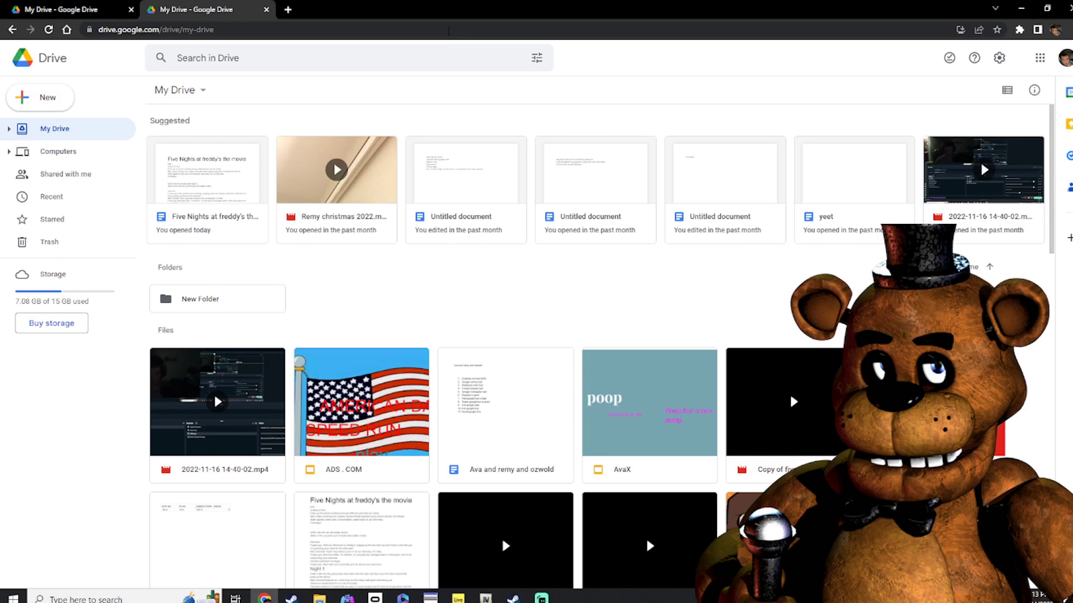
# Create a new Google Slides presentation and apply the plain dark theme to it
pyautogui.click(48, 98)
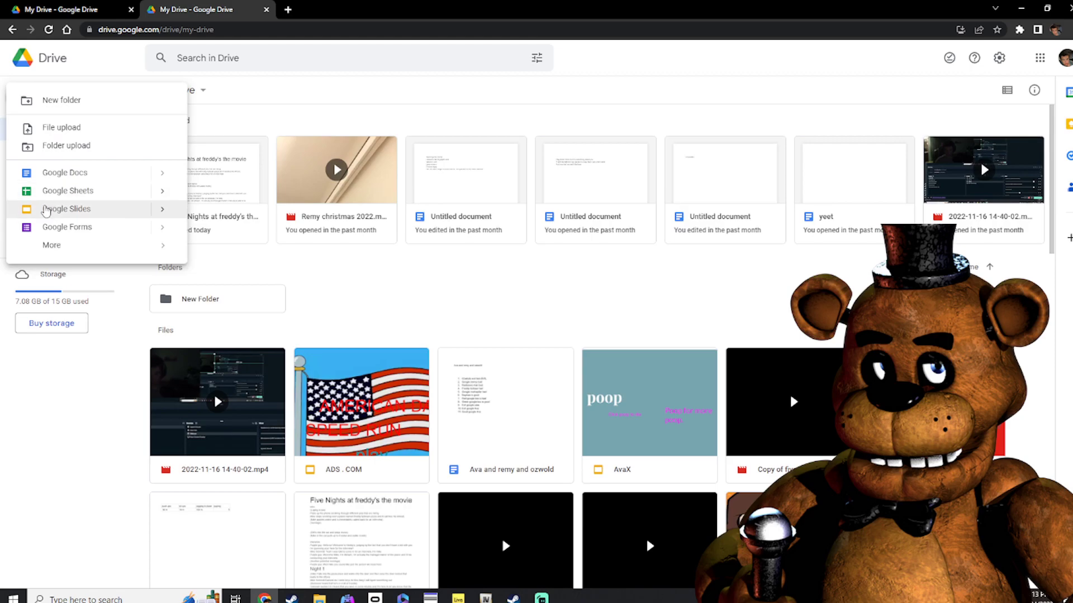
pyautogui.click(45, 210)
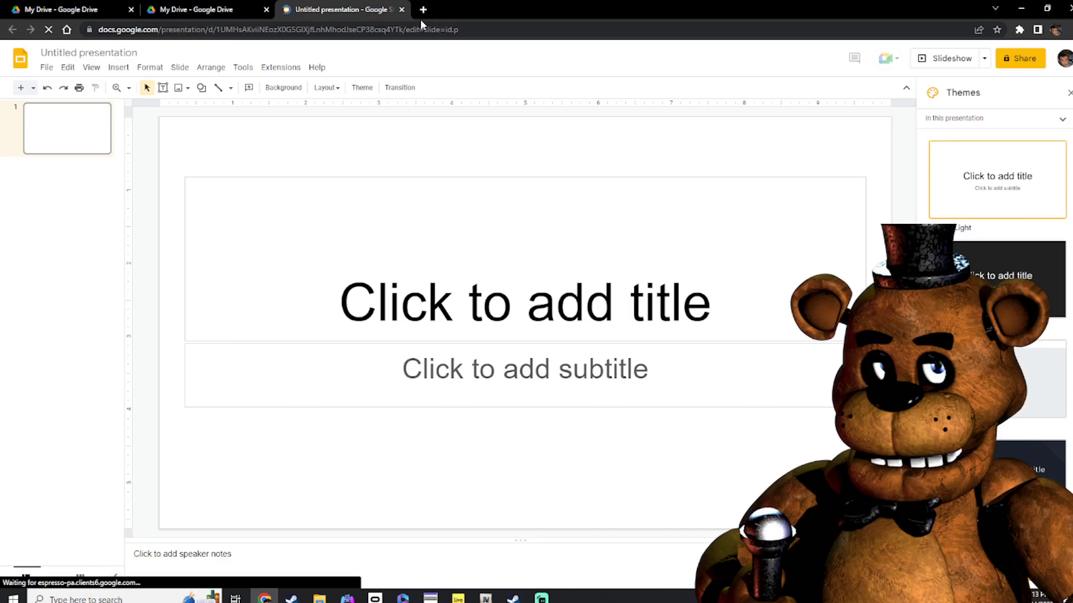
pyautogui.scroll(-15, 1040, 437)
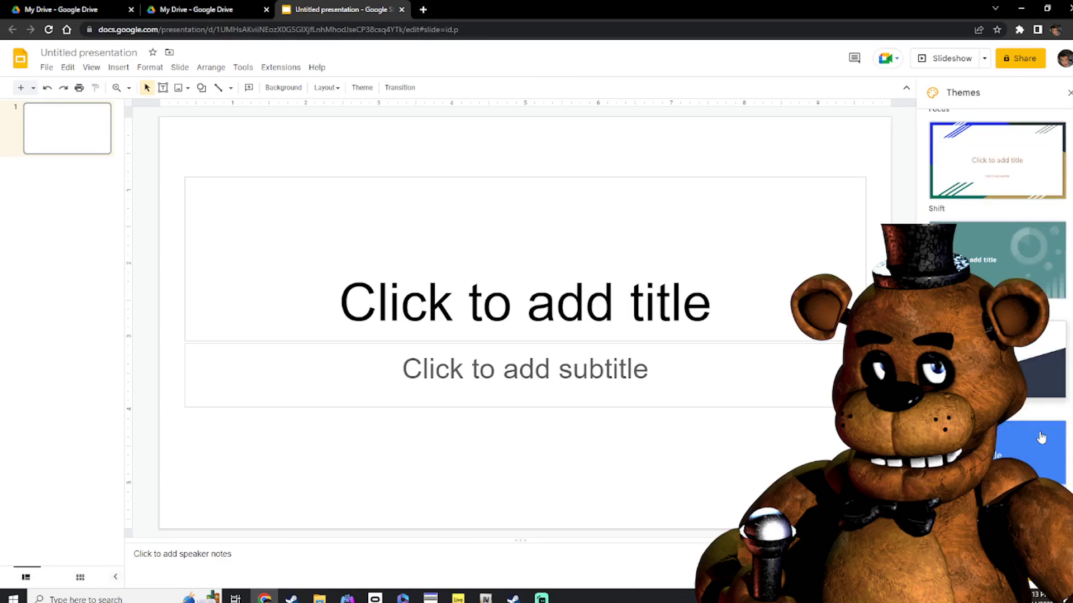
pyautogui.scroll(10, 1040, 437)
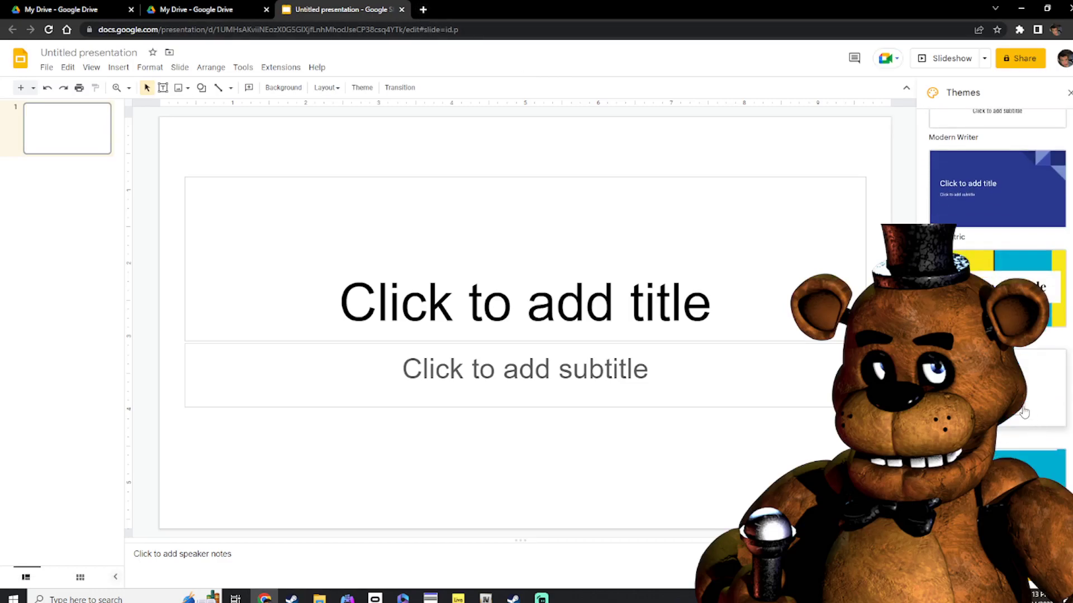
pyautogui.scroll(10, 1020, 412)
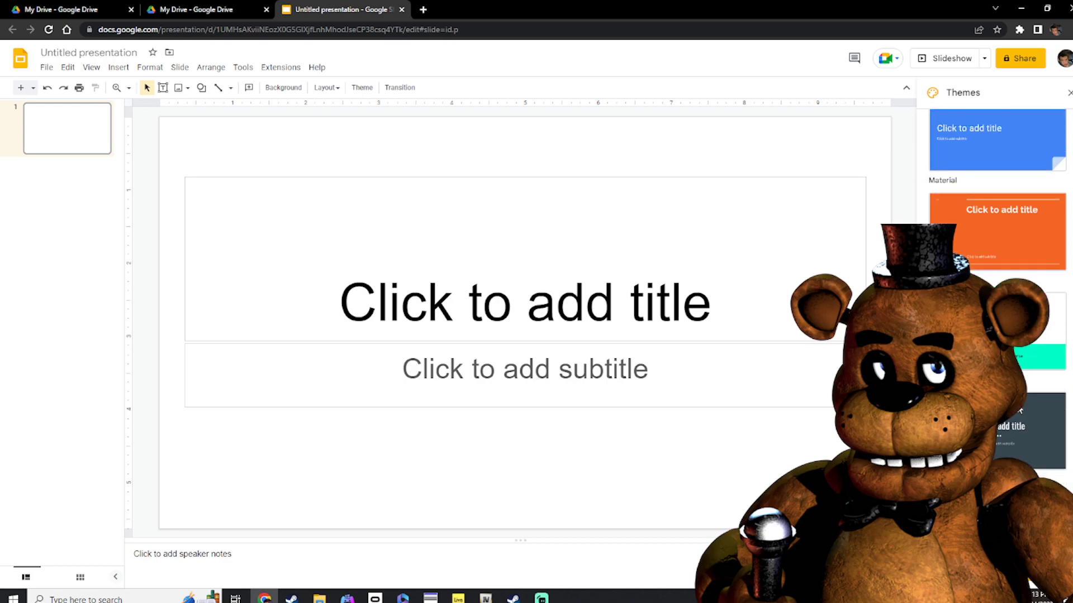
pyautogui.click(1055, 279)
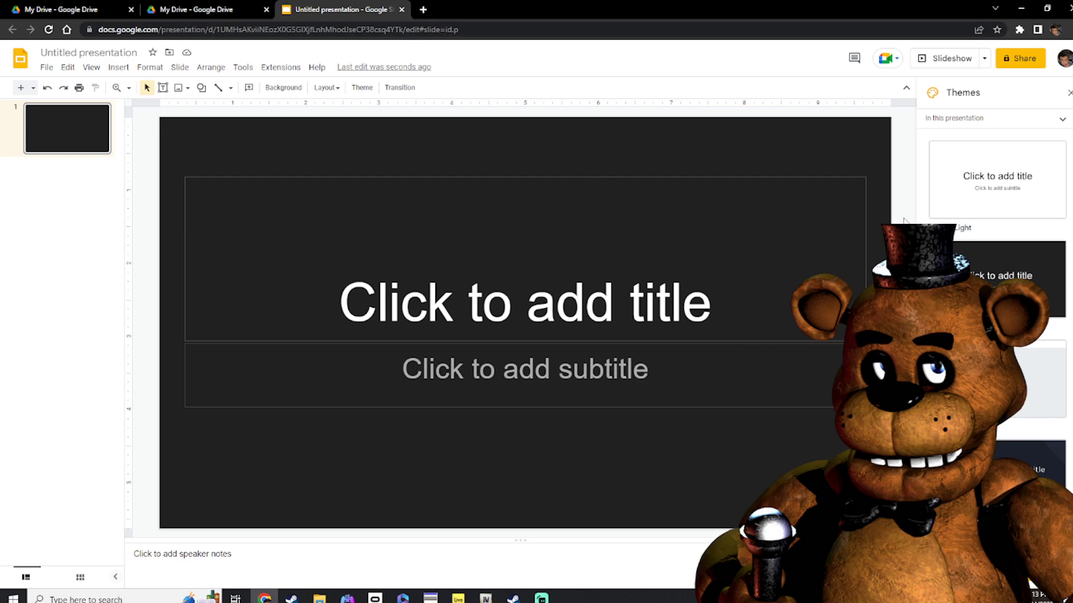
# Search Google for "Freddy Fazbear head" in a new browser tab
pyautogui.click(423, 10)
pyautogui.click(615, 244)
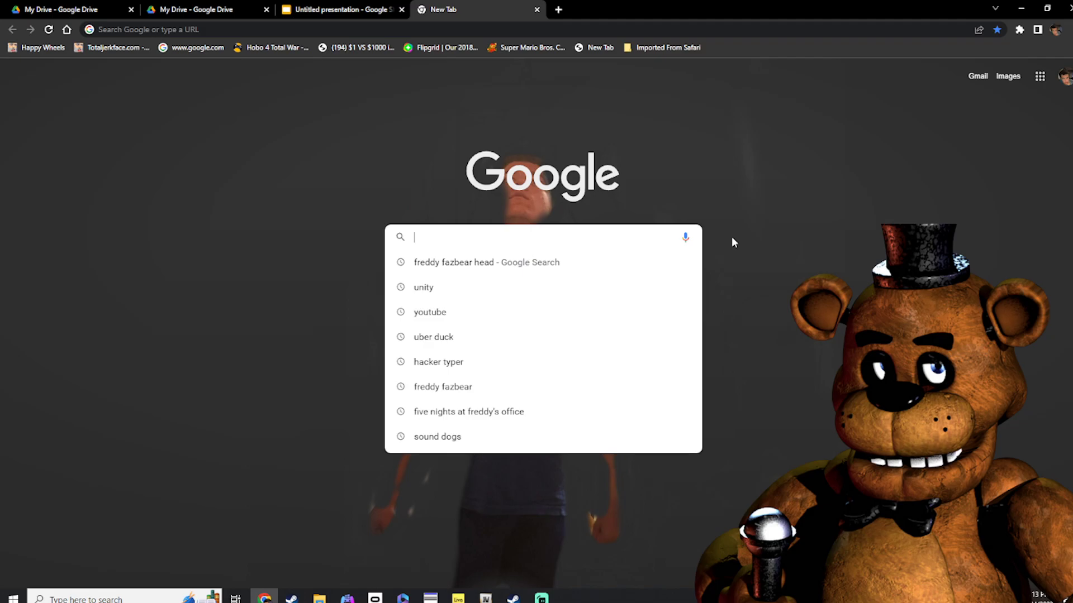
pyautogui.write('freddy Fazbear head')
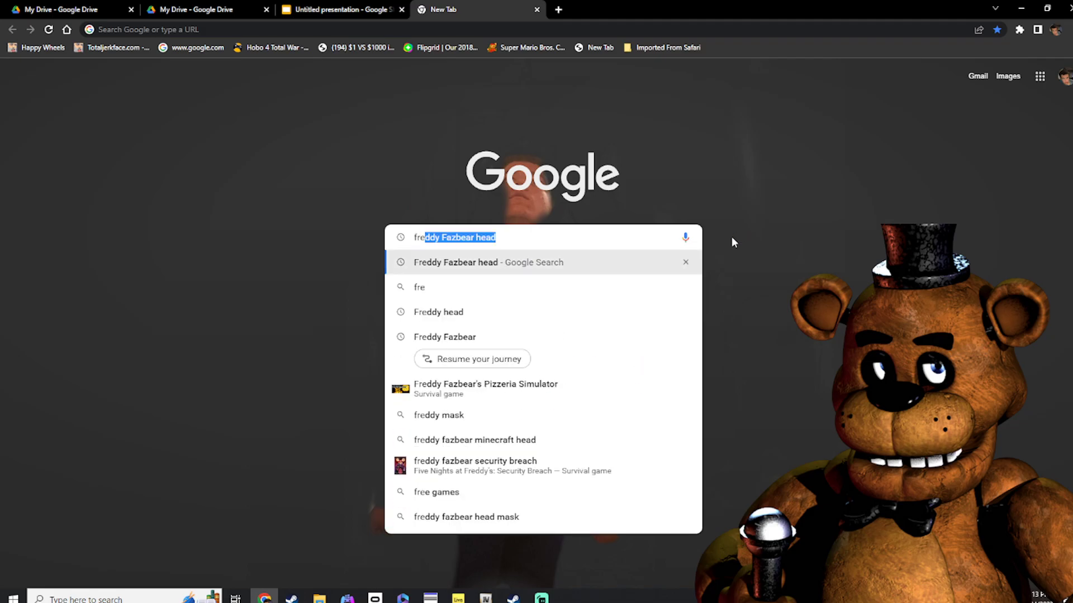
pyautogui.press('Return')
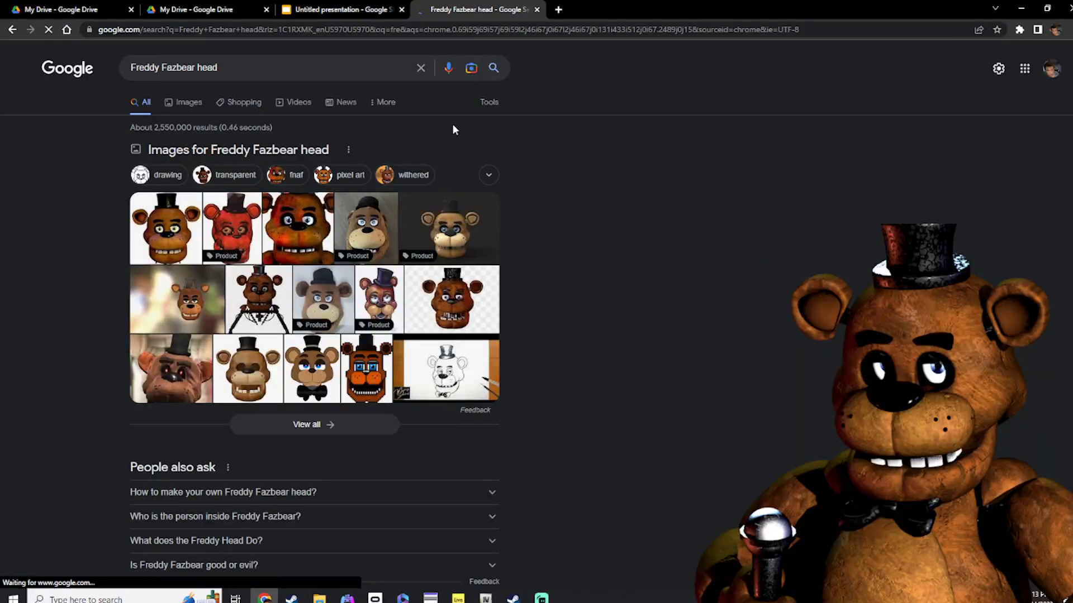
# Shorten the Google search to "Freddy Fazbear" and show the image results
pyautogui.click(347, 66)
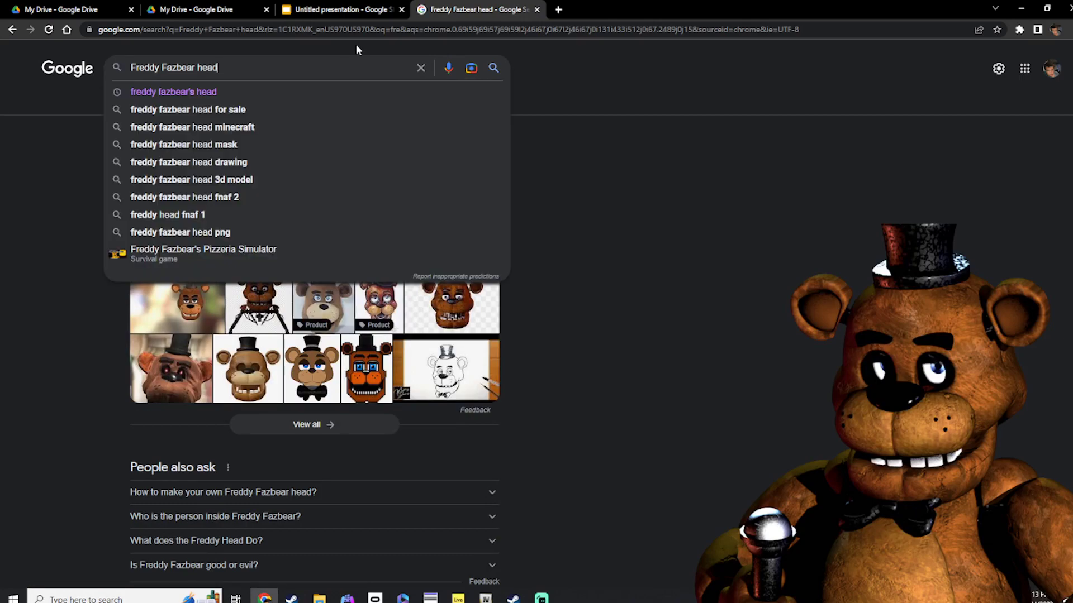
pyautogui.press('BackSpace')
pyautogui.press('BackSpace')
pyautogui.press('BackSpace')
pyautogui.press('BackSpace')
pyautogui.press('BackSpace')
pyautogui.press('Return')
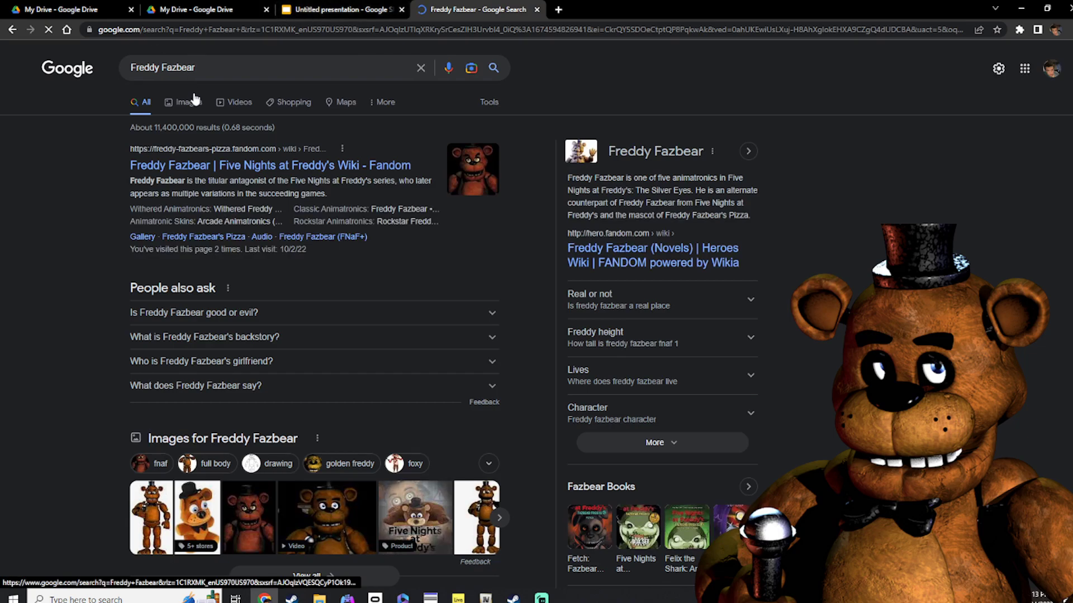
pyautogui.click(190, 103)
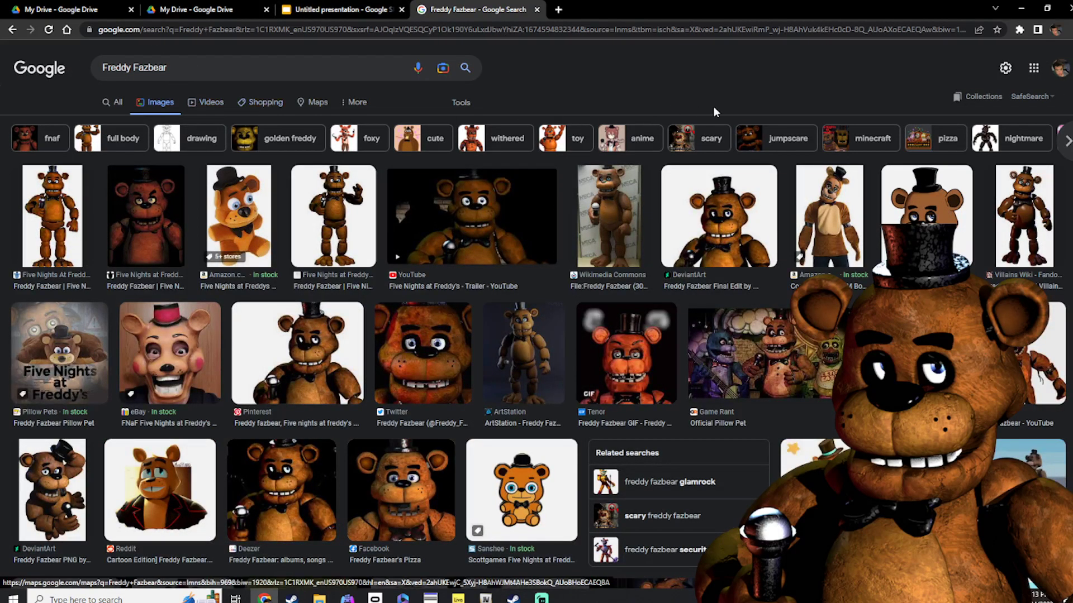
# Browse the image results and preview PNGkey's full-body Freddy Fazbear picture
pyautogui.scroll(-6, 614, 190)
pyautogui.scroll(-10, 614, 190)
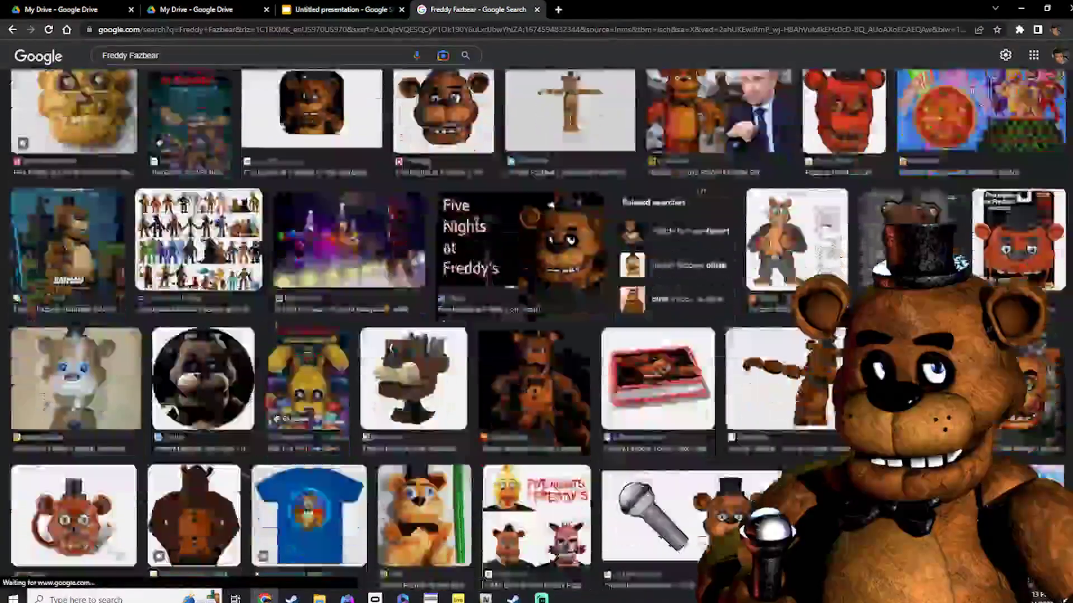
pyautogui.scroll(-7, 544, 523)
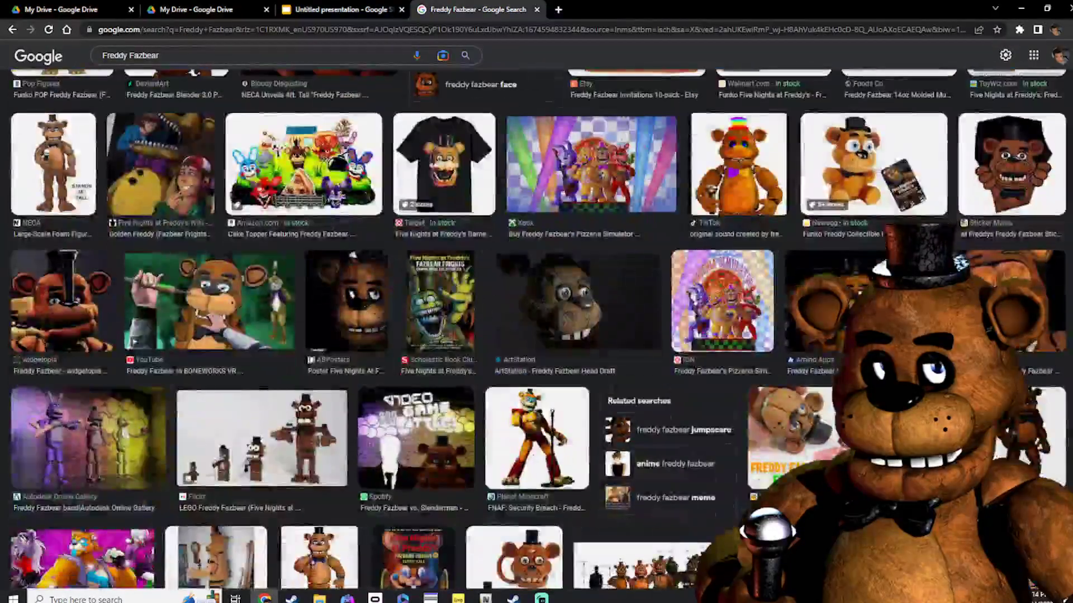
pyautogui.scroll(-5, 538, 329)
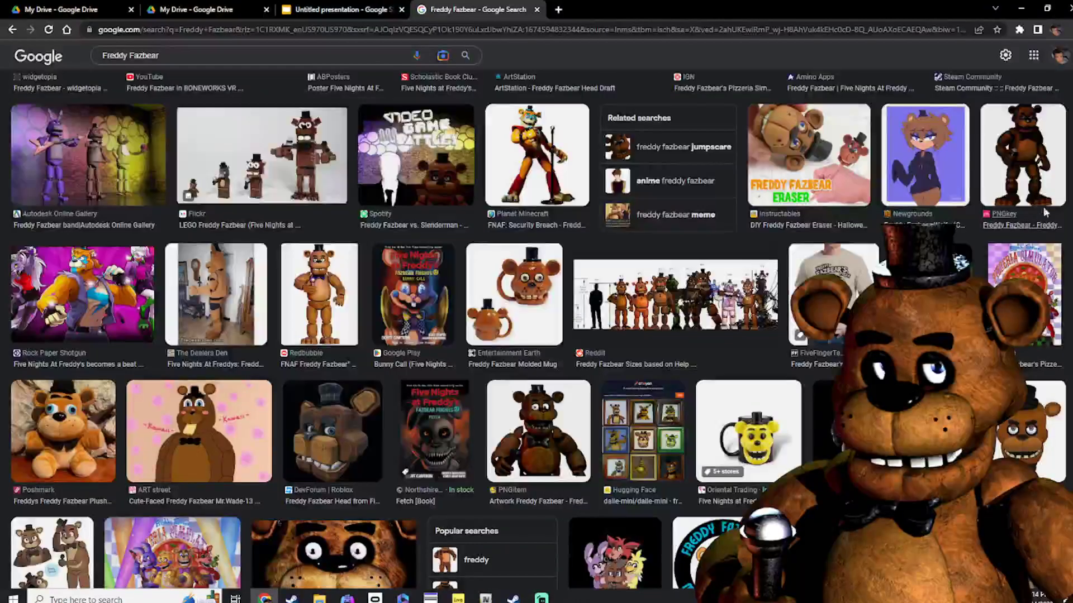
pyautogui.click(1043, 166)
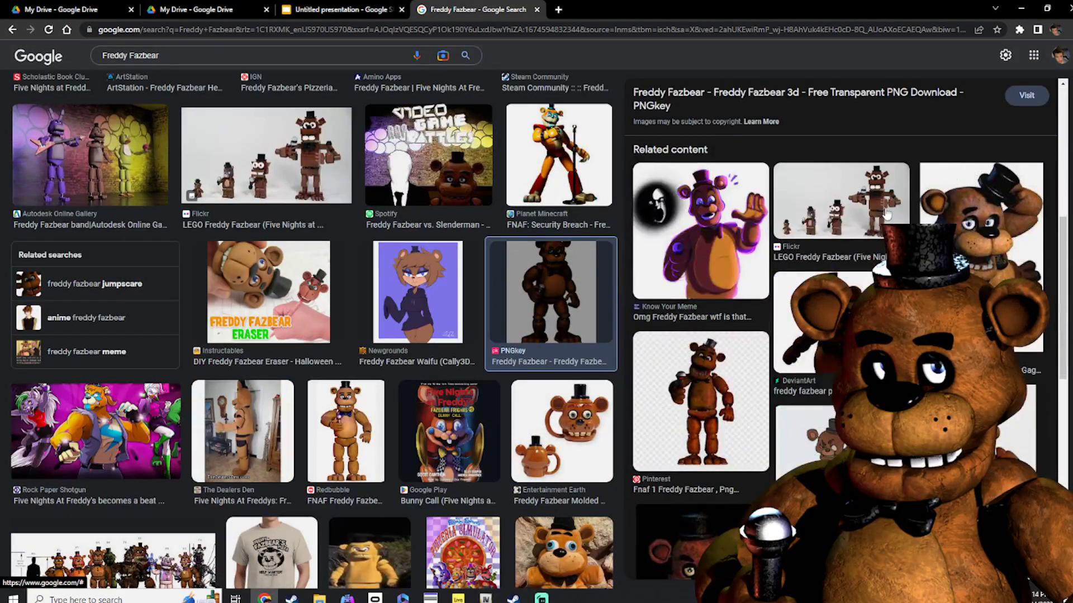
# Open the related full-body Freddy picture from The United Organization Toons Heroes Wiki and try to carry it over to the presentation
pyautogui.scroll(-5, 972, 263)
pyautogui.click(971, 262)
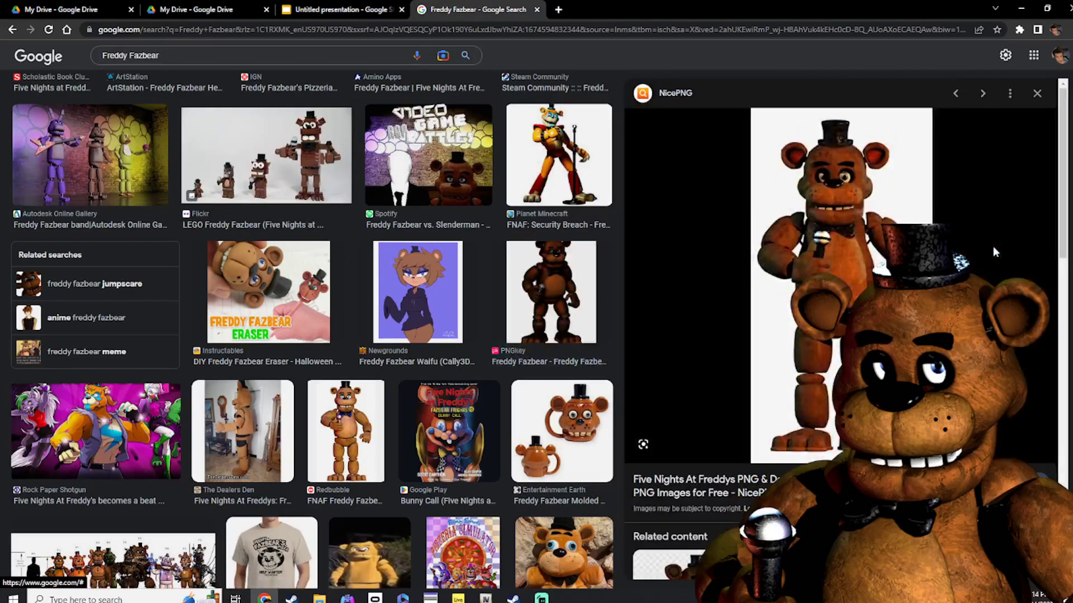
pyautogui.scroll(-5, 971, 263)
pyautogui.click(971, 263)
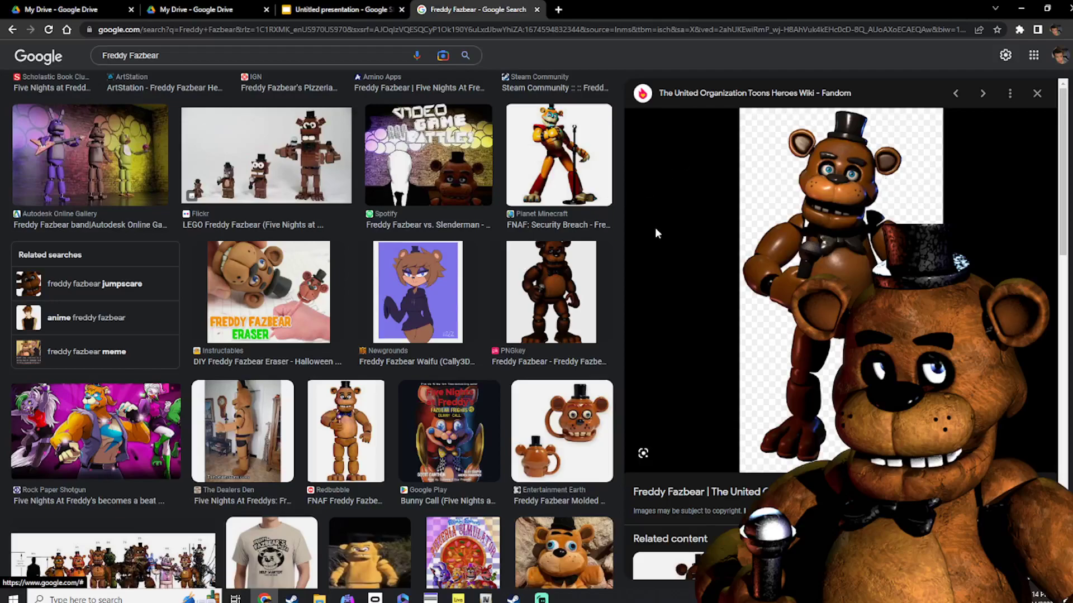
pyautogui.moveTo(848, 246); pyautogui.dragTo(628, 275)
pyautogui.click(475, 9)
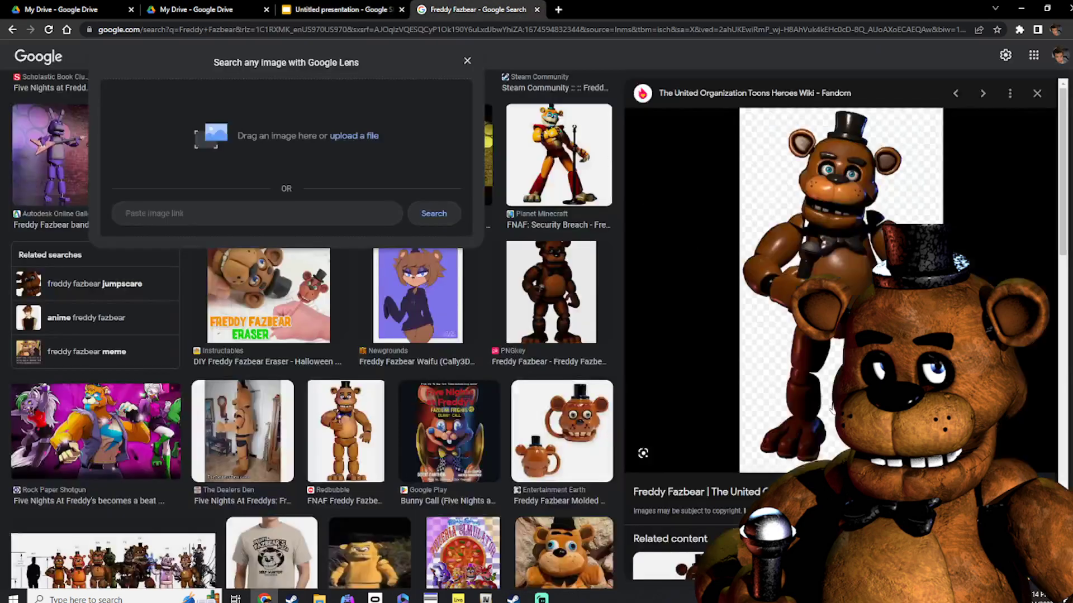
# Preview the related Freddy Fazbear pictures from Pinterest and Amino Apps
pyautogui.click(705, 334)
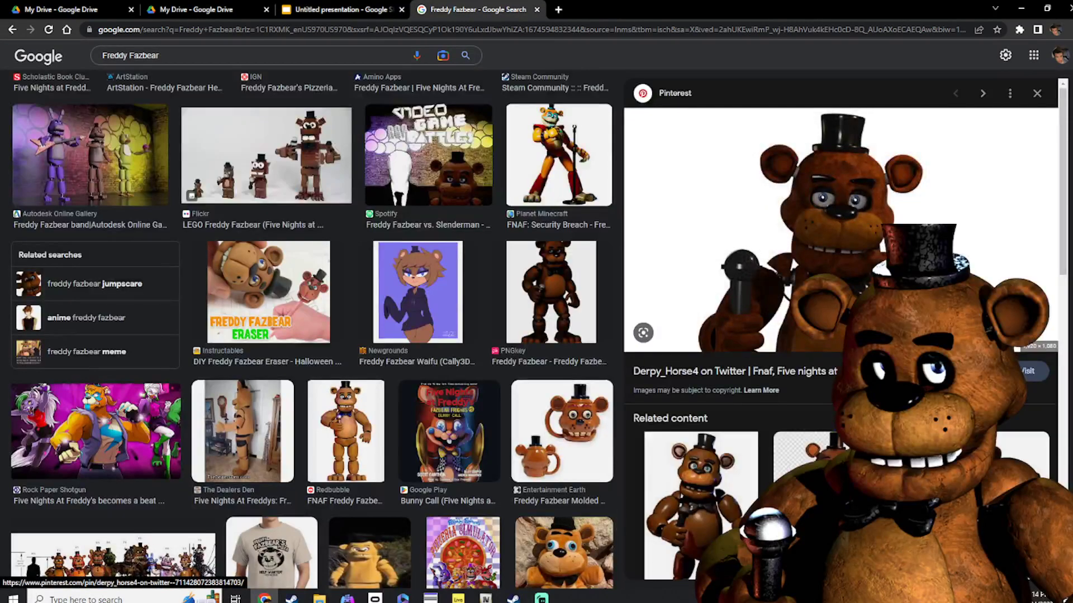
pyautogui.scroll(-5, 734, 395)
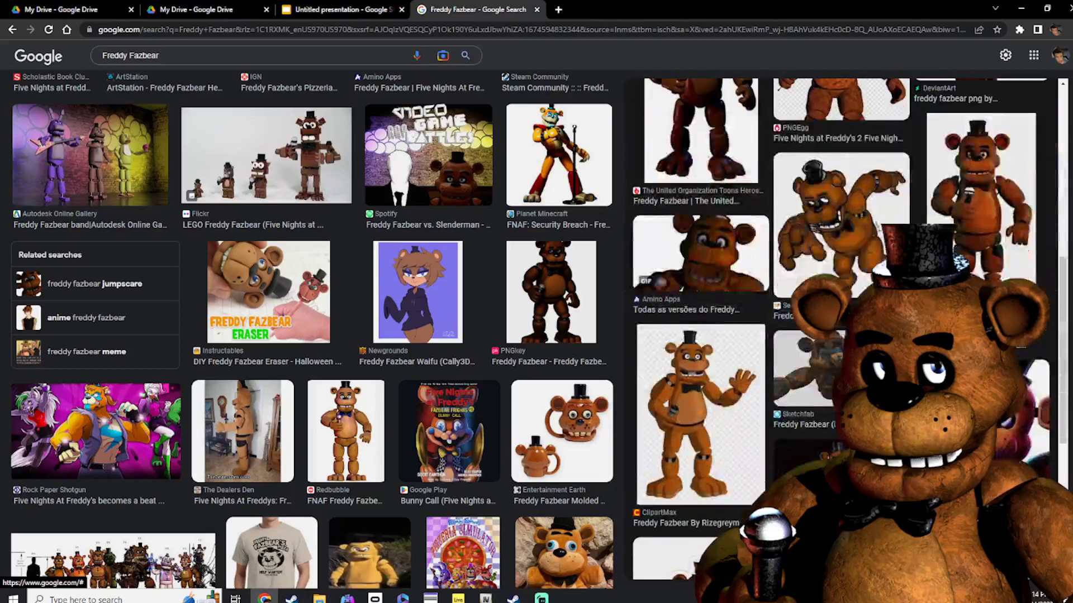
pyautogui.scroll(-3, 703, 286)
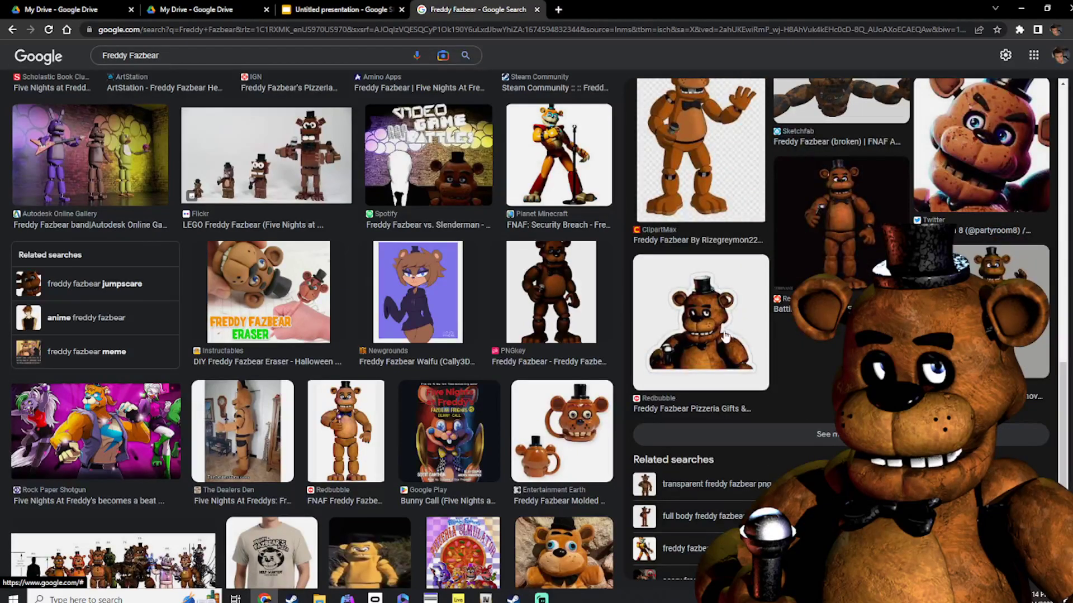
pyautogui.scroll(10, 703, 286)
pyautogui.click(699, 423)
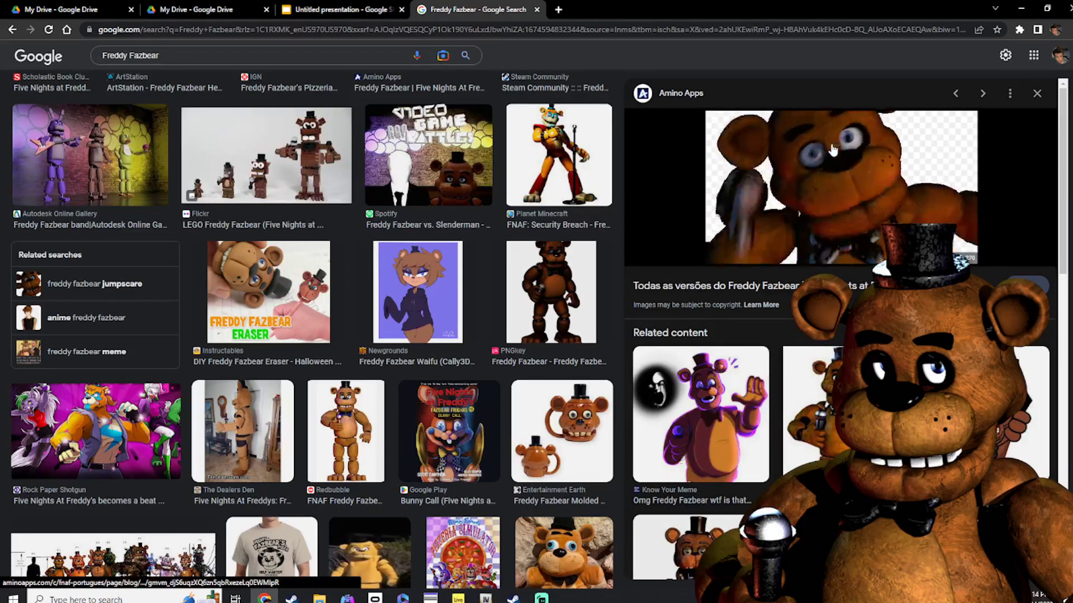
# Open the related Freddy picture from Five Nights At Freddy's Wiki and try to insert it on the title slide
pyautogui.click(869, 414)
pyautogui.scroll(-3, 869, 408)
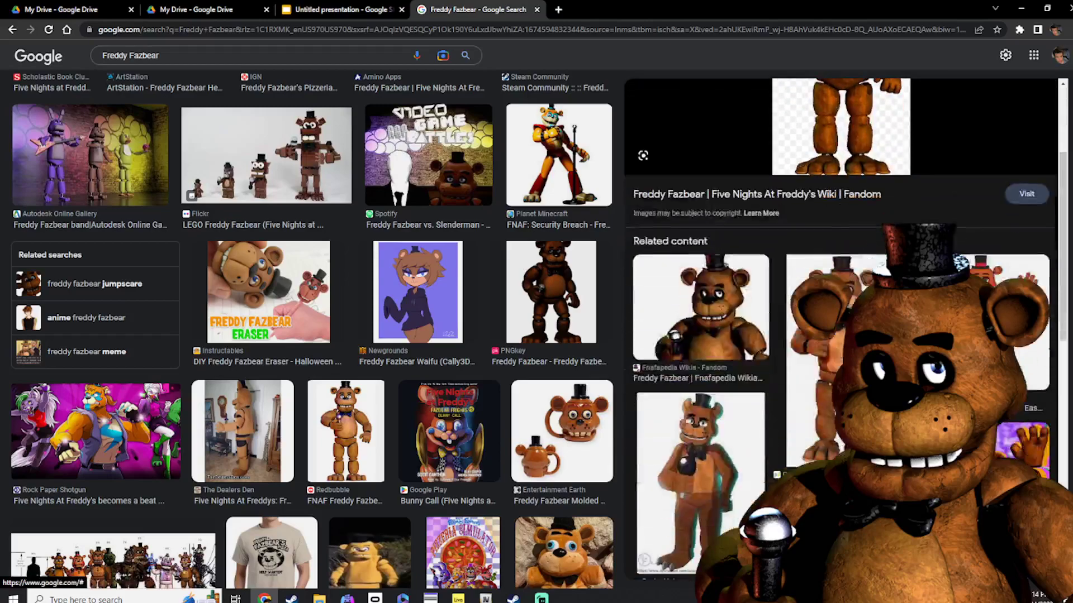
pyautogui.scroll(3, 868, 391)
pyautogui.moveTo(863, 219); pyautogui.dragTo(540, 283)
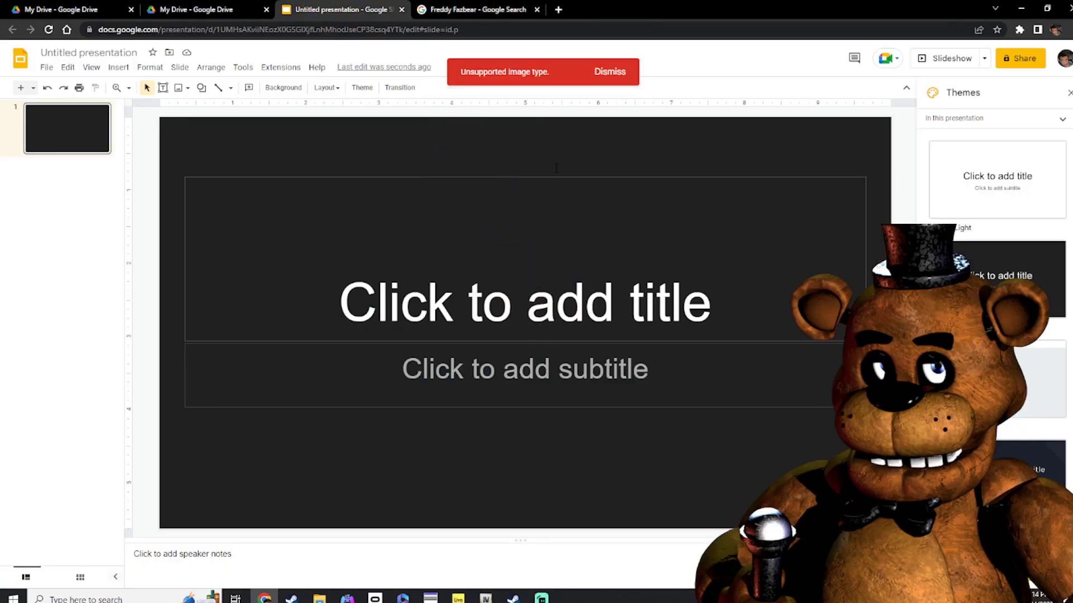
# Return to the PNGkey preview, open the related Comic Vine picture of Freddy and insert it on the title slide
pyautogui.click(467, 11)
pyautogui.click(564, 319)
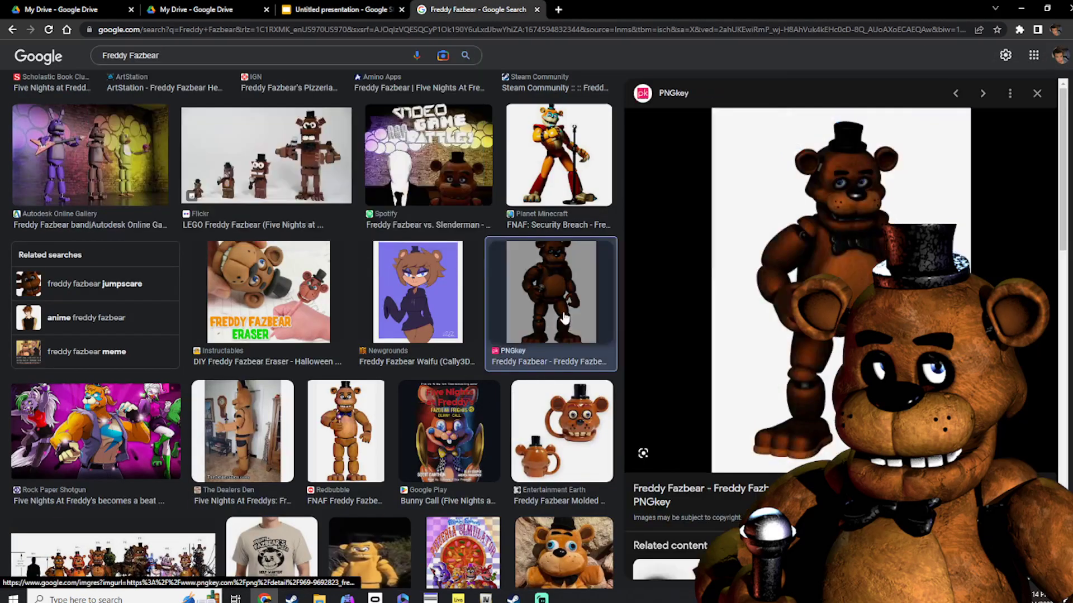
pyautogui.scroll(-8, 558, 333)
pyautogui.scroll(-8, 803, 391)
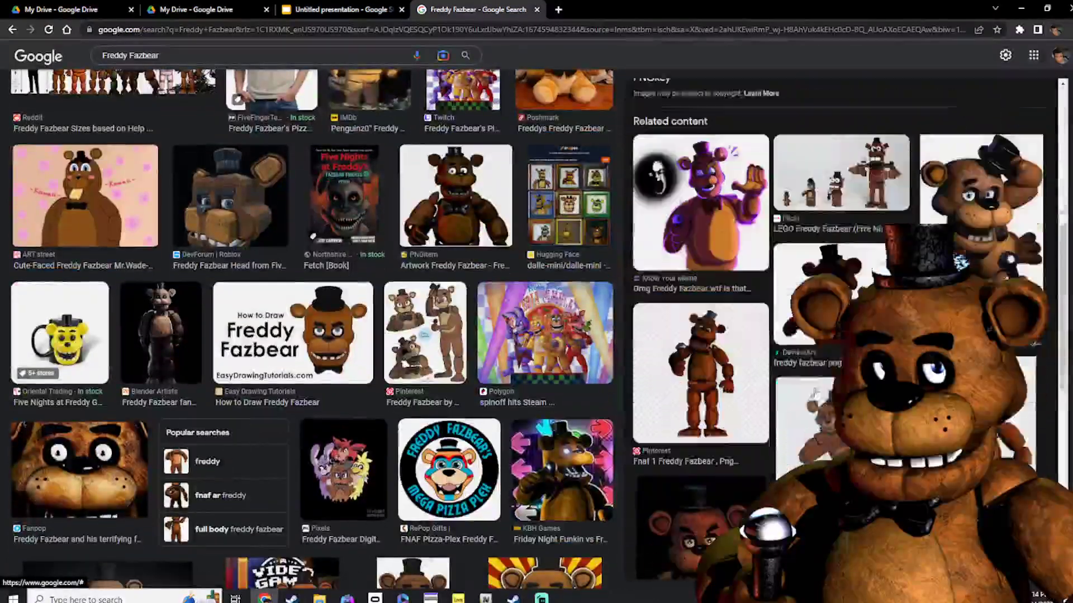
pyautogui.scroll(-4, 816, 416)
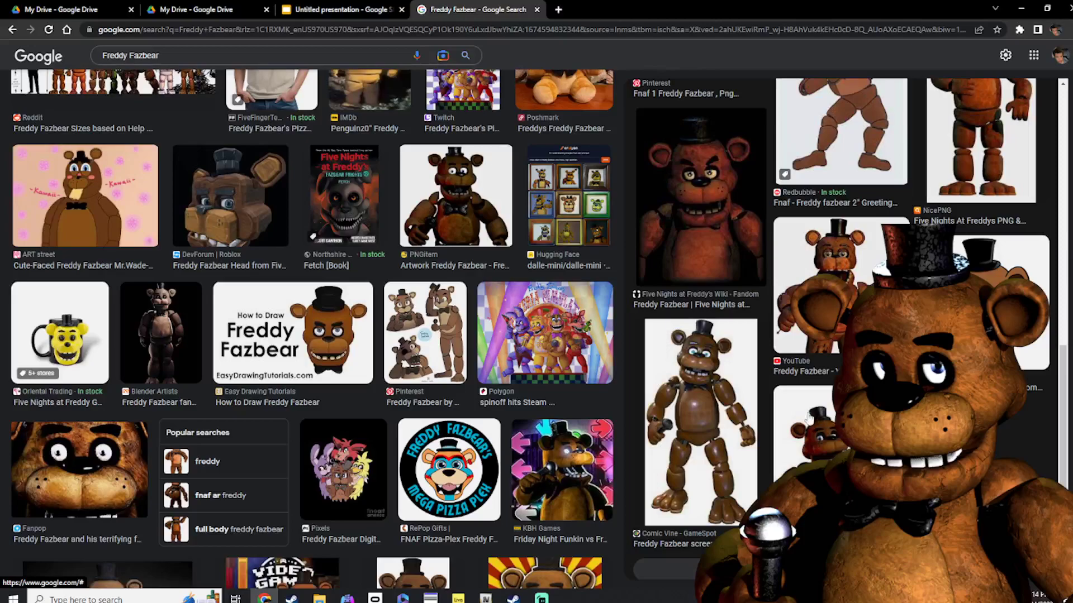
pyautogui.click(650, 434)
pyautogui.moveTo(838, 268); pyautogui.dragTo(464, 389)
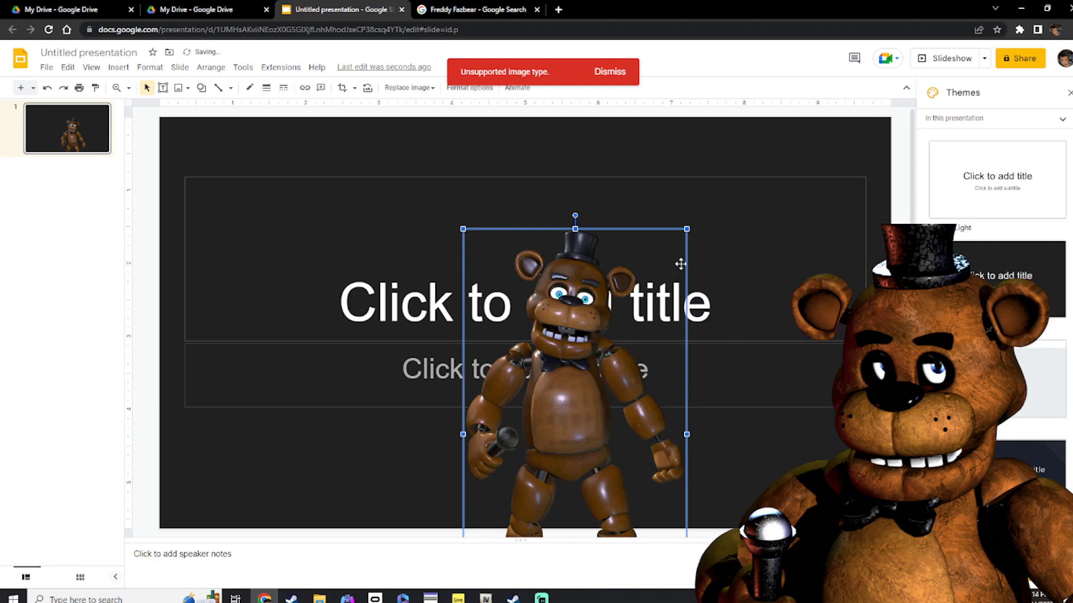
# Enlarge the Freddy picture, place it partly beyond the slide's right edge and check it in the slideshow
pyautogui.moveTo(687, 232); pyautogui.dragTo(769, 130)
pyautogui.moveTo(628, 249); pyautogui.dragTo(757, 423)
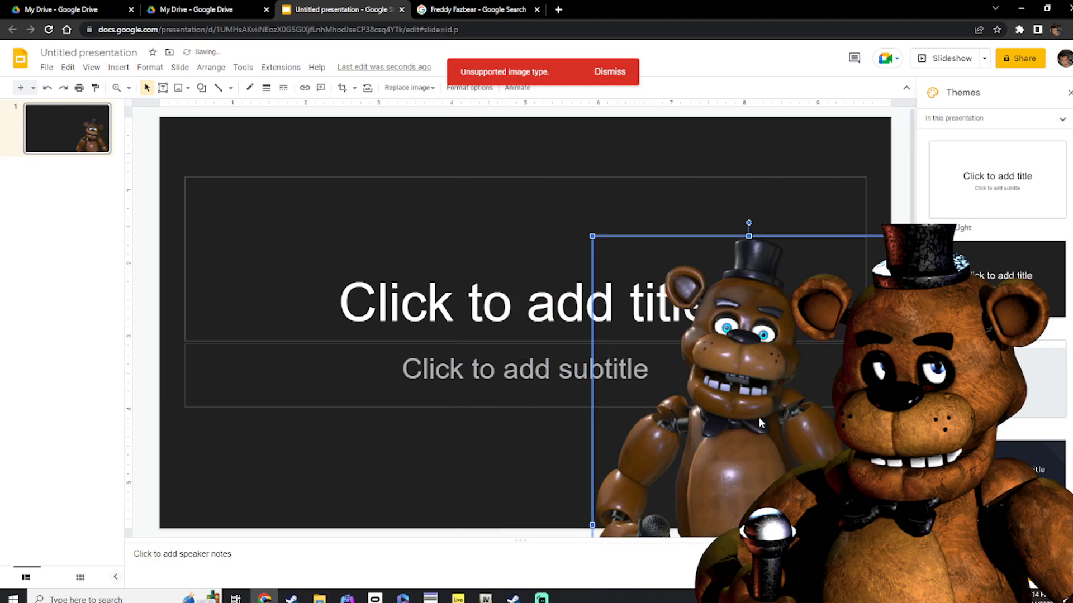
pyautogui.moveTo(776, 426); pyautogui.dragTo(909, 342)
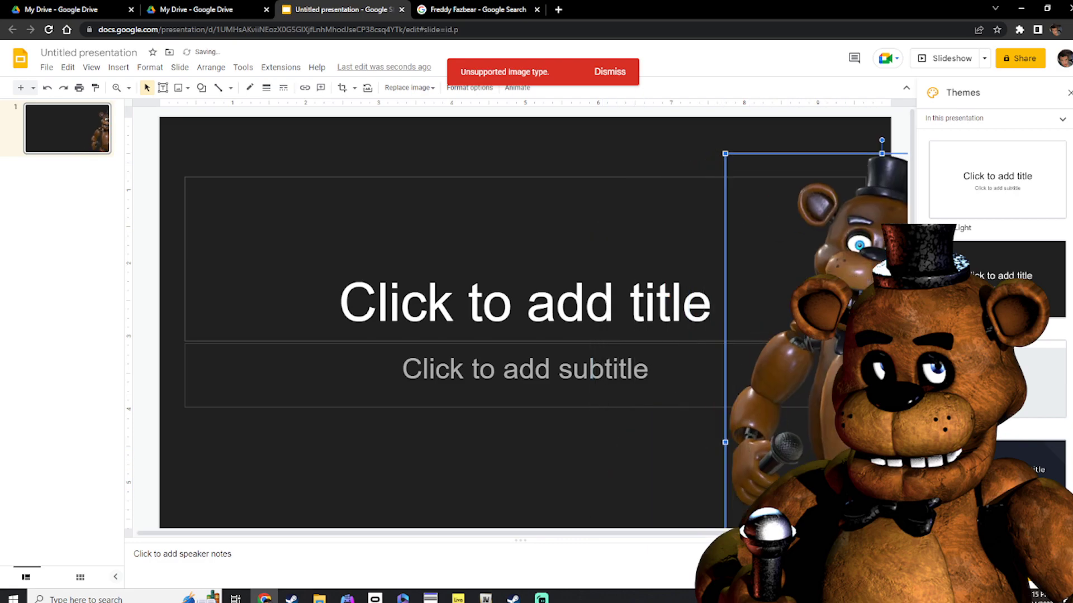
pyautogui.click(901, 128)
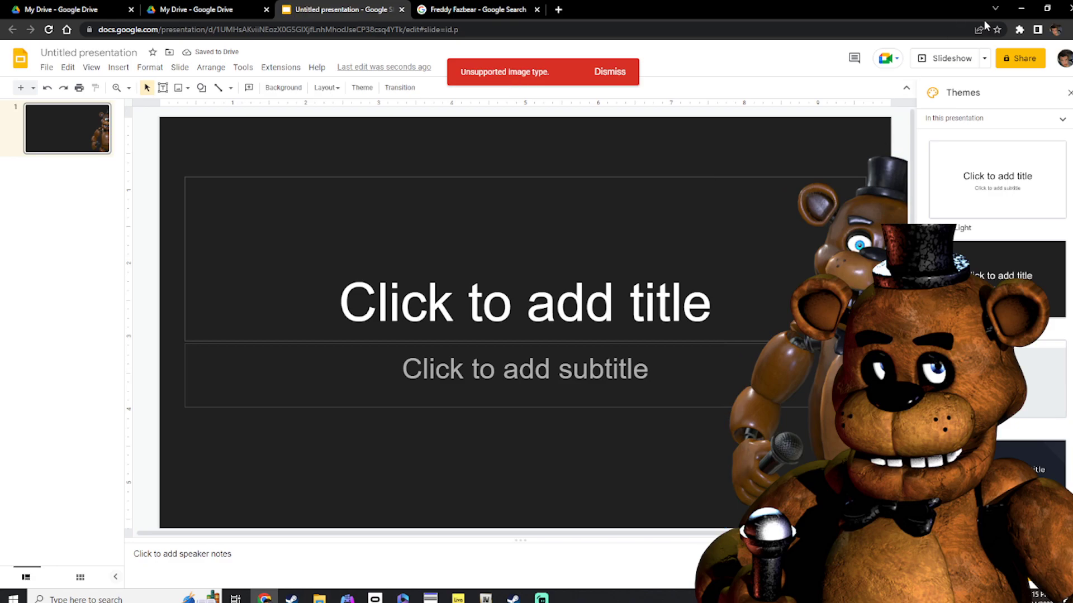
pyautogui.click(954, 59)
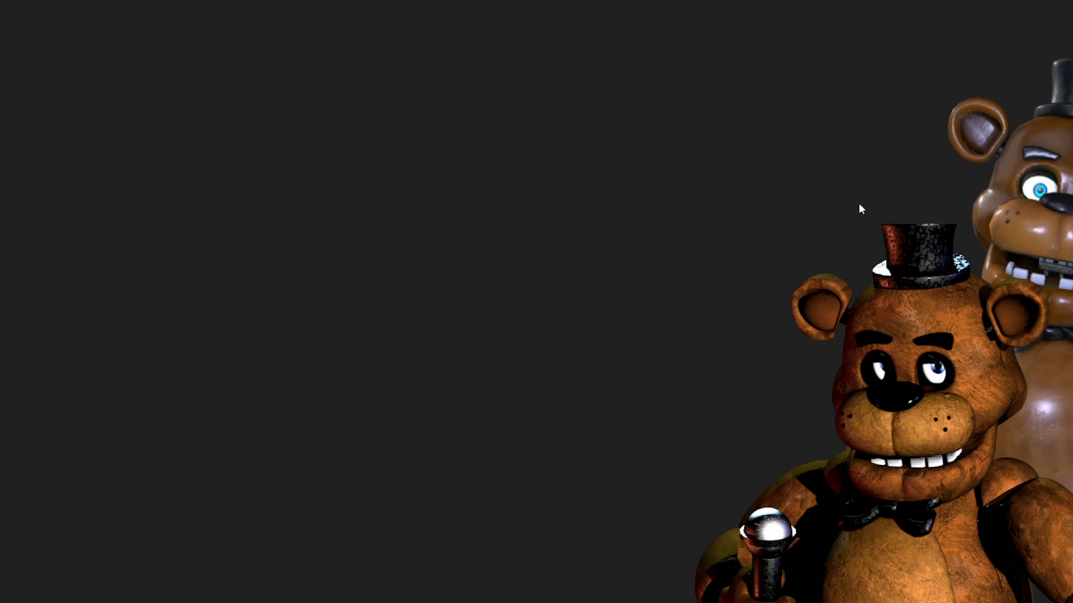
pyautogui.press('Escape')
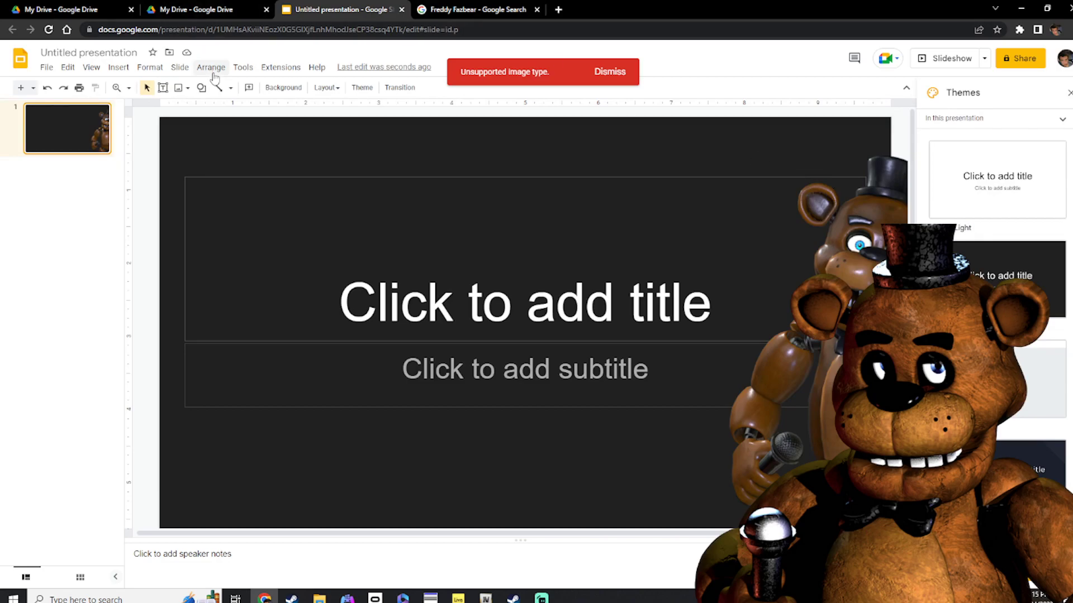
# Delete the empty title and subtitle placeholders from the title slide
pyautogui.click(448, 286)
pyautogui.click(431, 177)
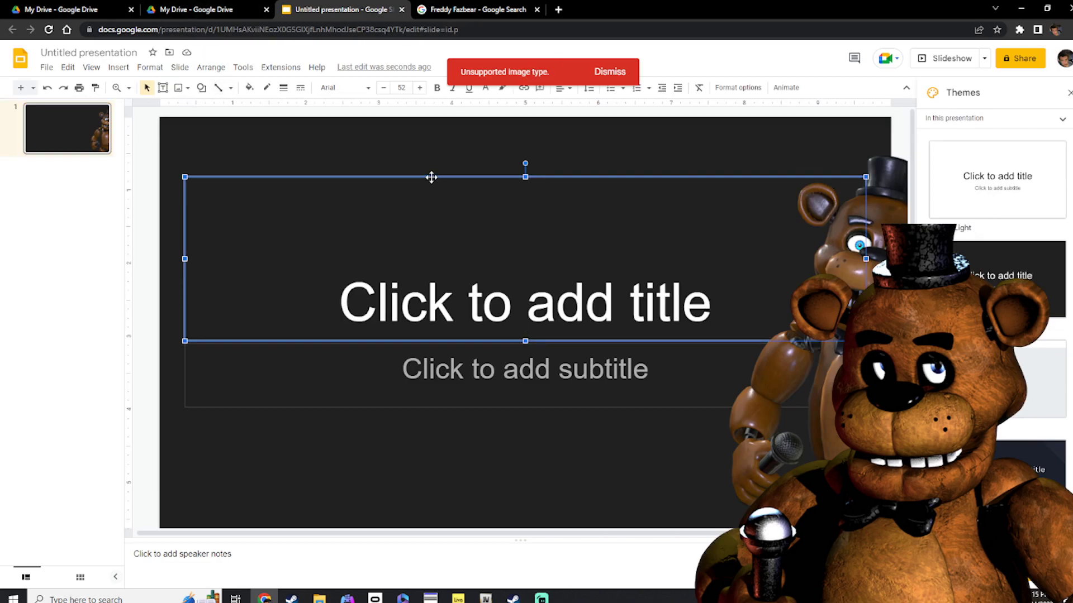
pyautogui.press('Delete')
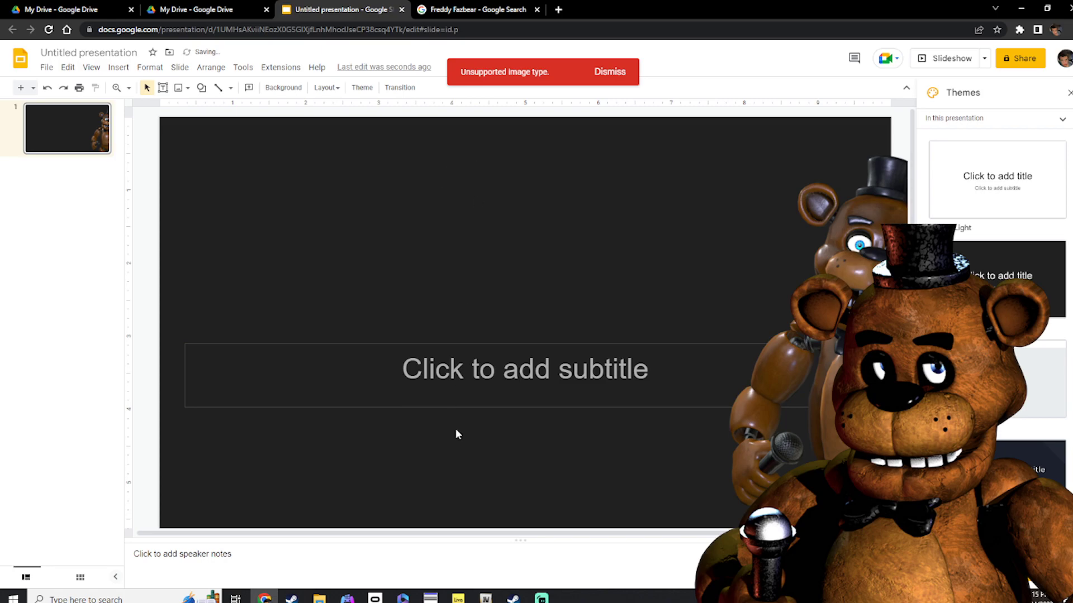
pyautogui.click(458, 343)
pyautogui.press('Delete')
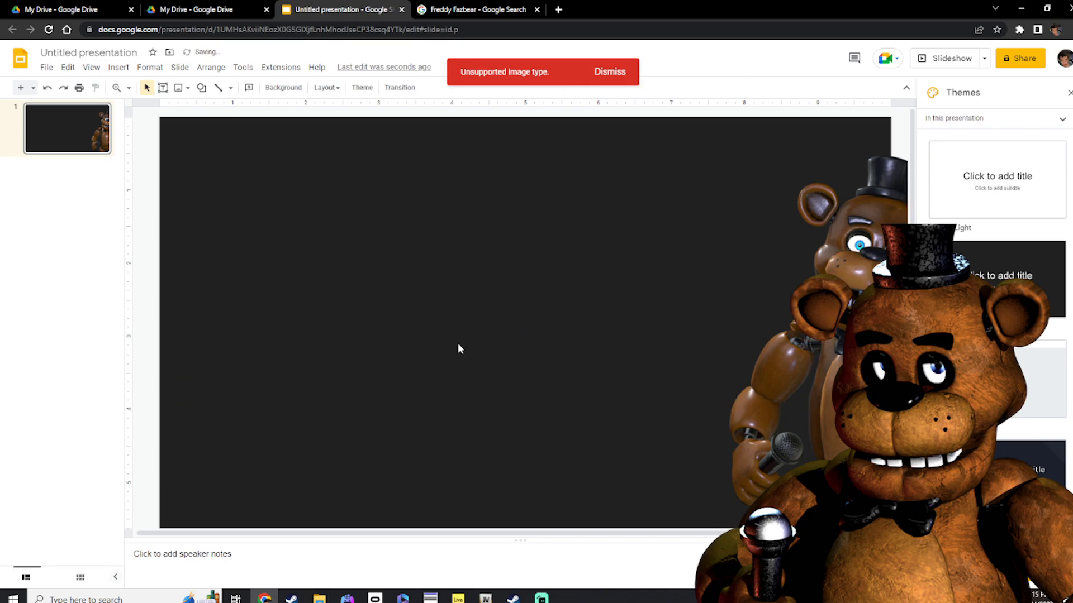
# Add a text box in the upper-left area of the title slide reading "one night at freddys"
pyautogui.click(162, 87)
pyautogui.moveTo(195, 142); pyautogui.dragTo(518, 501)
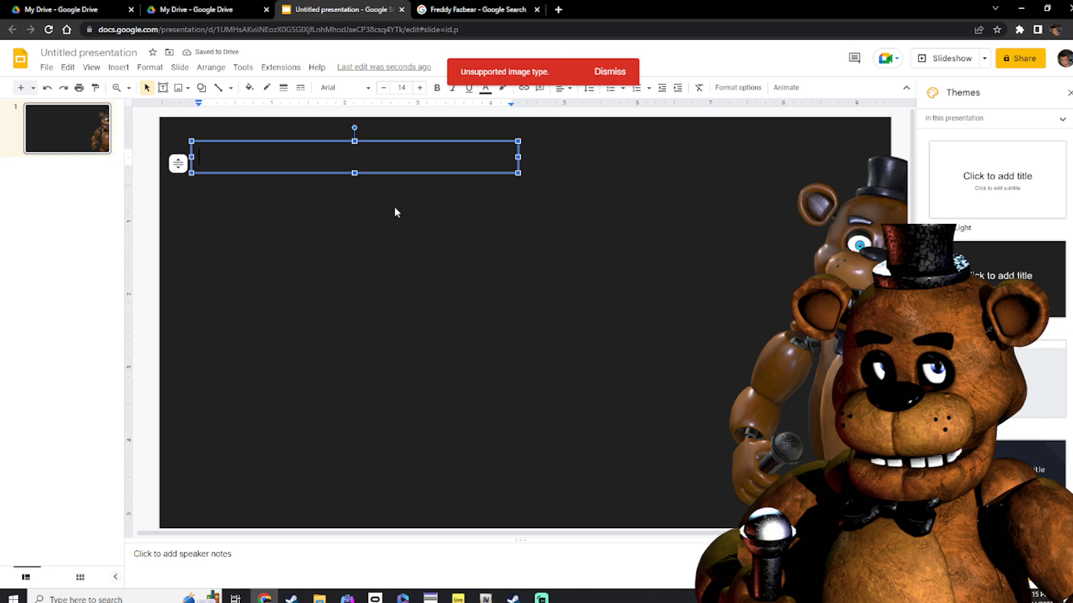
pyautogui.write('F')
pyautogui.write('ive ')
pyautogui.write('ni')
pyautogui.write('ght')
pyautogui.press('BackSpace')
pyautogui.press('BackSpace')
pyautogui.press('BackSpace')
pyautogui.press('BackSpace')
pyautogui.press('BackSpace')
pyautogui.write('one')
pyautogui.press('BackSpace')
pyautogui.press('BackSpace')
pyautogui.press('BackSpace')
pyautogui.press('BackSpace')
pyautogui.write('night')
pyautogui.write(' a')
pyautogui.write('t fre')
pyautogui.write('ddt')
pyautogui.press('BackSpace')
pyautogui.write('ys')
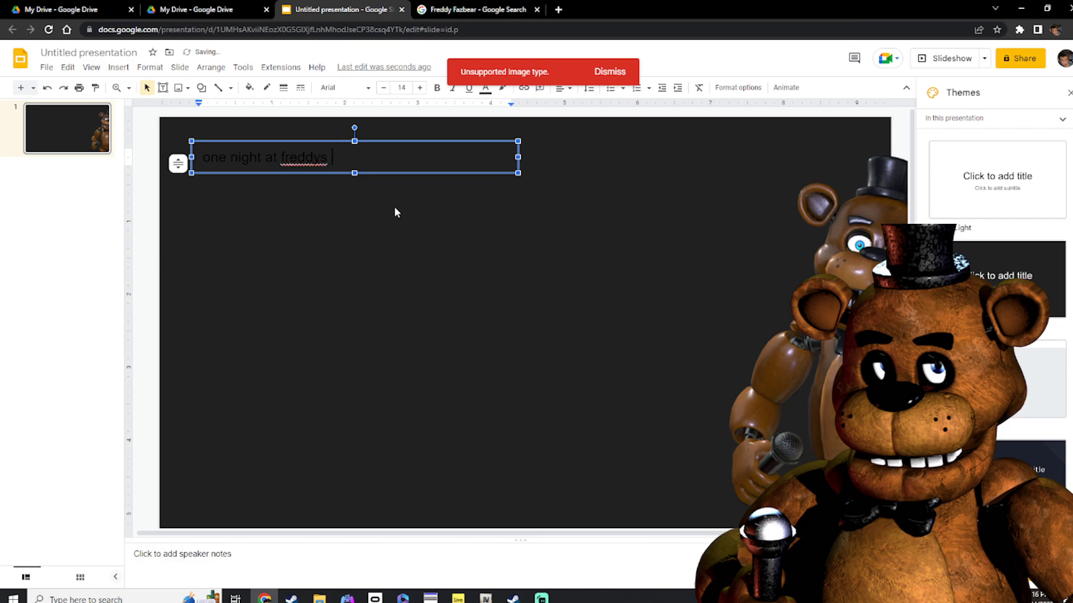
# Colour the "one night at freddys" text white and set its font size to 28
pyautogui.moveTo(349, 172); pyautogui.dragTo(195, 172)
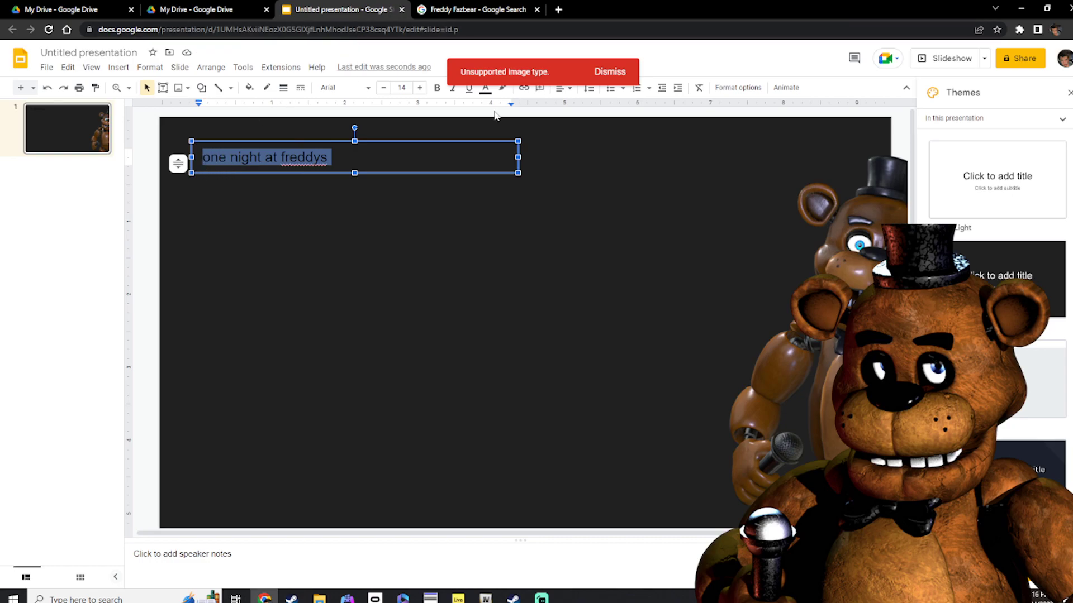
pyautogui.click(485, 87)
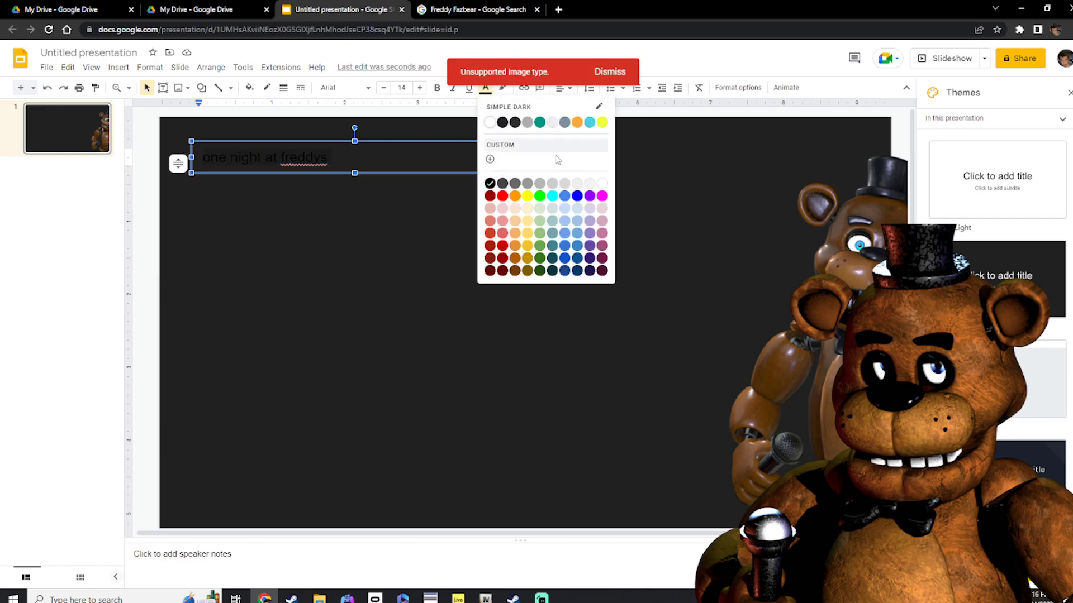
pyautogui.click(602, 185)
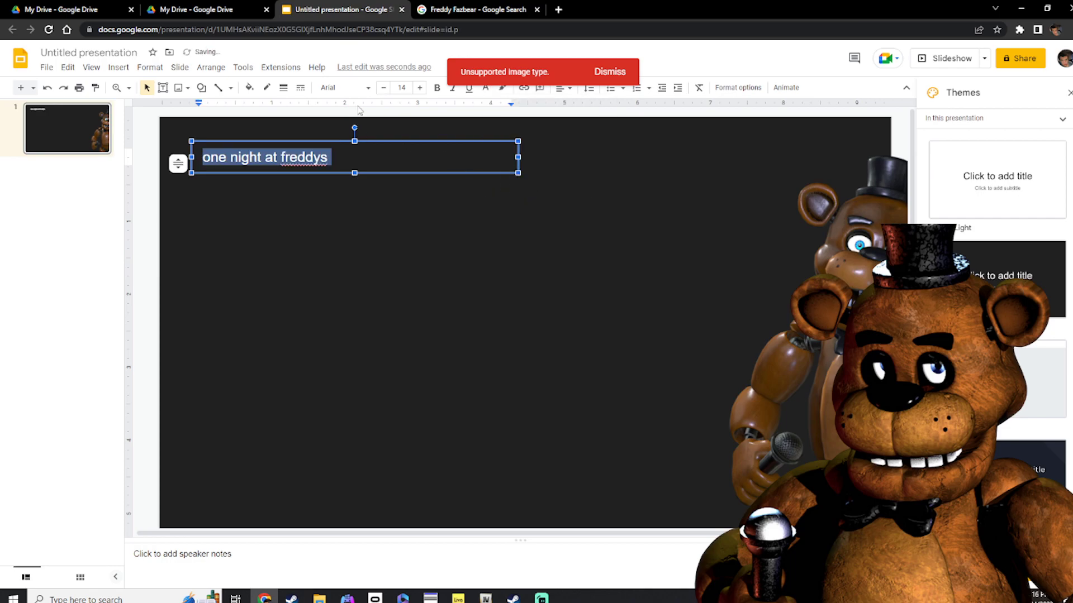
pyautogui.click(420, 88)
pyautogui.click(420, 88)
pyautogui.click(420, 88)
pyautogui.click(420, 88)
pyautogui.click(421, 88)
pyautogui.click(420, 88)
pyautogui.click(420, 88)
pyautogui.click(420, 87)
pyautogui.click(420, 88)
pyautogui.click(420, 87)
pyautogui.click(420, 88)
pyautogui.click(420, 87)
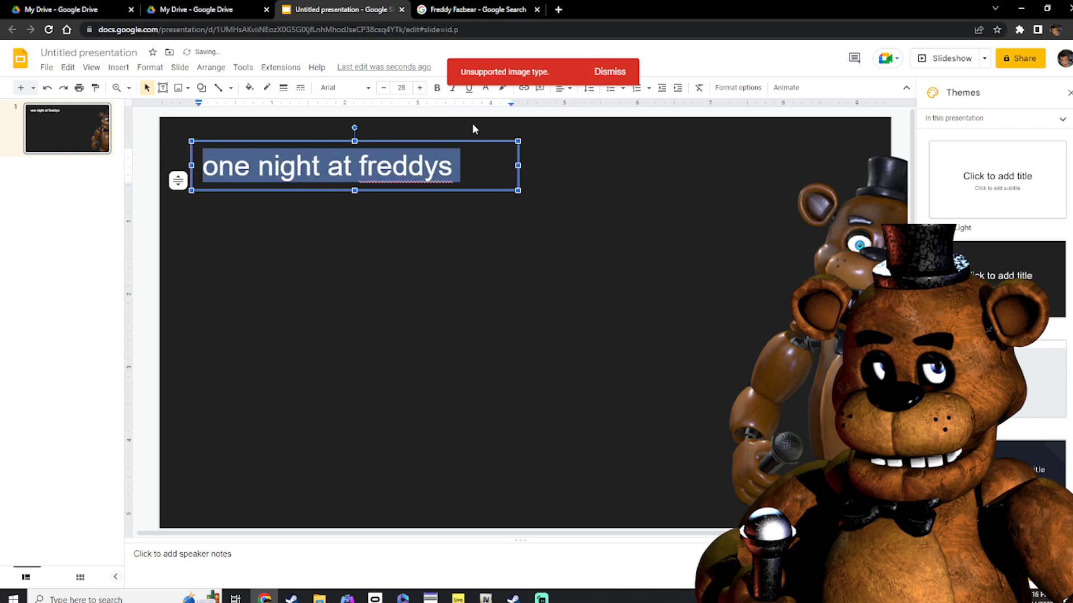
# Add the lowercase word "setting" below the heading in the same text box, reverting the automatic capitalization
pyautogui.click(479, 178)
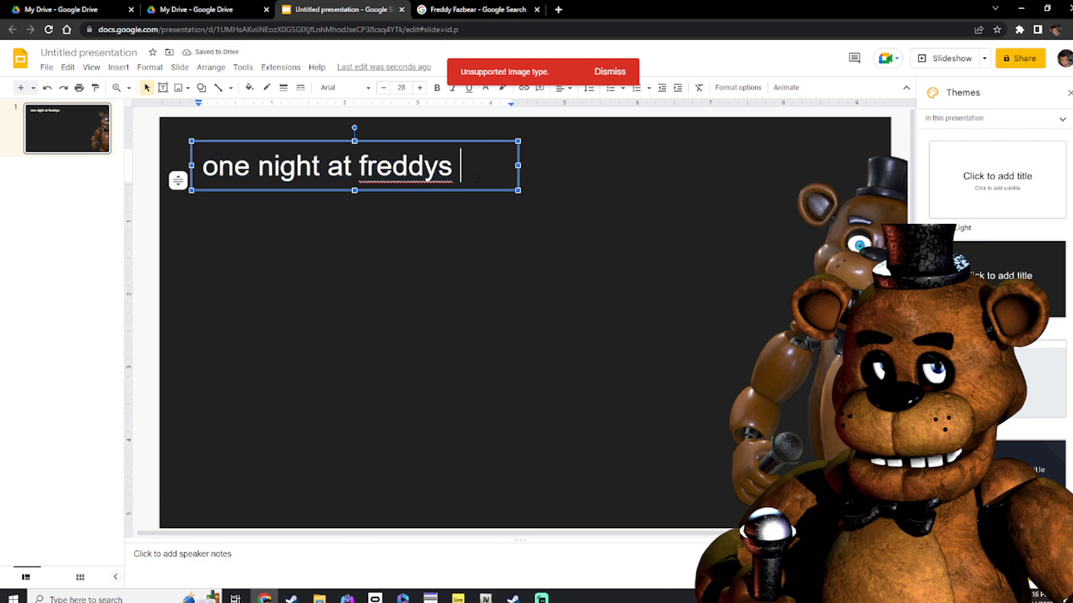
pyautogui.press('Return')
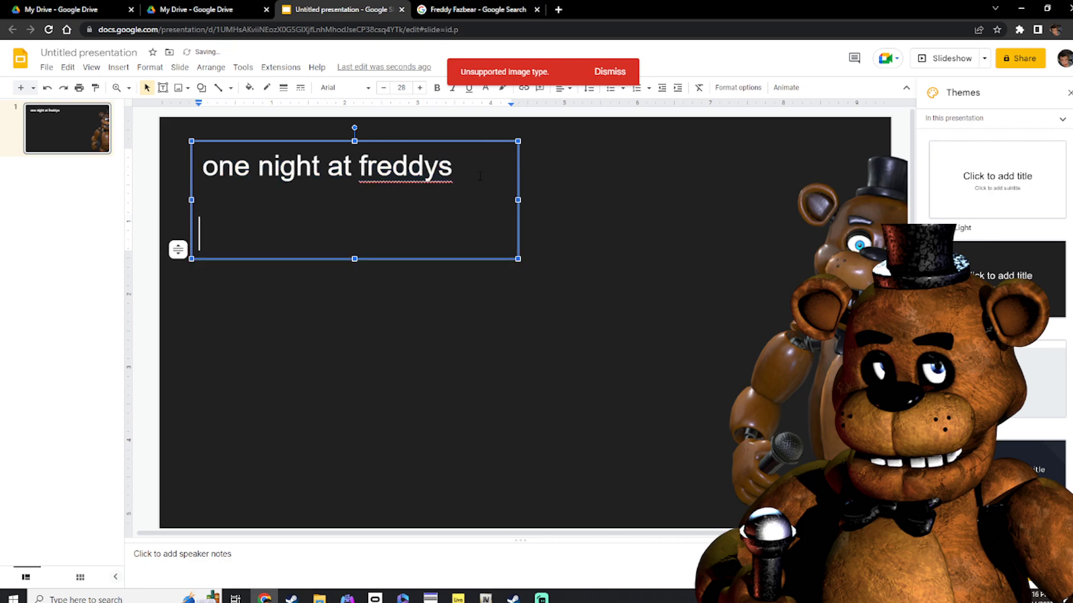
pyautogui.write('ser')
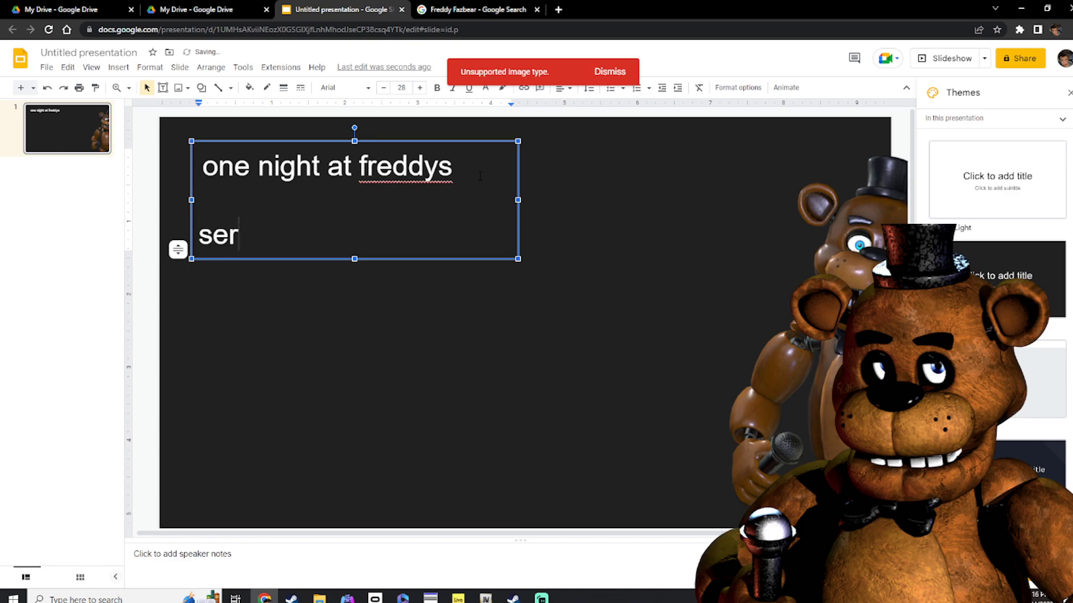
pyautogui.press('BackSpace')
pyautogui.write('tting')
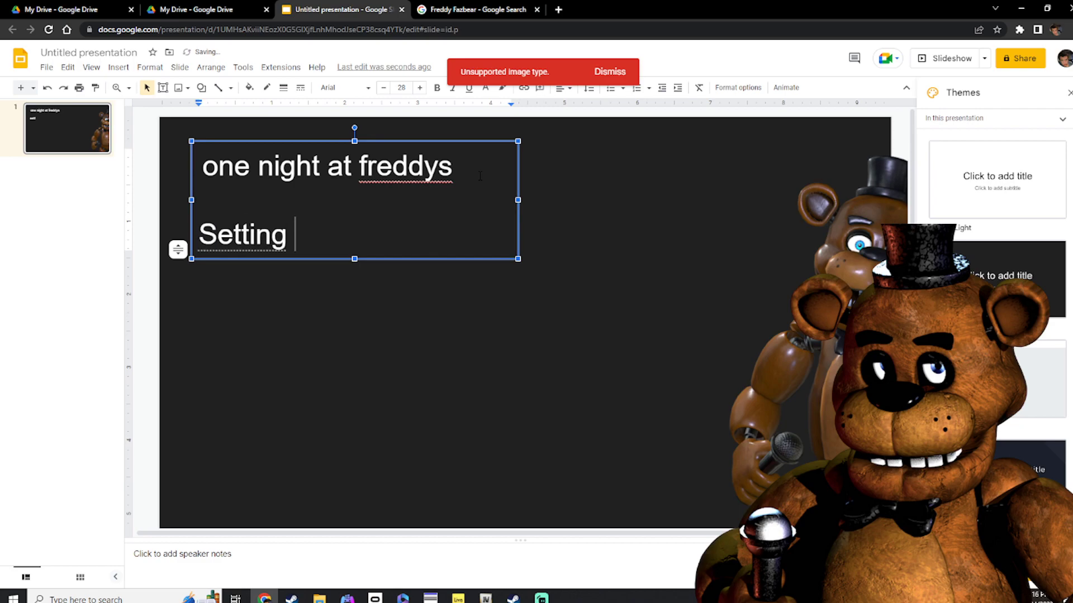
pyautogui.click(254, 233)
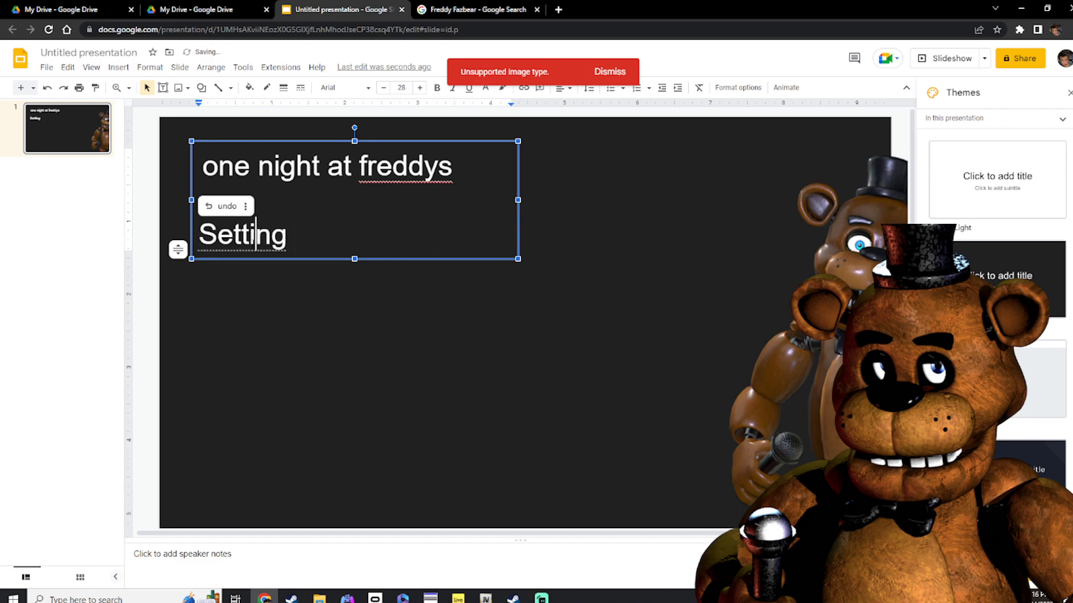
pyautogui.click(226, 207)
pyautogui.doubleClick(302, 234)
pyautogui.click(286, 240)
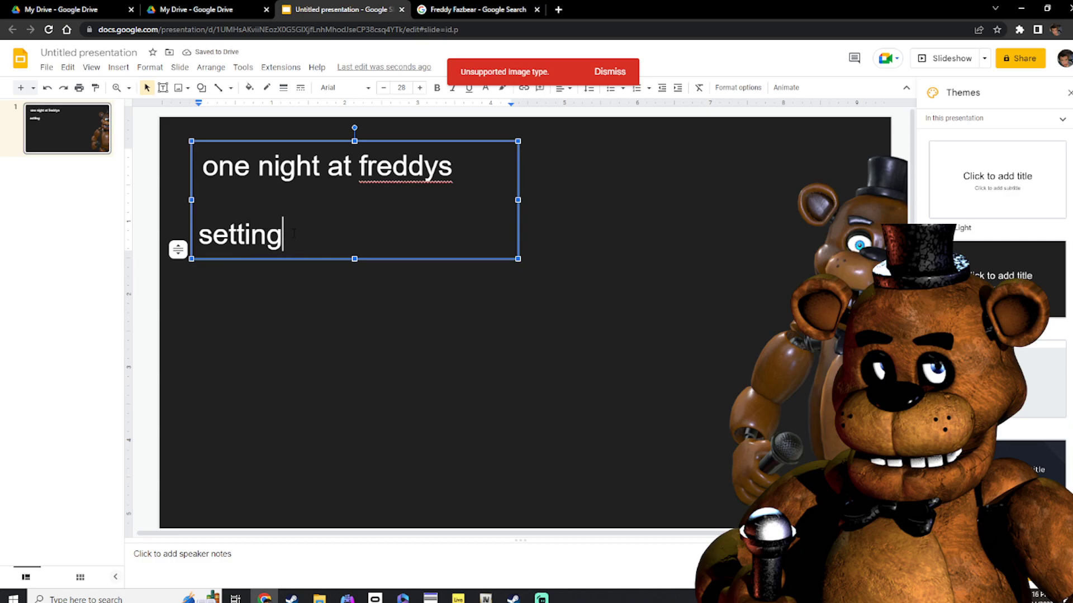
# Add the lowercase word "quit" on the line directly beneath "setting", removing the blank lines between them
pyautogui.press('Return')
pyautogui.press('Return')
pyautogui.press('Return')
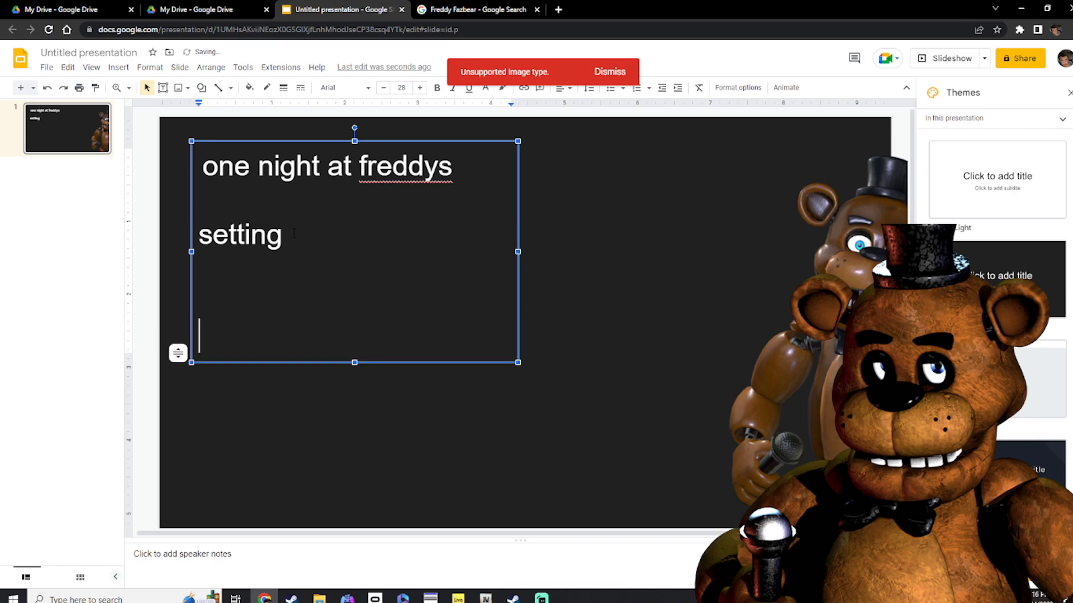
pyautogui.write('quit')
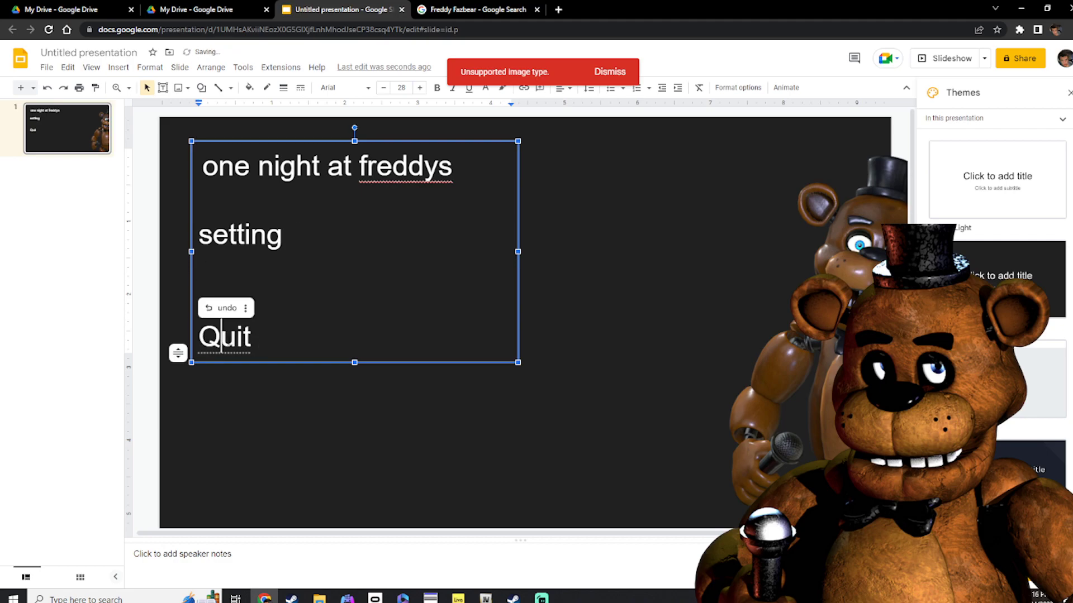
pyautogui.click(231, 308)
pyautogui.click(378, 343)
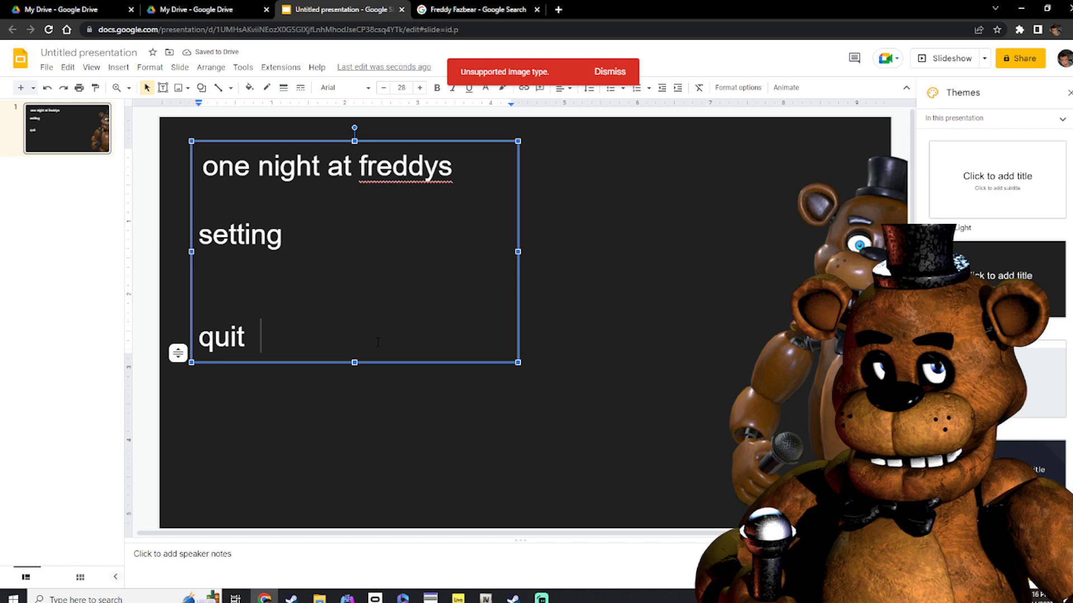
pyautogui.press('Up')
pyautogui.press('BackSpace')
pyautogui.press('BackSpace')
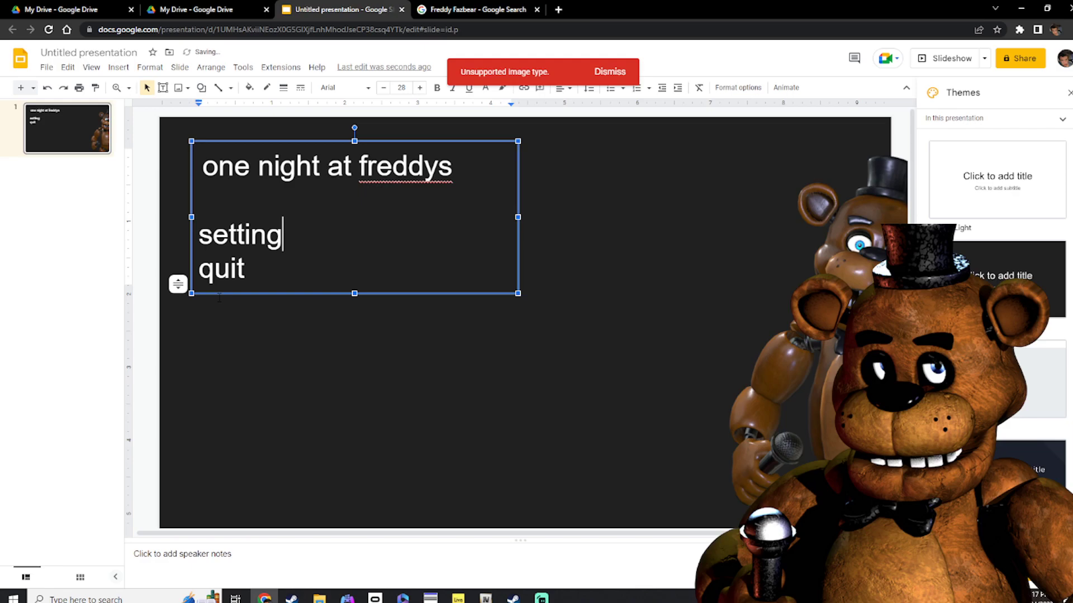
# Add four new slides after the title slide
pyautogui.click(22, 88)
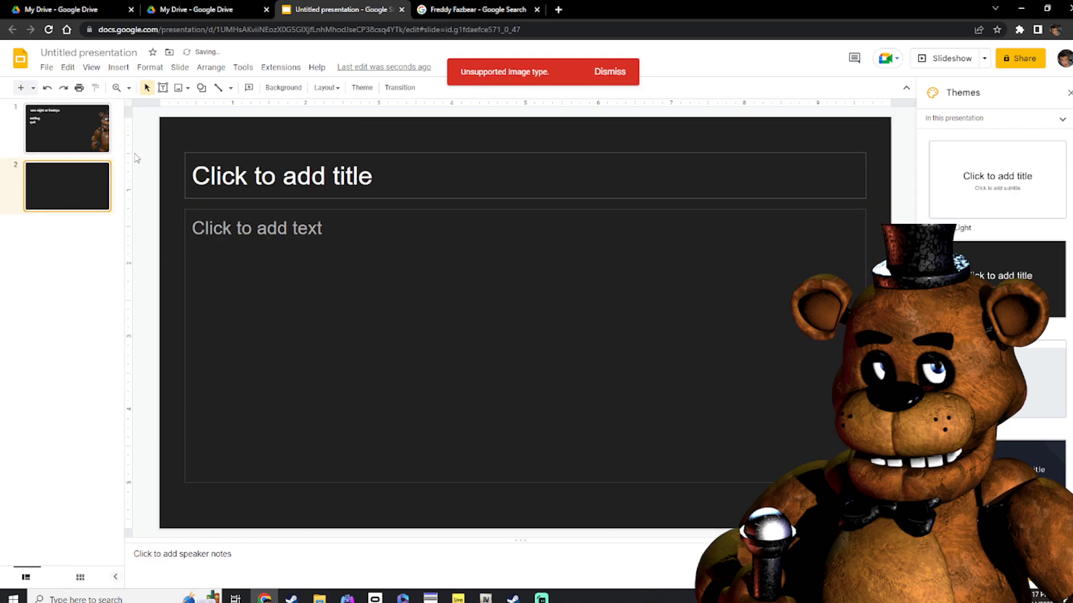
pyautogui.click(20, 88)
pyautogui.click(21, 88)
pyautogui.click(21, 88)
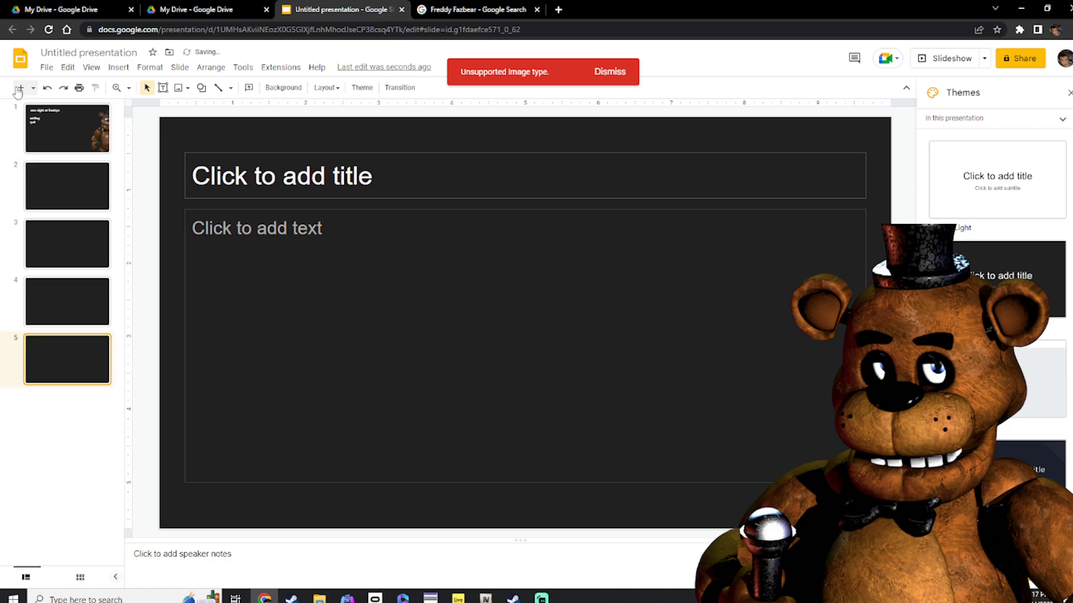
pyautogui.click(79, 125)
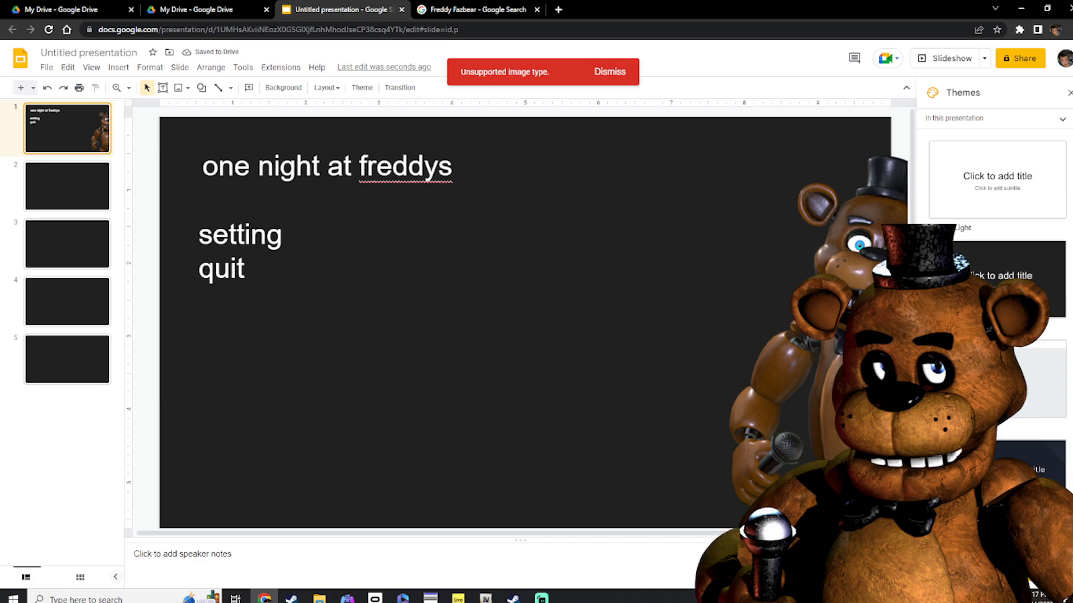
pyautogui.moveTo(286, 243); pyautogui.dragTo(192, 240)
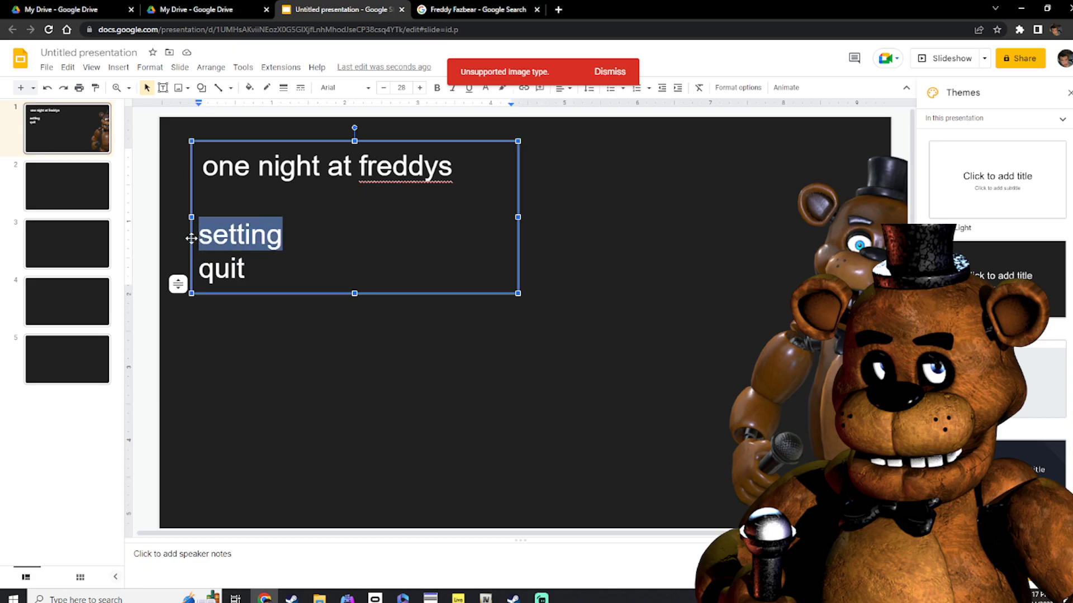
pyautogui.click(78, 182)
pyautogui.click(70, 124)
pyautogui.click(84, 177)
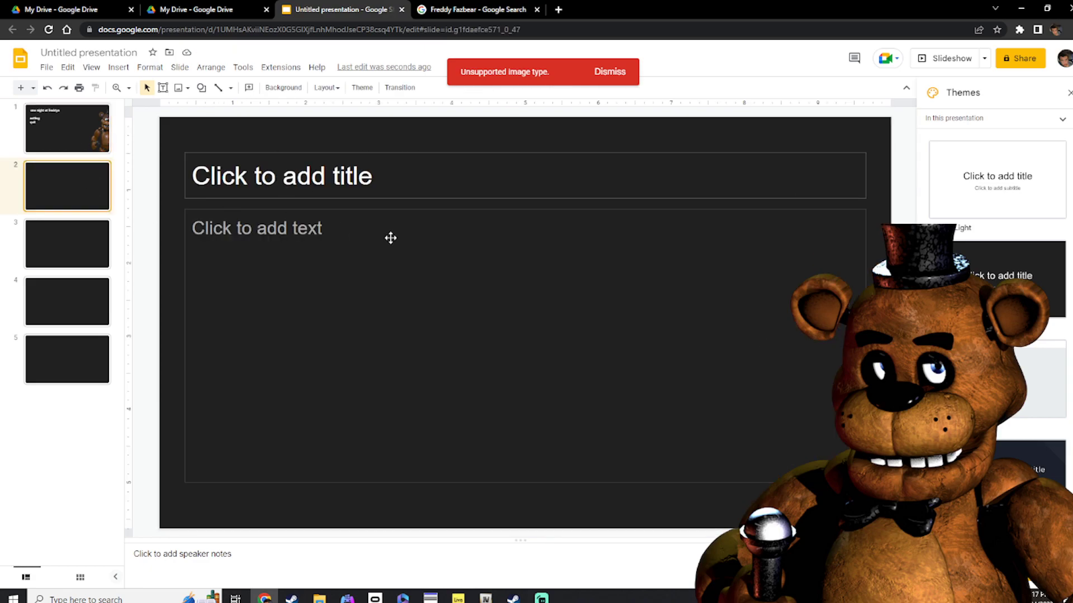
# Search Google Images for "green bar" in a new browser tab
pyautogui.click(557, 9)
pyautogui.click(607, 233)
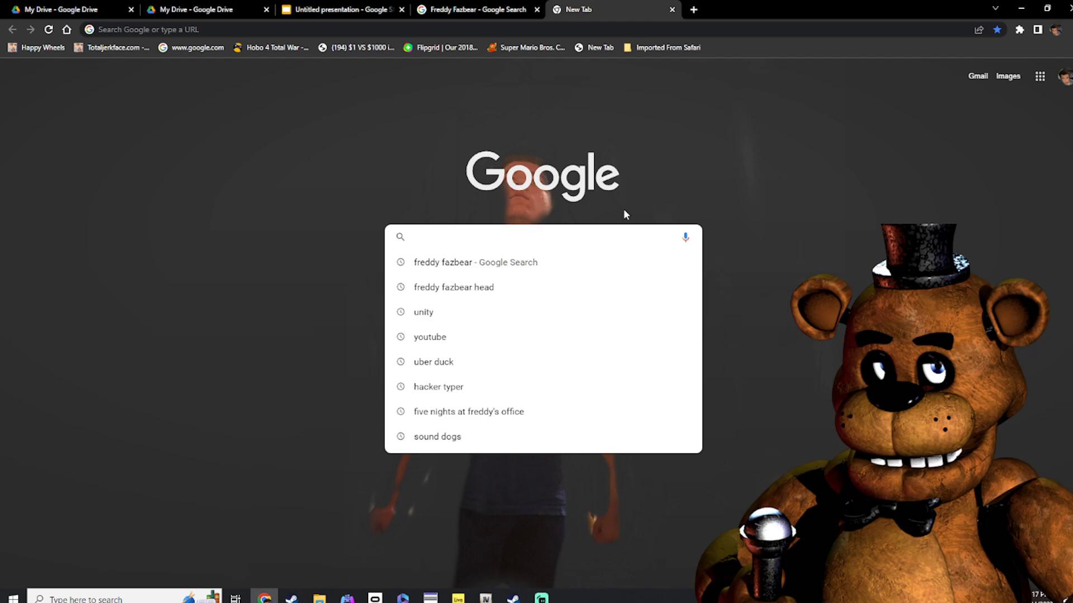
pyautogui.write('g')
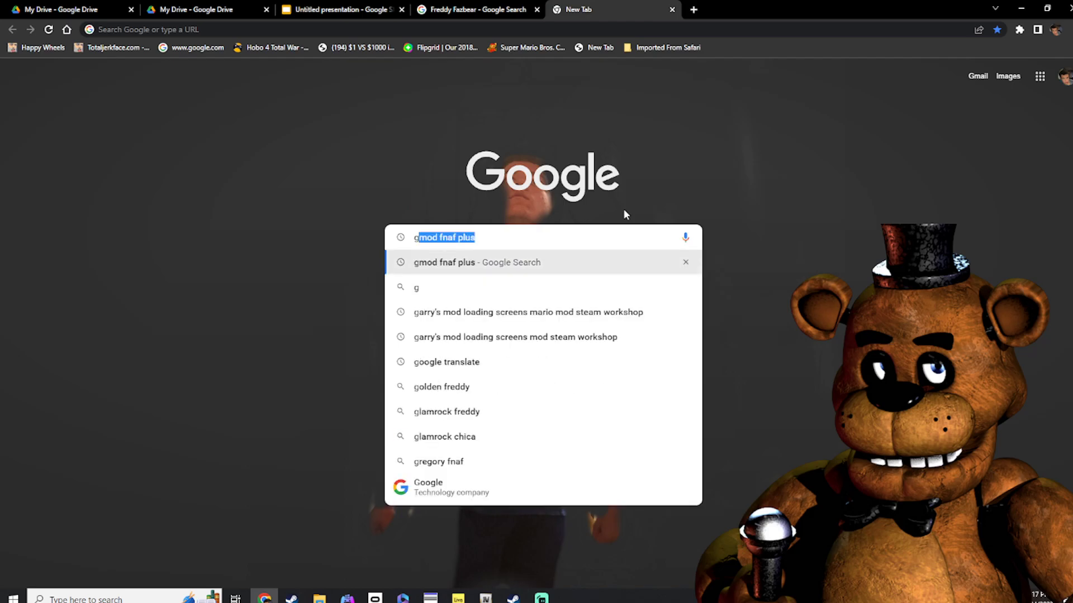
pyautogui.write('re')
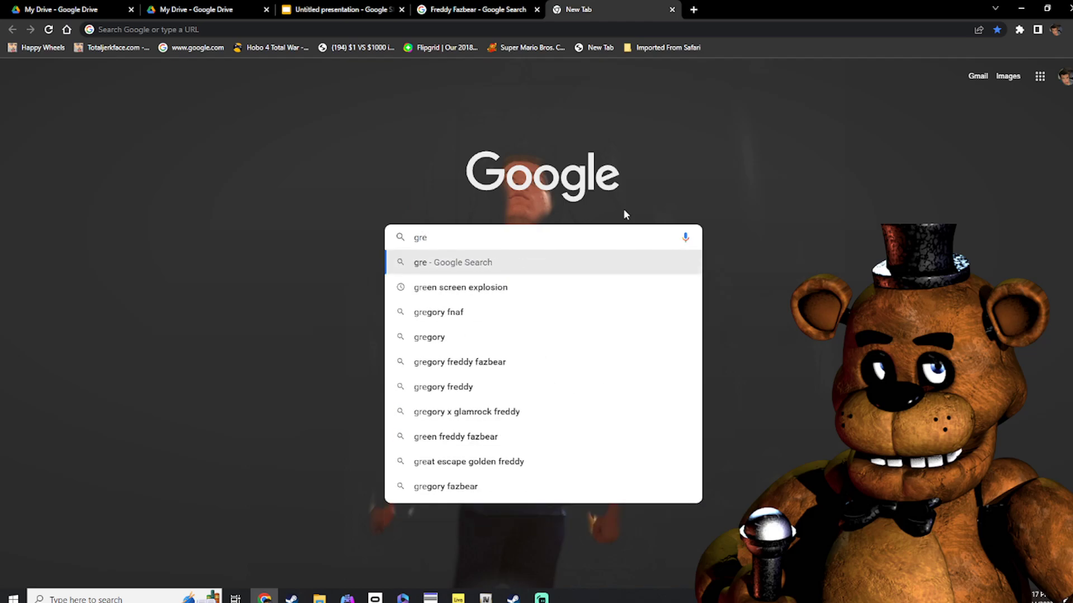
pyautogui.write('en beer')
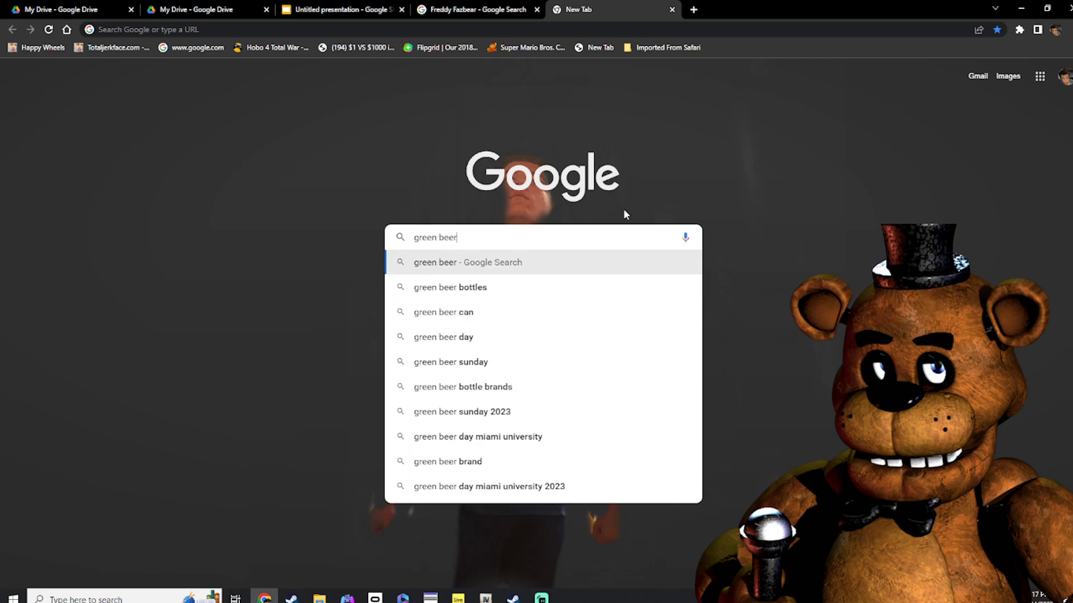
pyautogui.press('BackSpace')
pyautogui.press('BackSpace')
pyautogui.press('BackSpace')
pyautogui.press('BackSpace')
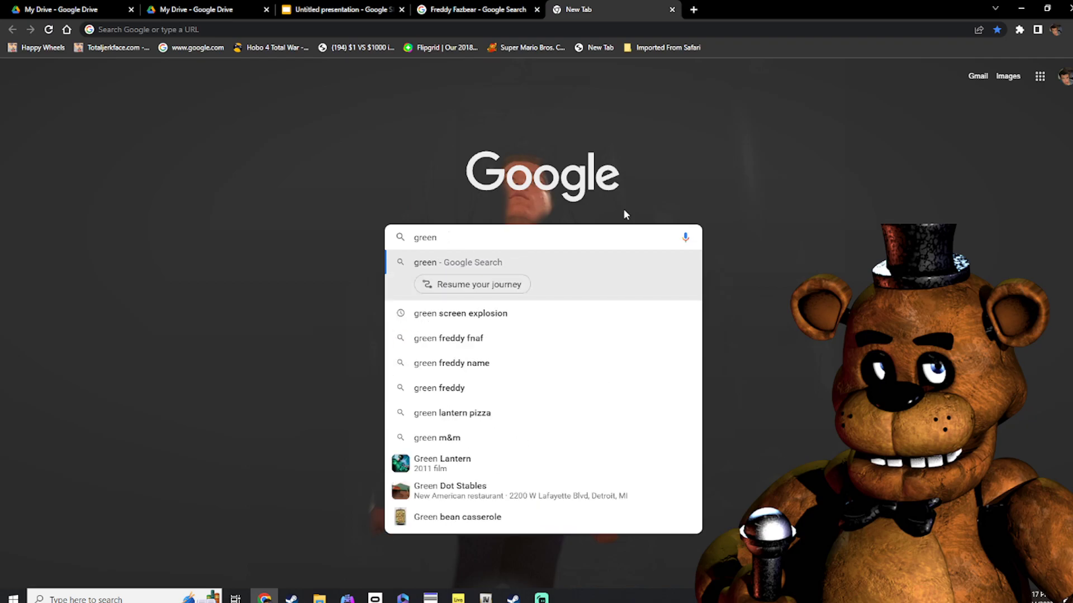
pyautogui.write('bar')
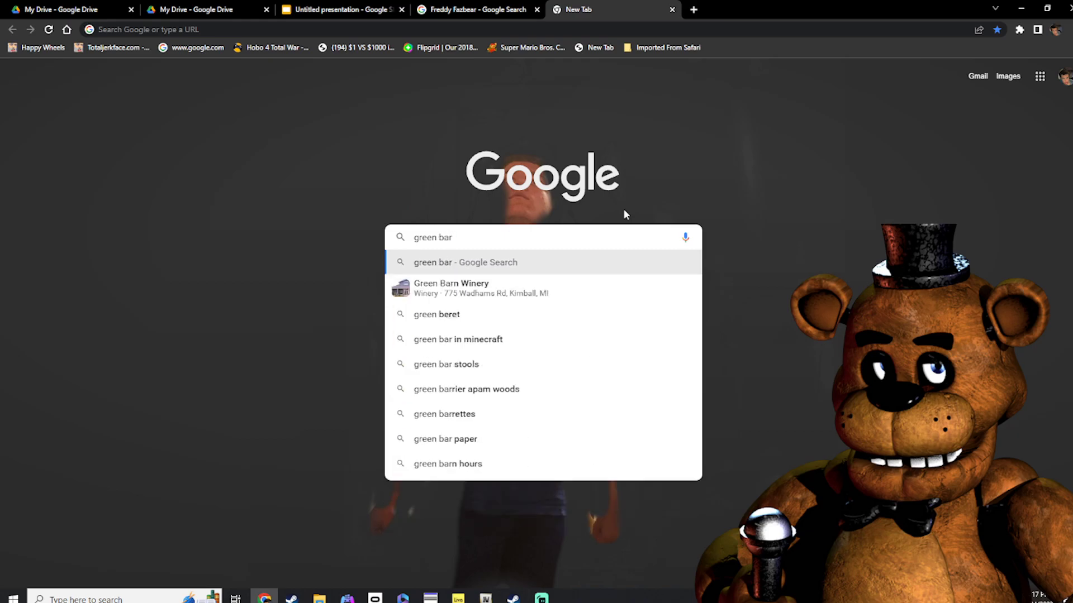
pyautogui.press('Return')
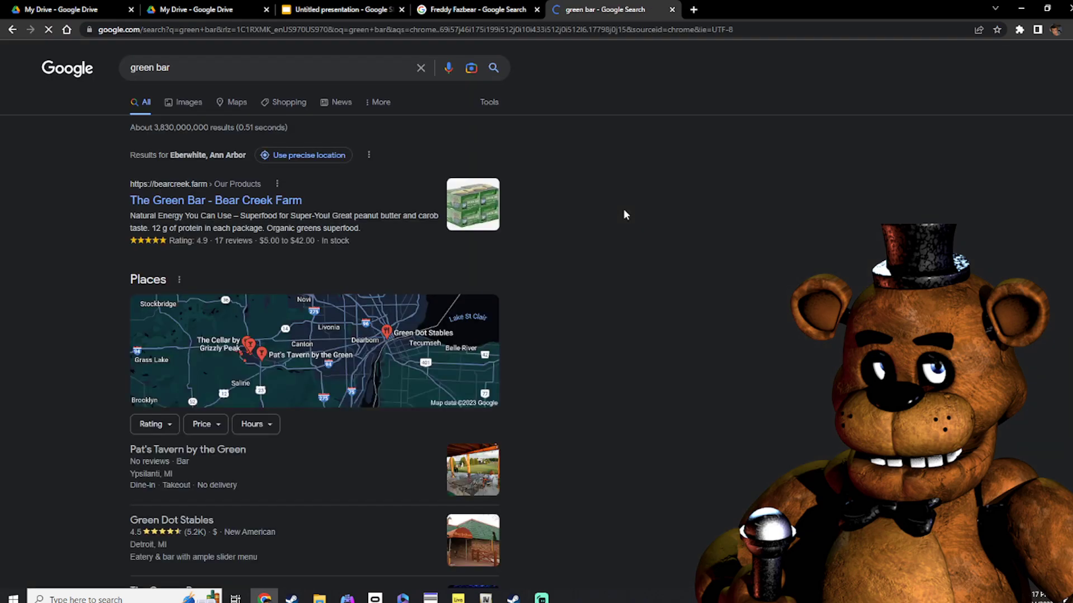
pyautogui.click(201, 104)
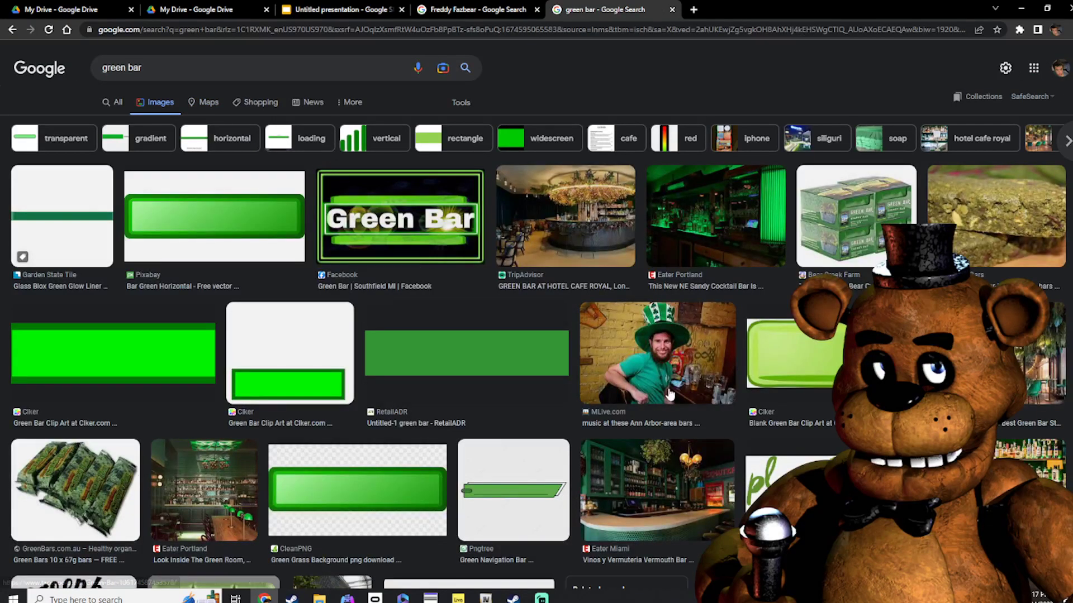
# Preview the kindpng green bar picture and the related SVG Clipart one, and look through the related pictures
pyautogui.scroll(-3, 765, 387)
pyautogui.scroll(-5, 765, 387)
pyautogui.scroll(3, 765, 388)
pyautogui.click(469, 338)
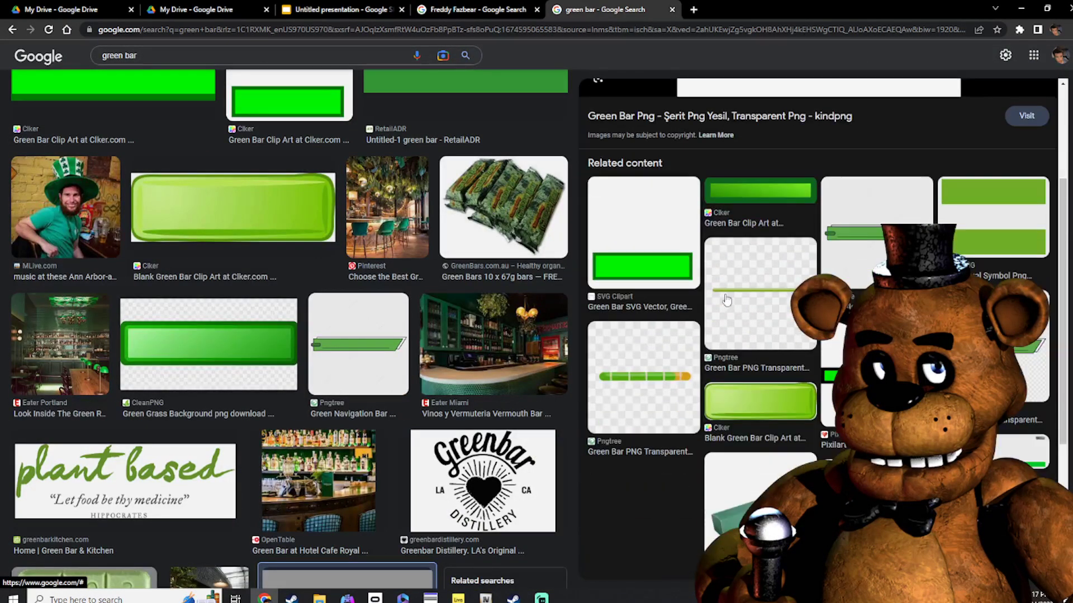
pyautogui.click(652, 247)
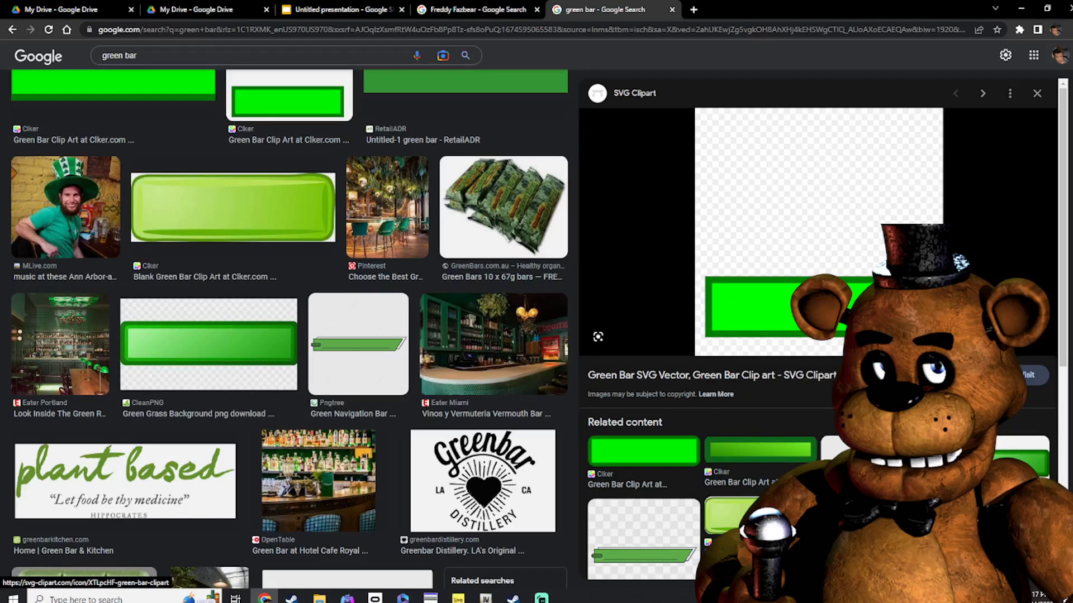
pyautogui.scroll(-3, 861, 268)
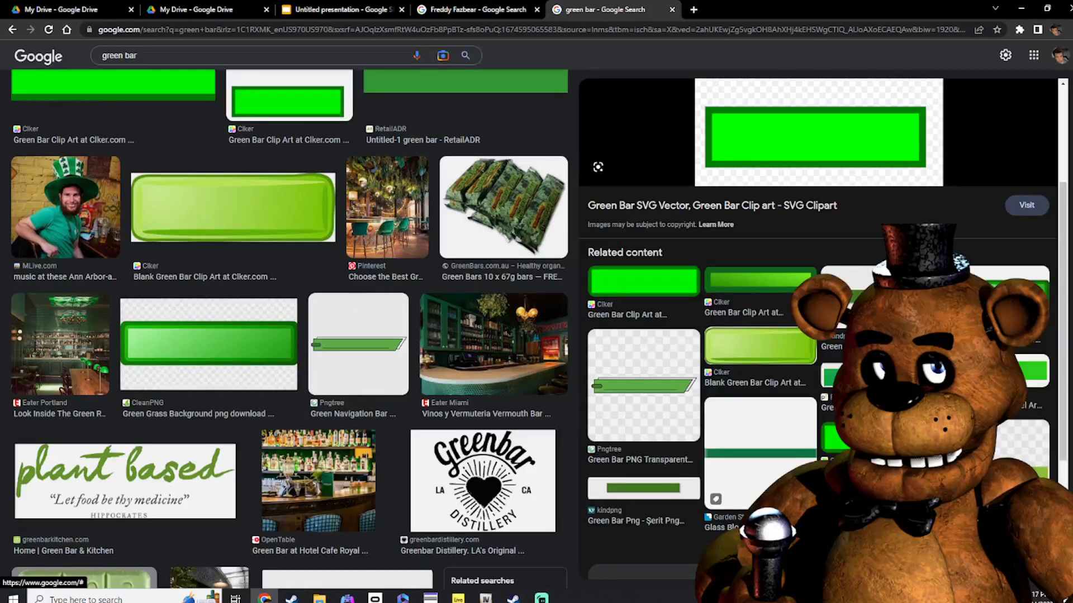
# Try to place the SVG Clipart green bar picture on the second slide, returning to the image results
pyautogui.scroll(3, 861, 268)
pyautogui.moveTo(826, 259); pyautogui.dragTo(410, 198)
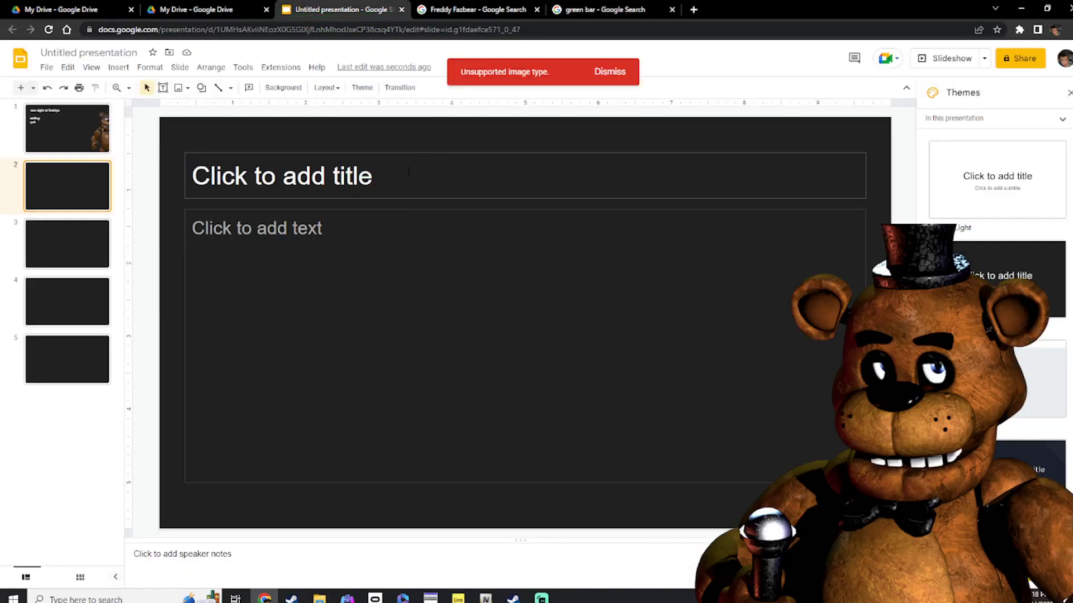
pyautogui.click(584, 10)
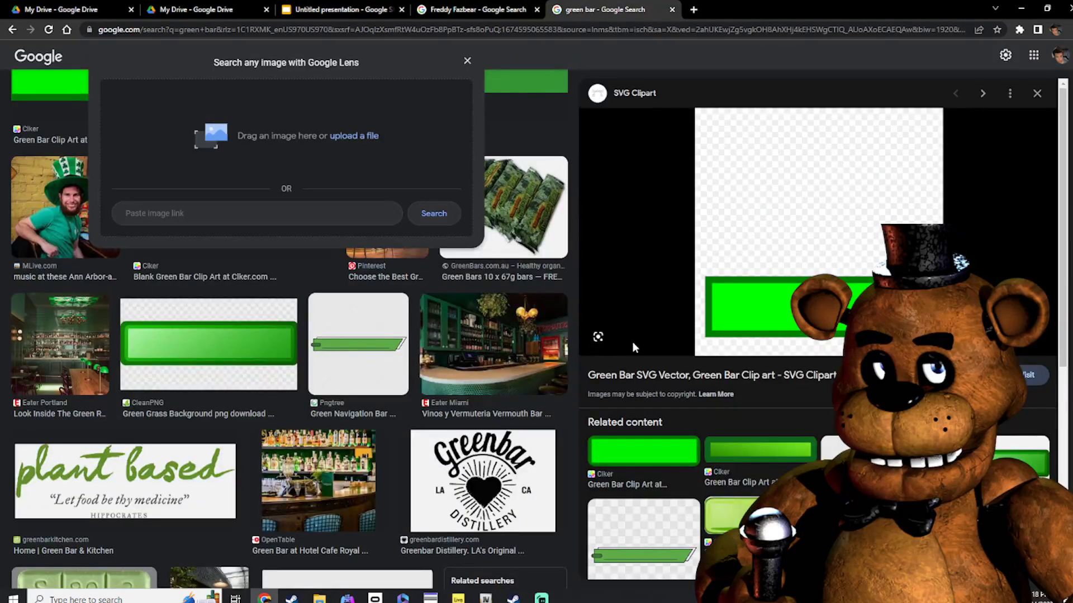
# Preview the Garden State Tile and kindpng green bar pictures and look through their related pictures
pyautogui.scroll(-5, 699, 357)
pyautogui.click(757, 359)
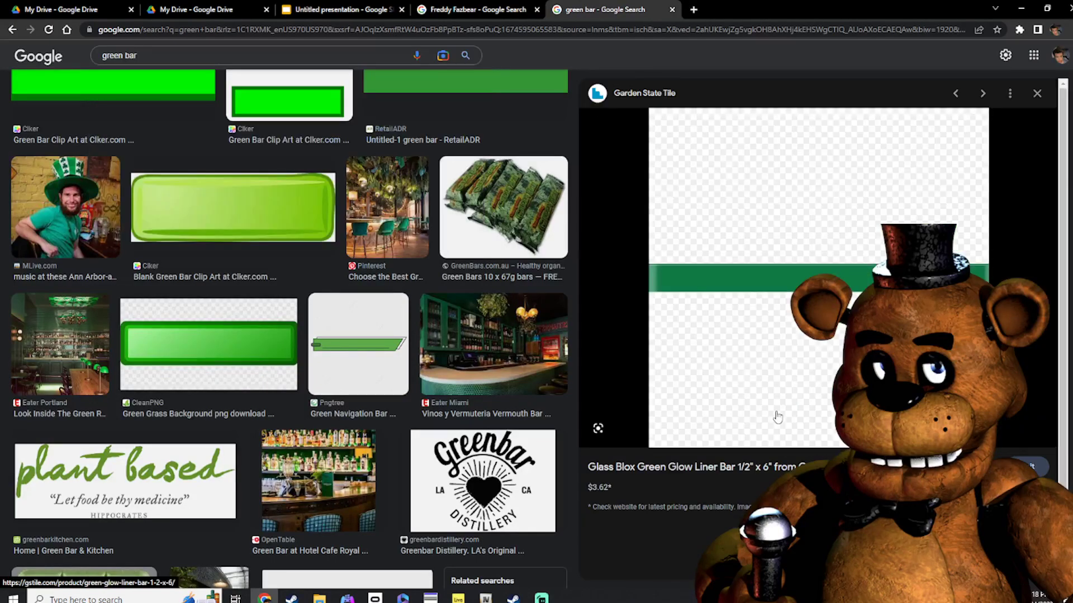
pyautogui.scroll(-5, 796, 364)
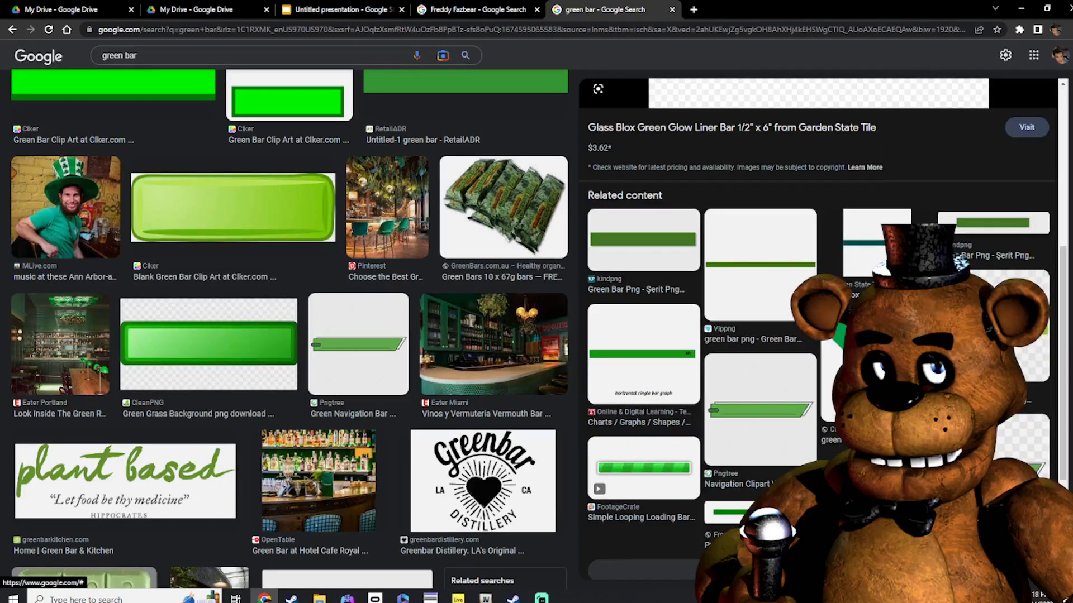
pyautogui.click(624, 258)
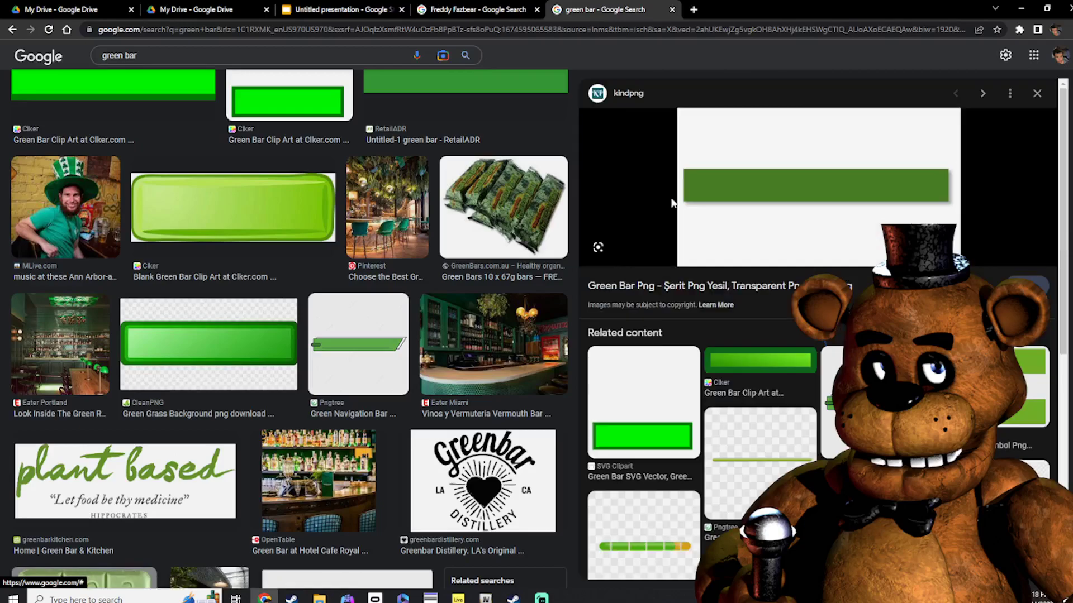
pyautogui.scroll(-4, 779, 363)
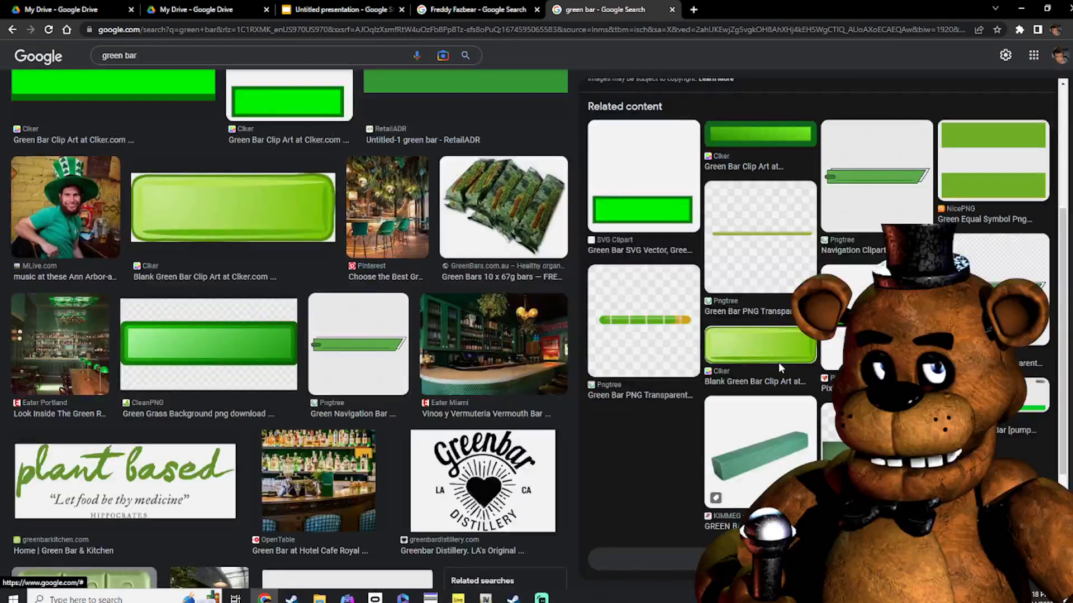
# Place Clker's blank green bar picture on the second slide, shrink it to about half size and move it over the title placeholder
pyautogui.click(762, 324)
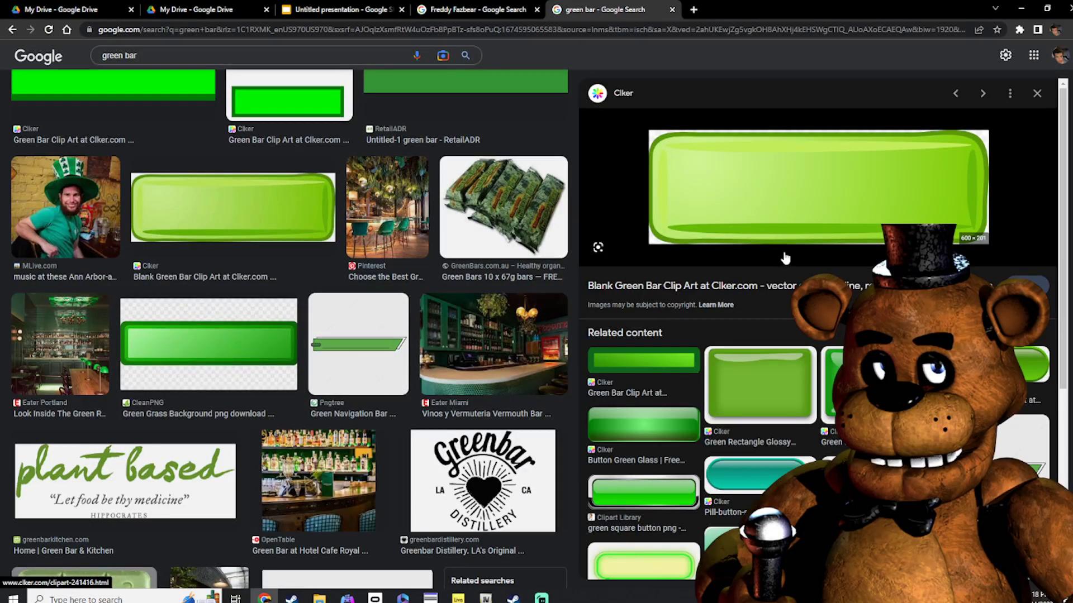
pyautogui.moveTo(774, 146); pyautogui.dragTo(419, 268)
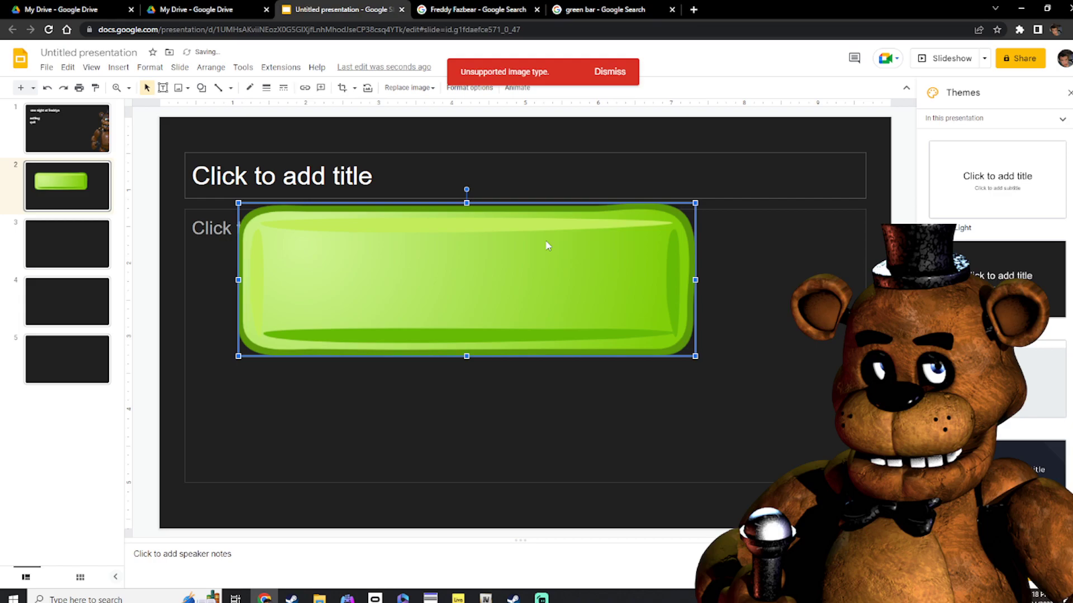
pyautogui.moveTo(659, 326); pyautogui.dragTo(455, 236)
pyautogui.moveTo(346, 246); pyautogui.dragTo(406, 190)
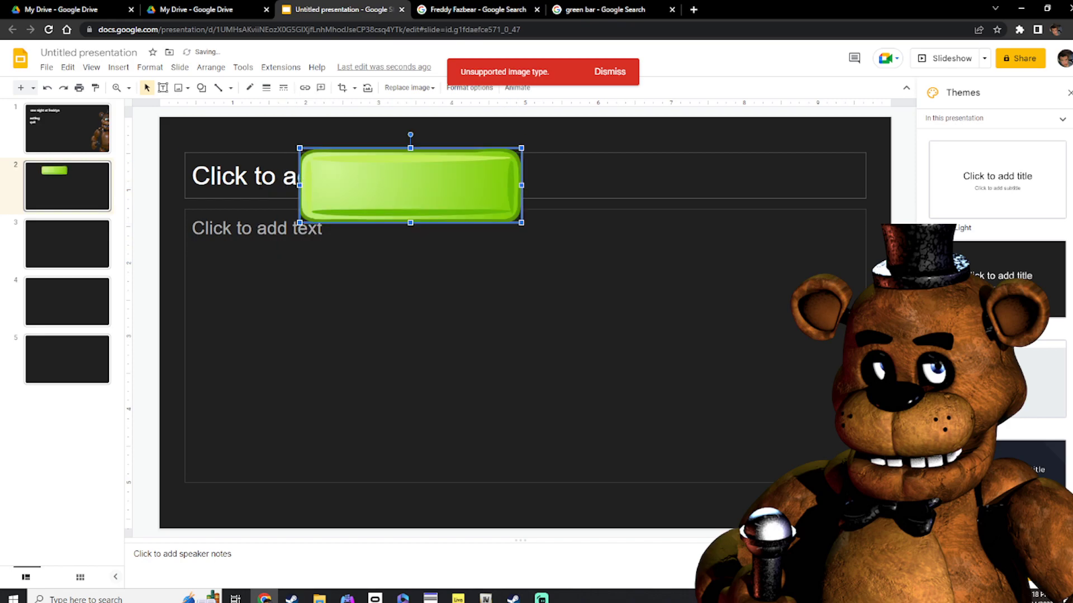
# Enter "volum" as the second slide's title, reverting the automatic capitalization, and select the green bar picture
pyautogui.click(258, 183)
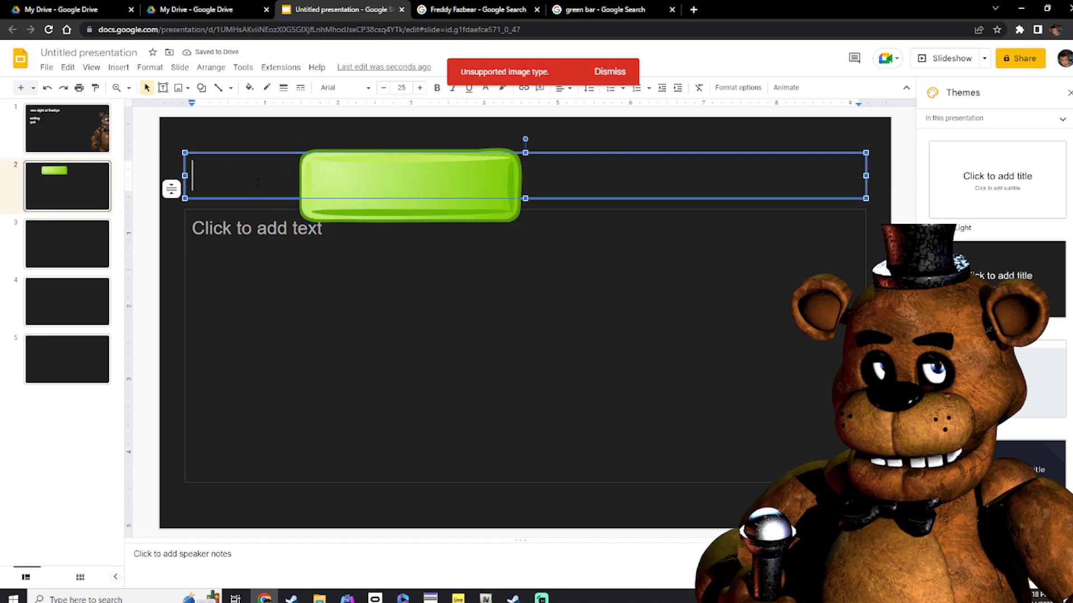
pyautogui.write('vo')
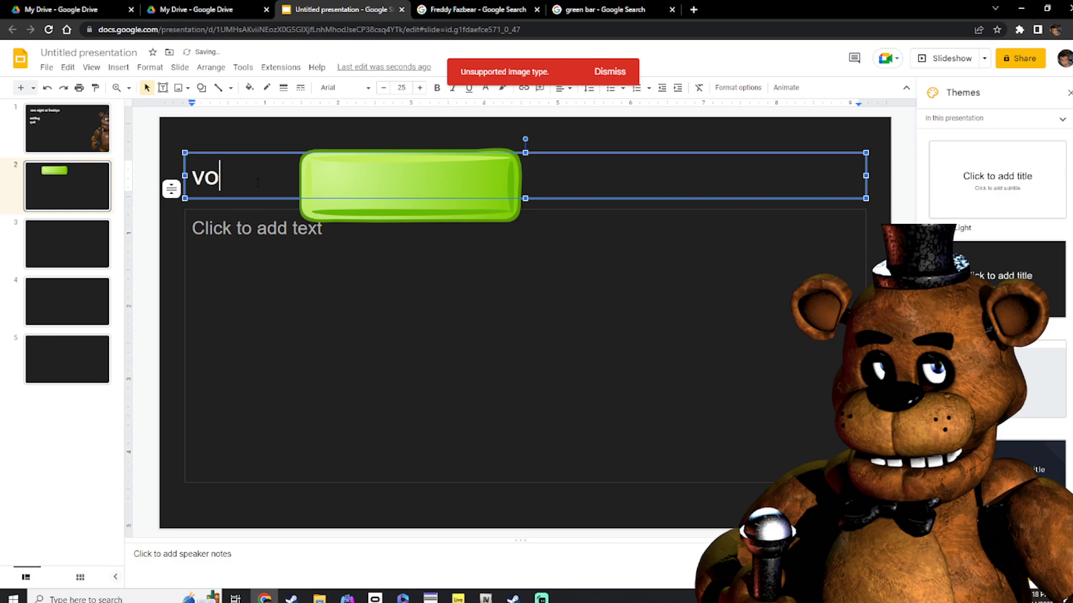
pyautogui.write('lum')
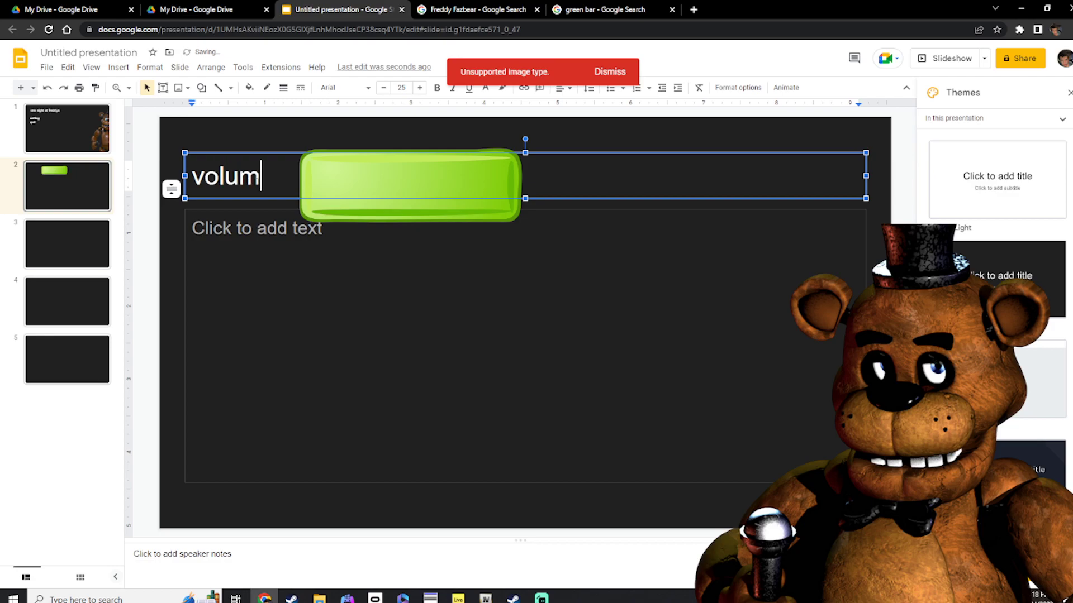
pyautogui.click(242, 176)
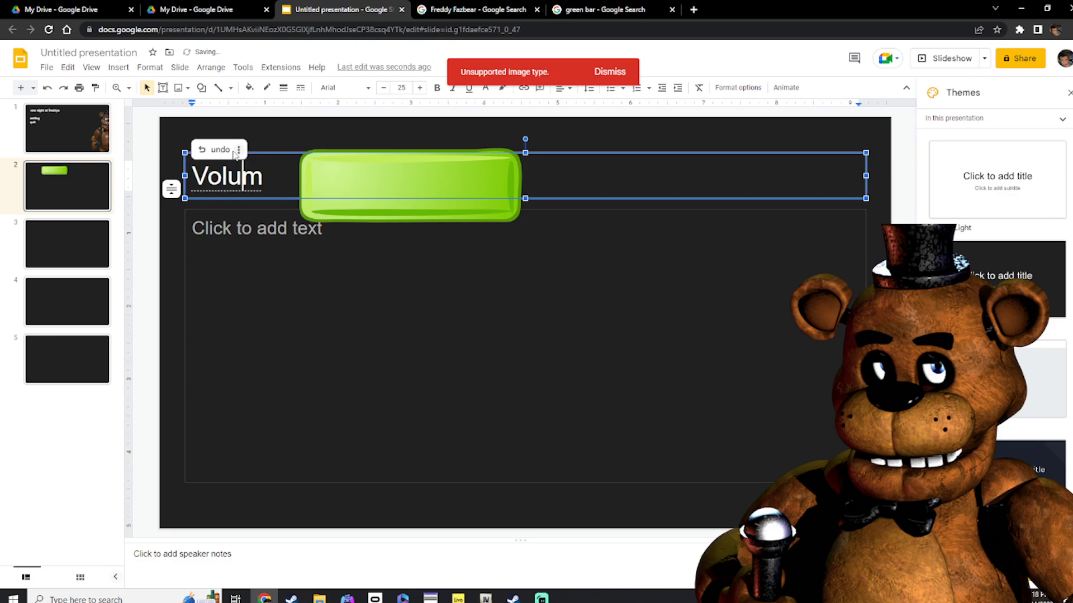
pyautogui.click(234, 155)
pyautogui.click(542, 122)
pyautogui.click(446, 186)
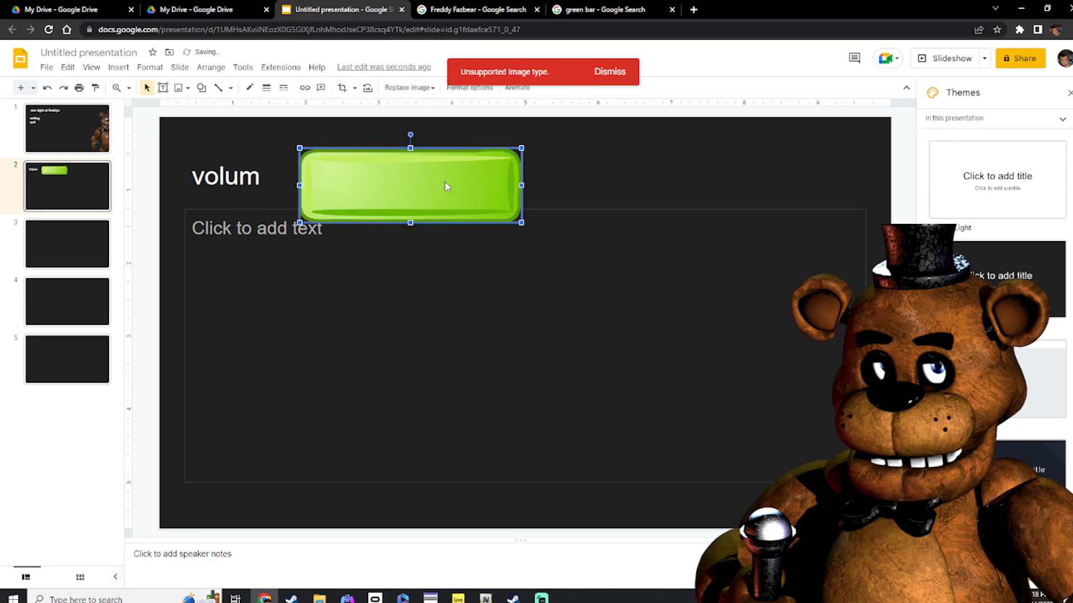
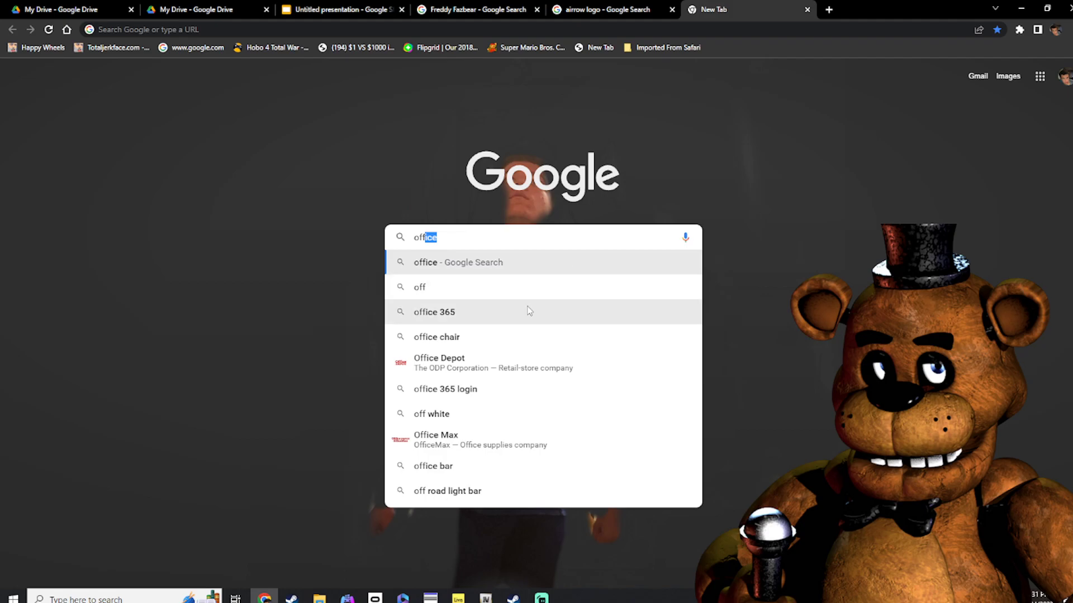
# Search Google Images for "office" and look through the resulting pictures
pyautogui.click(506, 312)
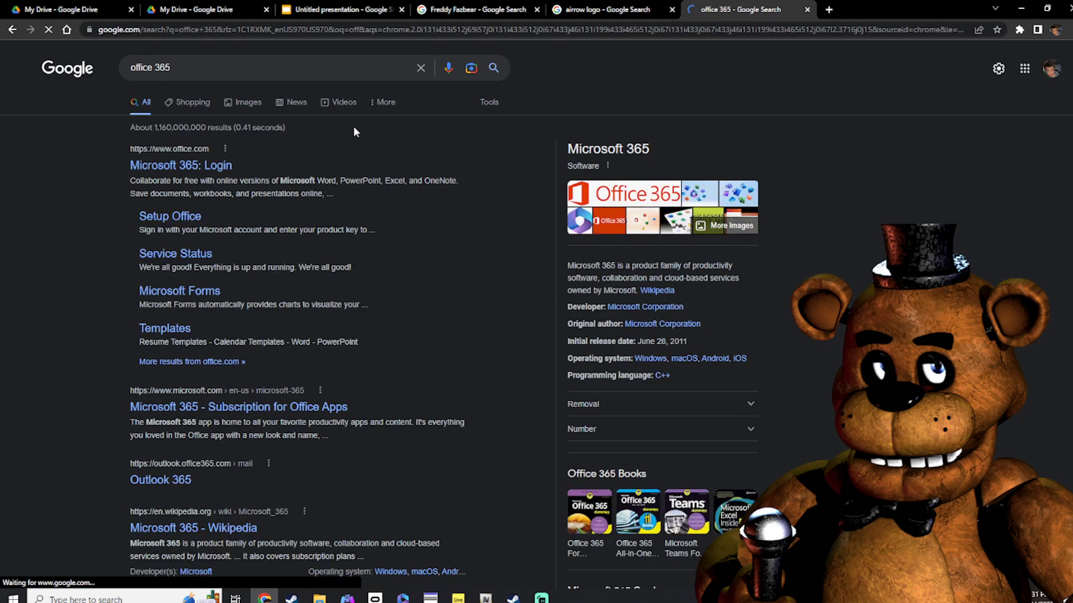
pyautogui.moveTo(175, 68)
pyautogui.mouseDown()
pyautogui.moveTo(97, 86)
pyautogui.moveTo(160, 67)
pyautogui.mouseUp()
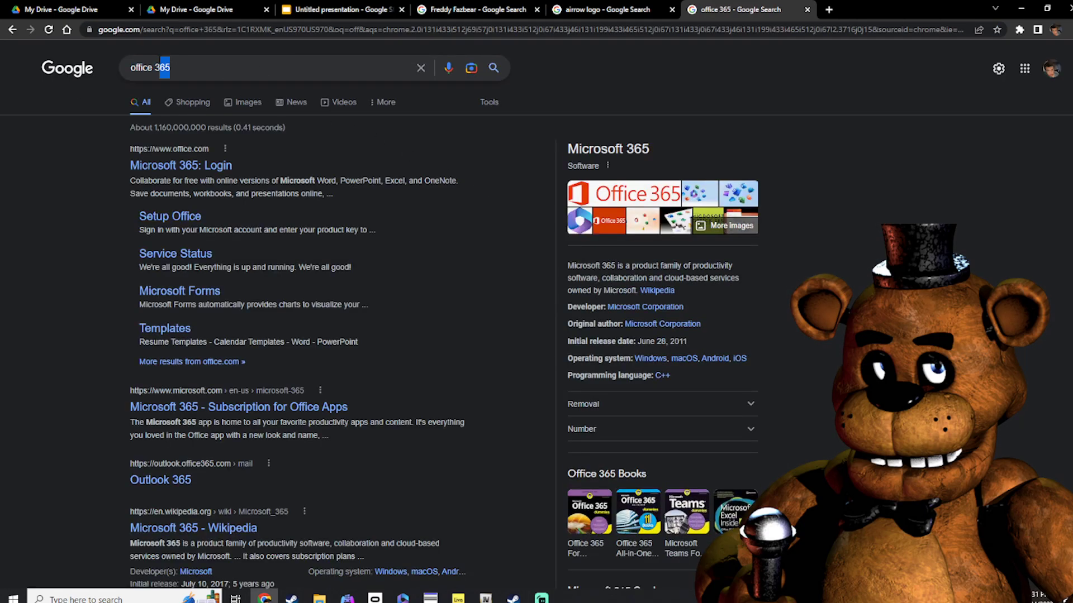
pyautogui.press('BackSpace')
pyautogui.press('Return')
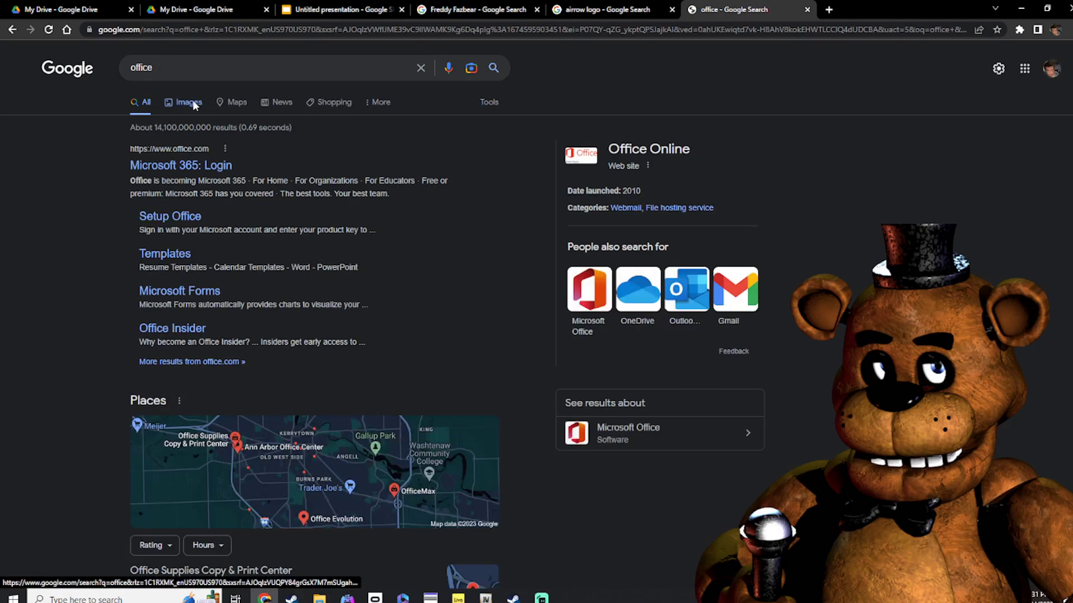
pyautogui.click(190, 103)
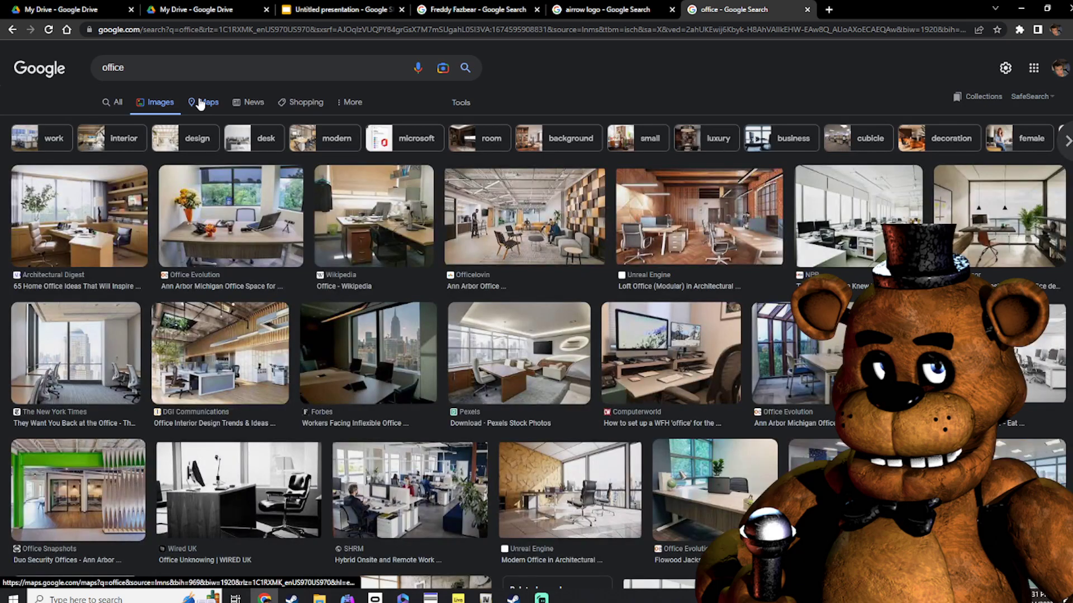
pyautogui.scroll(-6, 737, 255)
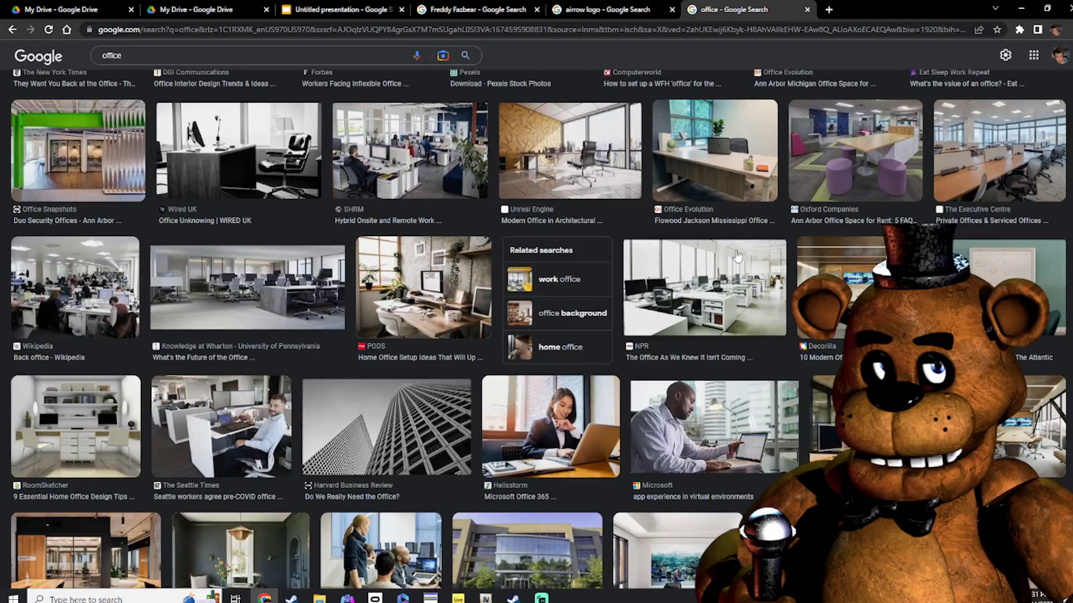
pyautogui.scroll(2, 542, 104)
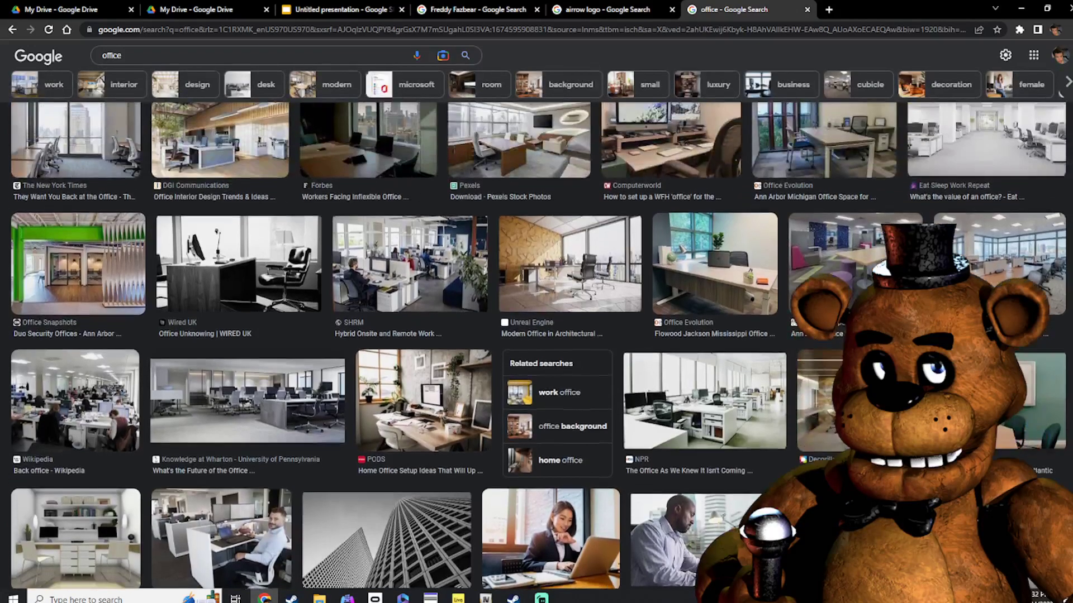
pyautogui.scroll(4, 541, 104)
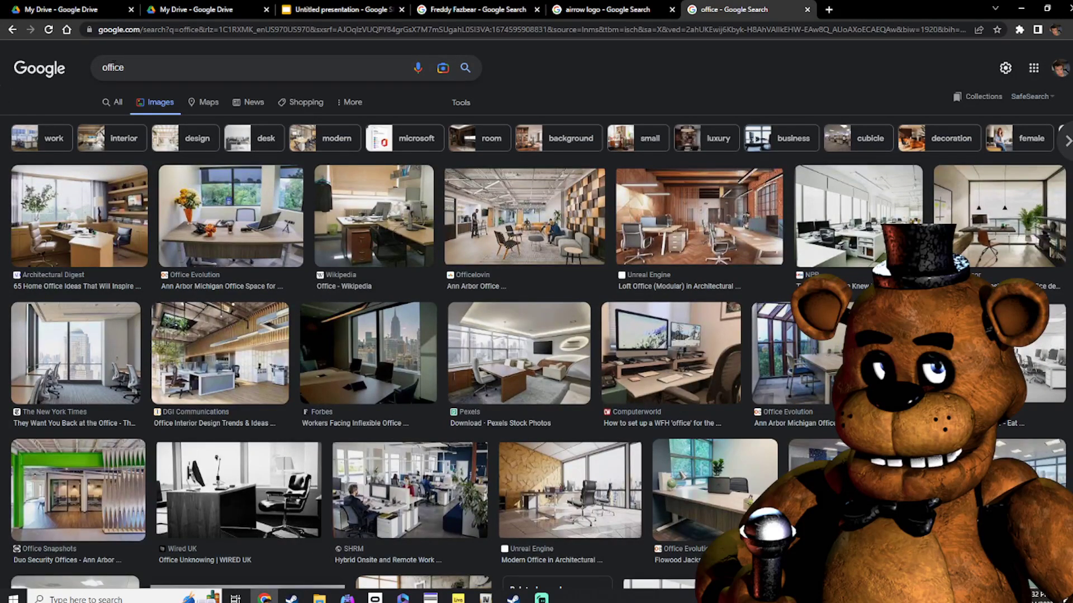
# Change the image search to "pov office" and look through the resulting pictures
pyautogui.click(102, 68)
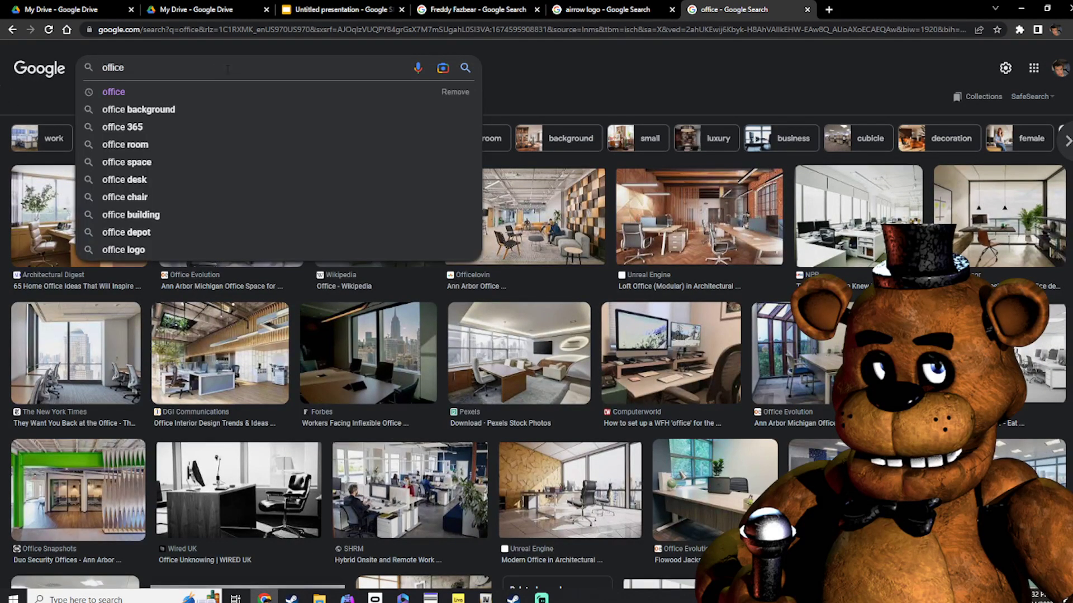
pyautogui.write('p9')
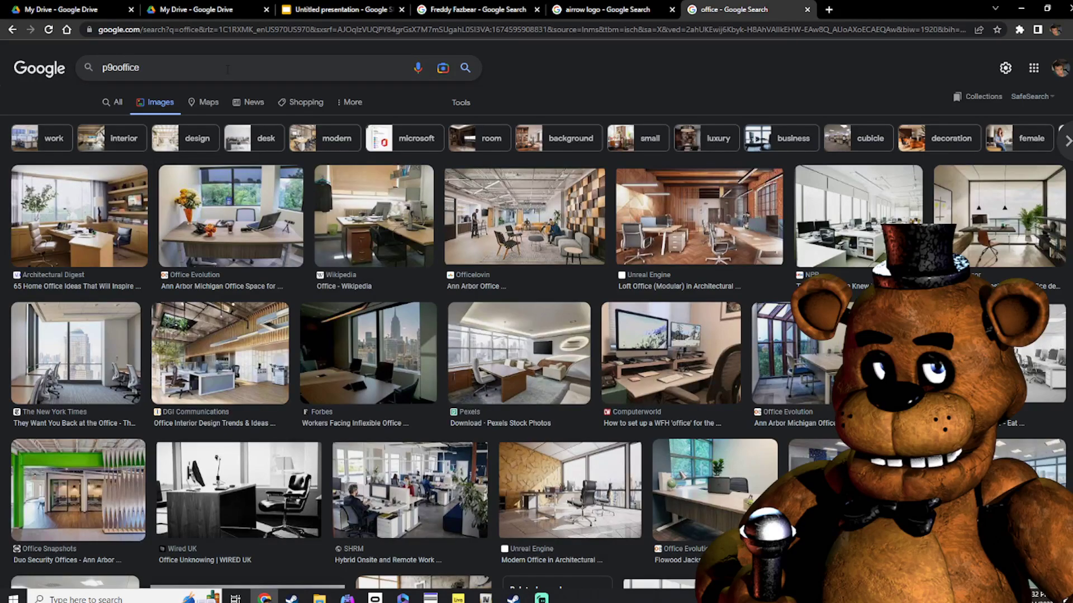
pyautogui.press('BackSpace')
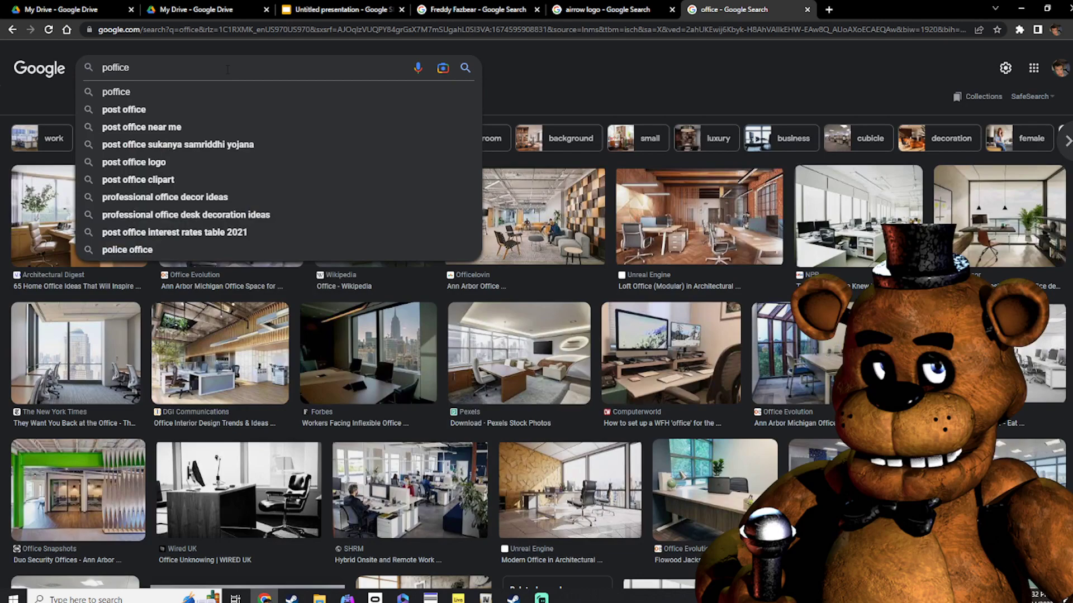
pyautogui.write('ov')
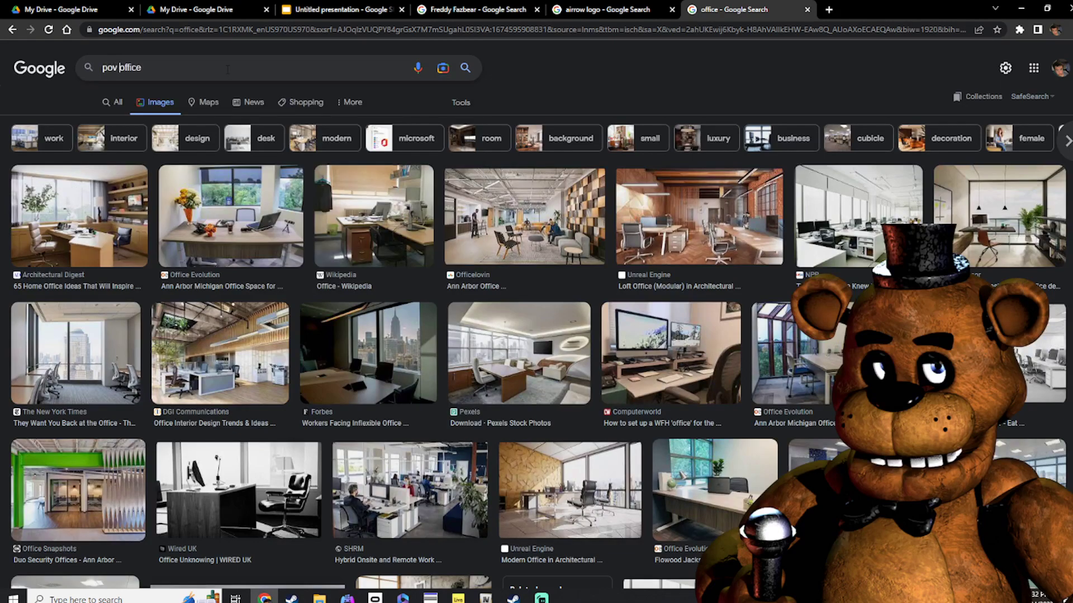
pyautogui.press('Return')
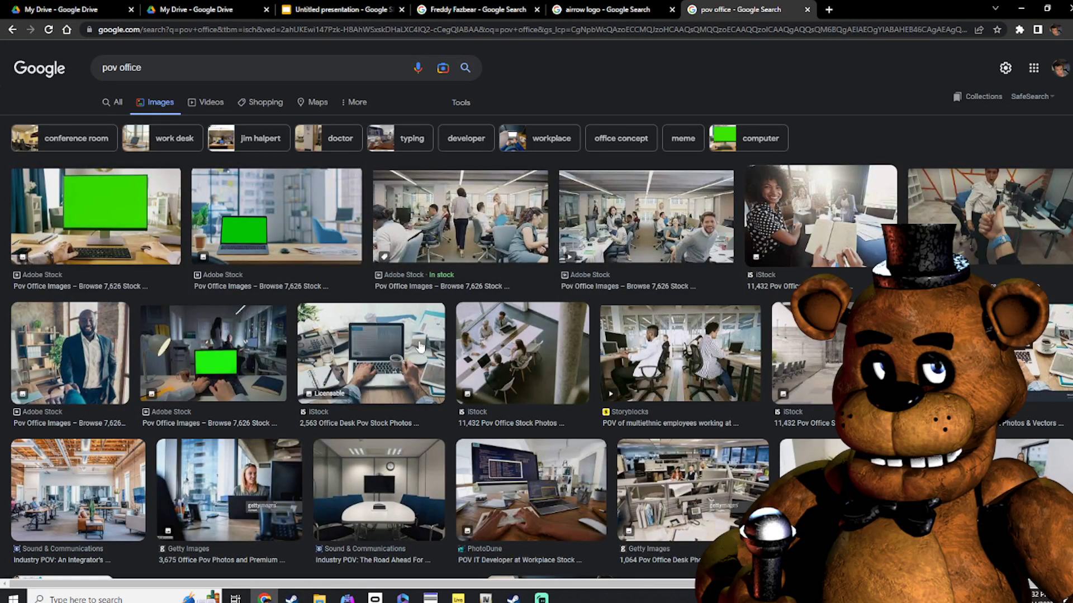
pyautogui.scroll(-4, 420, 347)
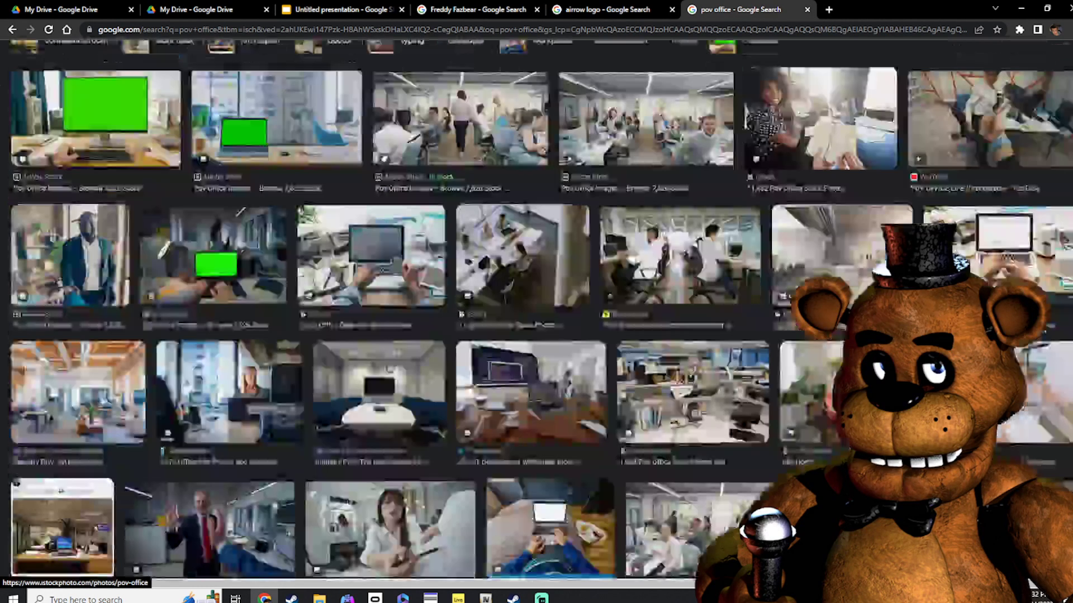
pyautogui.scroll(-4, 448, 461)
pyautogui.scroll(-3, 449, 460)
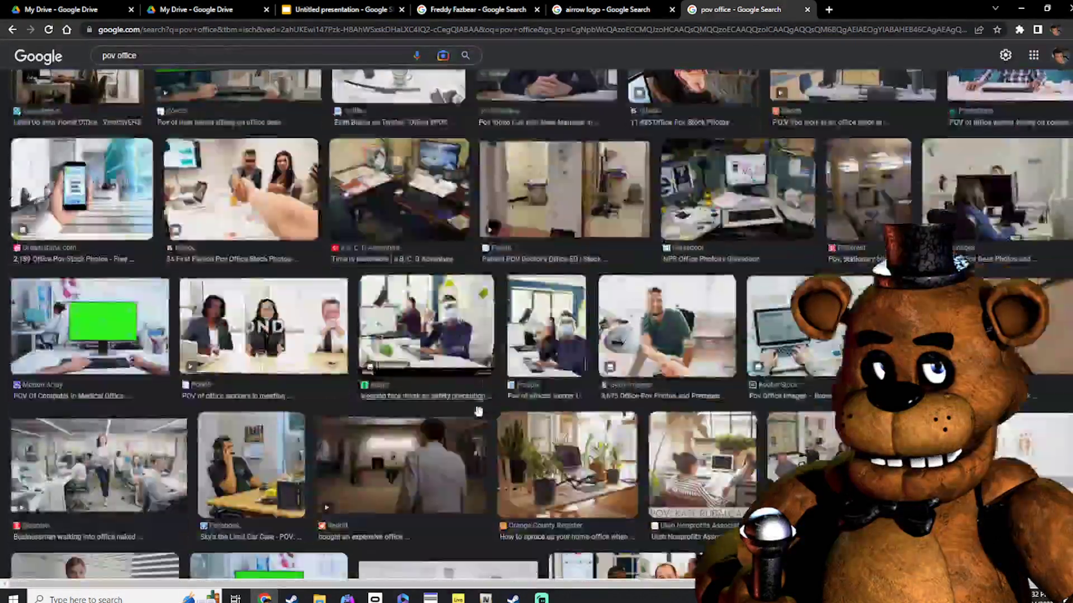
pyautogui.scroll(-5, 445, 458)
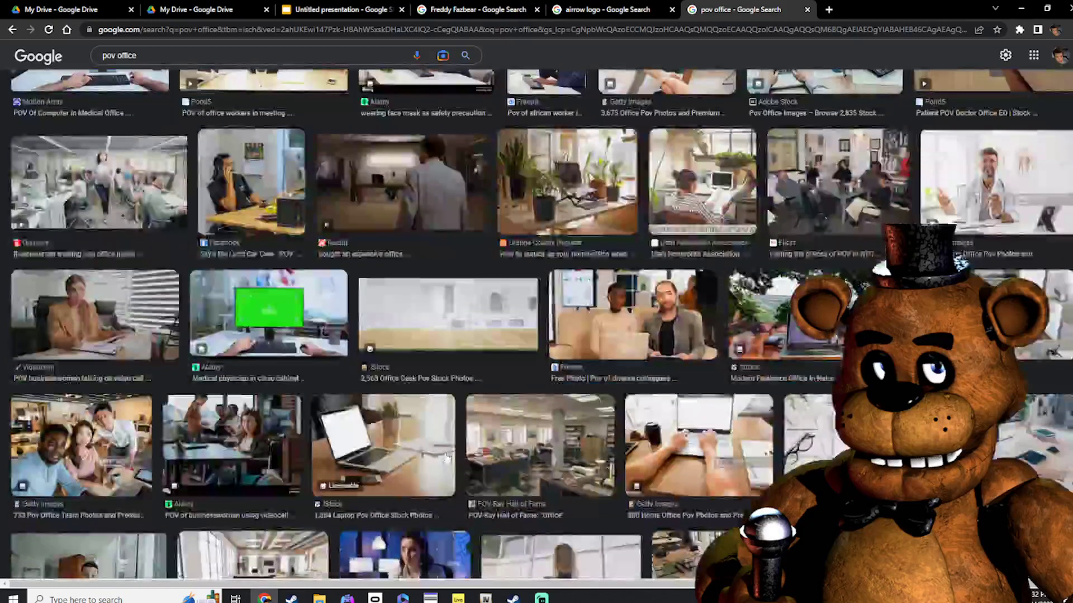
# Preview the iStock office desk picture and the related wood empty surface one, and look through the related pictures
pyautogui.click(499, 326)
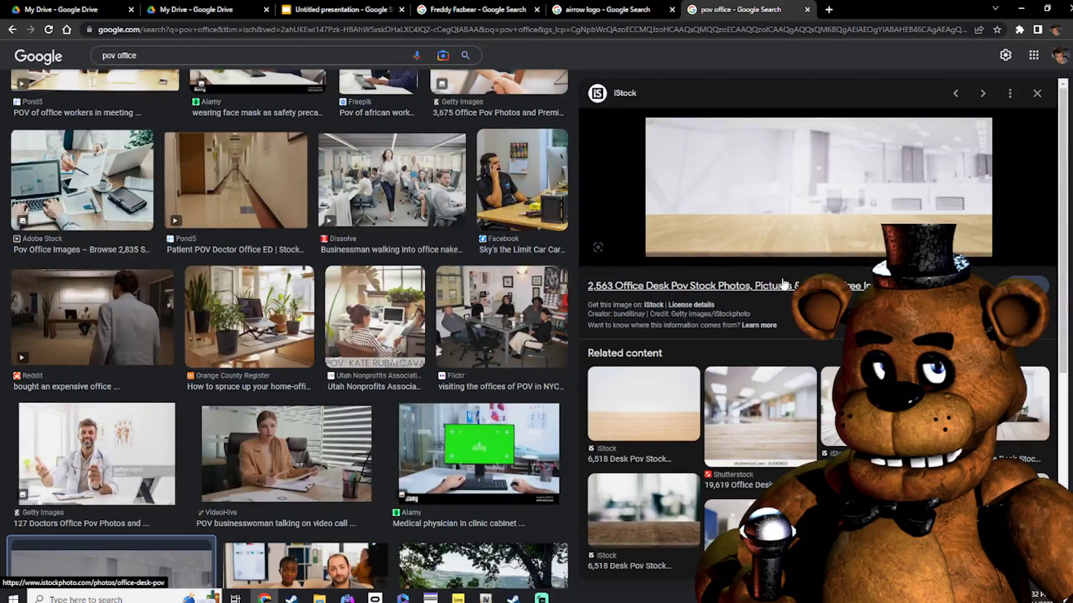
pyautogui.scroll(-2, 748, 287)
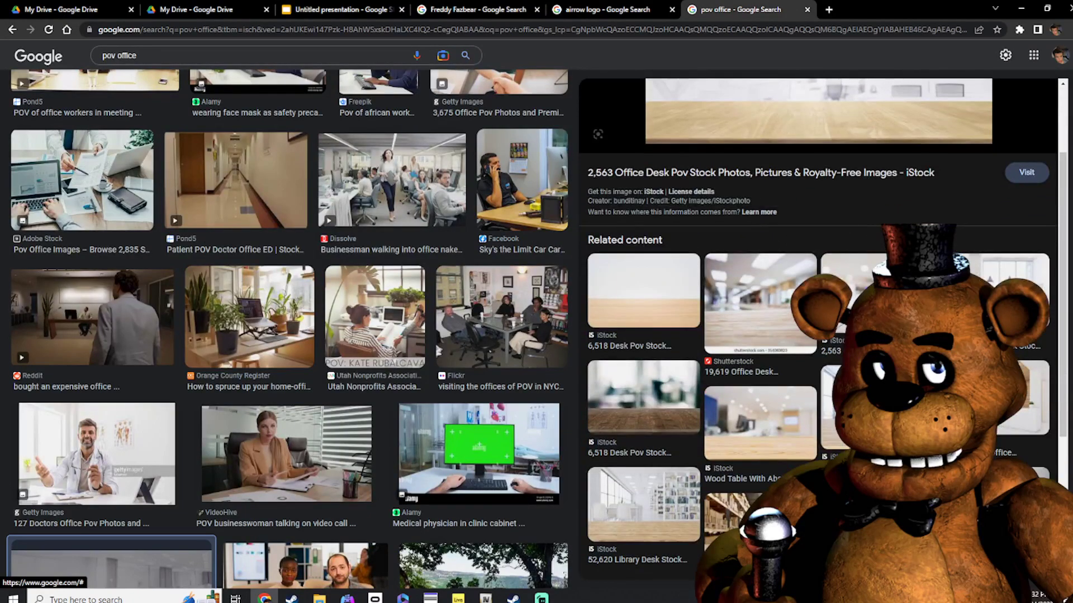
pyautogui.click(875, 407)
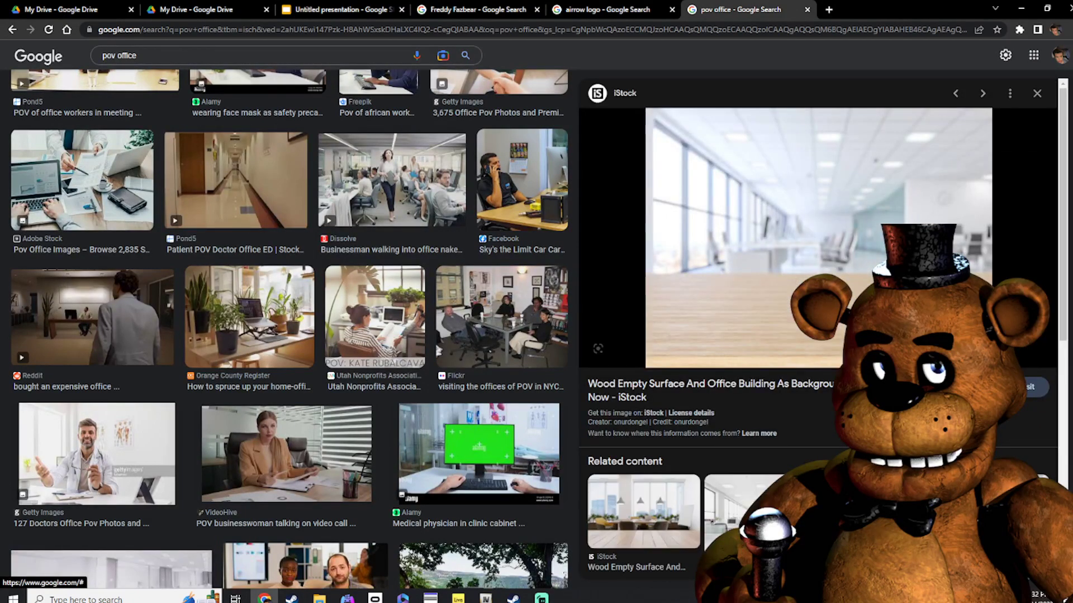
pyautogui.scroll(-3, 712, 520)
pyautogui.scroll(3, 845, 284)
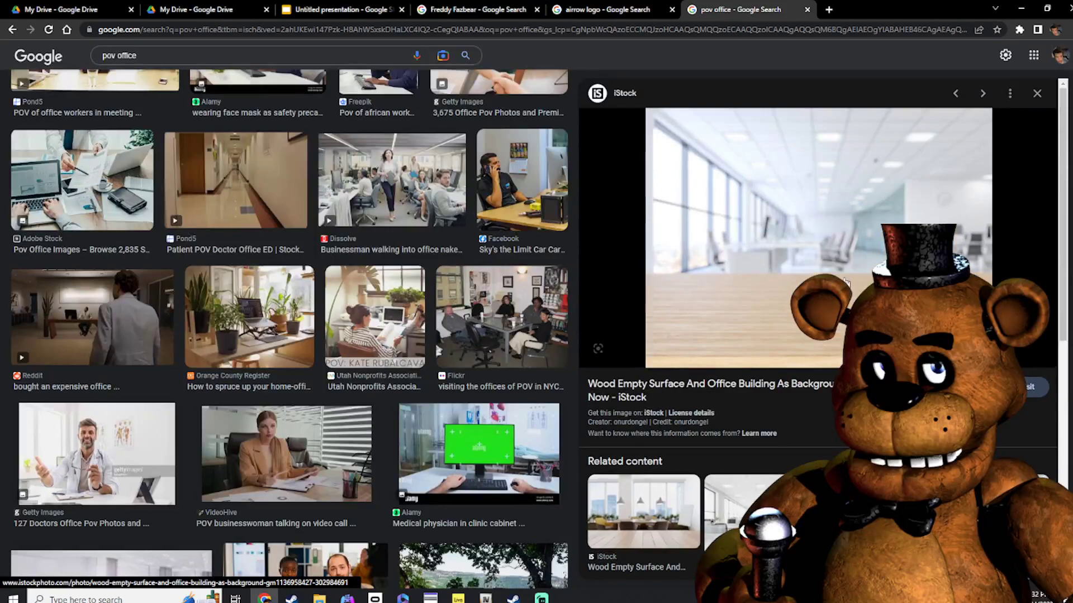
pyautogui.scroll(-4, 845, 284)
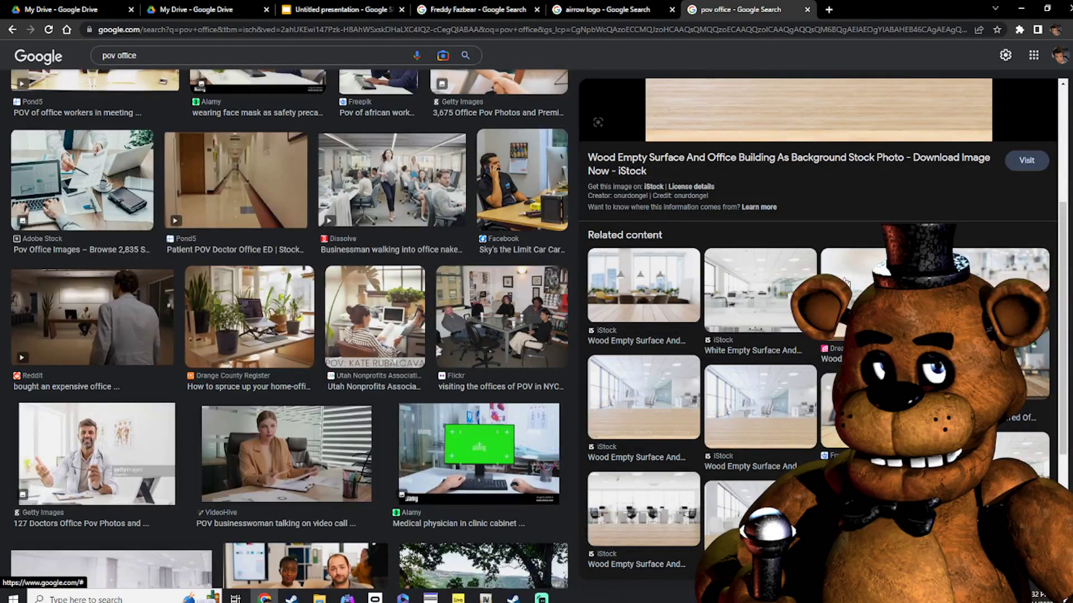
# Insert the wood empty surface office picture on slide 7 and stretch it to cover the whole slide
pyautogui.scroll(4, 846, 282)
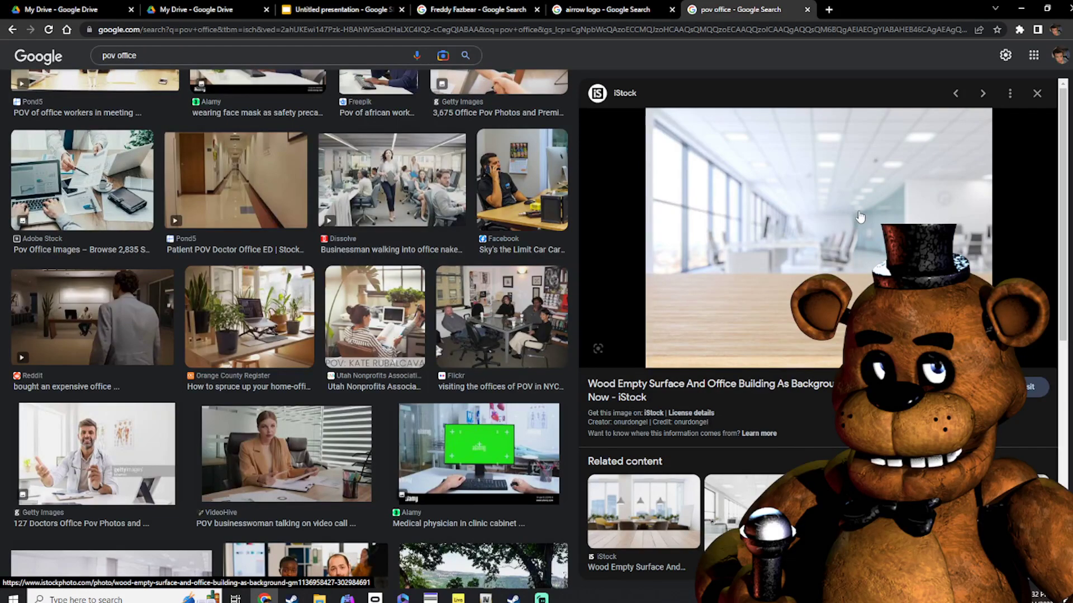
pyautogui.moveTo(824, 232); pyautogui.dragTo(429, 273)
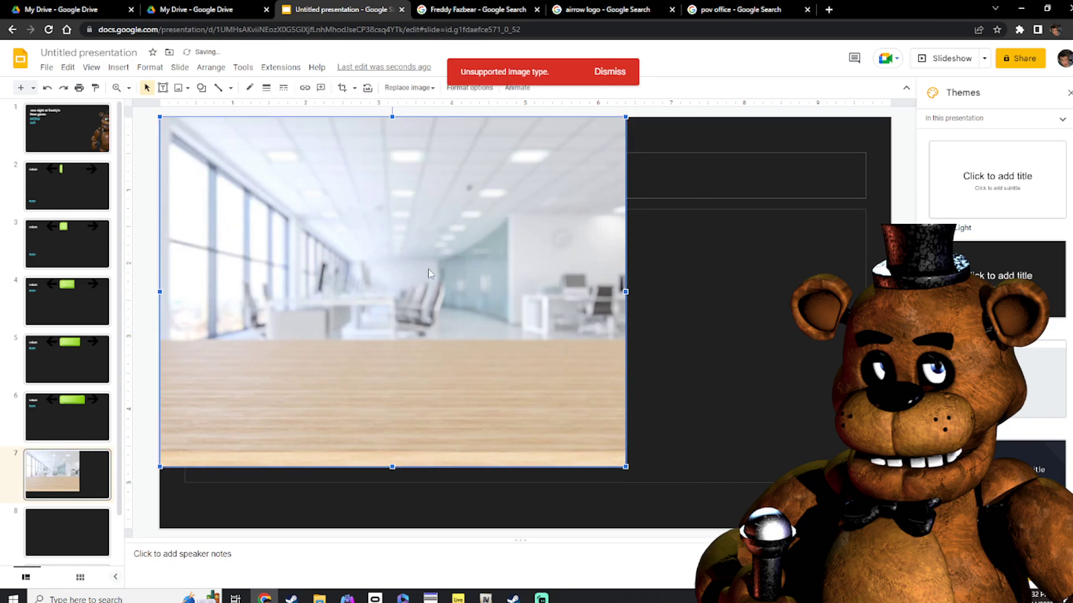
pyautogui.moveTo(392, 467); pyautogui.dragTo(392, 529)
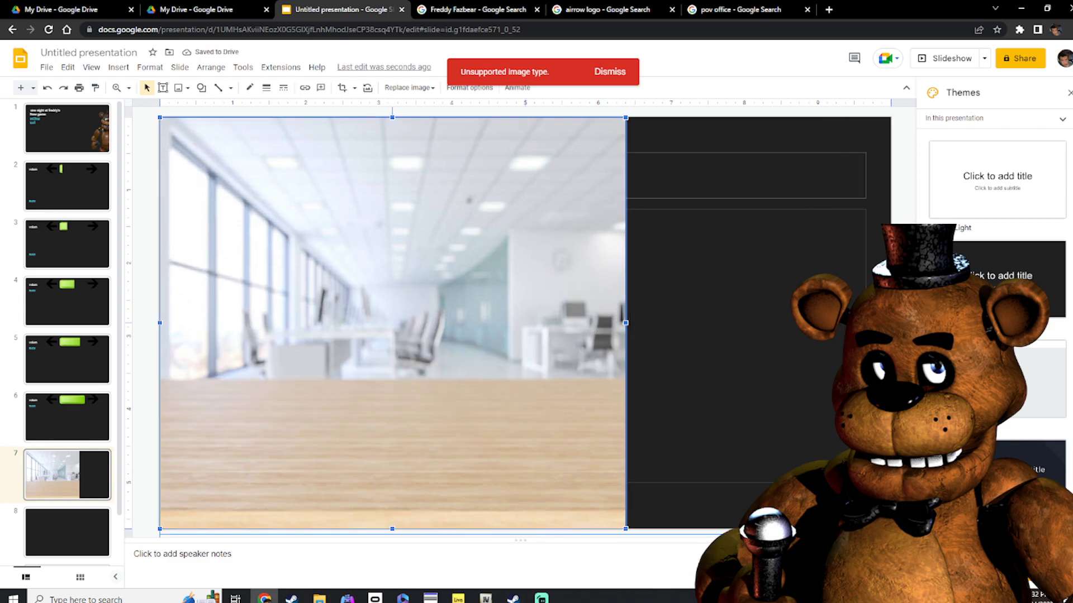
pyautogui.moveTo(626, 323); pyautogui.dragTo(894, 323)
pyautogui.click(904, 324)
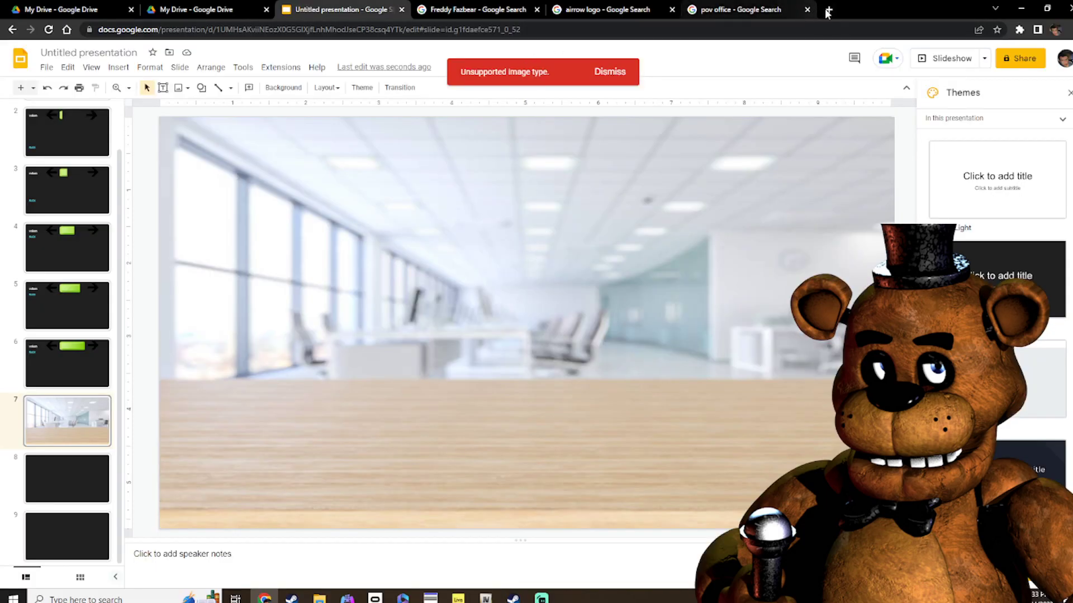
# Search Google for "down arrow" in a new browser tab
pyautogui.click(827, 10)
pyautogui.click(594, 237)
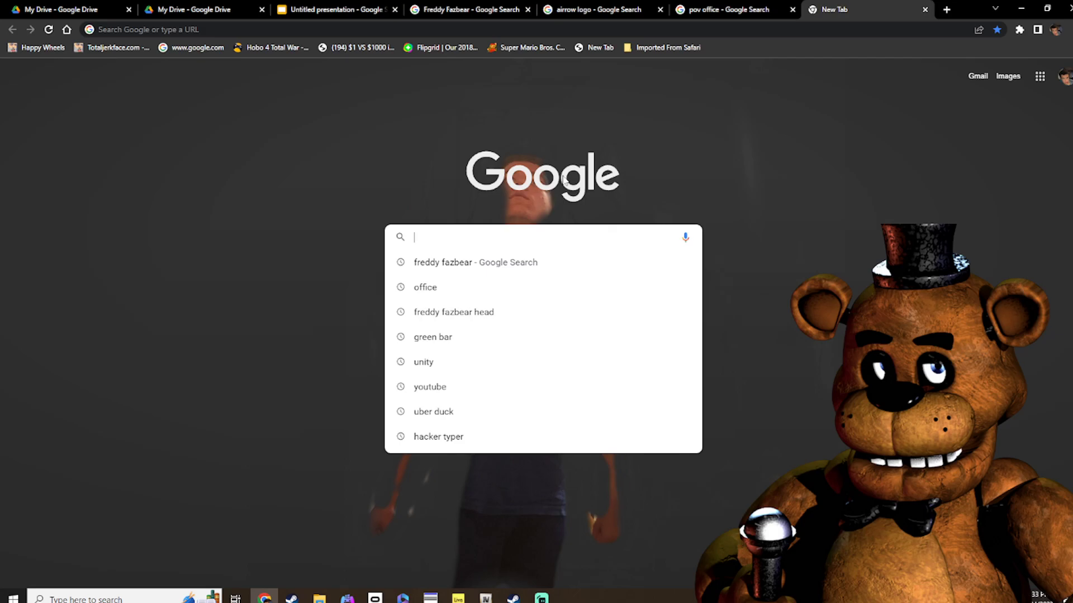
pyautogui.write('do')
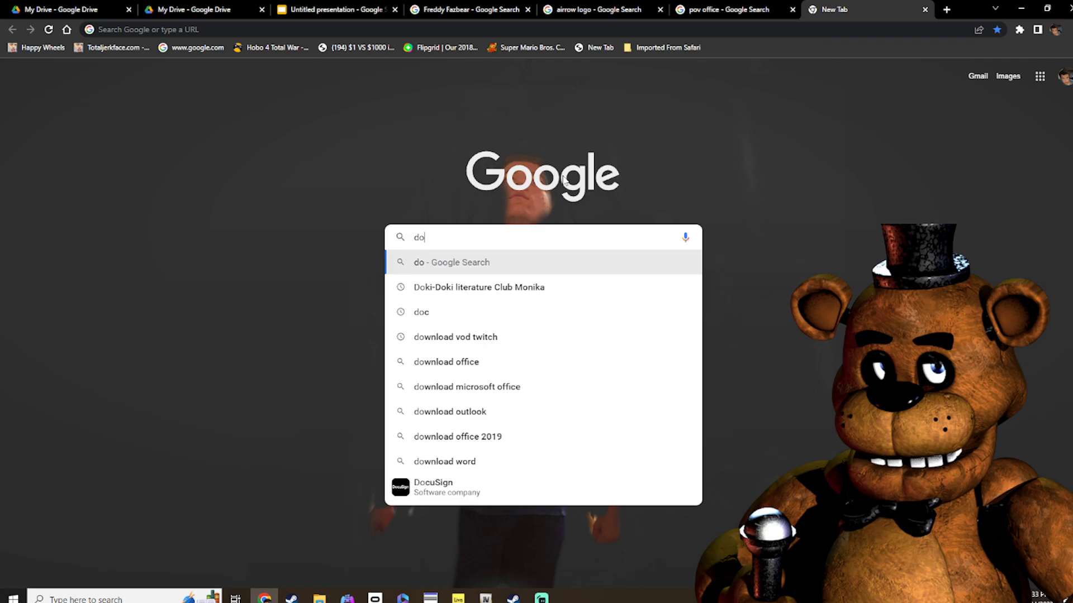
pyautogui.write('wn')
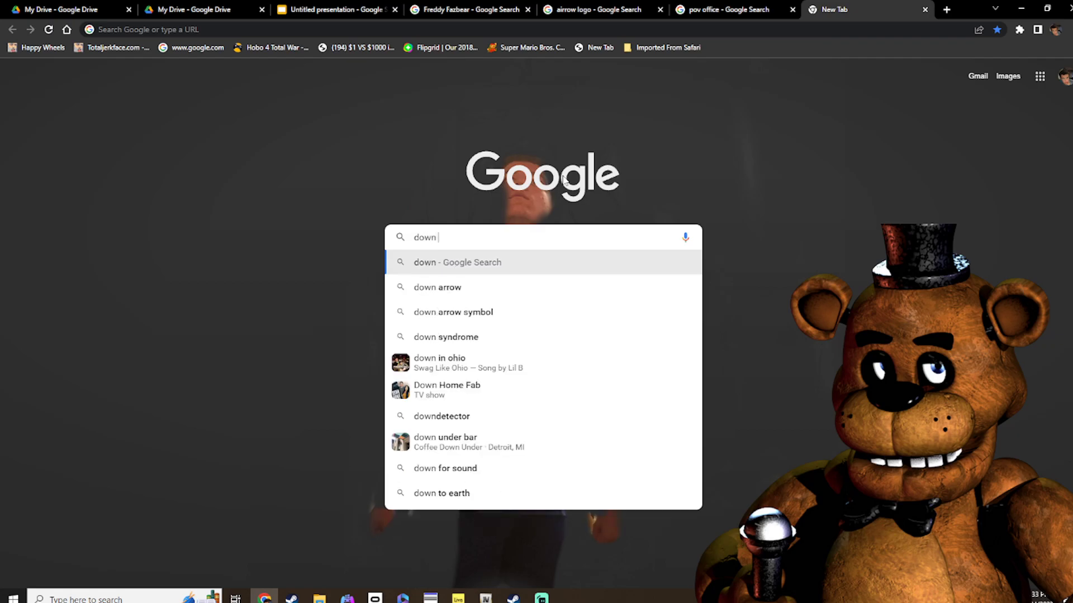
pyautogui.click(487, 287)
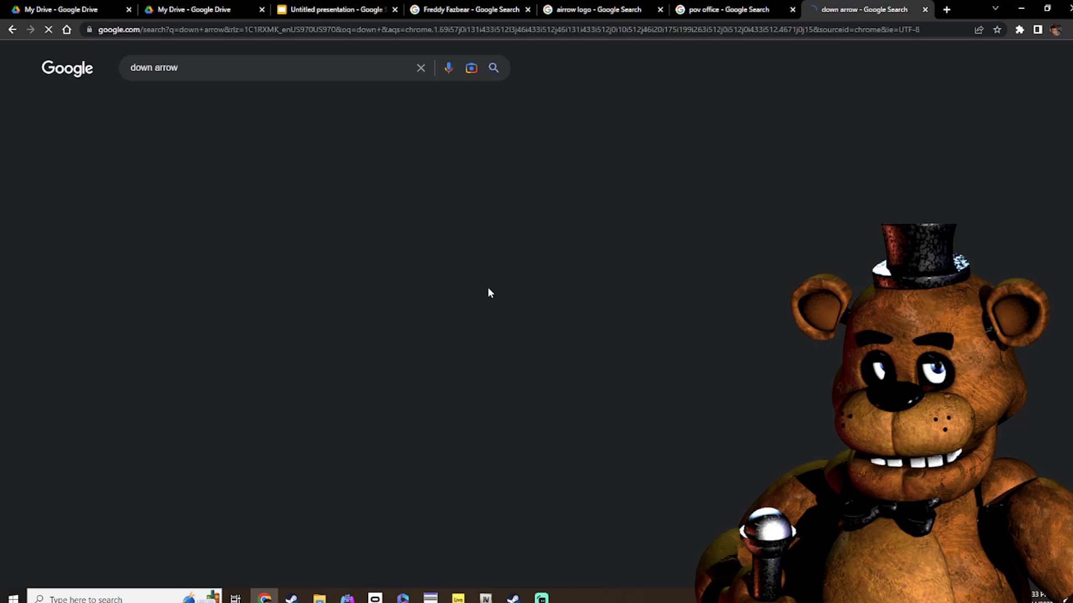
# Preview the StickPNG down arrow and the Storyblocks outlined one, and look through their related pictures
pyautogui.click(642, 211)
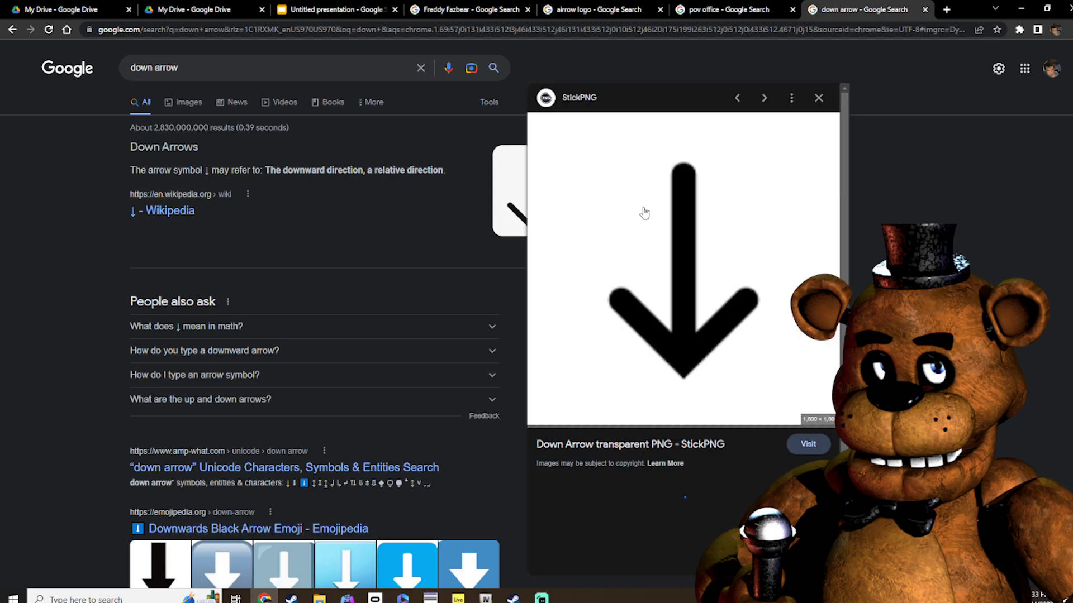
pyautogui.scroll(-3, 645, 211)
pyautogui.scroll(-5, 718, 299)
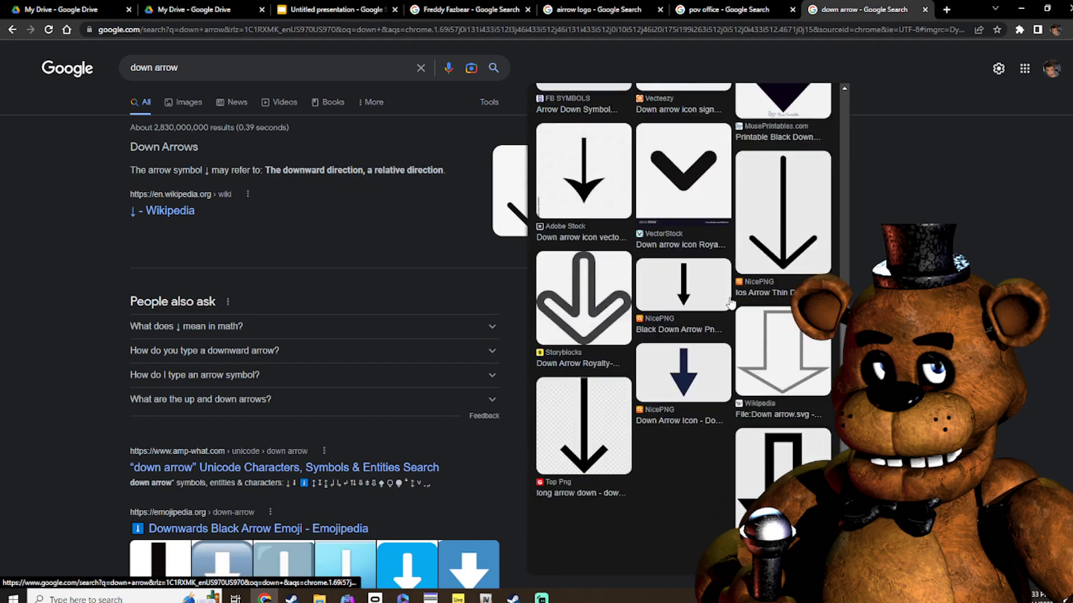
pyautogui.click(592, 296)
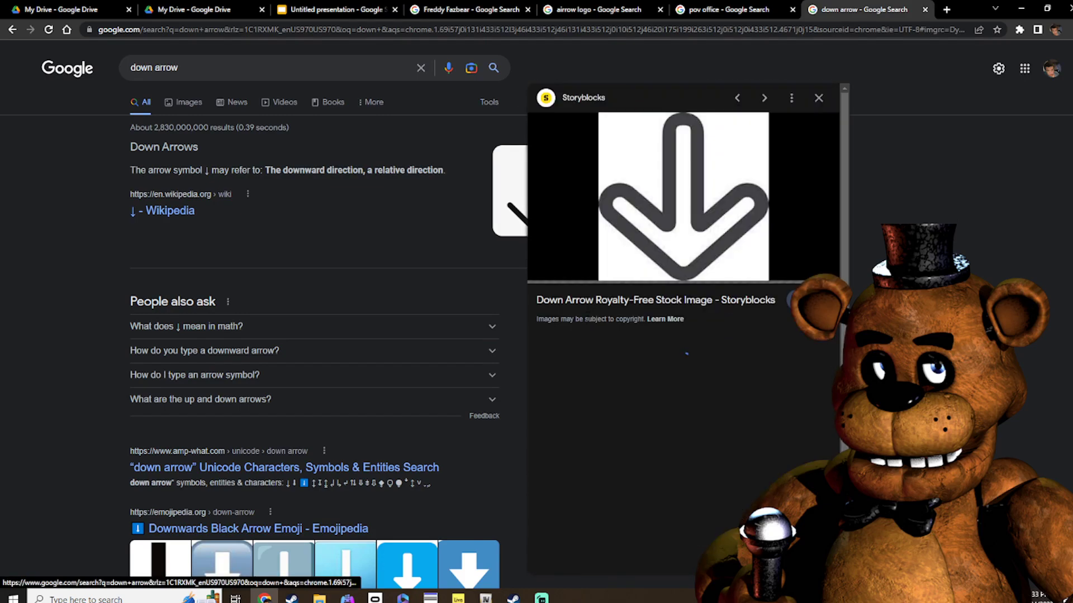
pyautogui.scroll(-1, 746, 315)
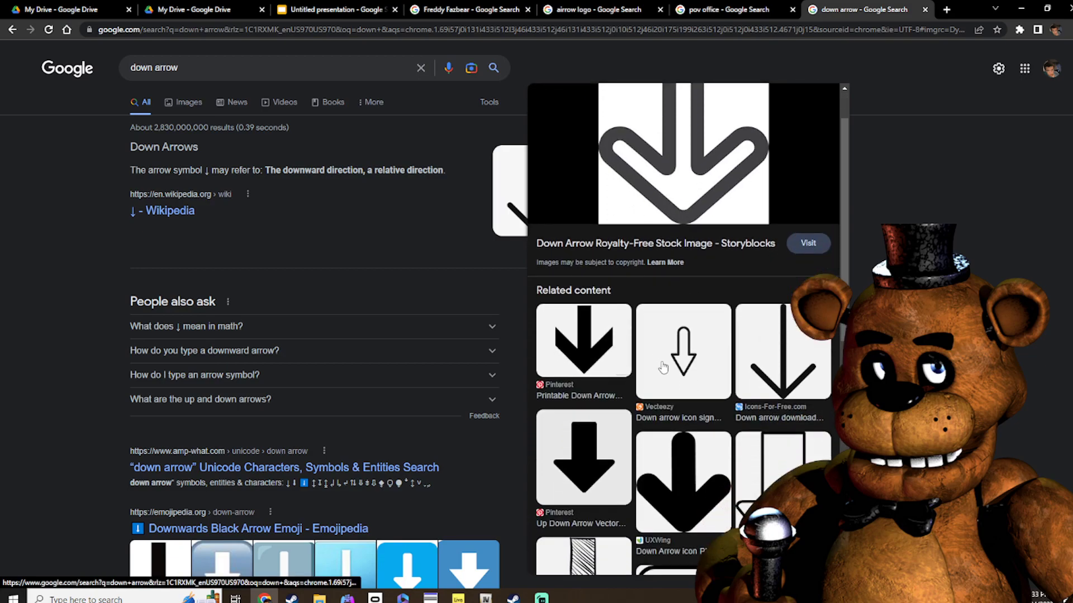
pyautogui.scroll(1, 707, 251)
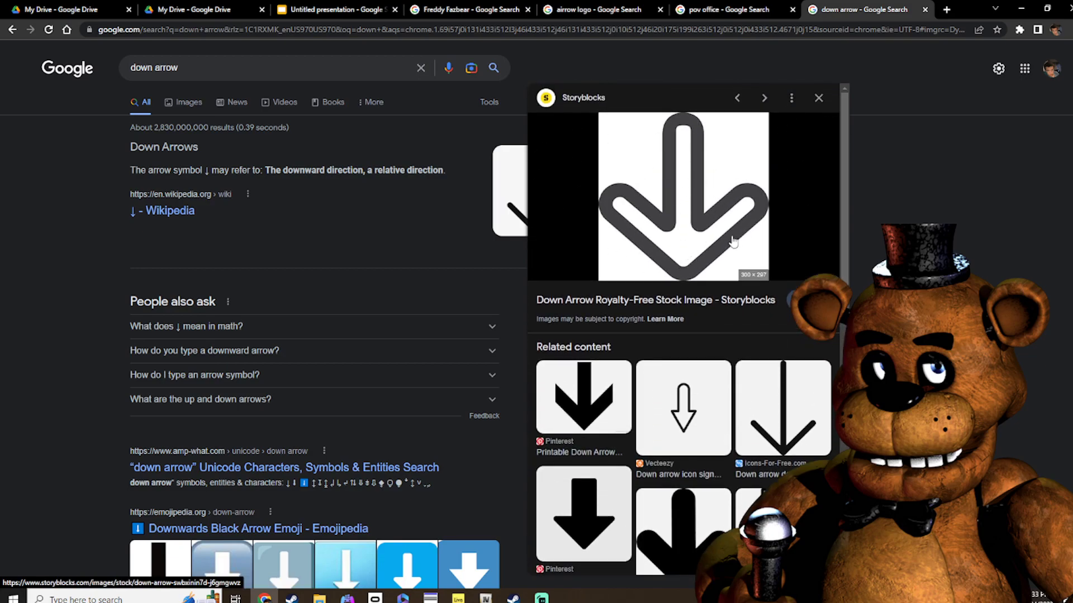
pyautogui.scroll(-3, 732, 240)
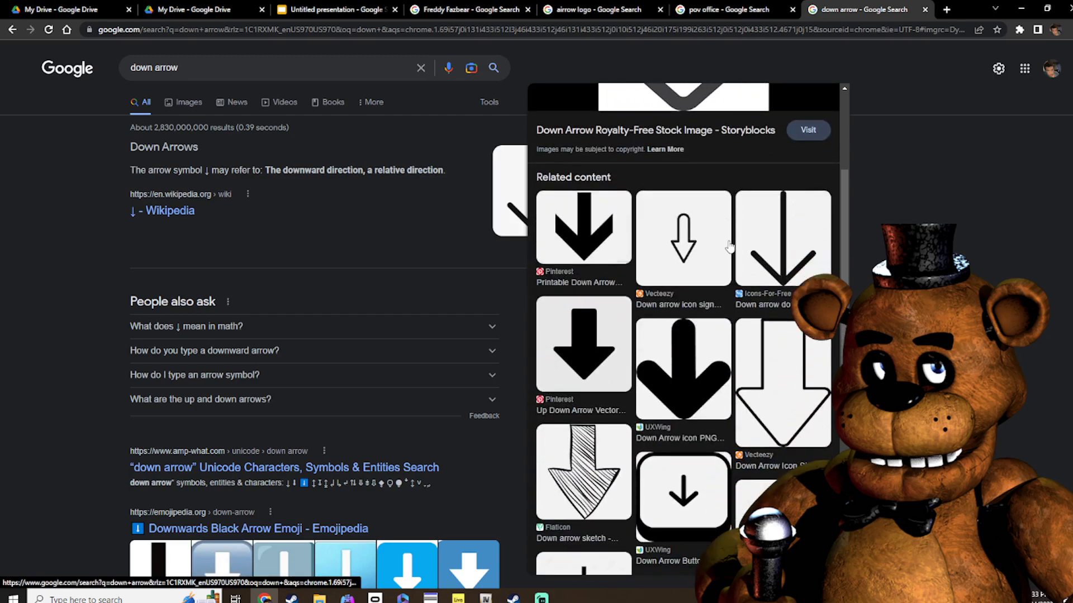
pyautogui.scroll(3, 729, 247)
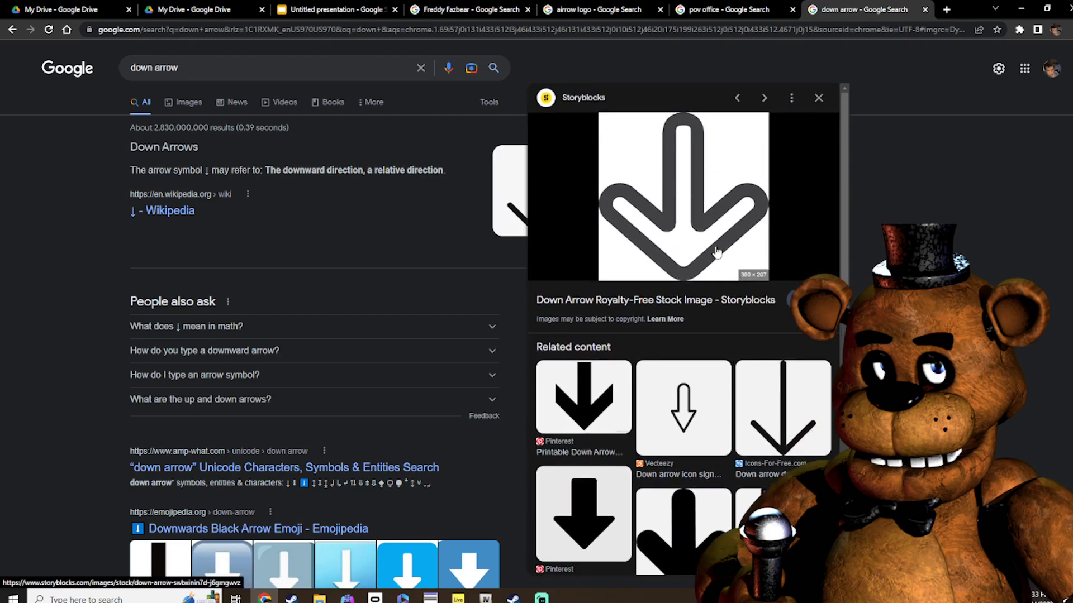
# Show the image results for "down arrow" and preview the red circle arrow and the green Pixabay arrow with its related pictures
pyautogui.click(185, 98)
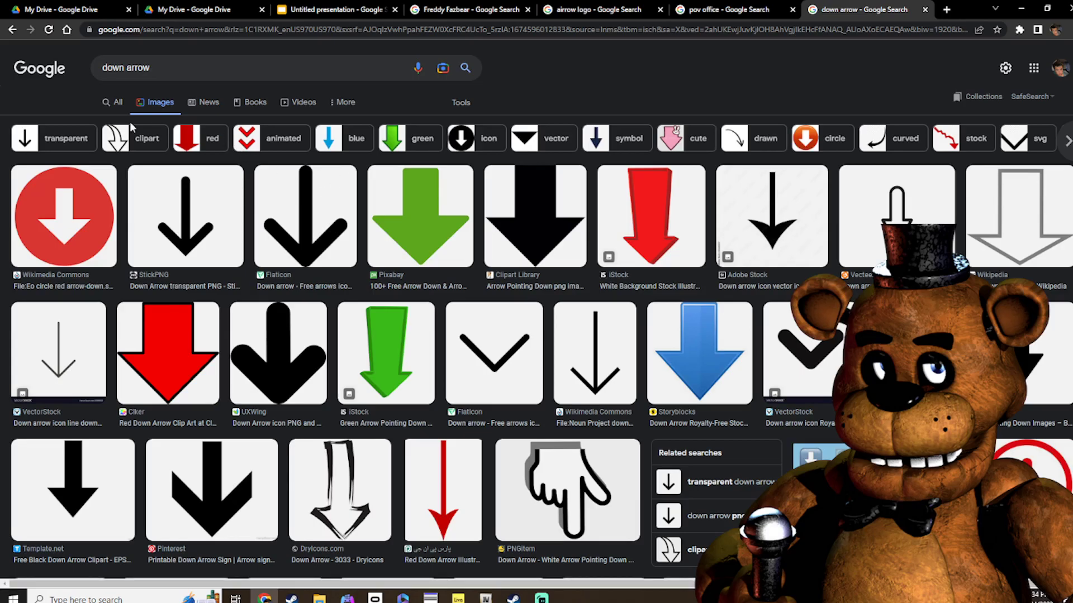
pyautogui.click(95, 211)
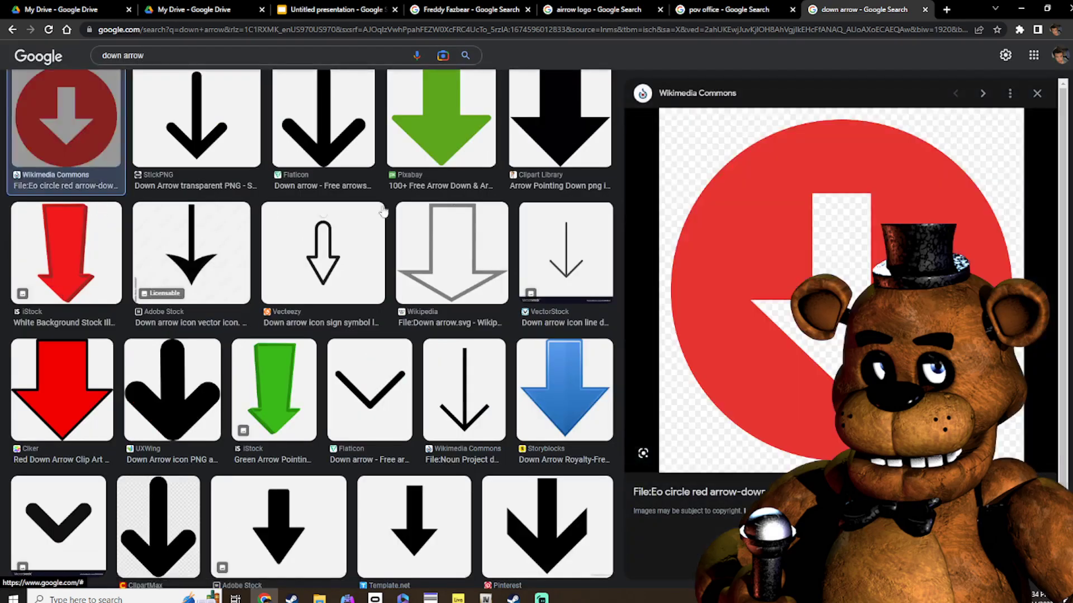
pyautogui.click(472, 151)
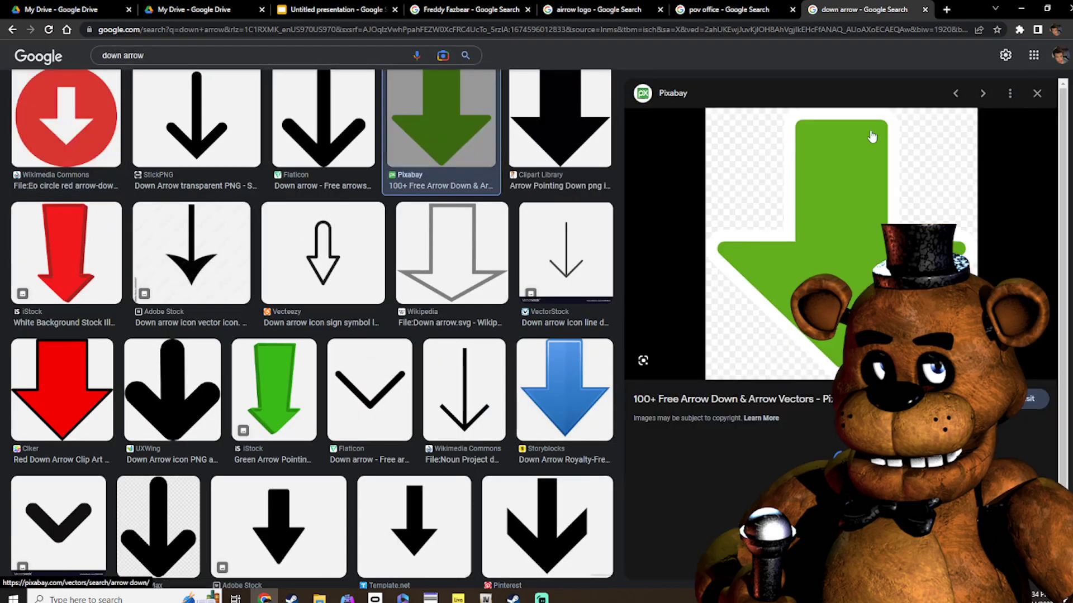
pyautogui.scroll(-3, 848, 215)
pyautogui.scroll(-6, 848, 215)
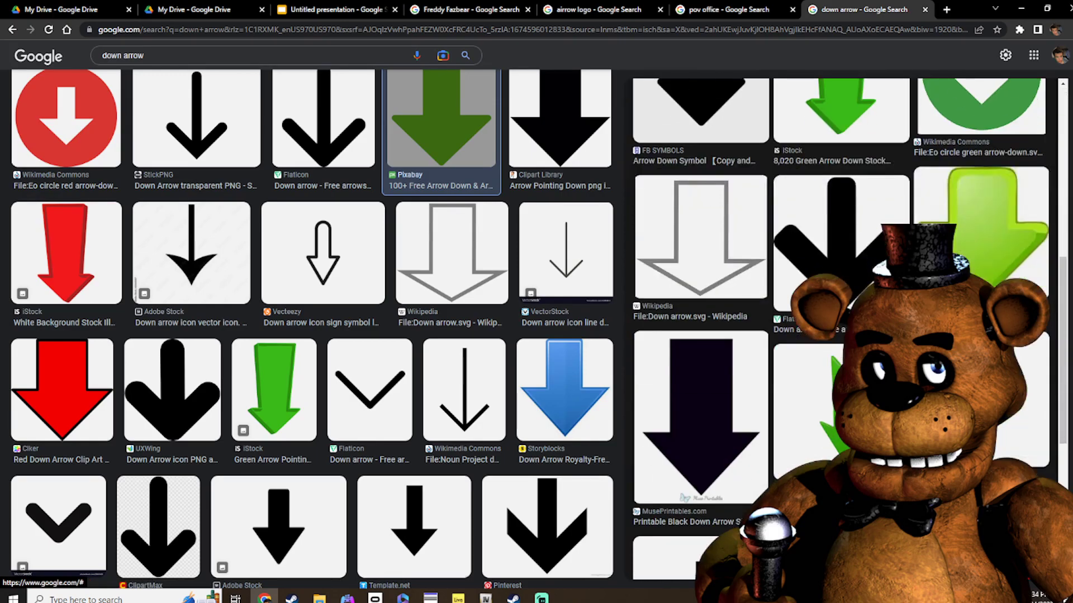
# Try to insert the green Pixabay down arrow on the office slide, and return to the arrow image results
pyautogui.scroll(9, 848, 216)
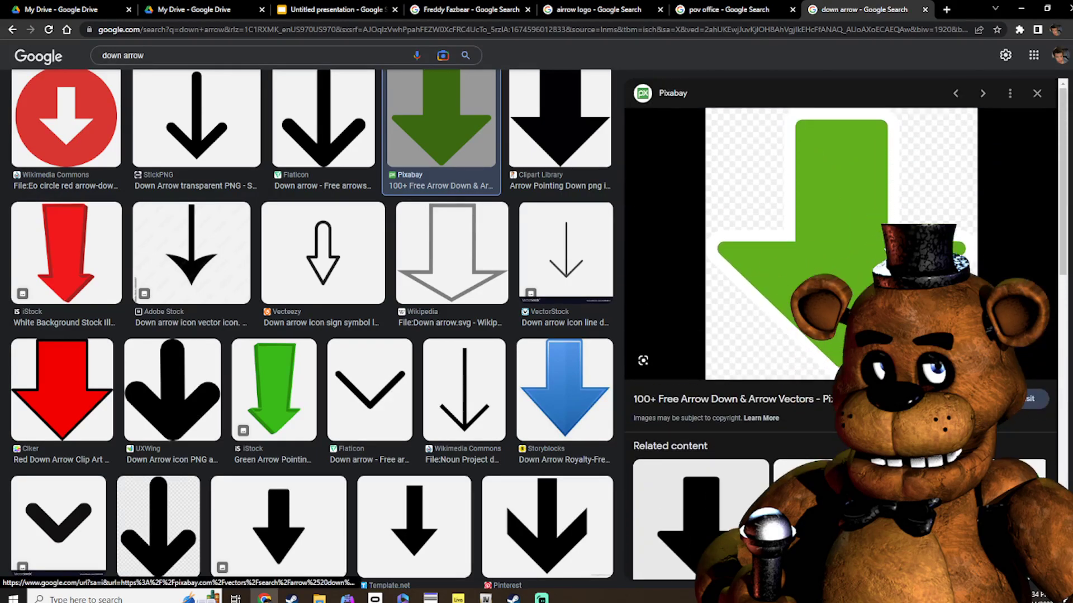
pyautogui.moveTo(833, 246); pyautogui.dragTo(543, 304)
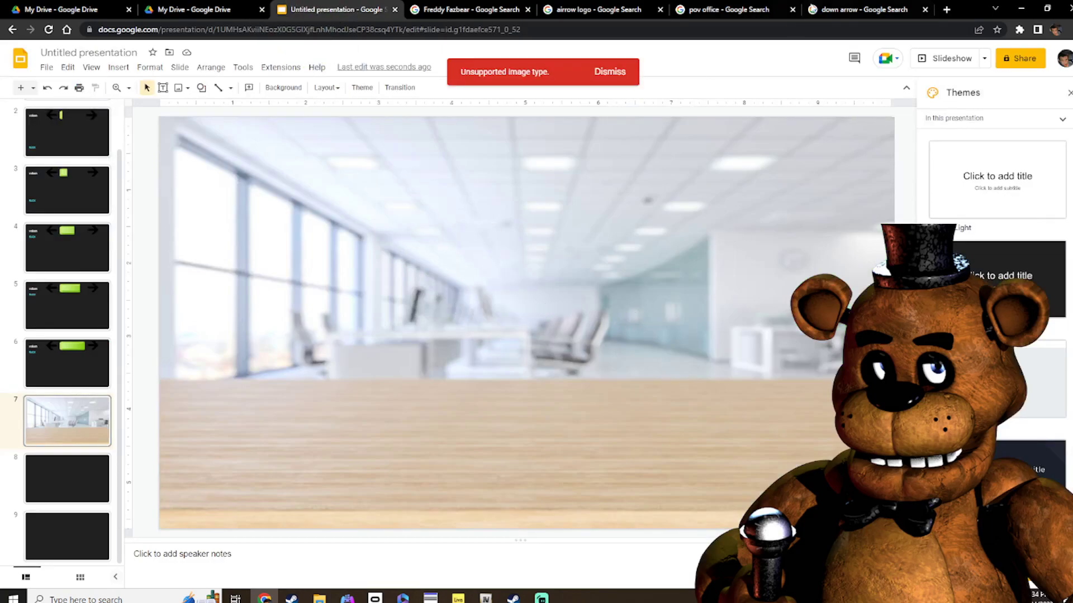
pyautogui.click(831, 11)
# Preview the related FB Symbols, Pixabay and Wikimedia Commons green circle down arrows, and look through more related pictures
pyautogui.click(729, 343)
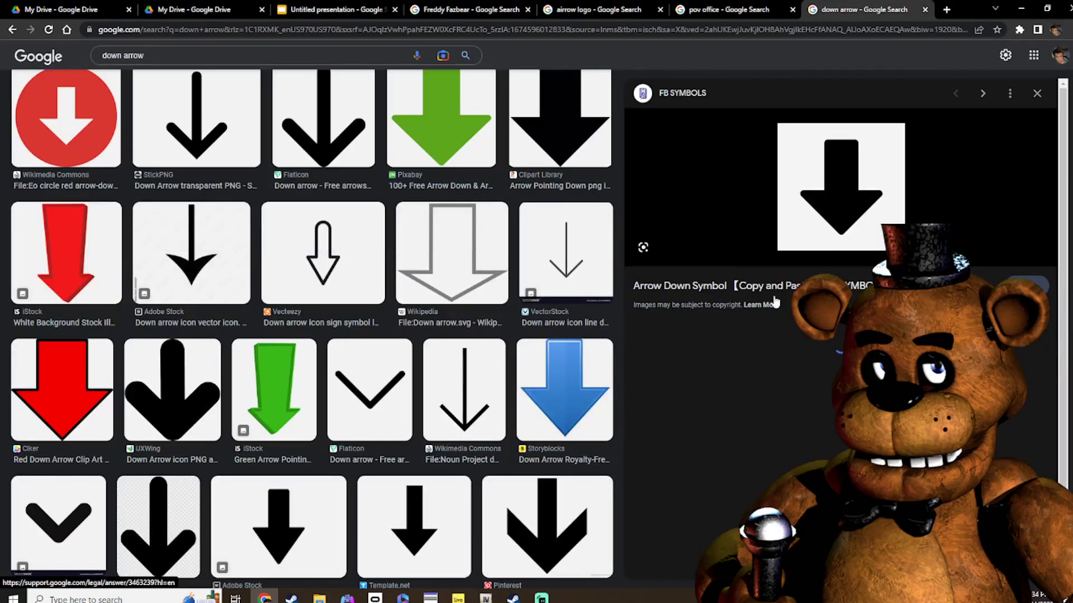
pyautogui.click(828, 406)
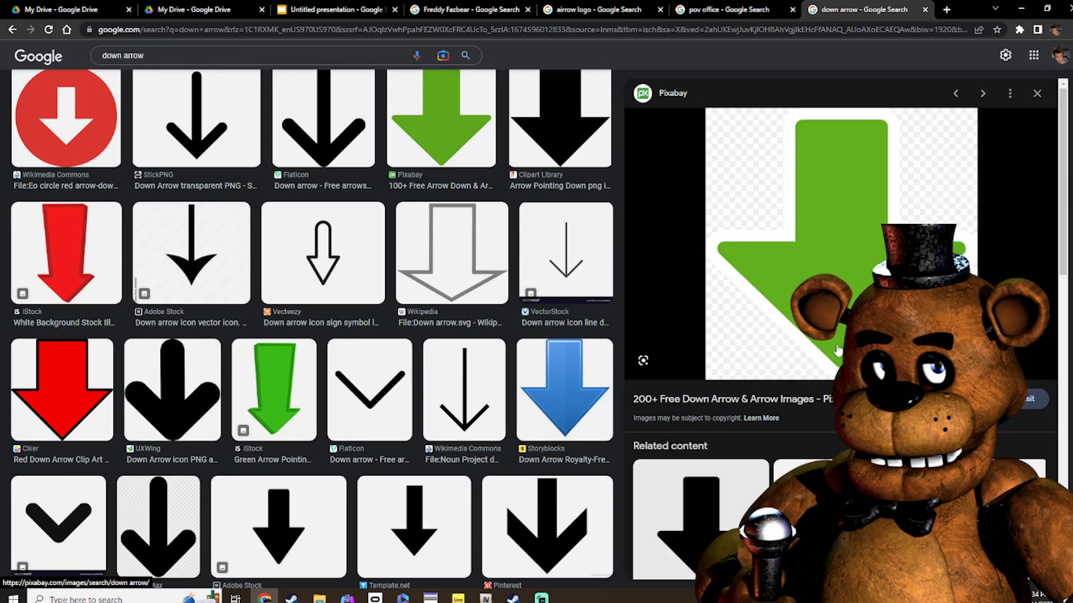
pyautogui.scroll(-5, 950, 279)
pyautogui.click(1001, 218)
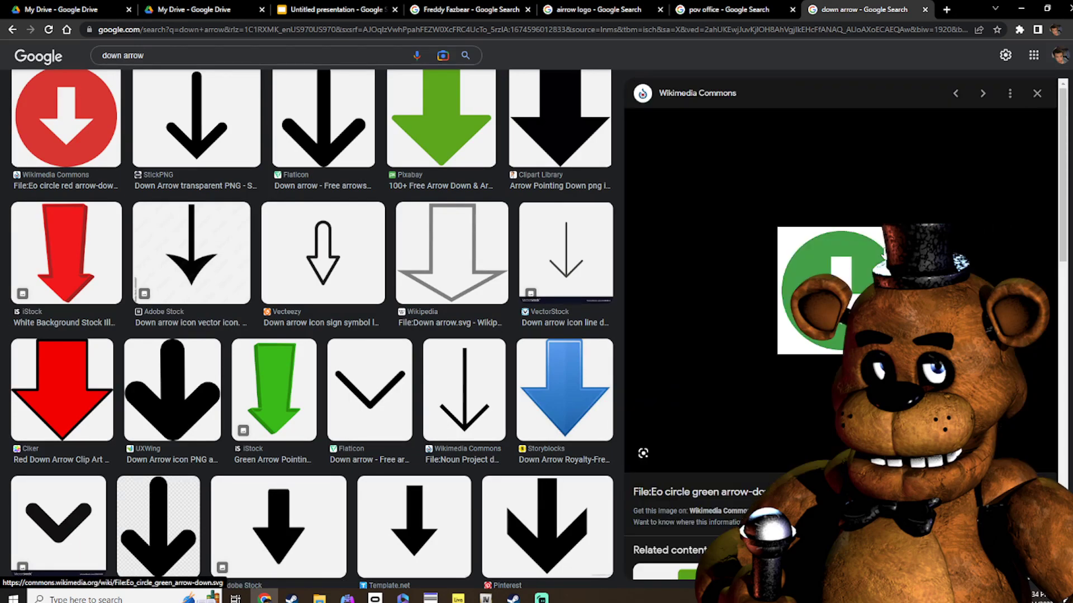
pyautogui.scroll(-4, 881, 250)
pyautogui.scroll(3, 877, 226)
pyautogui.scroll(-4, 888, 246)
pyautogui.scroll(-4, 894, 251)
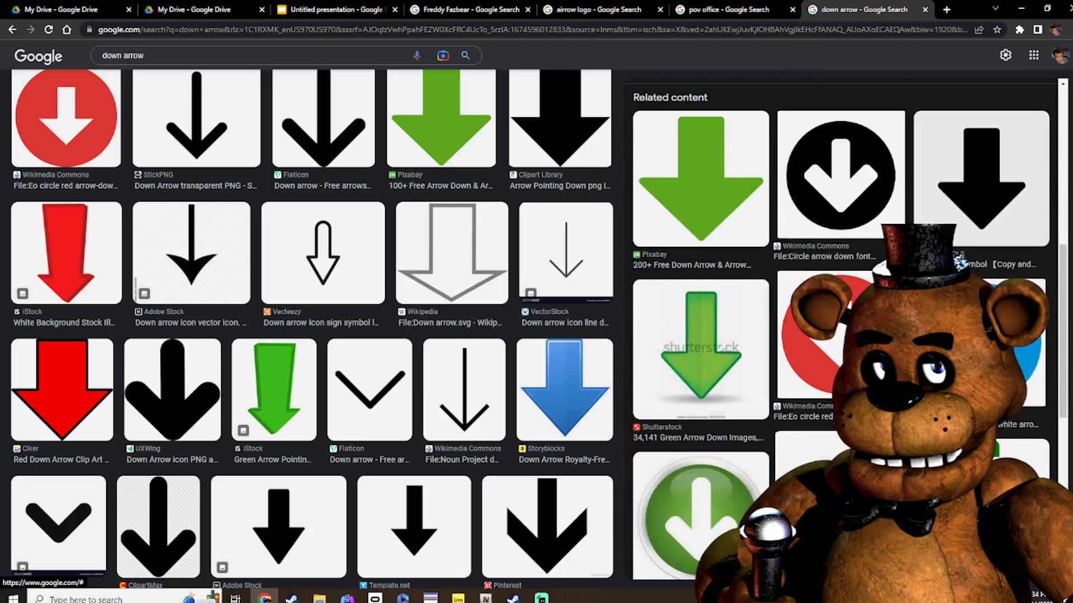
# Preview the black FB Symbols arrow, the outlined Flaticon arrow and the MusePrintables arrow, looking through their related pictures
pyautogui.click(1003, 215)
pyautogui.scroll(-2, 1005, 213)
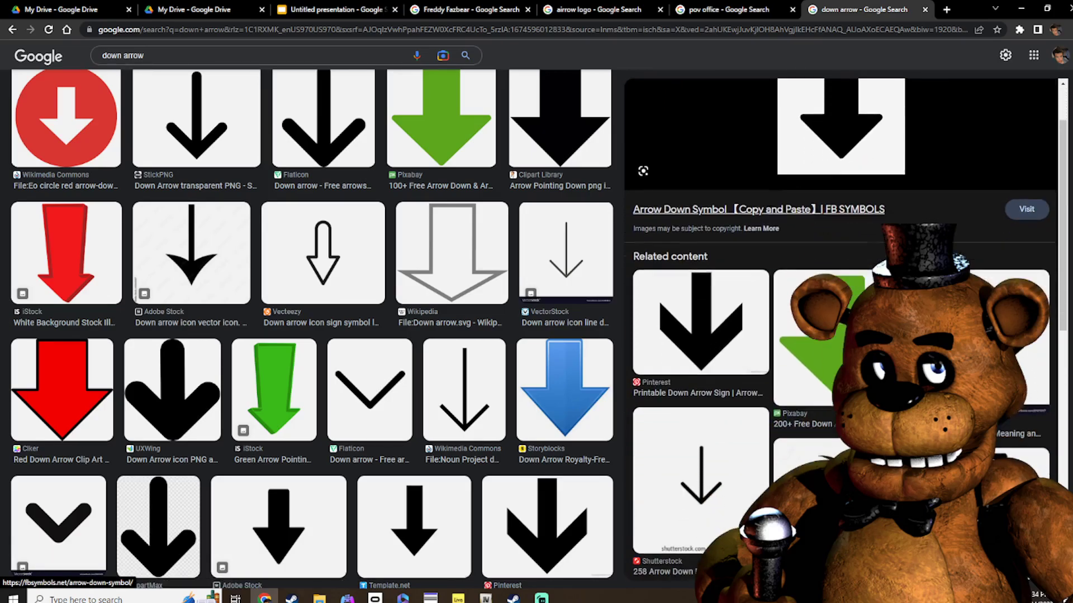
pyautogui.scroll(2, 1004, 213)
pyautogui.scroll(-6, 1005, 213)
pyautogui.click(944, 250)
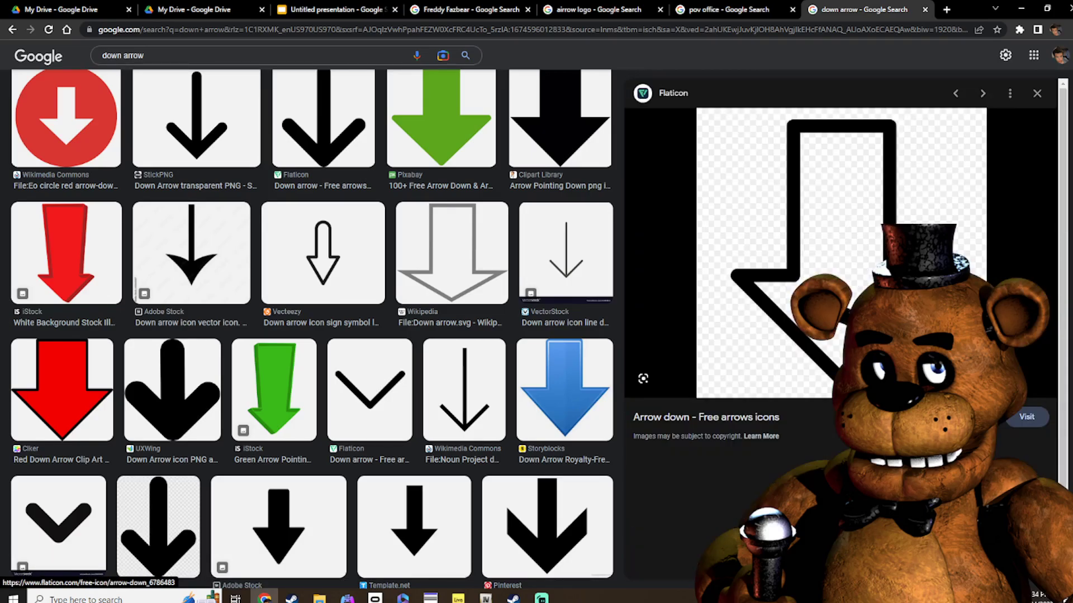
pyautogui.scroll(-7, 851, 264)
pyautogui.scroll(-4, 851, 263)
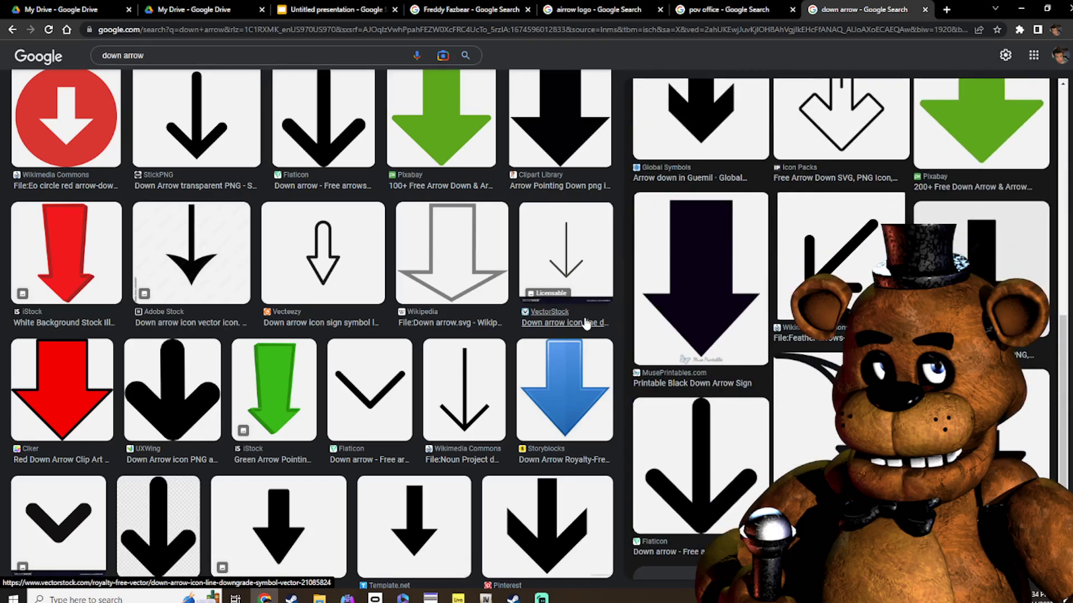
pyautogui.scroll(-2, 484, 296)
pyautogui.click(736, 285)
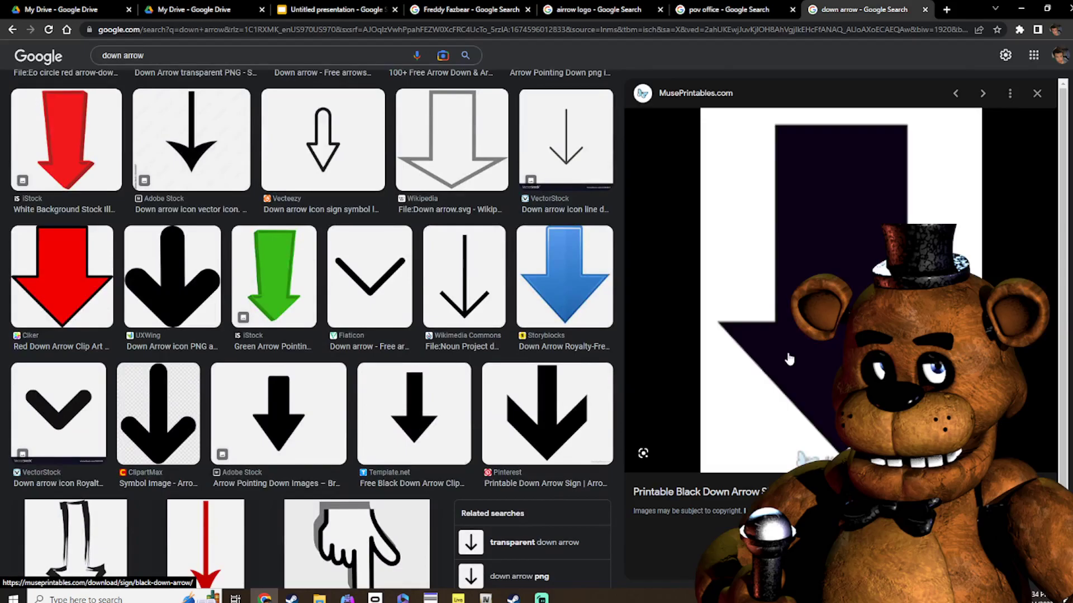
# Preview the PNGitem, ClipArt Best and red Clipart hands pointing down, and look through the related pointing-hand pictures
pyautogui.scroll(-6, 450, 394)
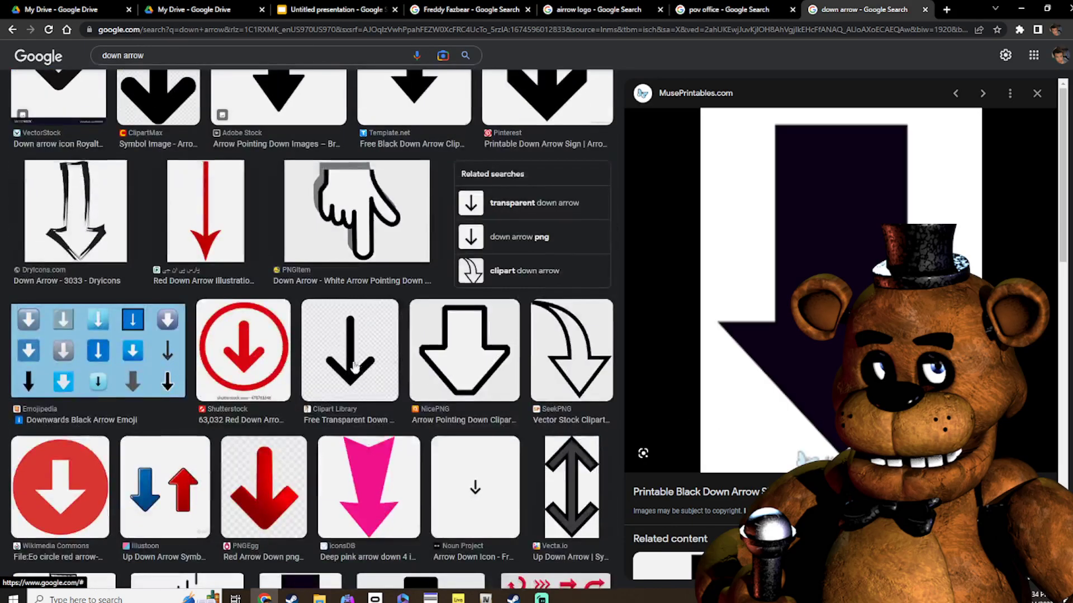
pyautogui.click(351, 247)
pyautogui.scroll(-8, 660, 520)
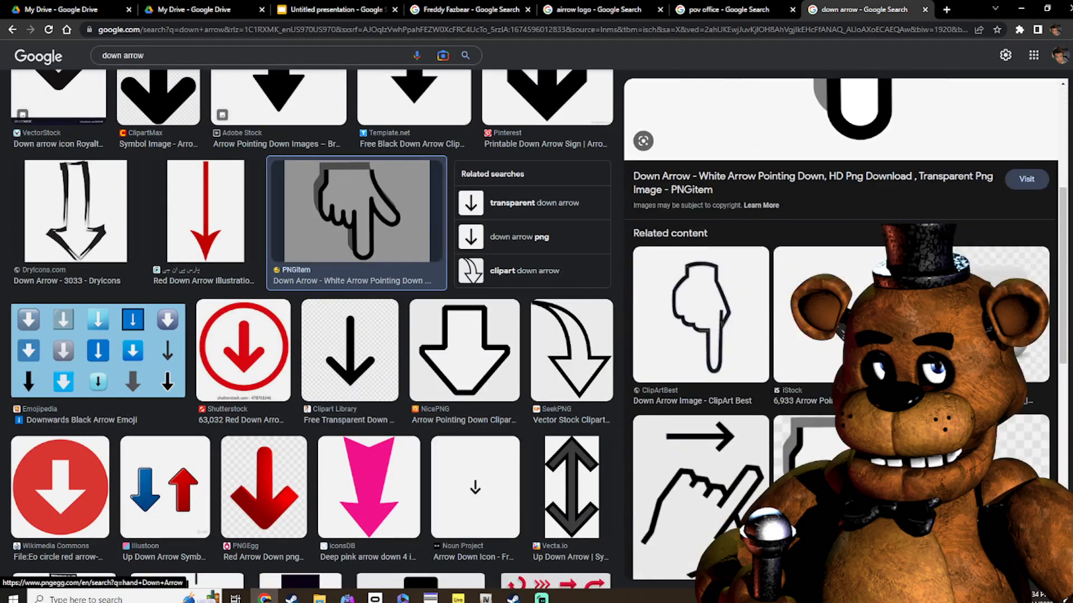
pyautogui.scroll(6, 659, 519)
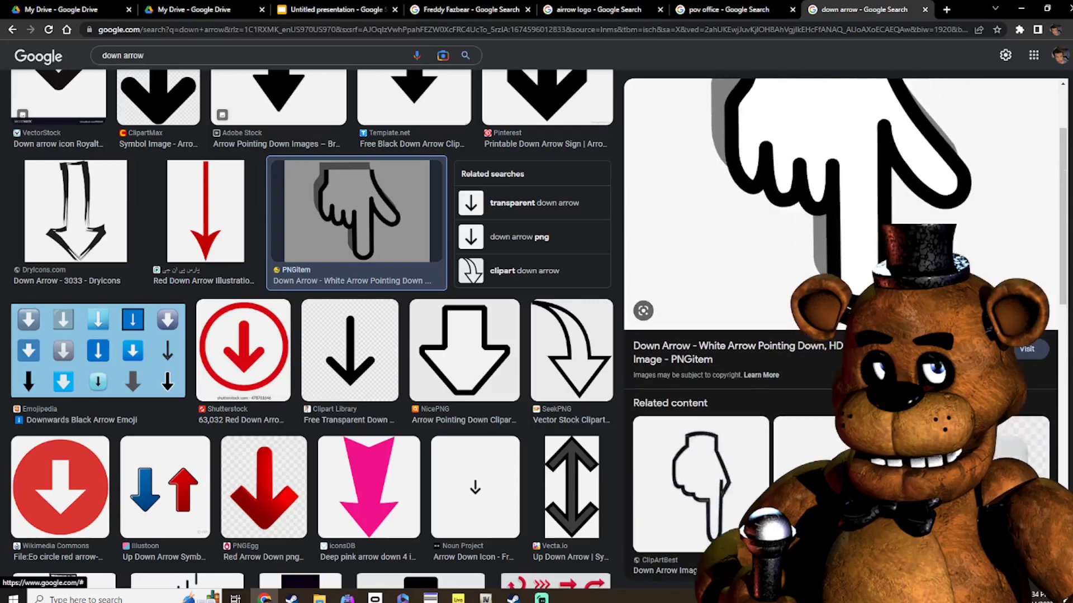
pyautogui.click(662, 514)
pyautogui.scroll(-4, 793, 380)
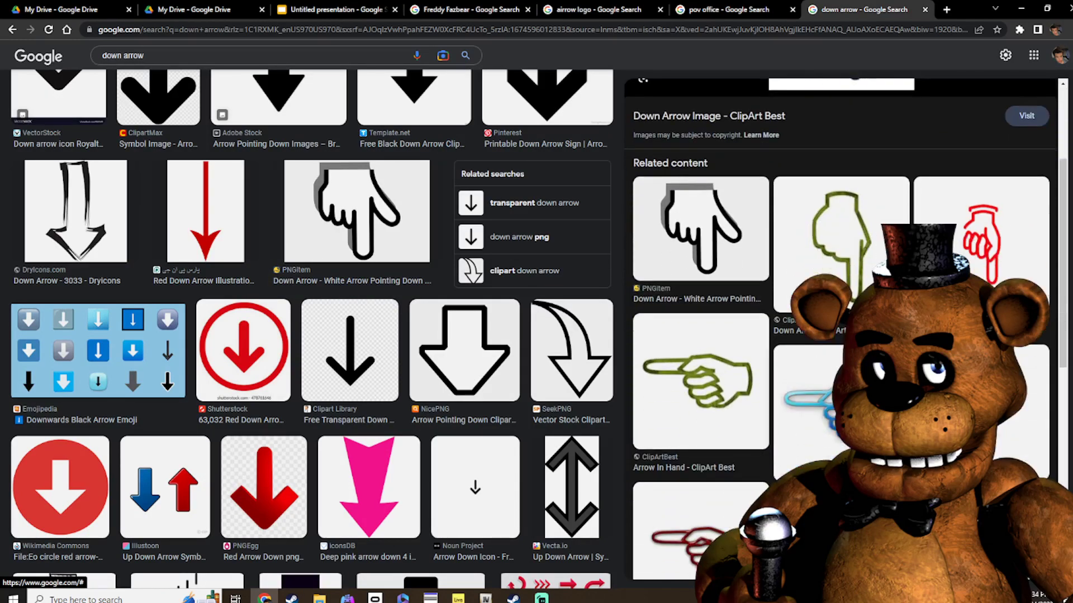
pyautogui.click(985, 275)
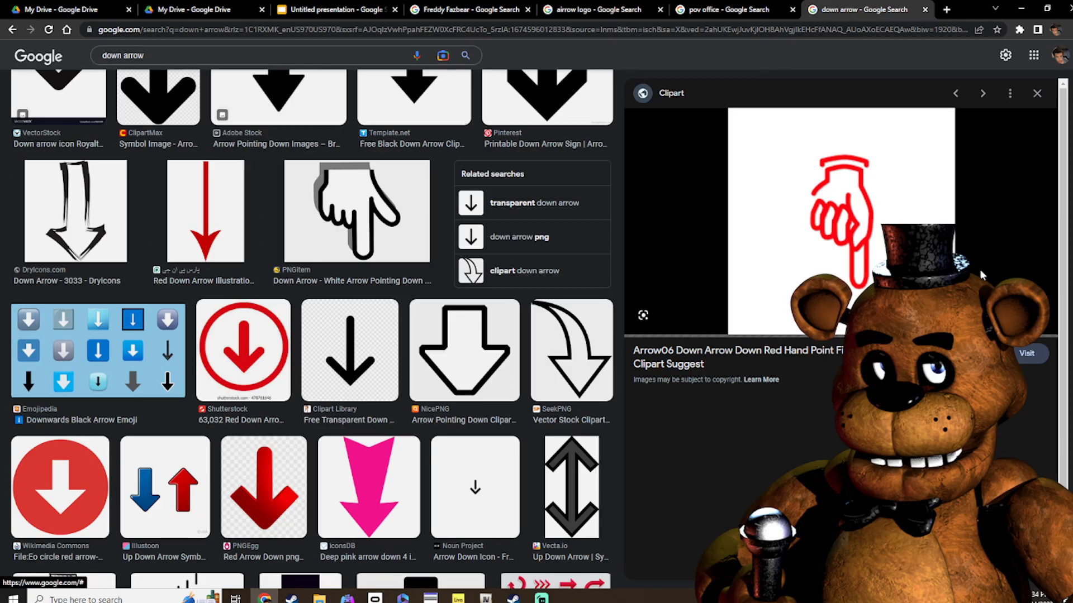
pyautogui.scroll(-4, 820, 425)
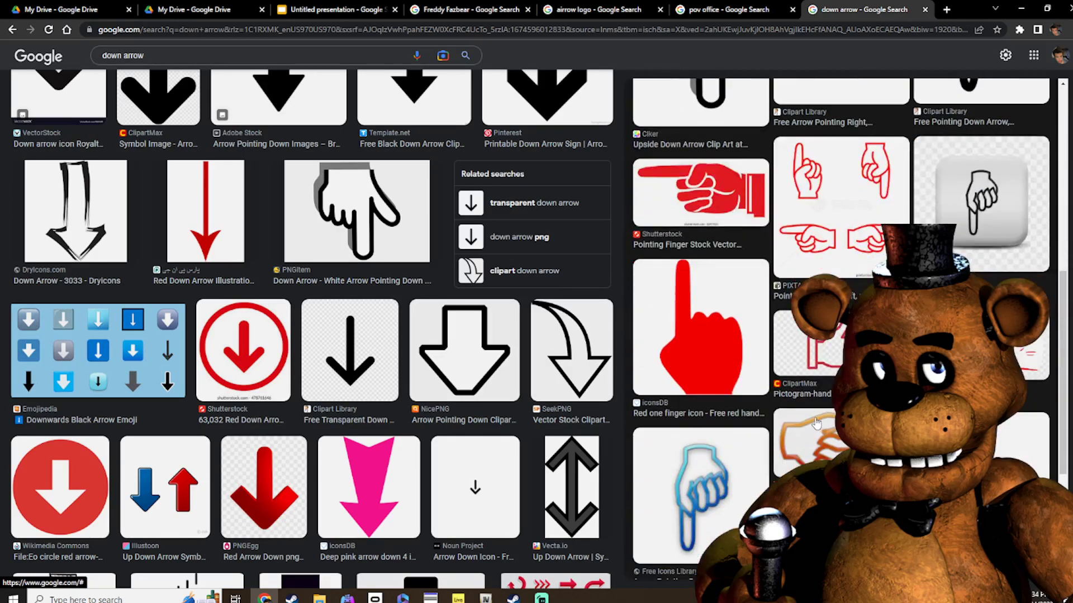
# Preview the NicePNG down arrow, and insert the related solid black Stockio down arrow on the office slide
pyautogui.click(435, 347)
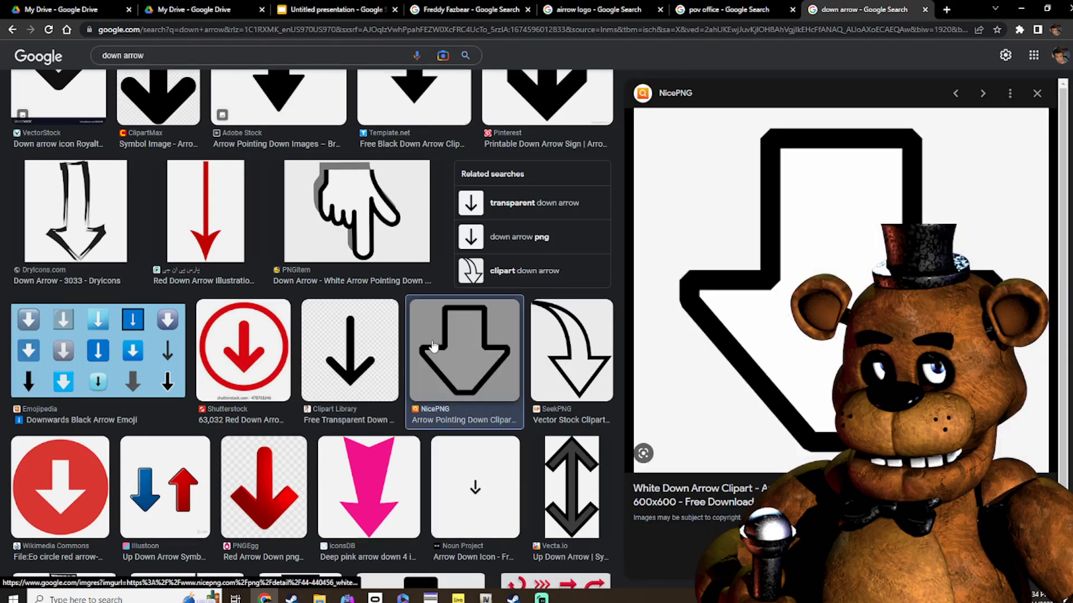
pyautogui.click(830, 296)
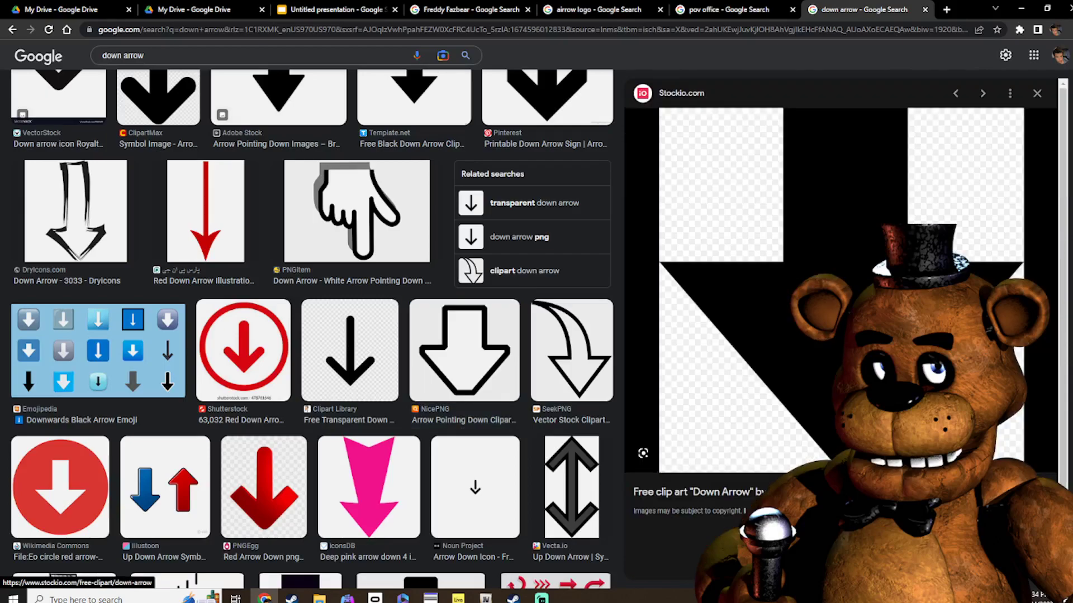
pyautogui.moveTo(831, 296); pyautogui.dragTo(497, 294)
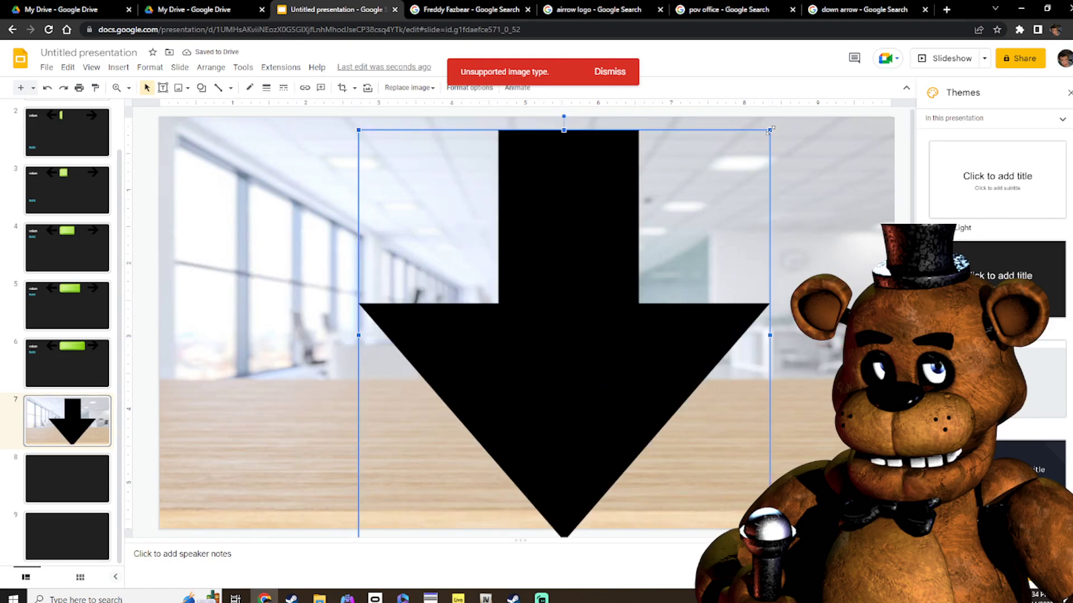
# Shrink the black down arrow and place it at the bottom centre of the office slide, over the wooden desk
pyautogui.moveTo(770, 130); pyautogui.dragTo(525, 374)
pyautogui.moveTo(440, 476); pyautogui.dragTo(576, 508)
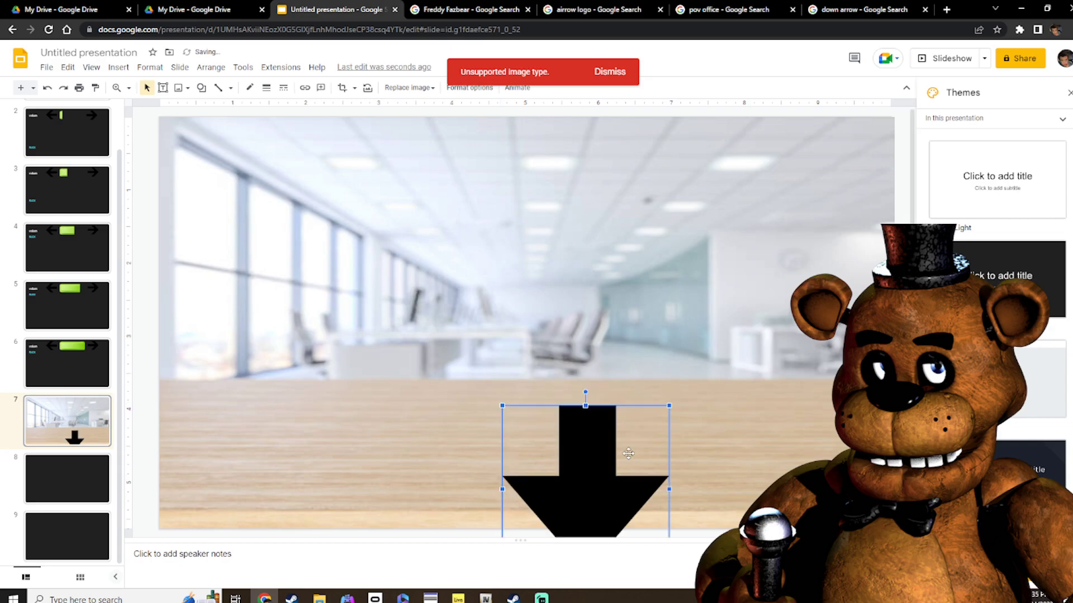
pyautogui.click(707, 399)
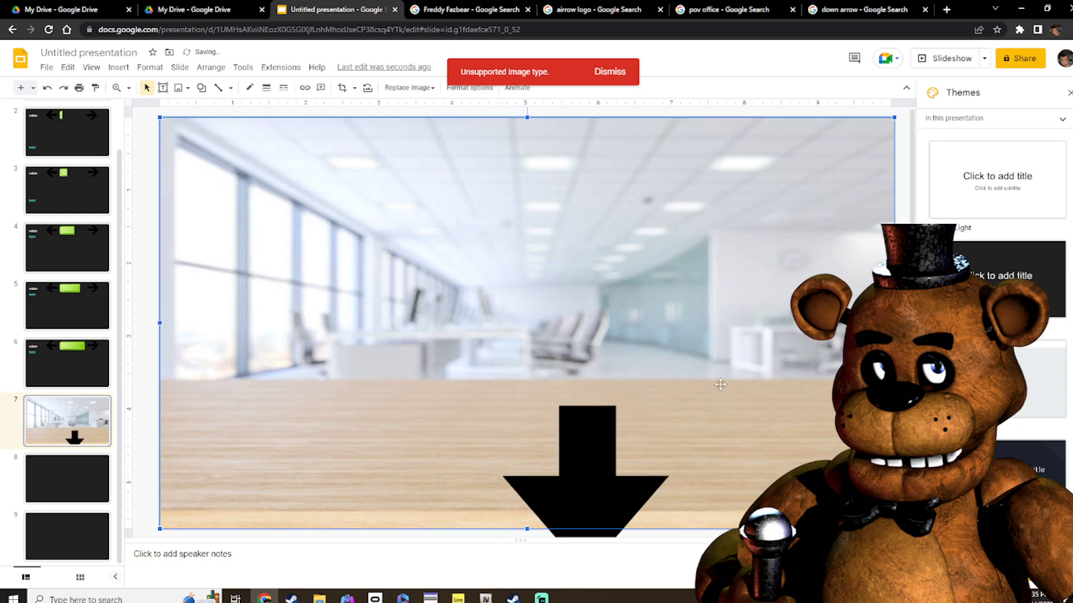
pyautogui.click(705, 112)
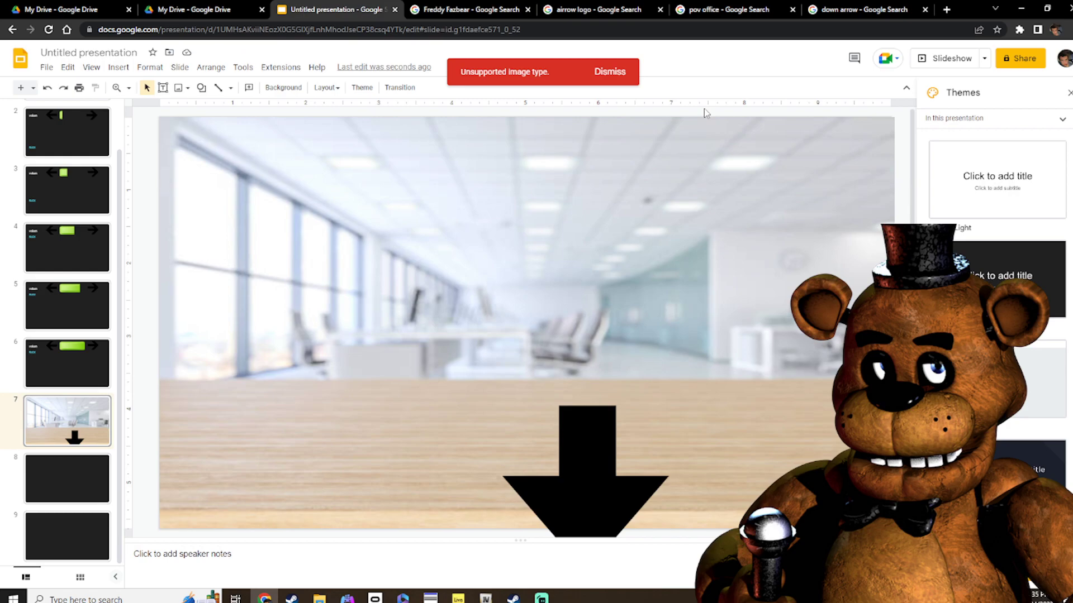
# Select the empty slide 8, search Google Images for "office" in a new tab, and look through the results
pyautogui.click(88, 488)
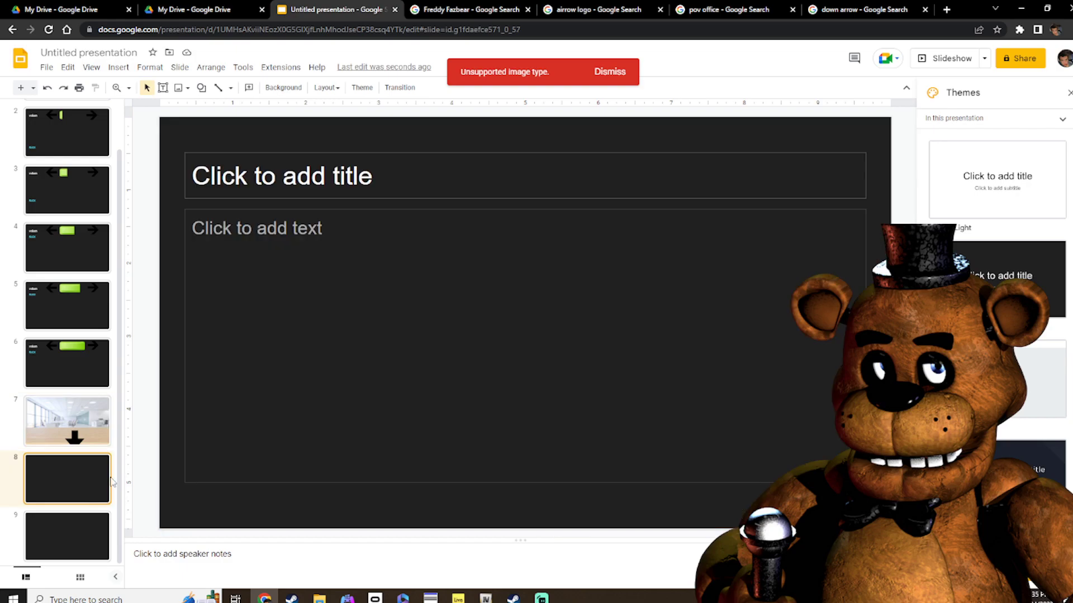
pyautogui.click(946, 9)
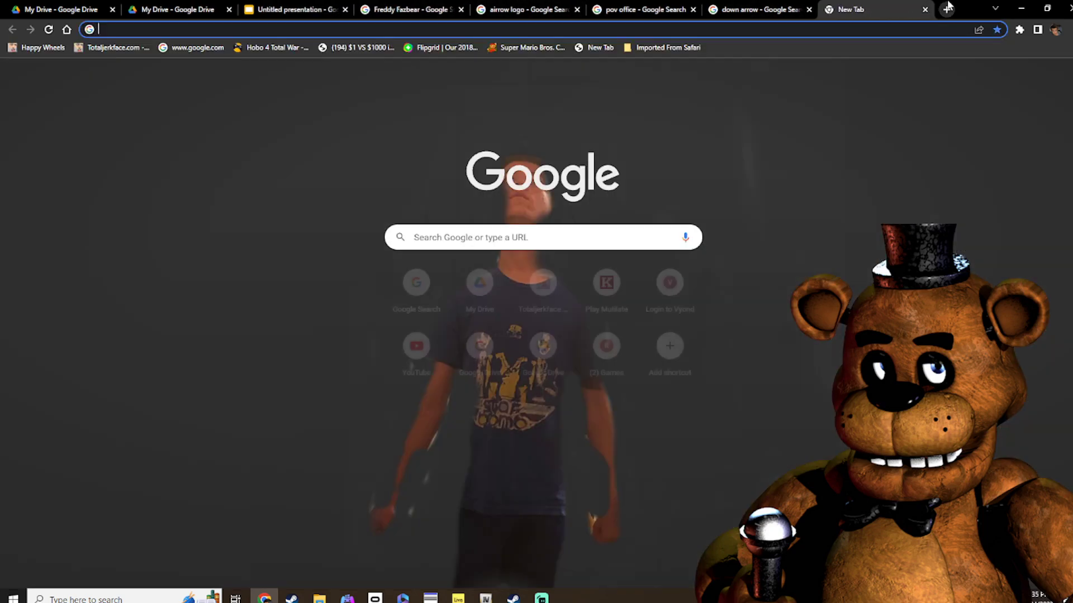
pyautogui.click(517, 229)
pyautogui.click(508, 313)
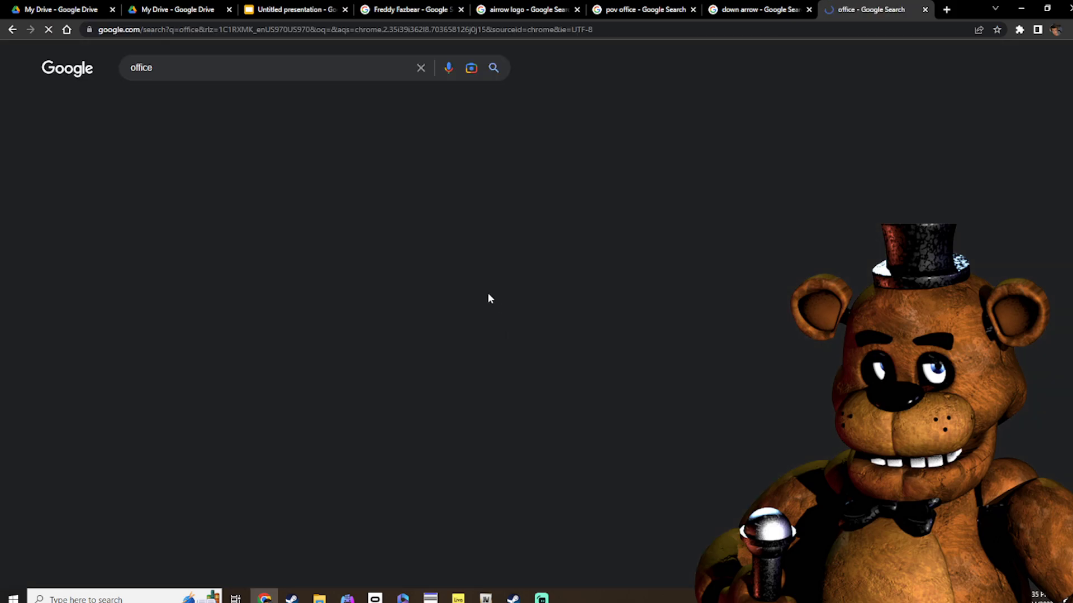
pyautogui.click(183, 103)
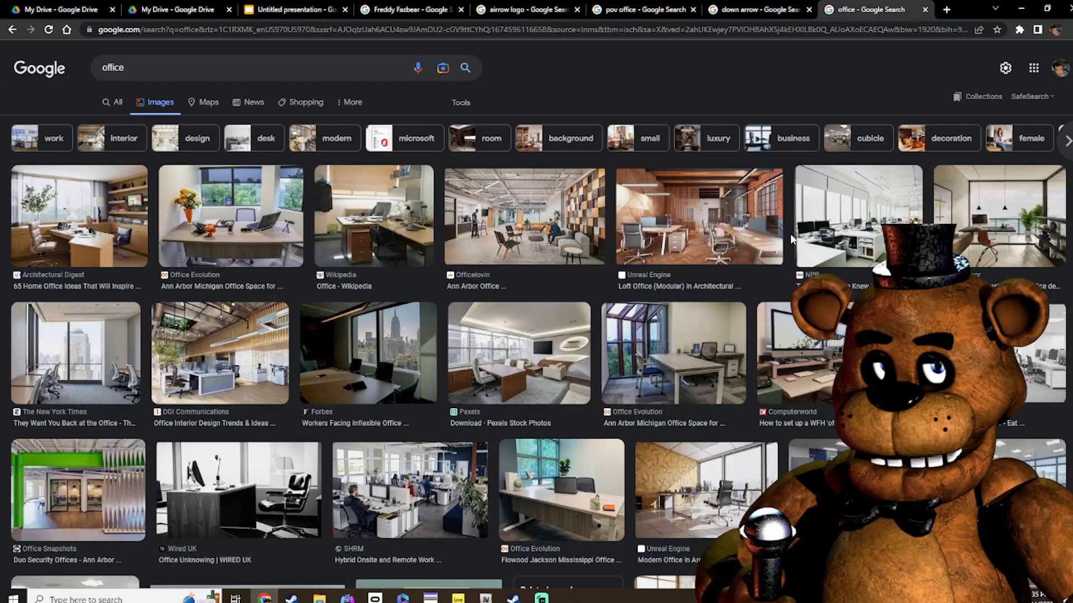
pyautogui.scroll(-12, 793, 239)
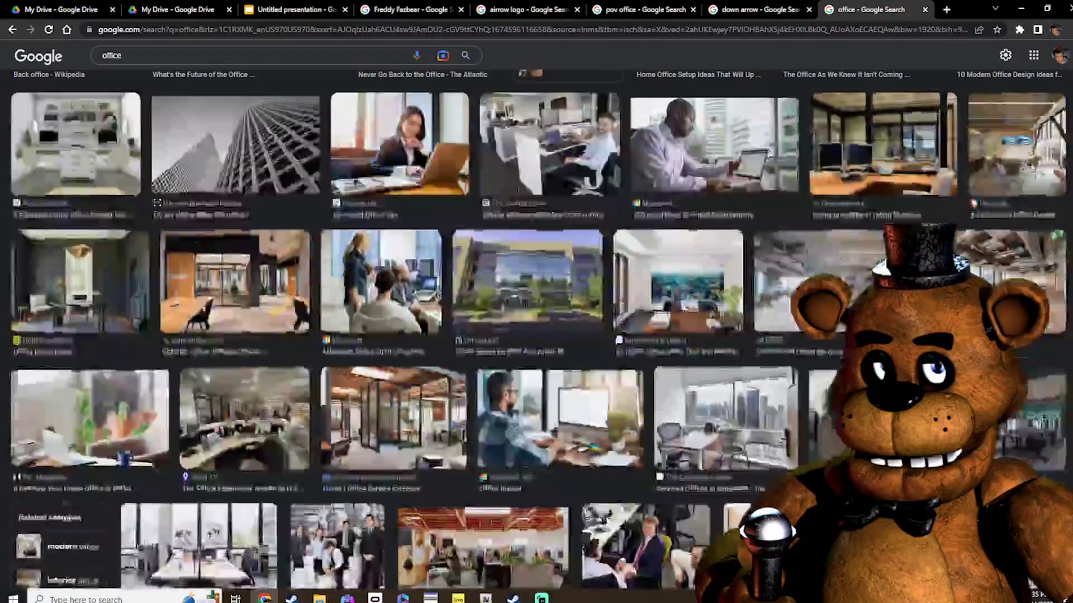
pyautogui.scroll(-5, 810, 336)
pyautogui.scroll(11, 810, 335)
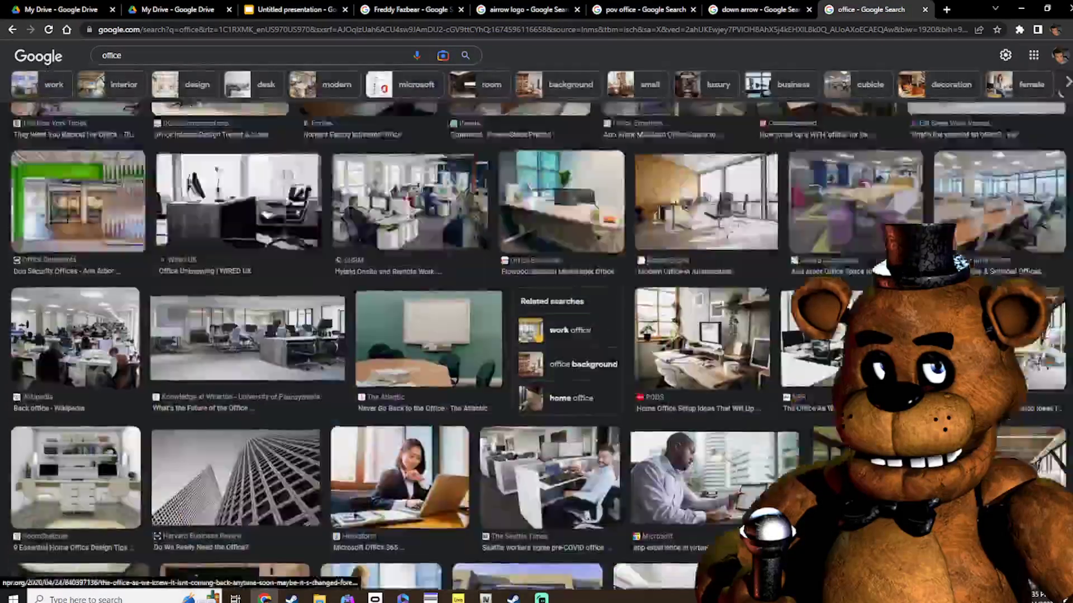
pyautogui.scroll(5, 849, 279)
# Replace the image search term with "party room" and run the search
pyautogui.moveTo(162, 67); pyautogui.dragTo(81, 70)
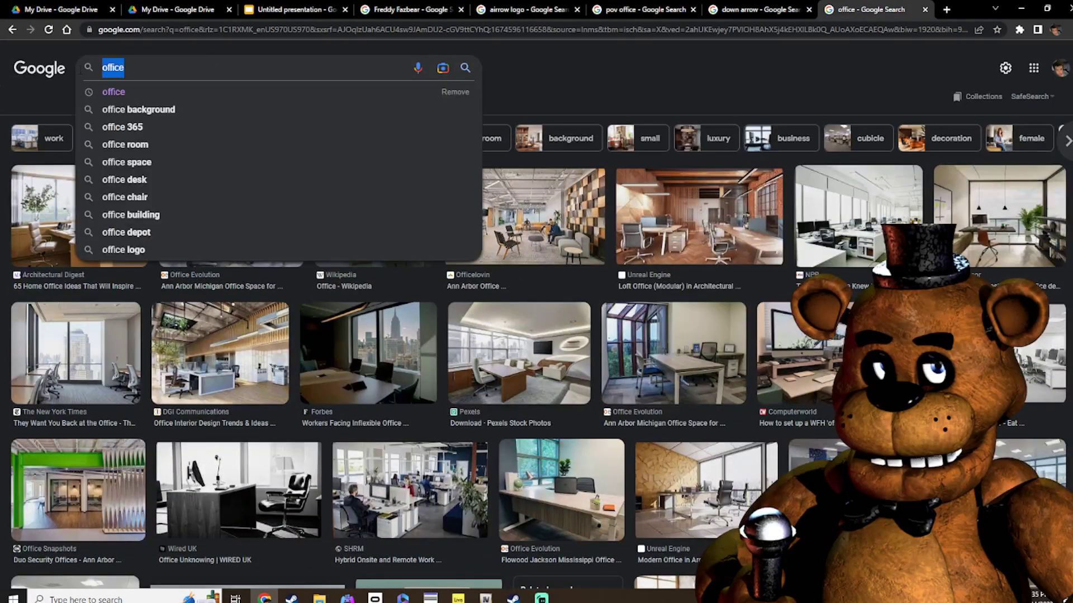
pyautogui.press('BackSpace')
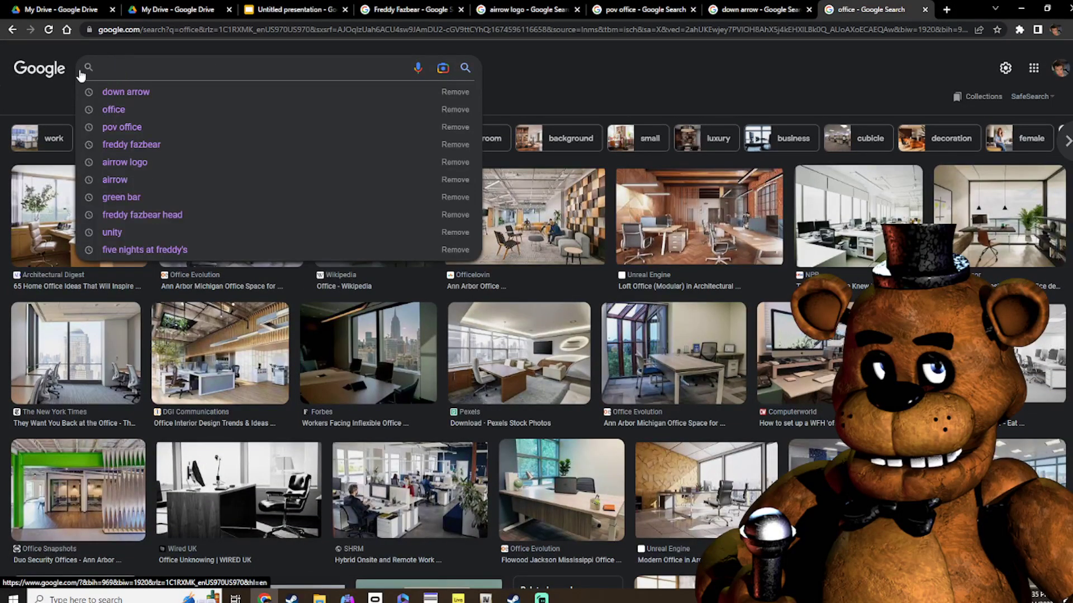
pyautogui.write('pa')
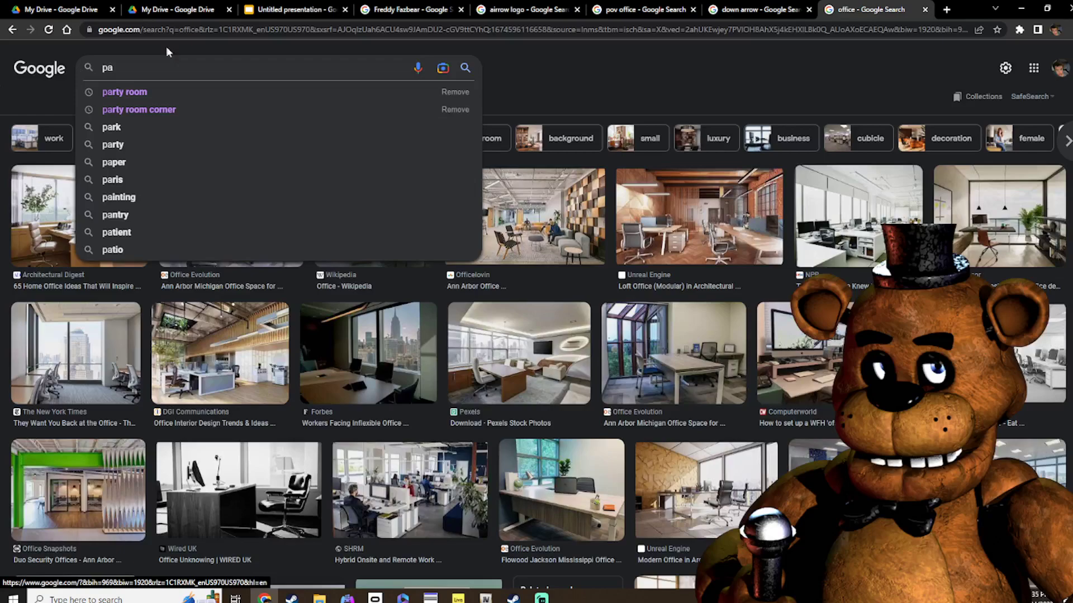
pyautogui.click(173, 95)
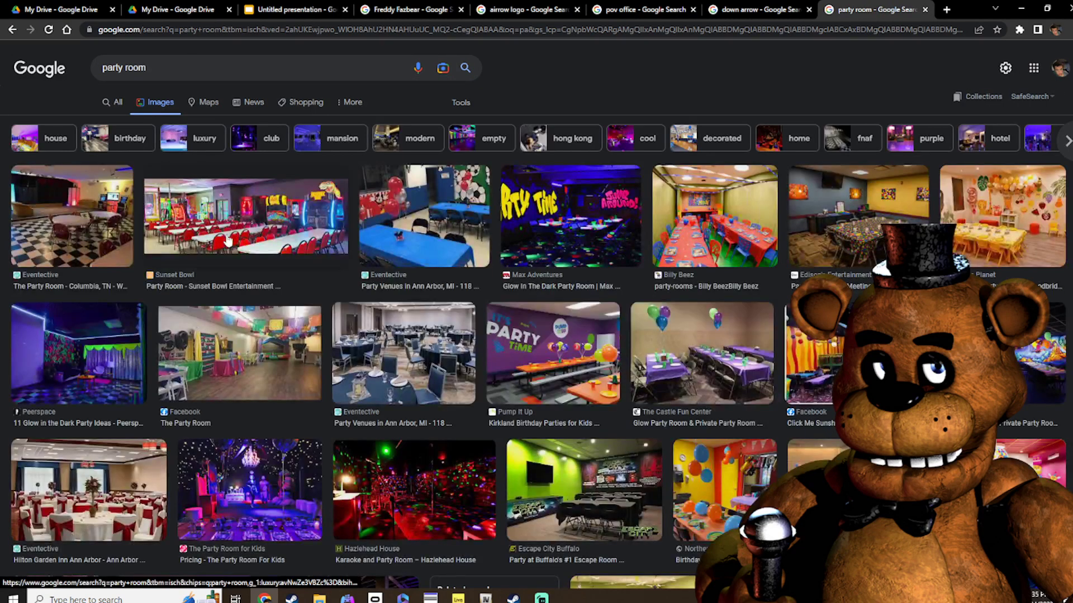
# Preview the Sunset Bowl party room pictures and the related City of Blue Springs birthday party room
pyautogui.click(298, 230)
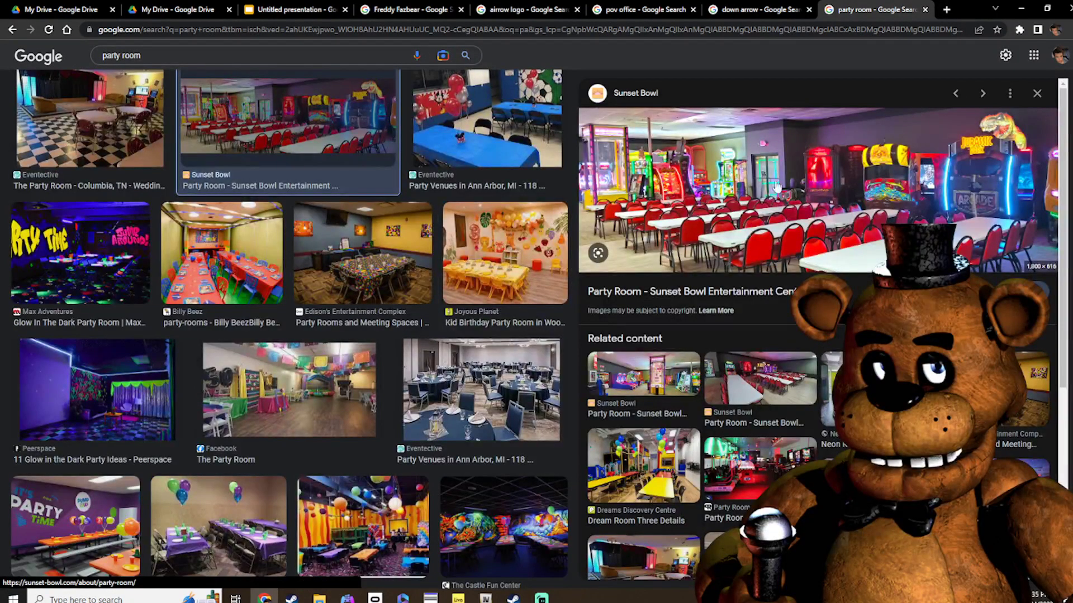
pyautogui.click(771, 391)
pyautogui.scroll(-3, 870, 223)
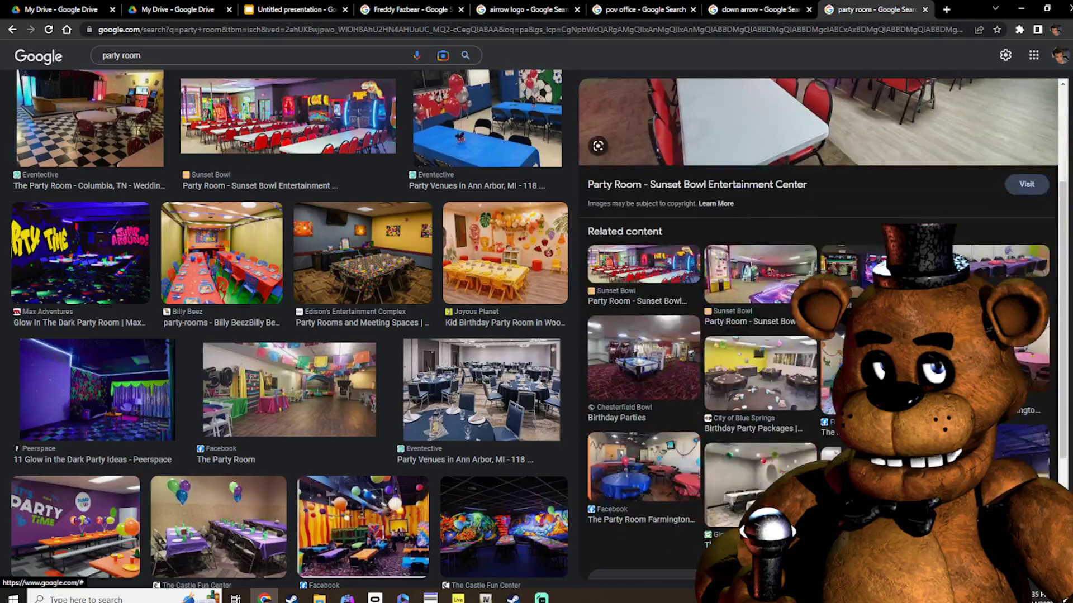
pyautogui.click(867, 278)
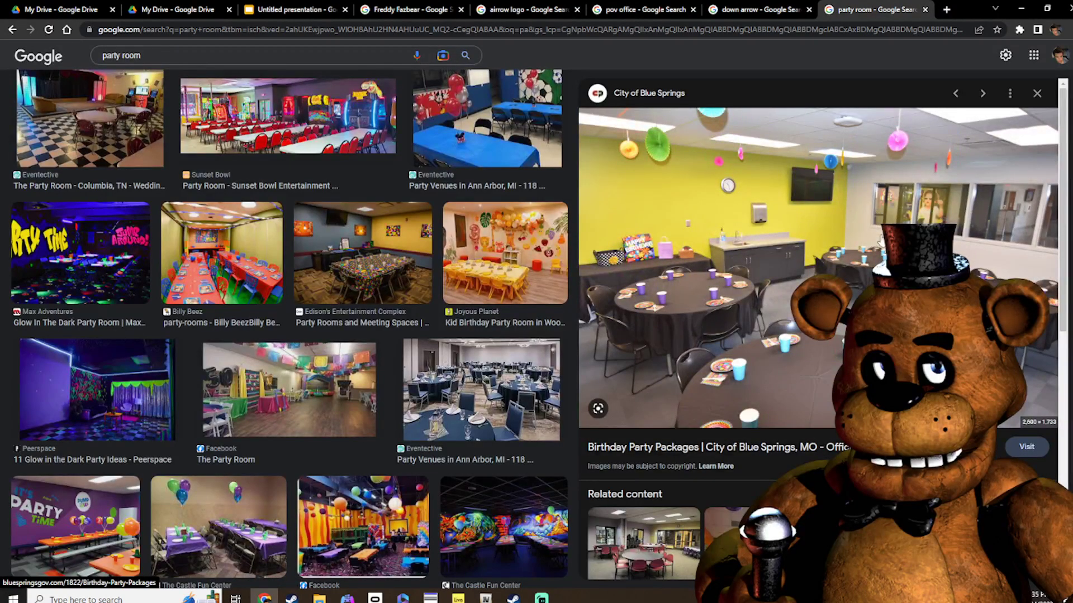
# Insert the City of Blue Springs party room picture on slide 8 and stretch it to the slide's full width
pyautogui.moveTo(706, 245); pyautogui.dragTo(512, 330)
pyautogui.click(782, 325)
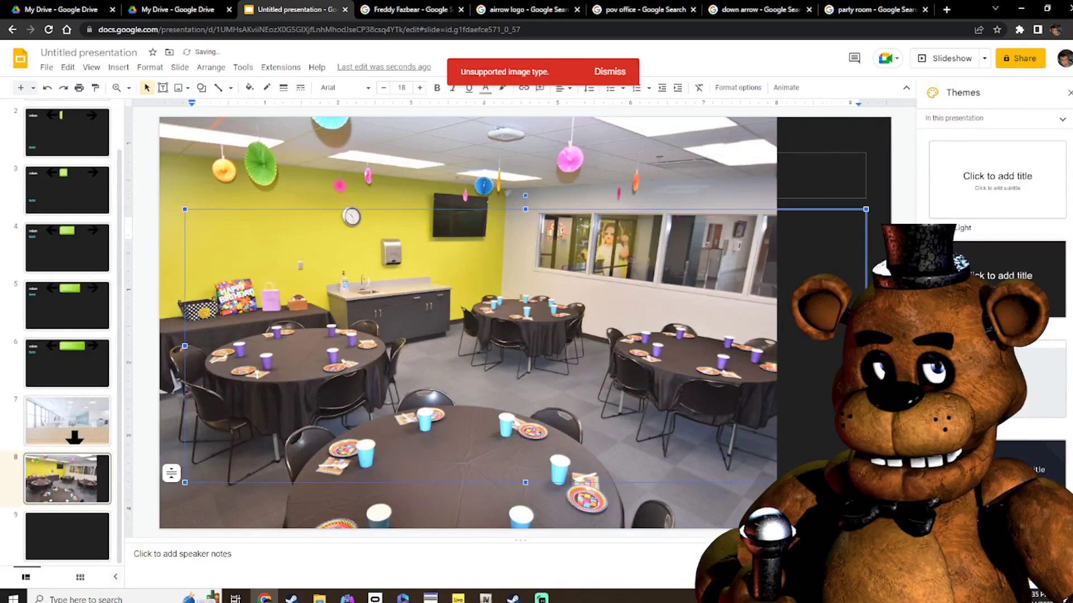
pyautogui.click(764, 317)
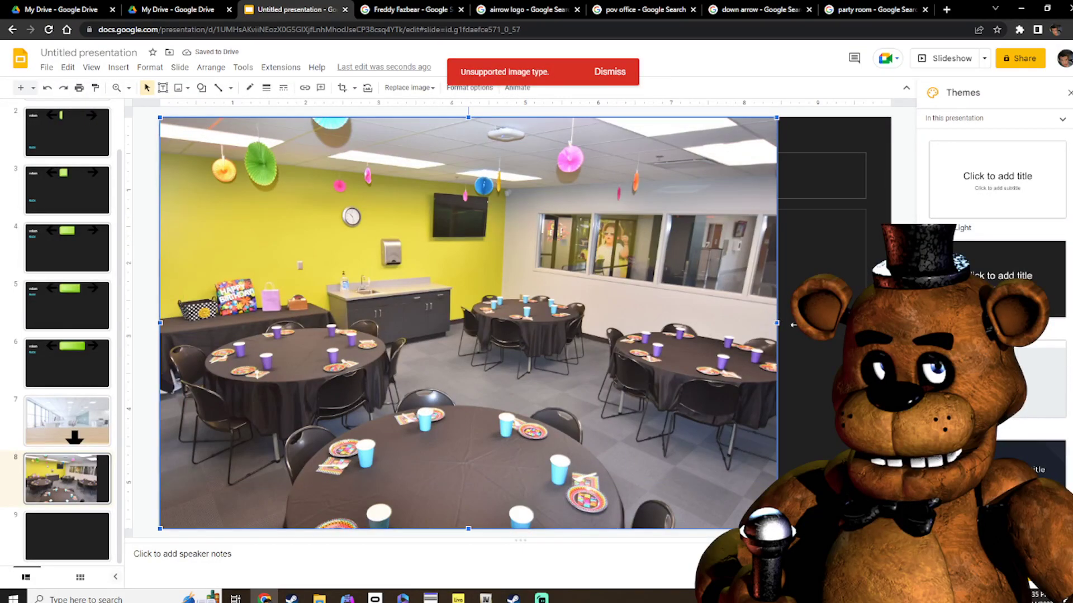
pyautogui.moveTo(793, 325); pyautogui.dragTo(891, 324)
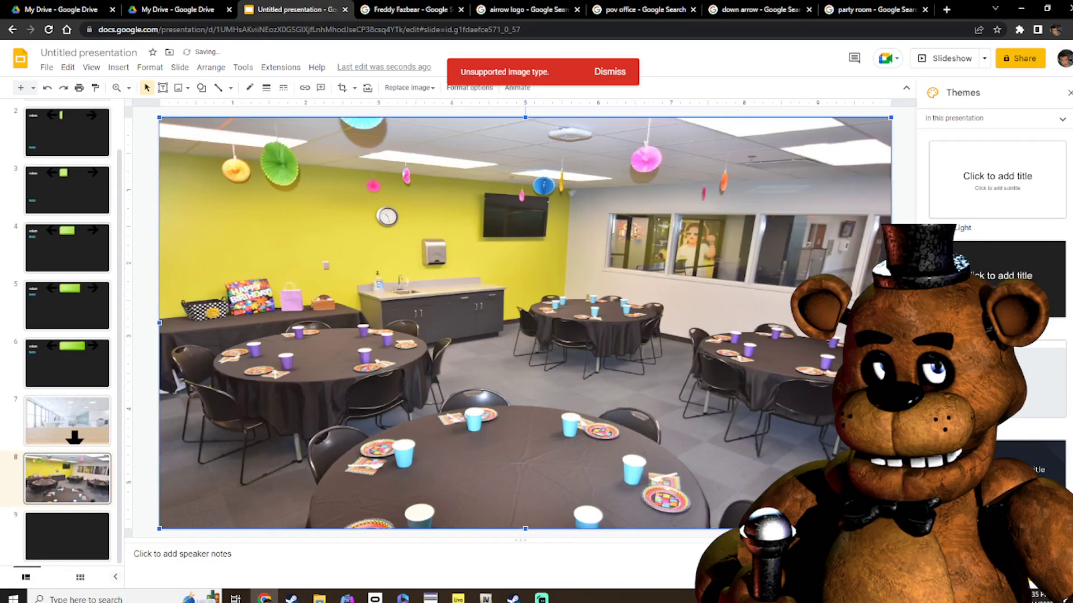
pyautogui.click(903, 326)
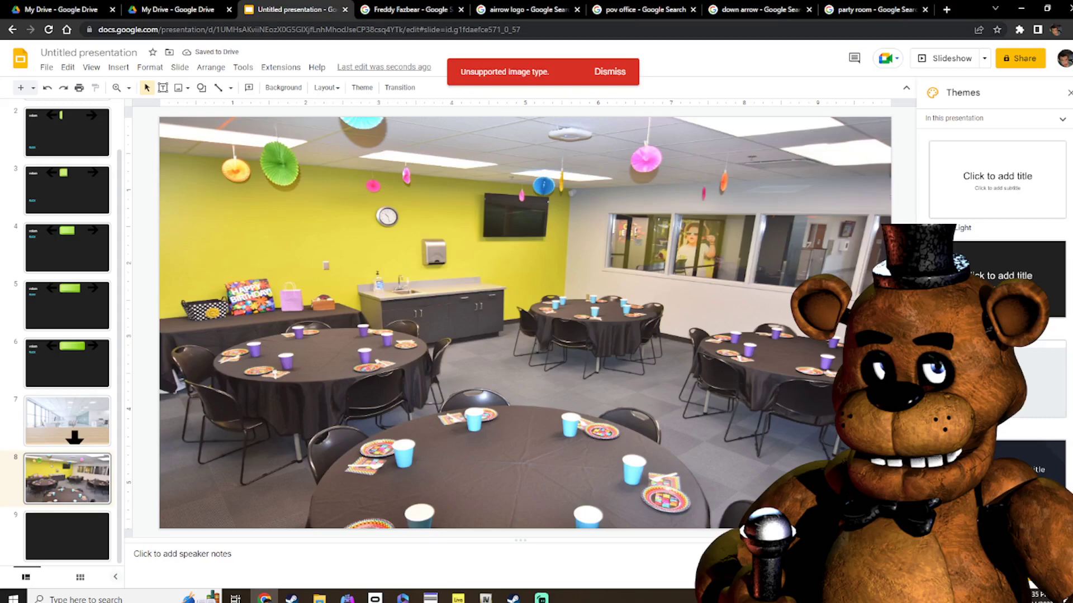
# Delete the party room picture from slide 8
pyautogui.click(240, 215)
pyautogui.press('Delete')
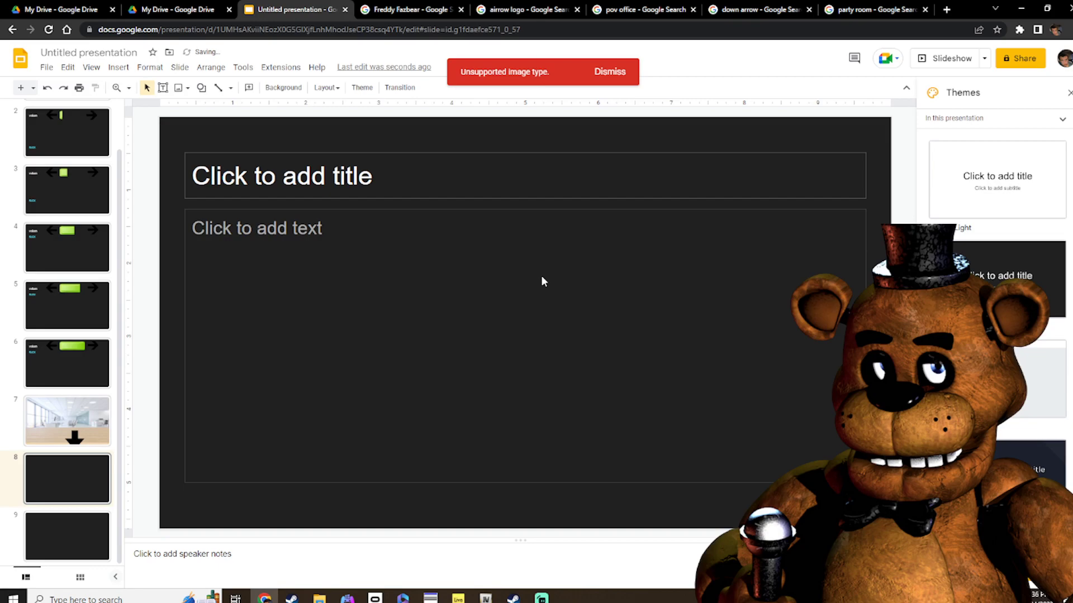
# Search Google Images for "stage" in a new tab and look through the stage pictures
pyautogui.click(872, 10)
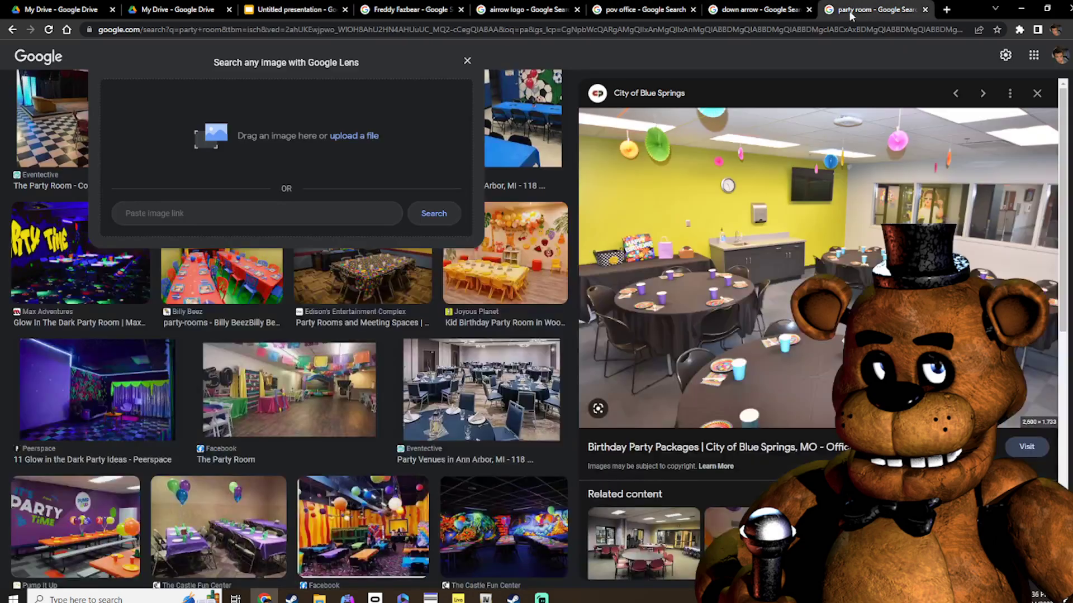
pyautogui.click(946, 10)
pyautogui.click(527, 233)
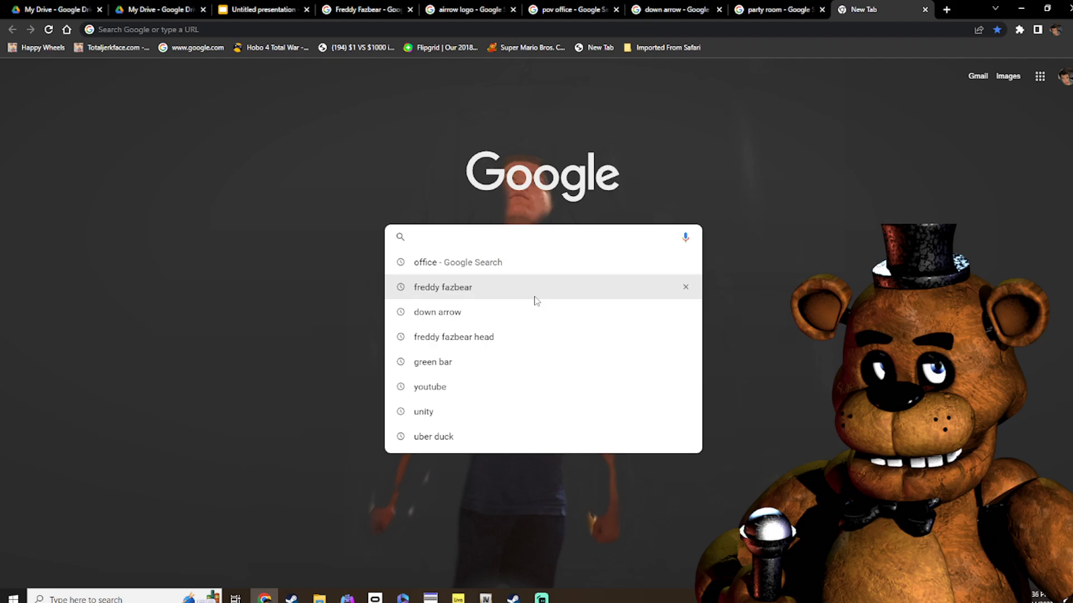
pyautogui.write('s')
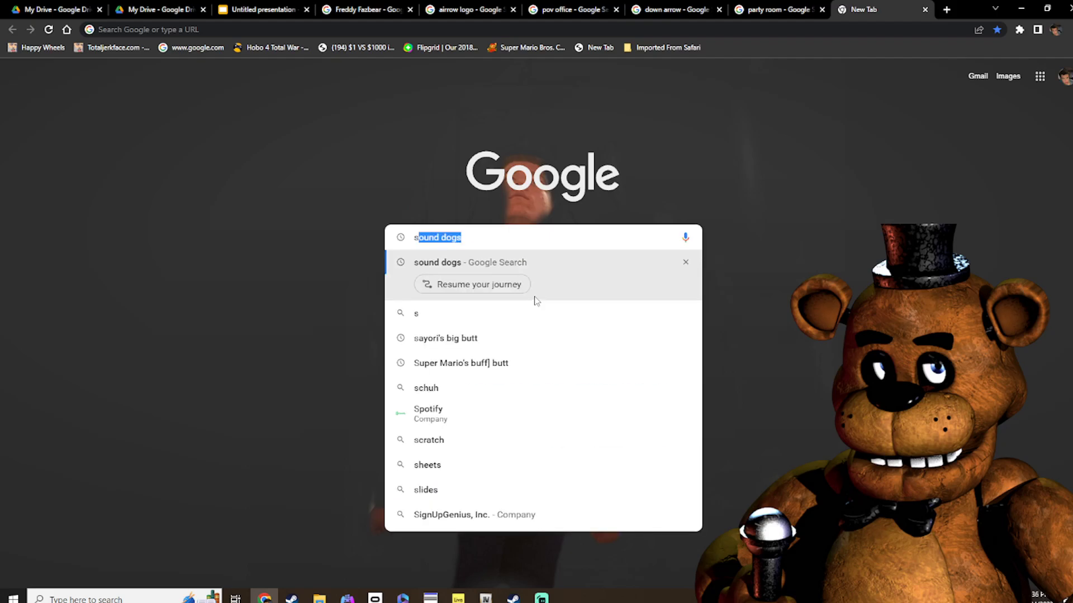
pyautogui.write('t')
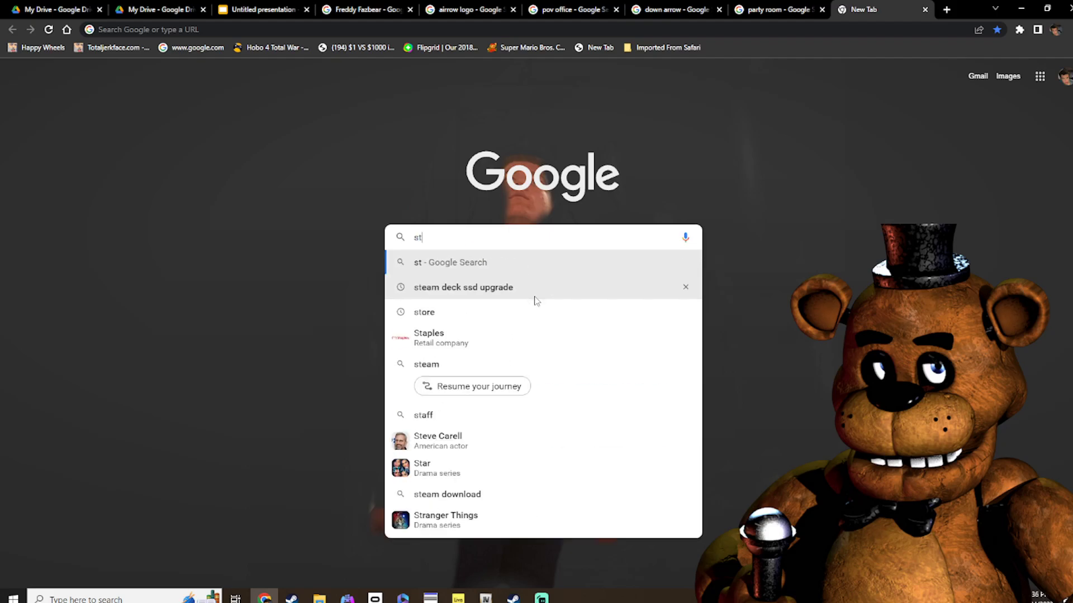
pyautogui.write('a')
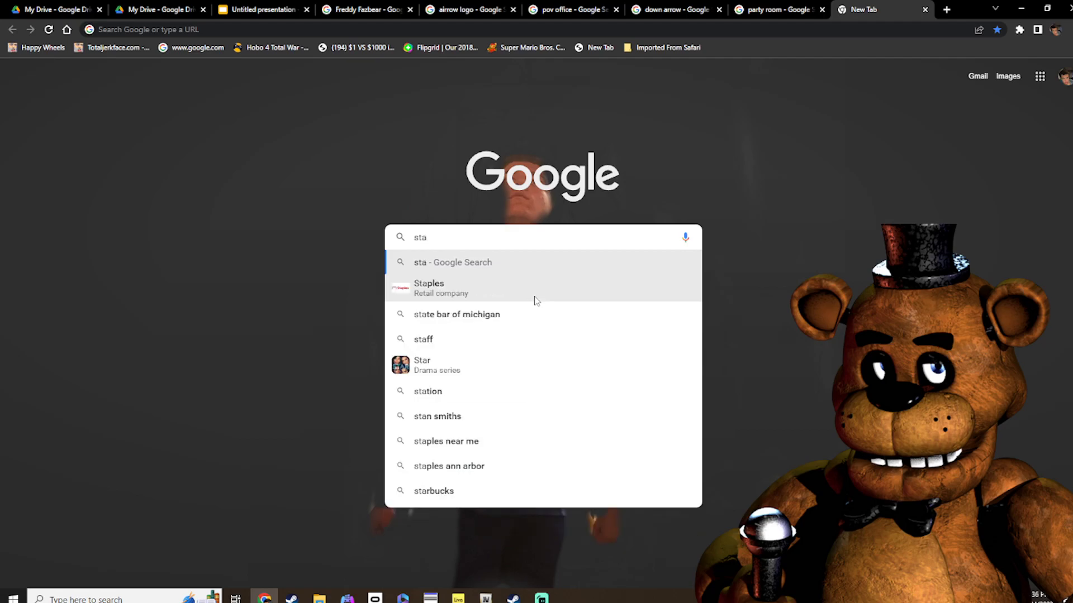
pyautogui.write('g')
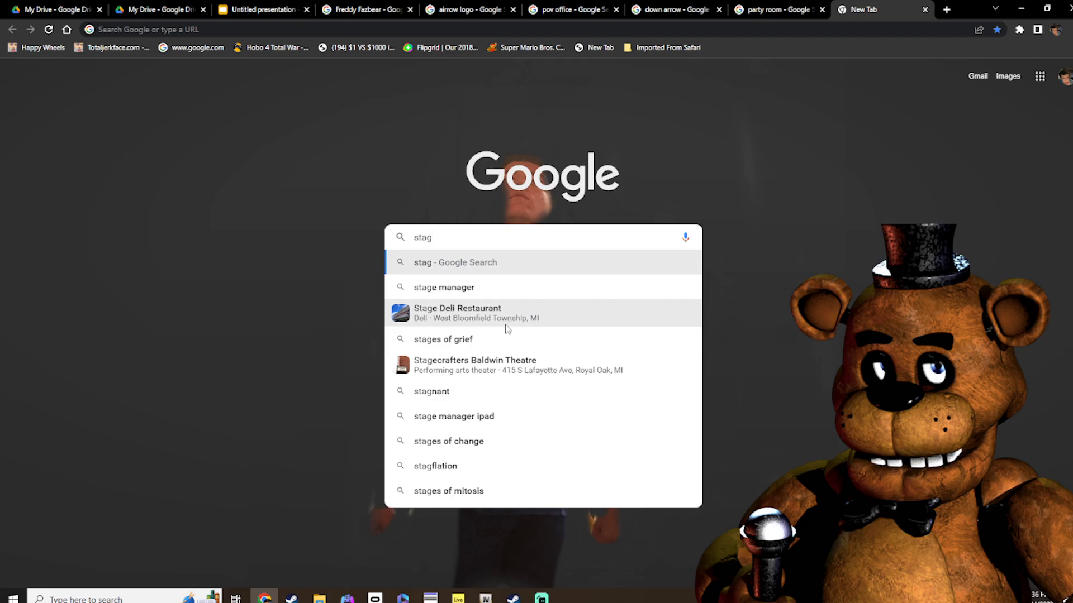
pyautogui.write('e')
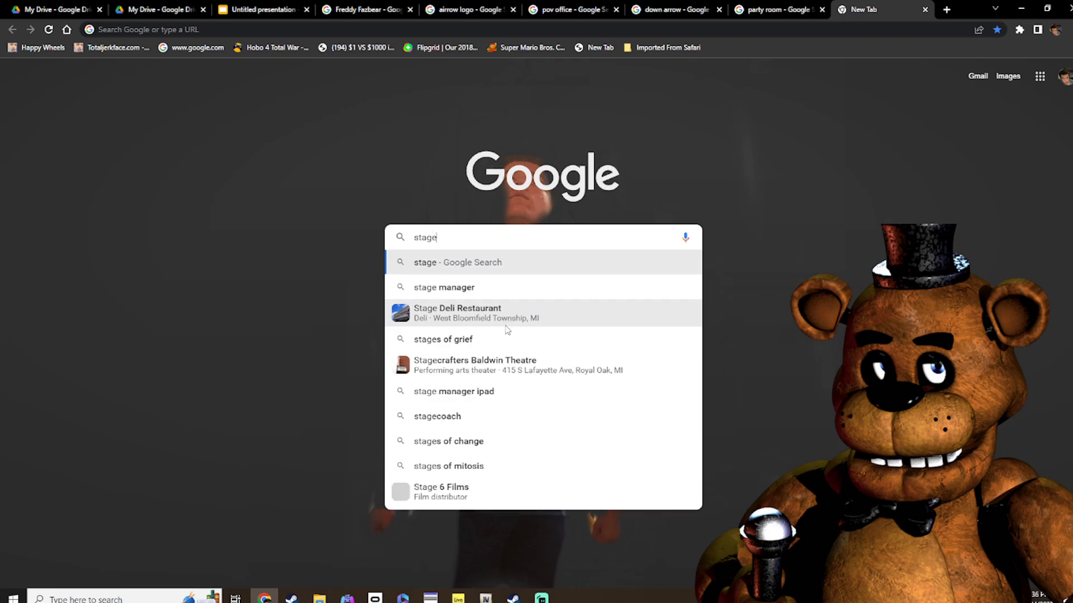
pyautogui.press('Return')
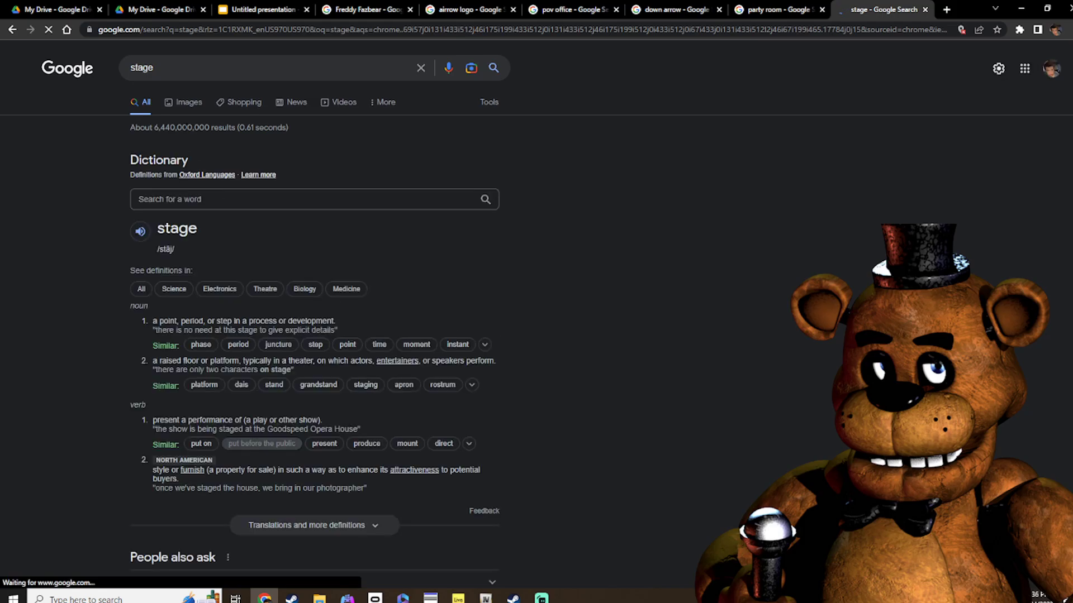
pyautogui.click(144, 237)
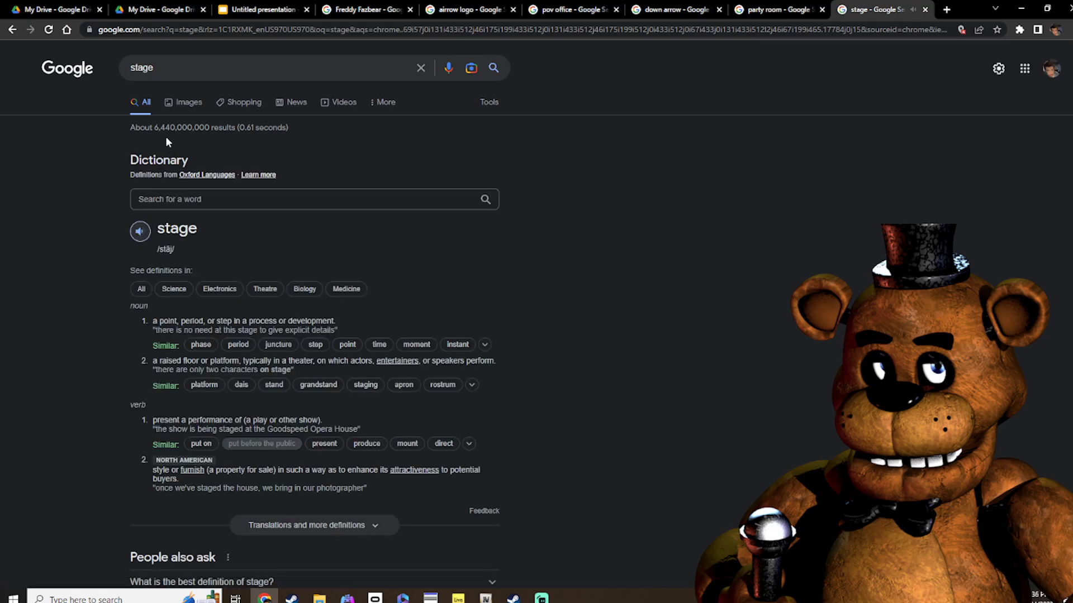
pyautogui.click(190, 103)
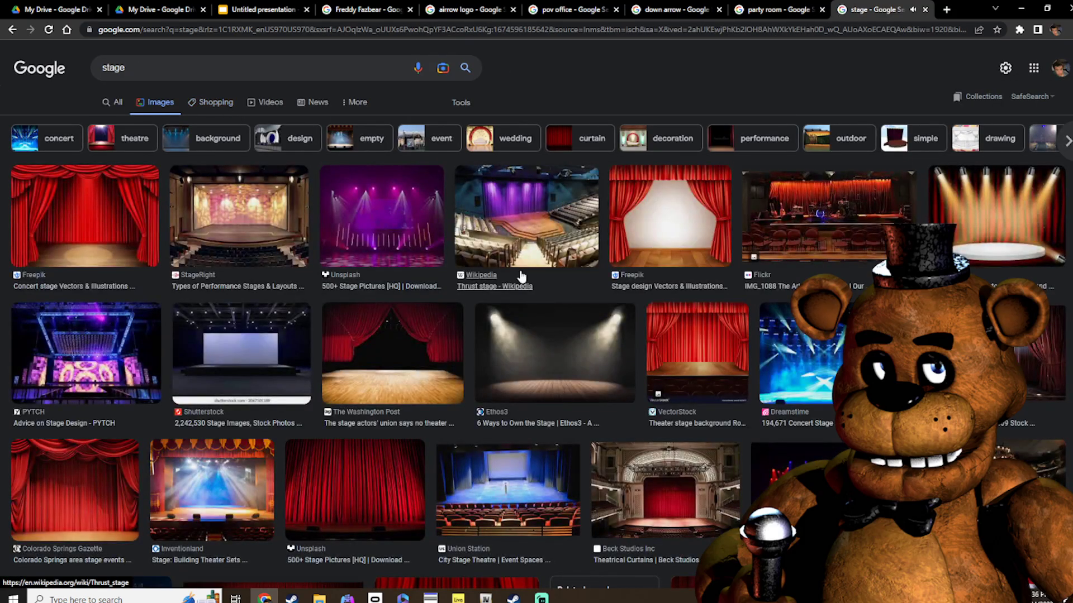
pyautogui.scroll(-4, 551, 297)
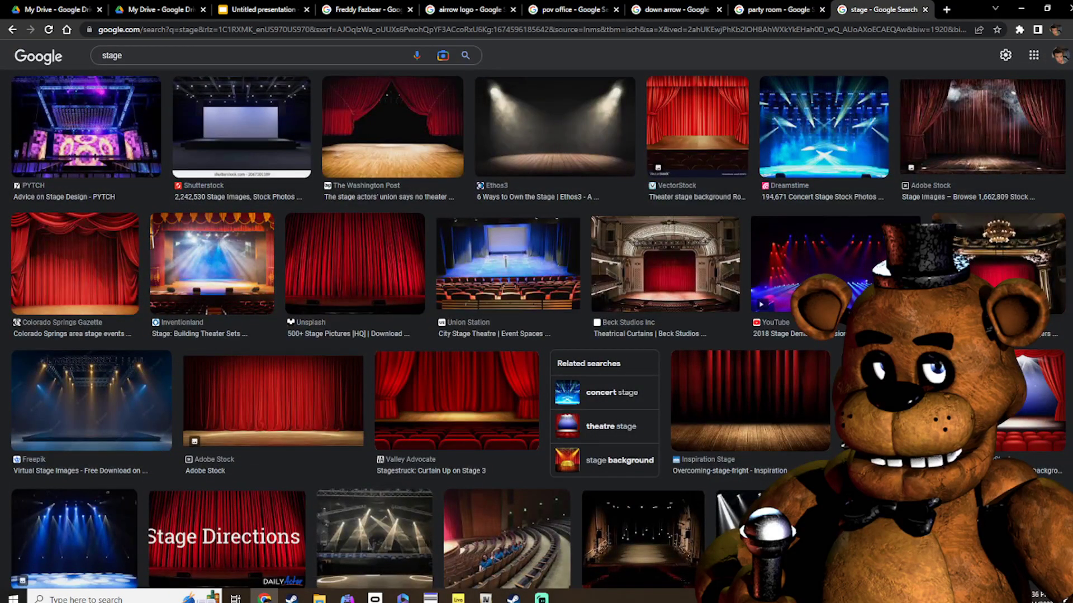
# Insert the red and blue "2018 Stage Demo" picture on slide 8 and fit it so it covers the whole slide
pyautogui.click(863, 285)
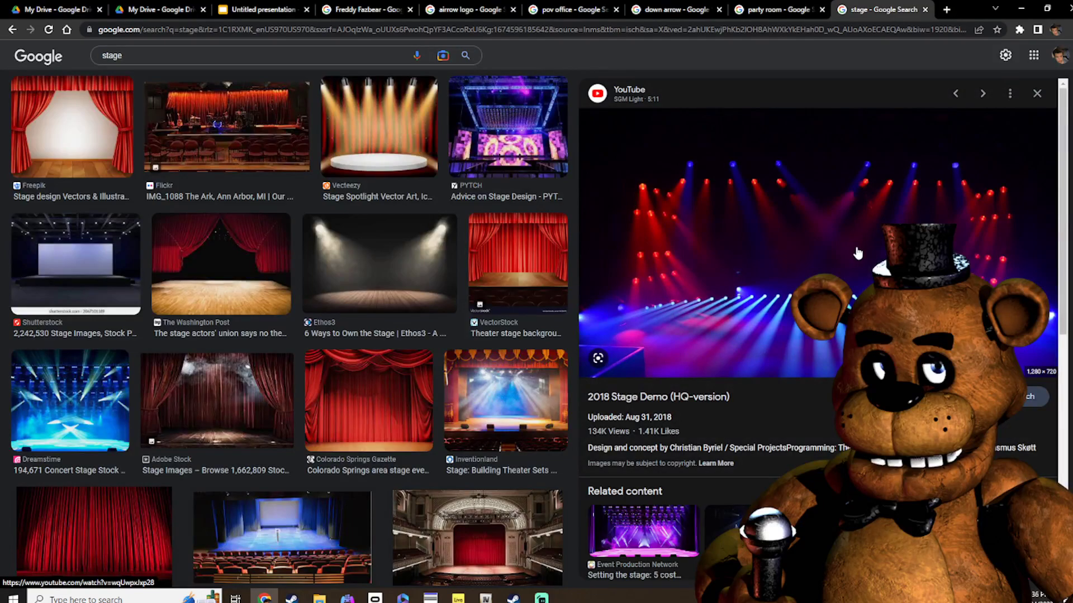
pyautogui.scroll(-5, 858, 253)
pyautogui.scroll(5, 860, 262)
pyautogui.moveTo(780, 276); pyautogui.dragTo(481, 330)
pyautogui.moveTo(602, 388)
pyautogui.mouseDown()
pyautogui.moveTo(613, 366)
pyautogui.moveTo(618, 381)
pyautogui.mouseUp()
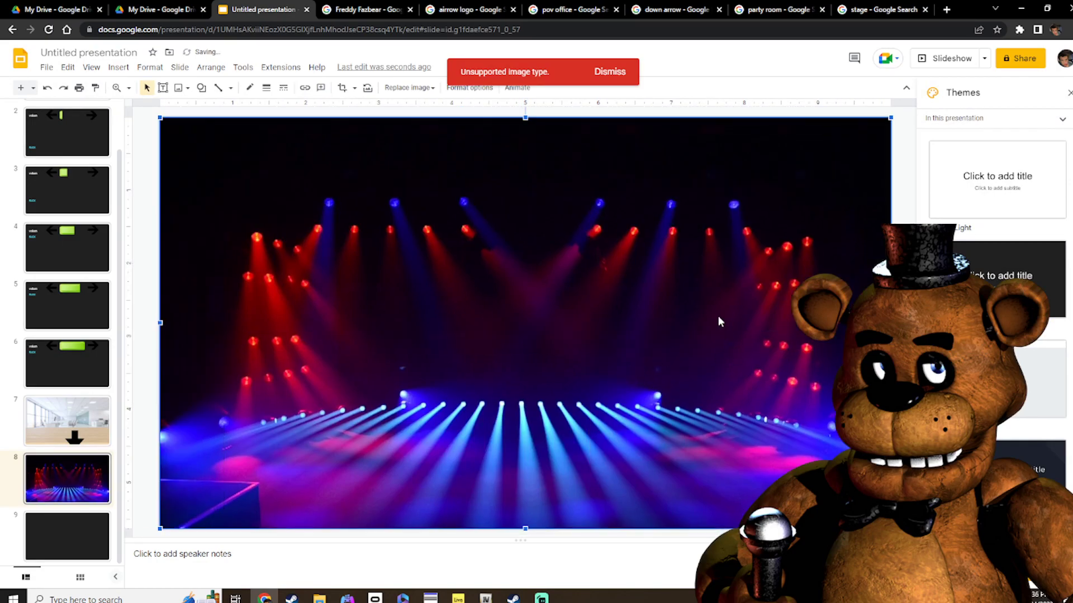
pyautogui.click(904, 356)
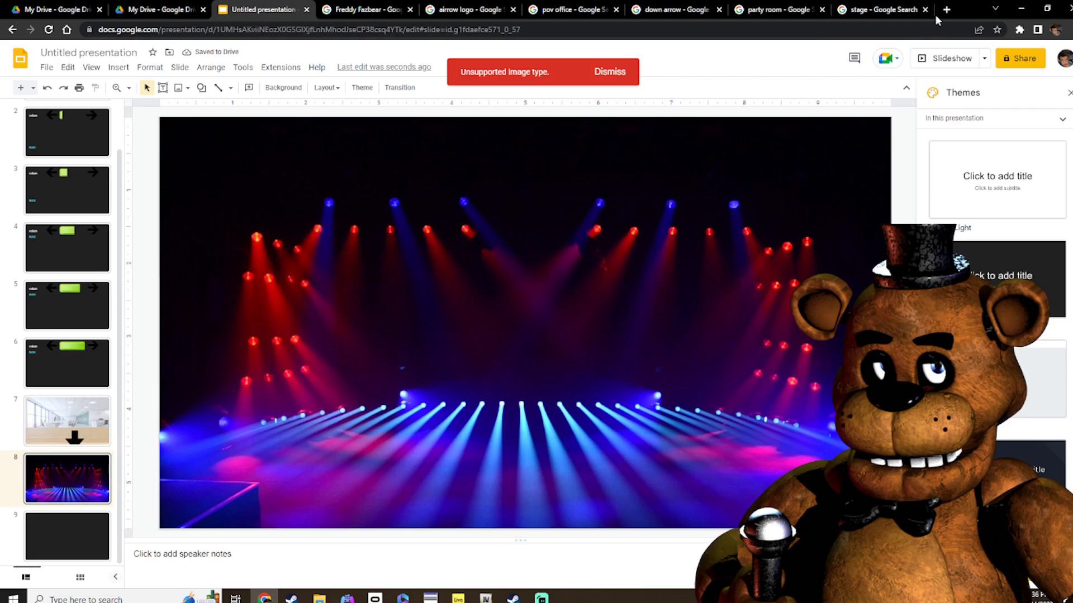
# Insert the full-body Freddy Fazbear picture from the Comic Vine image result on slide 8
pyautogui.click(652, 13)
pyautogui.click(570, 12)
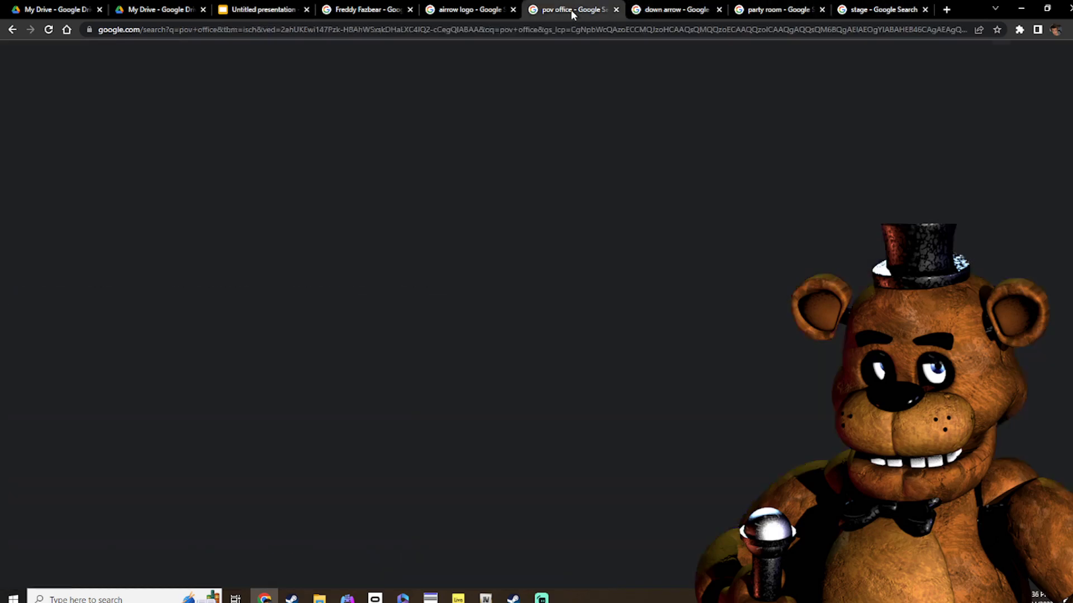
pyautogui.click(381, 12)
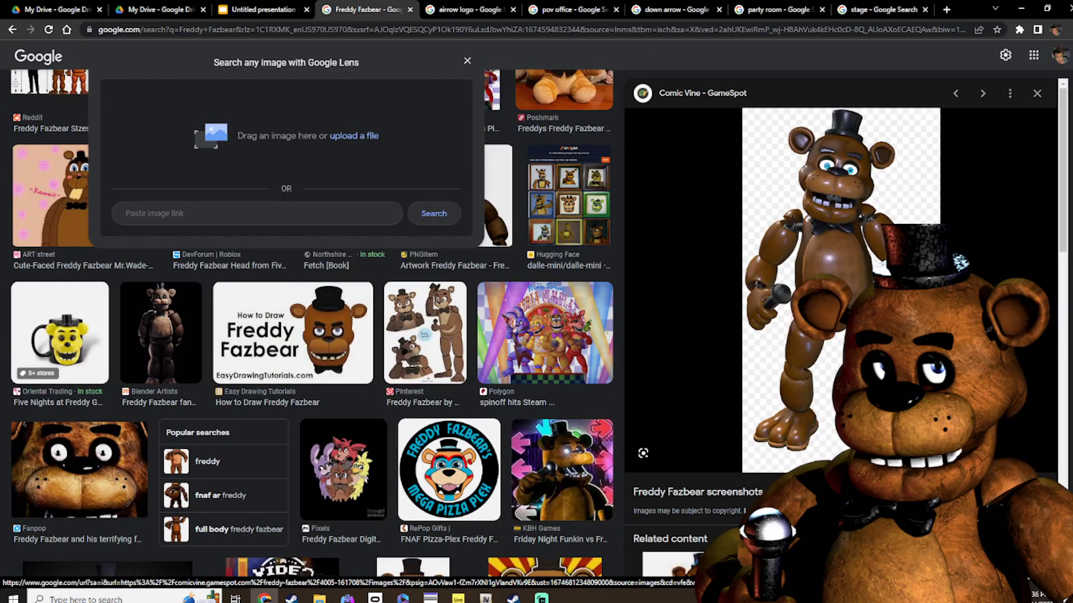
pyautogui.scroll(-6, 868, 276)
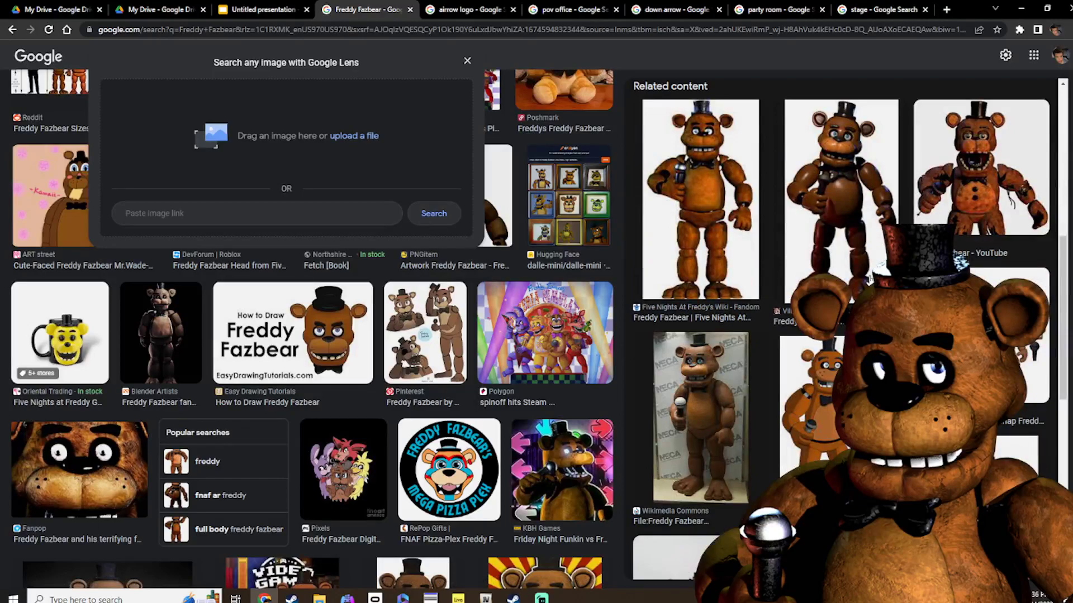
pyautogui.scroll(6, 853, 279)
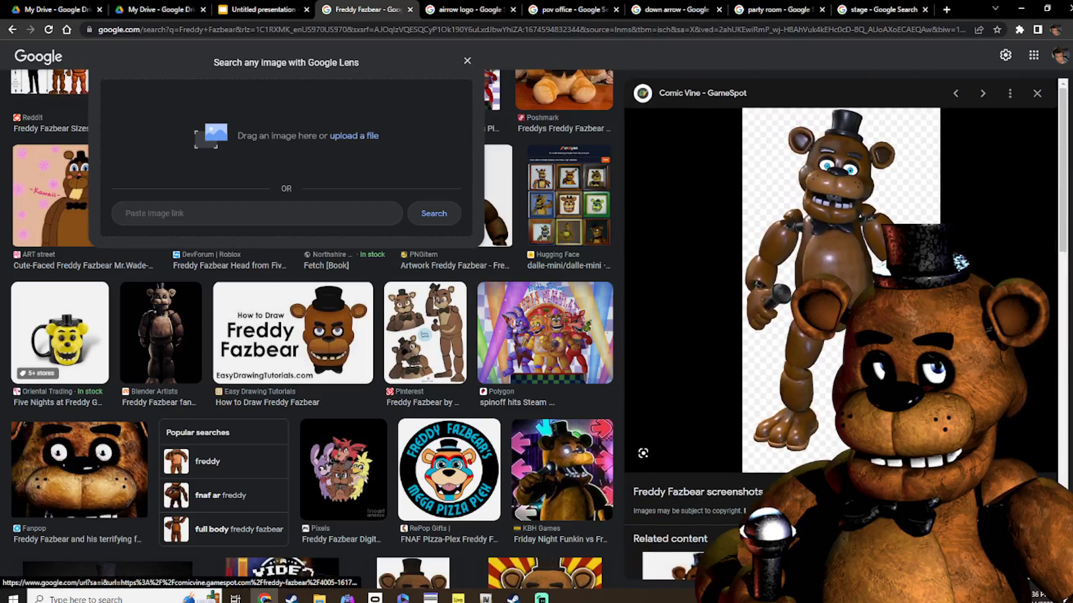
pyautogui.moveTo(859, 295); pyautogui.dragTo(572, 314)
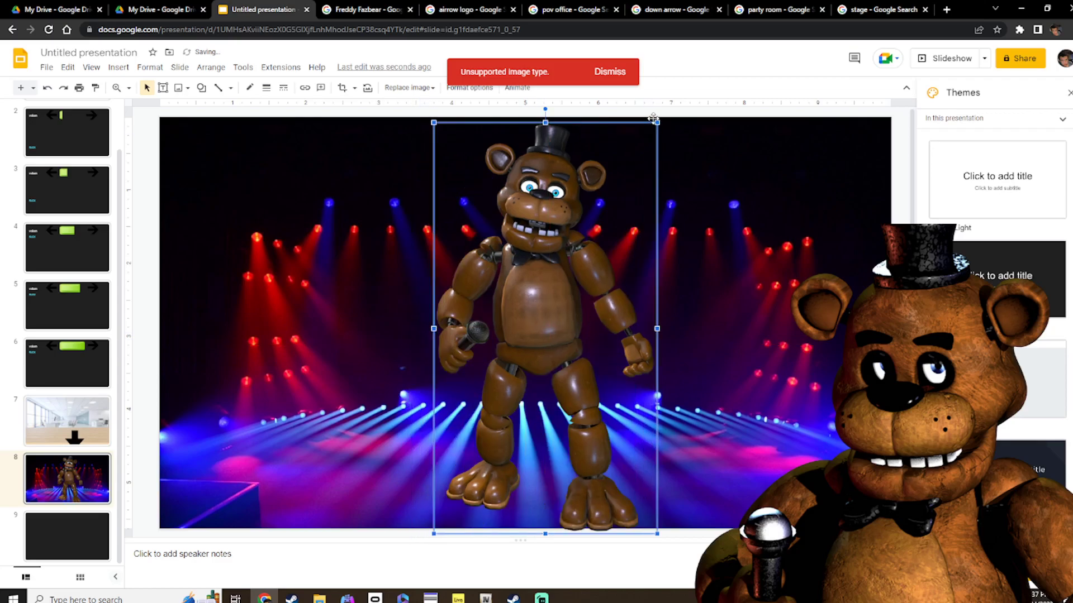
# Shrink the Freddy picture to about 3.7 inches tall and position it standing in the middle of the stage
pyautogui.moveTo(657, 121); pyautogui.dragTo(641, 218)
pyautogui.moveTo(601, 295); pyautogui.dragTo(580, 309)
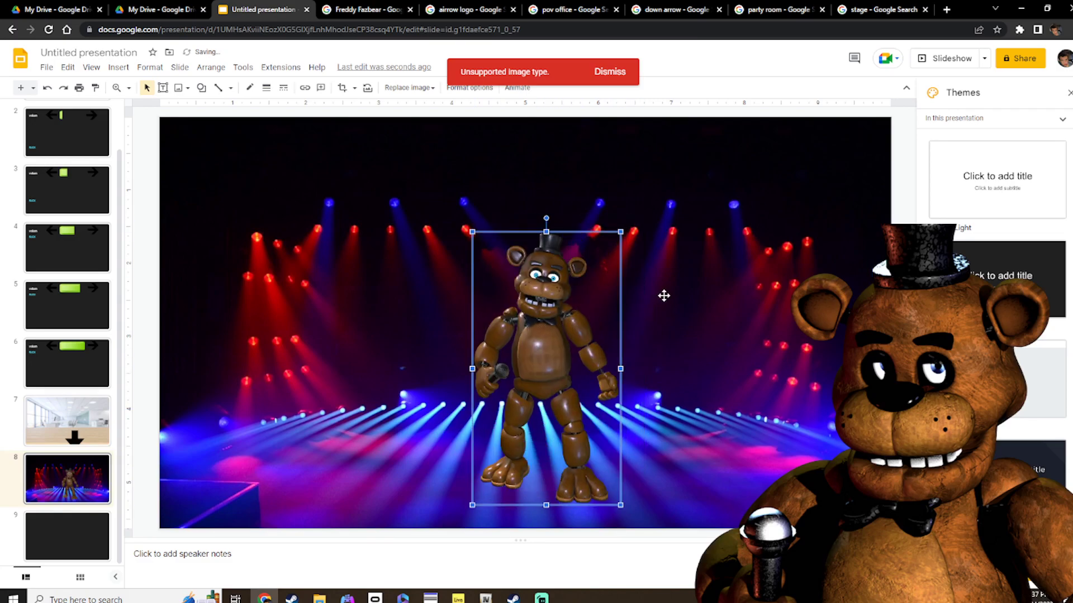
pyautogui.click(406, 121)
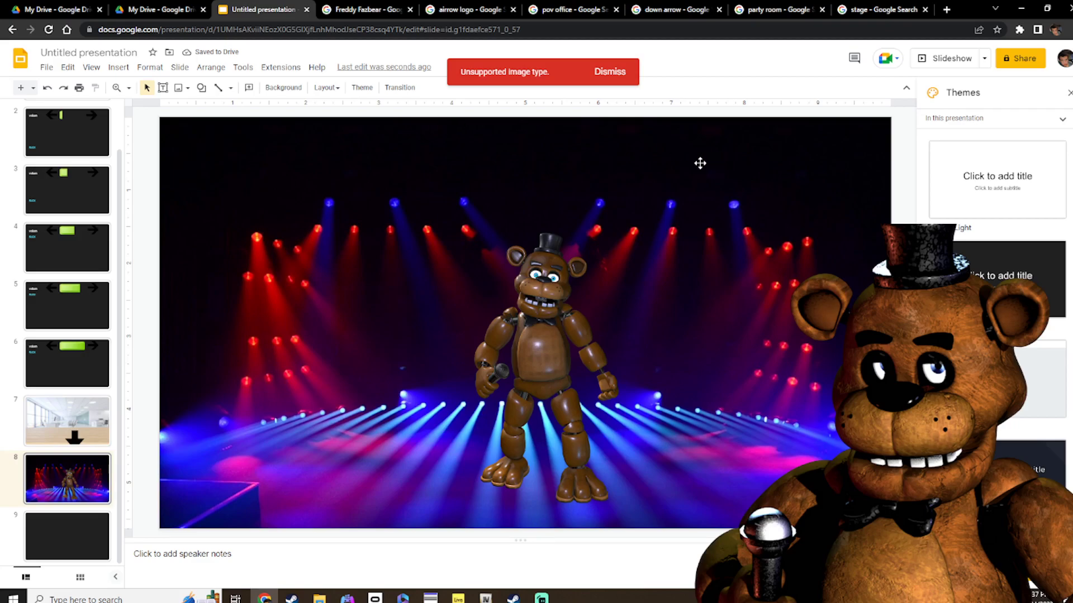
pyautogui.click(946, 9)
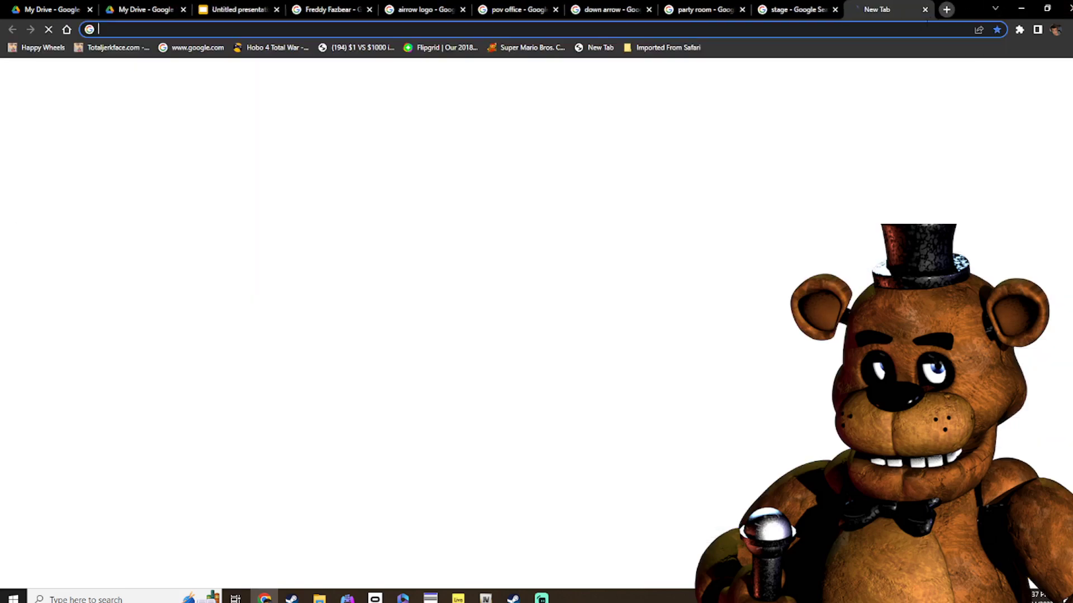
pyautogui.click(541, 237)
pyautogui.write('b')
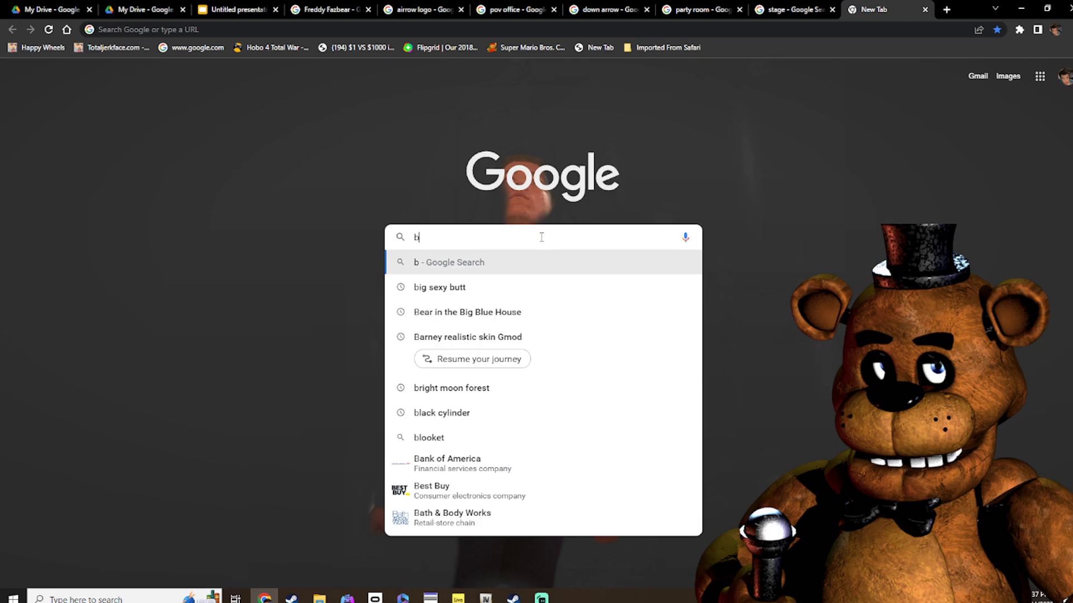
pyautogui.write('utt')
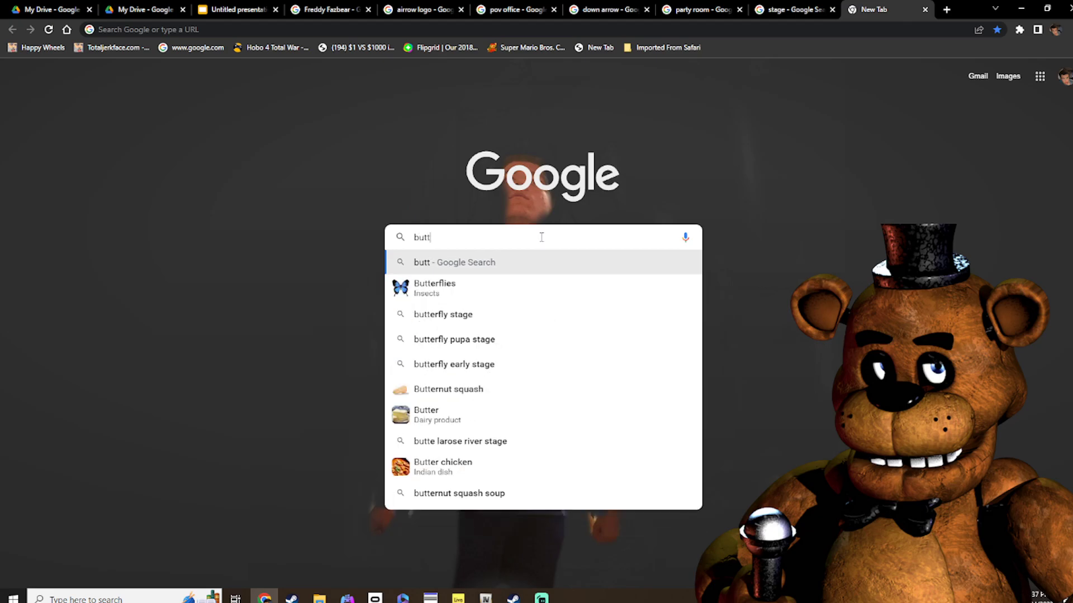
pyautogui.write('d')
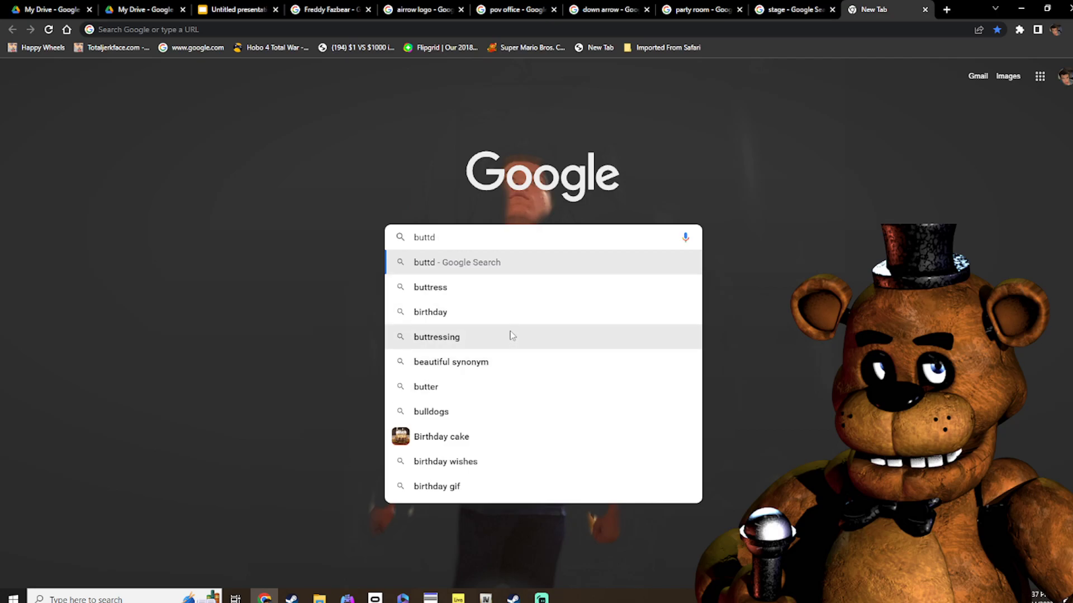
pyautogui.press('BackSpace')
pyautogui.press('BackSpace')
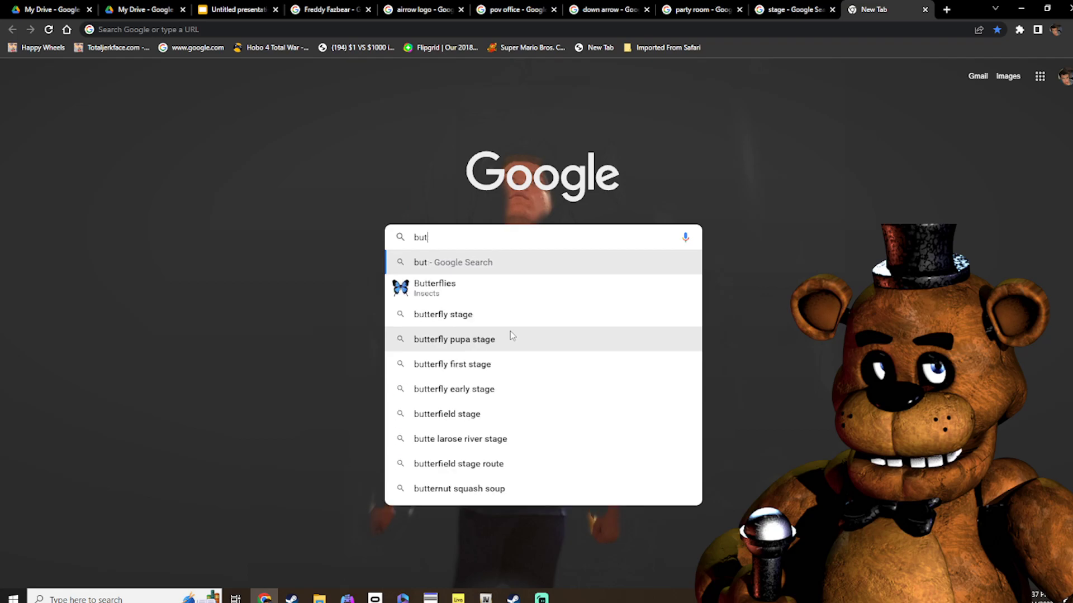
pyautogui.write('ton')
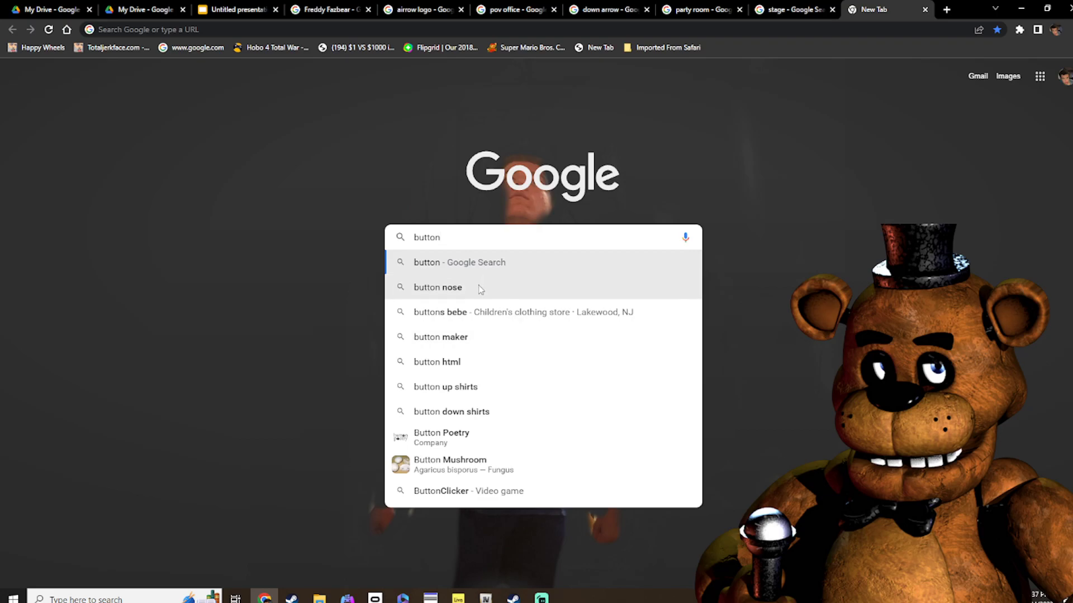
pyautogui.click(491, 294)
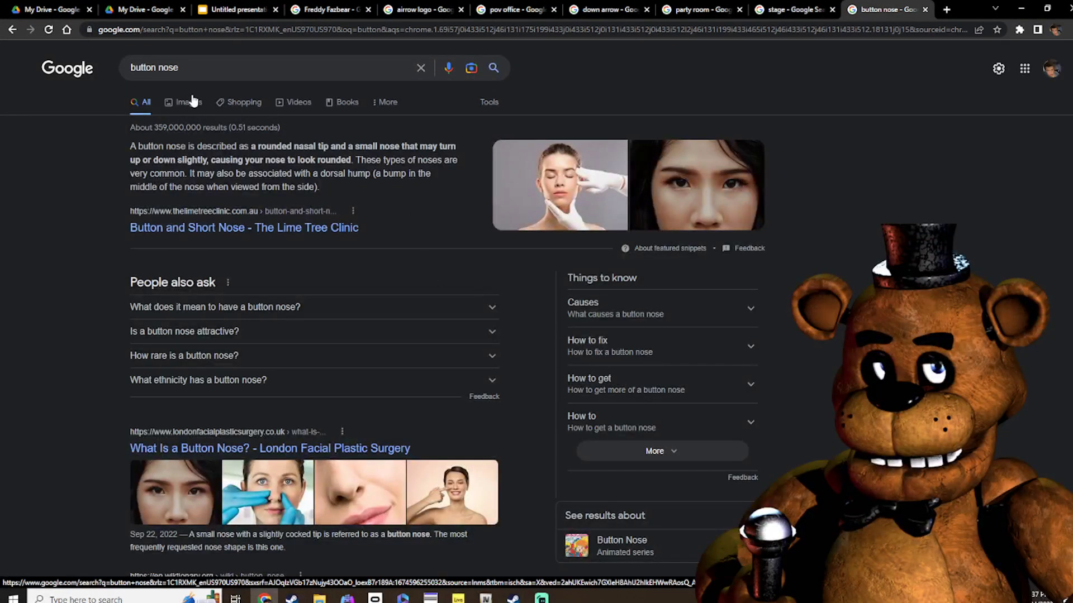
pyautogui.click(188, 101)
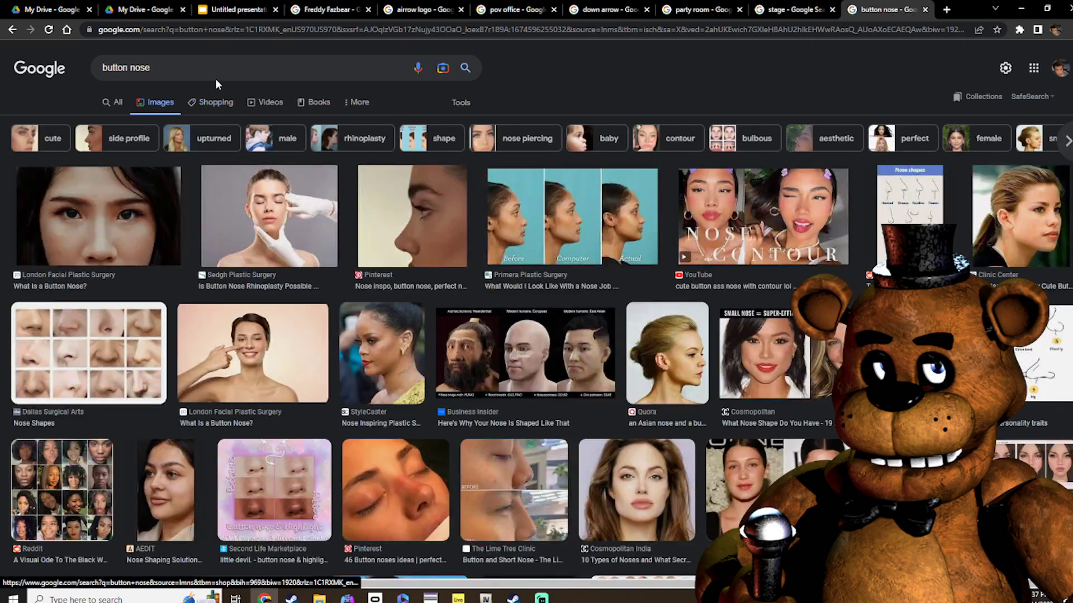
pyautogui.moveTo(151, 68); pyautogui.dragTo(82, 93)
pyautogui.press('BackSpace')
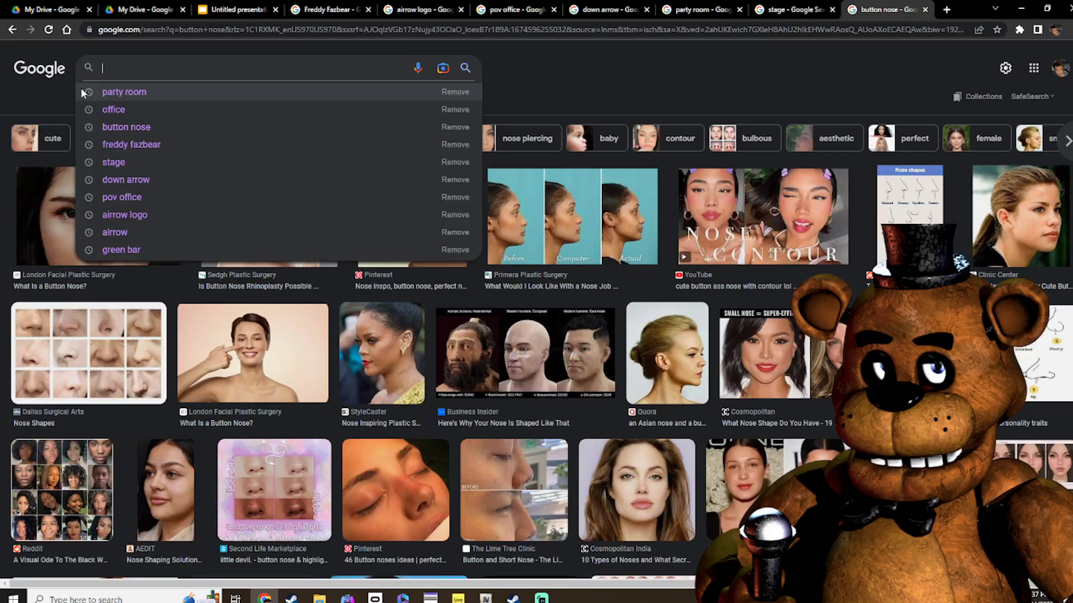
pyautogui.click(203, 94)
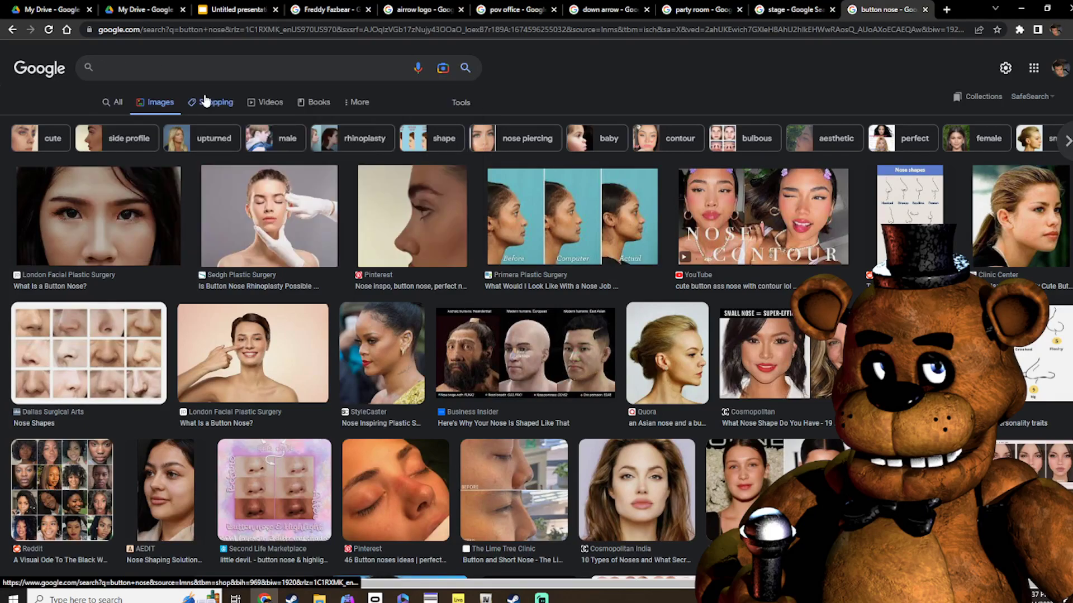
pyautogui.click(925, 10)
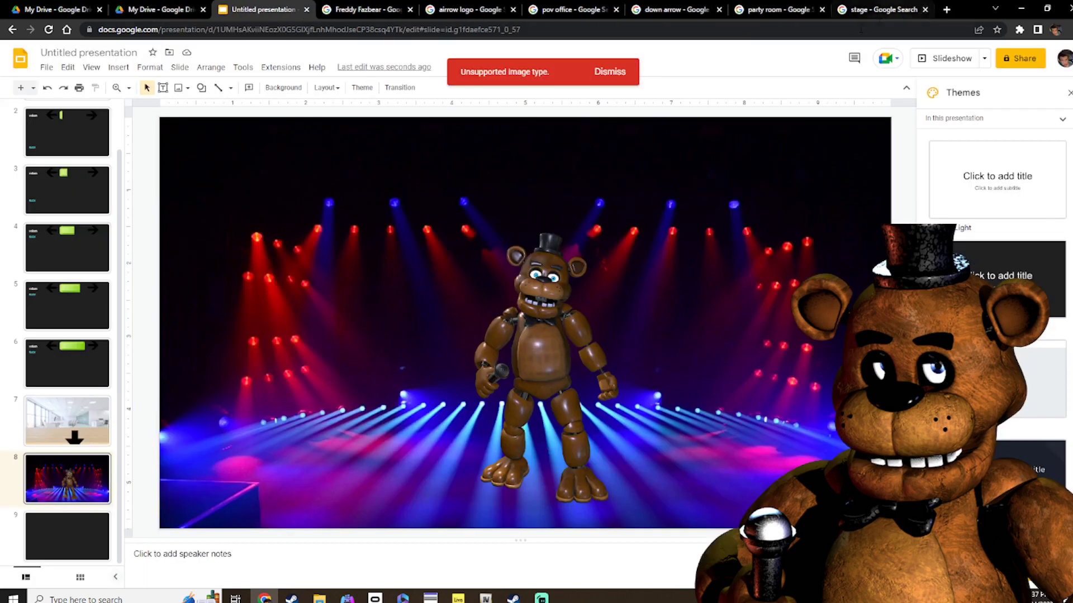
# Search Google Images for "square" in a new tab
pyautogui.click(946, 10)
pyautogui.click(527, 239)
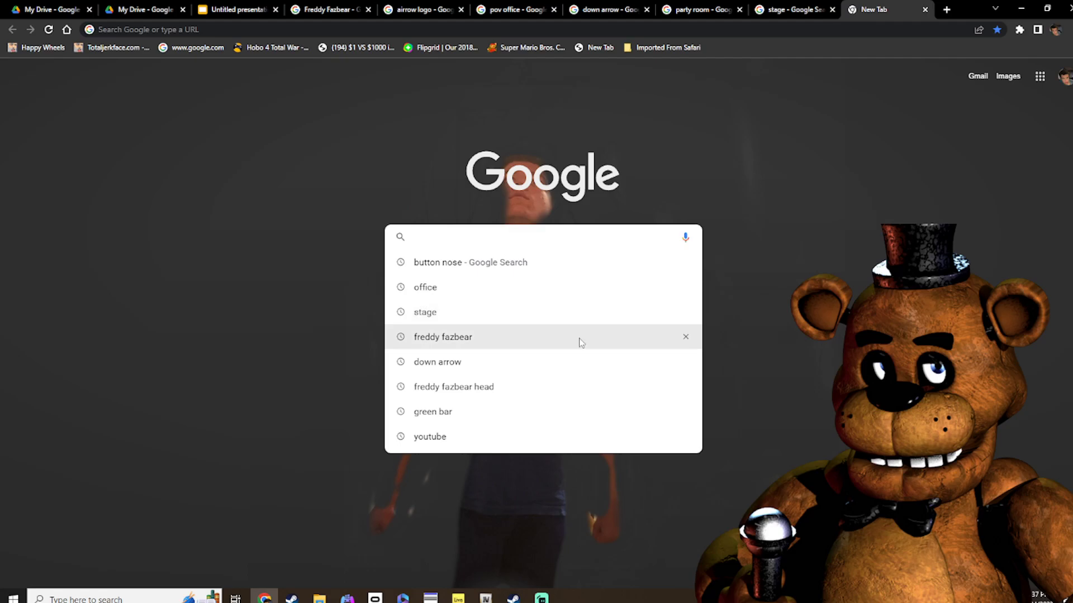
pyautogui.write('s')
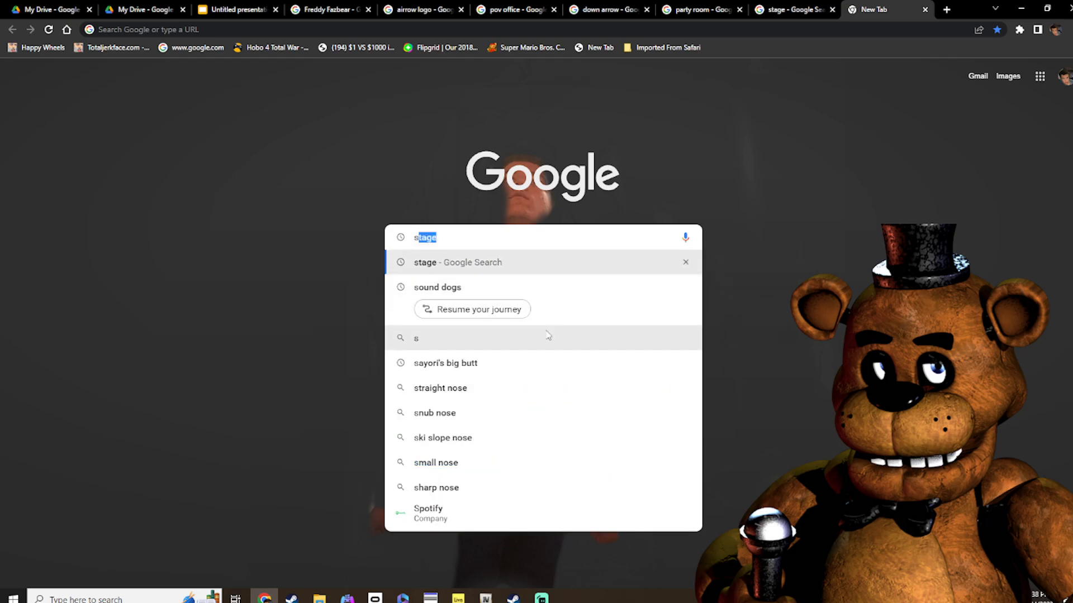
pyautogui.press('BackSpace')
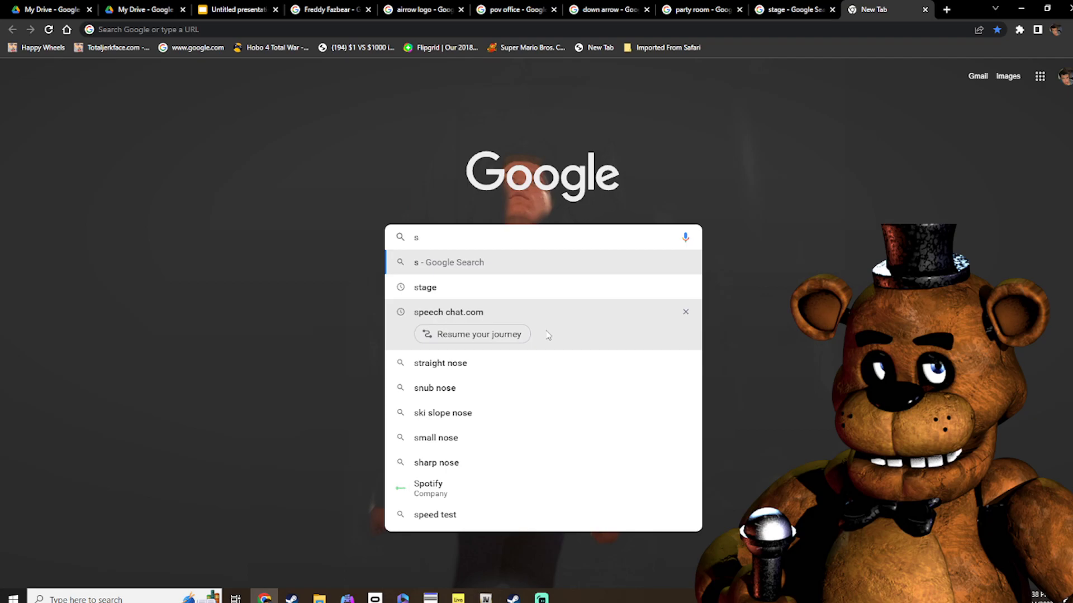
pyautogui.write('q')
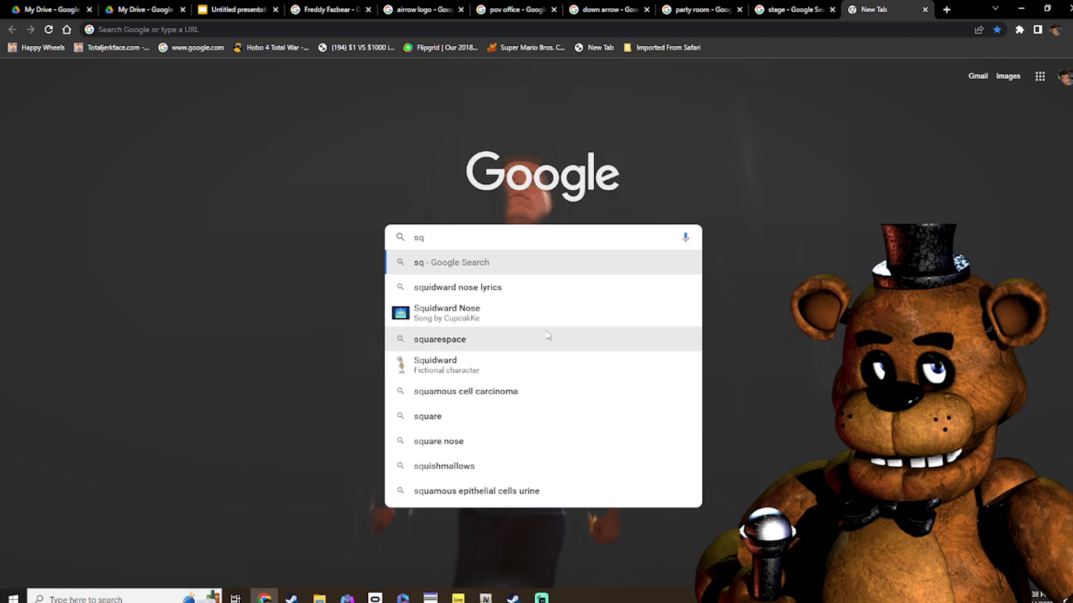
pyautogui.click(507, 411)
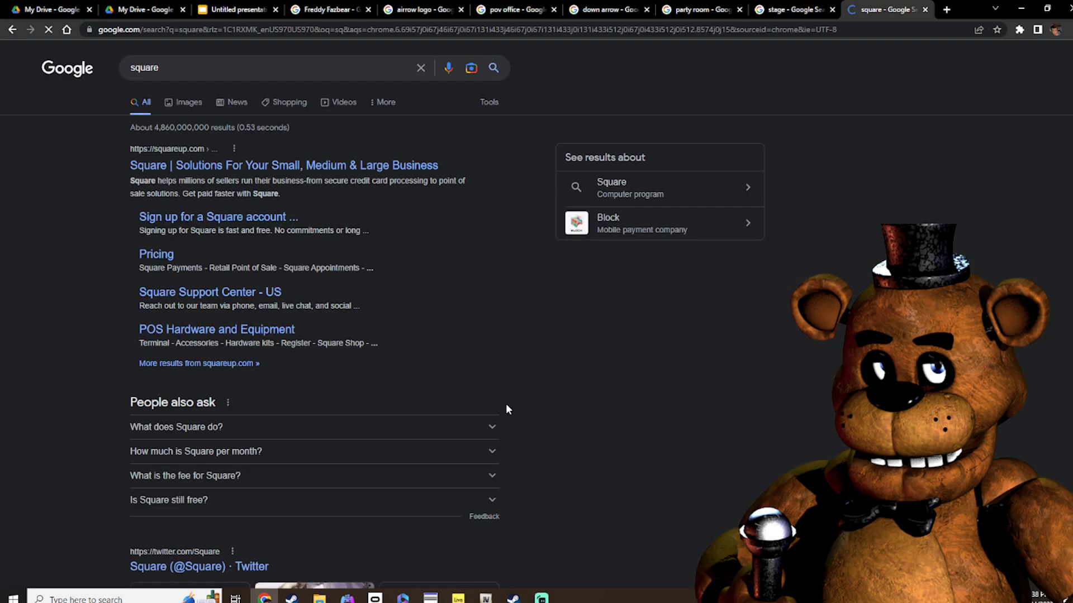
pyautogui.click(182, 106)
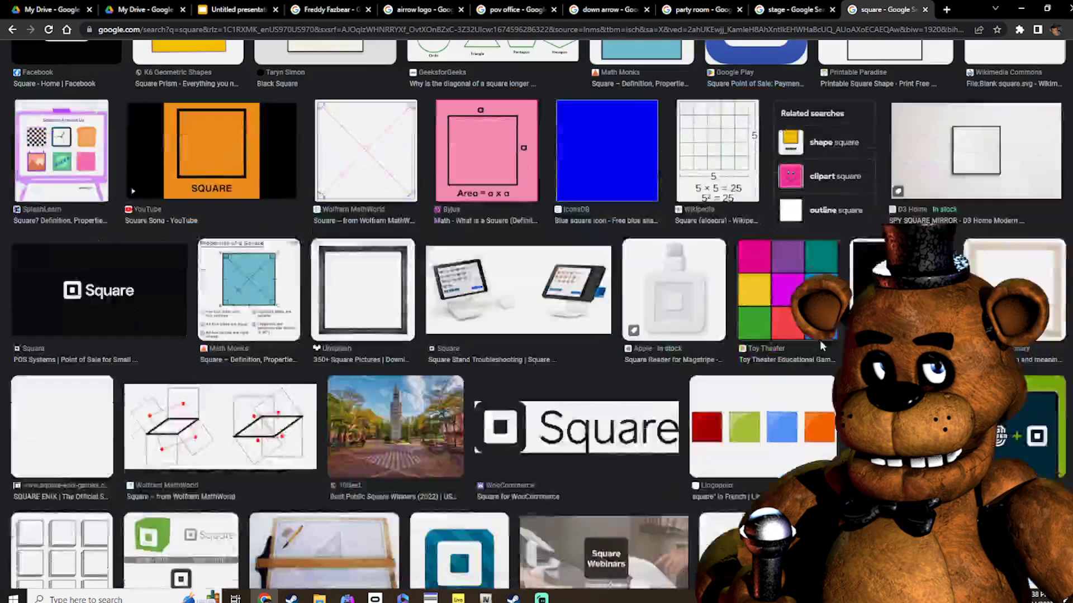
# Find the blue Square Point of Sale icon from Google Play in the results and insert it on slide 8
pyautogui.scroll(-6, 820, 340)
pyautogui.scroll(5, 766, 300)
pyautogui.click(766, 300)
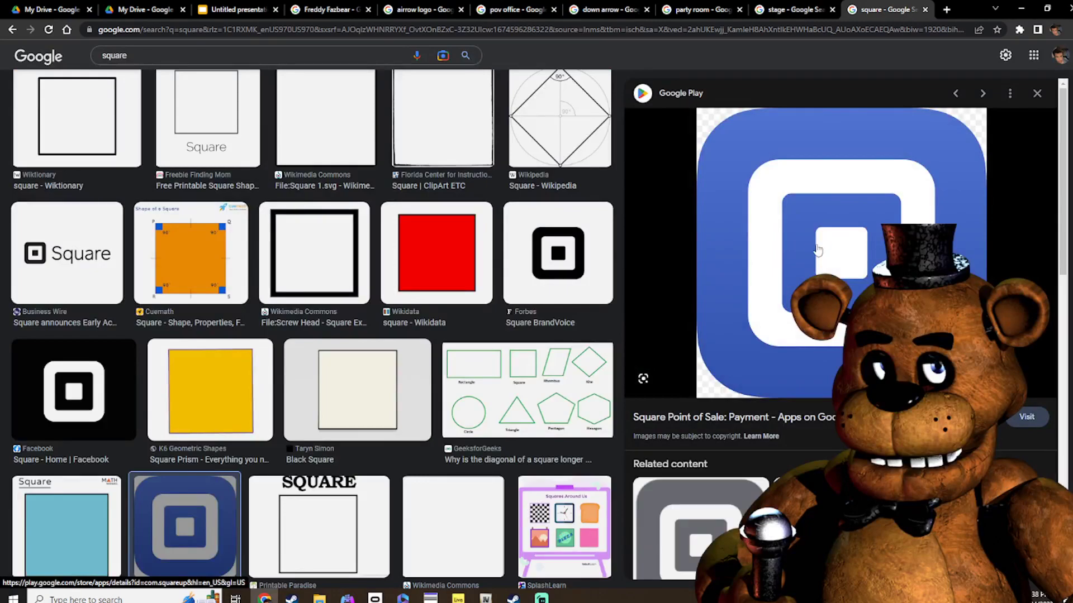
pyautogui.moveTo(826, 251); pyautogui.dragTo(283, 263)
# Shrink the blue square icon to about 0.8 inch and place it on the stage to the right of Freddy's head
pyautogui.moveTo(628, 124); pyautogui.dragTo(435, 412)
pyautogui.moveTo(375, 476); pyautogui.dragTo(744, 208)
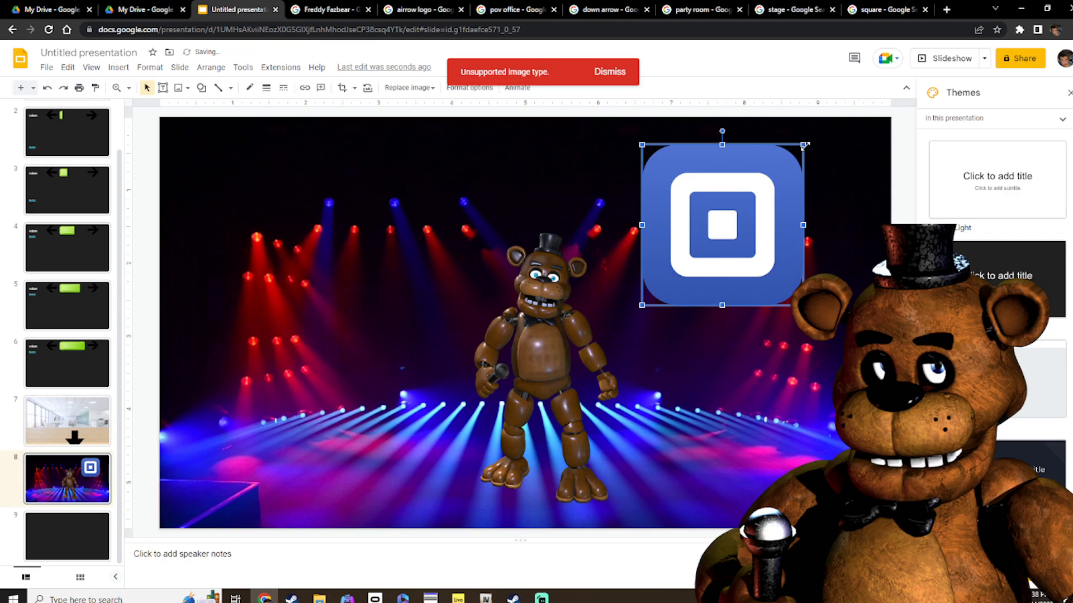
pyautogui.moveTo(805, 146); pyautogui.dragTo(703, 245)
pyautogui.moveTo(676, 295)
pyautogui.mouseDown()
pyautogui.moveTo(723, 242)
pyautogui.moveTo(714, 237)
pyautogui.moveTo(681, 291)
pyautogui.mouseUp()
# Duplicate the blue square icon and place the copy level with the original, a short gap to its right
pyautogui.rightClick(685, 281)
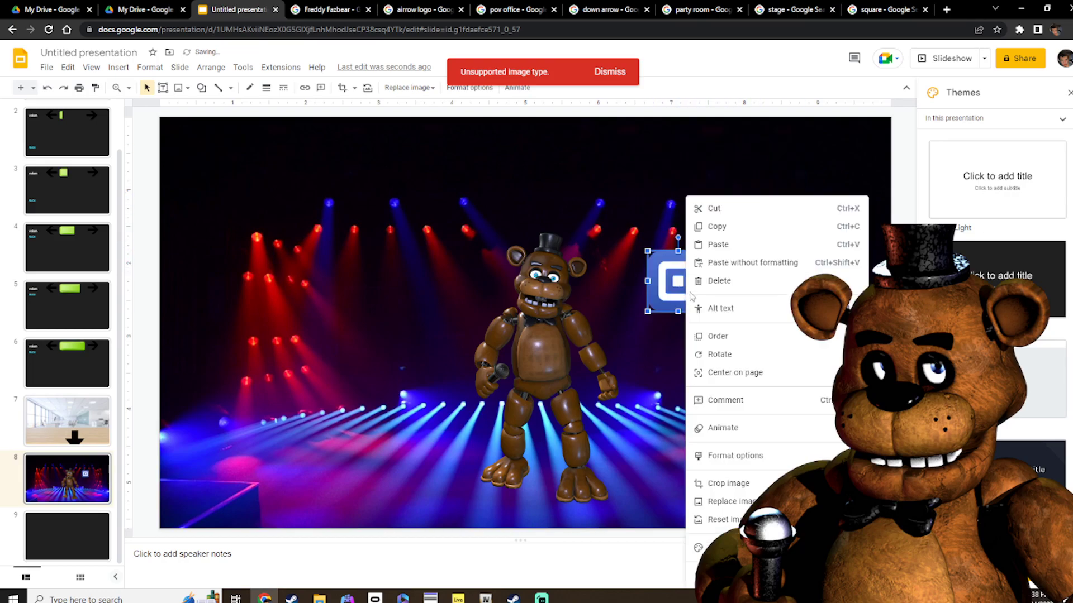
pyautogui.click(675, 281)
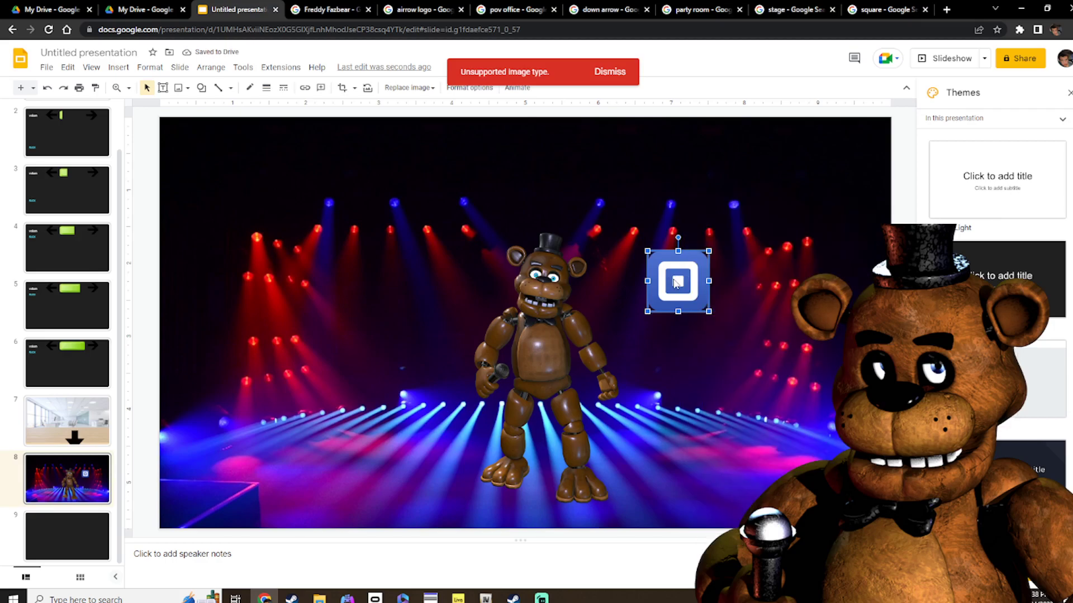
pyautogui.hotkey('ctrl', 'd')
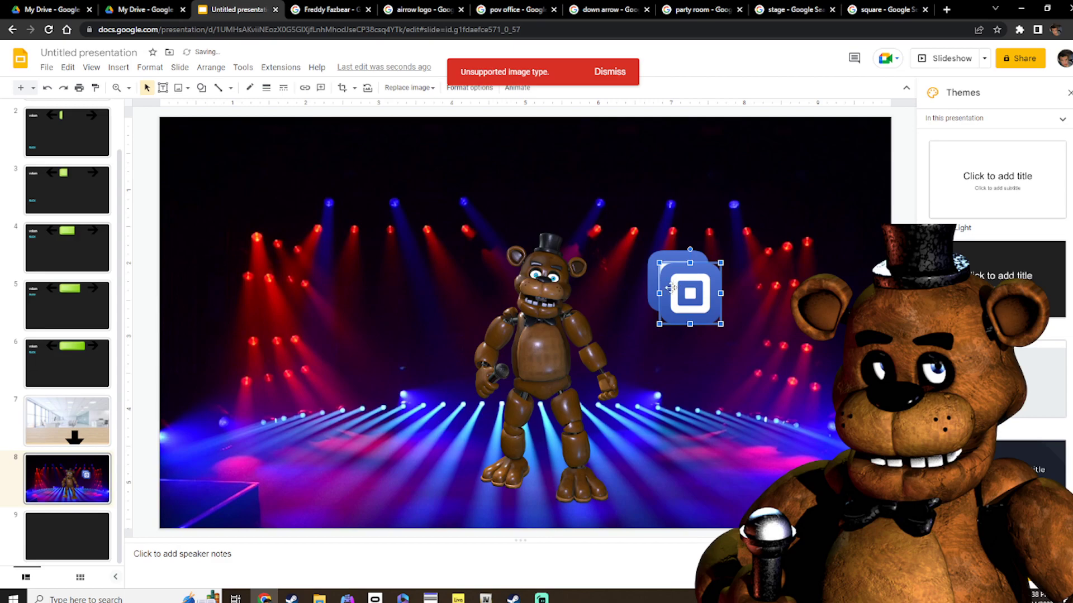
pyautogui.moveTo(674, 283); pyautogui.dragTo(765, 300)
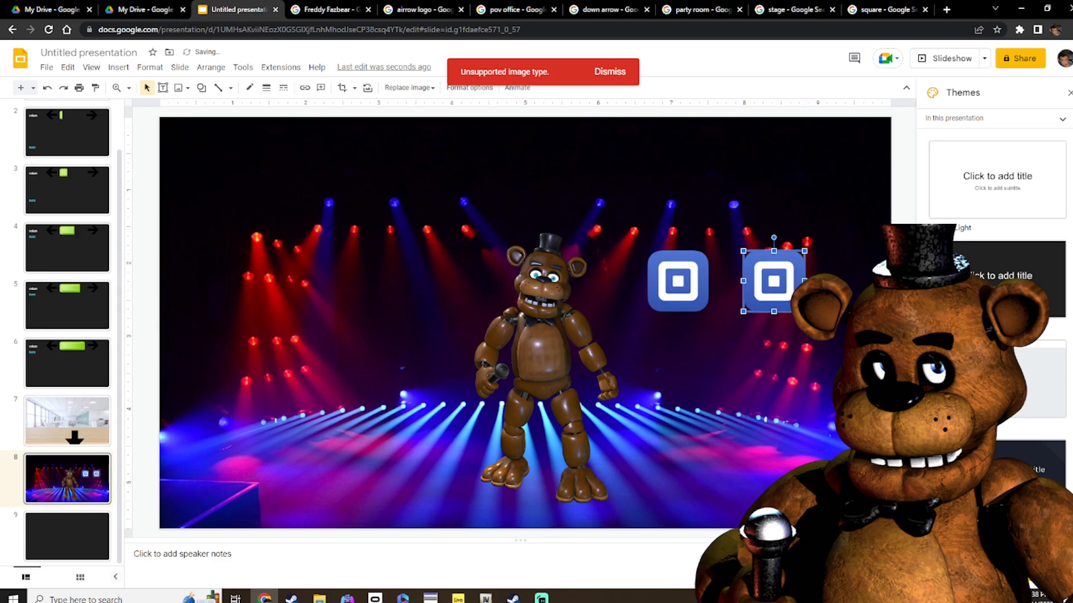
pyautogui.click(827, 335)
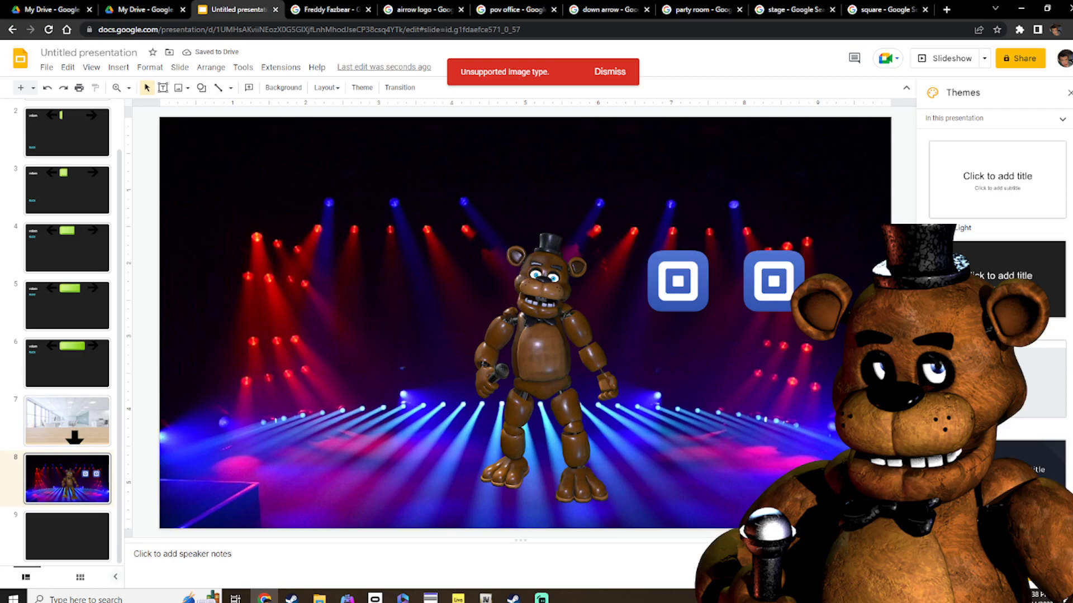
pyautogui.click(669, 286)
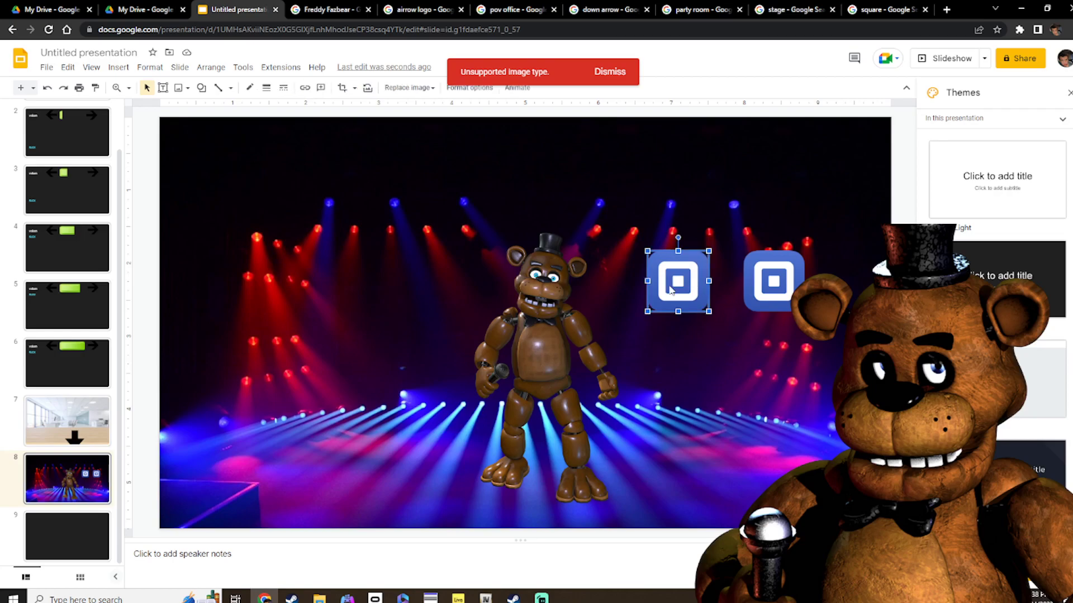
# Add two more copies of the blue square icon beneath the existing pair on the stage slide, forming a two-by-two grid
pyautogui.rightClick(670, 288)
pyautogui.click(664, 294)
pyautogui.hotkey('ctrl', 'd')
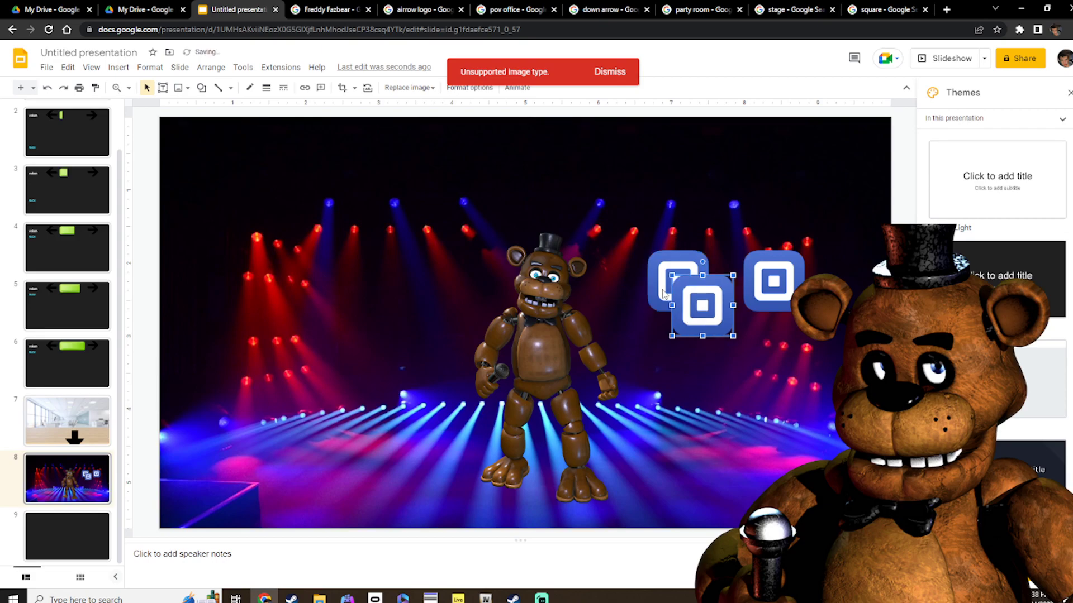
pyautogui.moveTo(714, 312); pyautogui.dragTo(691, 370)
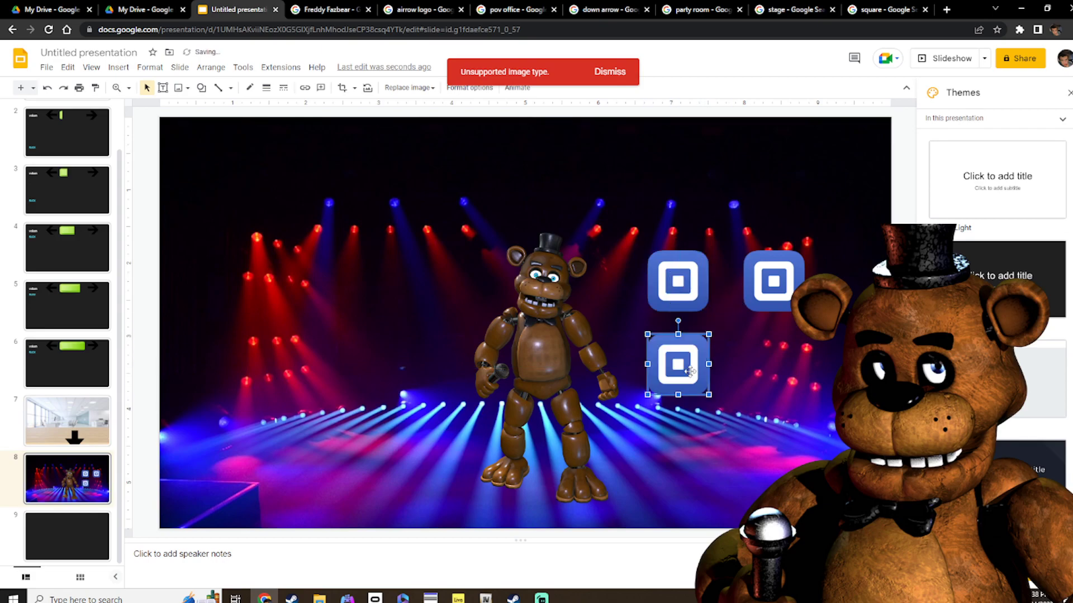
pyautogui.hotkey('ctrl', 'v')
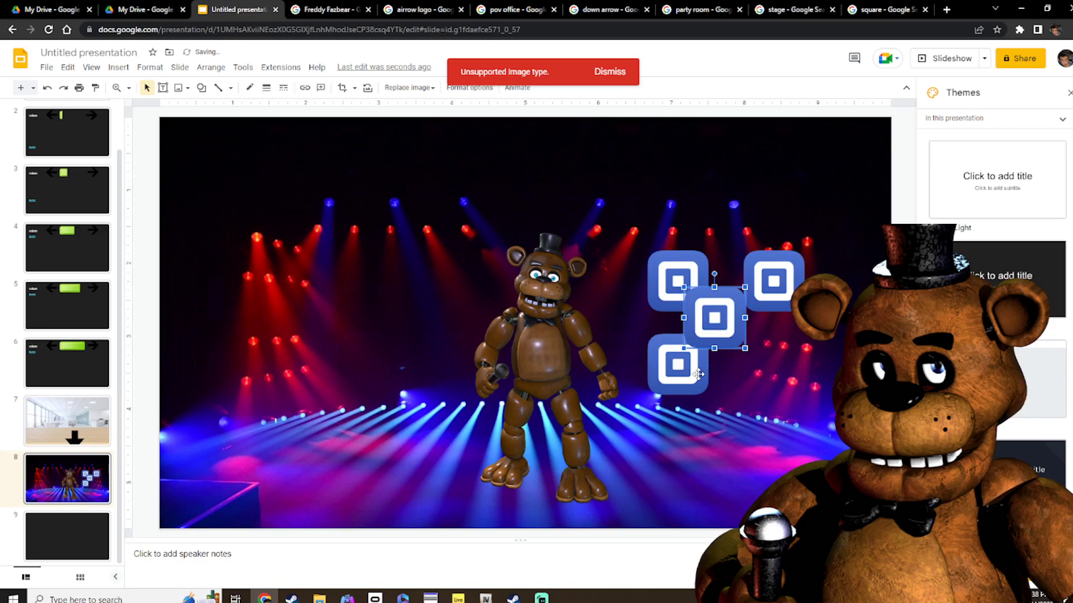
pyautogui.moveTo(716, 327); pyautogui.dragTo(781, 374)
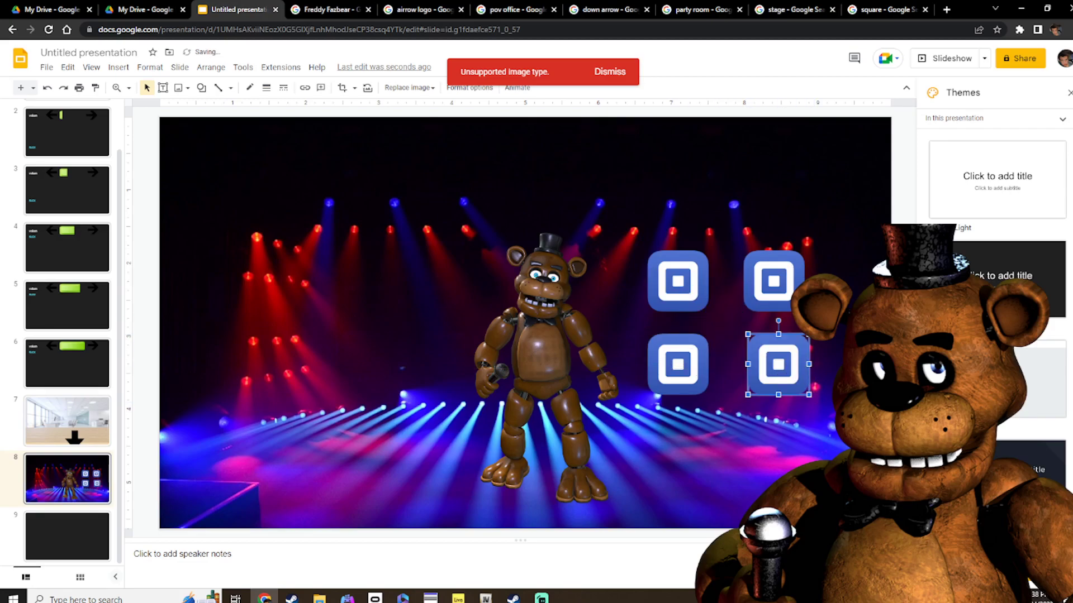
pyautogui.click(813, 382)
pyautogui.click(903, 382)
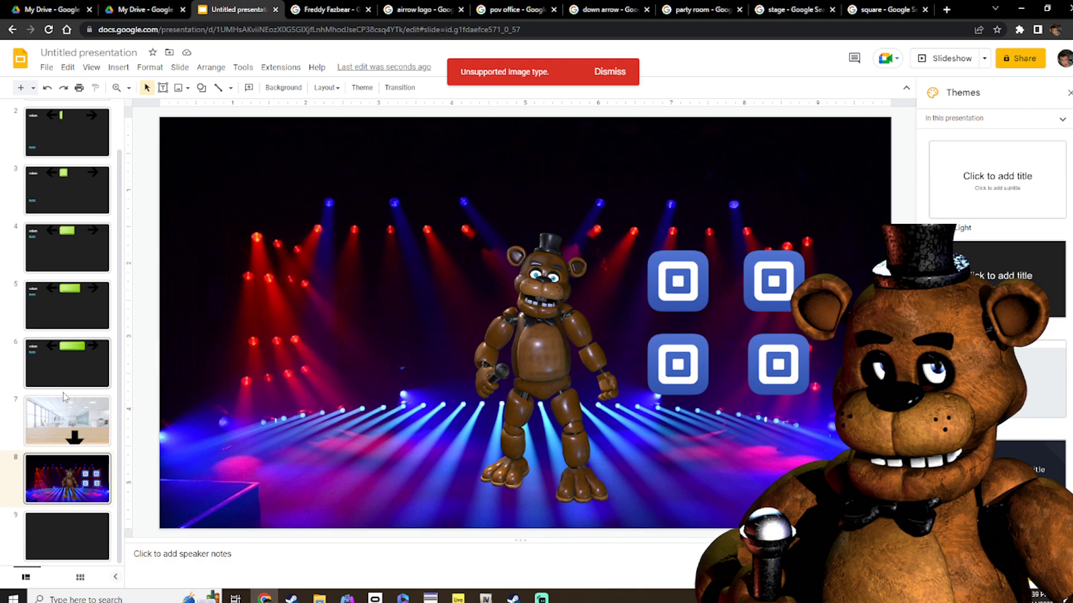
# Insert the City of Blue Springs party room photo with the yellow wall from the open image search on slide 9
pyautogui.click(76, 407)
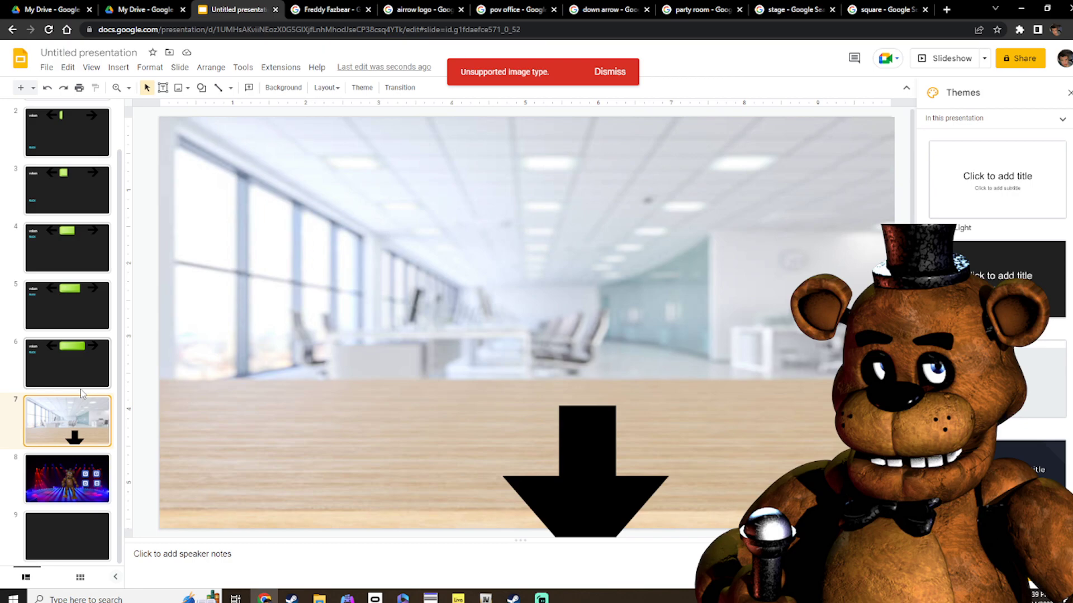
pyautogui.click(52, 481)
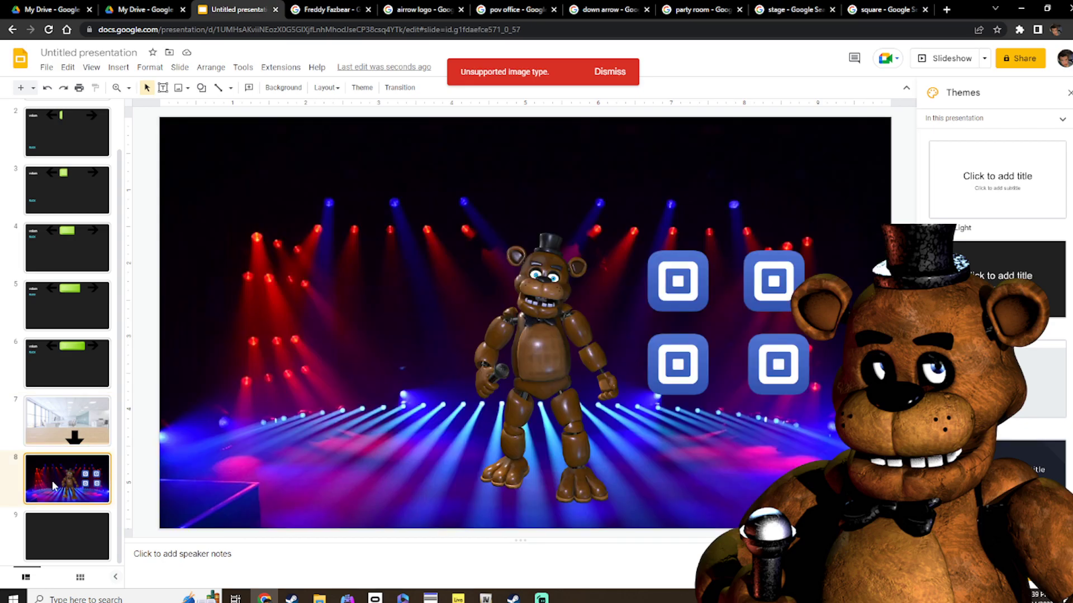
pyautogui.click(55, 536)
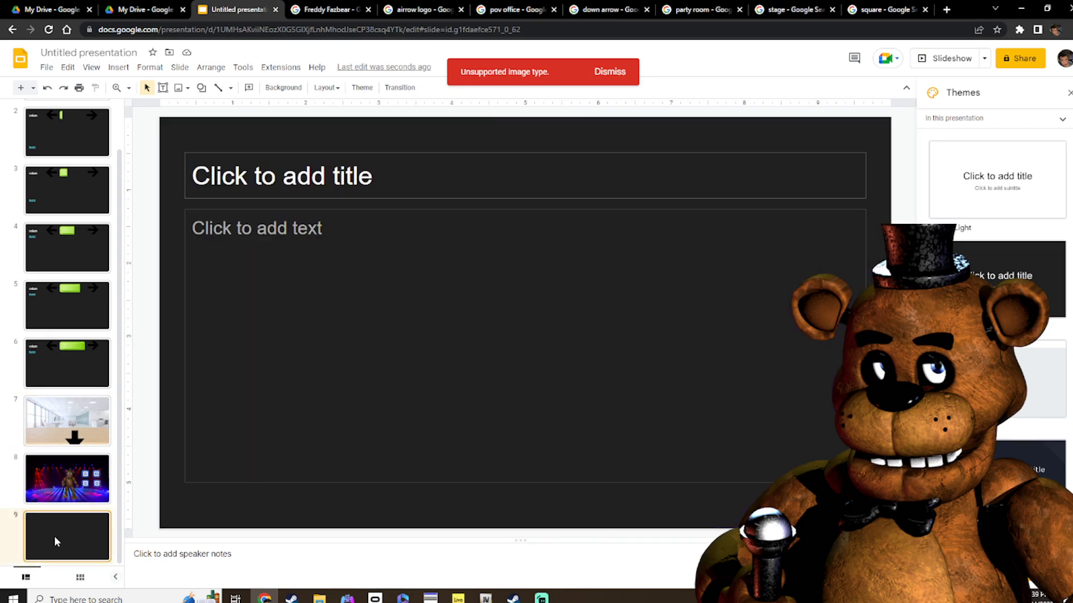
pyautogui.click(67, 498)
pyautogui.click(91, 525)
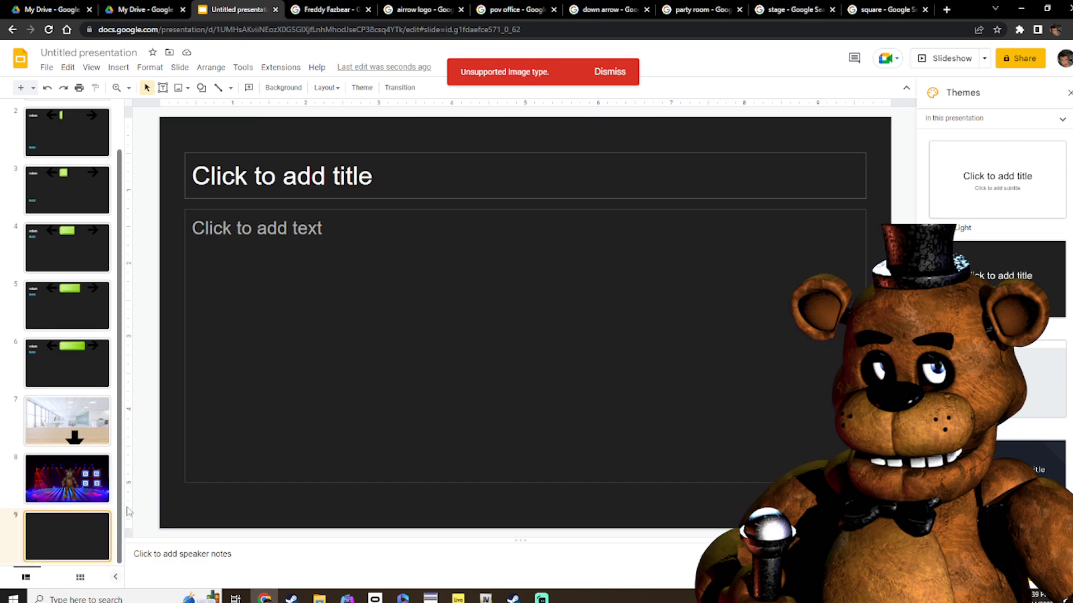
pyautogui.click(715, 13)
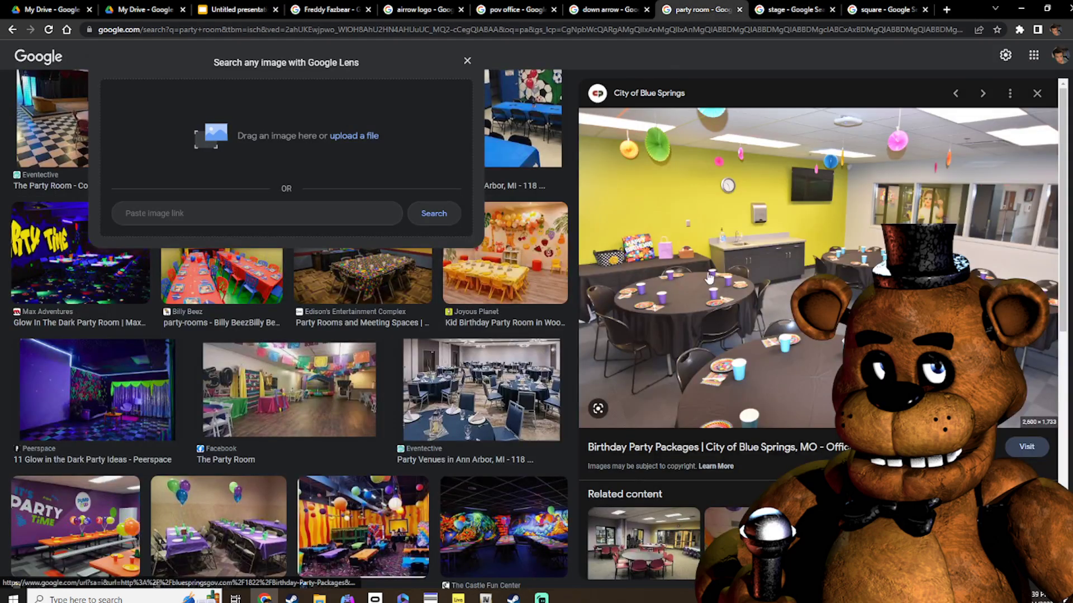
pyautogui.click(331, 10)
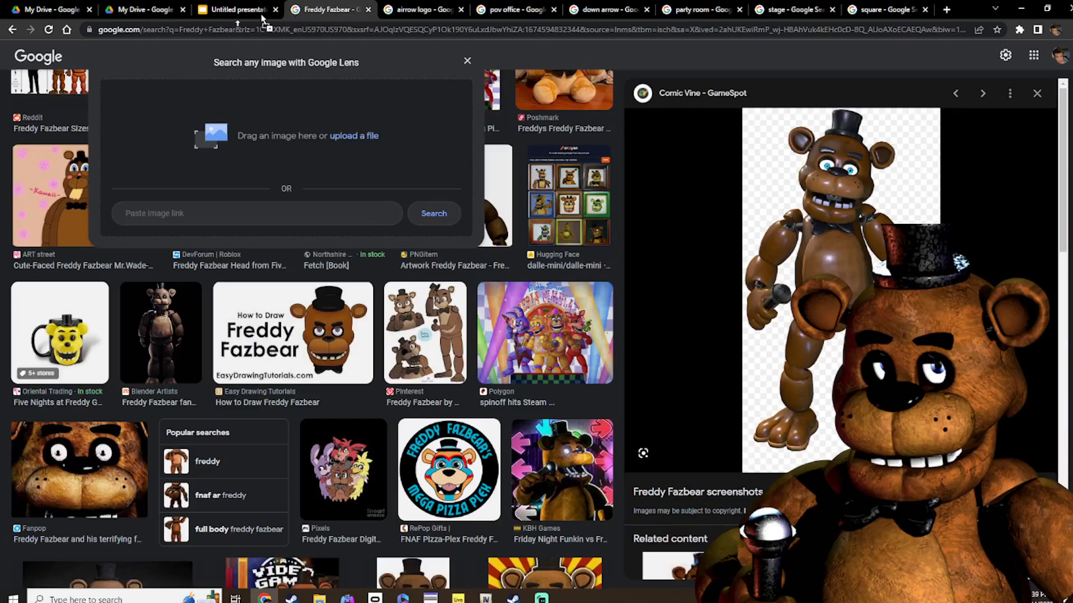
pyautogui.moveTo(263, 16); pyautogui.dragTo(477, 290)
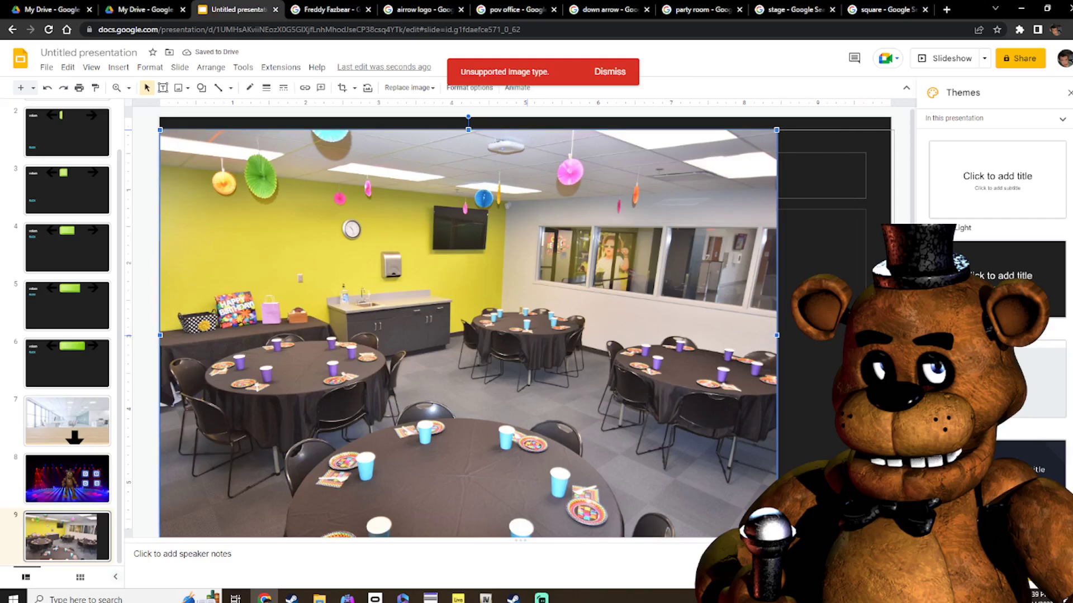
# Stretch the party room photo to the full slide width and up to the slide's upper edge
pyautogui.moveTo(776, 335); pyautogui.dragTo(890, 335)
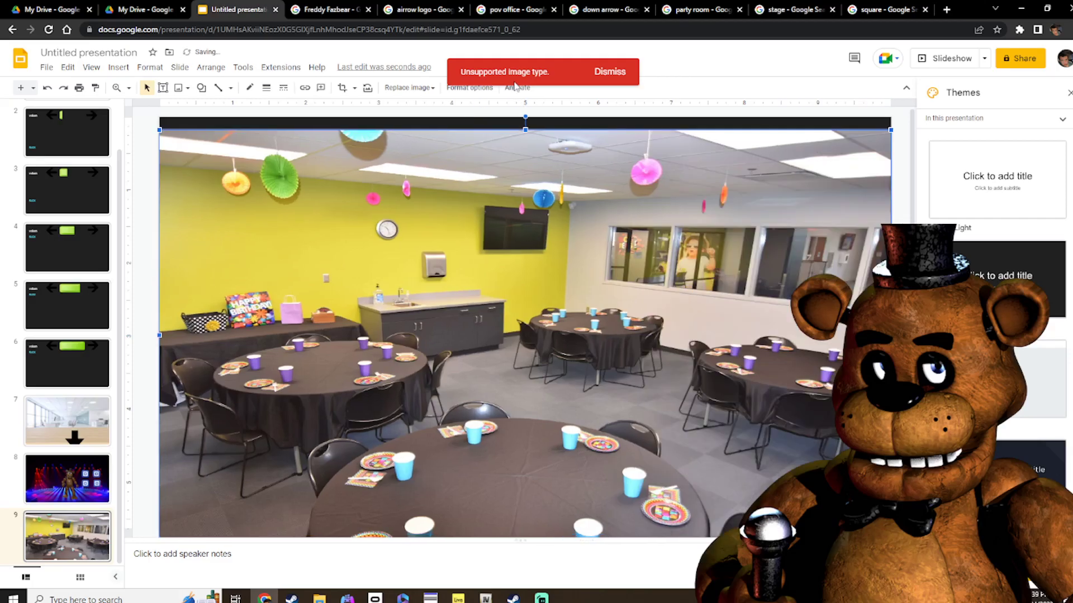
pyautogui.moveTo(524, 129); pyautogui.dragTo(526, 116)
pyautogui.click(150, 267)
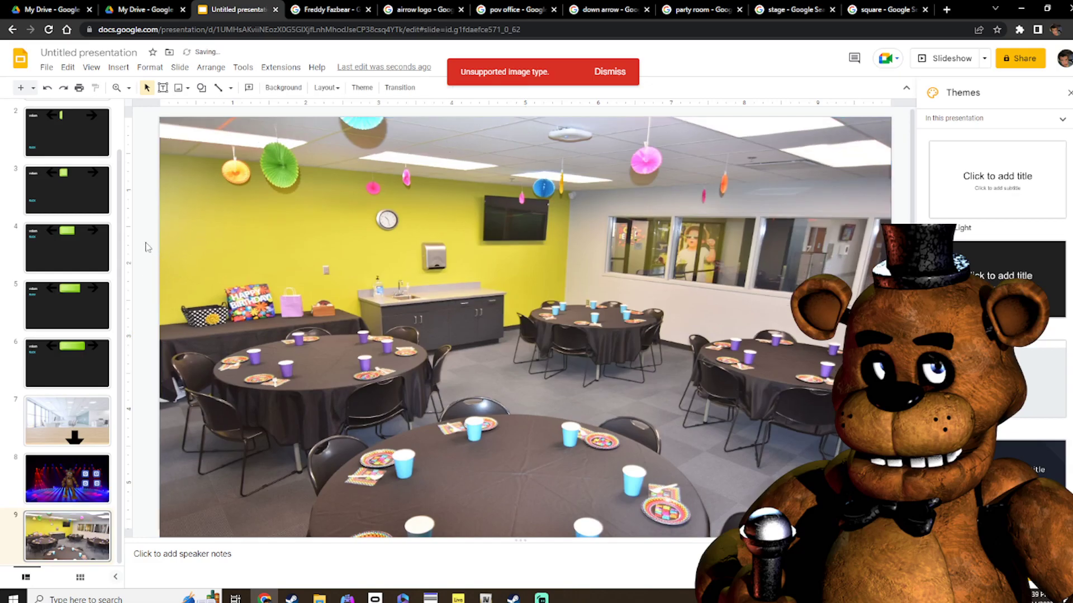
pyautogui.click(337, 10)
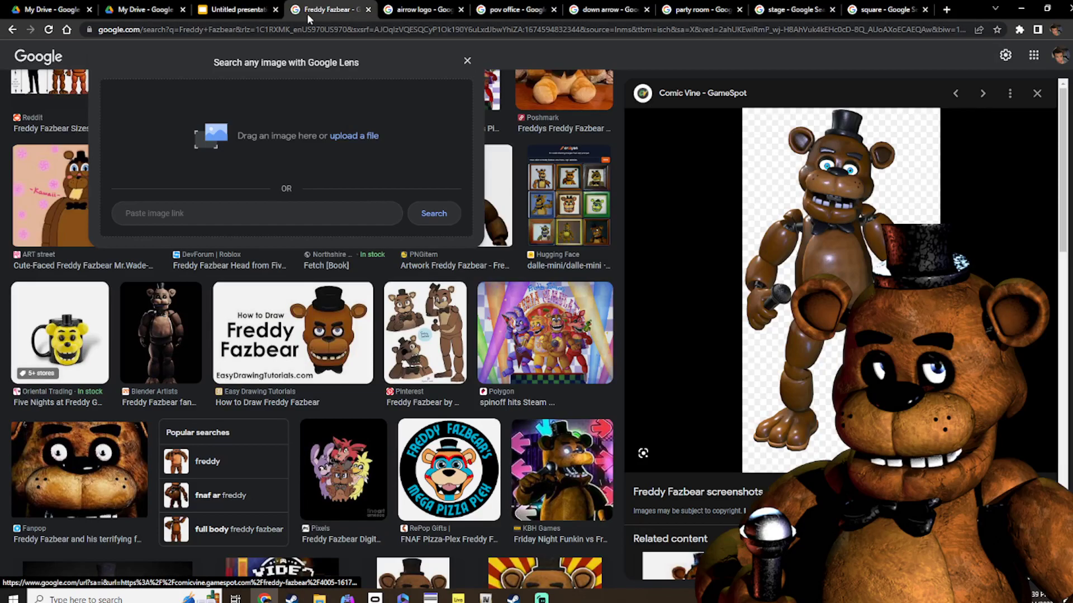
pyautogui.click(237, 9)
pyautogui.click(145, 11)
pyautogui.click(237, 10)
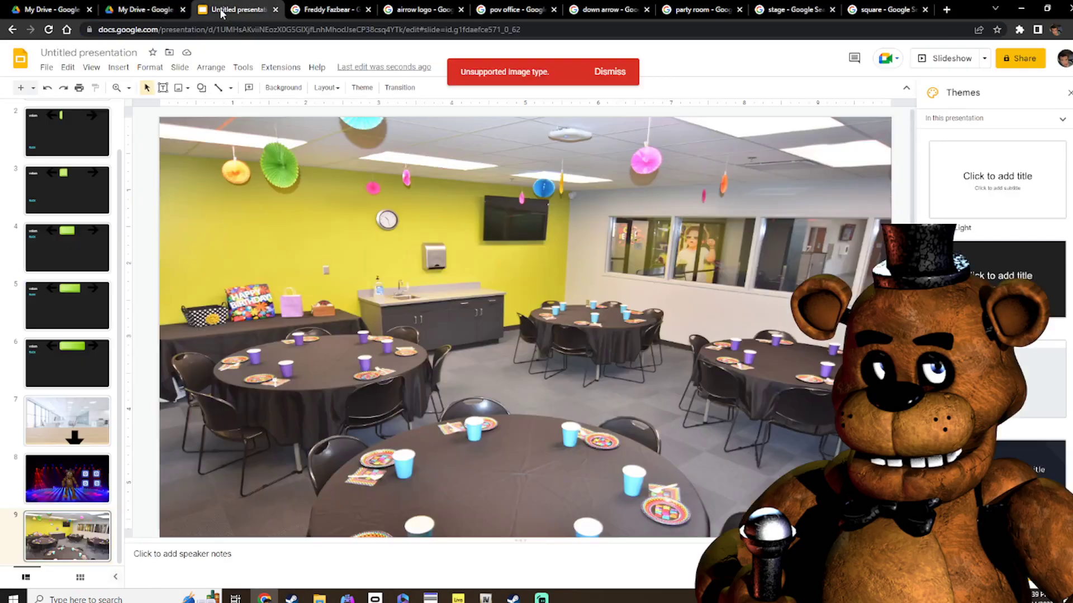
pyautogui.click(325, 283)
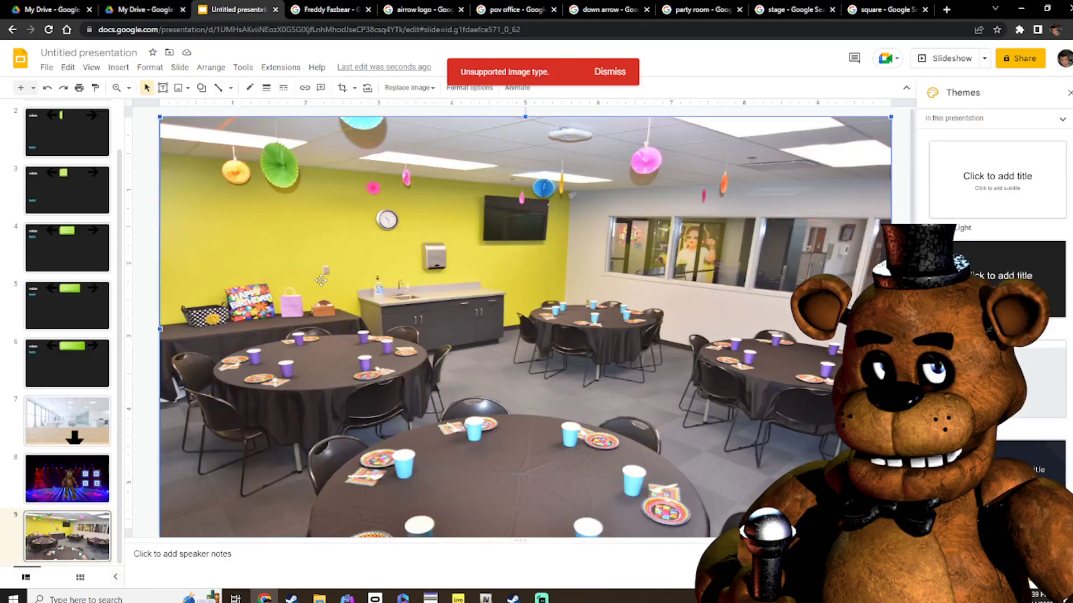
# Paste the blue square icon twice on the party room slide and place the two side by side over the windows
pyautogui.click(72, 479)
pyautogui.click(34, 538)
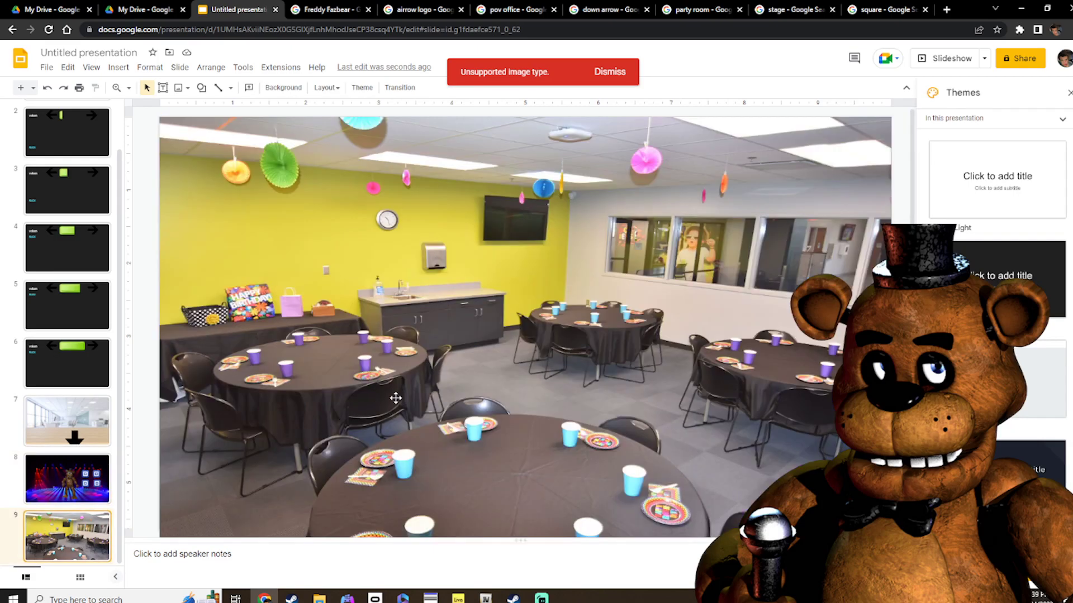
pyautogui.hotkey('ctrl', 'v')
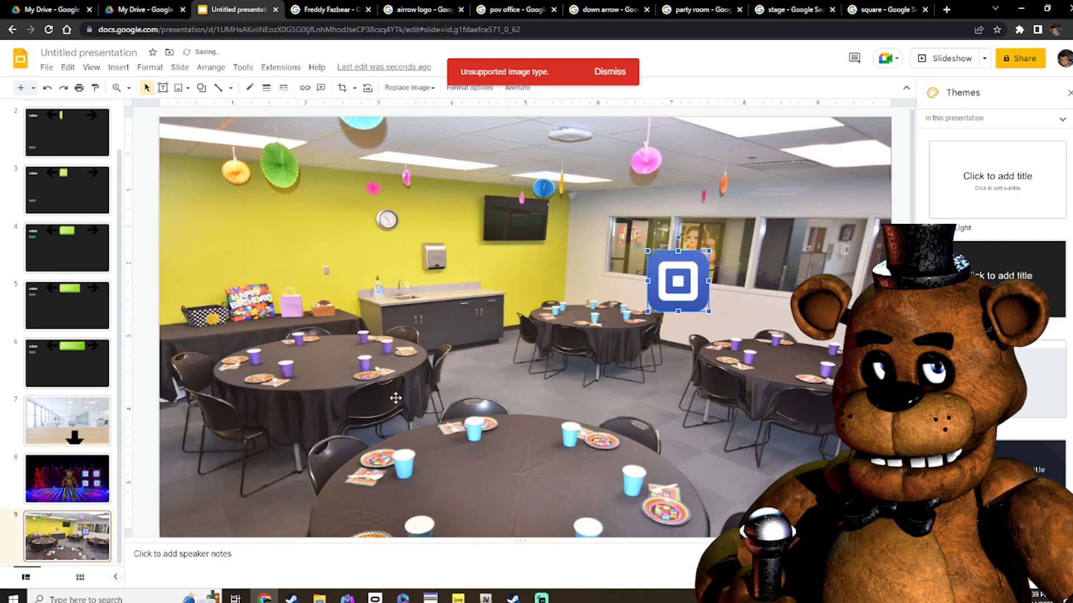
pyautogui.moveTo(688, 307); pyautogui.dragTo(790, 276)
# Paste two more blue square icons on the party room slide and place them below the upper pair as a second row
pyautogui.hotkey('ctrl', 'v')
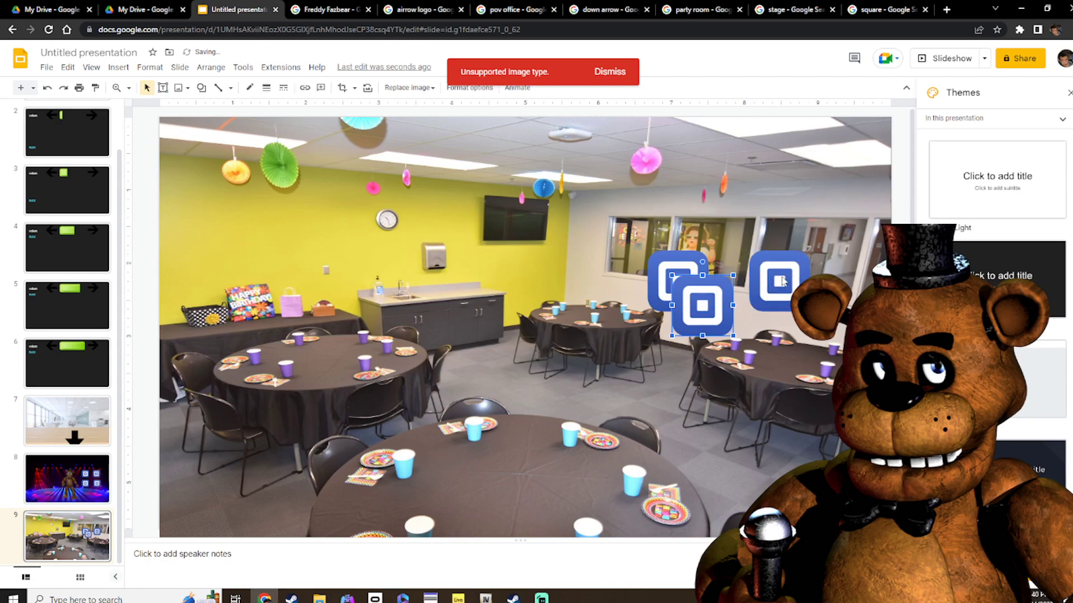
pyautogui.moveTo(717, 315); pyautogui.dragTo(695, 363)
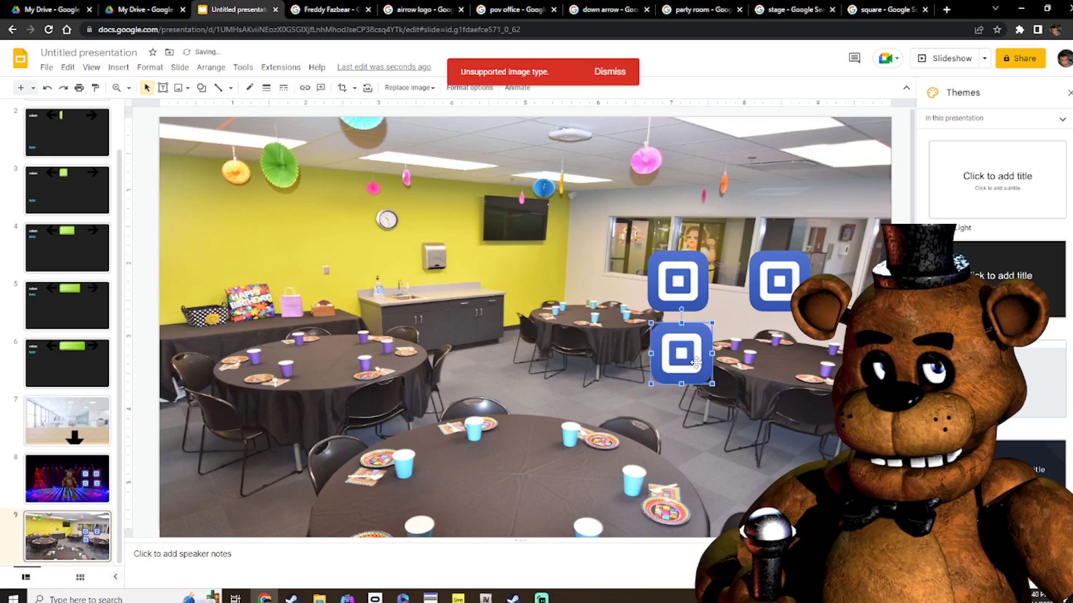
pyautogui.hotkey('ctrl', 'v')
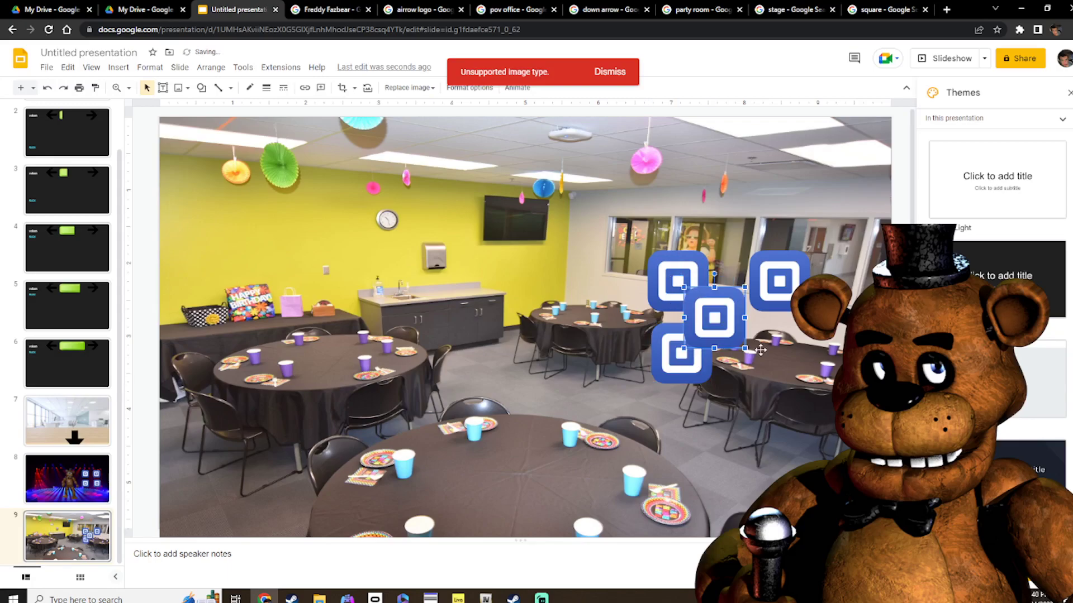
pyautogui.moveTo(705, 315); pyautogui.dragTo(771, 351)
pyautogui.click(819, 417)
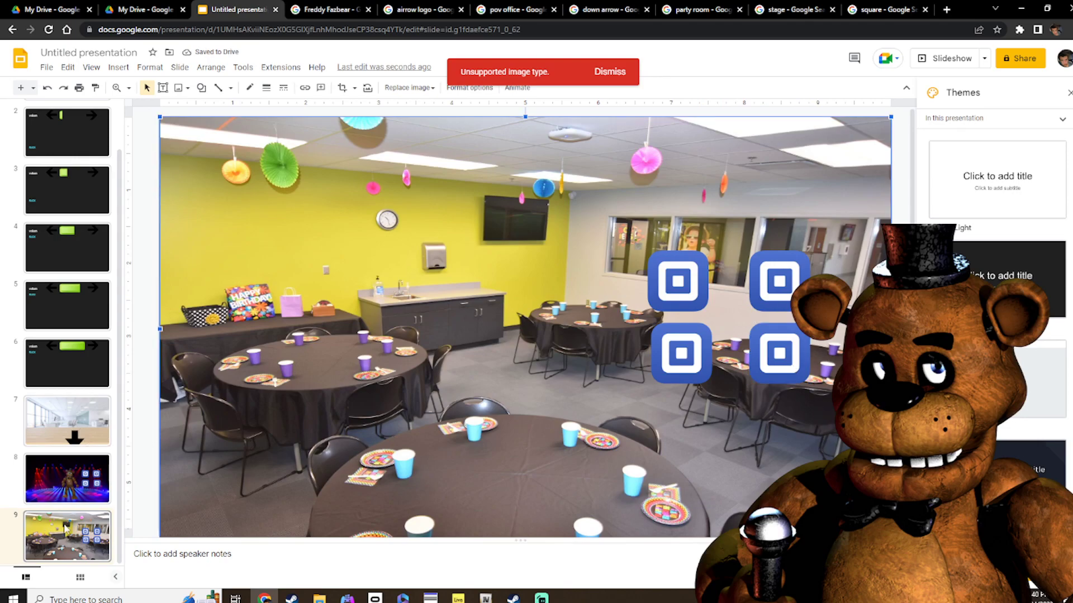
# Add two new blank slides after the party room slide
pyautogui.click(21, 88)
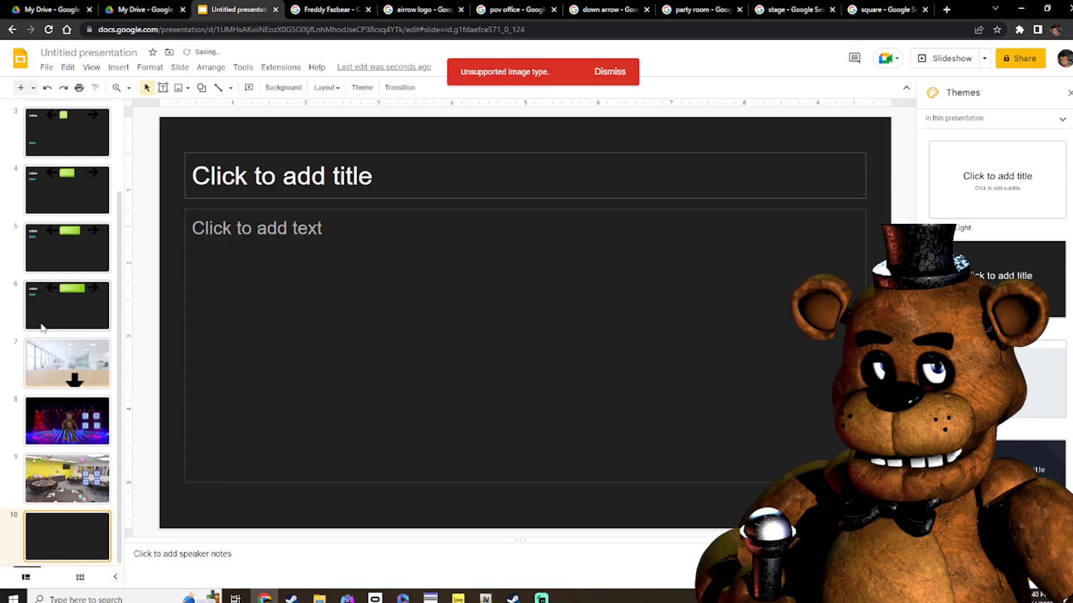
pyautogui.click(20, 89)
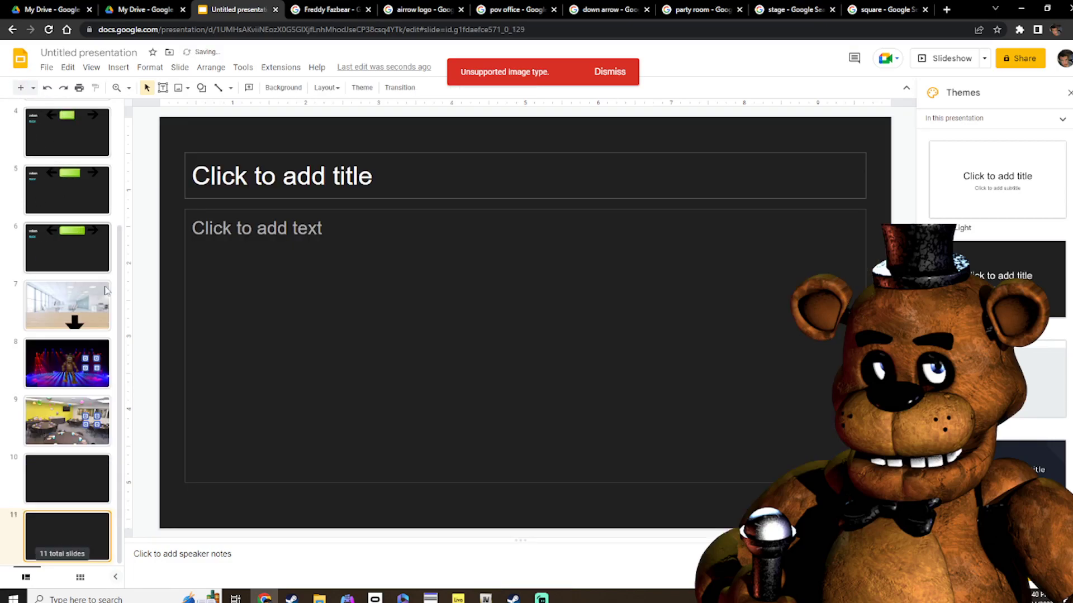
# Review the office, stage and party room slides against the new blank slides, ending on slide 10
pyautogui.click(47, 362)
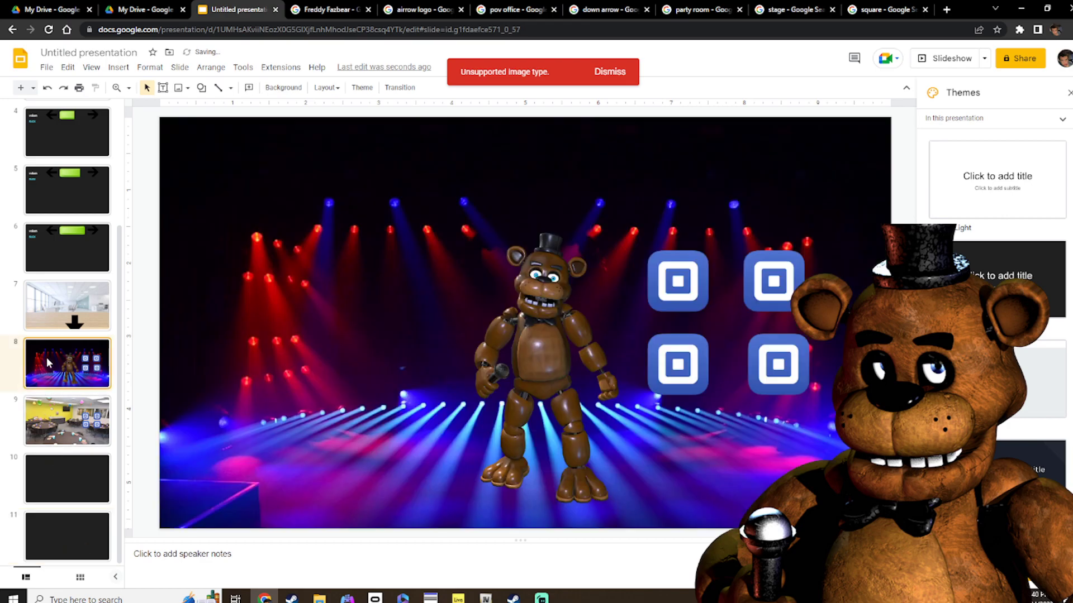
pyautogui.click(529, 395)
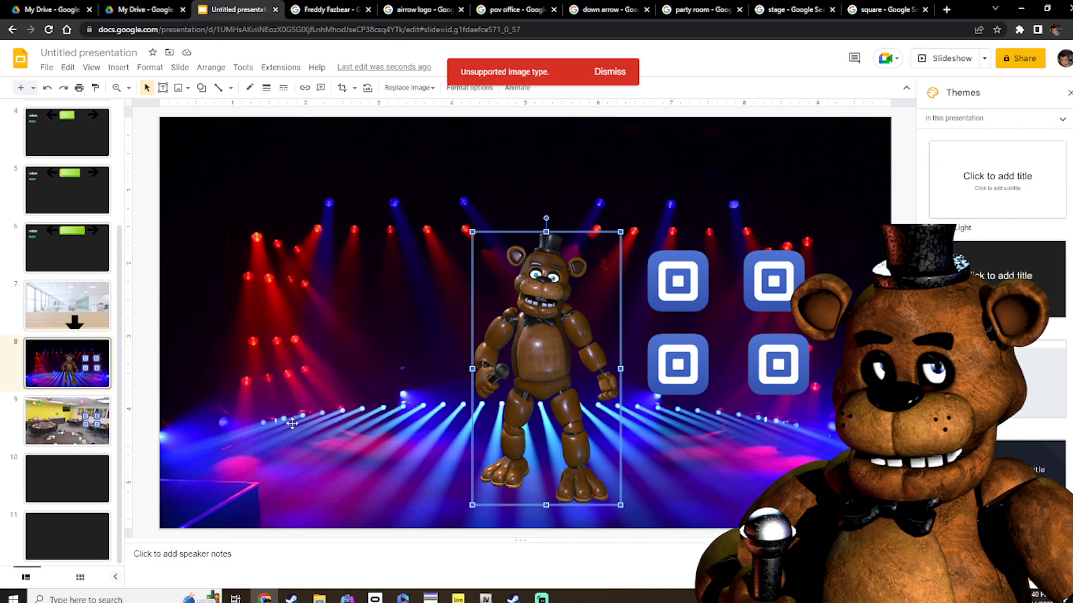
pyautogui.click(73, 484)
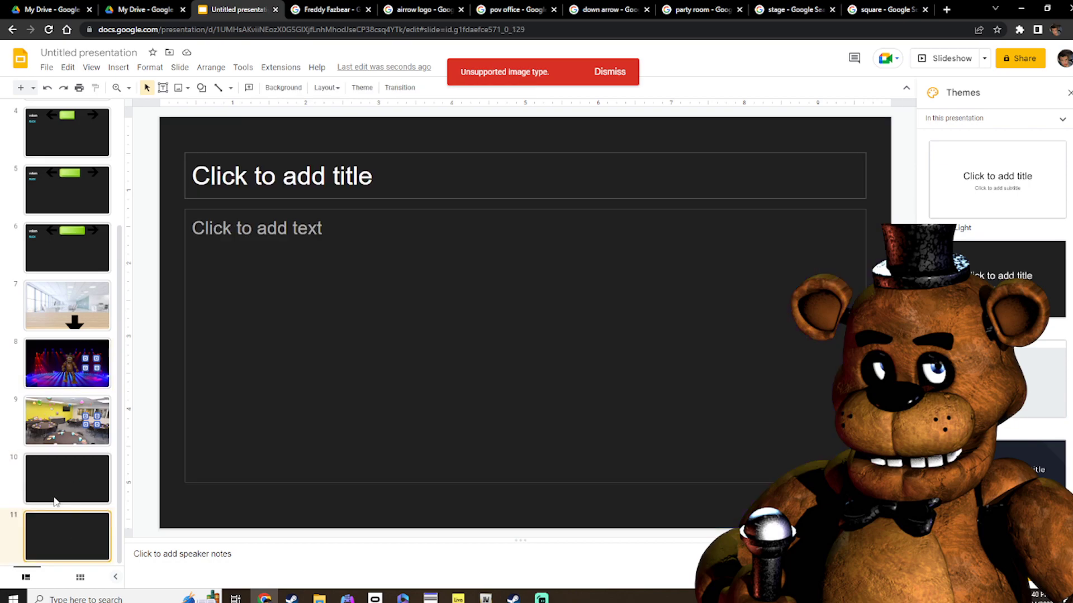
pyautogui.click(49, 314)
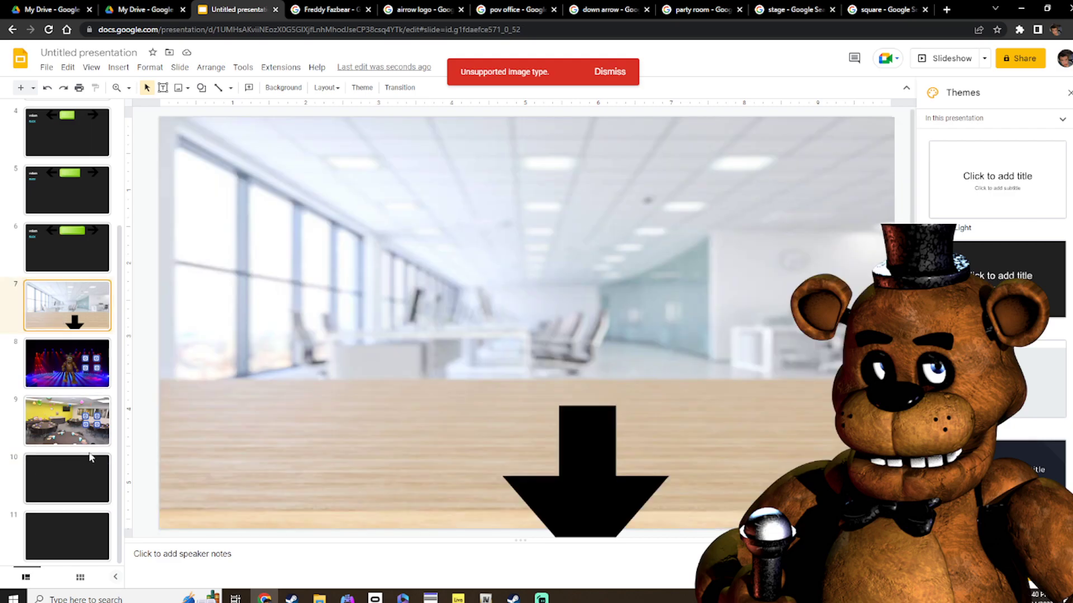
pyautogui.click(542, 481)
pyautogui.click(105, 435)
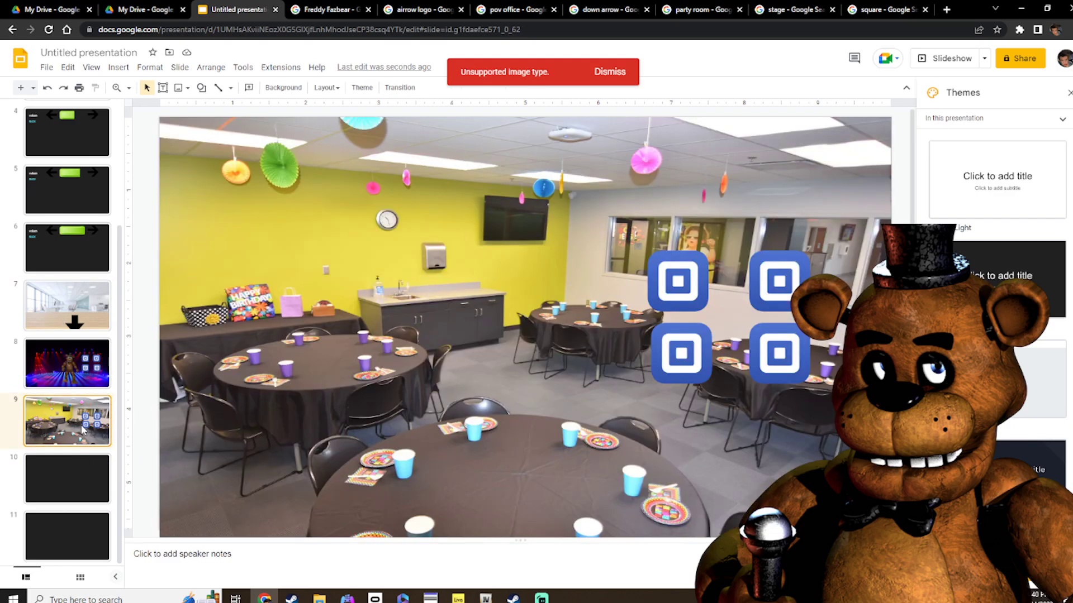
pyautogui.click(61, 472)
pyautogui.click(45, 323)
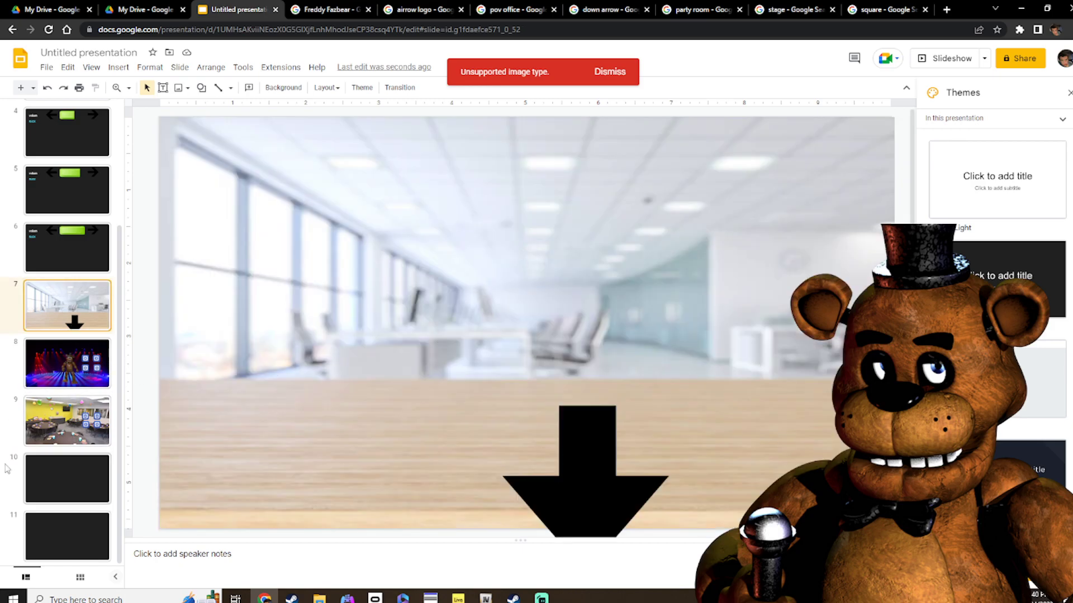
pyautogui.click(72, 464)
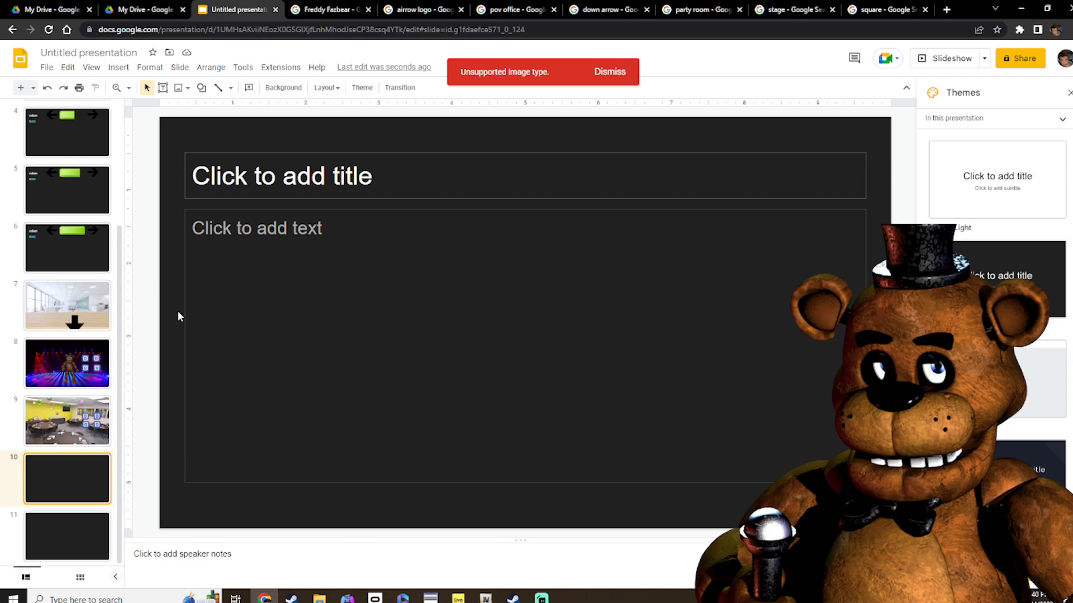
pyautogui.click(56, 441)
pyautogui.click(59, 465)
pyautogui.click(64, 428)
pyautogui.click(57, 477)
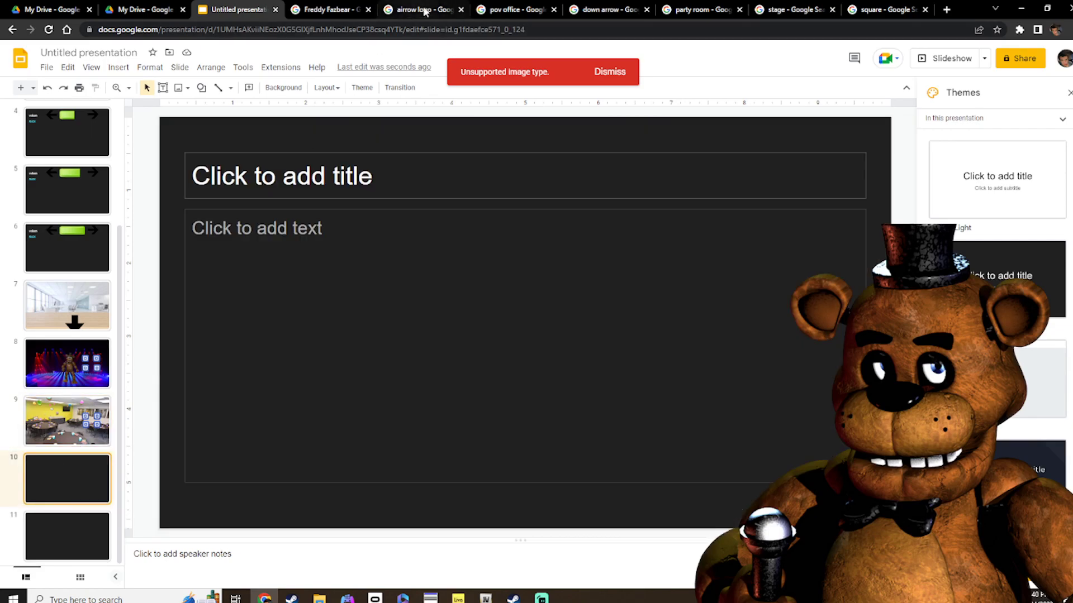
# Run a Google image search for "kitchen" in a new browser tab
pyautogui.click(506, 10)
pyautogui.click(572, 11)
pyautogui.click(684, 10)
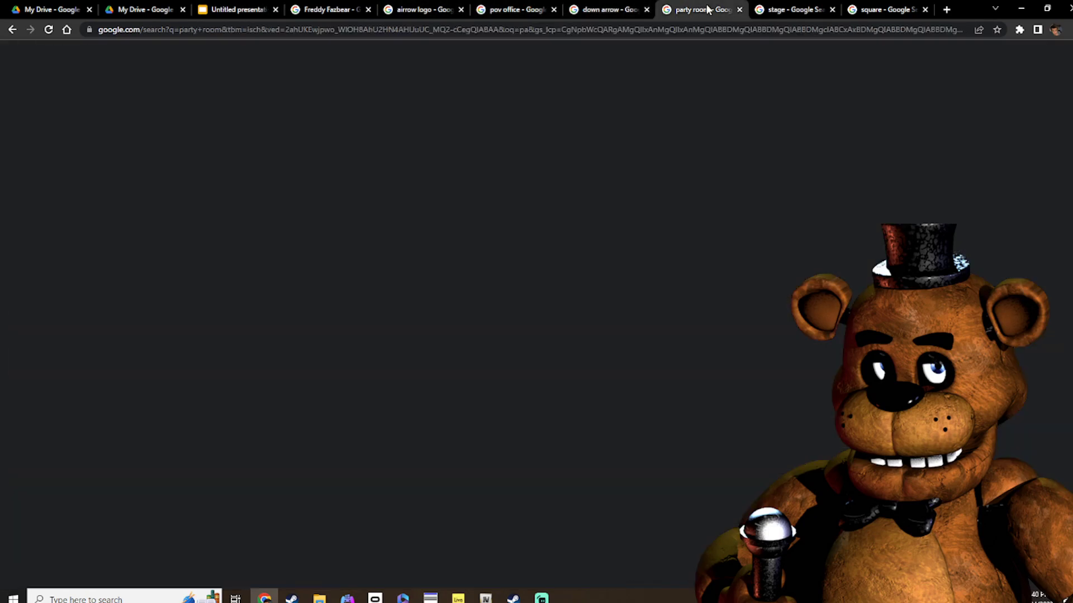
pyautogui.click(788, 9)
pyautogui.click(946, 10)
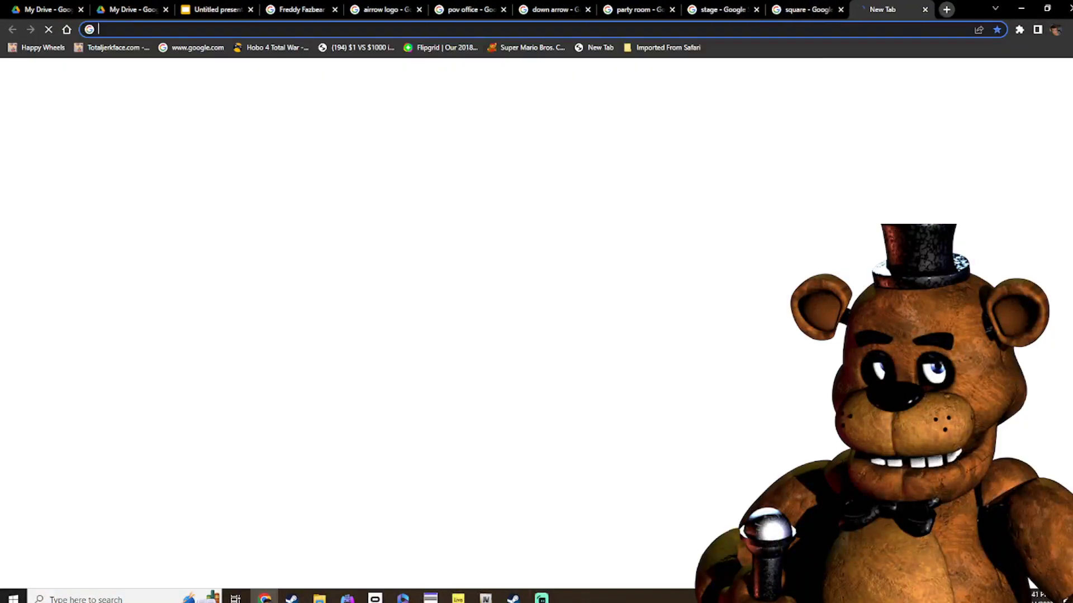
pyautogui.click(469, 230)
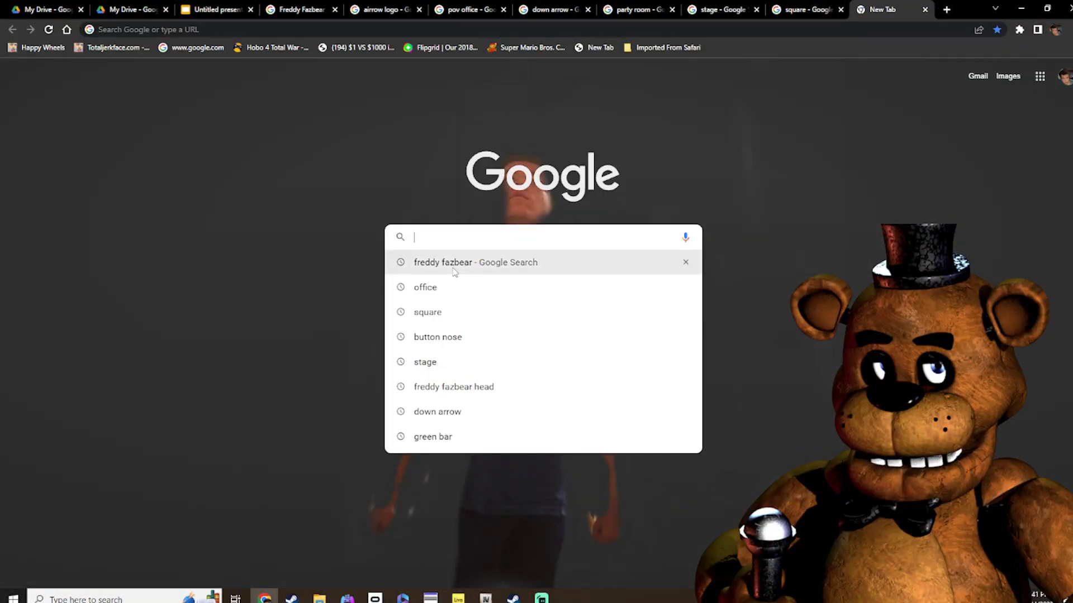
pyautogui.write('k')
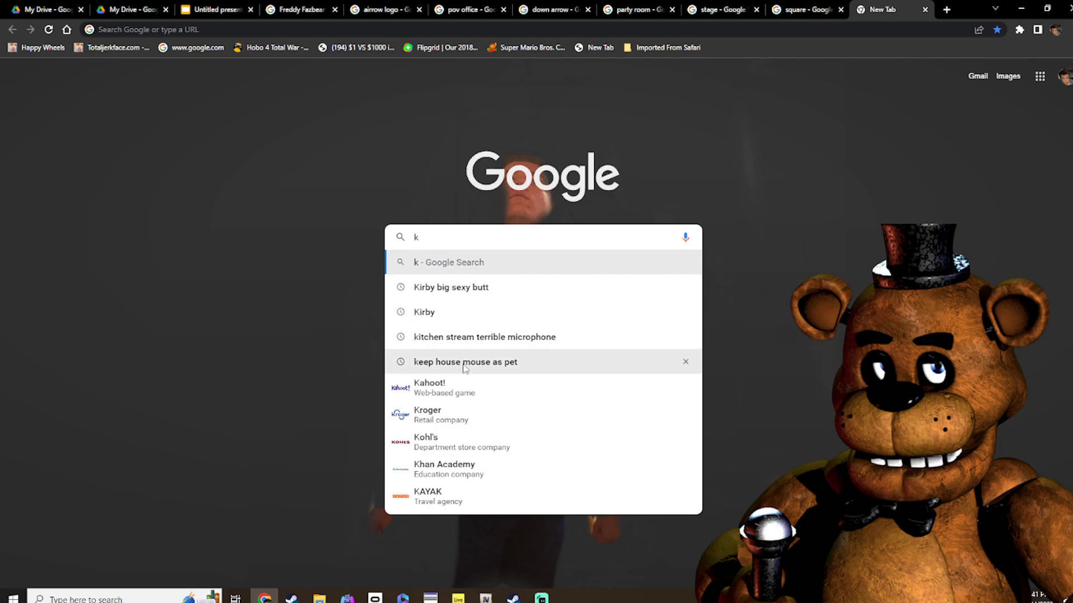
pyautogui.click(452, 337)
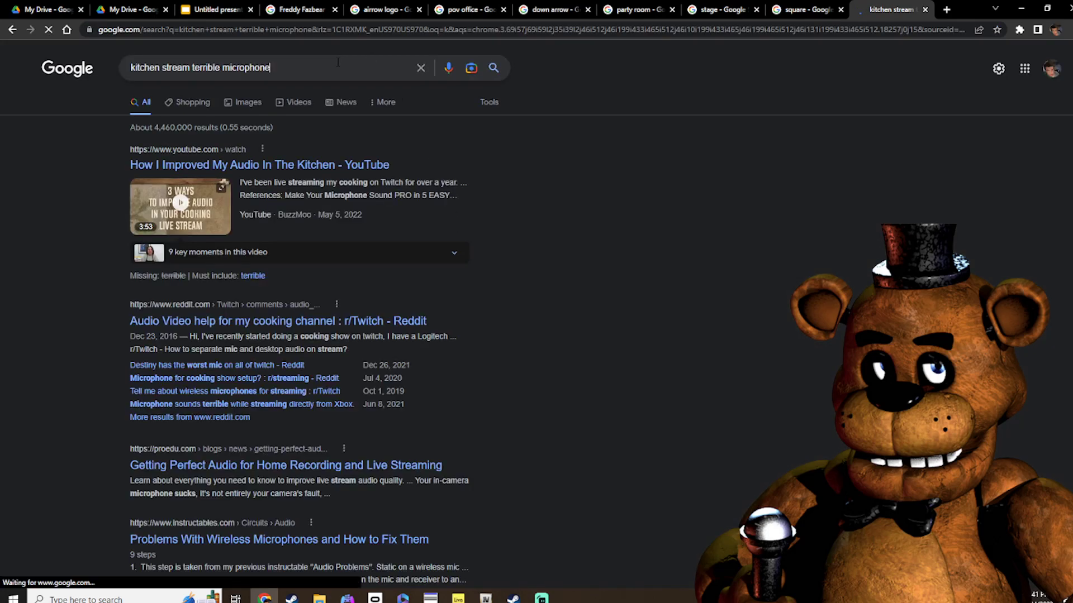
pyautogui.moveTo(354, 62); pyautogui.dragTo(163, 72)
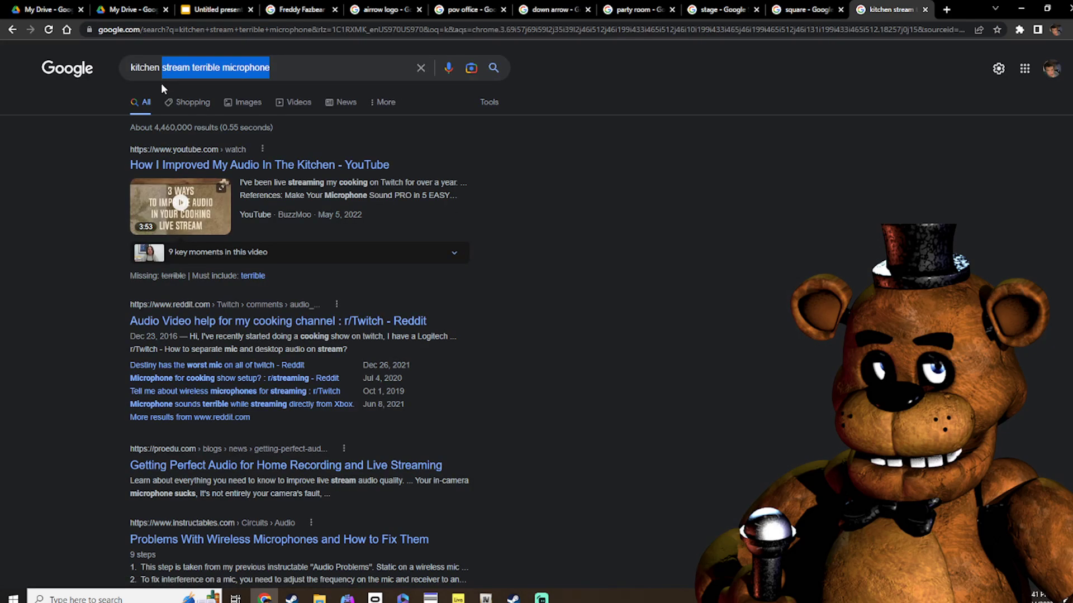
pyautogui.press('BackSpace')
pyautogui.press('Return')
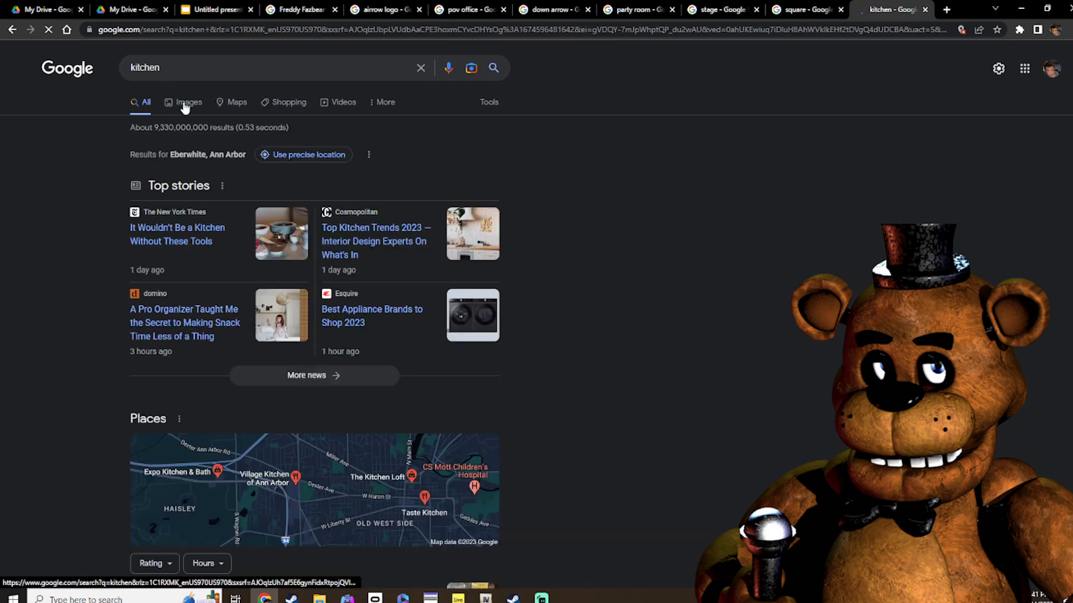
pyautogui.click(185, 105)
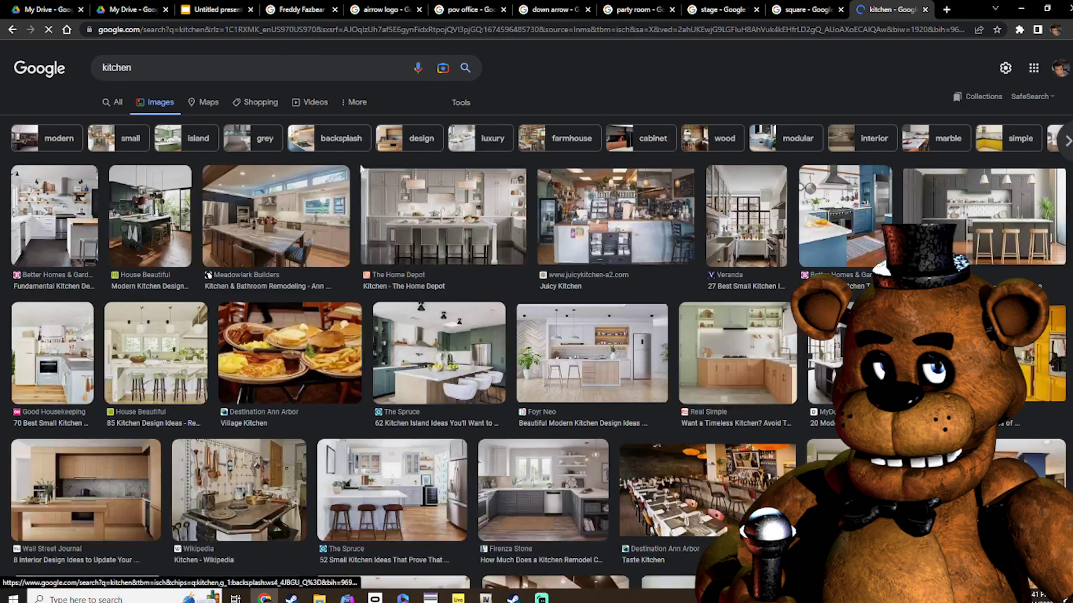
# Place the Martha Stewart small kitchen photo on blank slide 10 and stretch it to fill the slide's width
pyautogui.click(470, 367)
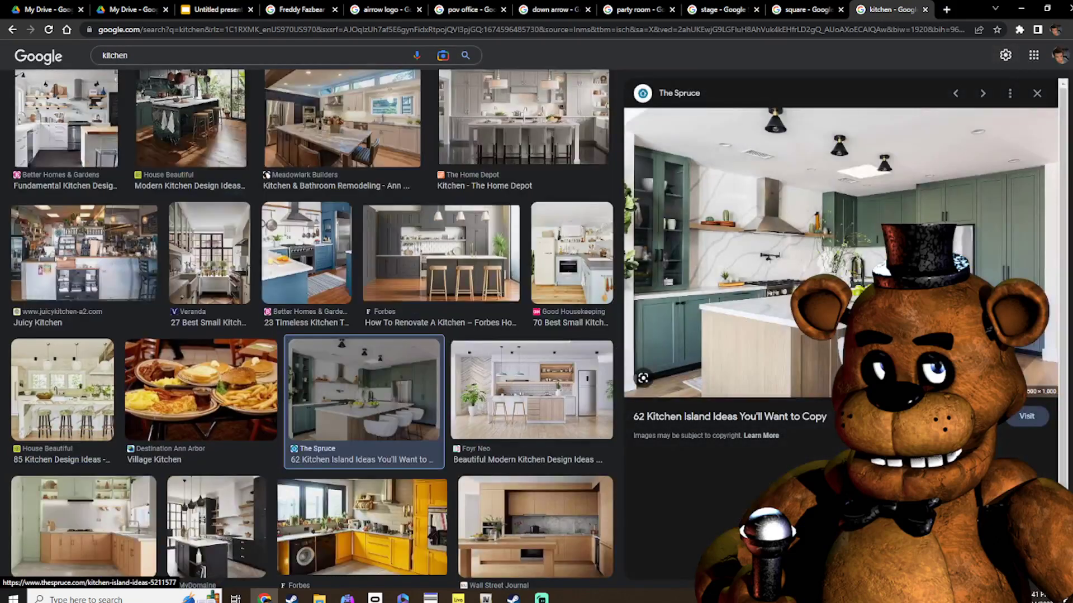
pyautogui.click(575, 266)
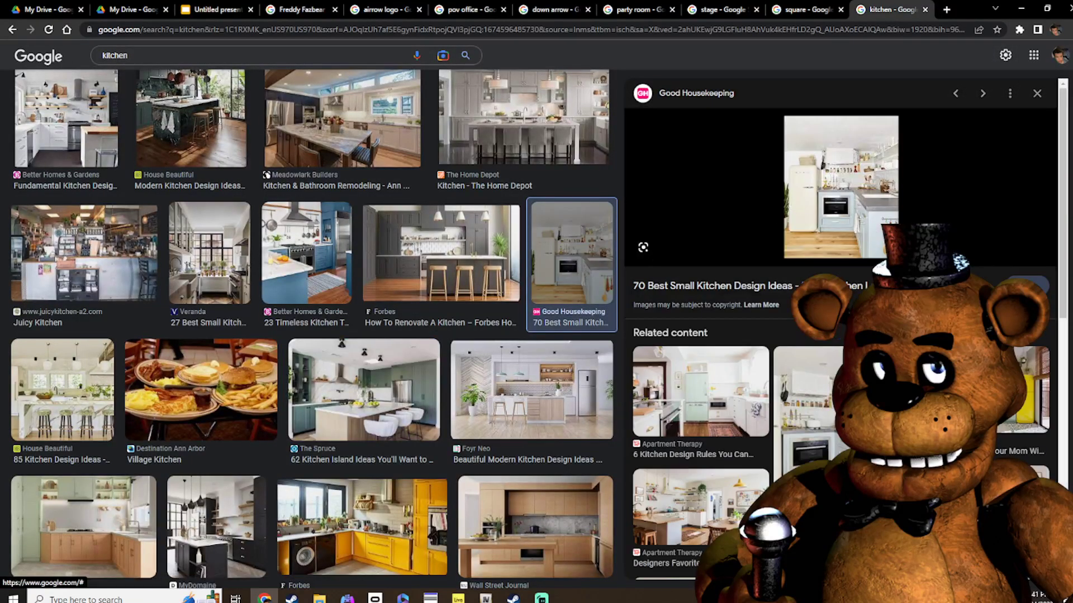
pyautogui.click(807, 403)
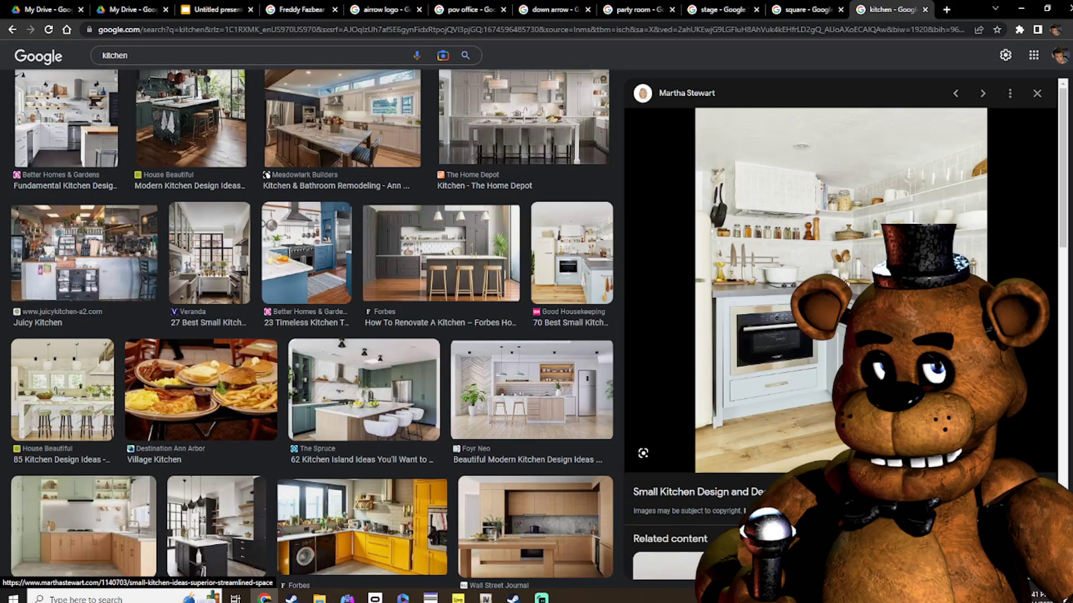
pyautogui.moveTo(808, 402); pyautogui.dragTo(335, 321)
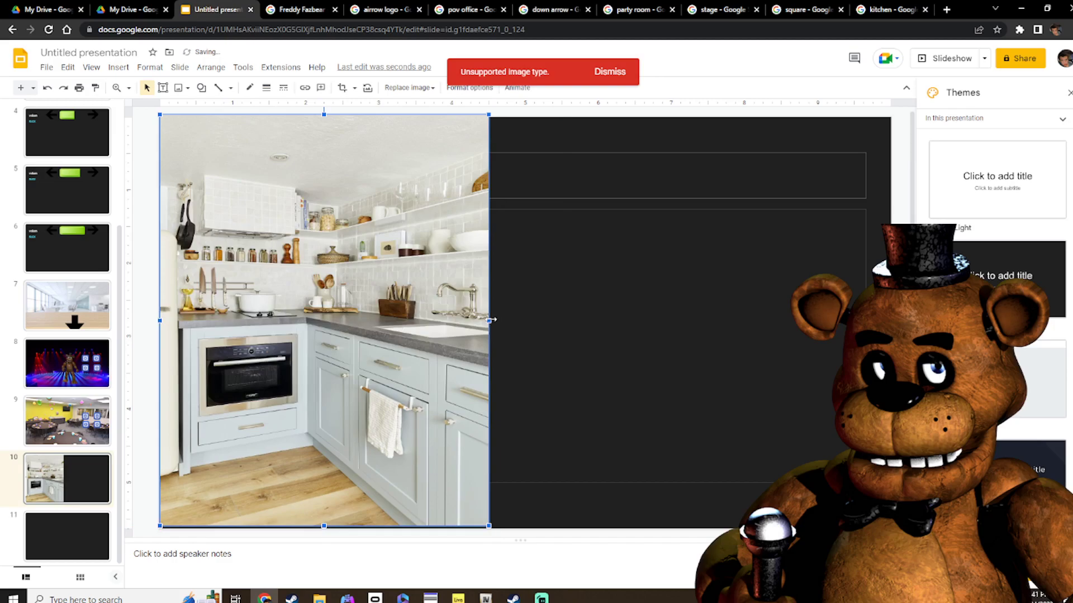
pyautogui.moveTo(491, 320); pyautogui.dragTo(897, 320)
pyautogui.moveTo(898, 321); pyautogui.dragTo(891, 321)
pyautogui.click(901, 322)
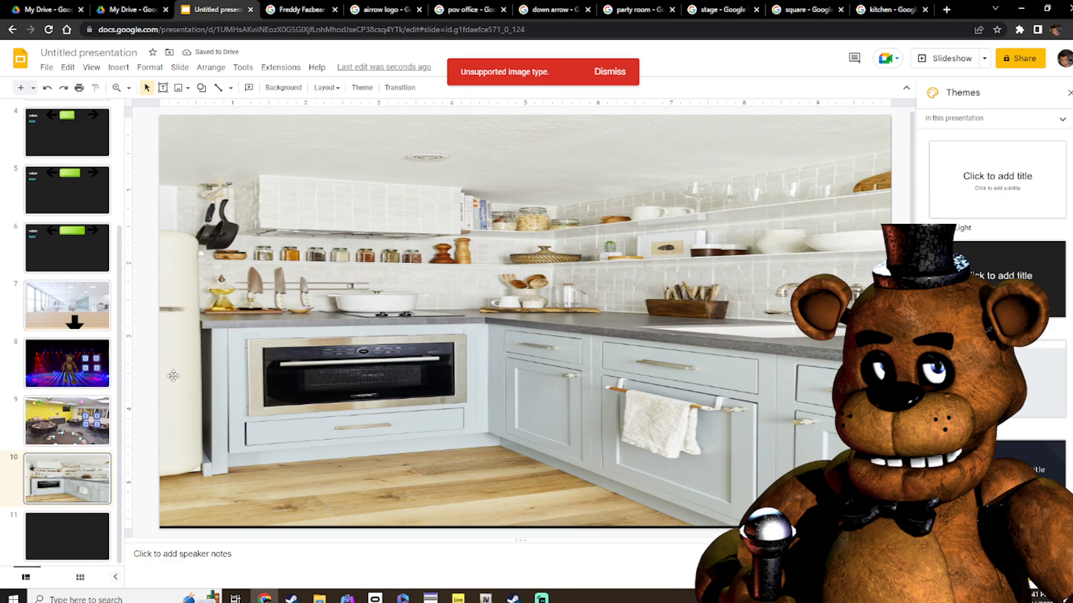
# Paste four copies of the blue square icon onto the kitchen slide
pyautogui.click(87, 550)
pyautogui.click(61, 465)
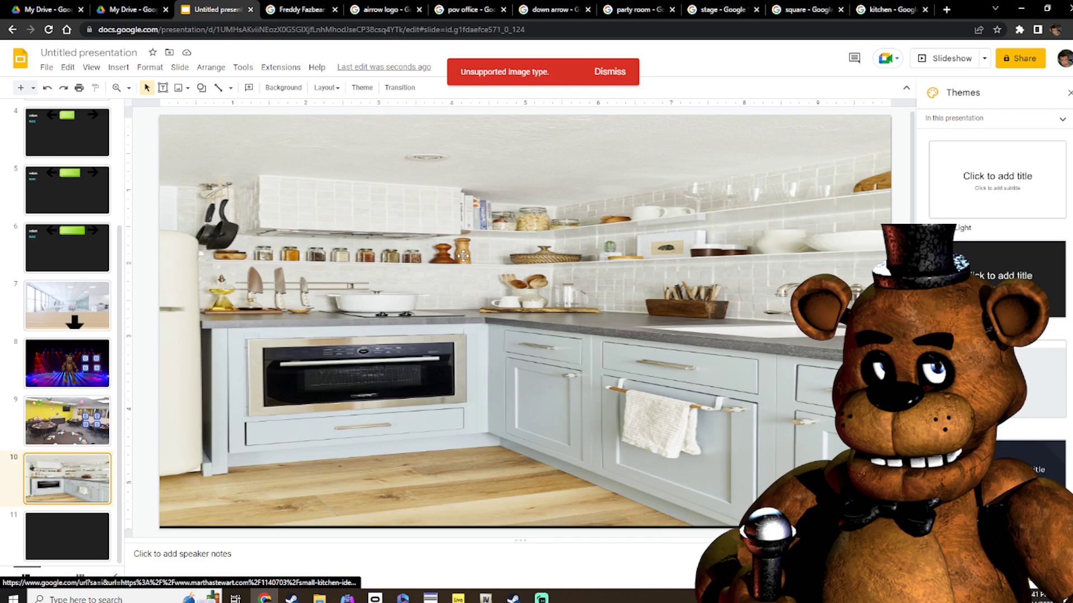
pyautogui.hotkey('ctrl', 'v')
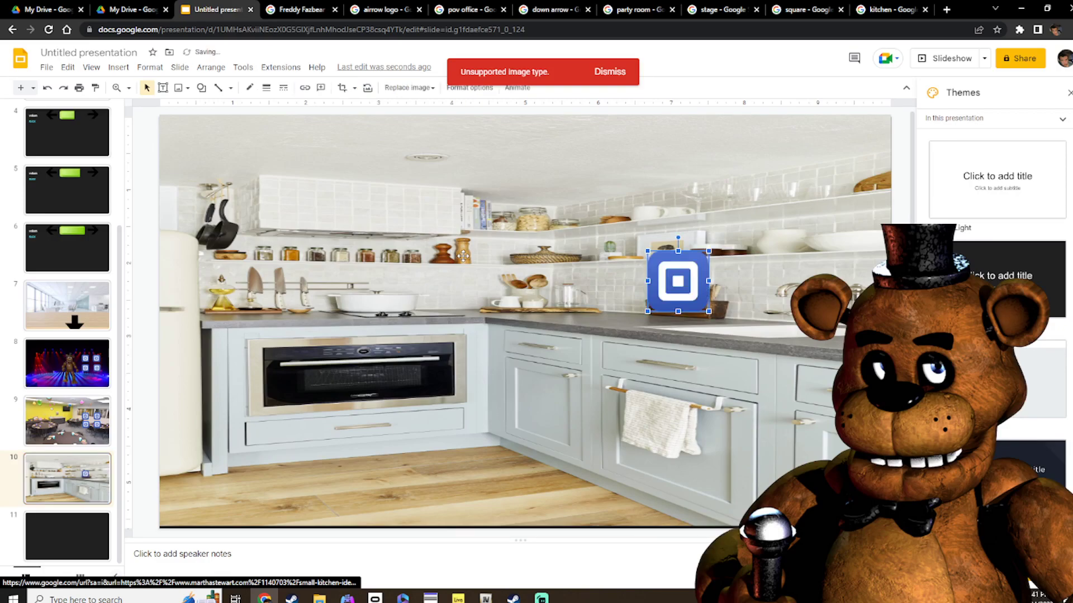
pyautogui.hotkey('ctrl', 'v')
pyautogui.hotkey('ctrl', 'v')
pyautogui.hotkey('ctrl', 'v')
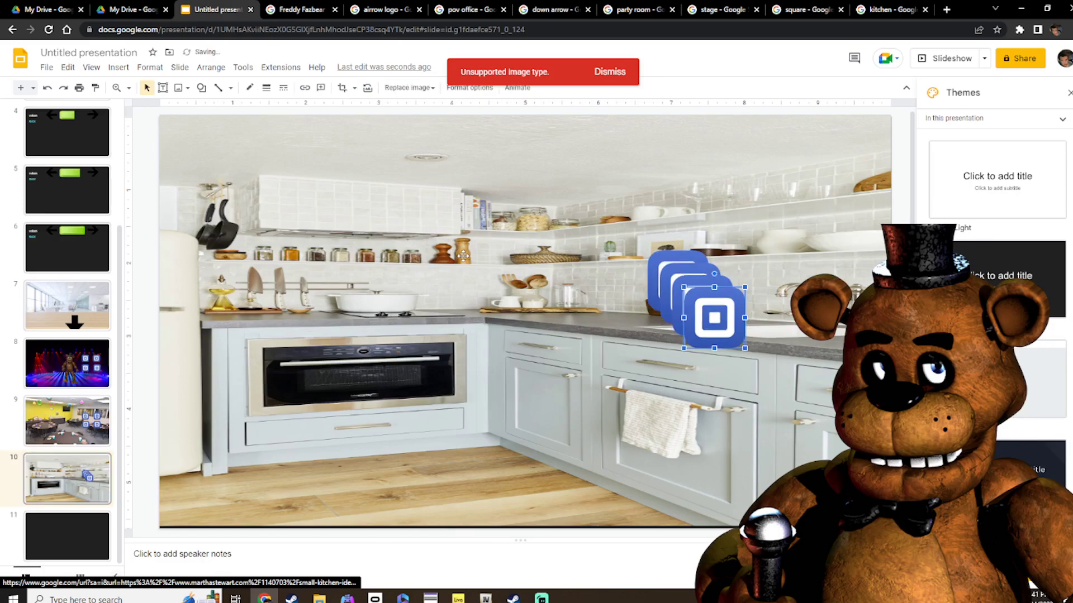
# Arrange the four blue square icons in a spaced two-by-two grid over the sink side of the kitchen photo
pyautogui.moveTo(734, 314); pyautogui.dragTo(815, 267)
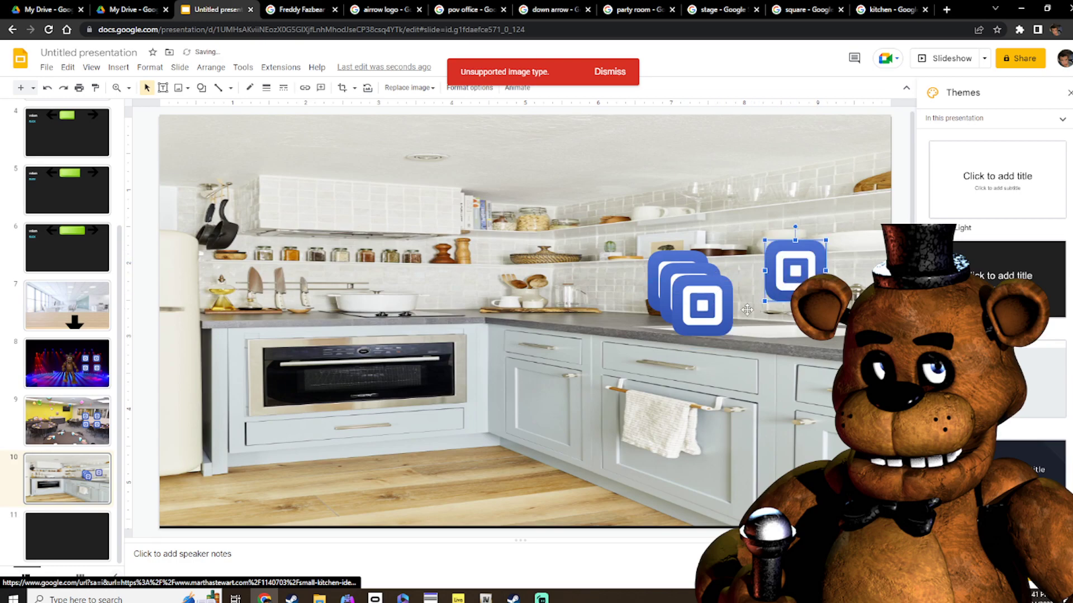
pyautogui.moveTo(715, 313); pyautogui.dragTo(741, 361)
pyautogui.click(805, 286)
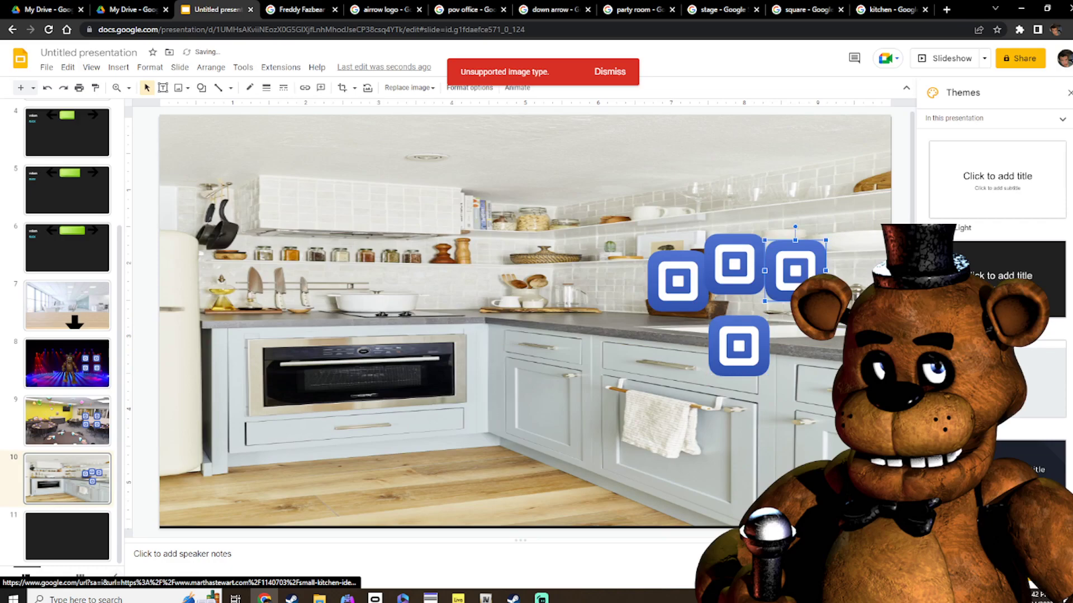
pyautogui.moveTo(806, 286); pyautogui.dragTo(842, 283)
pyautogui.moveTo(751, 281); pyautogui.dragTo(759, 290)
pyautogui.moveTo(747, 347); pyautogui.dragTo(750, 362)
pyautogui.click(695, 295)
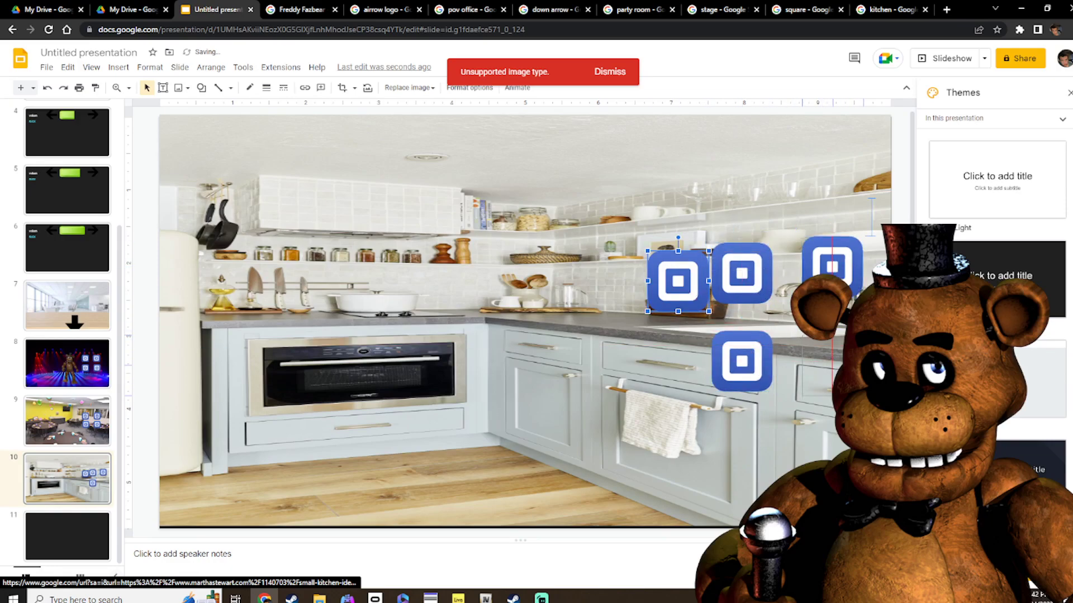
pyautogui.moveTo(694, 295); pyautogui.dragTo(849, 377)
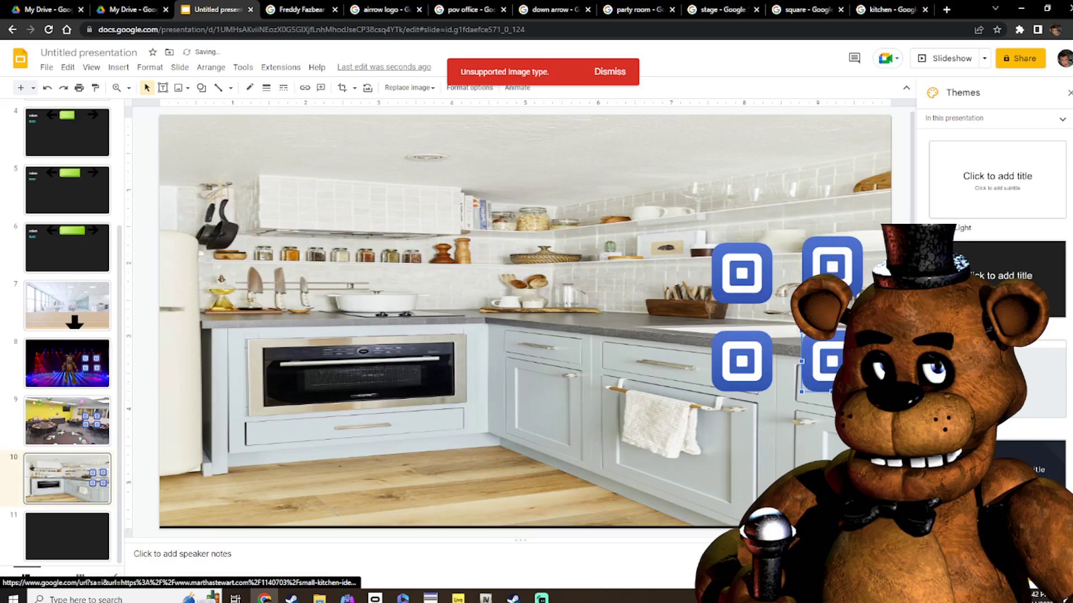
pyautogui.click(746, 443)
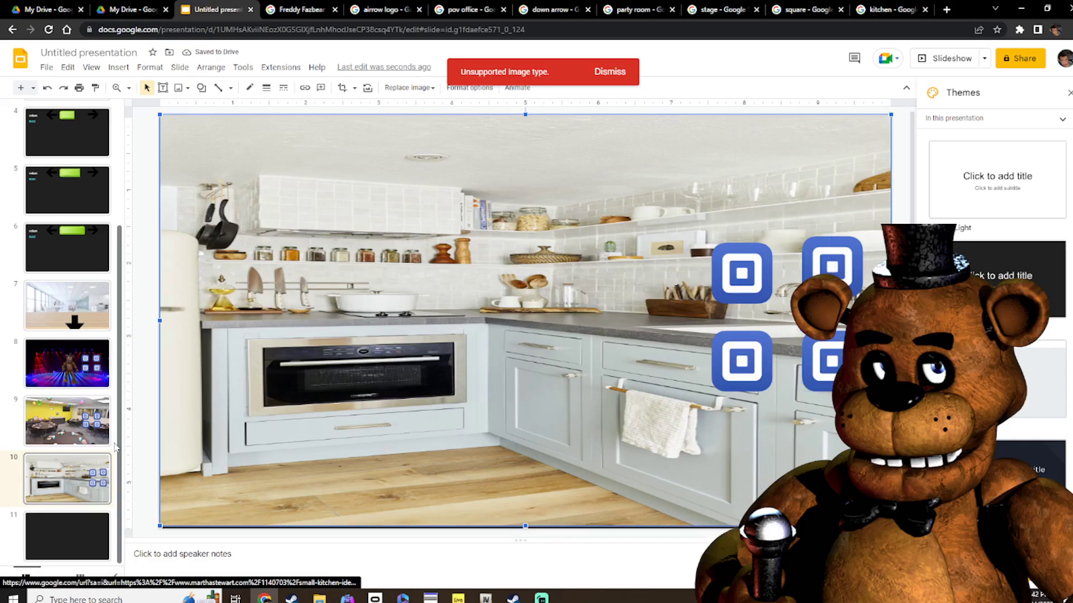
# Select blank slide 11 and replace the kitchen image search with a search for "bedroom"
pyautogui.click(75, 534)
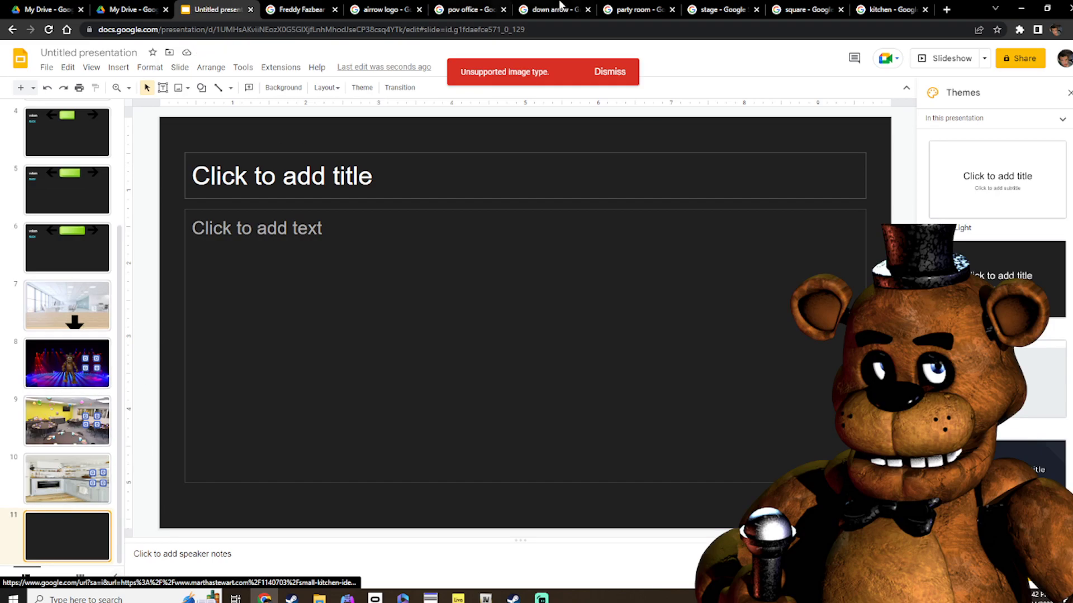
pyautogui.click(721, 9)
pyautogui.click(819, 15)
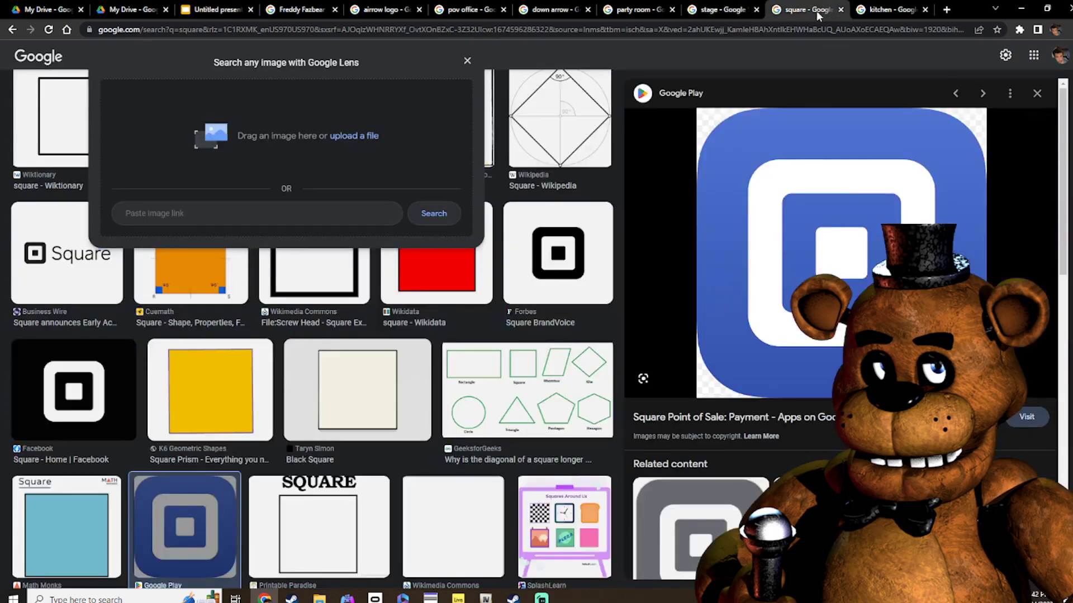
pyautogui.click(888, 17)
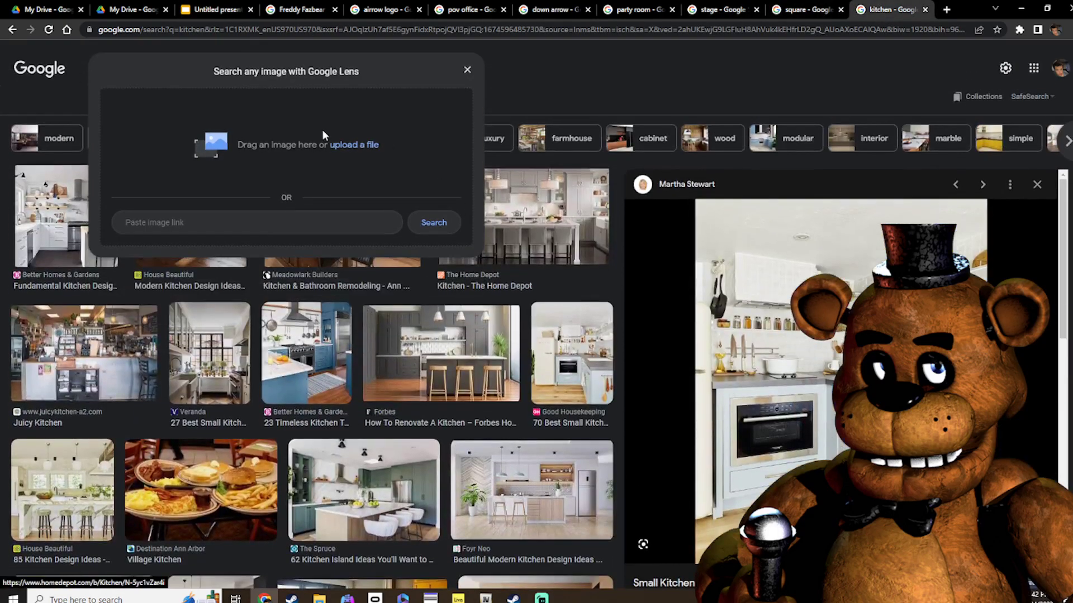
pyautogui.click(468, 69)
pyautogui.click(245, 67)
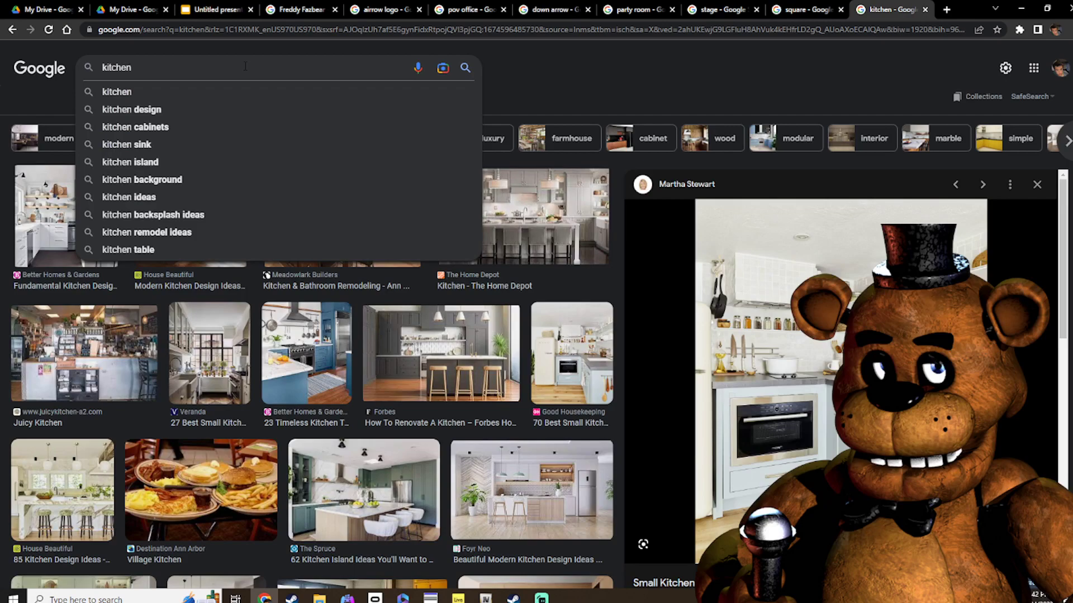
pyautogui.press('BackSpace')
pyautogui.press('BackSpace')
pyautogui.press('BackSpace')
pyautogui.press('BackSpace')
pyautogui.press('BackSpace')
pyautogui.press('BackSpace')
pyautogui.press('BackSpace')
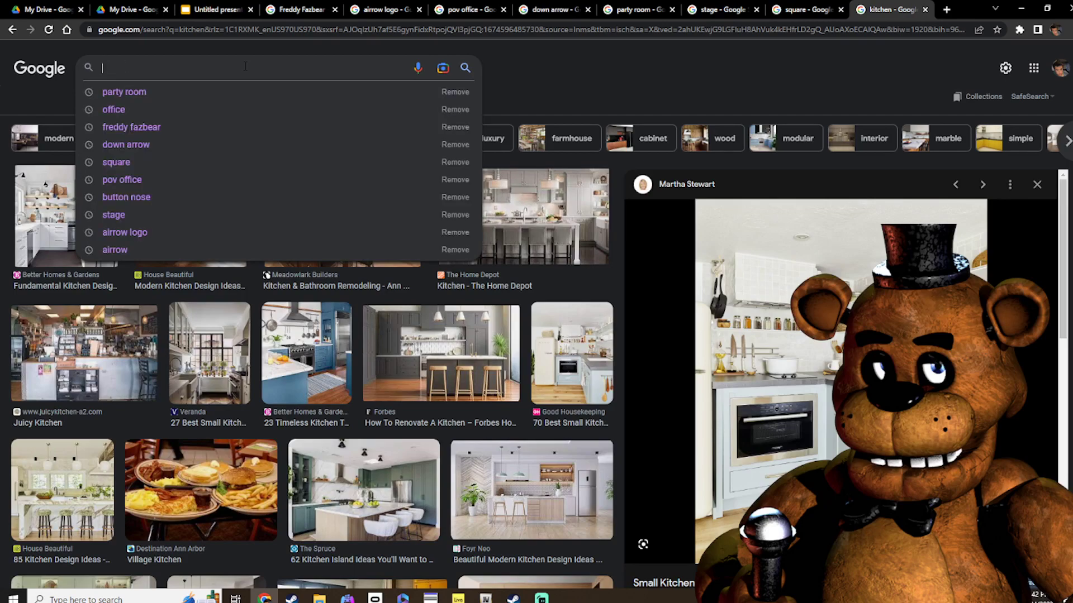
pyautogui.write('bed')
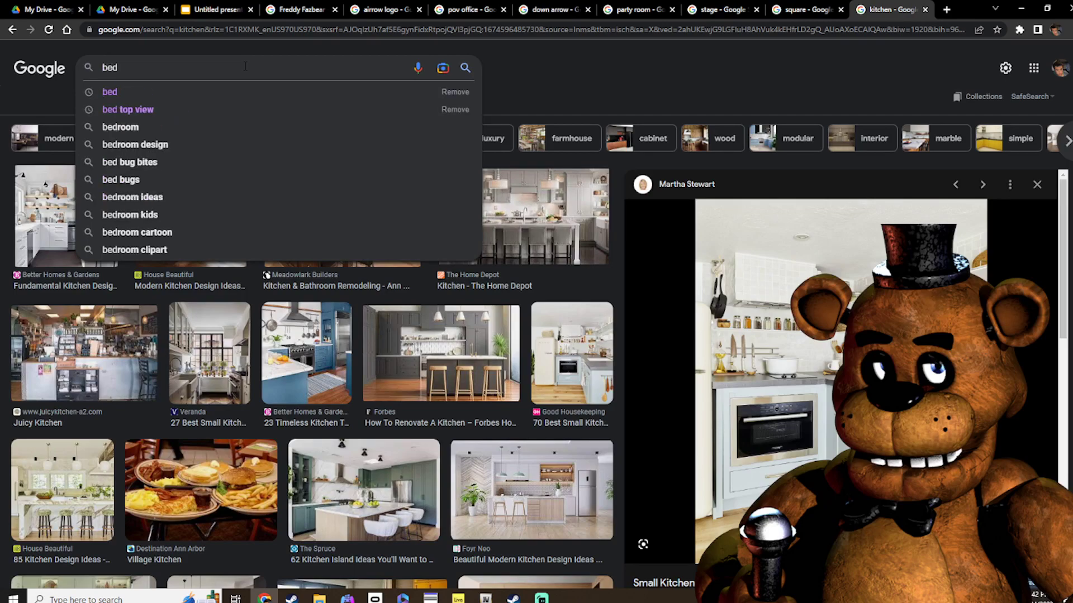
pyautogui.click(156, 128)
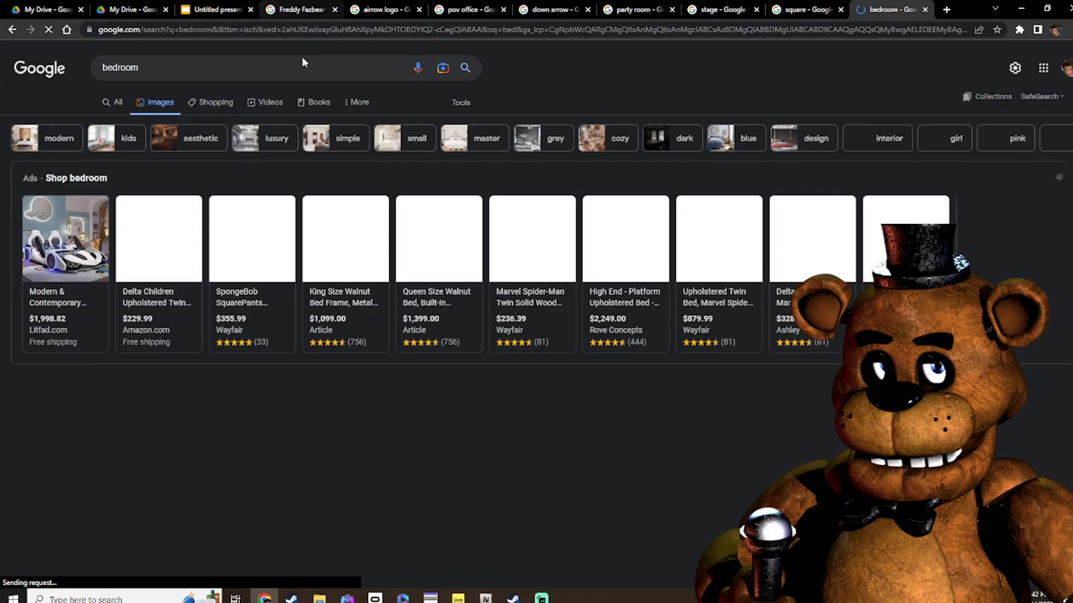
# Place The Spruce's "How to Decorate a Bedroom" photo on slide 11 and stretch it to the slide's full width
pyautogui.click(550, 447)
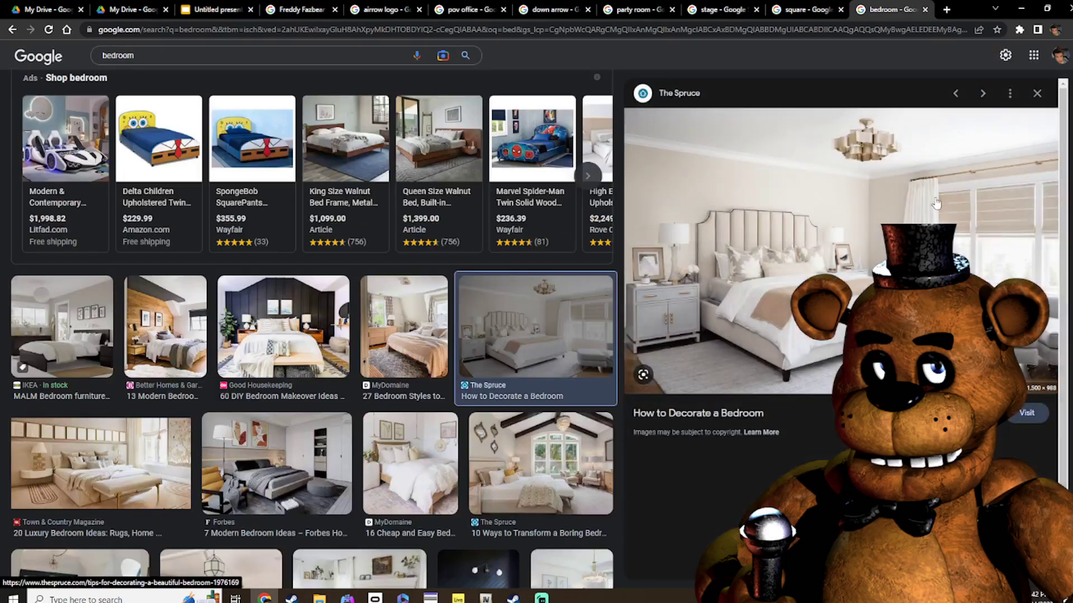
pyautogui.moveTo(821, 255); pyautogui.dragTo(467, 303)
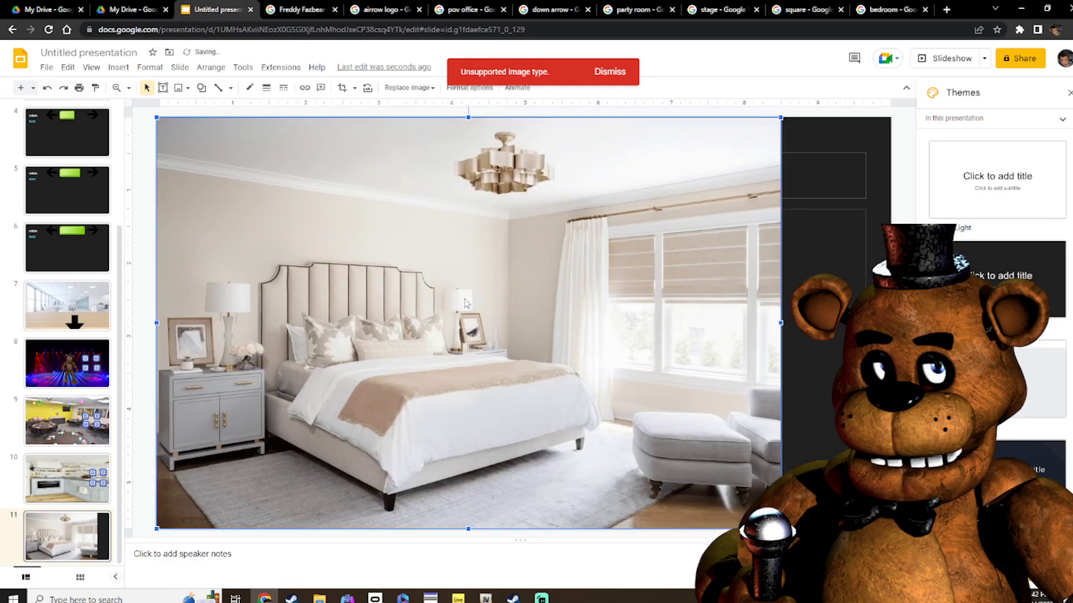
pyautogui.moveTo(781, 323); pyautogui.dragTo(891, 323)
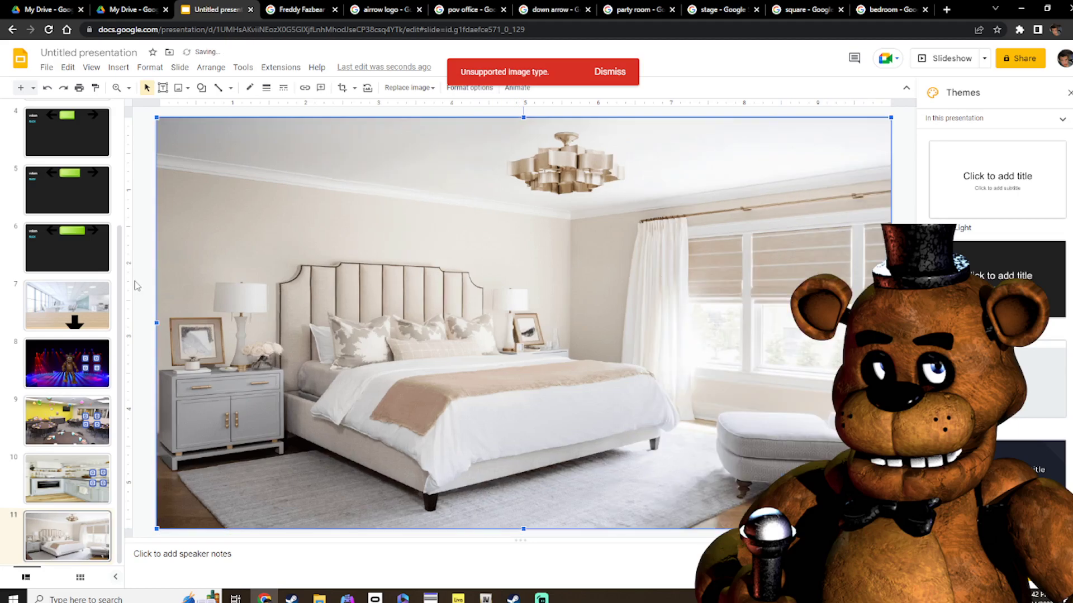
# Paste four copies of the blue square icon onto the bedroom slide
pyautogui.hotkey('ctrl', 'v')
pyautogui.hotkey('ctrl', 'v')
pyautogui.hotkey('ctrl', 'v')
pyautogui.hotkey('ctrl', 'v')
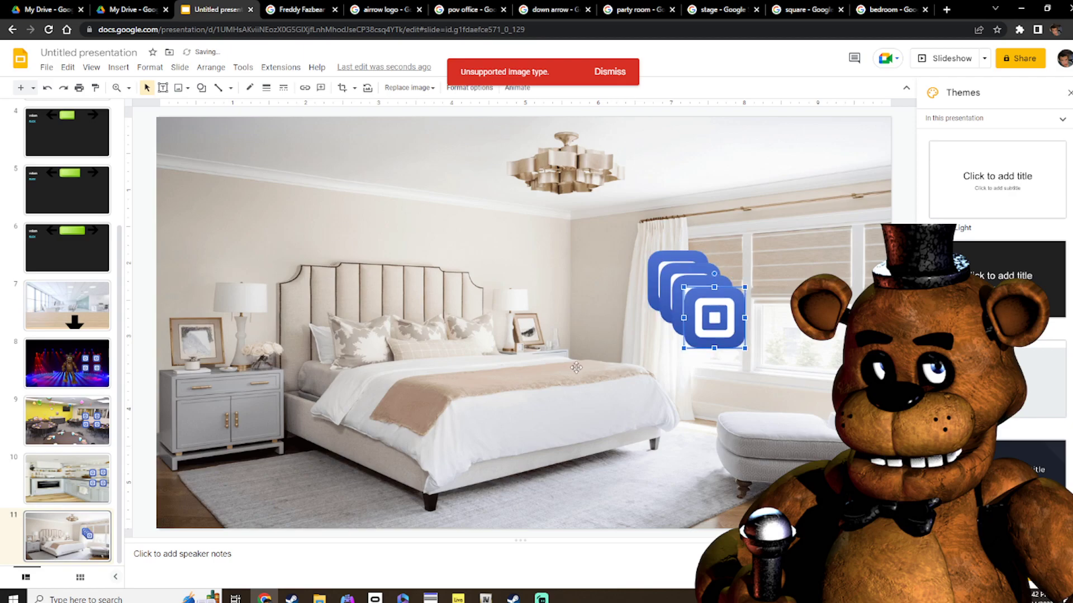
# Spread the four stacked blue square icons on the bedroom slide into a rough two-by-two grid over the window
pyautogui.moveTo(740, 306); pyautogui.dragTo(817, 229)
pyautogui.click(700, 312)
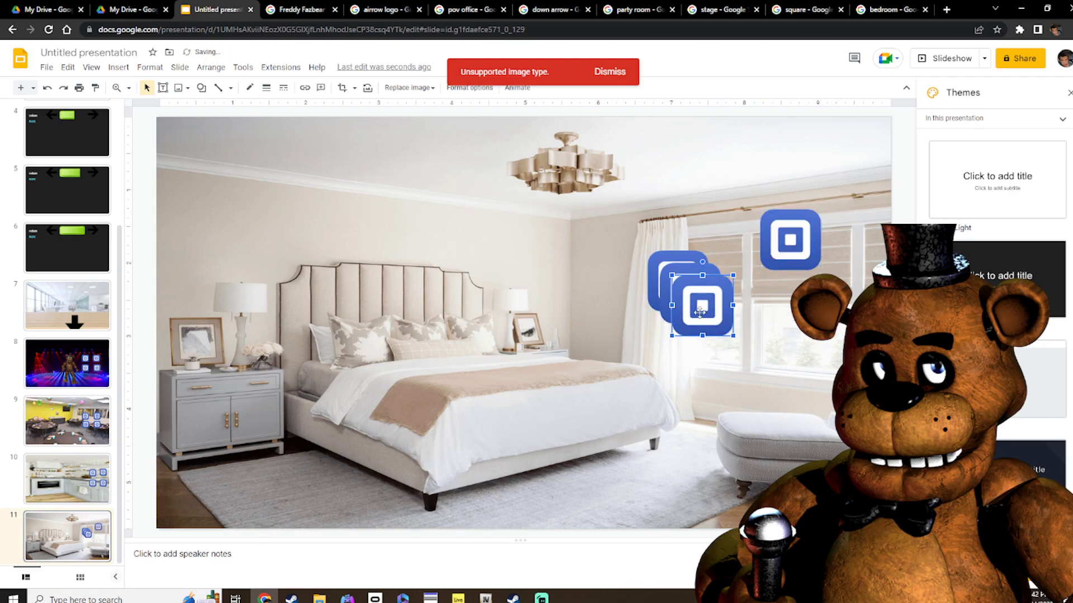
pyautogui.moveTo(700, 313); pyautogui.dragTo(726, 248)
pyautogui.moveTo(663, 294); pyautogui.dragTo(809, 372)
pyautogui.click(785, 252)
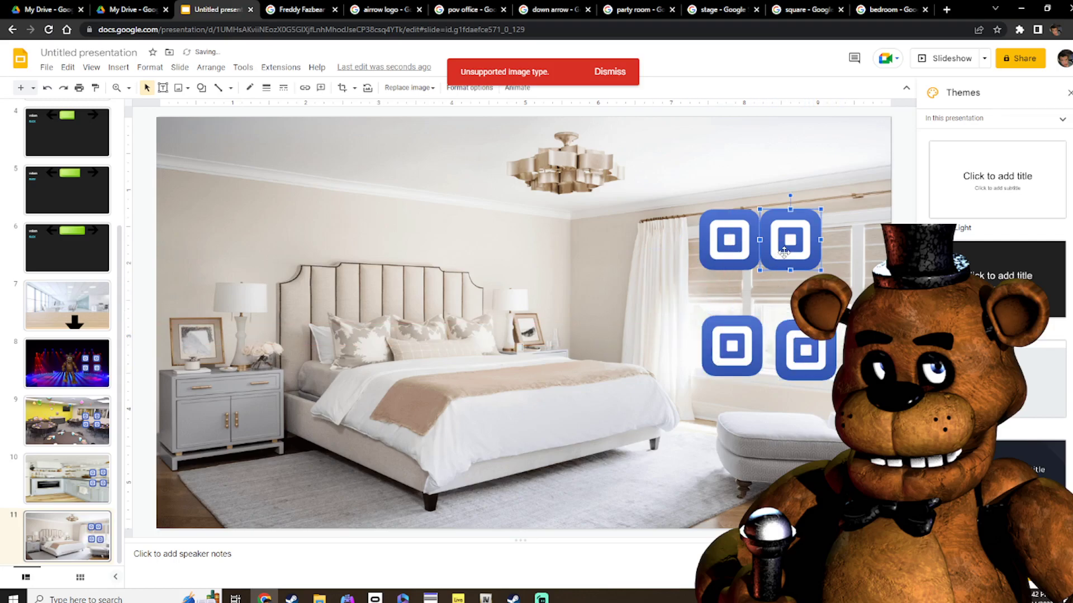
# Even out the spacing and line up the rows and columns of the four blue icons on the bedroom slide
pyautogui.moveTo(785, 251); pyautogui.dragTo(813, 252)
pyautogui.moveTo(750, 240); pyautogui.dragTo(740, 243)
pyautogui.click(807, 342)
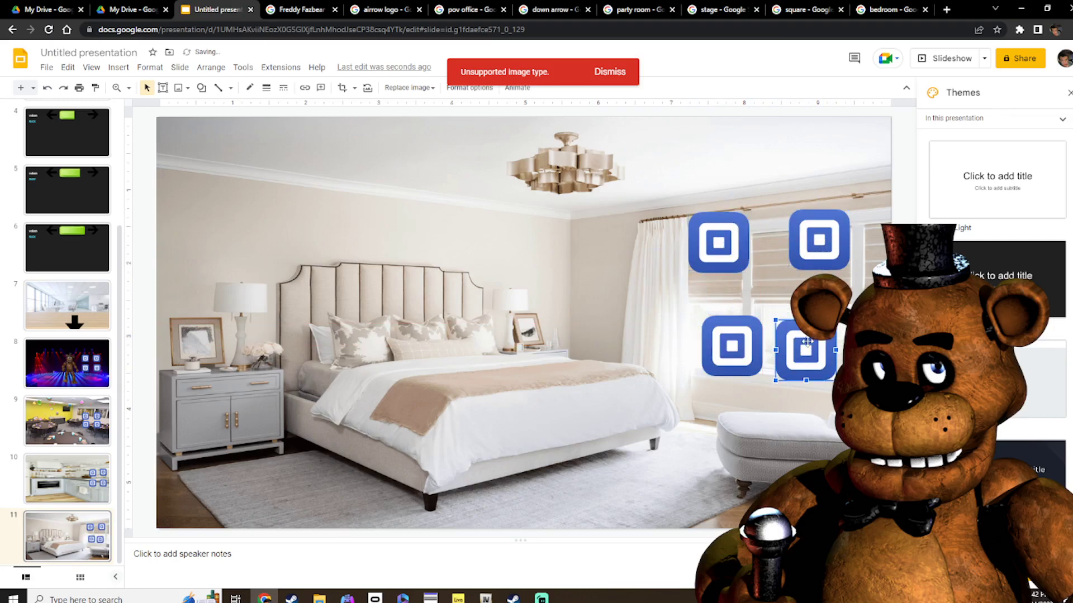
pyautogui.moveTo(807, 342); pyautogui.dragTo(809, 333)
pyautogui.moveTo(821, 266); pyautogui.dragTo(807, 272)
pyautogui.moveTo(804, 343); pyautogui.dragTo(805, 356)
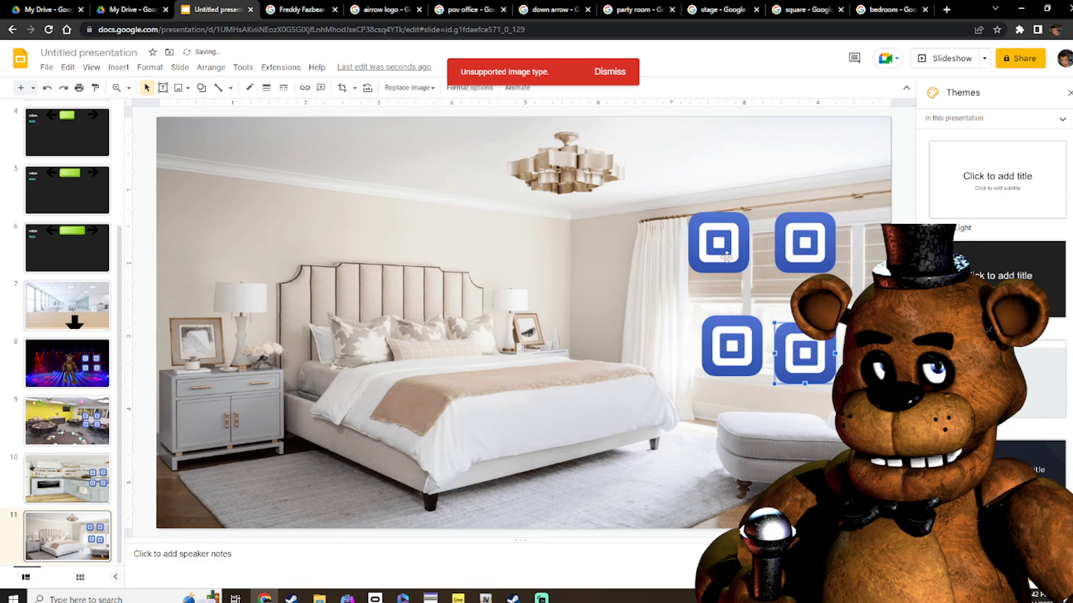
pyautogui.moveTo(726, 256); pyautogui.dragTo(740, 254)
pyautogui.click(791, 344)
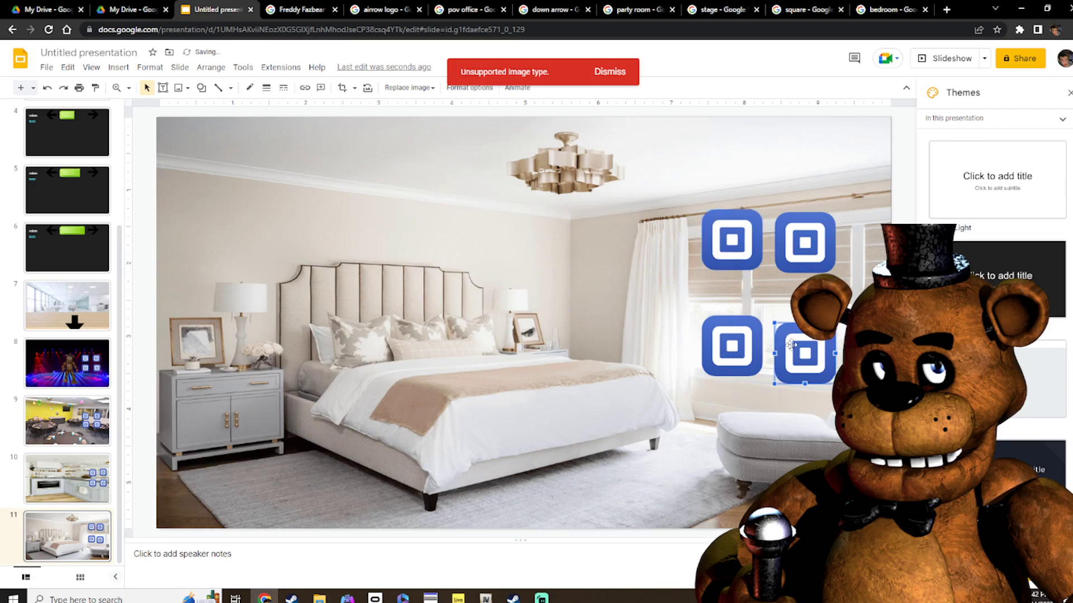
pyautogui.moveTo(791, 343); pyautogui.dragTo(791, 334)
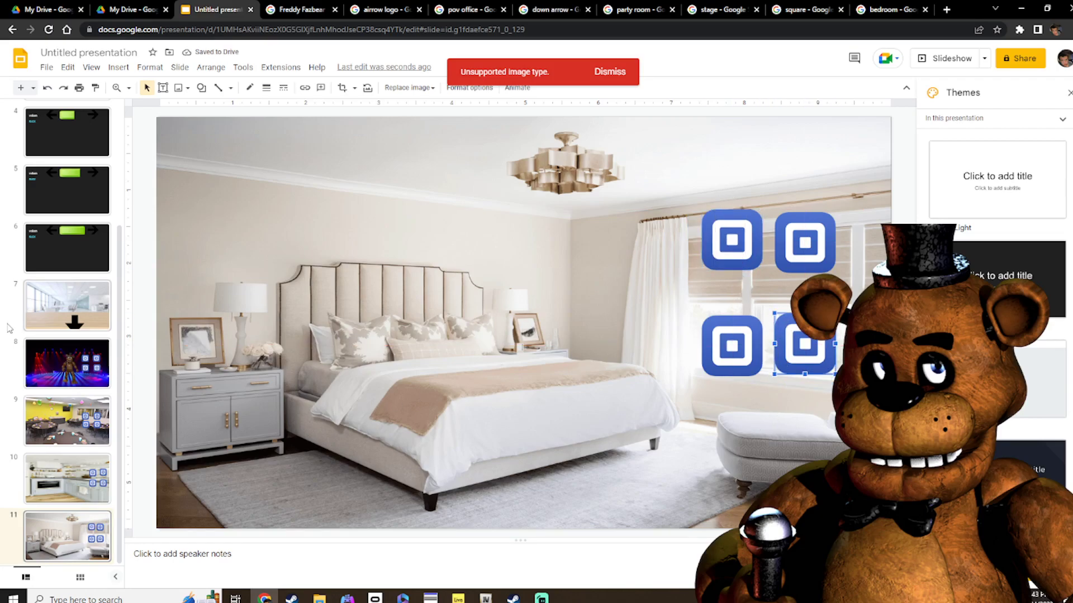
# Add a text box reading "1" to the stage slide and set its font size to 20
pyautogui.click(62, 372)
pyautogui.click(94, 435)
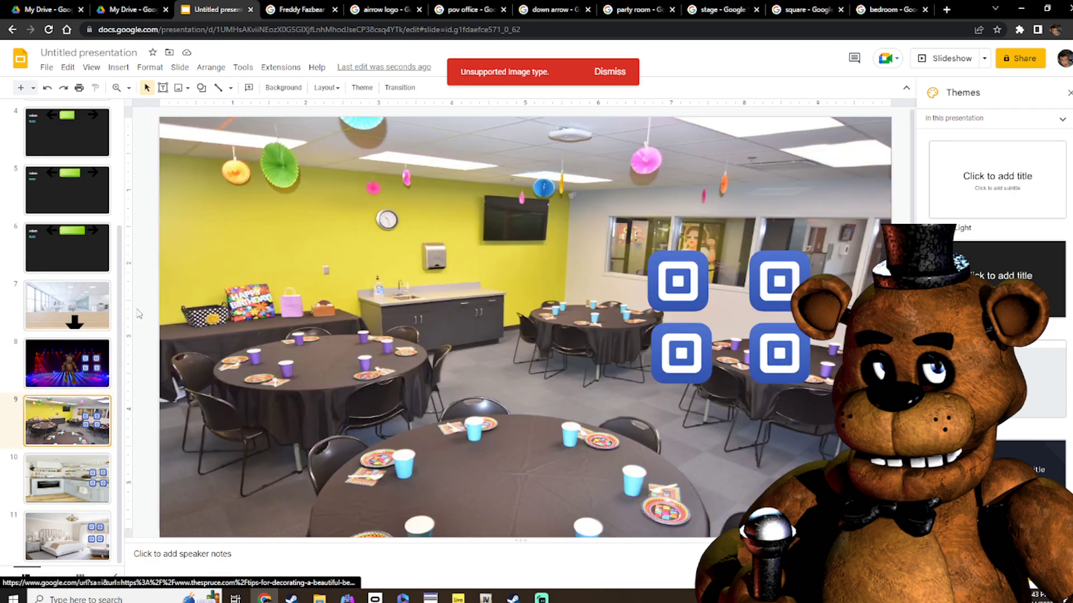
pyautogui.click(67, 363)
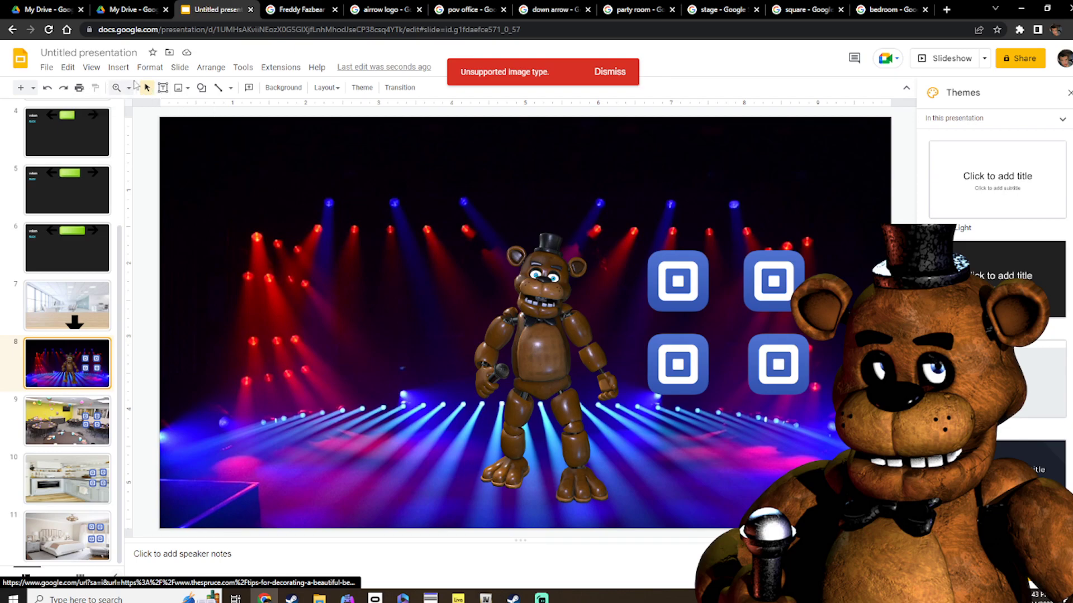
pyautogui.click(162, 87)
pyautogui.moveTo(219, 171); pyautogui.dragTo(297, 246)
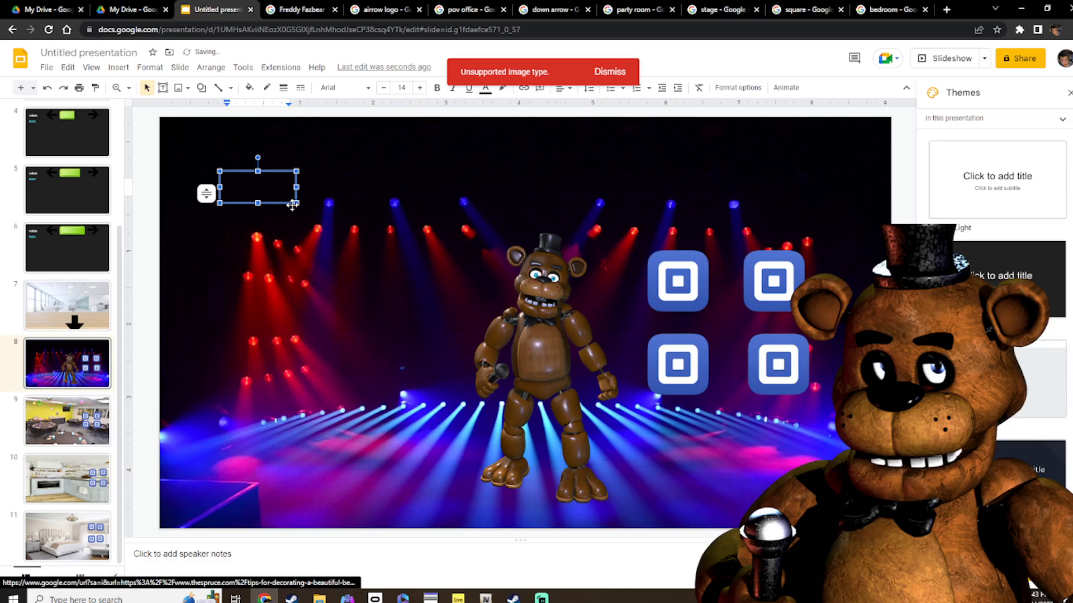
pyautogui.write('1')
pyautogui.click(420, 87)
pyautogui.click(420, 88)
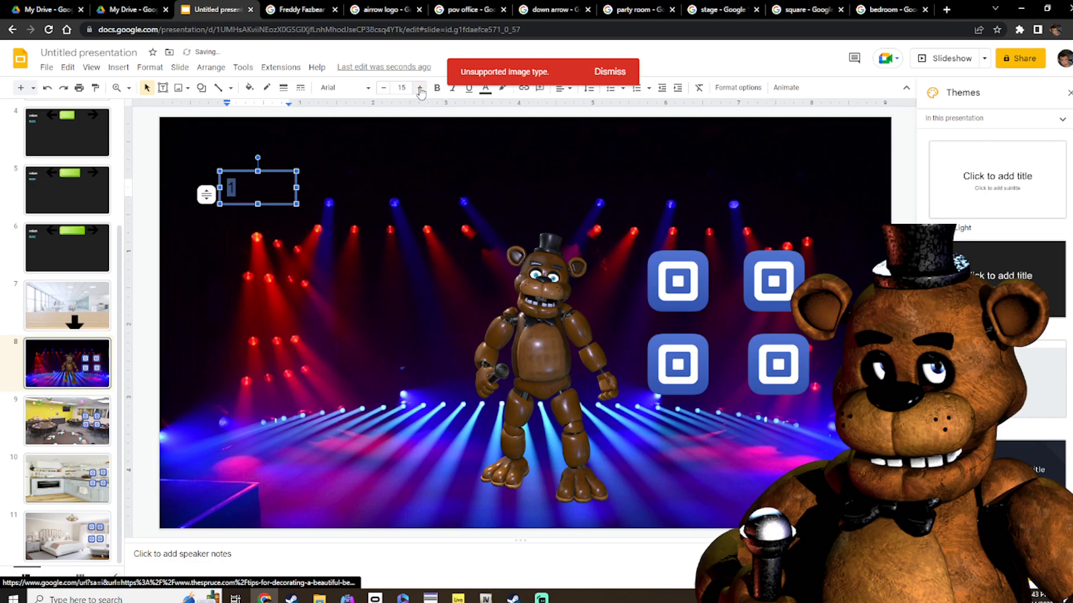
pyautogui.click(420, 87)
pyautogui.click(419, 87)
pyautogui.click(419, 87)
pyautogui.click(420, 87)
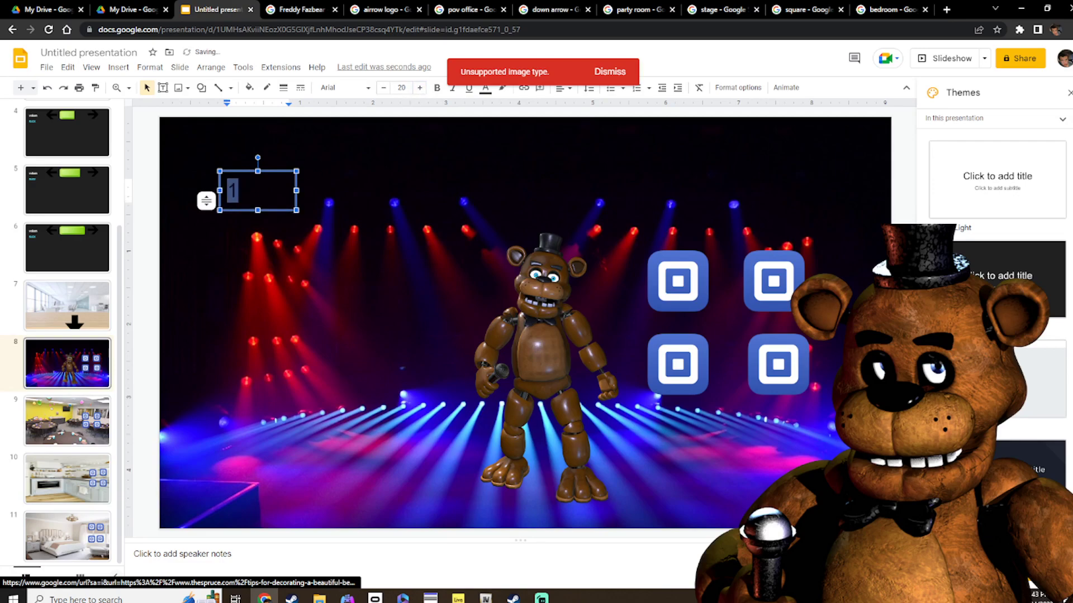
# Centre the "1" on the stage slide's upper-left blue icon and enlarge it to font size 32
pyautogui.press('Escape')
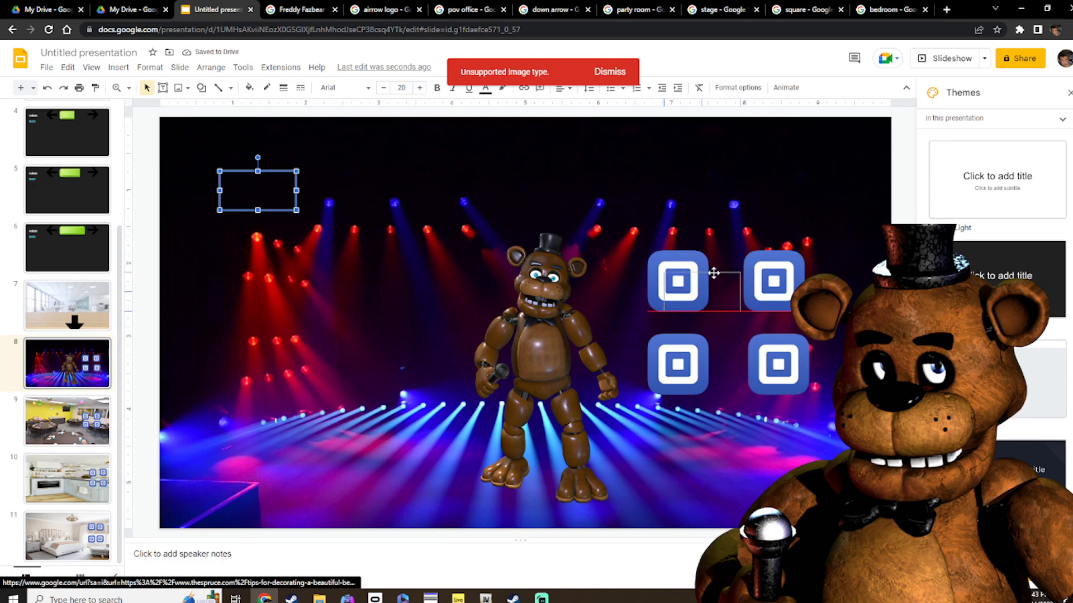
pyautogui.moveTo(703, 262); pyautogui.dragTo(721, 264)
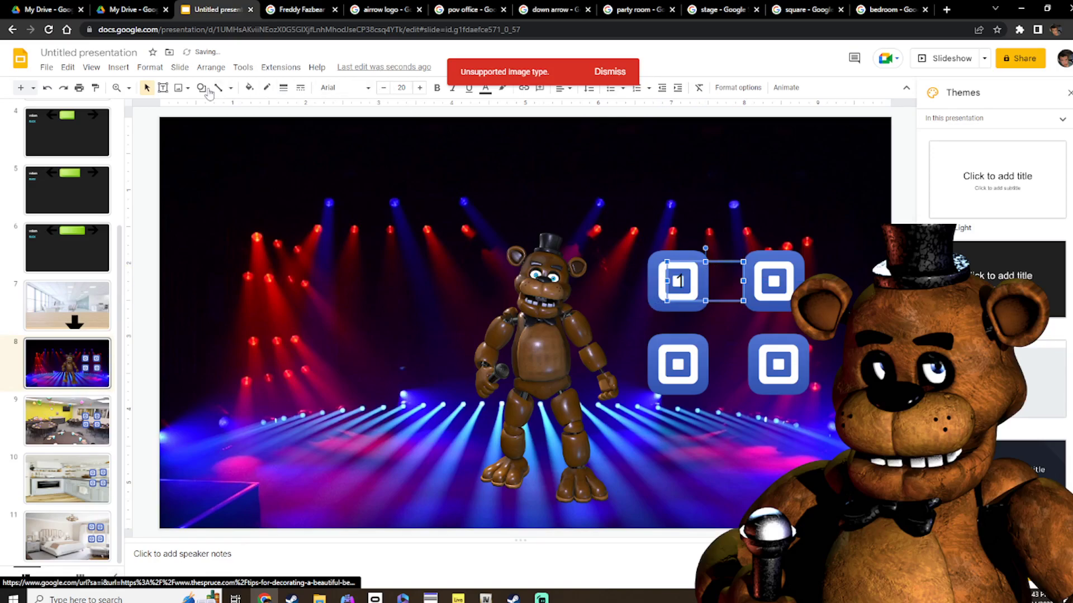
pyautogui.doubleClick(420, 88)
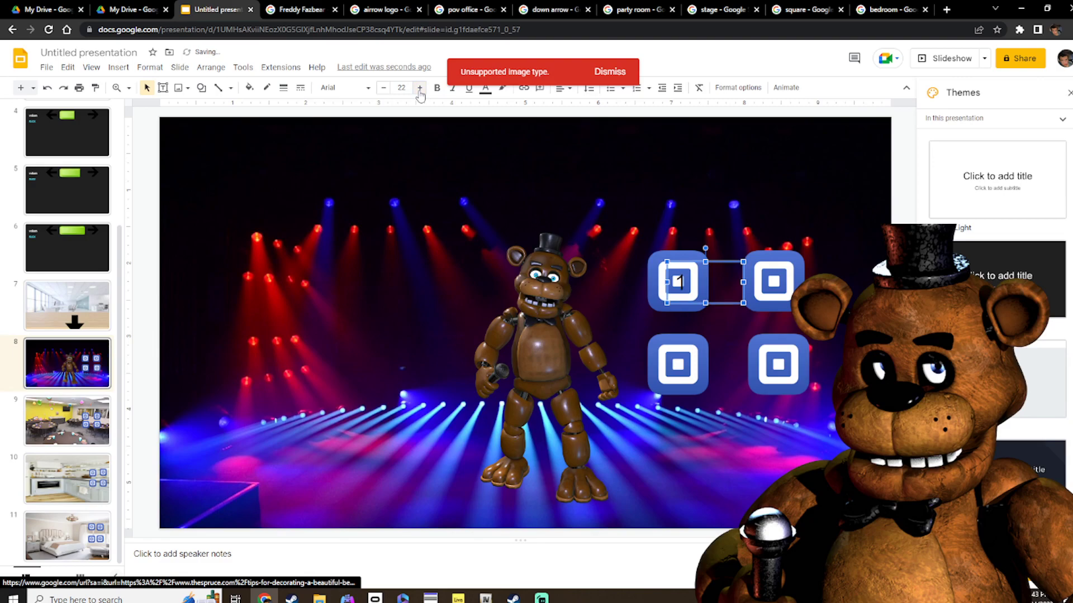
pyautogui.doubleClick(419, 87)
pyautogui.click(419, 88)
pyautogui.doubleClick(419, 88)
pyautogui.doubleClick(420, 88)
pyautogui.doubleClick(420, 88)
pyautogui.click(420, 88)
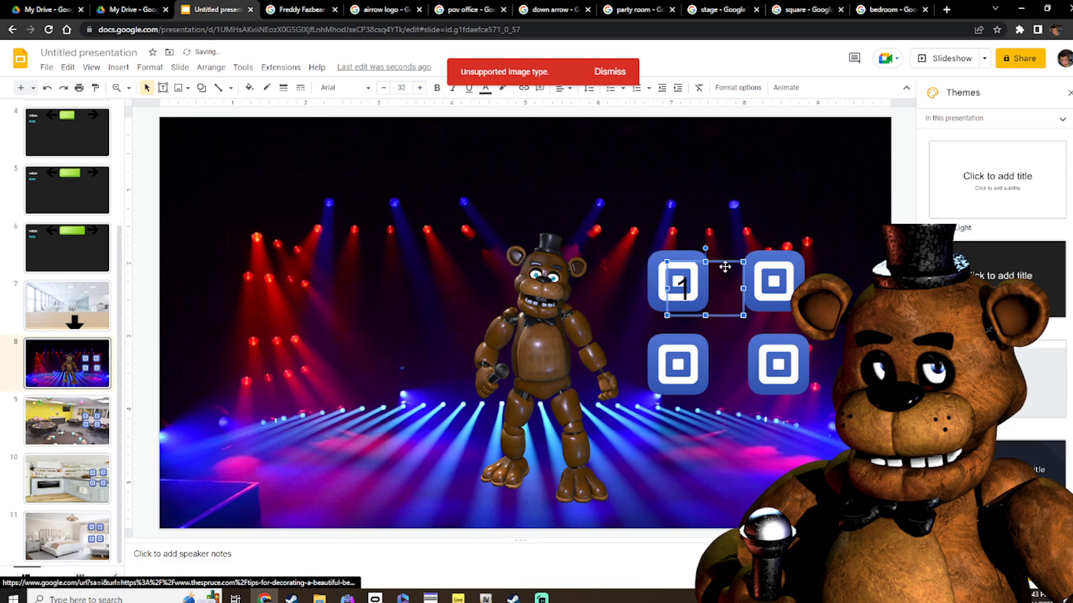
pyautogui.moveTo(723, 263); pyautogui.dragTo(714, 255)
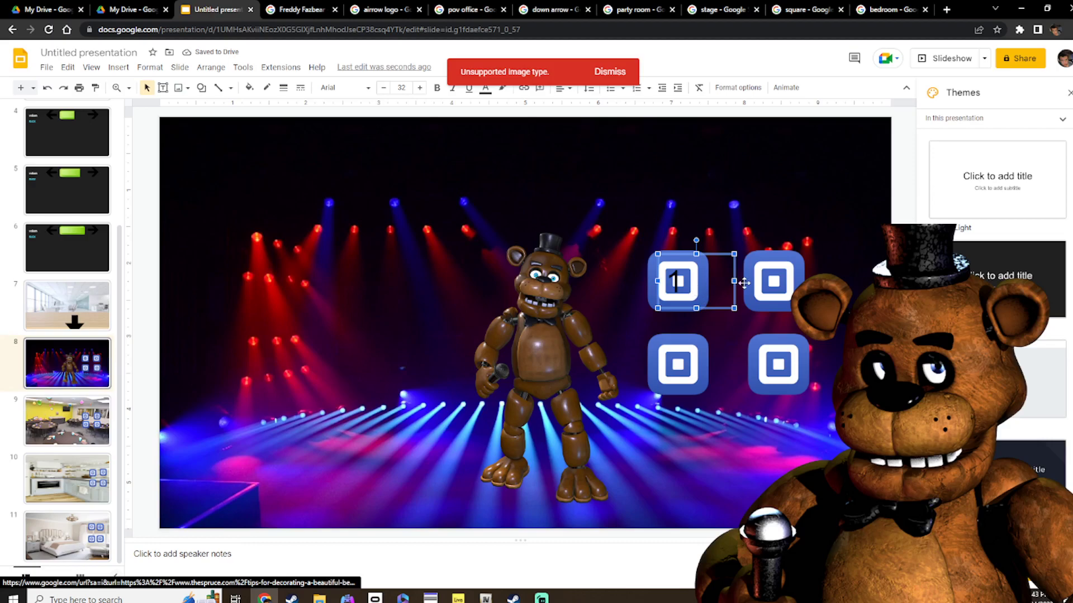
pyautogui.press('Escape')
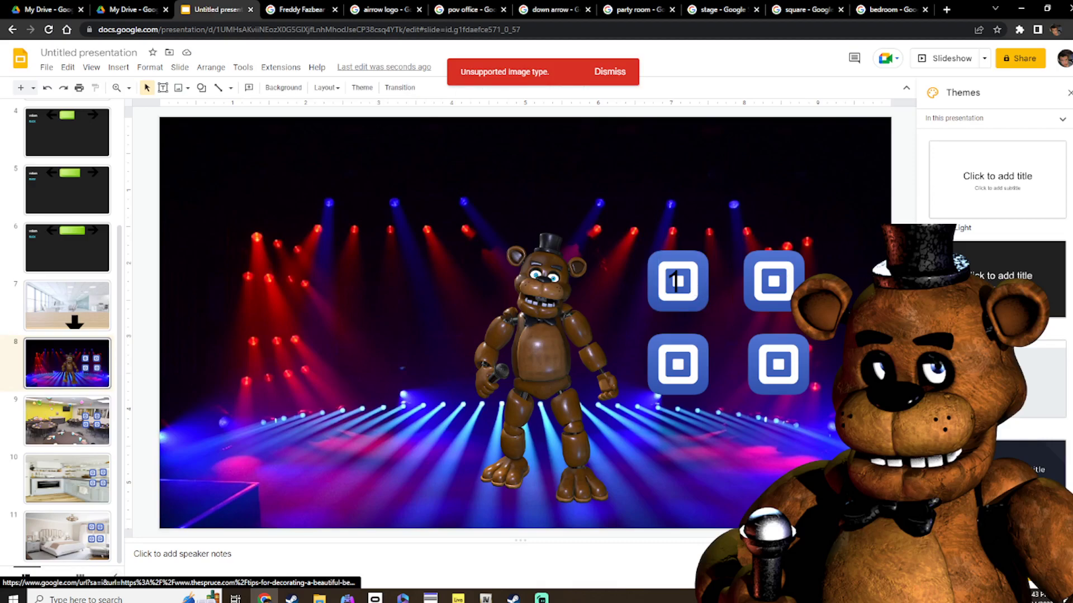
# Add a text box reading "2" above the stage slide's icons and place it on the upper-right blue icon
pyautogui.click(163, 88)
pyautogui.moveTo(638, 182); pyautogui.dragTo(797, 224)
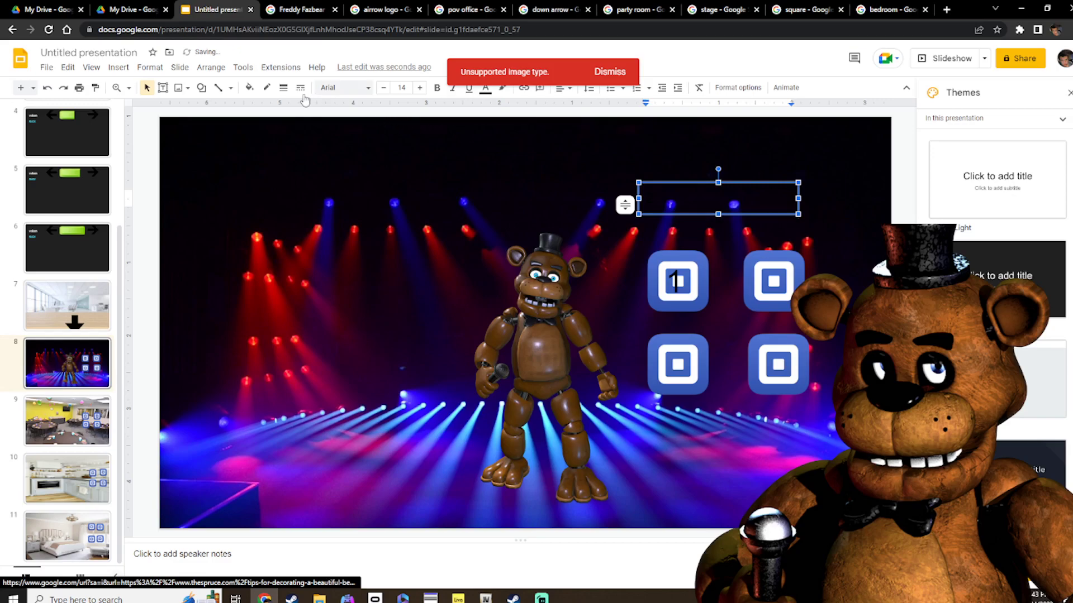
pyautogui.click(420, 88)
pyautogui.click(419, 88)
pyautogui.click(420, 88)
pyautogui.click(420, 88)
pyautogui.click(420, 89)
pyautogui.click(420, 89)
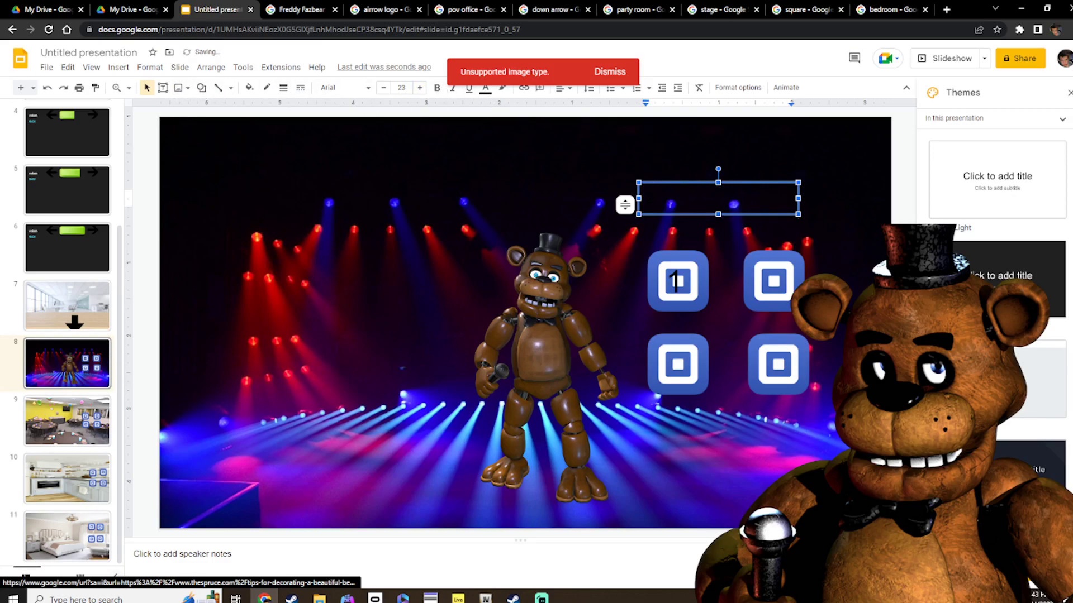
pyautogui.moveTo(751, 182); pyautogui.dragTo(863, 269)
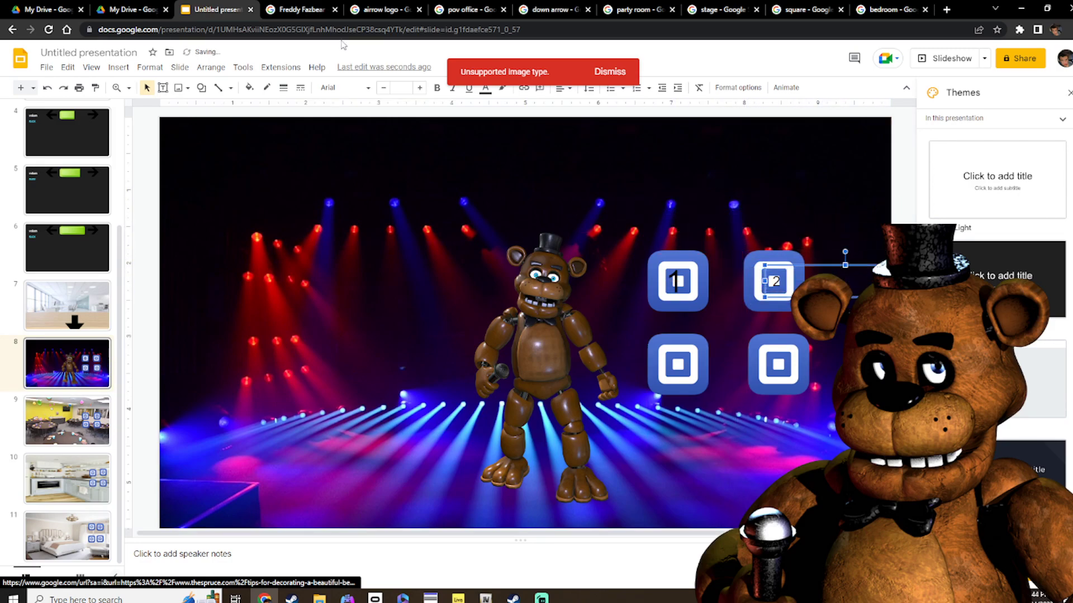
# Enlarge the "2" to roughly match the "1" and centre it on the upper-right blue icon
pyautogui.click(419, 88)
pyautogui.click(420, 88)
pyautogui.click(420, 88)
pyautogui.click(420, 88)
pyautogui.click(419, 88)
pyautogui.click(420, 88)
pyautogui.click(419, 88)
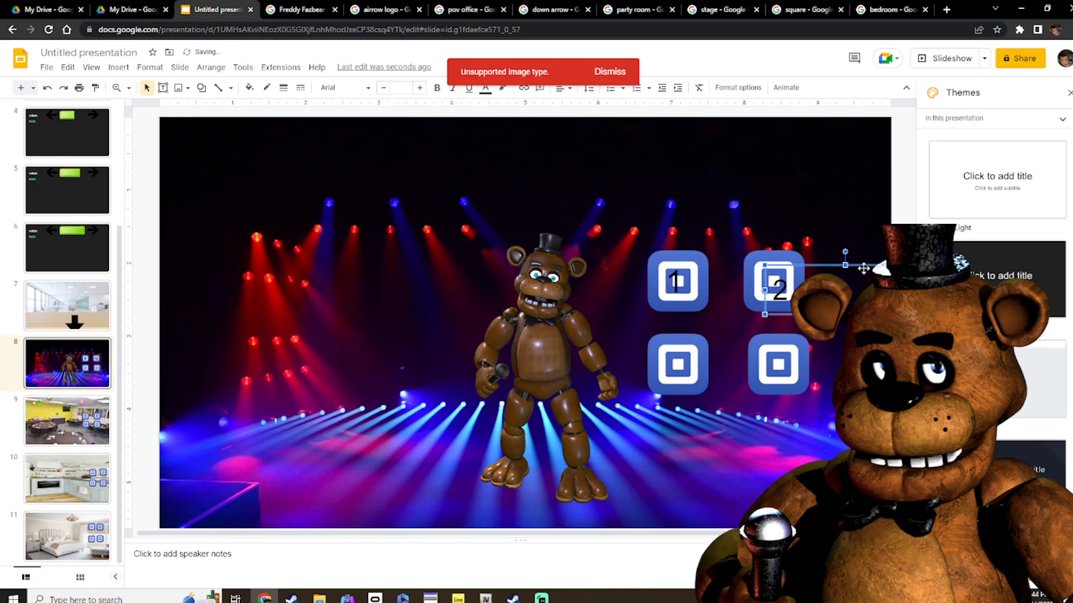
pyautogui.moveTo(864, 268); pyautogui.dragTo(857, 258)
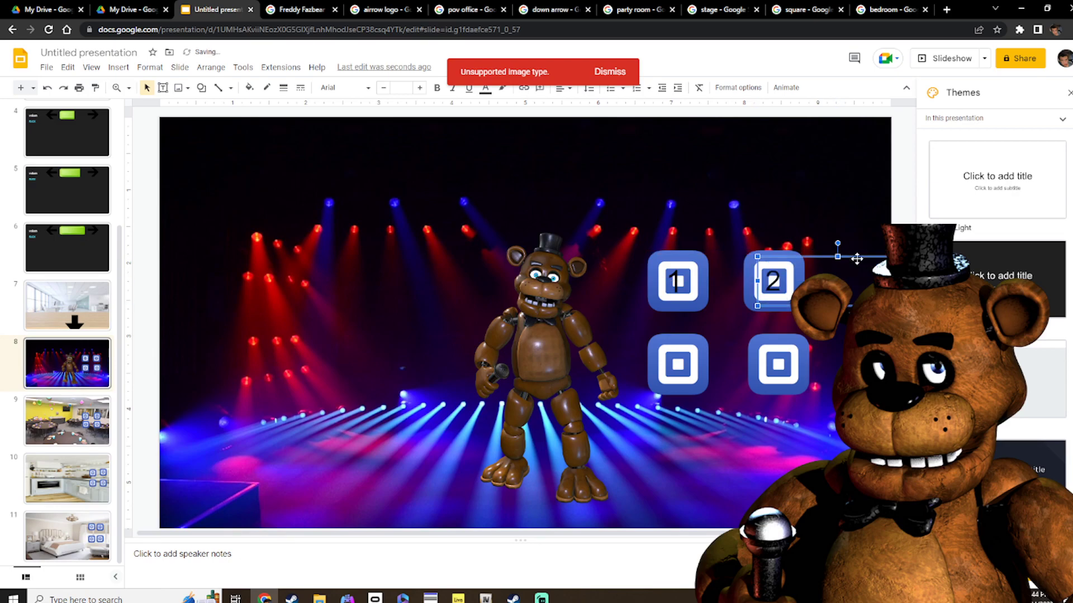
pyautogui.press('Escape')
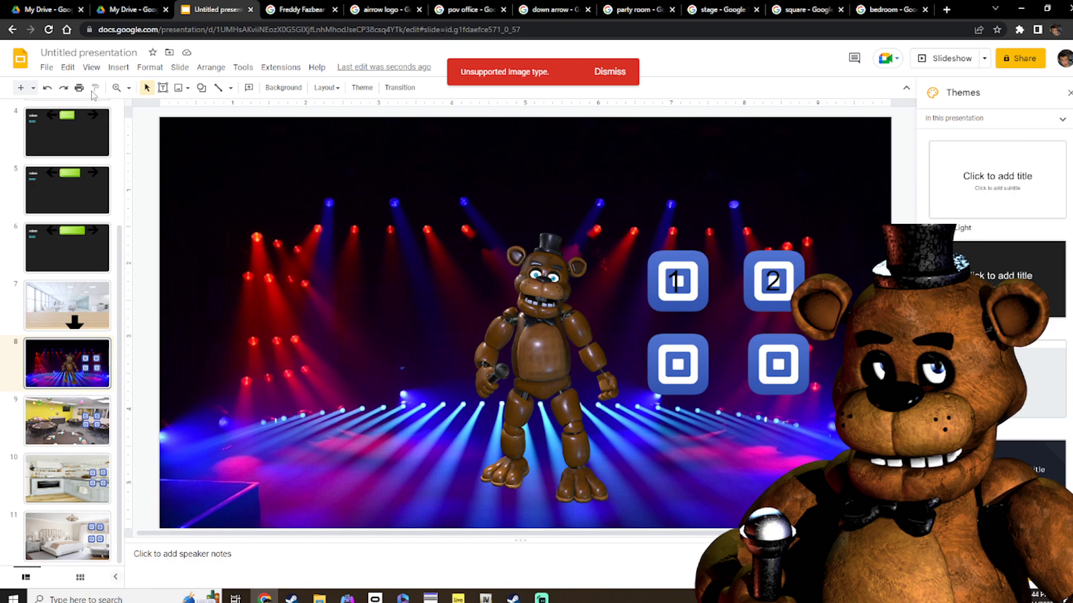
# Add a text box reading "3" to the stage slide and place it on the lower-left blue icon
pyautogui.click(163, 87)
pyautogui.moveTo(288, 235); pyautogui.dragTo(457, 301)
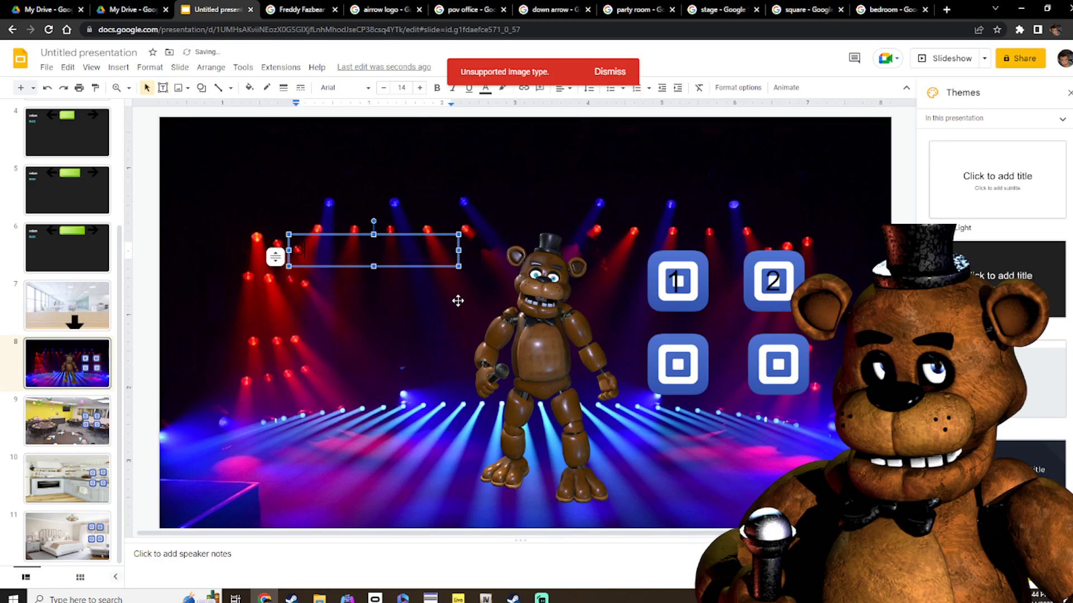
pyautogui.moveTo(336, 236); pyautogui.dragTo(710, 352)
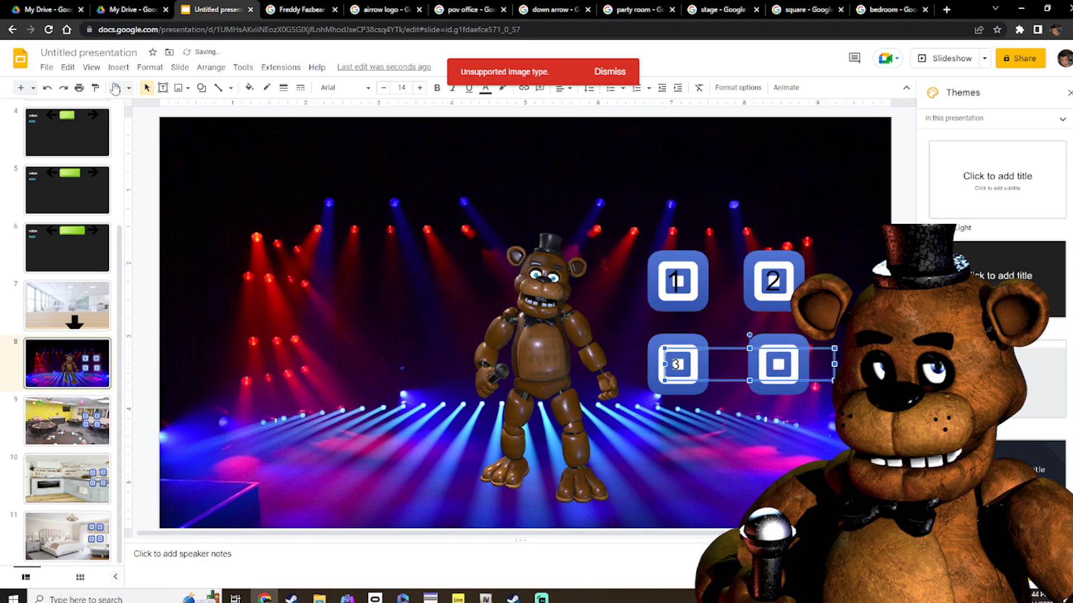
# Set the "3" to font size 26 and centre it on the lower-left blue icon
pyautogui.click(420, 88)
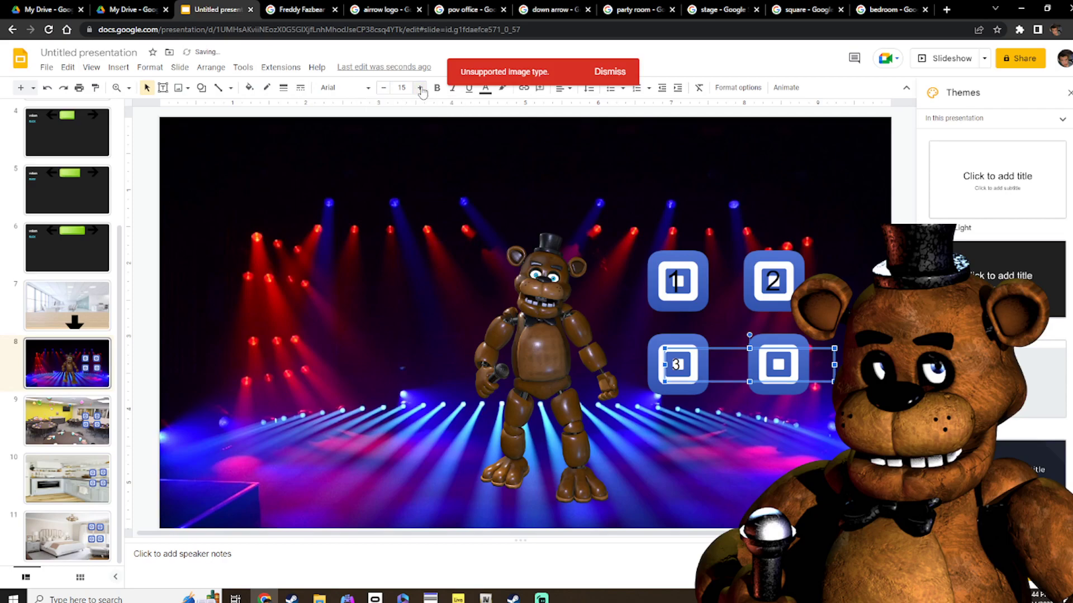
pyautogui.click(420, 88)
pyautogui.click(421, 88)
pyautogui.click(421, 88)
pyautogui.click(420, 88)
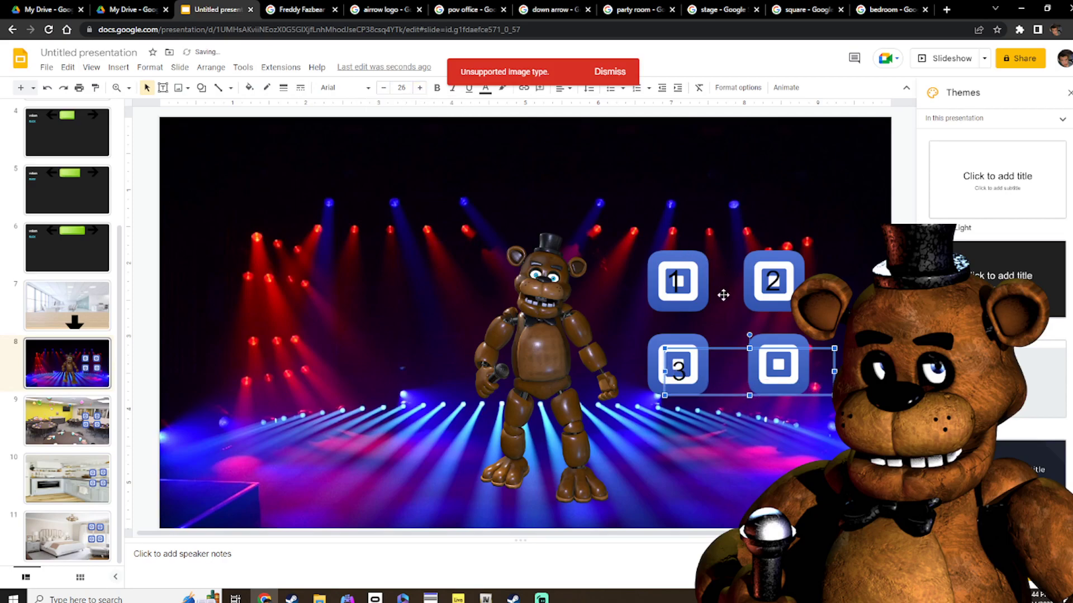
pyautogui.moveTo(726, 350); pyautogui.dragTo(725, 342)
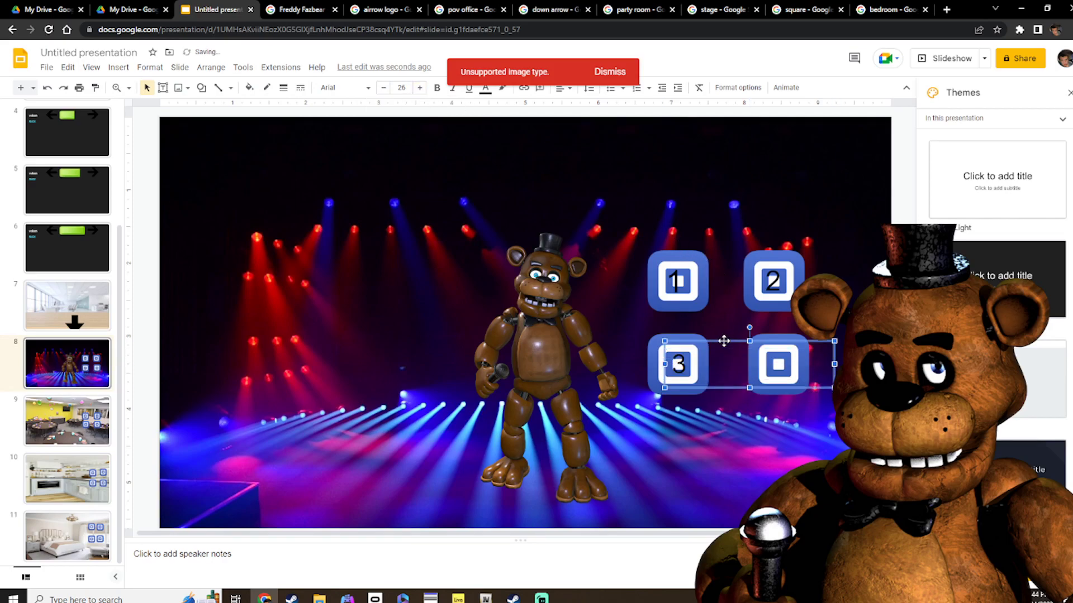
pyautogui.press('Escape')
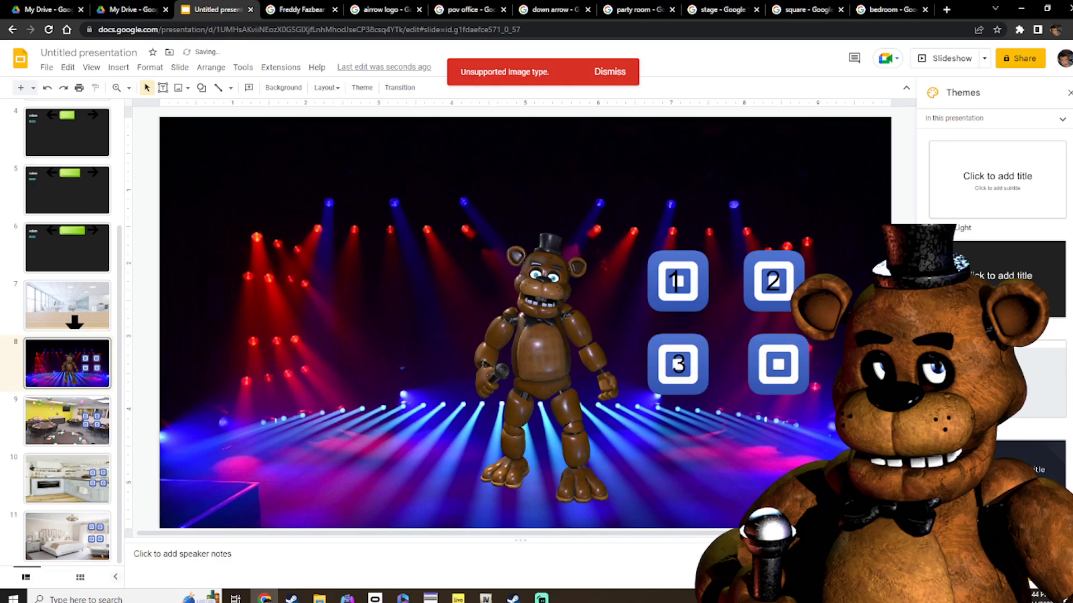
# Add a text box reading "4" to the stage slide and place it on the lower-right blue icon
pyautogui.click(161, 88)
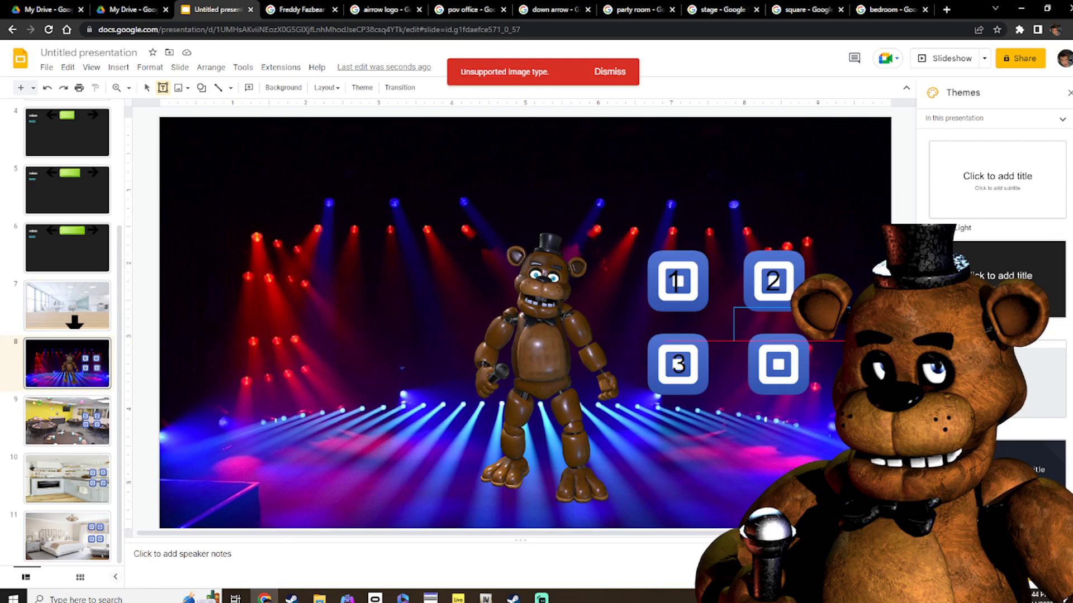
pyautogui.moveTo(734, 307); pyautogui.dragTo(849, 339)
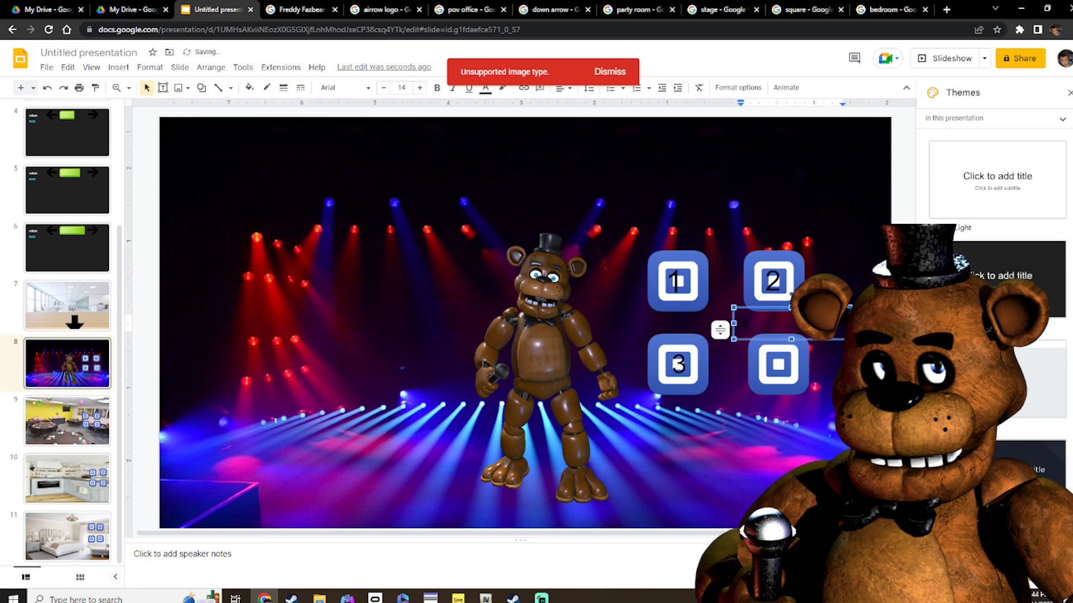
pyautogui.moveTo(803, 312); pyautogui.dragTo(838, 356)
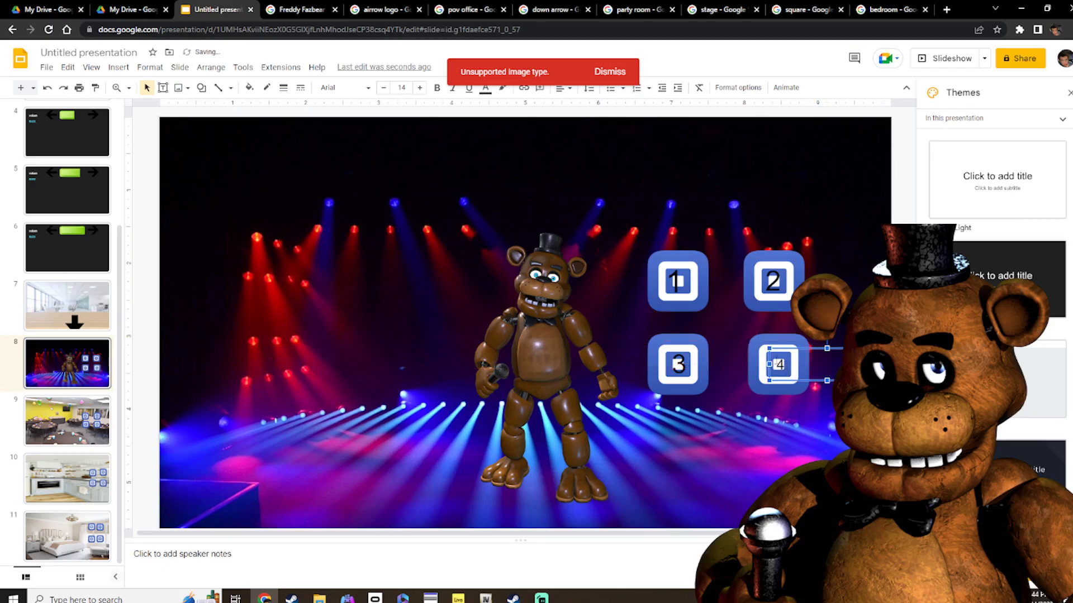
# Set the "4" to font size 26 and centre it on the lower-right blue icon
pyautogui.click(419, 88)
pyautogui.click(419, 87)
pyautogui.click(419, 87)
pyautogui.click(420, 88)
pyautogui.click(419, 88)
pyautogui.click(419, 88)
pyautogui.click(419, 88)
pyautogui.click(419, 88)
pyautogui.click(419, 88)
pyautogui.click(419, 88)
pyautogui.click(420, 87)
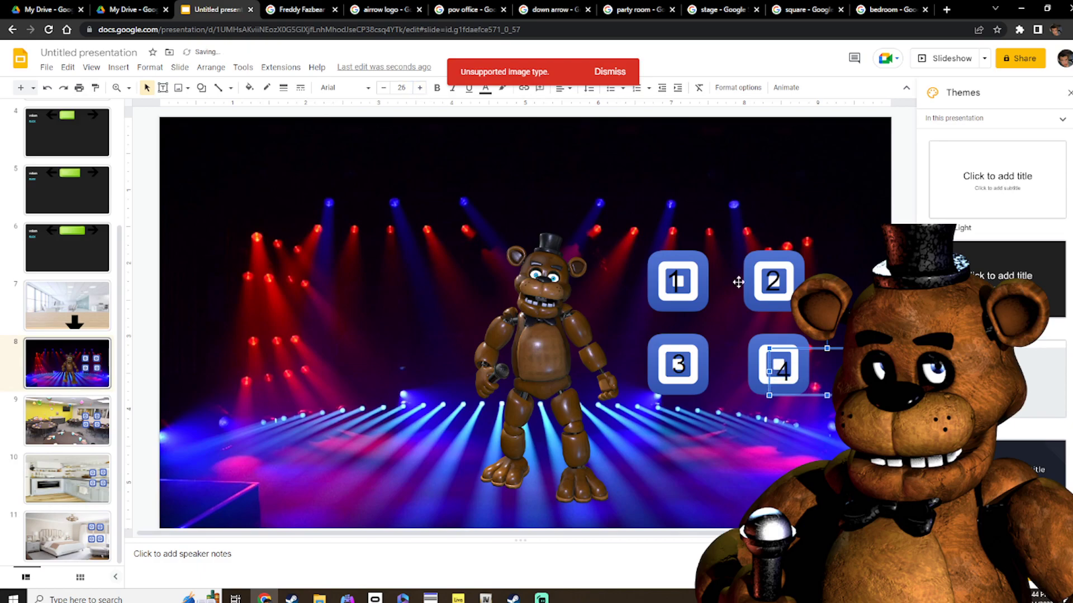
pyautogui.moveTo(780, 370); pyautogui.dragTo(772, 363)
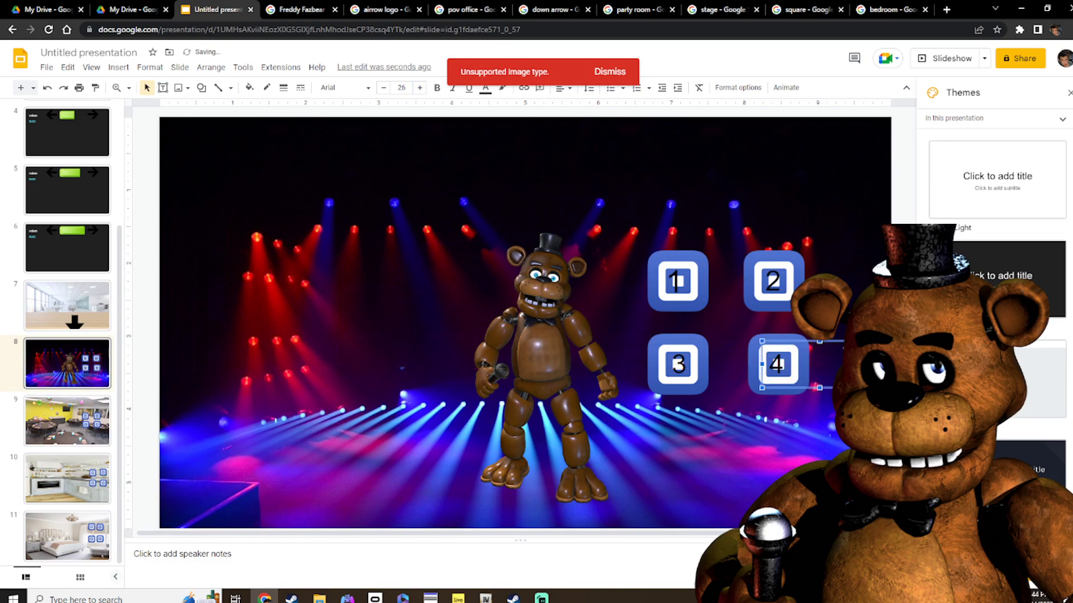
pyautogui.press('Escape')
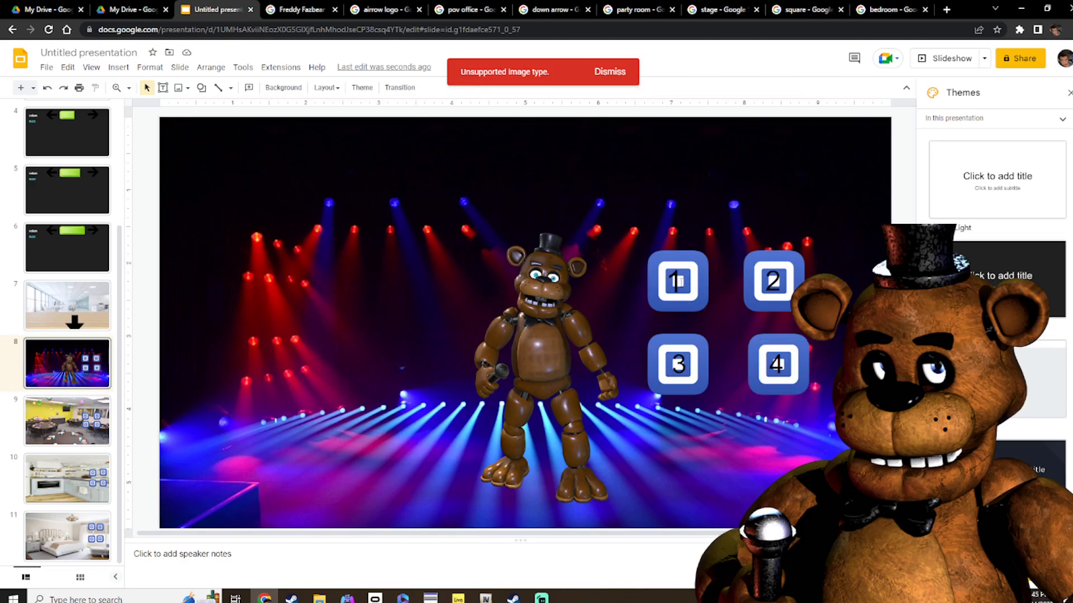
# Add a text box reading "1" to the party room slide, over the wall-mounted TV
pyautogui.click(72, 413)
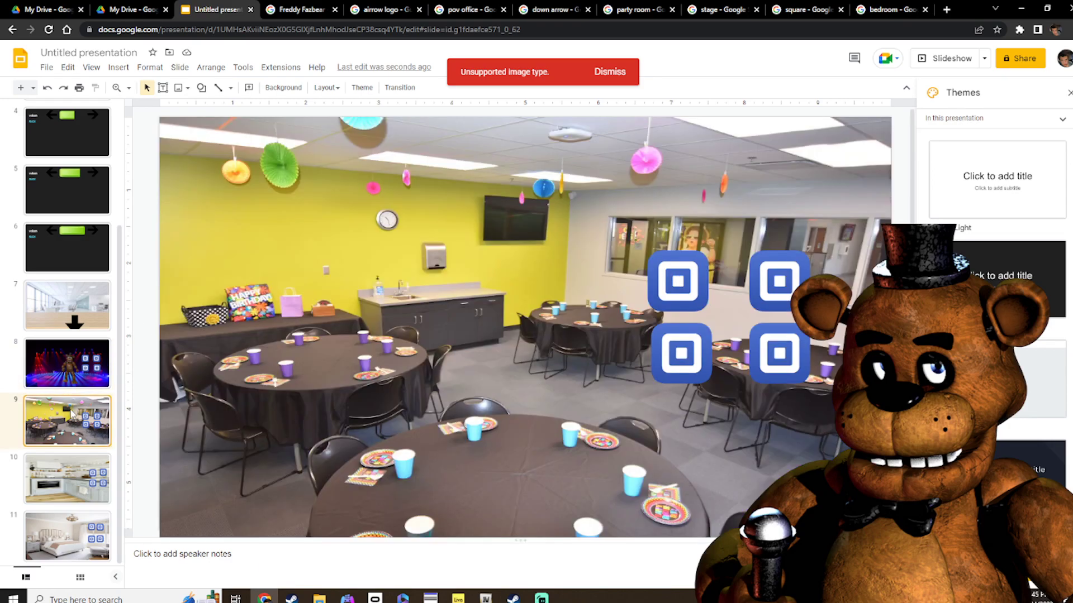
pyautogui.click(163, 87)
pyautogui.moveTo(472, 228); pyautogui.dragTo(588, 260)
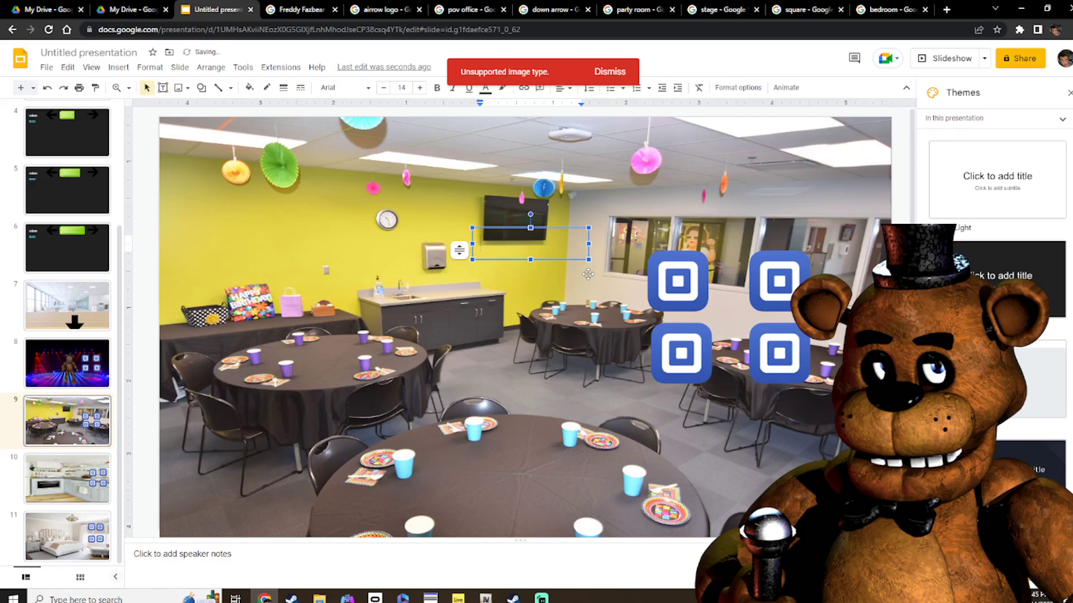
pyautogui.click(419, 88)
pyautogui.click(420, 88)
pyautogui.click(419, 88)
pyautogui.click(420, 87)
pyautogui.moveTo(550, 223)
pyautogui.mouseDown()
pyautogui.moveTo(657, 248)
pyautogui.moveTo(546, 221)
pyautogui.mouseUp()
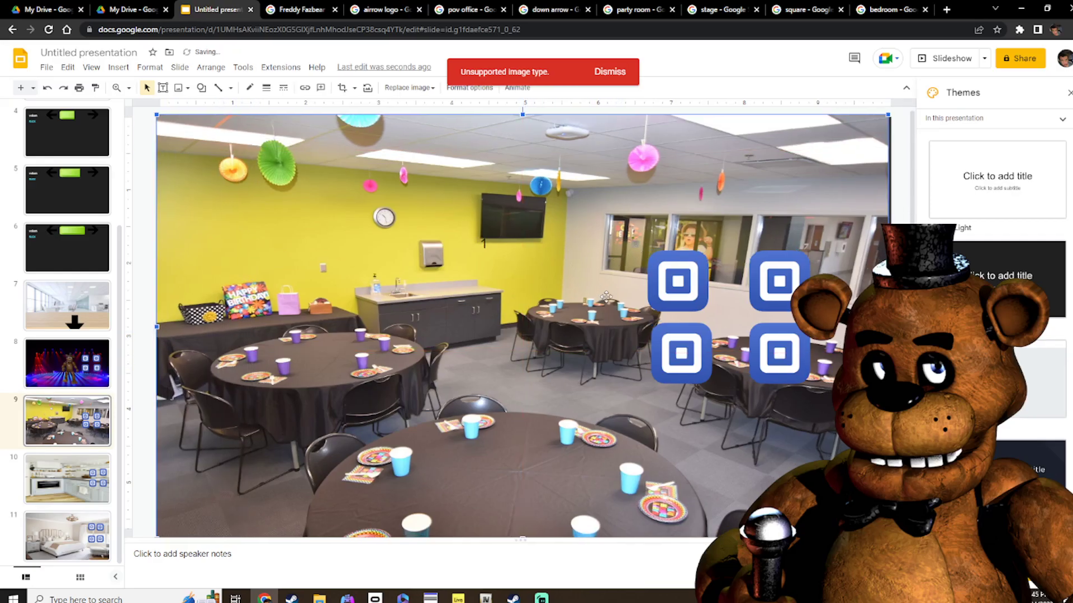
pyautogui.click(484, 243)
pyautogui.write('1')
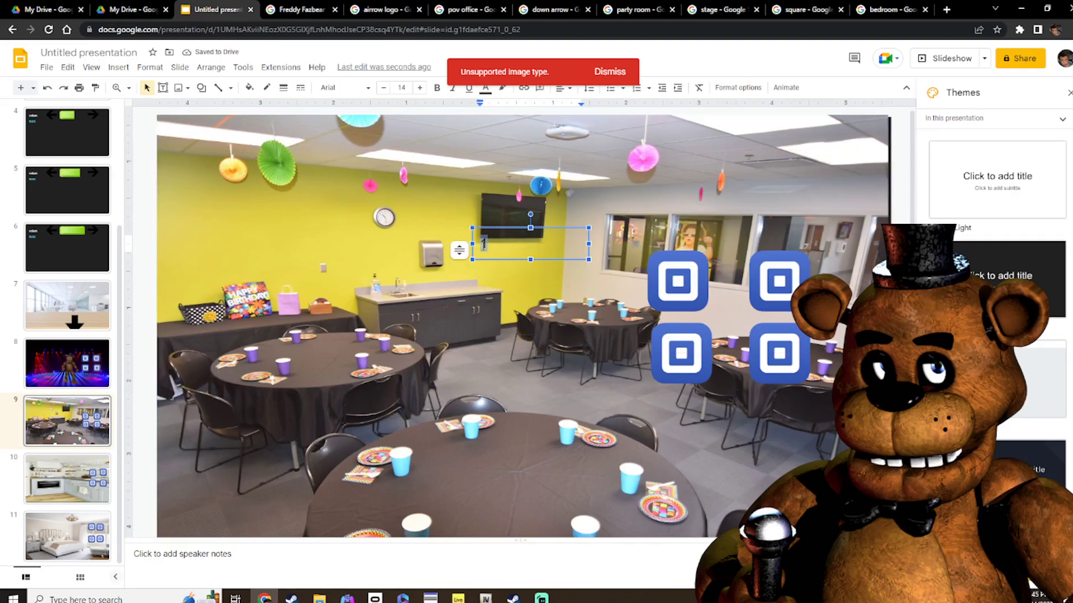
# Set the "1" on the party room slide to font size 29 and centre it on the upper-left blue icon
pyautogui.click(419, 88)
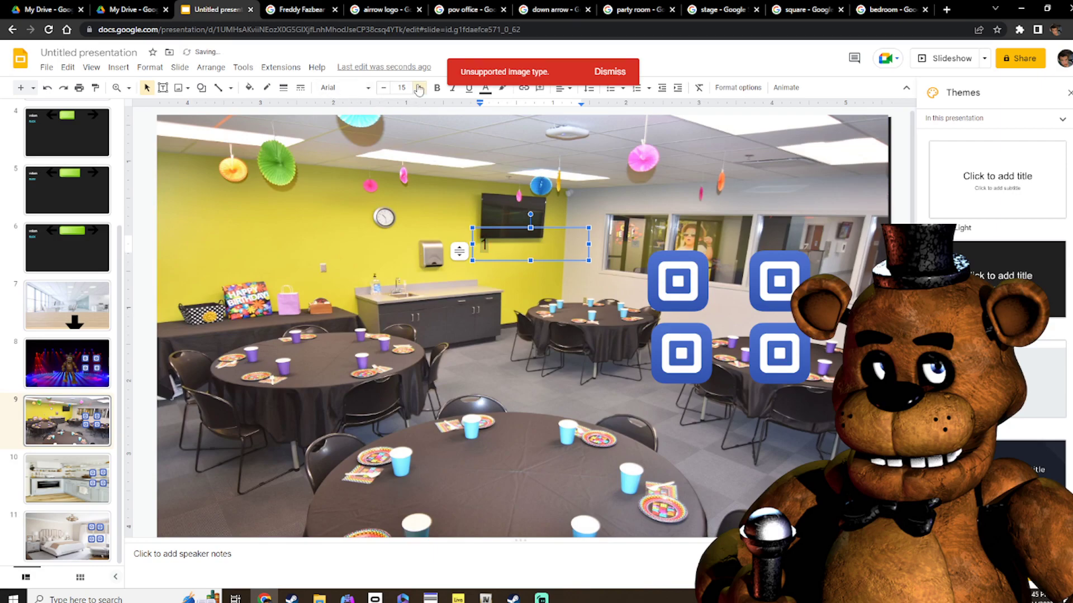
pyautogui.click(419, 89)
pyautogui.click(419, 89)
pyautogui.click(419, 89)
pyautogui.click(419, 88)
pyautogui.click(419, 89)
pyautogui.click(419, 89)
pyautogui.doubleClick(419, 89)
pyautogui.click(419, 90)
pyautogui.click(419, 90)
pyautogui.click(419, 90)
pyautogui.click(419, 90)
pyautogui.click(419, 89)
pyautogui.click(419, 90)
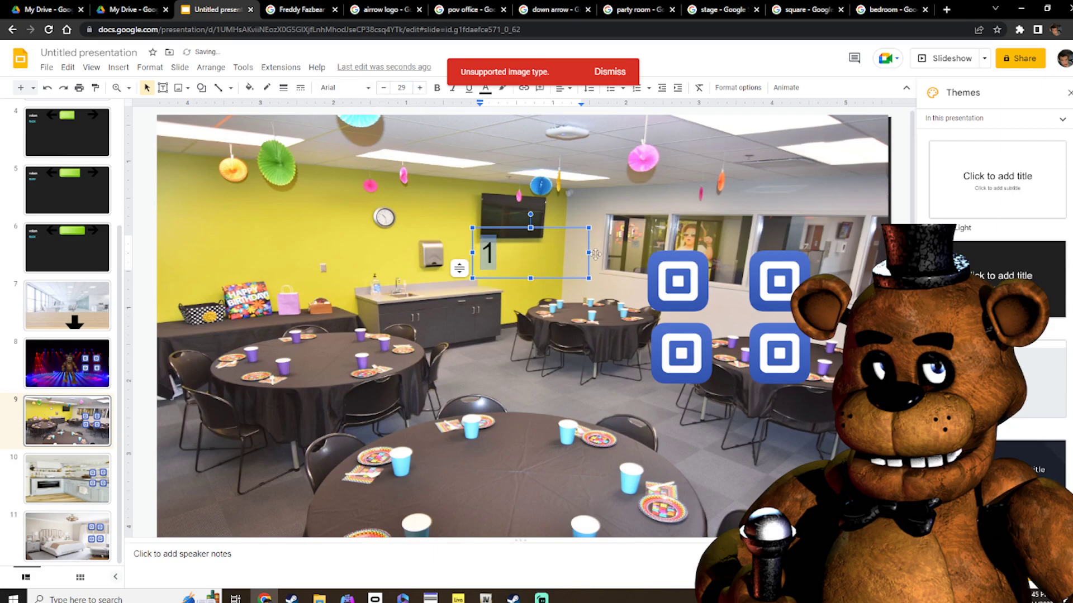
pyautogui.moveTo(563, 228); pyautogui.dragTo(752, 259)
# Move the shifted party room background picture back into alignment with the slide's edges and deselect it
pyautogui.click(731, 380)
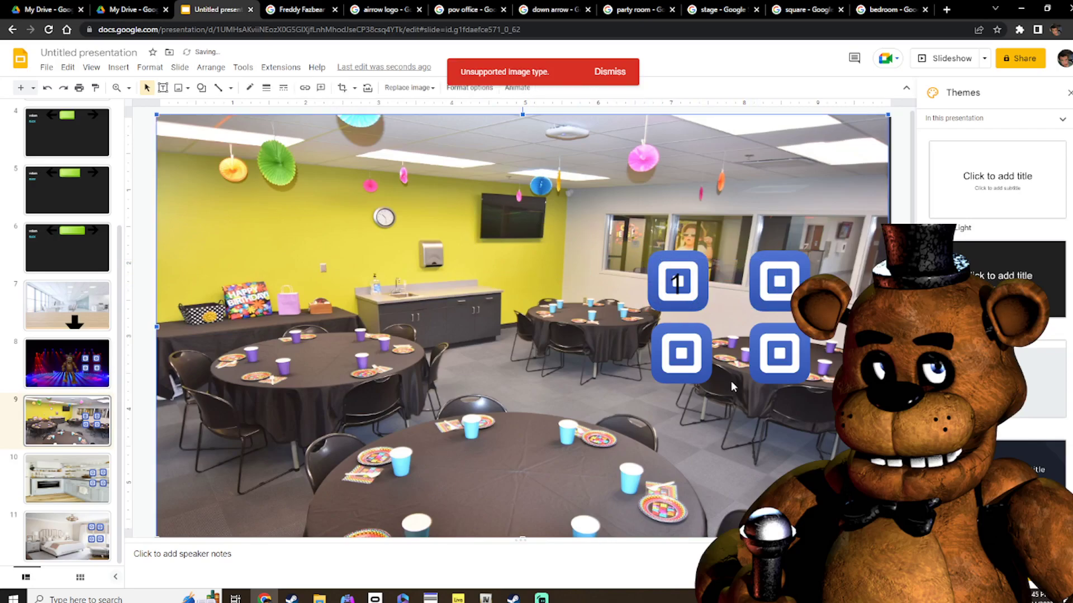
pyautogui.moveTo(736, 381); pyautogui.dragTo(738, 383)
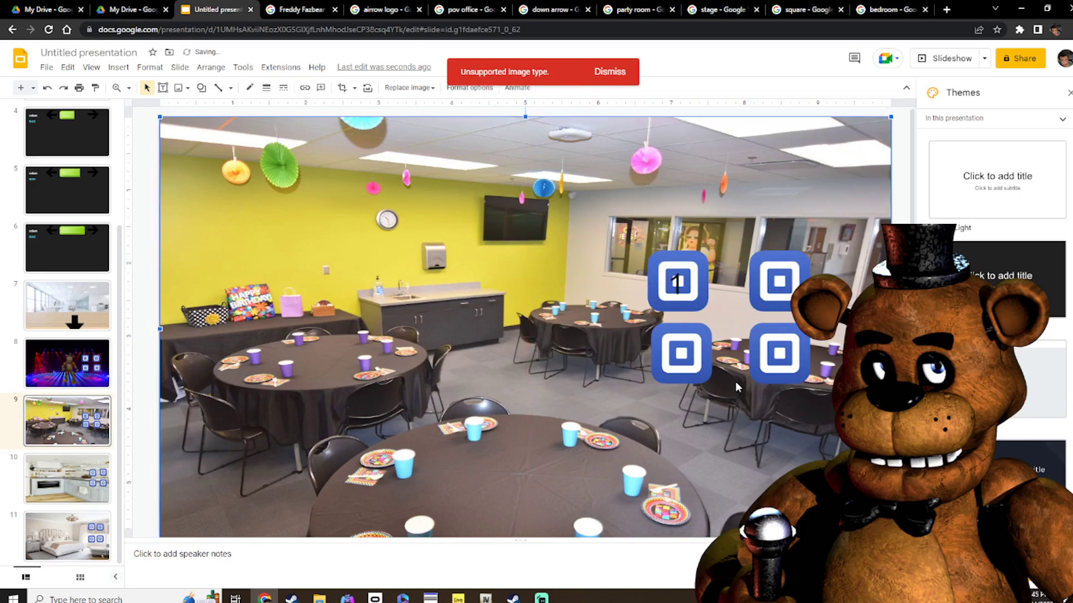
pyautogui.click(900, 218)
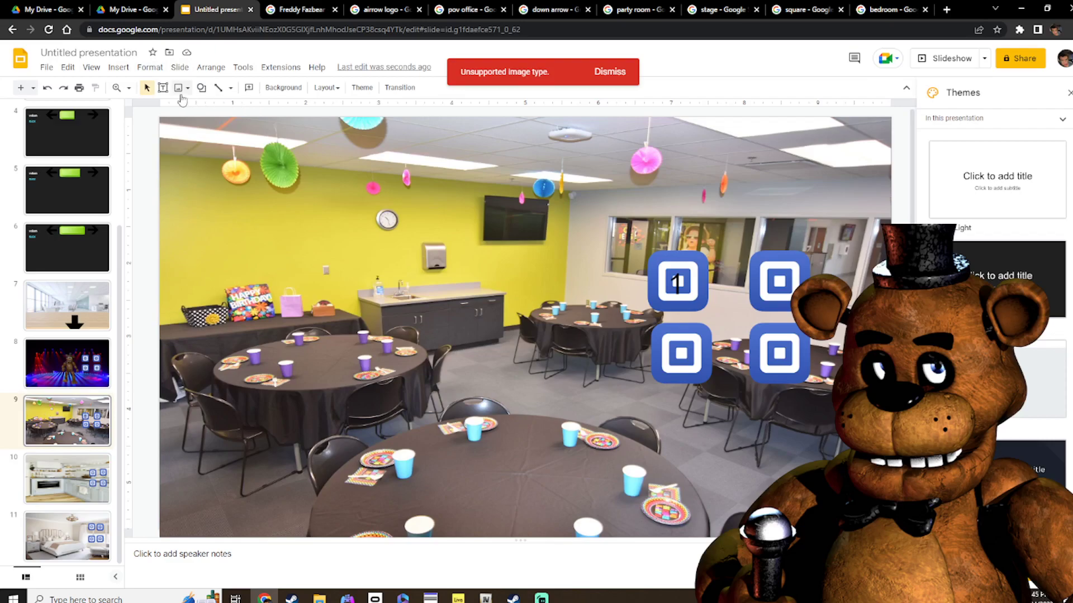
# Add a text box reading "2" to the party room slide, over the counter, and select its text
pyautogui.click(163, 87)
pyautogui.moveTo(412, 283); pyautogui.dragTo(593, 328)
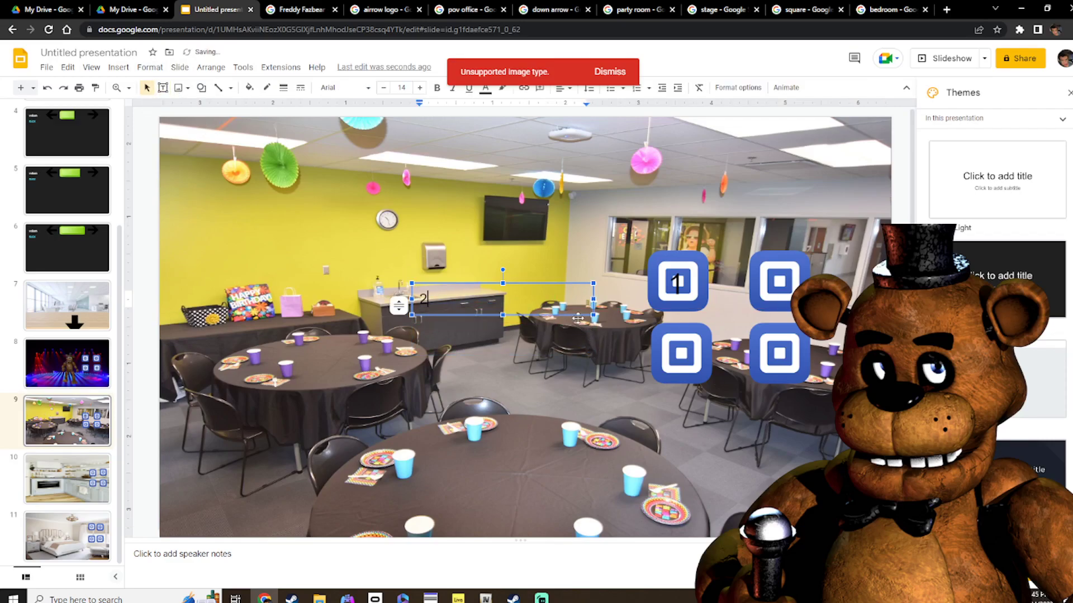
pyautogui.moveTo(432, 300); pyautogui.dragTo(418, 300)
# Set the "2" to font size 24 and centre it on the party room slide's upper-right blue icon
pyautogui.click(420, 87)
pyautogui.click(420, 88)
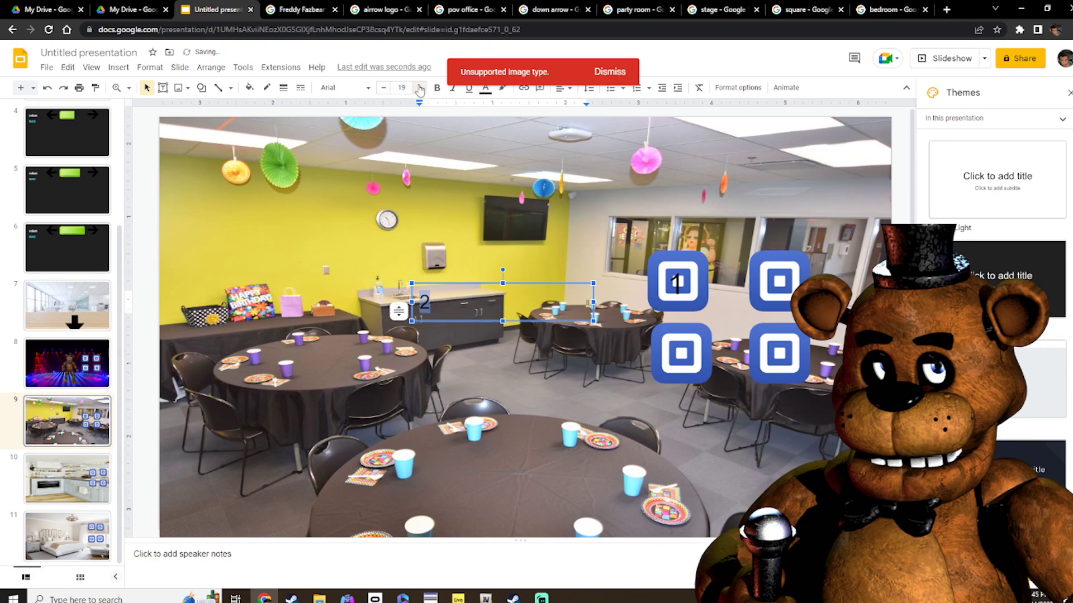
pyautogui.click(420, 87)
pyautogui.click(420, 88)
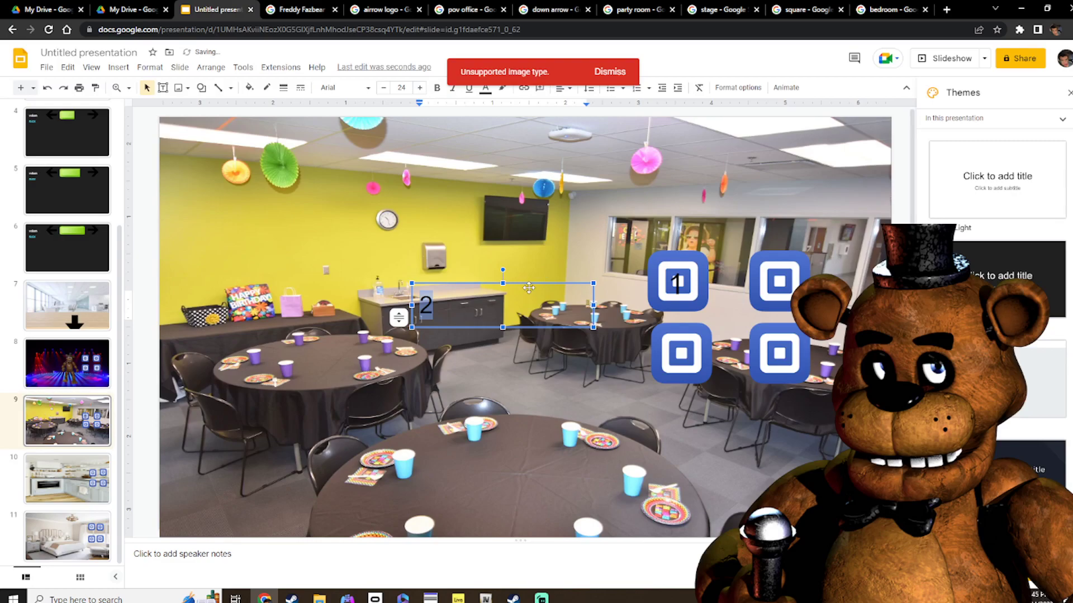
pyautogui.moveTo(532, 284); pyautogui.dragTo(882, 259)
pyautogui.click(489, 362)
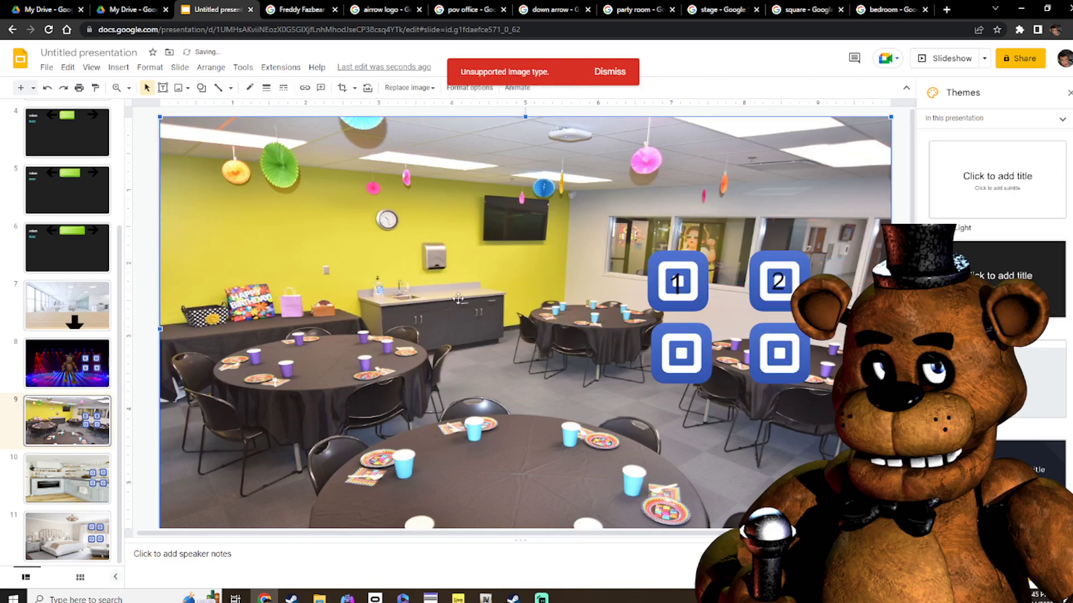
# Add a text box reading "3" to the party room slide, beside the wall clock, and select its text
pyautogui.click(162, 87)
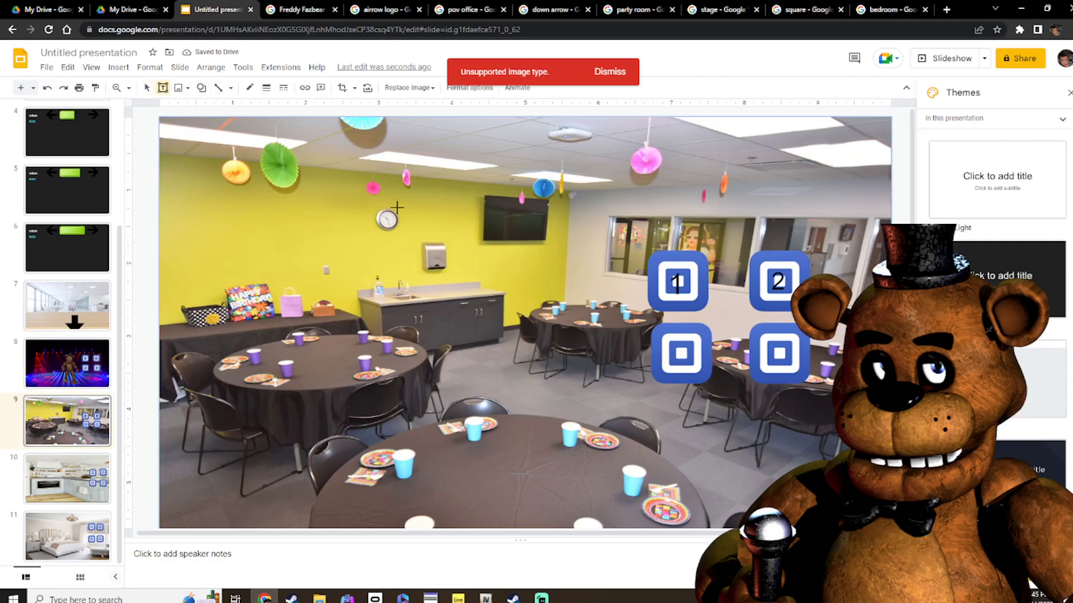
pyautogui.moveTo(397, 207); pyautogui.dragTo(603, 270)
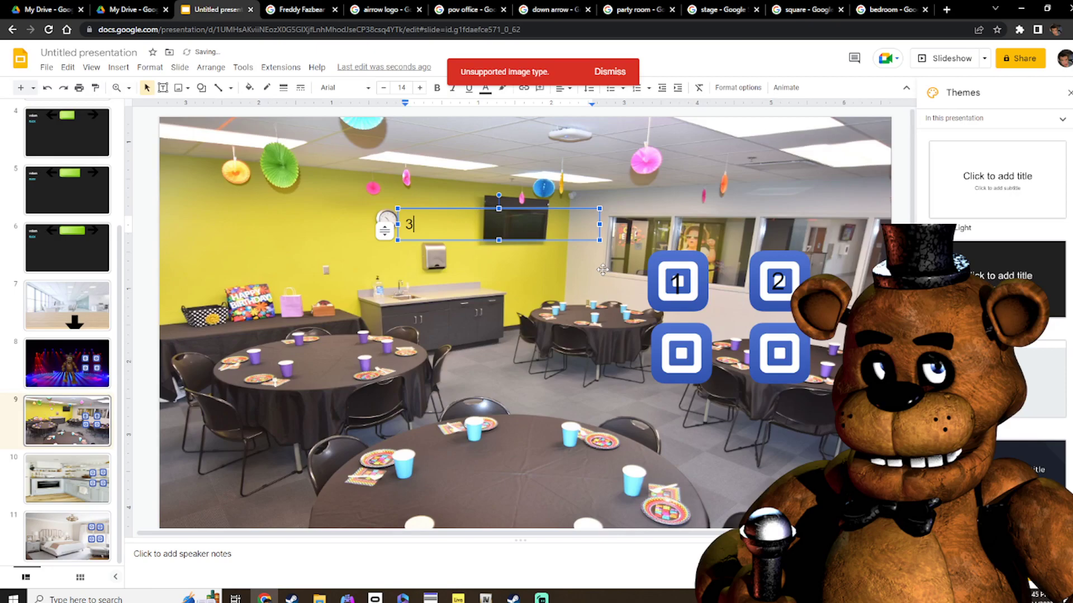
pyautogui.write('3')
pyautogui.hotkey('ctrl', 'a')
# Set the "3" to font size 26 and centre it on the party room slide's lower-left blue icon
pyautogui.click(420, 87)
pyautogui.click(420, 88)
pyautogui.click(420, 88)
pyautogui.click(420, 87)
pyautogui.click(419, 88)
pyautogui.click(419, 87)
pyautogui.click(420, 88)
pyautogui.click(420, 88)
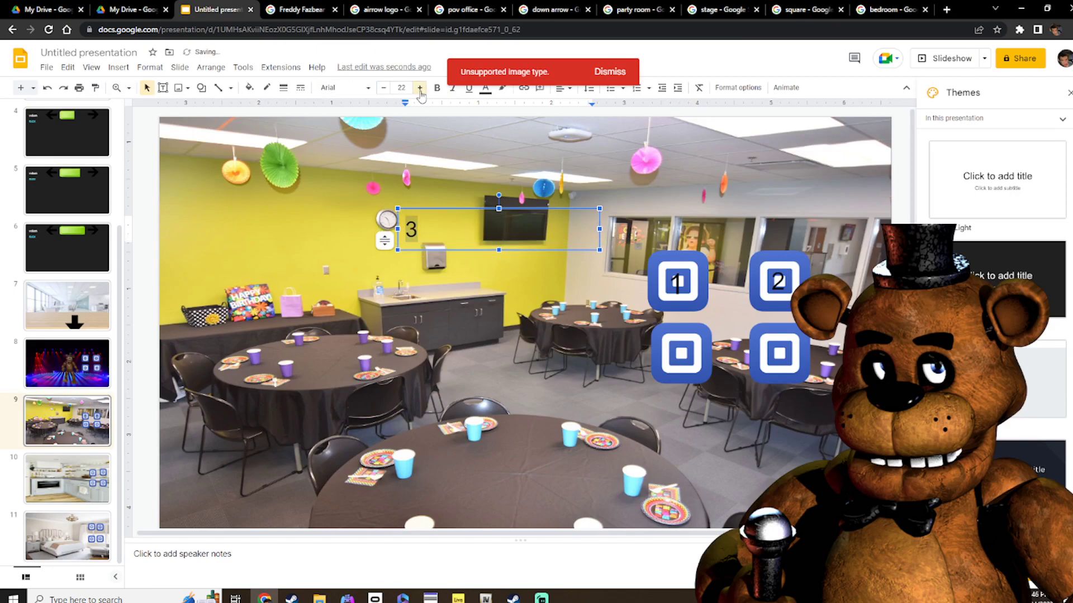
pyautogui.click(419, 87)
pyautogui.click(419, 88)
pyautogui.click(419, 87)
pyautogui.click(419, 87)
pyautogui.press('Escape')
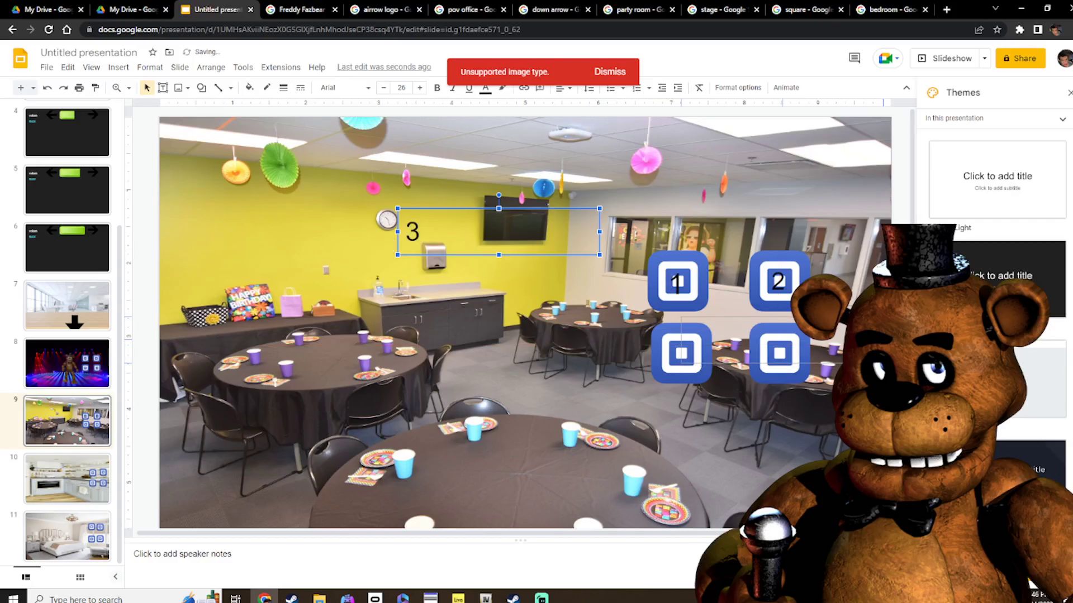
pyautogui.moveTo(708, 317); pyautogui.dragTo(699, 327)
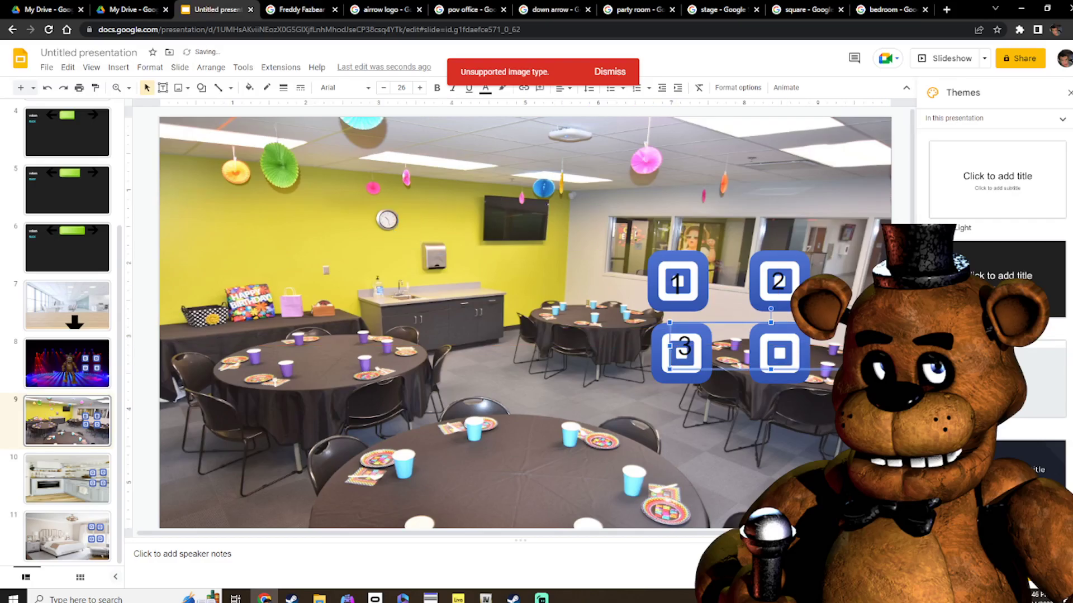
pyautogui.moveTo(764, 327); pyautogui.dragTo(764, 334)
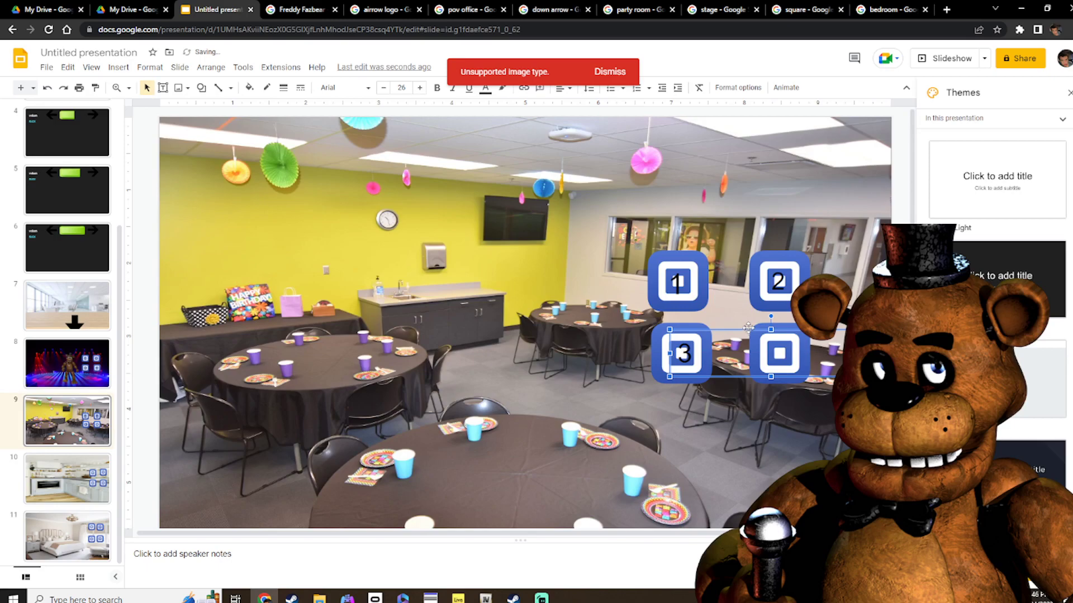
pyautogui.click(505, 235)
# Add a text box reading "4" to the party room slide, over the yellow wall, and select its text
pyautogui.click(163, 88)
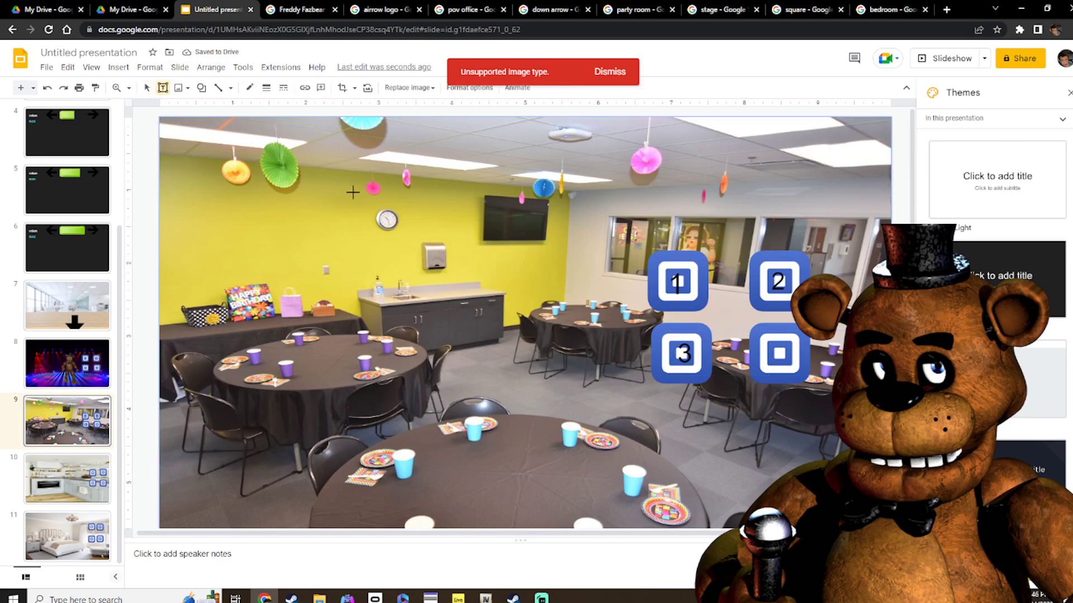
pyautogui.moveTo(352, 211); pyautogui.dragTo(555, 244)
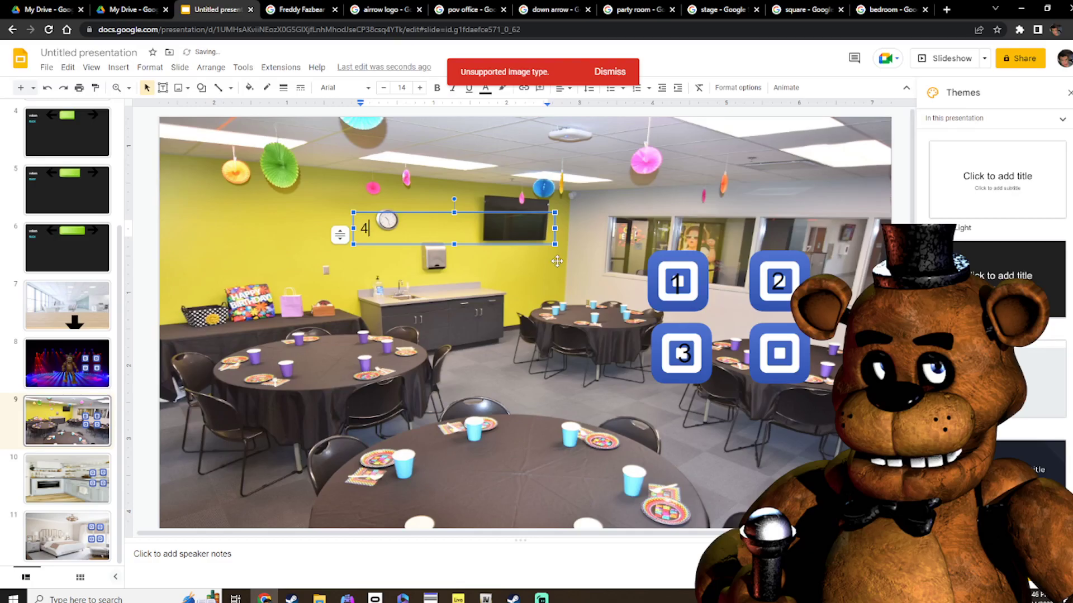
pyautogui.moveTo(369, 228); pyautogui.dragTo(351, 231)
# Set the "4" to font size 27 and centre it on the party room slide's lower-right blue icon
pyautogui.click(418, 88)
pyautogui.click(418, 88)
pyautogui.click(419, 88)
pyautogui.click(419, 87)
pyautogui.click(418, 87)
pyautogui.click(419, 88)
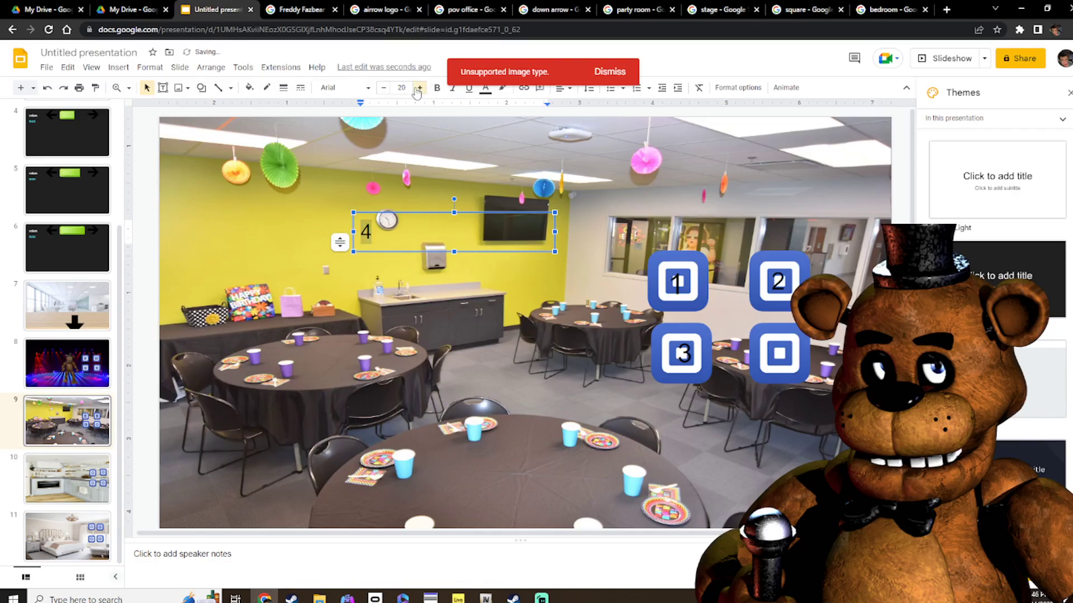
pyautogui.click(418, 88)
pyautogui.click(419, 88)
pyautogui.click(418, 88)
pyautogui.click(419, 87)
pyautogui.click(418, 88)
pyautogui.click(418, 87)
pyautogui.click(419, 88)
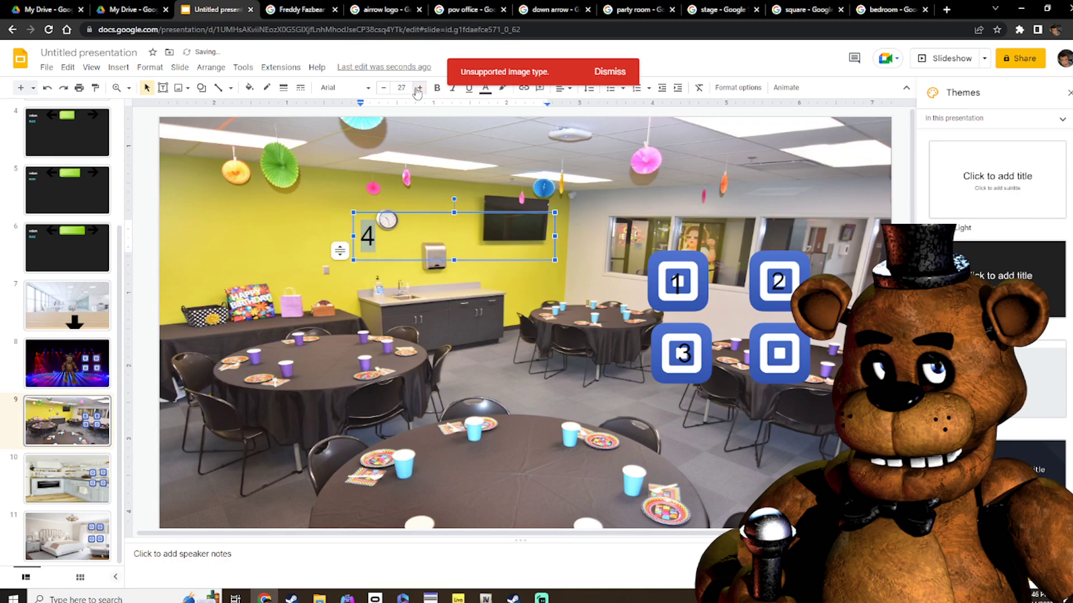
pyautogui.click(426, 216)
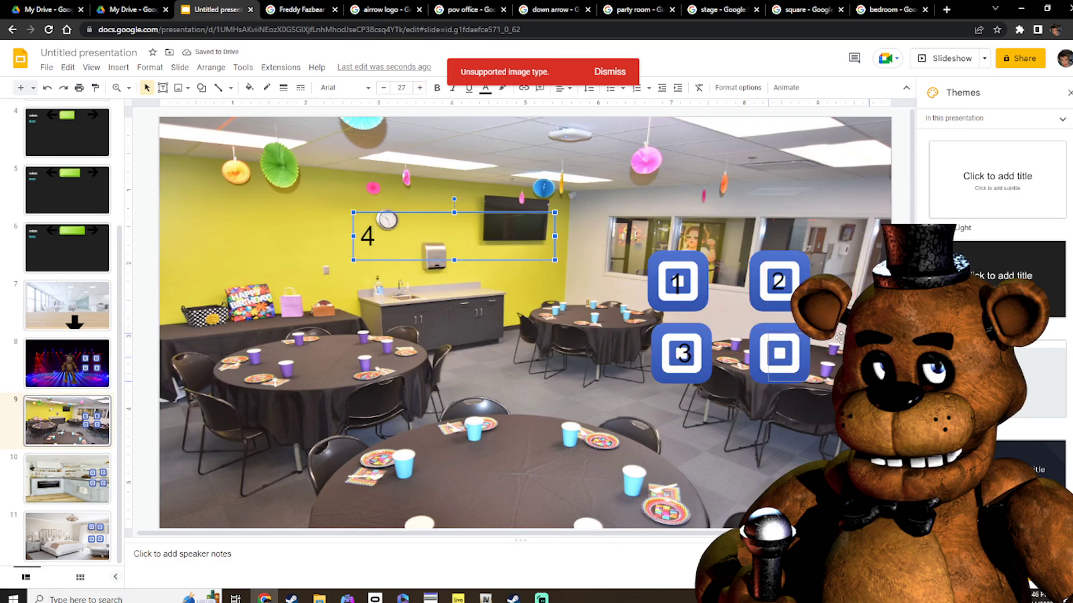
pyautogui.moveTo(839, 336); pyautogui.dragTo(840, 335)
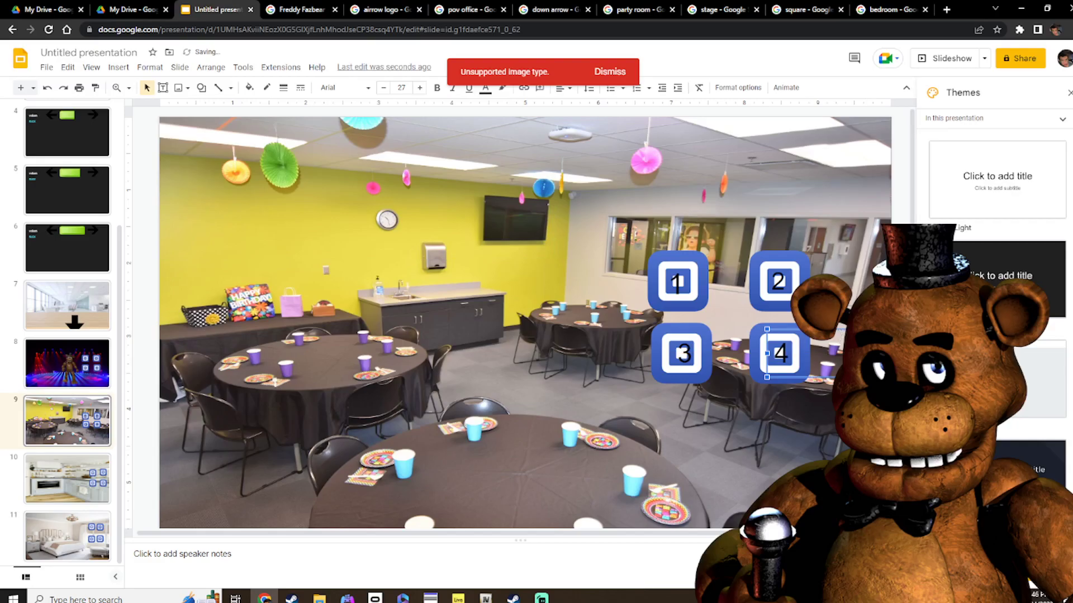
pyautogui.click(861, 416)
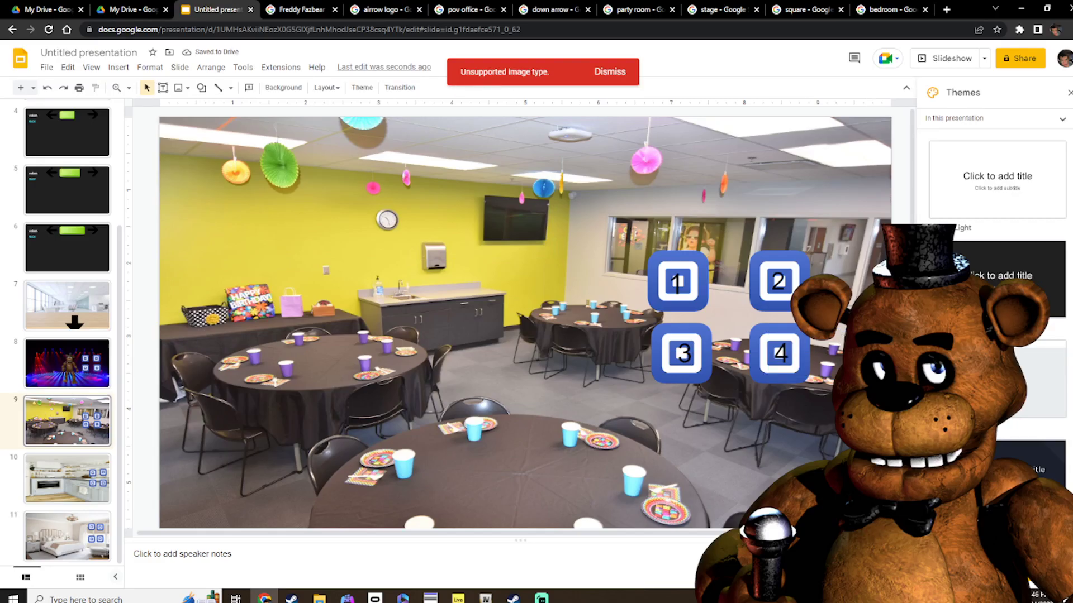
# Open the kitchen slide for editing
pyautogui.click(82, 481)
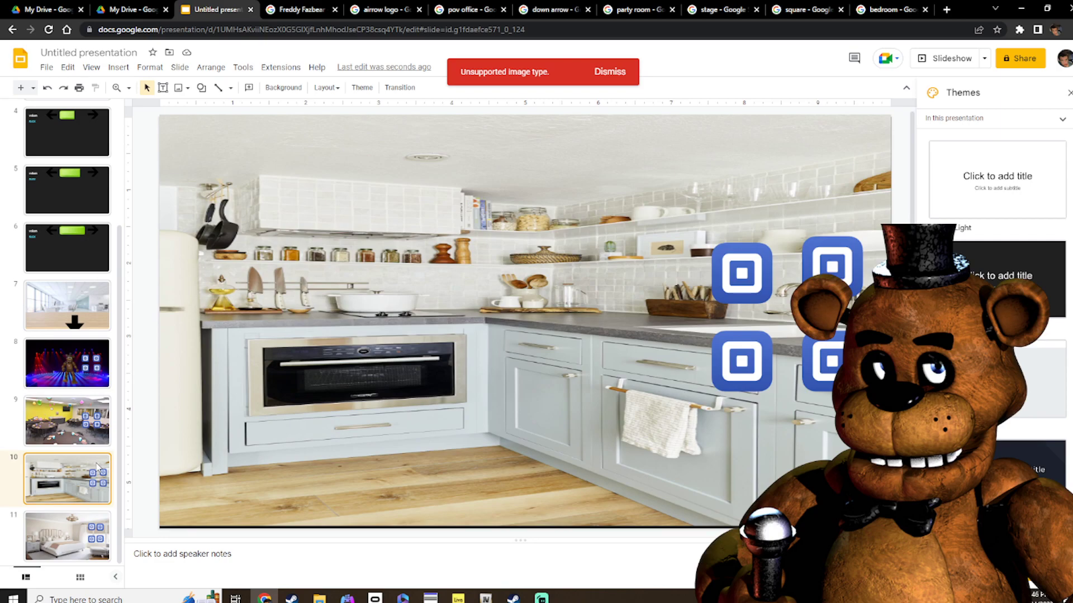
# Add a text box reading "1" to the kitchen slide
pyautogui.press('XF86AudioLowerVolume')
pyautogui.click(163, 88)
pyautogui.moveTo(428, 229)
pyautogui.mouseDown()
pyautogui.moveTo(607, 285)
pyautogui.moveTo(608, 261)
pyautogui.mouseUp()
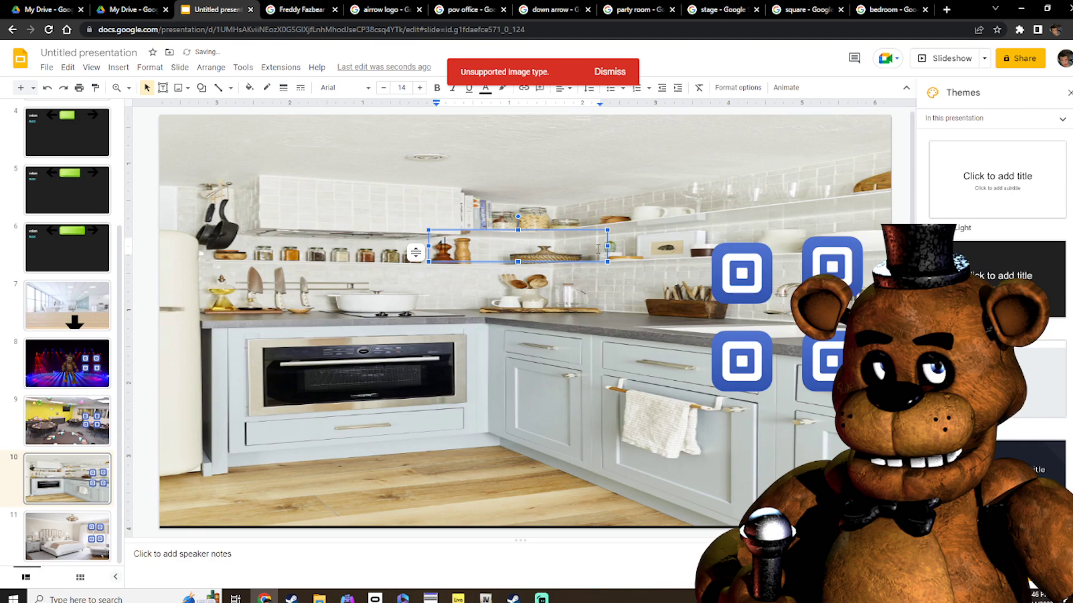
pyautogui.write('1')
# Set the "1" on the kitchen slide to font size 25 and place it on the upper-left blue square
pyautogui.click(418, 88)
pyautogui.click(418, 89)
pyautogui.click(418, 88)
pyautogui.click(418, 88)
pyautogui.click(418, 89)
pyautogui.click(418, 89)
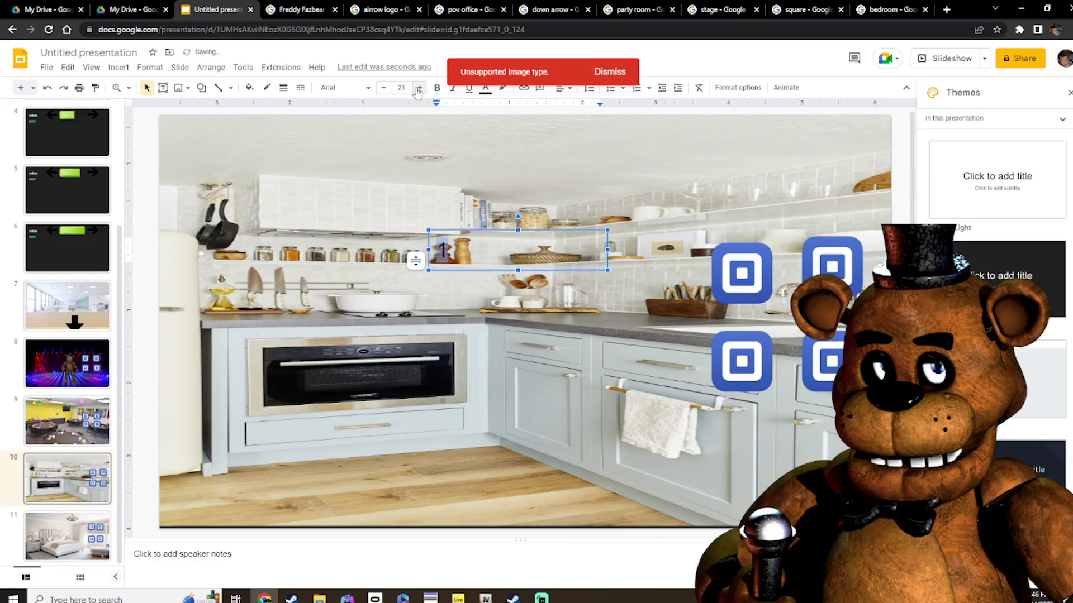
pyautogui.click(417, 88)
pyautogui.click(418, 88)
pyautogui.click(418, 88)
pyautogui.click(417, 88)
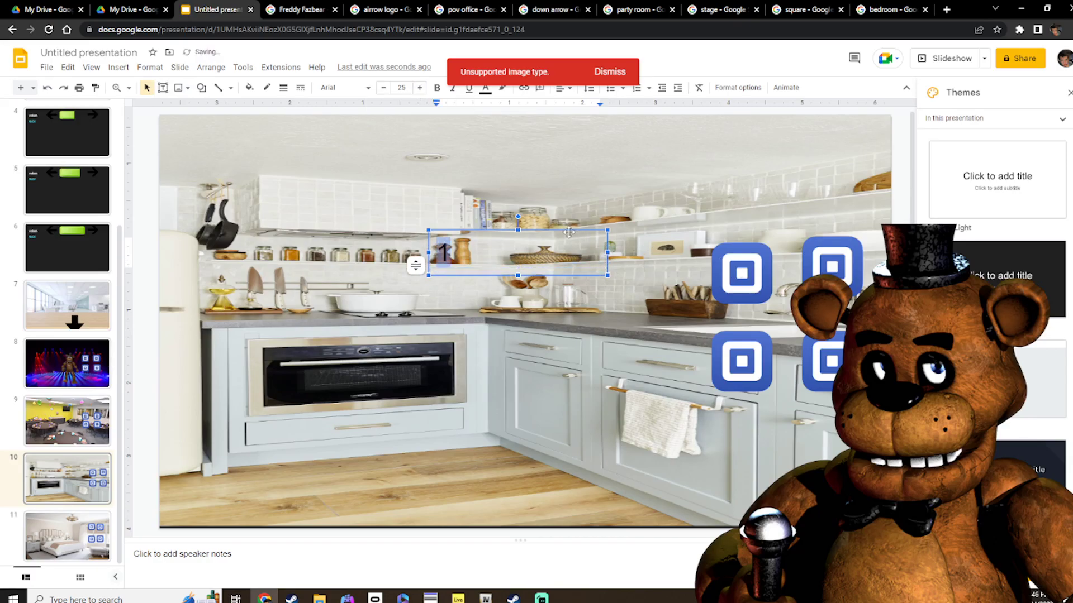
pyautogui.press('Escape')
pyautogui.moveTo(870, 251); pyautogui.dragTo(872, 250)
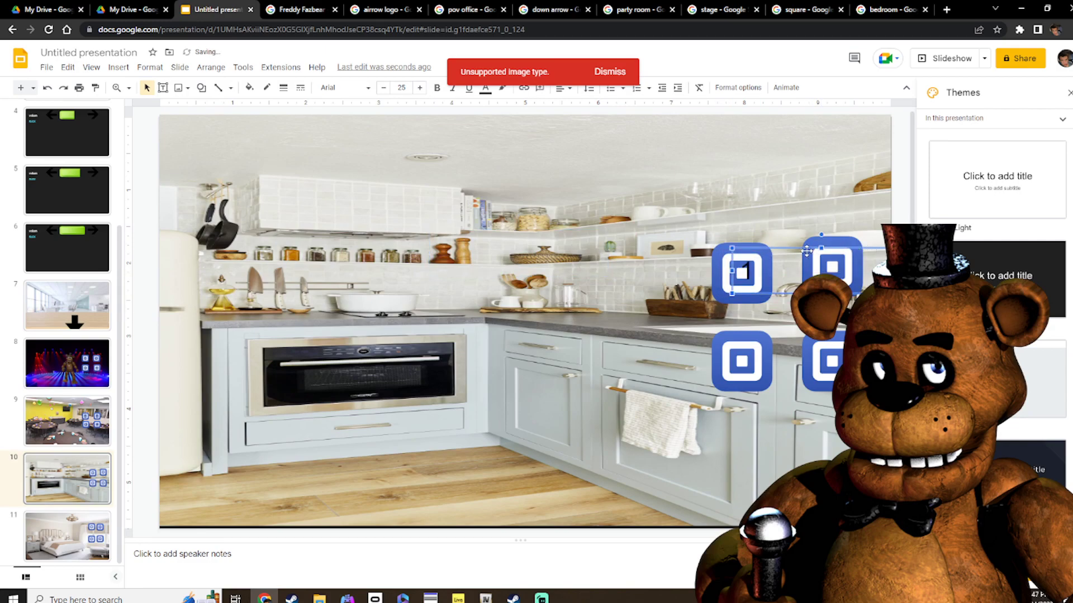
pyautogui.moveTo(806, 251); pyautogui.dragTo(799, 251)
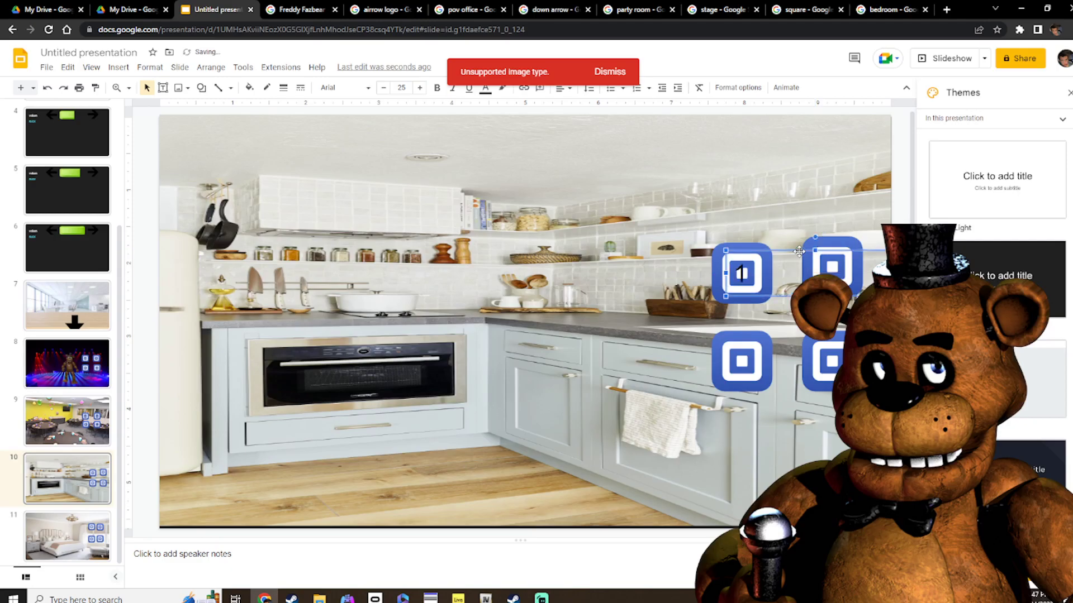
# Add a second text box reading "2" to the kitchen slide
pyautogui.click(162, 88)
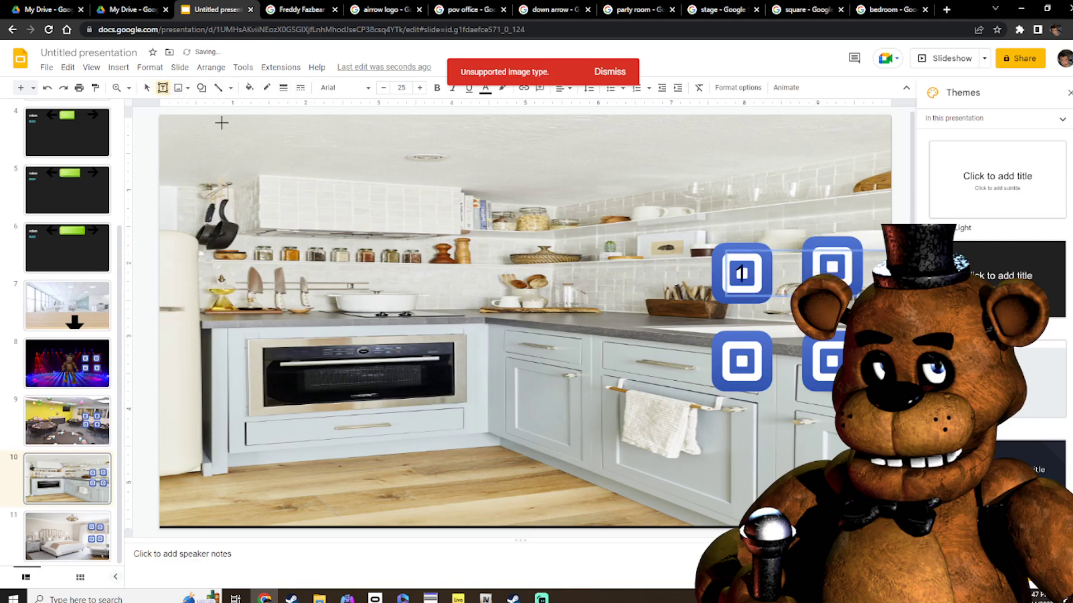
pyautogui.moveTo(369, 190); pyautogui.dragTo(562, 257)
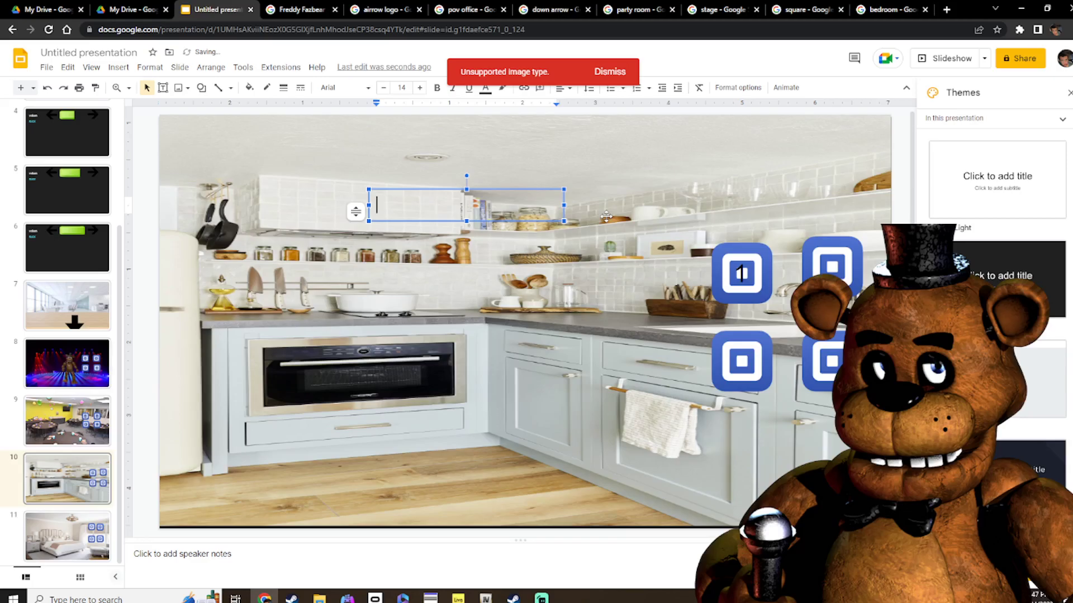
pyautogui.write('2')
pyautogui.moveTo(402, 214); pyautogui.dragTo(374, 201)
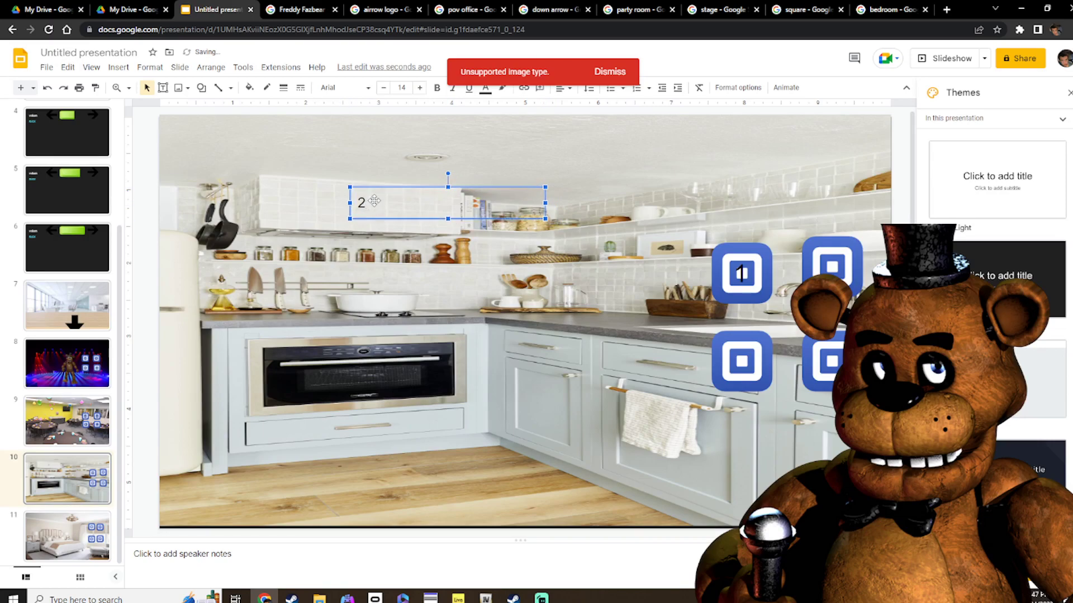
# Set the "2" on the kitchen slide to font size 23 and place it on the upper-right blue square
pyautogui.click(419, 87)
pyautogui.click(419, 88)
pyautogui.click(419, 87)
pyautogui.click(419, 87)
pyautogui.click(419, 88)
pyautogui.click(419, 88)
pyautogui.click(419, 88)
pyautogui.click(419, 88)
pyautogui.click(419, 88)
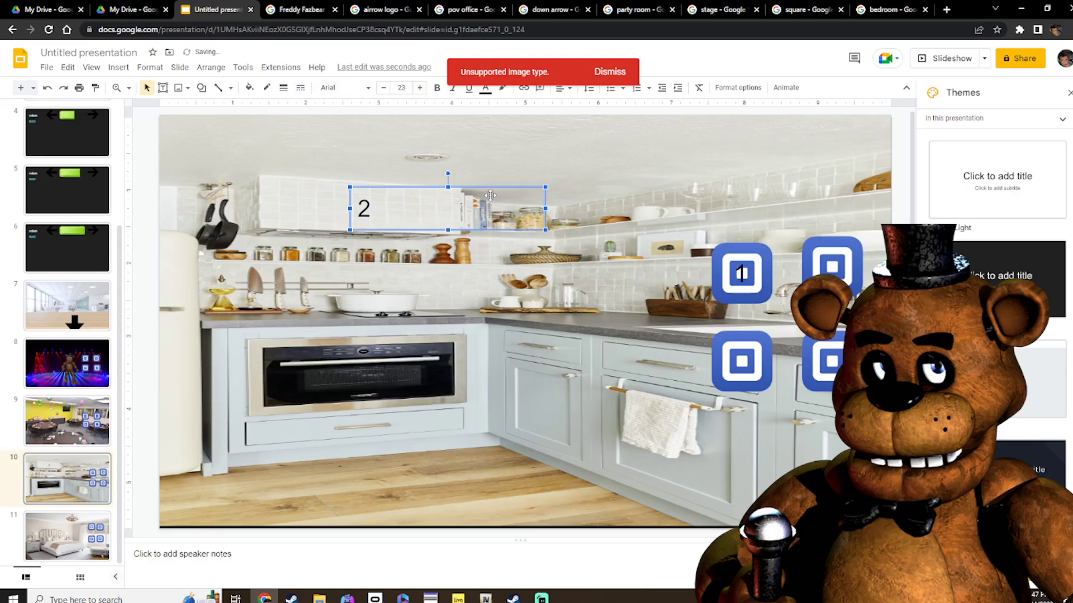
pyautogui.moveTo(666, 210); pyautogui.dragTo(864, 245)
pyautogui.click(620, 255)
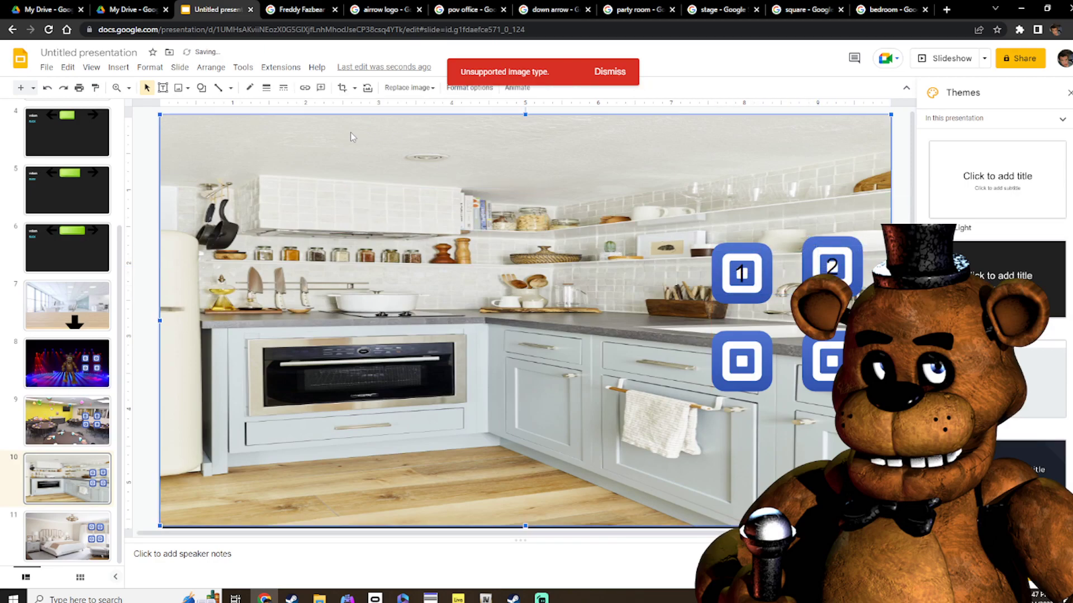
# Add a text box reading "3" at font size 24 and place it on the kitchen slide's lower-left blue square
pyautogui.click(162, 88)
pyautogui.moveTo(279, 176); pyautogui.dragTo(543, 252)
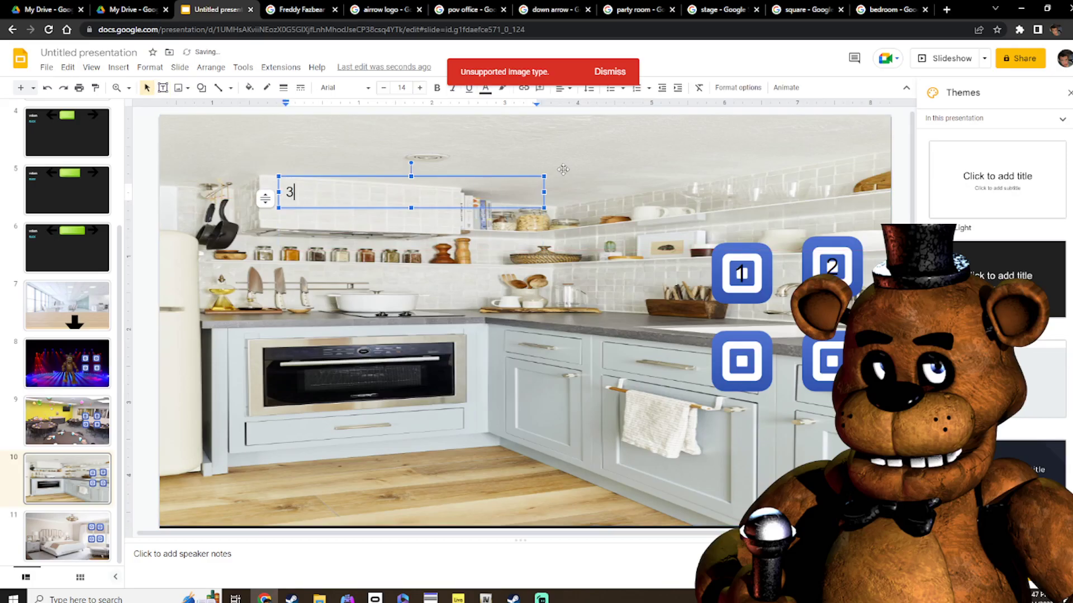
pyautogui.click(420, 88)
pyautogui.click(420, 92)
pyautogui.hotkey('ctrl', 'a')
pyautogui.click(420, 88)
pyautogui.click(423, 90)
pyautogui.click(423, 91)
pyautogui.click(423, 91)
pyautogui.click(423, 91)
pyautogui.click(422, 90)
pyautogui.click(423, 91)
pyautogui.click(423, 90)
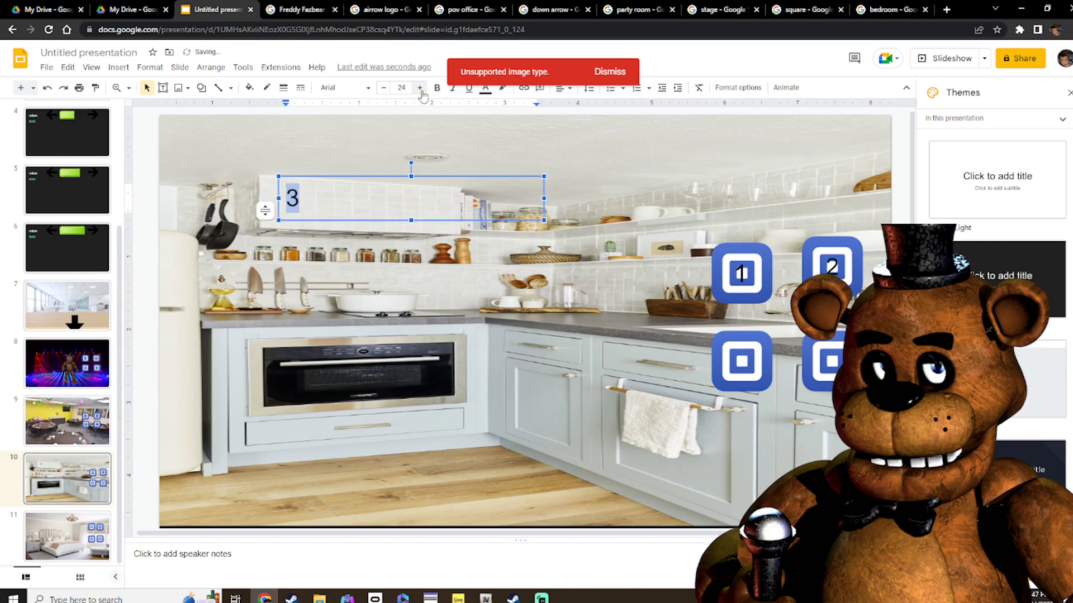
pyautogui.click(351, 179)
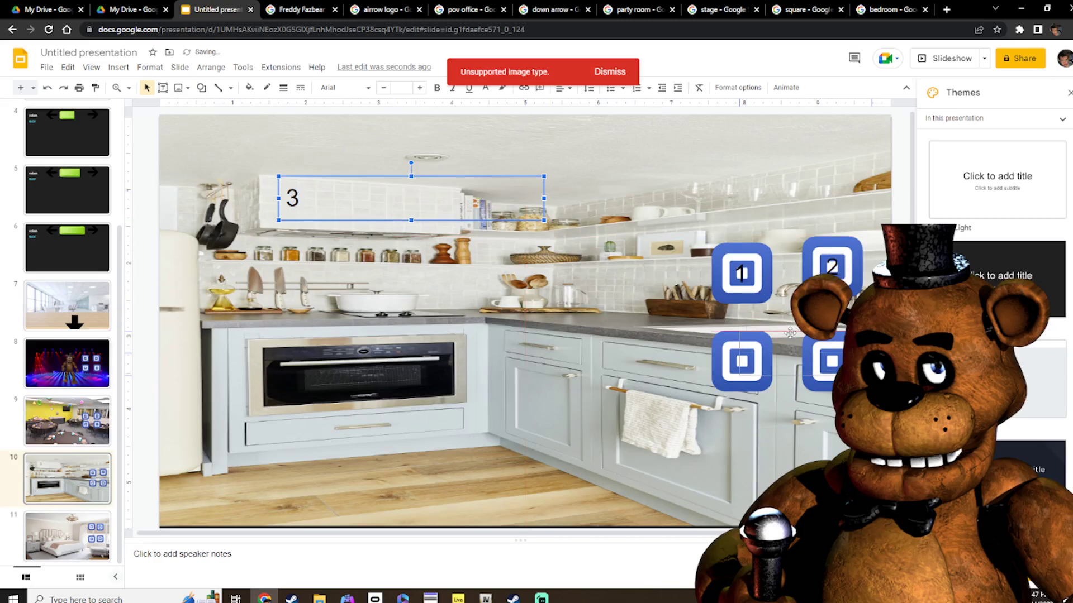
pyautogui.moveTo(788, 336); pyautogui.dragTo(774, 343)
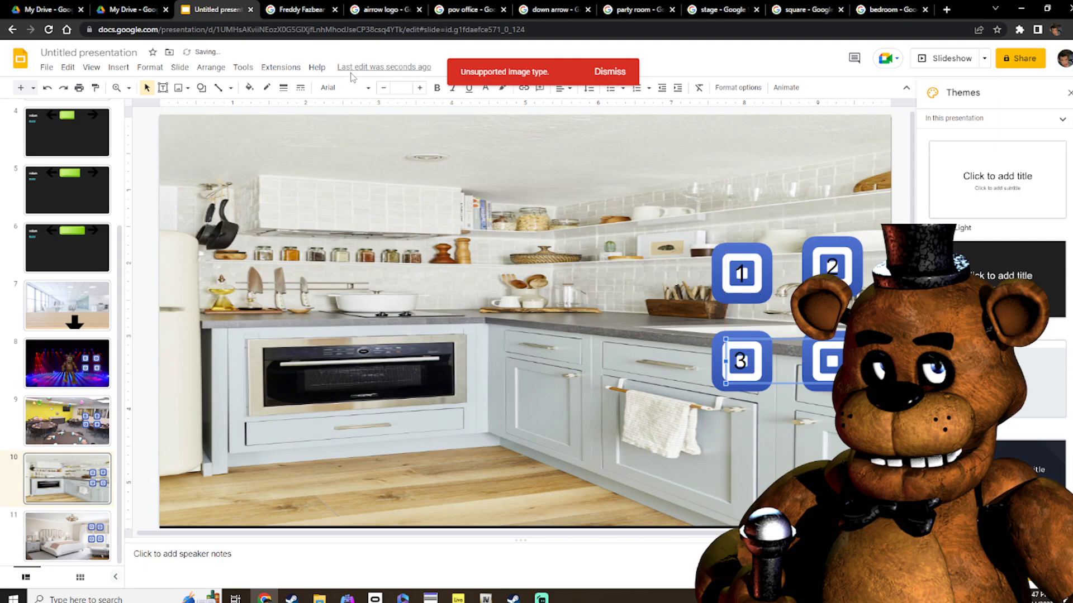
# Add a text box reading "4" to the kitchen slide
pyautogui.click(162, 88)
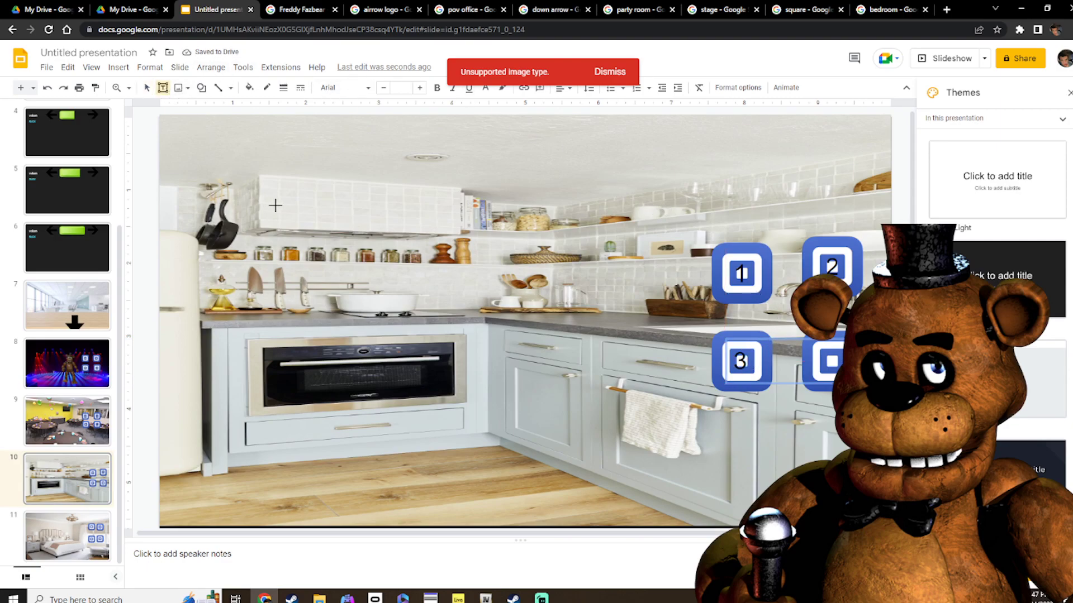
pyautogui.moveTo(276, 206); pyautogui.dragTo(602, 274)
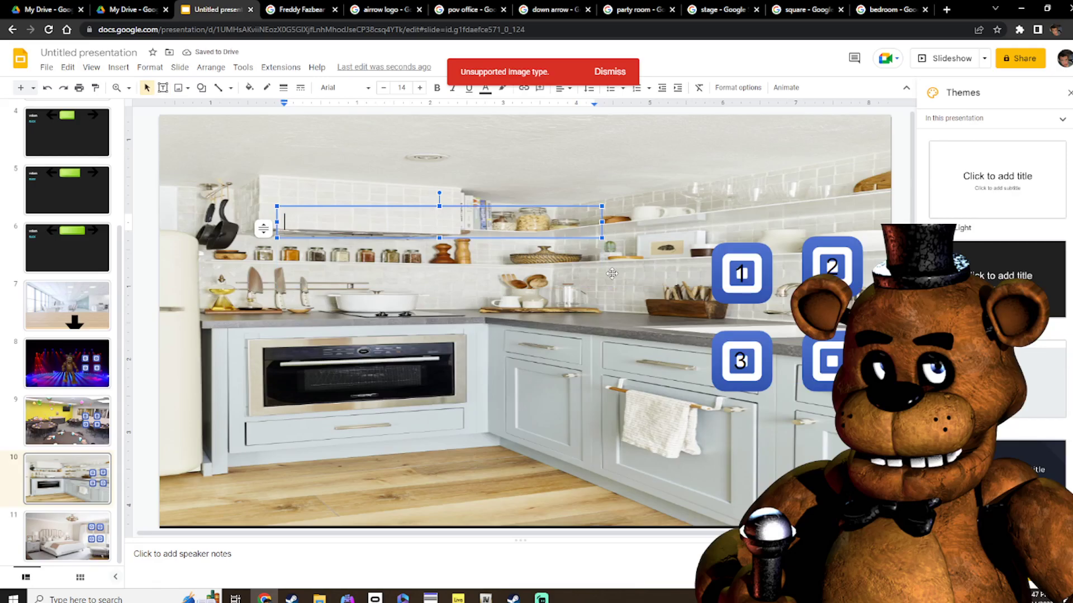
pyautogui.write('4')
pyautogui.doubleClick(293, 228)
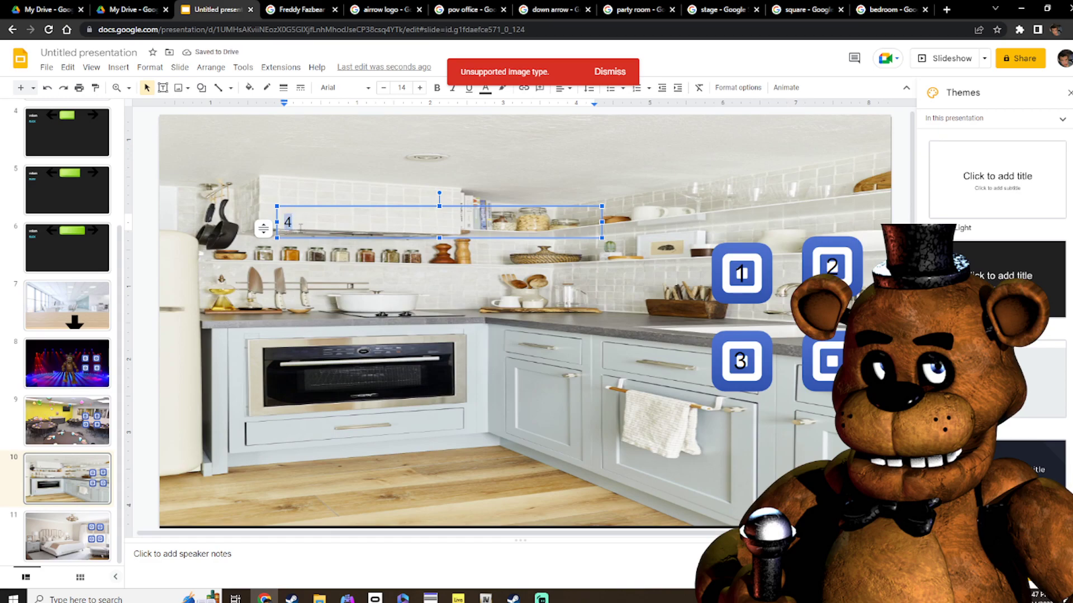
# Set the "4" to font size 27 and place it on the kitchen slide's lower-right blue square
pyautogui.click(419, 88)
pyautogui.click(420, 88)
pyautogui.click(420, 88)
pyautogui.click(420, 87)
pyautogui.click(420, 88)
pyautogui.click(419, 88)
pyautogui.click(420, 88)
pyautogui.click(419, 88)
pyautogui.click(420, 88)
pyautogui.click(420, 88)
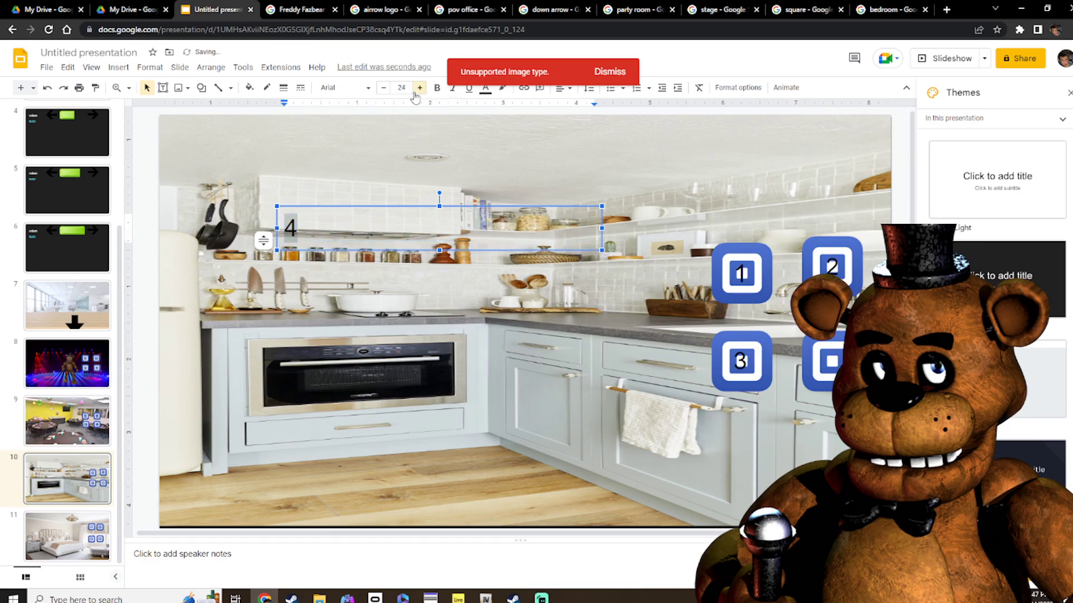
pyautogui.click(419, 88)
pyautogui.click(420, 88)
pyautogui.click(419, 88)
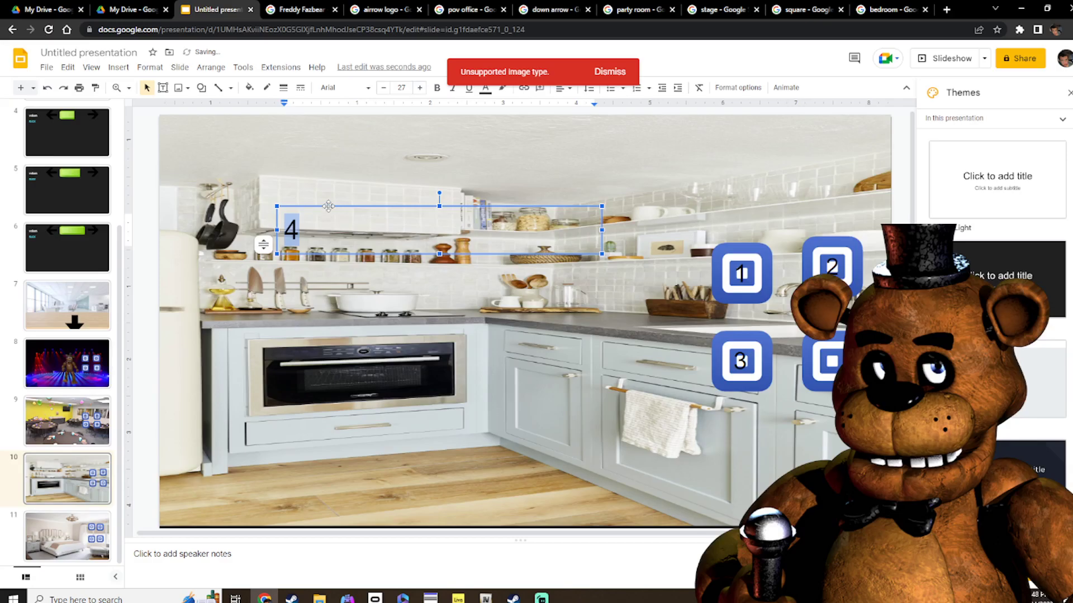
pyautogui.moveTo(329, 206); pyautogui.dragTo(871, 338)
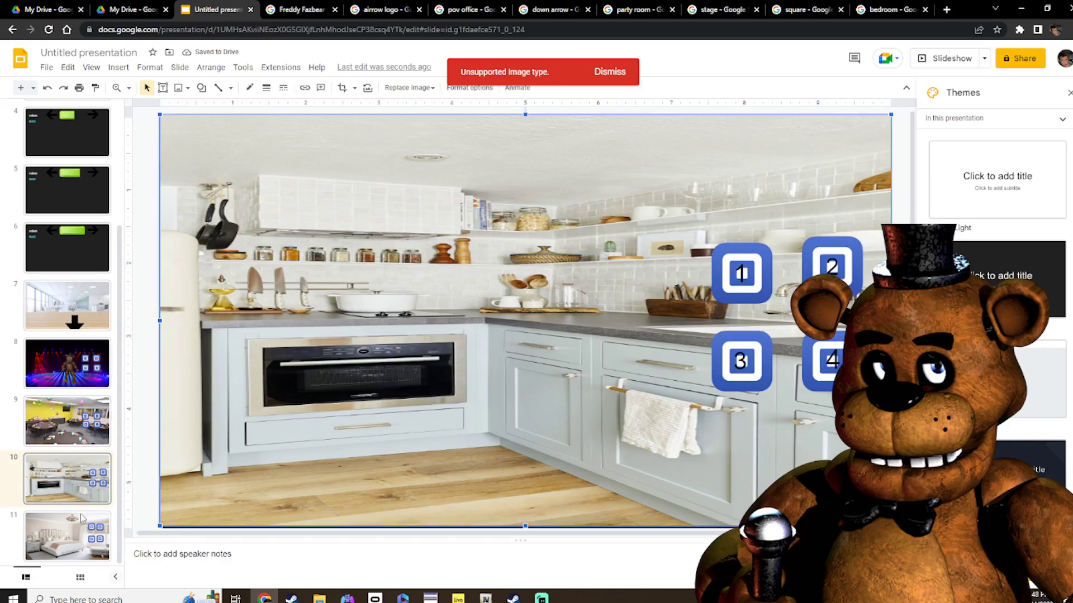
# Open the bedroom slide and add a text box reading "1"
pyautogui.click(84, 533)
pyautogui.click(163, 88)
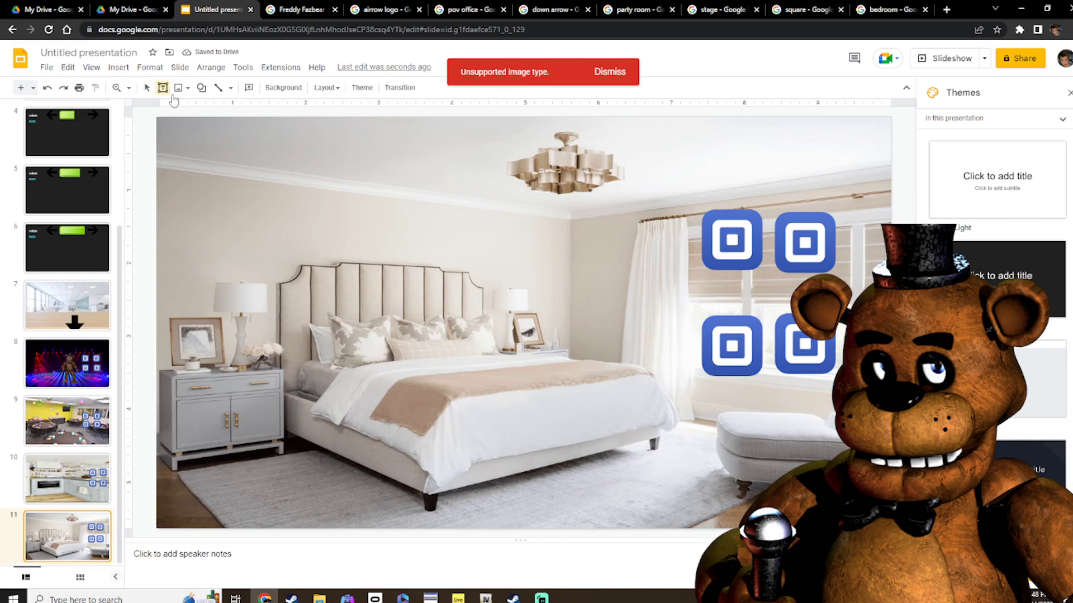
pyautogui.moveTo(380, 235); pyautogui.dragTo(582, 278)
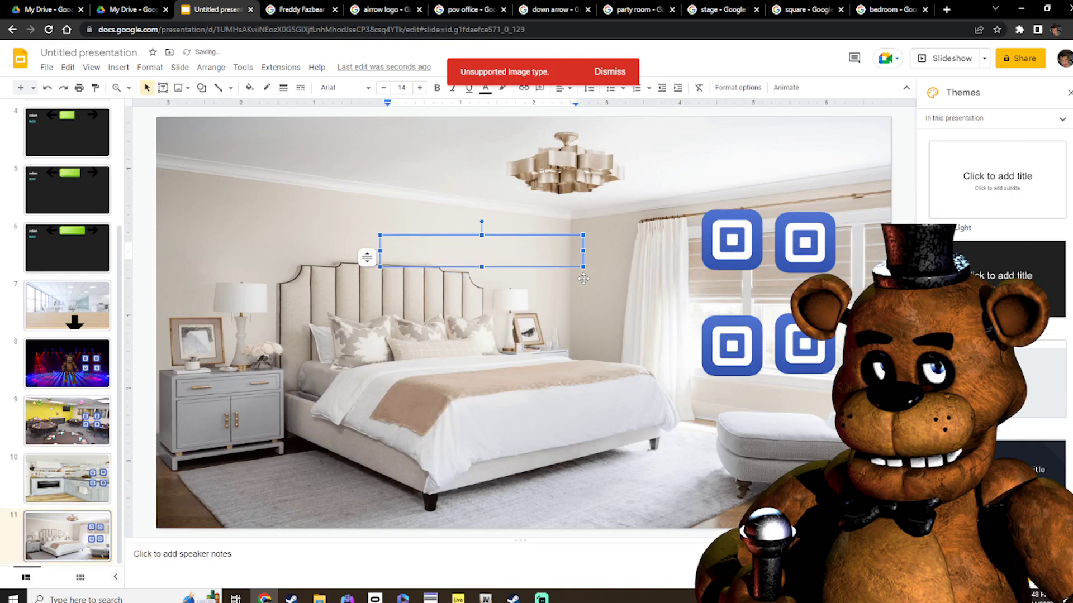
pyautogui.doubleClick(391, 252)
# Set the "1" on the bedroom slide to font size 28 and place it on the upper-left blue square
pyautogui.click(420, 87)
pyautogui.click(420, 88)
pyautogui.click(420, 88)
pyautogui.click(420, 87)
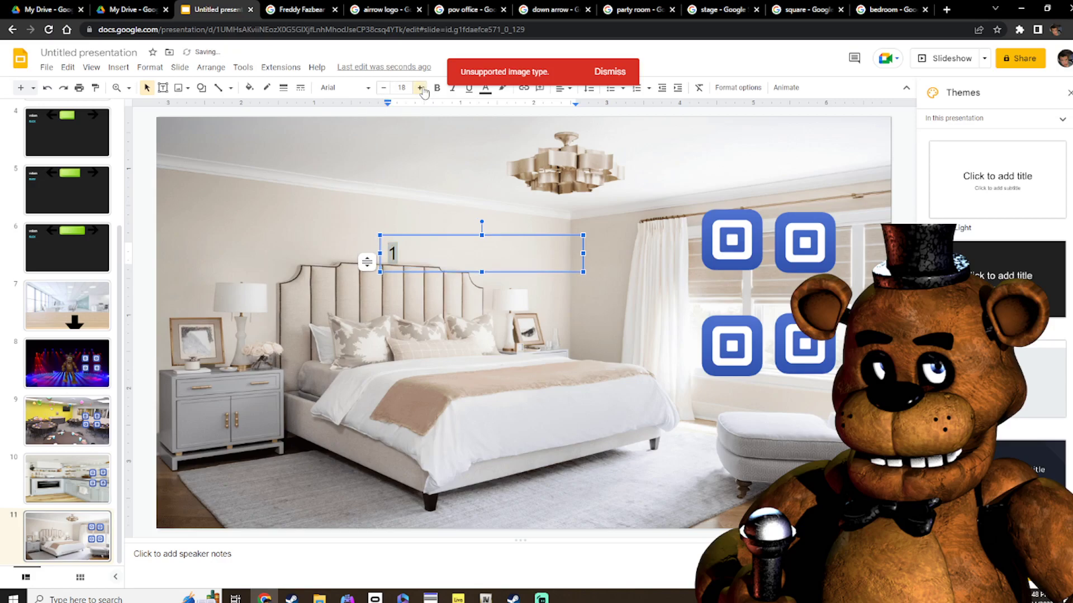
pyautogui.doubleClick(420, 88)
pyautogui.click(420, 88)
pyautogui.doubleClick(420, 87)
pyautogui.click(421, 88)
pyautogui.doubleClick(420, 87)
pyautogui.doubleClick(420, 87)
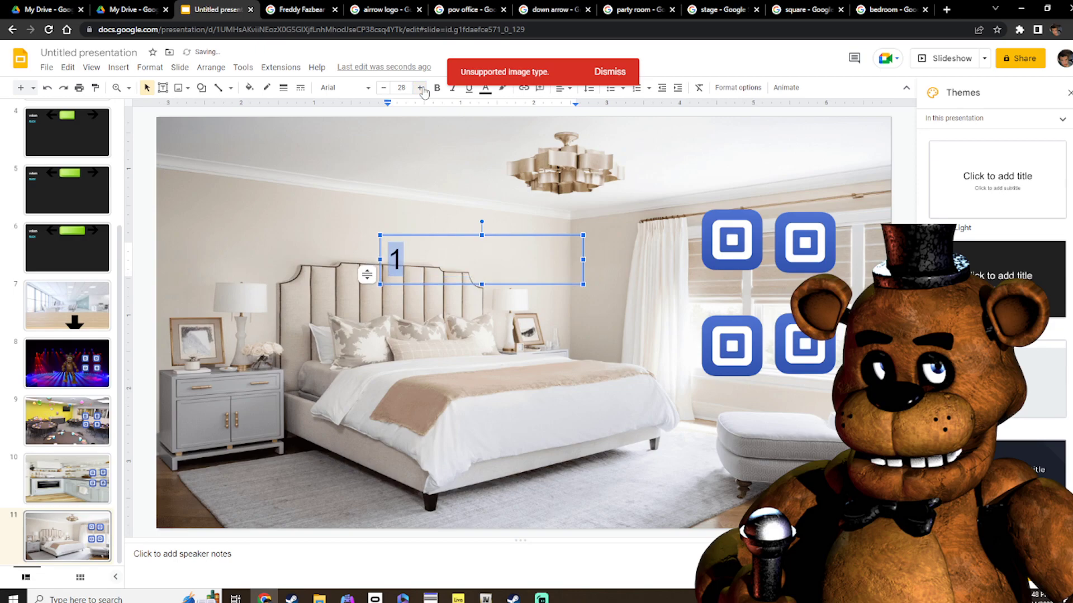
pyautogui.click(438, 239)
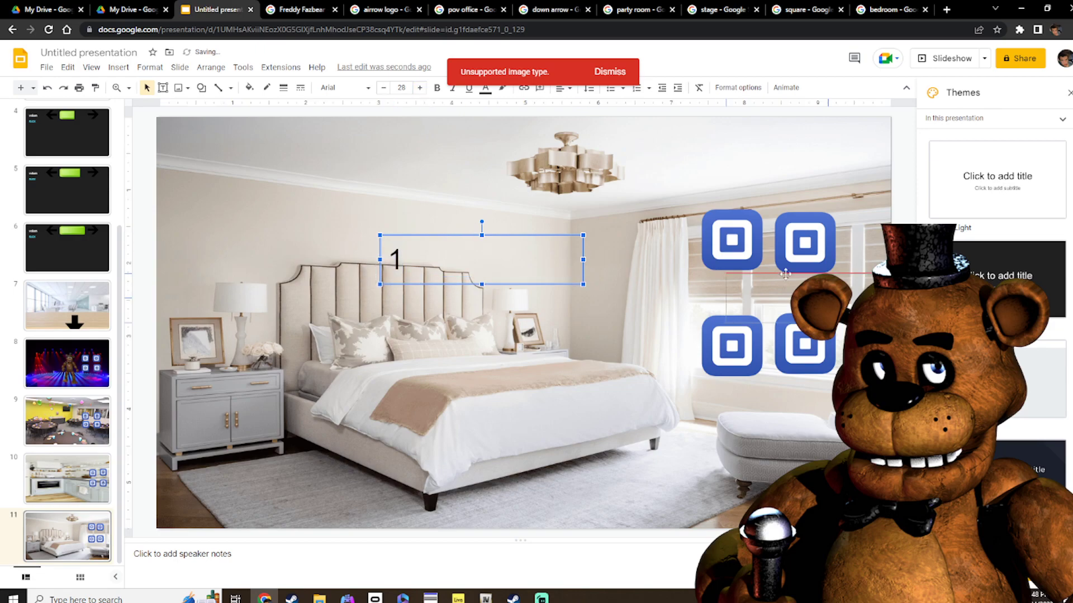
pyautogui.moveTo(776, 217); pyautogui.dragTo(776, 218)
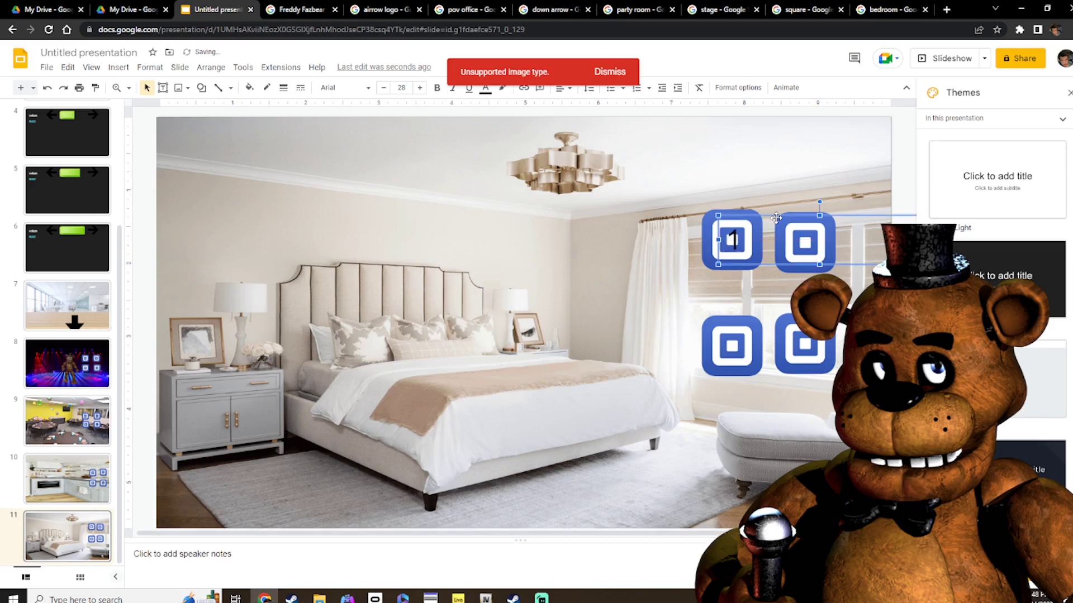
pyautogui.click(567, 291)
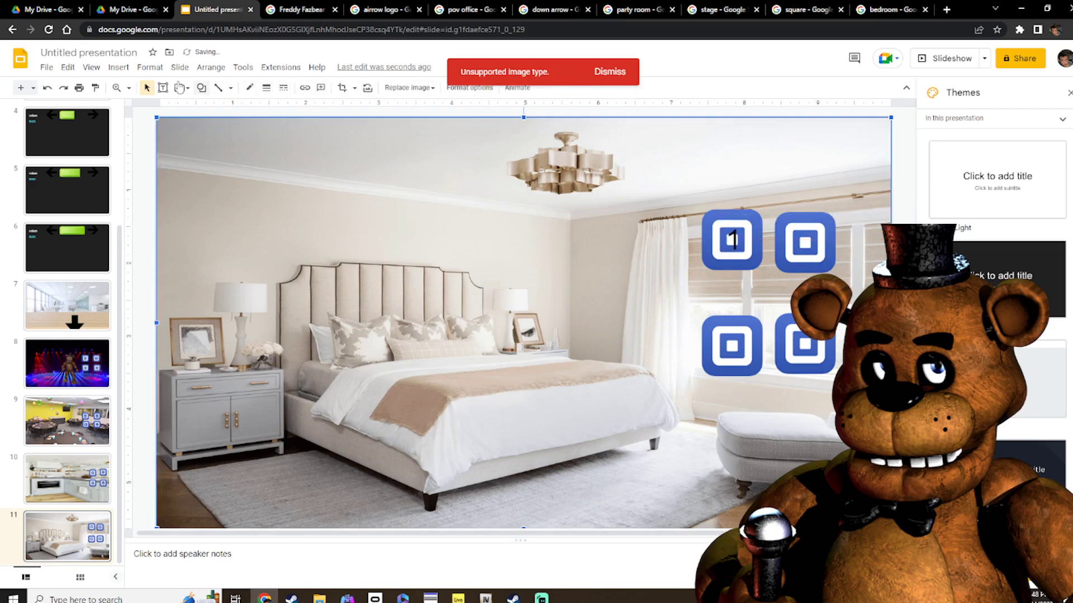
# Add a text box reading "2" to the bedroom slide
pyautogui.click(162, 87)
pyautogui.moveTo(269, 208); pyautogui.dragTo(506, 239)
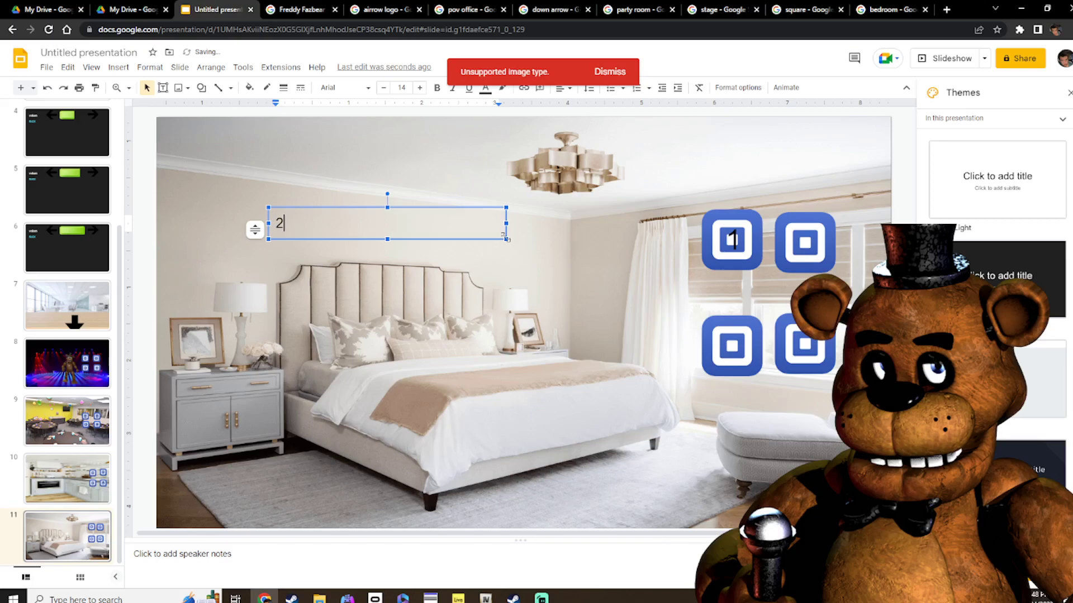
pyautogui.moveTo(285, 225); pyautogui.dragTo(271, 224)
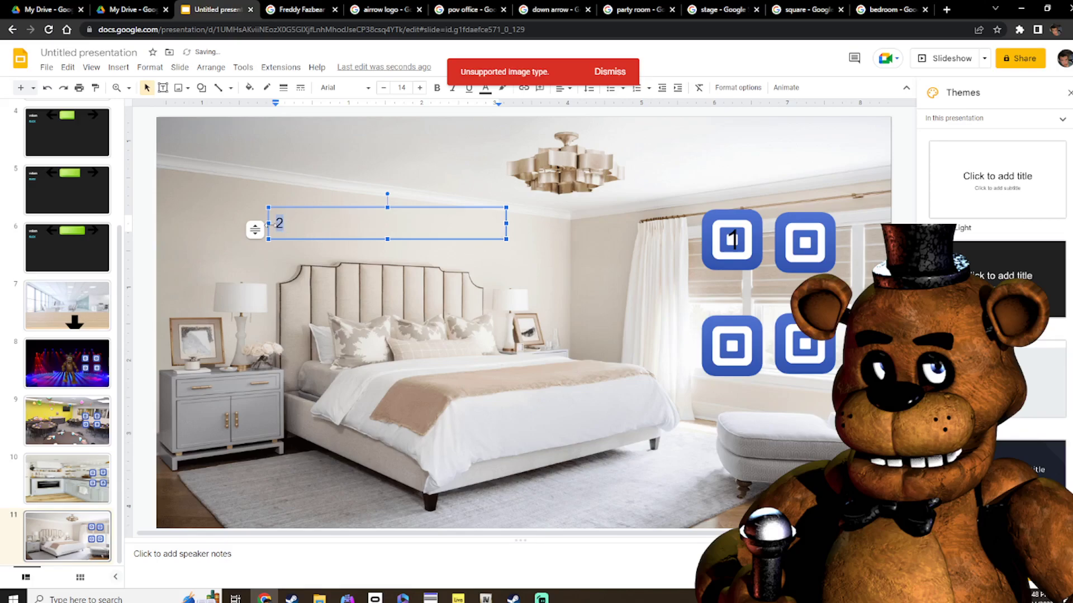
# Set the "2" on the bedroom slide to font size 27 and place it on the upper-right blue square
pyautogui.click(419, 88)
pyautogui.click(419, 88)
pyautogui.click(419, 88)
pyautogui.click(419, 87)
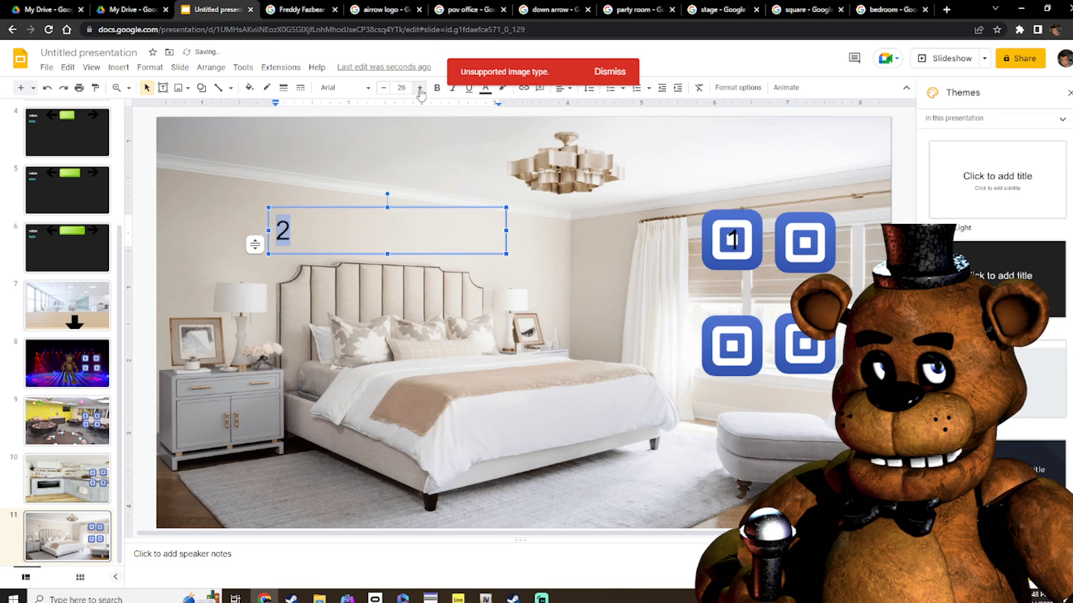
pyautogui.click(419, 88)
pyautogui.moveTo(328, 207); pyautogui.dragTo(841, 220)
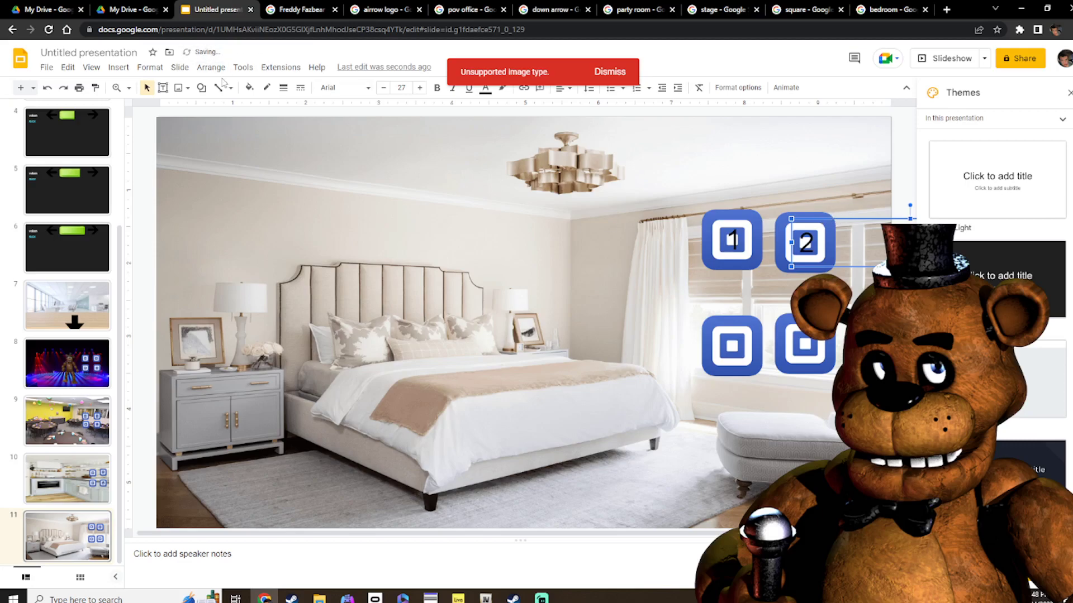
# Add a text box reading "3" to the bedroom slide
pyautogui.click(163, 88)
pyautogui.moveTo(306, 243); pyautogui.dragTo(501, 274)
pyautogui.write('3')
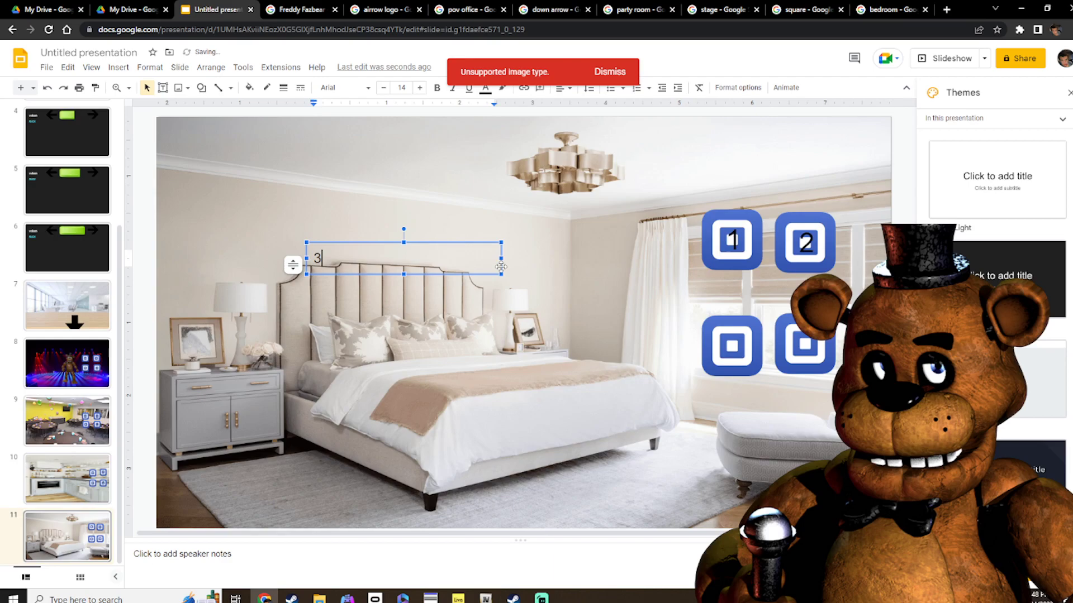
pyautogui.hotkey('ctrl', 'a')
# Set the "3" on the bedroom slide to font size 27 and place it on the lower-left blue square
pyautogui.click(419, 88)
pyautogui.click(420, 87)
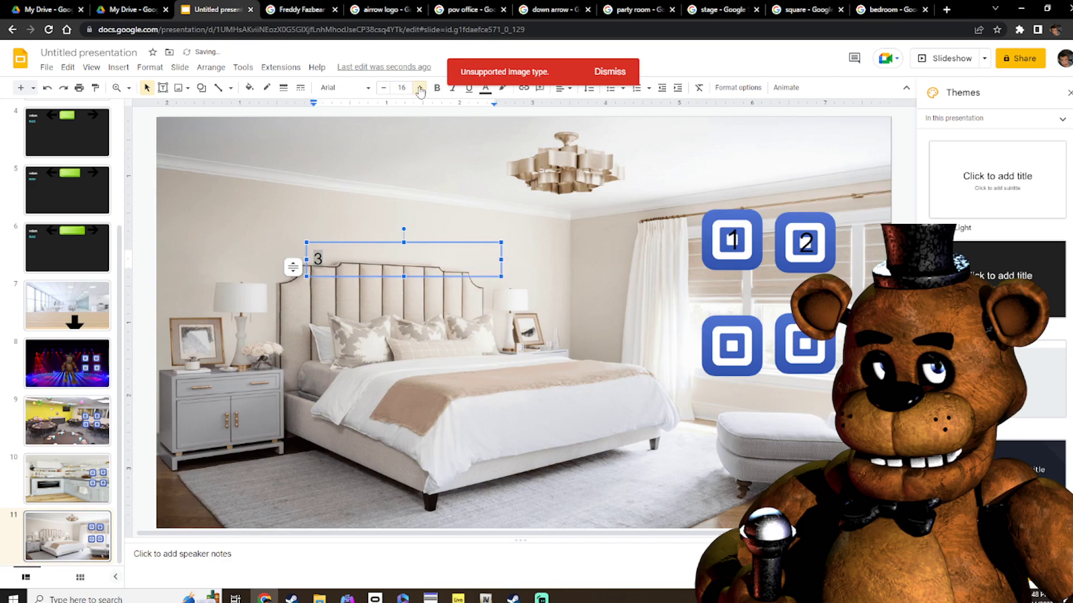
pyautogui.click(419, 87)
pyautogui.click(420, 88)
pyautogui.click(420, 87)
pyautogui.click(420, 88)
pyautogui.click(420, 87)
pyautogui.click(419, 87)
pyautogui.click(420, 87)
pyautogui.click(420, 88)
pyautogui.click(420, 88)
pyautogui.click(420, 88)
pyautogui.click(420, 88)
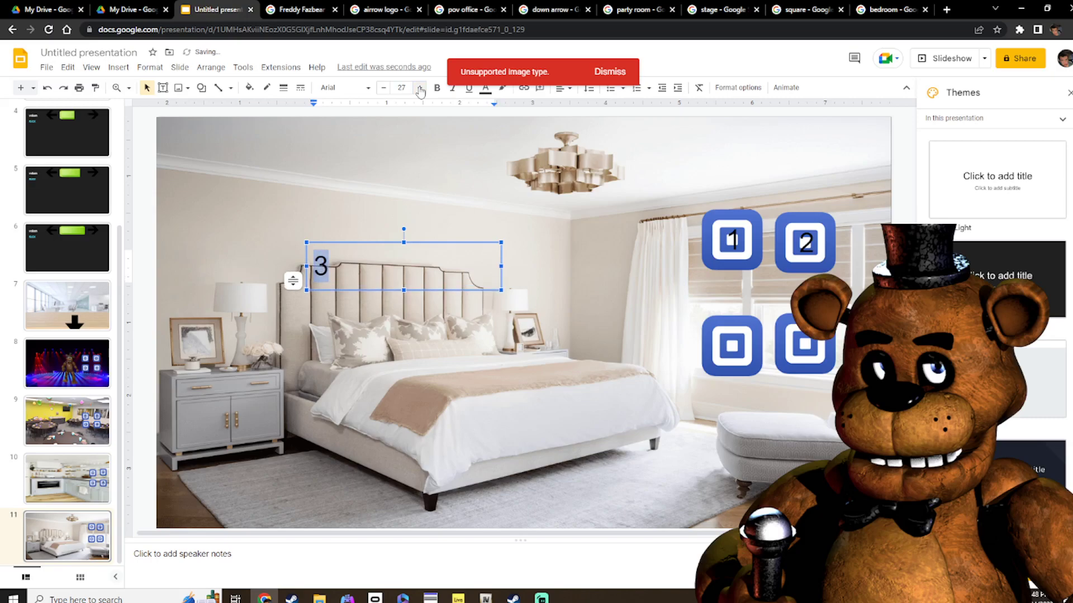
pyautogui.moveTo(354, 245); pyautogui.dragTo(770, 324)
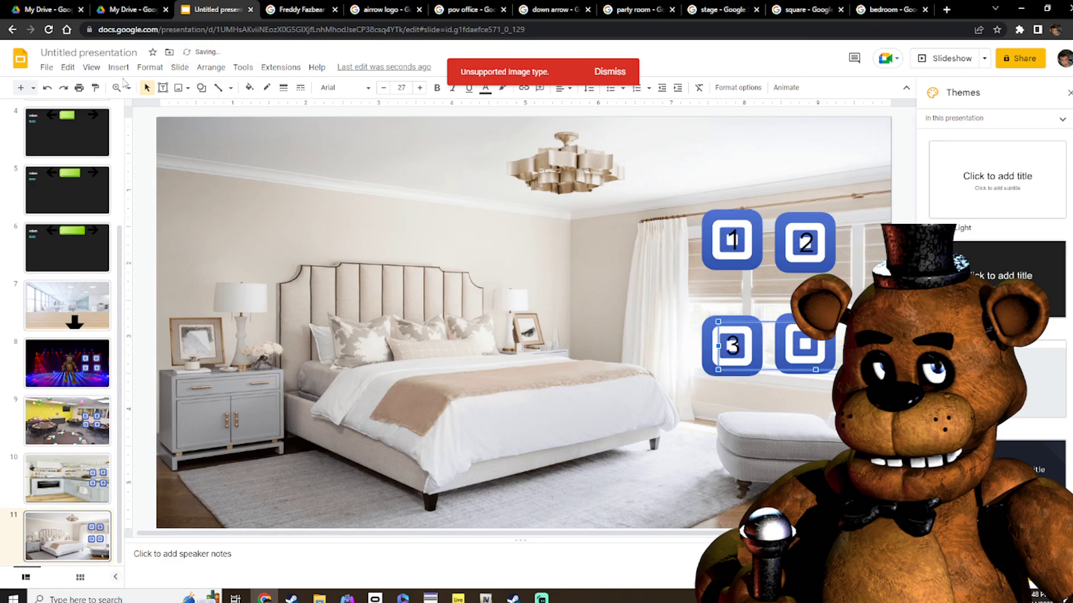
# Add a text box reading "4" in font size 27 on the bedroom slide's lower-right blue square
pyautogui.click(163, 87)
pyautogui.moveTo(307, 229); pyautogui.dragTo(589, 261)
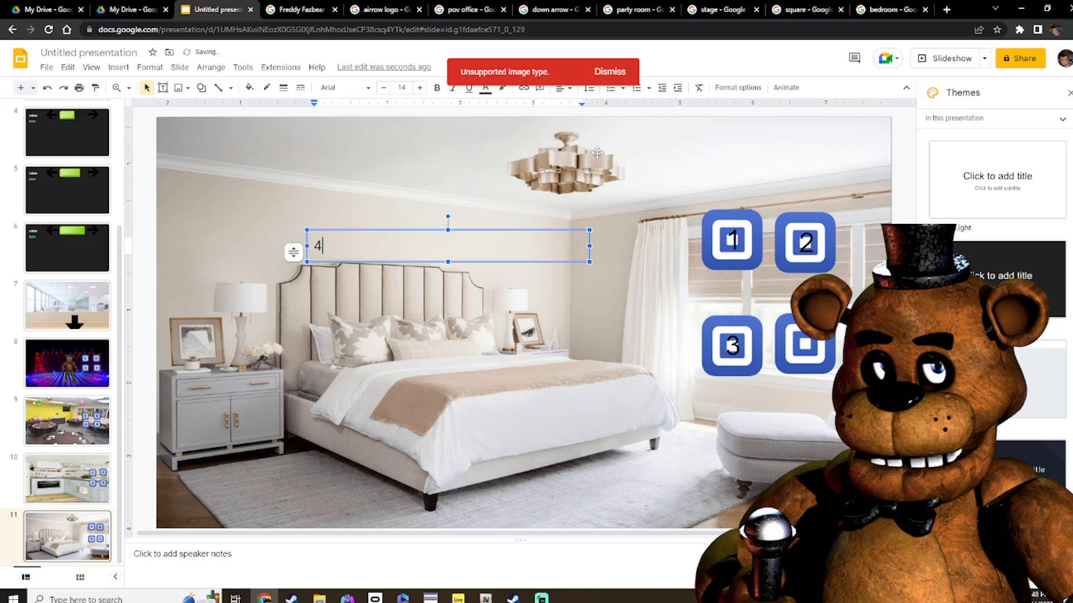
pyautogui.doubleClick(318, 248)
pyautogui.tripleClick(419, 88)
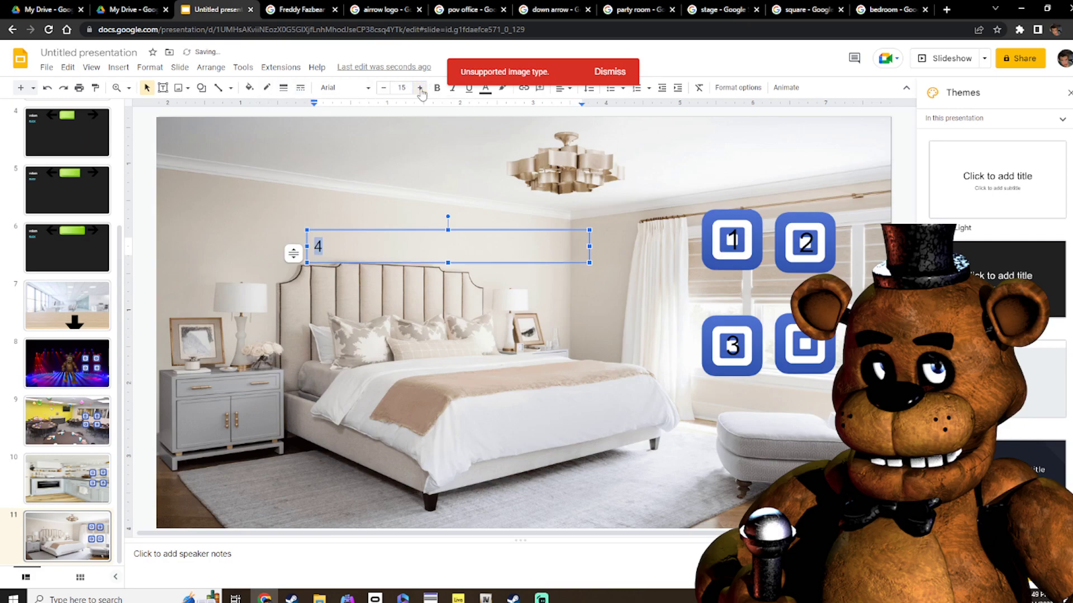
pyautogui.tripleClick(419, 88)
pyautogui.tripleClick(420, 88)
pyautogui.doubleClick(420, 88)
pyautogui.doubleClick(419, 87)
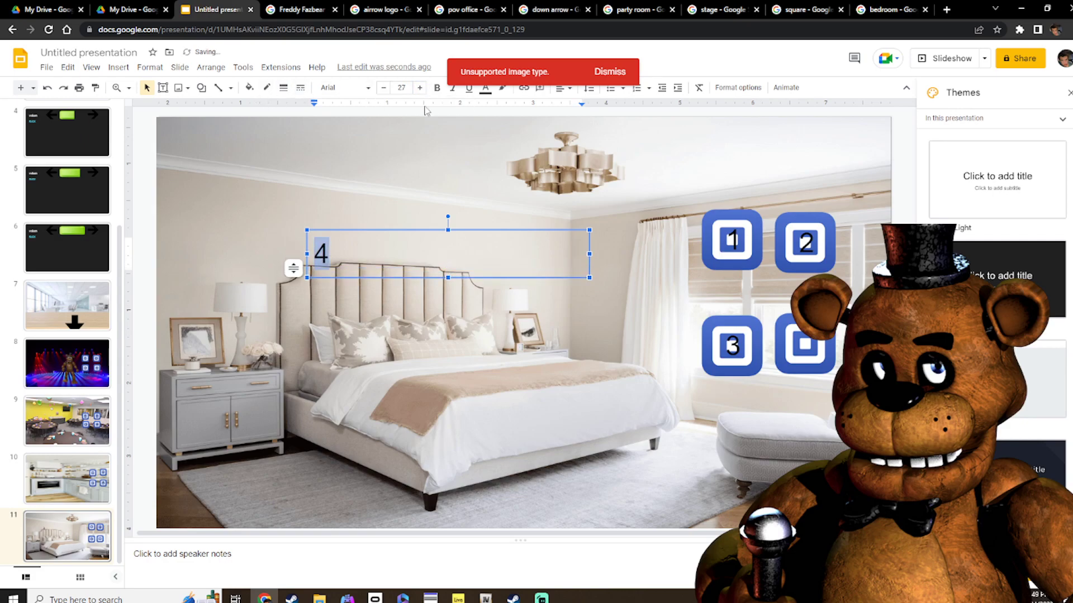
pyautogui.moveTo(378, 230); pyautogui.dragTo(863, 322)
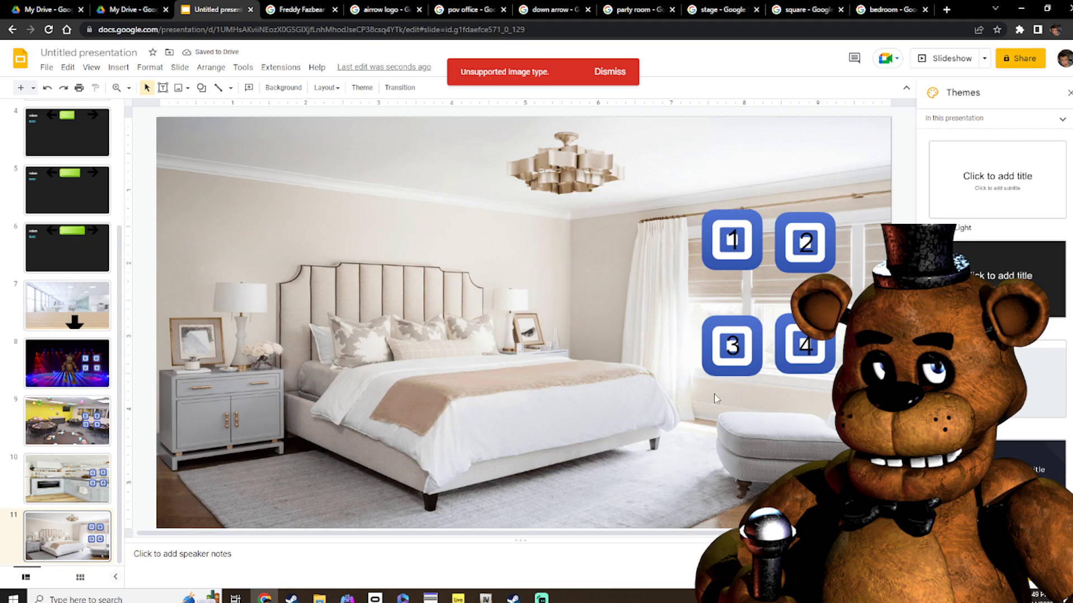
# Switch to the stage slide with the Freddy figure, slide 8
pyautogui.click(68, 364)
pyautogui.click(92, 424)
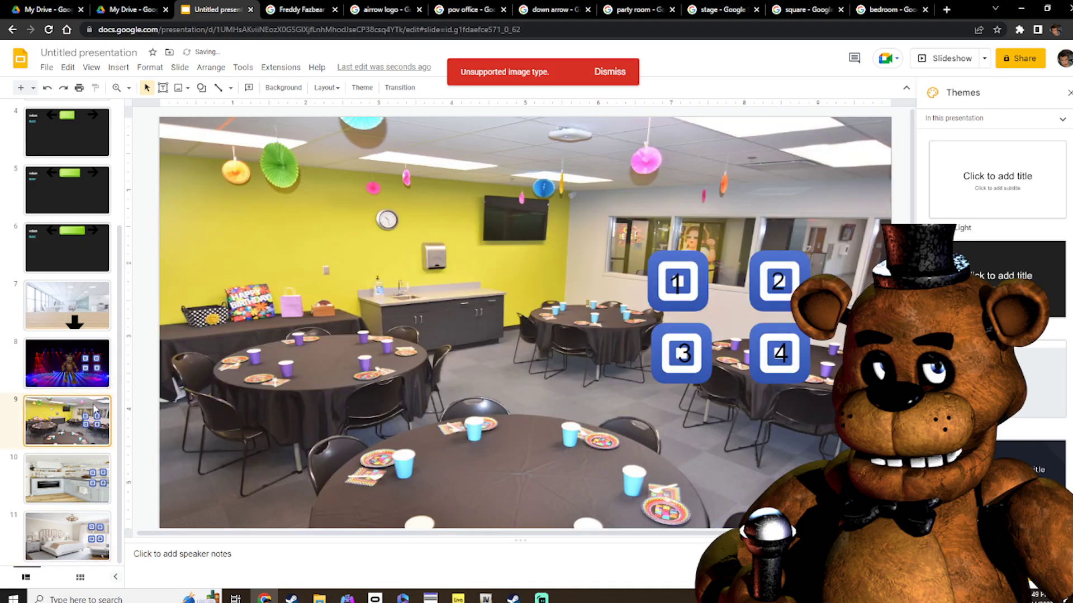
pyautogui.click(63, 325)
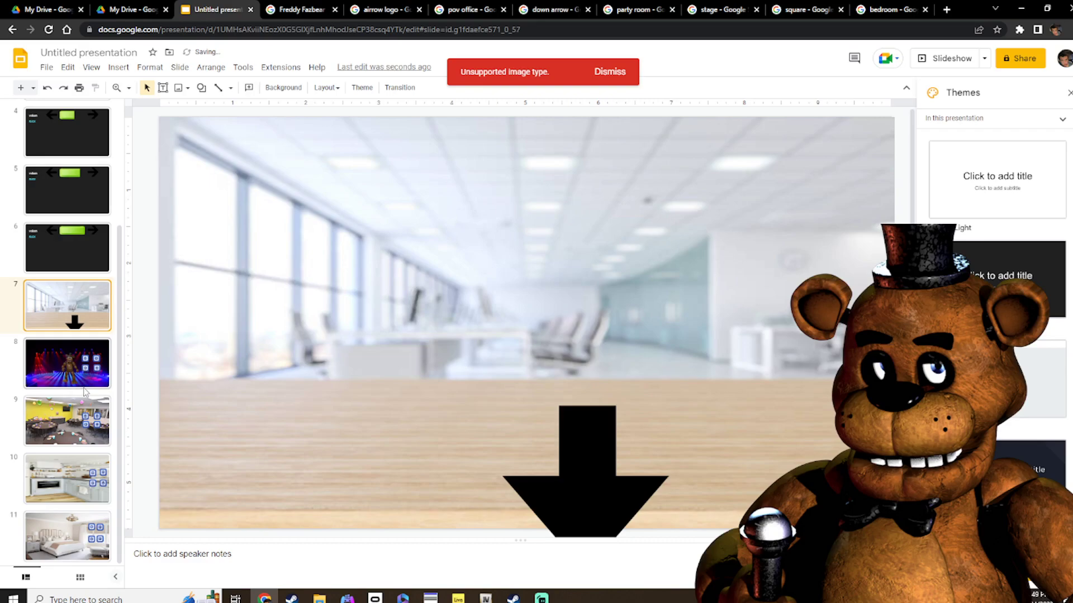
pyautogui.click(85, 386)
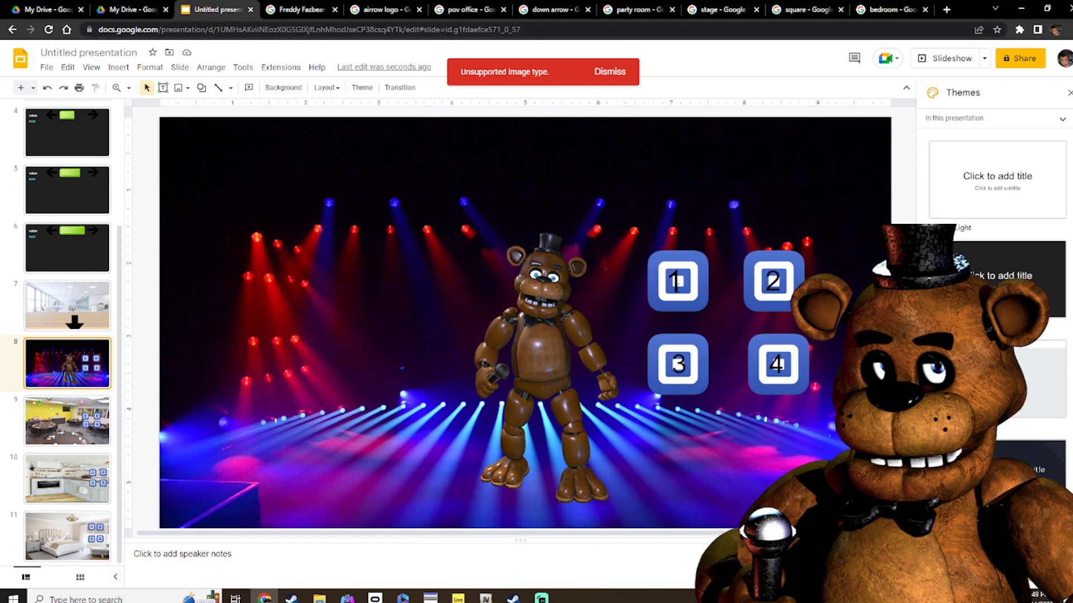
pyautogui.click(677, 282)
pyautogui.doubleClick(676, 282)
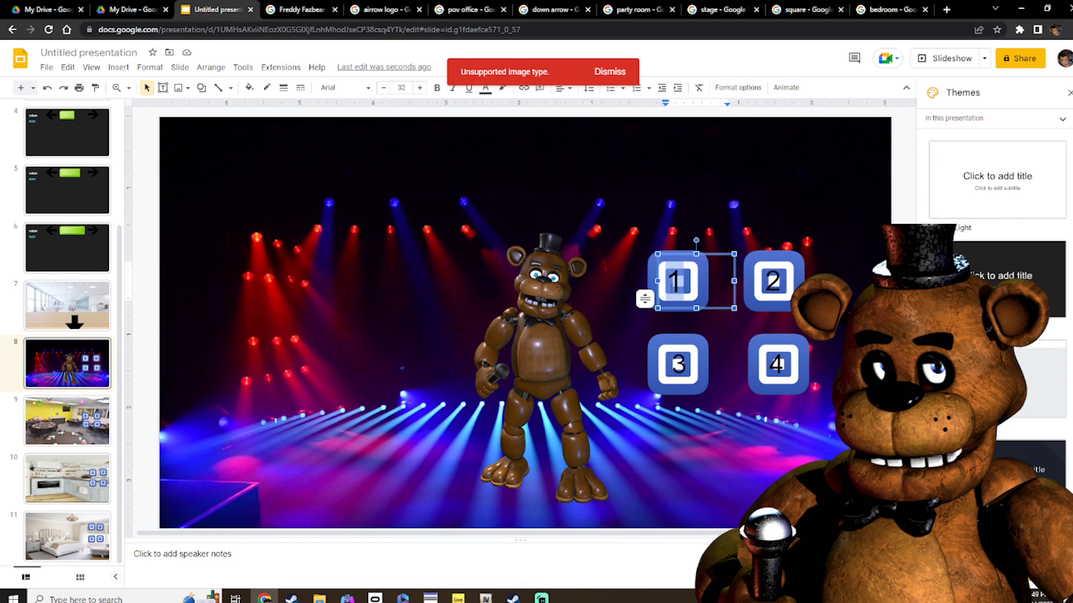
pyautogui.hotkey('ctrl', 'k')
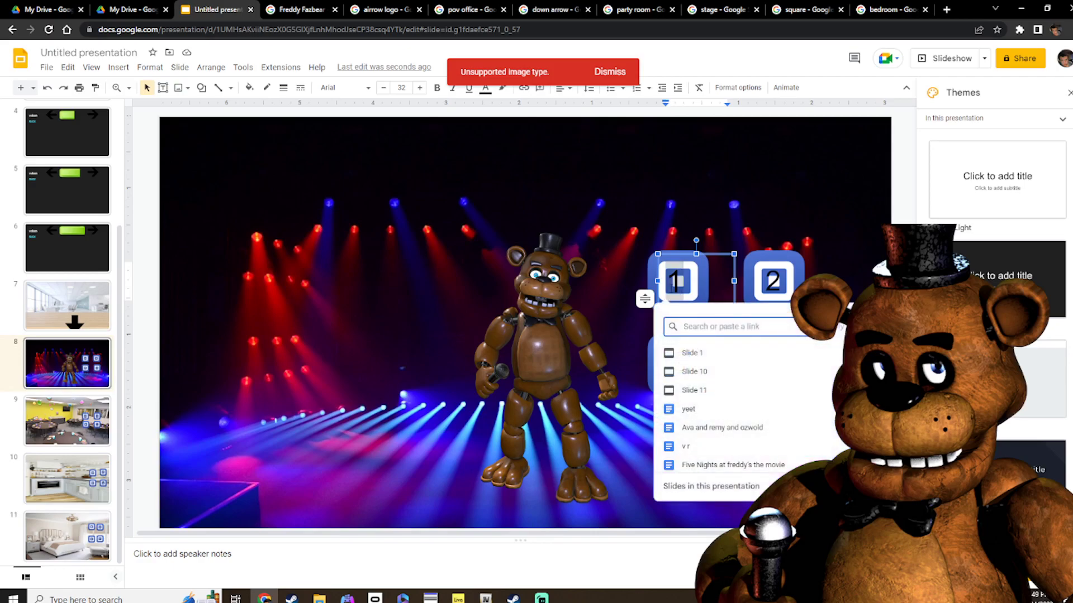
pyautogui.click(754, 485)
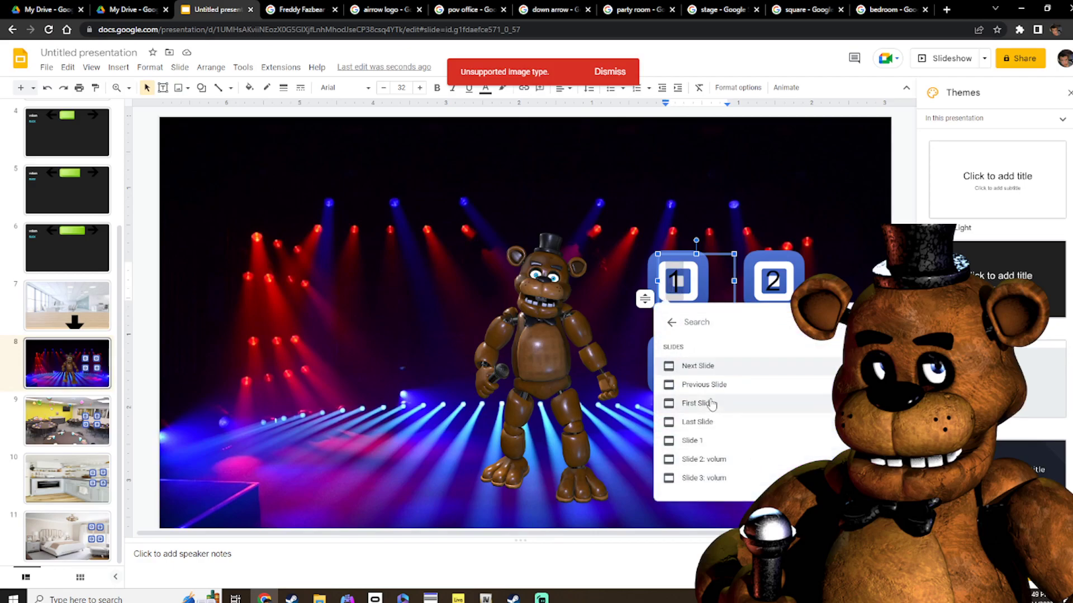
pyautogui.click(727, 113)
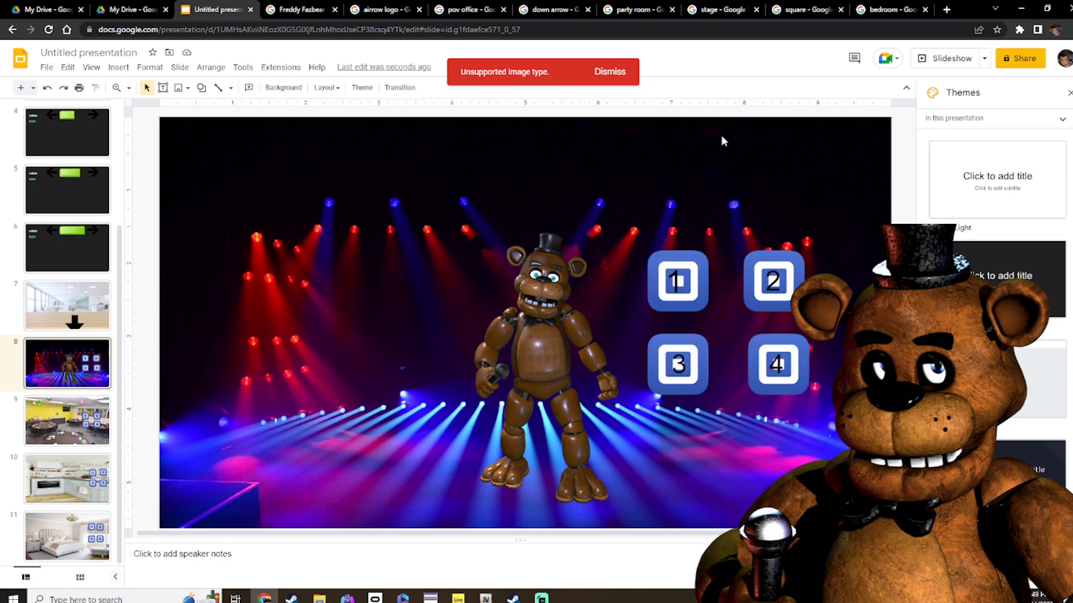
# Link the "2" on the stage slide to Slide 9 of this presentation
pyautogui.click(773, 281)
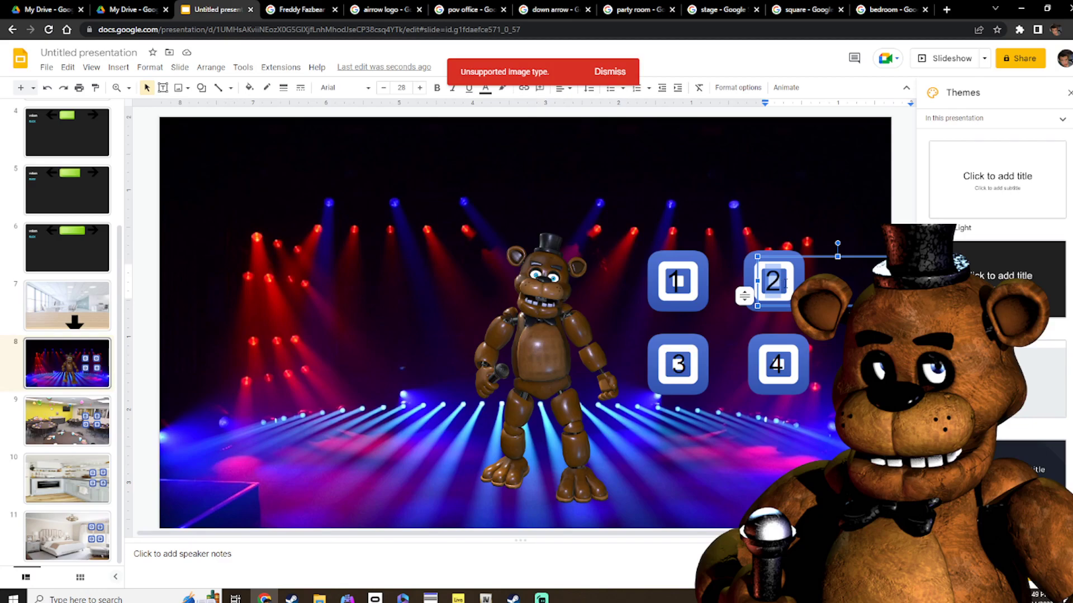
pyautogui.hotkey('ctrl', 'k')
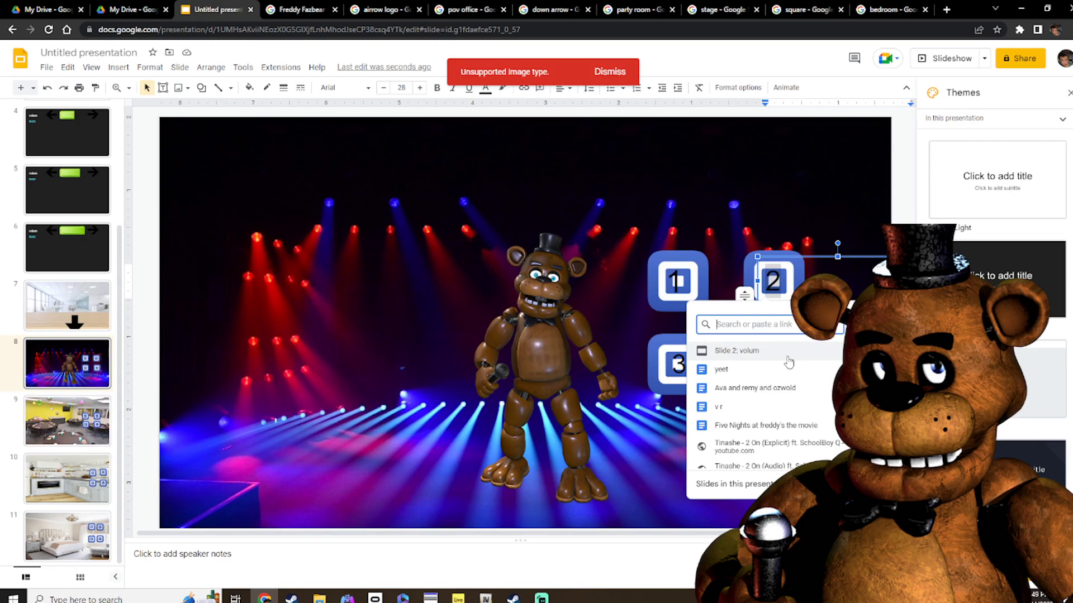
pyautogui.write('9')
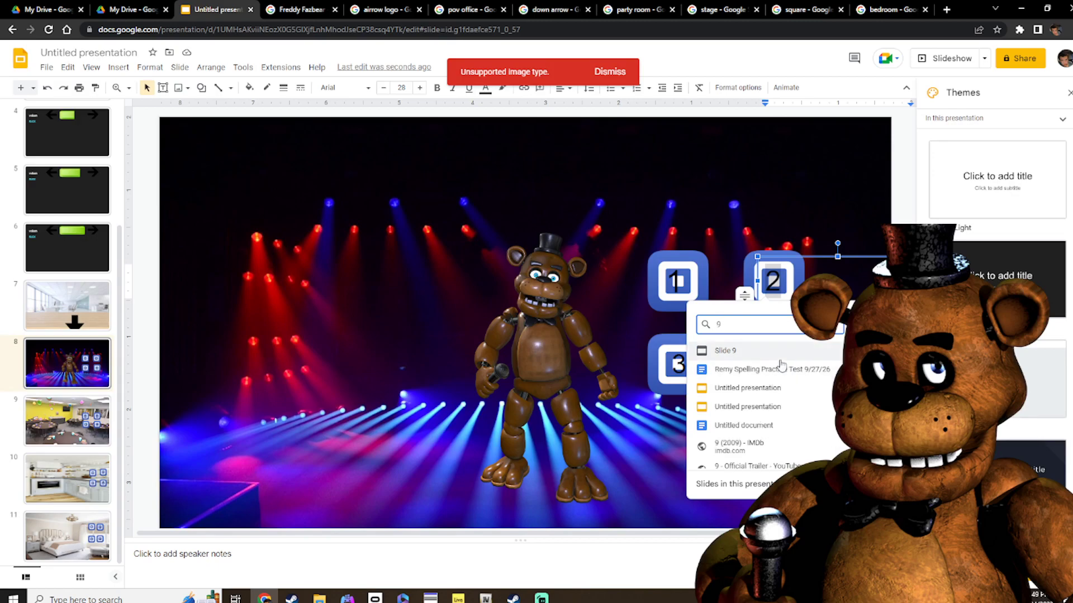
pyautogui.press('BackSpace')
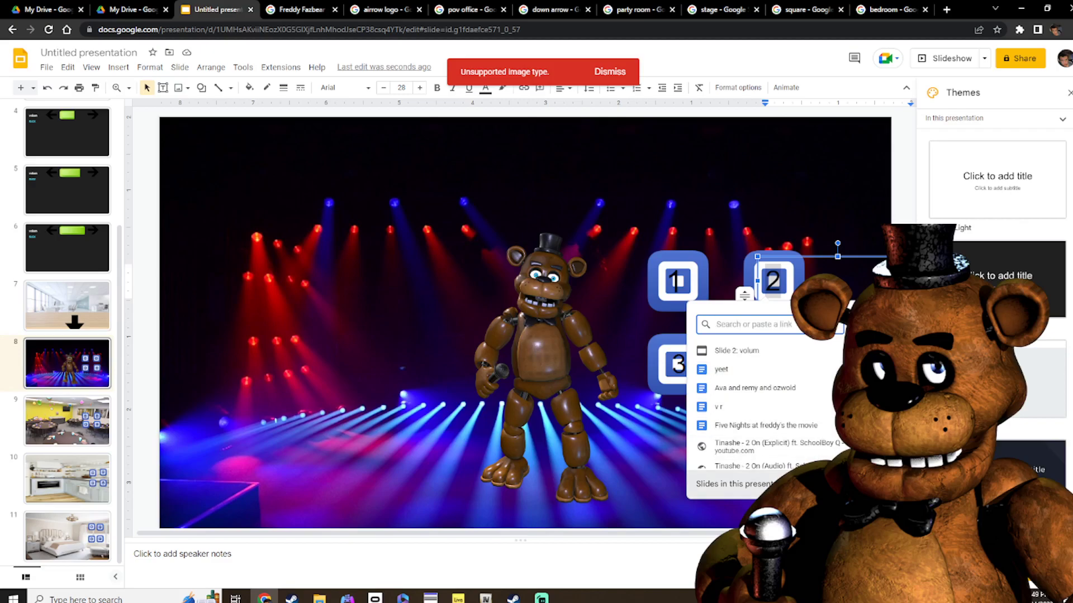
pyautogui.click(733, 483)
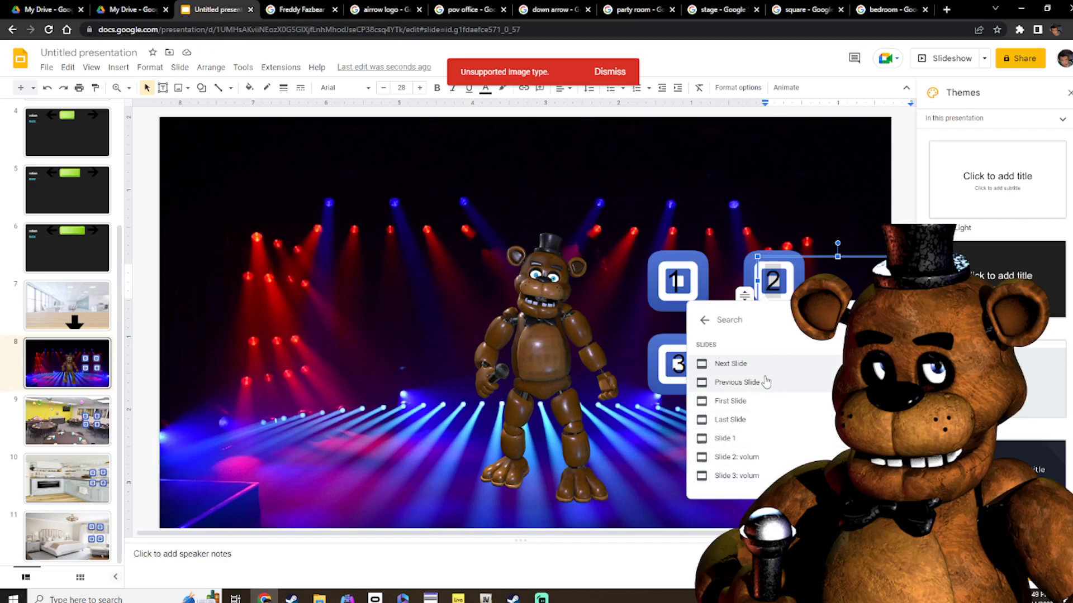
pyautogui.scroll(-3, 765, 381)
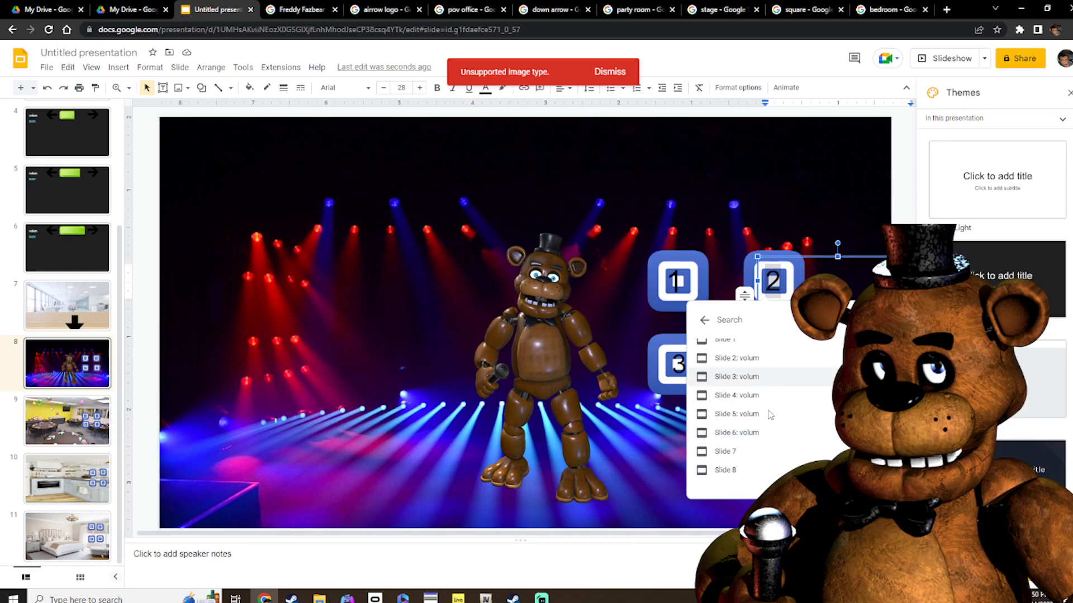
pyautogui.scroll(-3, 763, 414)
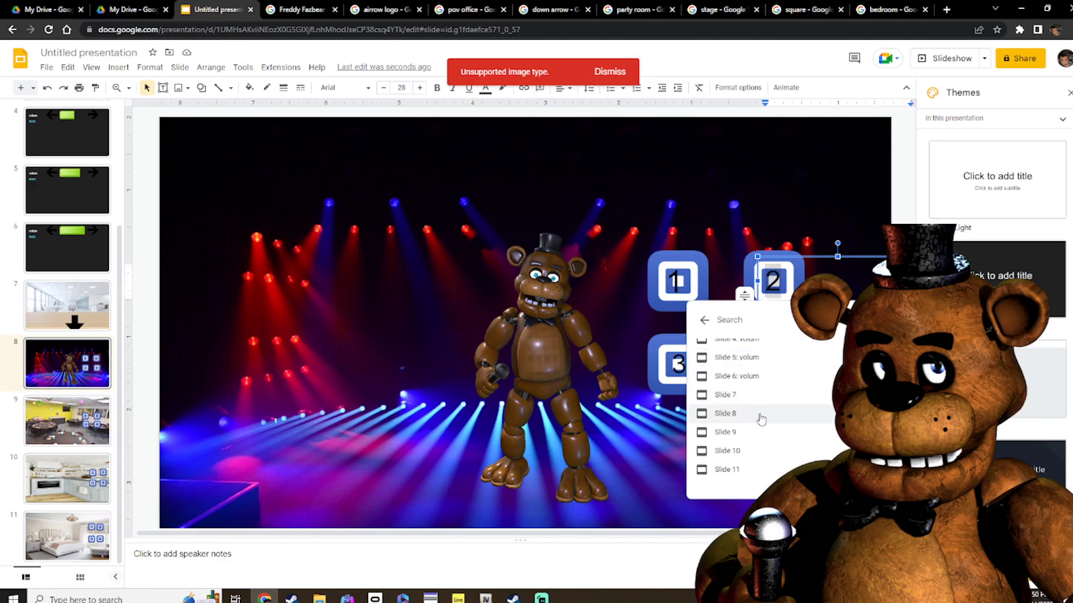
pyautogui.scroll(5, 759, 412)
pyautogui.scroll(-5, 756, 417)
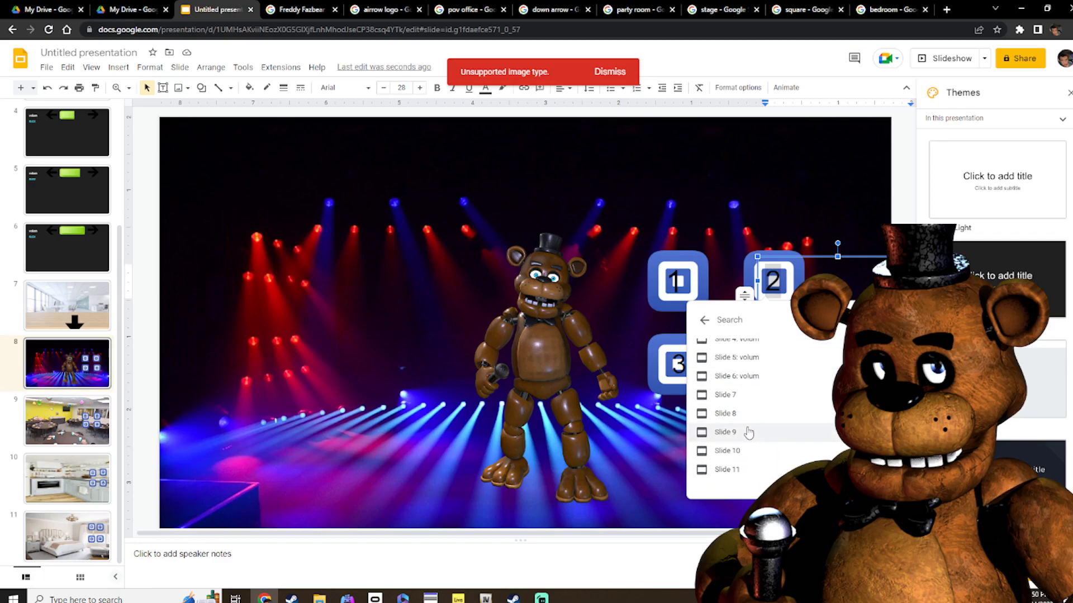
pyautogui.click(748, 428)
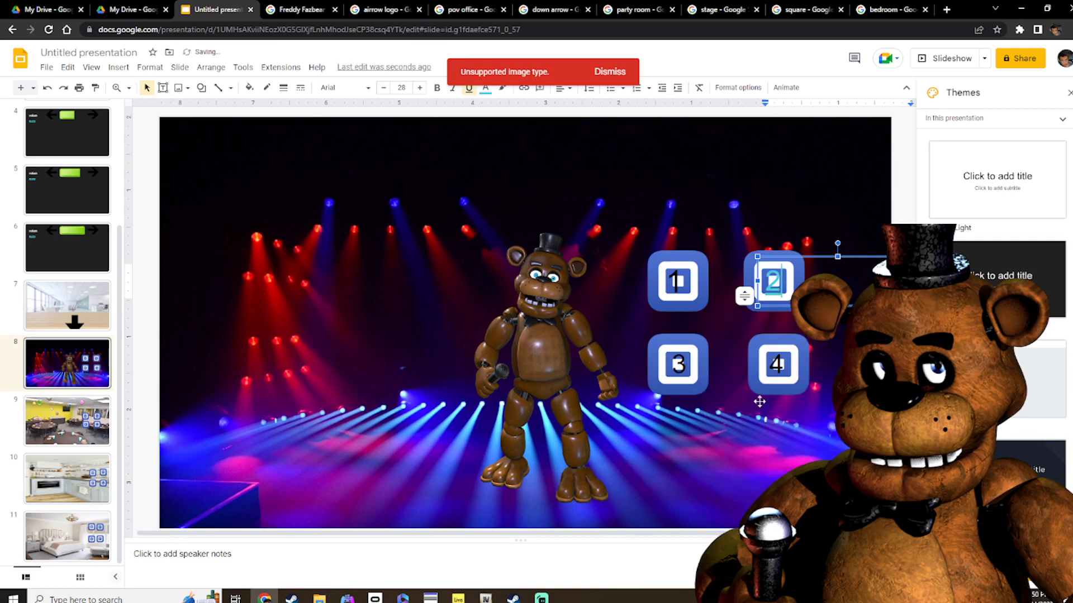
# Link the "3" on the stage slide to Slide 10 of this presentation
pyautogui.click(673, 364)
pyautogui.moveTo(673, 364); pyautogui.dragTo(689, 367)
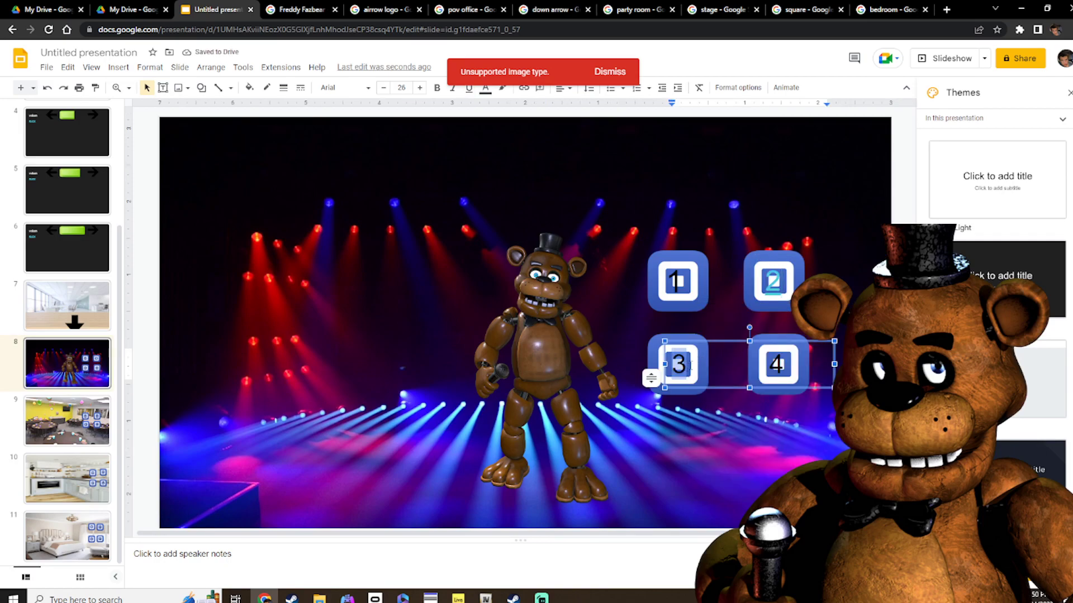
pyautogui.hotkey('ctrl', 'k')
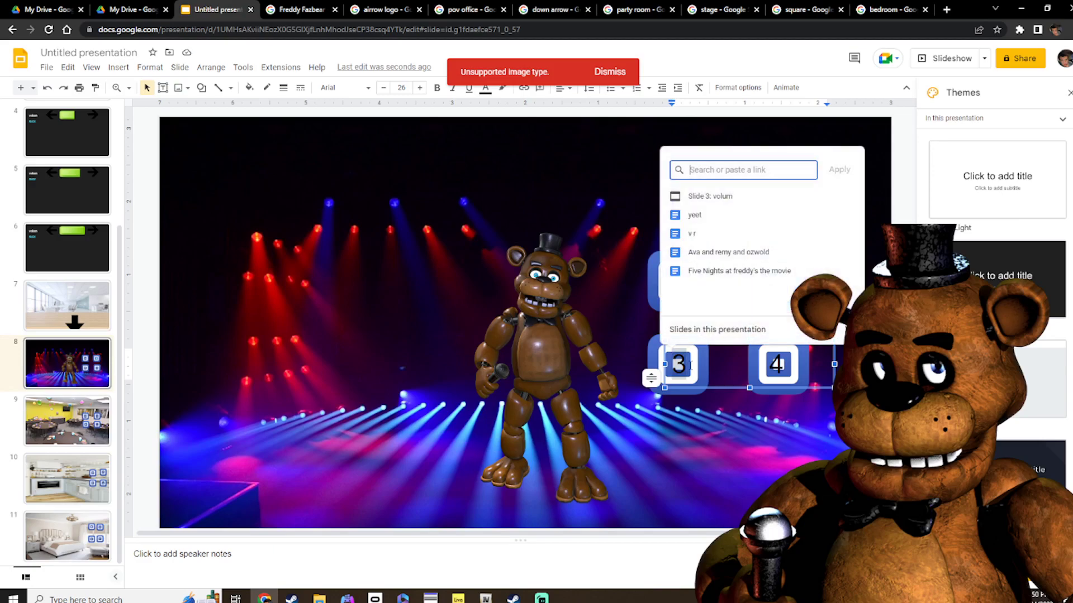
pyautogui.click(758, 334)
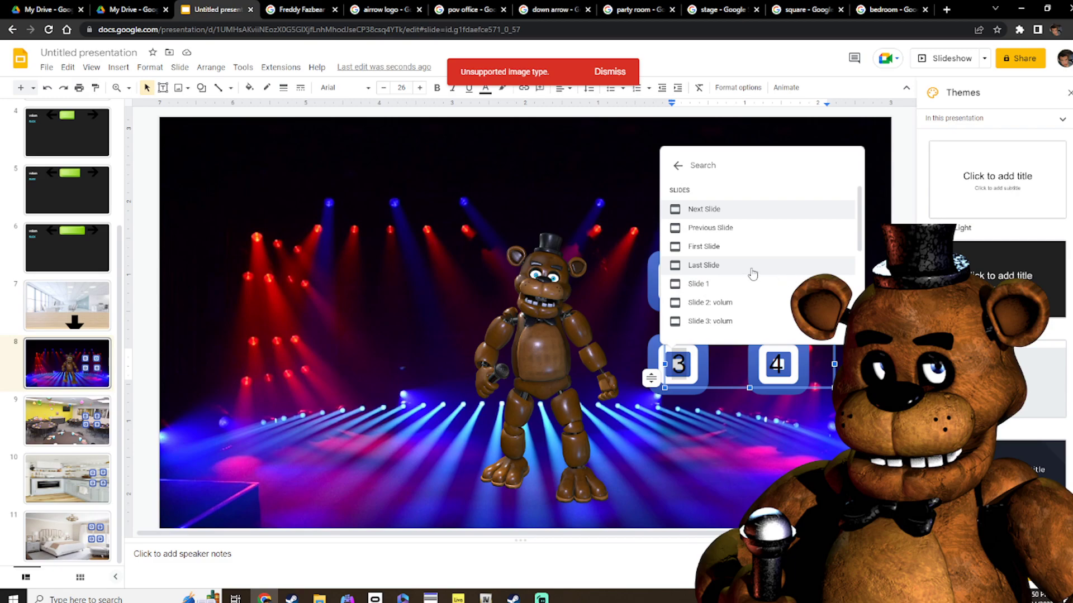
pyautogui.scroll(-1, 751, 274)
pyautogui.scroll(-2, 752, 274)
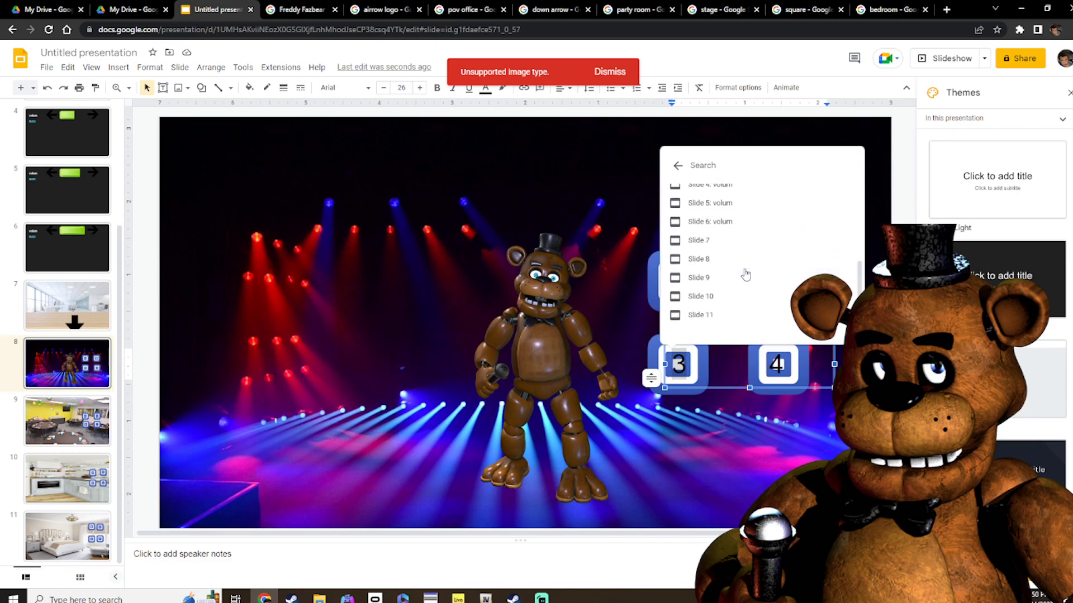
pyautogui.click(701, 296)
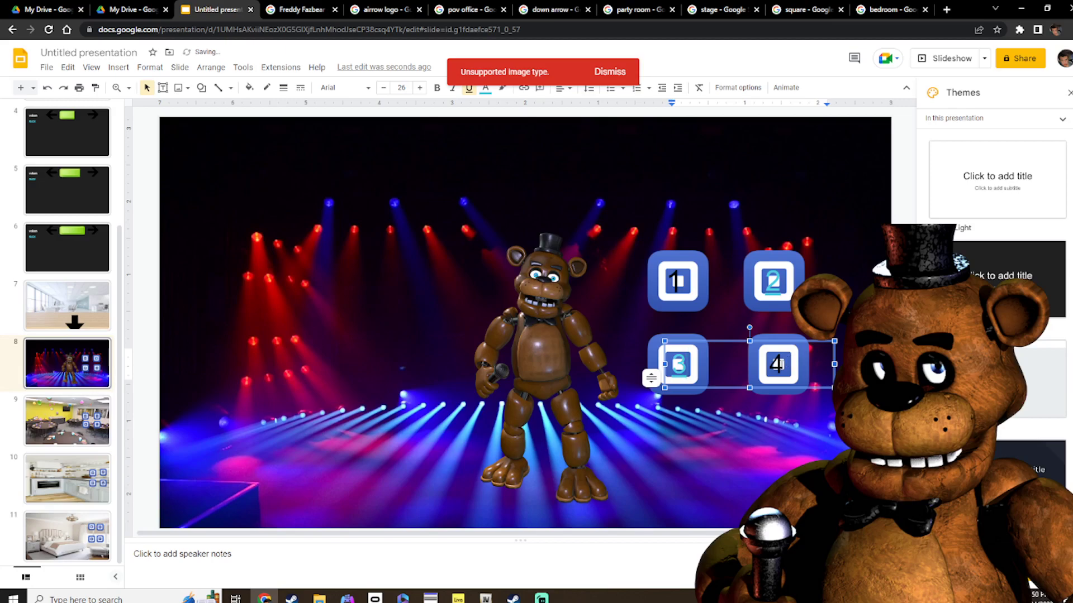
# Link the "4" on the stage slide to Slide 11 of this presentation
pyautogui.doubleClick(781, 365)
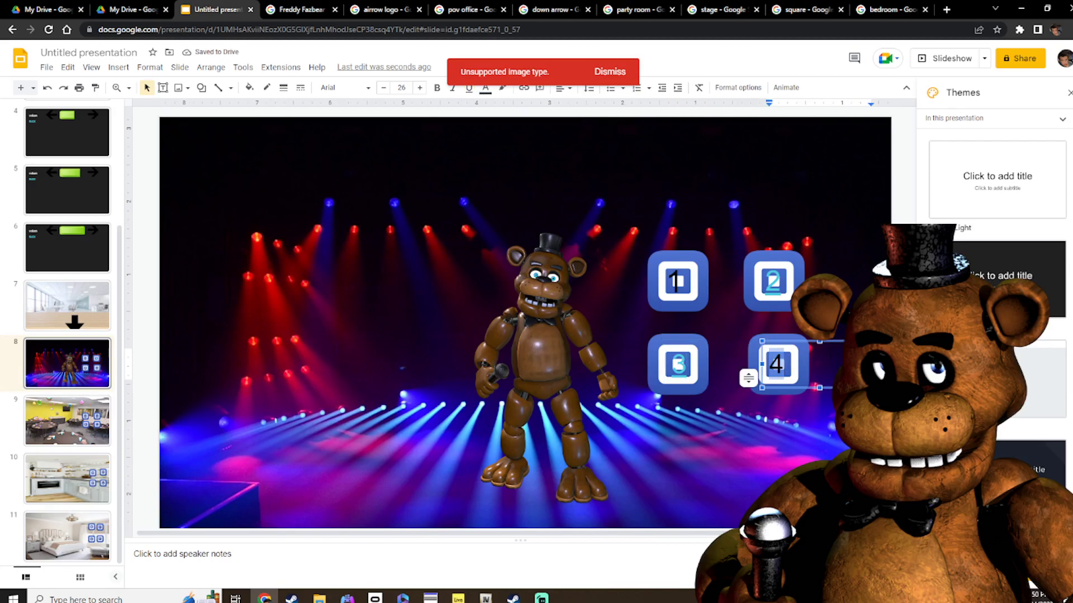
pyautogui.hotkey('ctrl', 'k')
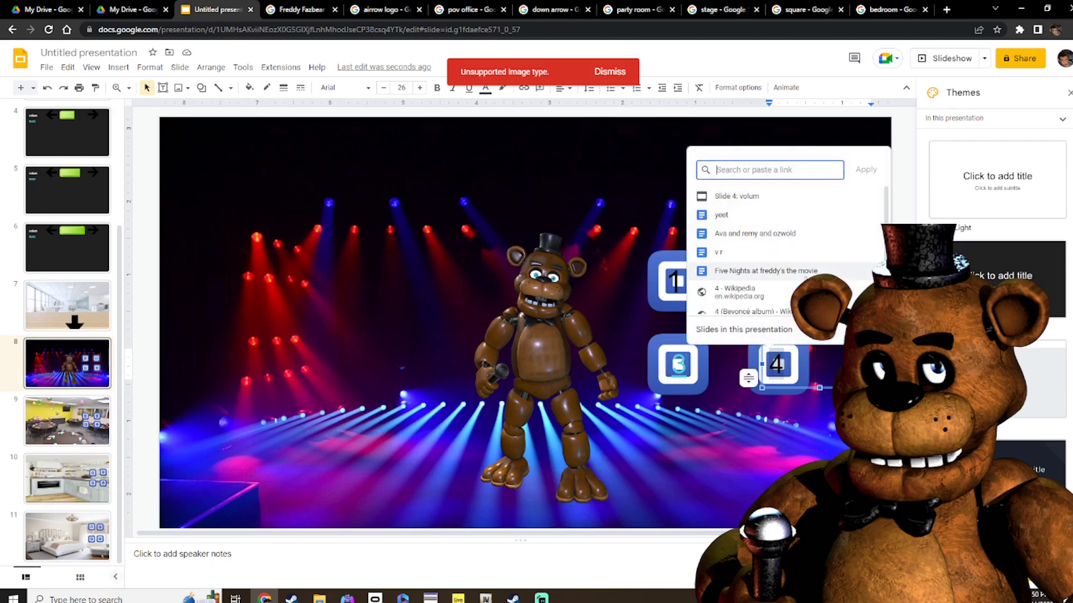
pyautogui.scroll(-1, 799, 274)
pyautogui.scroll(1, 777, 279)
pyautogui.click(774, 328)
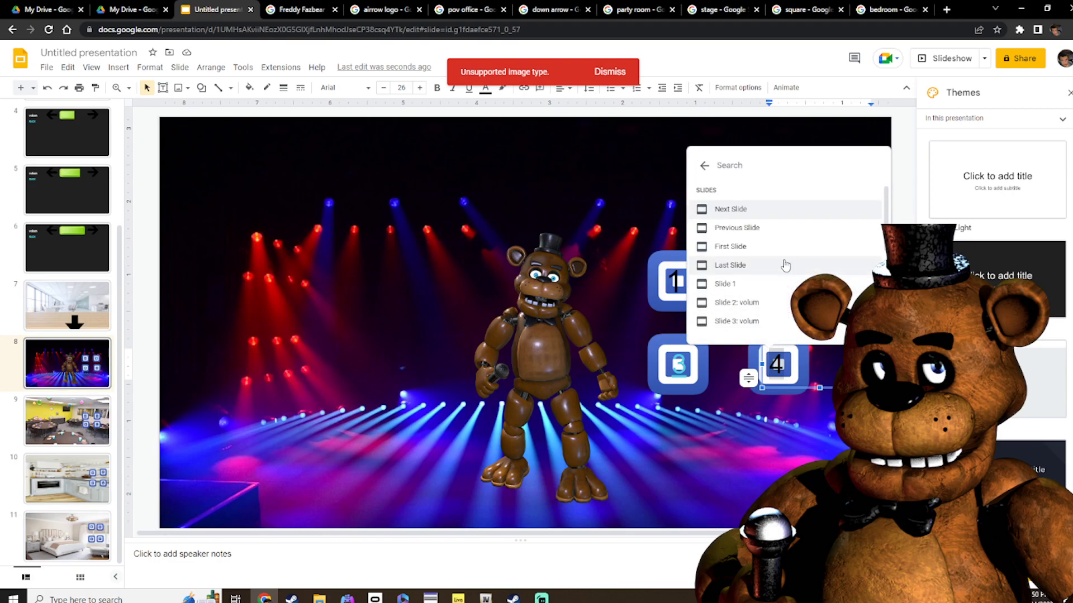
pyautogui.scroll(-3, 777, 246)
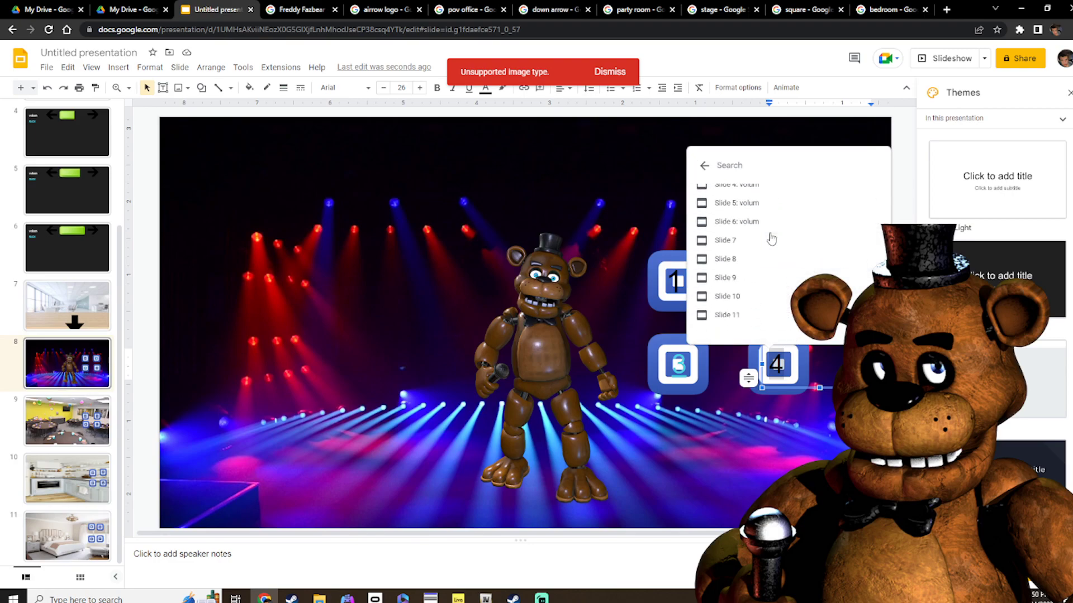
pyautogui.click(744, 315)
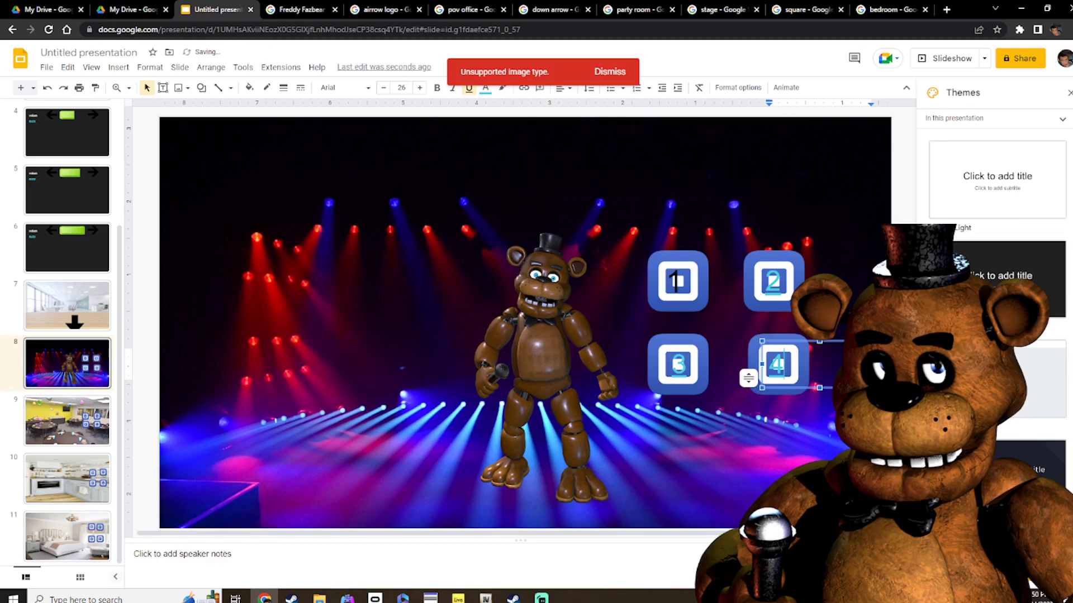
pyautogui.click(855, 419)
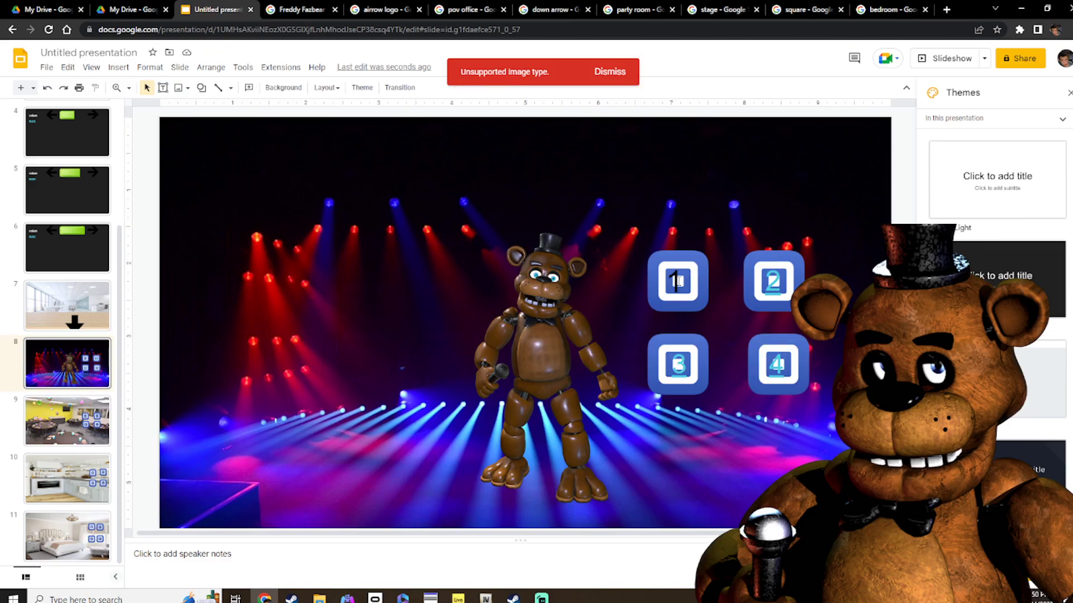
# Link the "1" on the party room slide, slide 9, to Slide 8 of this presentation
pyautogui.click(80, 424)
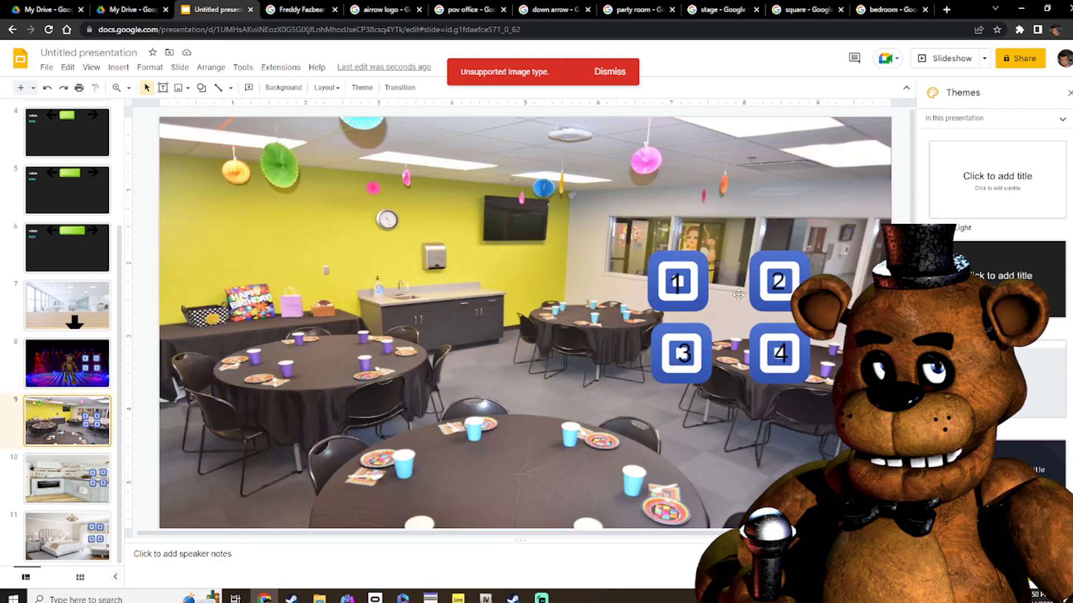
pyautogui.click(677, 283)
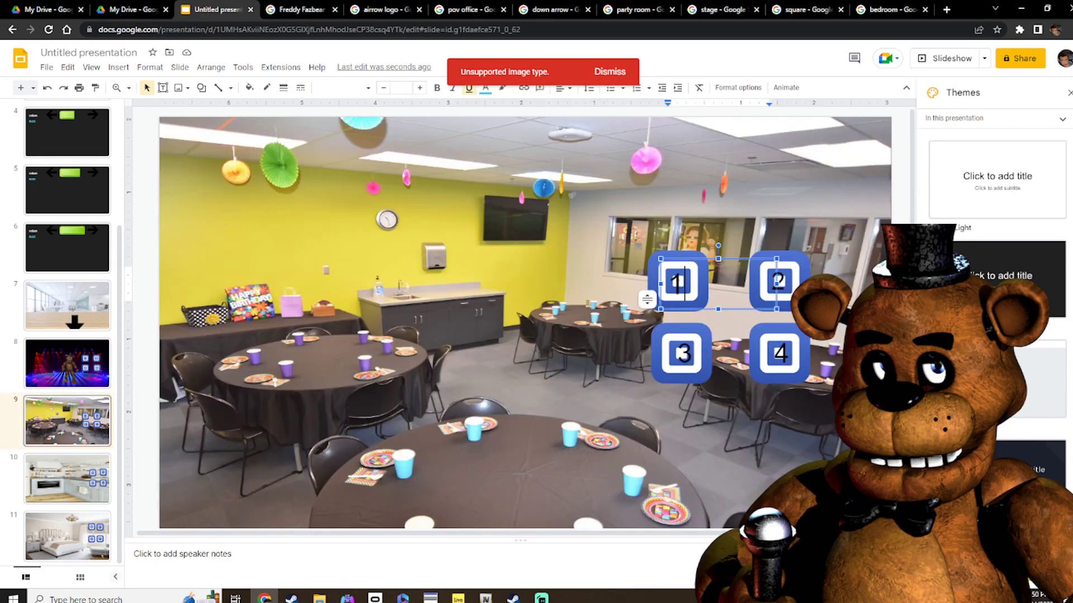
pyautogui.doubleClick(677, 282)
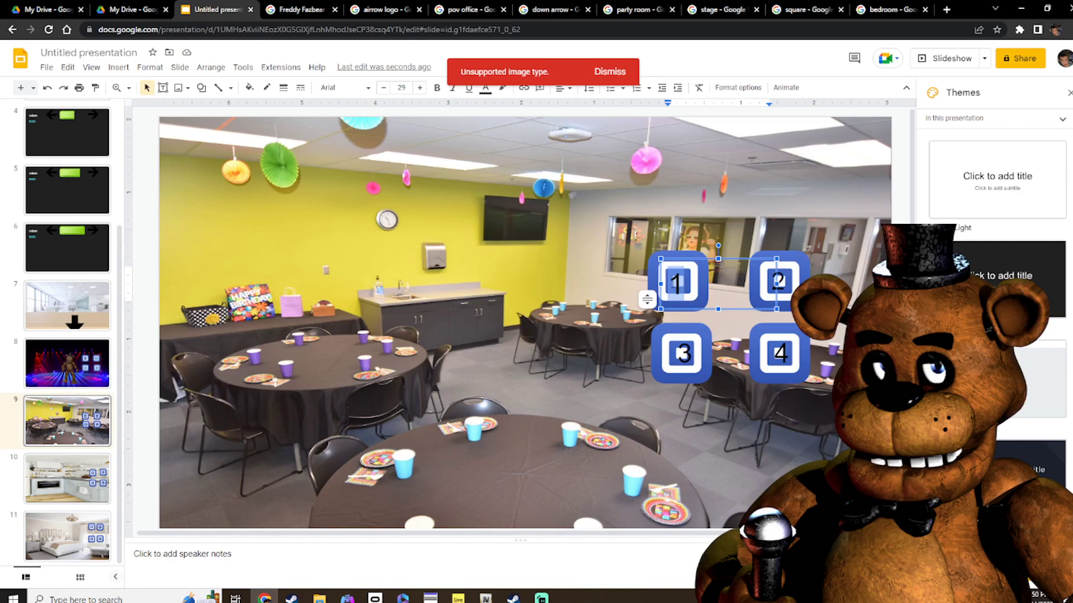
pyautogui.hotkey('ctrl', 'k')
pyautogui.click(705, 488)
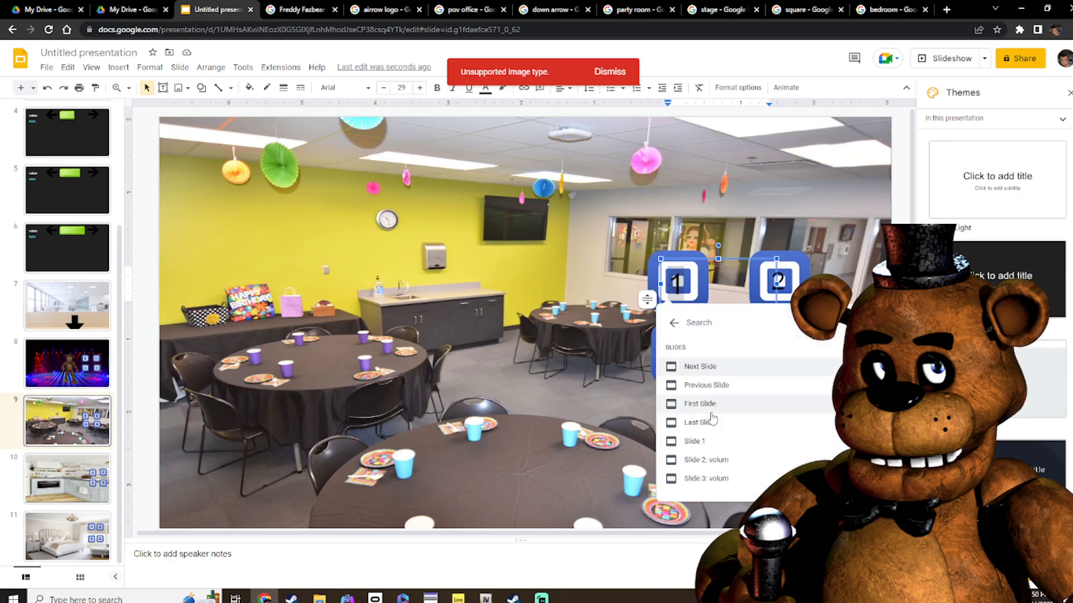
pyautogui.scroll(-3, 715, 445)
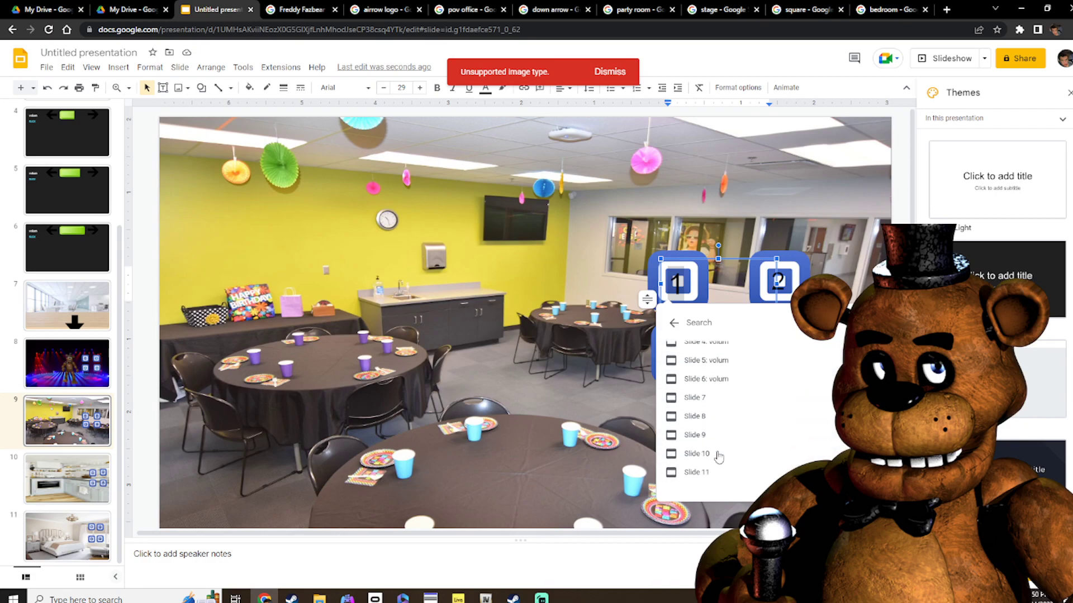
pyautogui.click(719, 413)
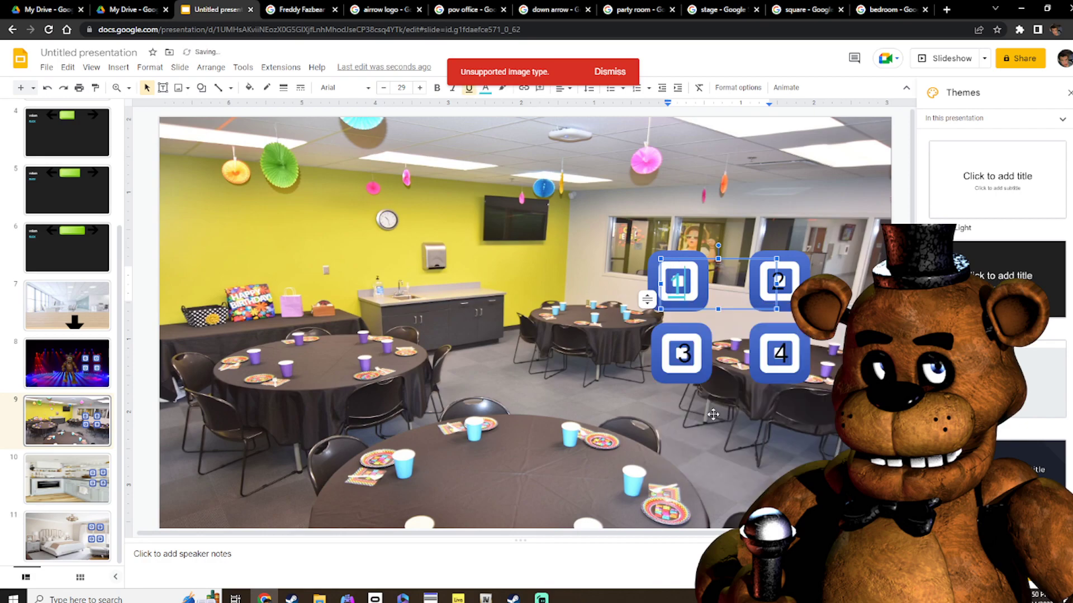
# Link the "3" on the party room slide to Slide 10 of this presentation
pyautogui.click(780, 281)
pyautogui.doubleClick(678, 353)
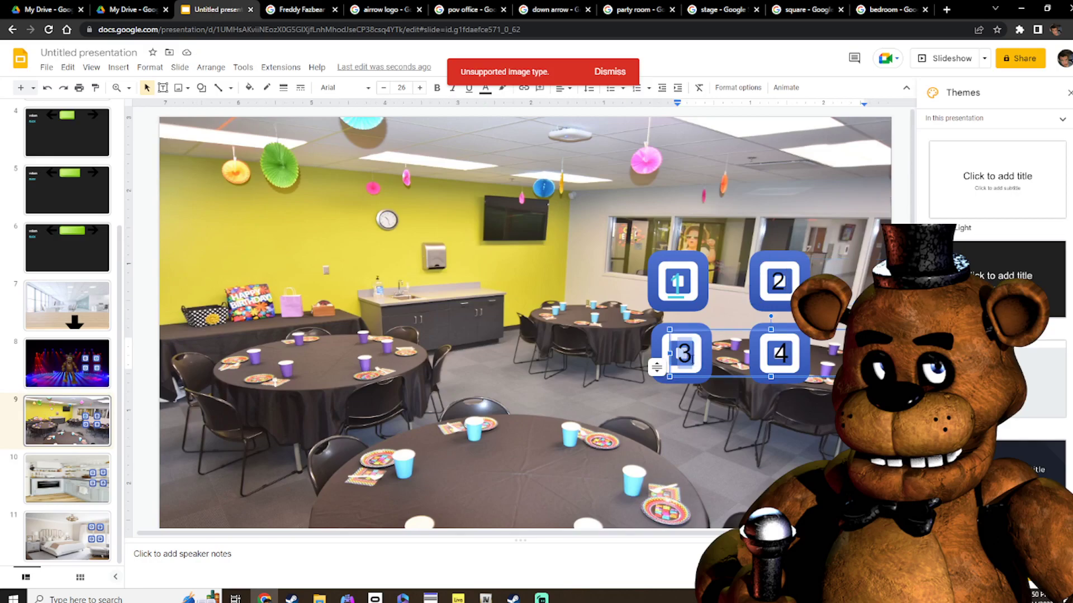
pyautogui.hotkey('ctrl', 'k')
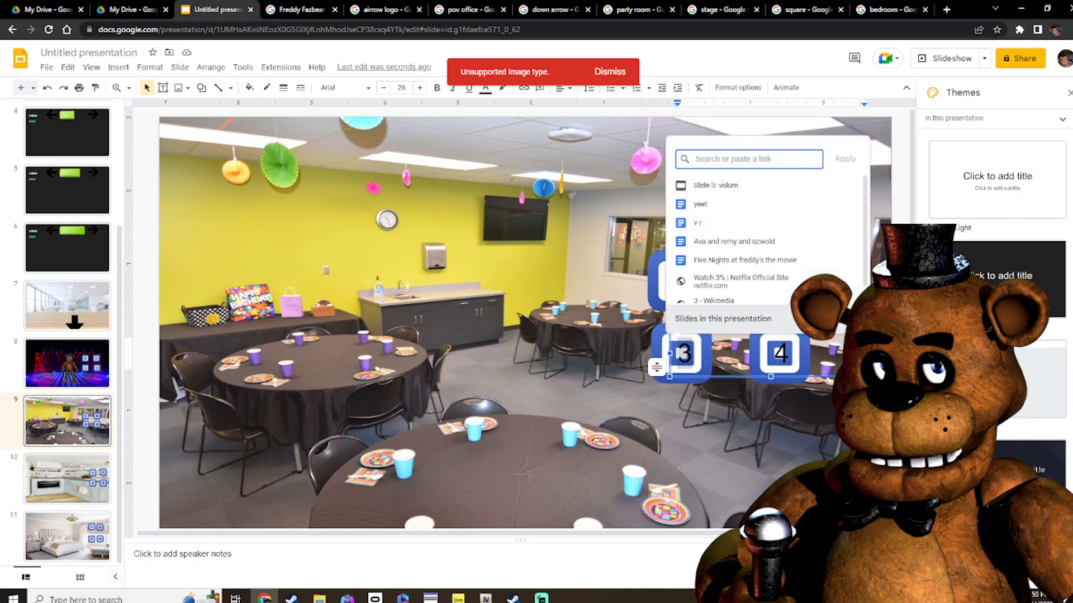
pyautogui.click(692, 313)
pyautogui.scroll(-3, 763, 240)
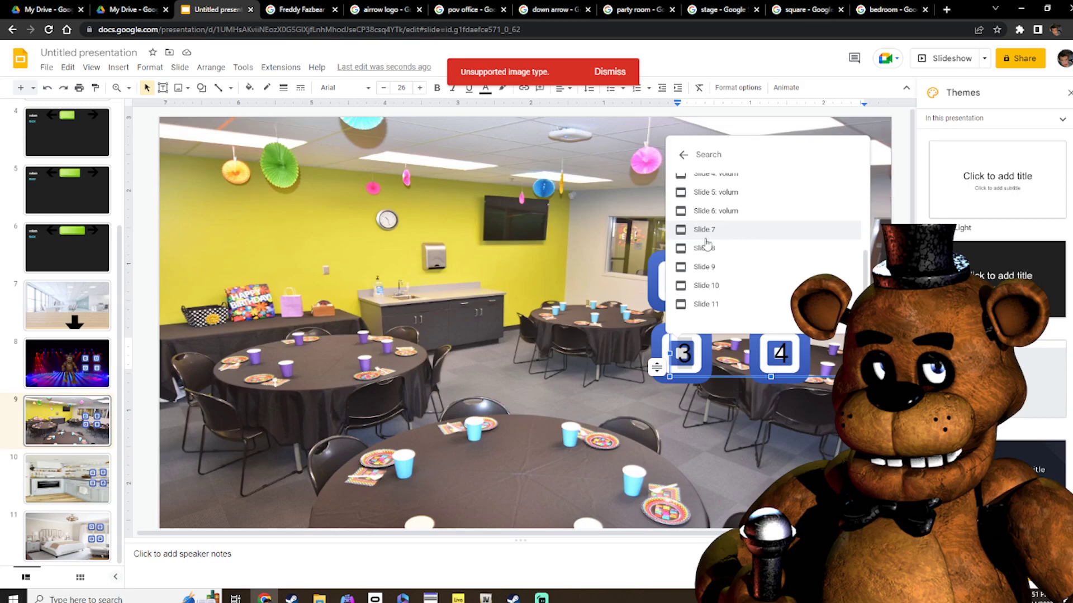
pyautogui.click(742, 286)
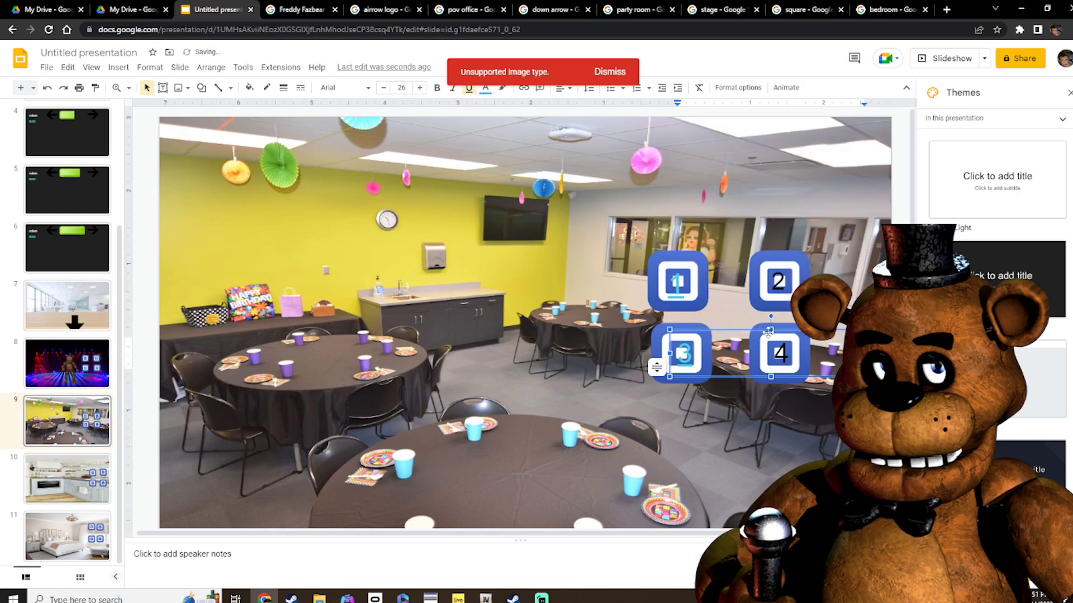
# Link the "4" on the party room slide to Slide 11 of this presentation
pyautogui.click(779, 353)
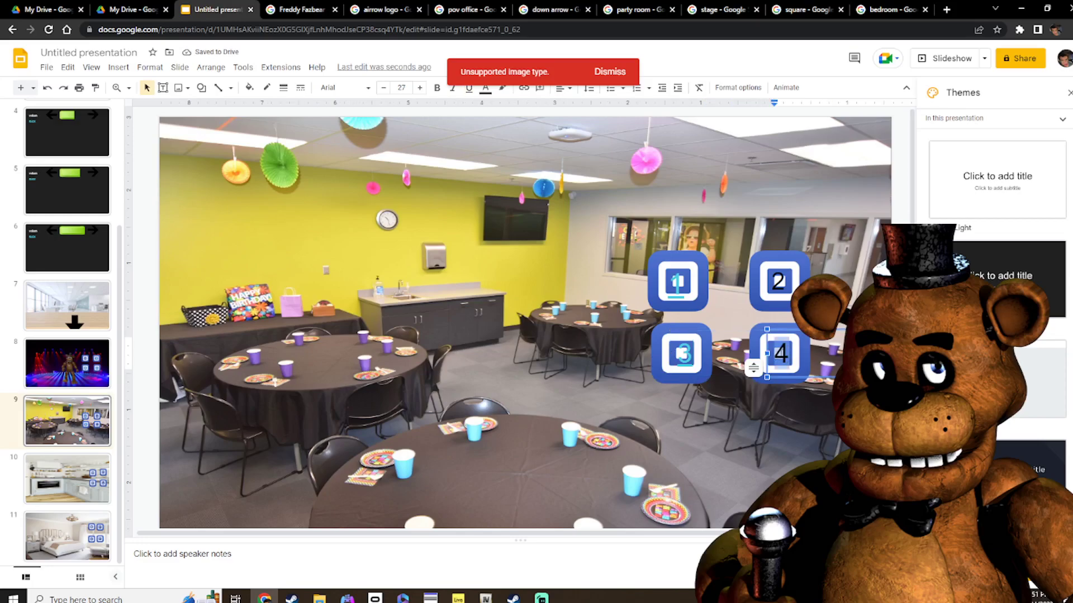
pyautogui.hotkey('ctrl', 'k')
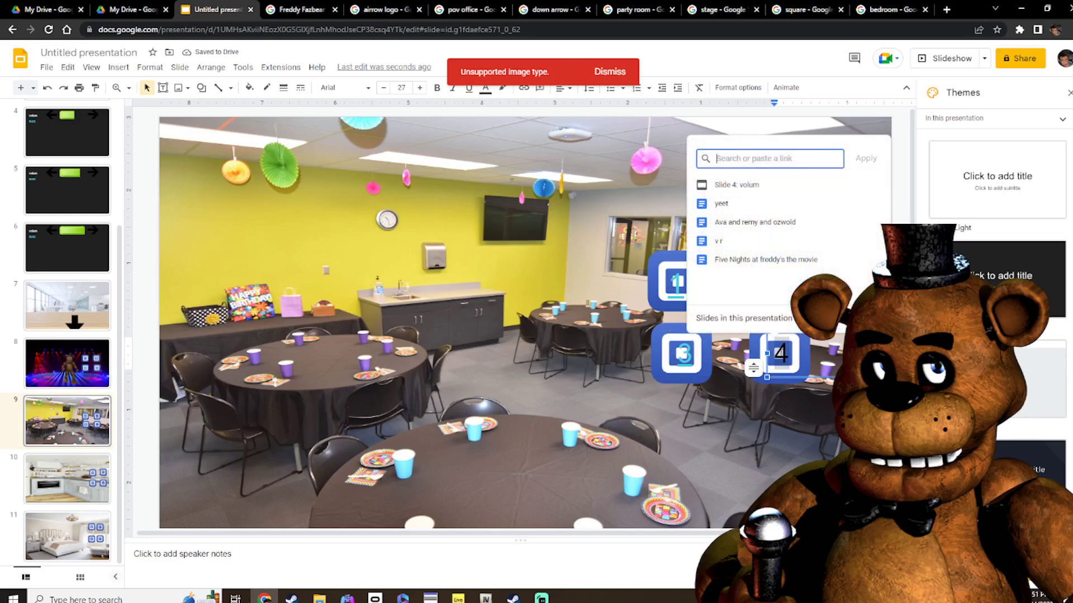
pyautogui.click(782, 309)
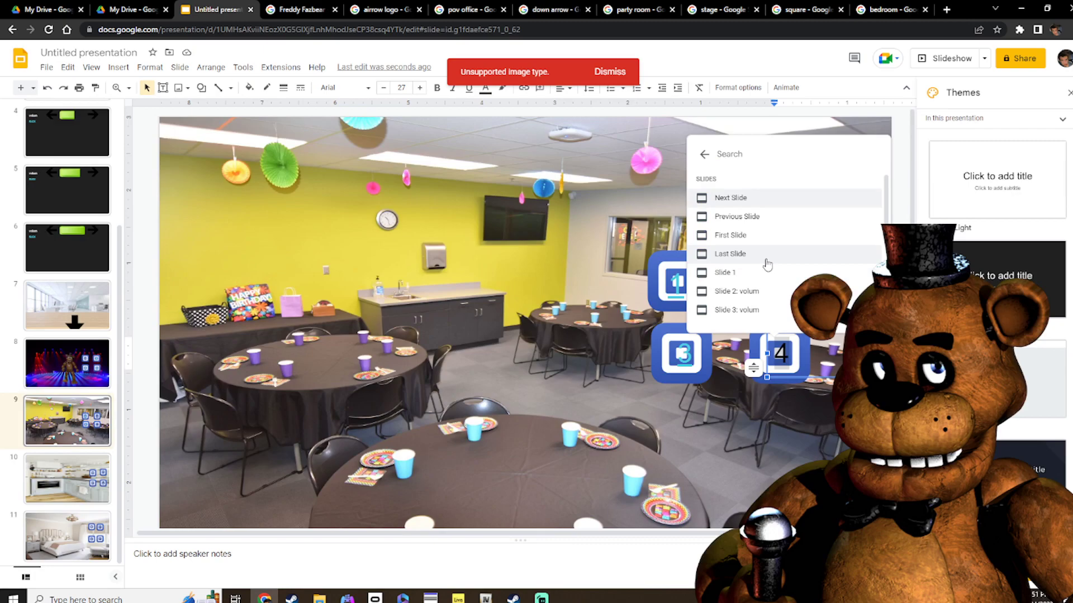
pyautogui.scroll(-3, 766, 271)
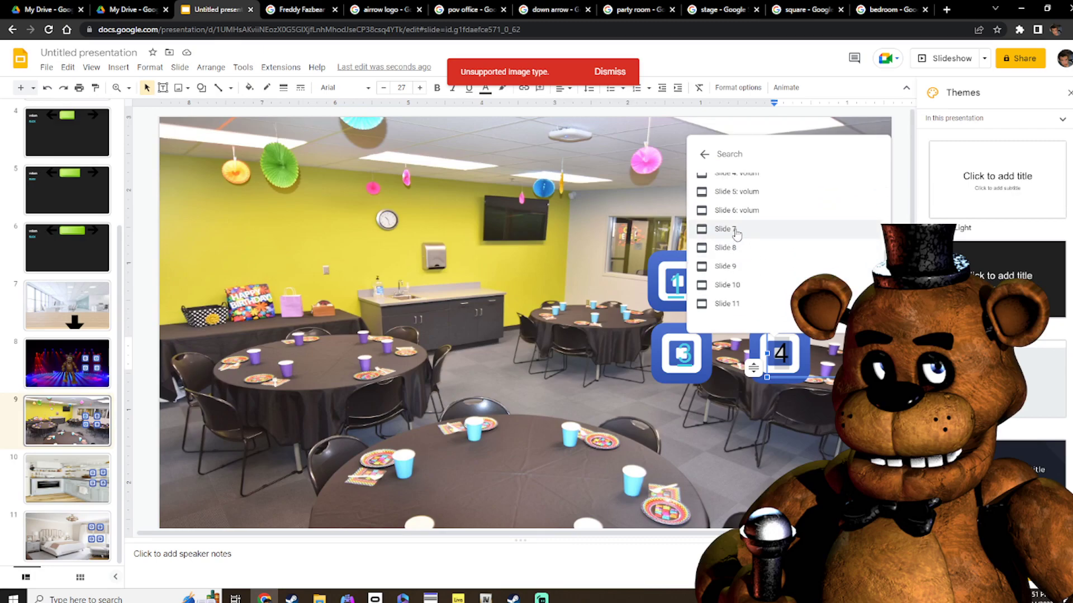
pyautogui.click(757, 304)
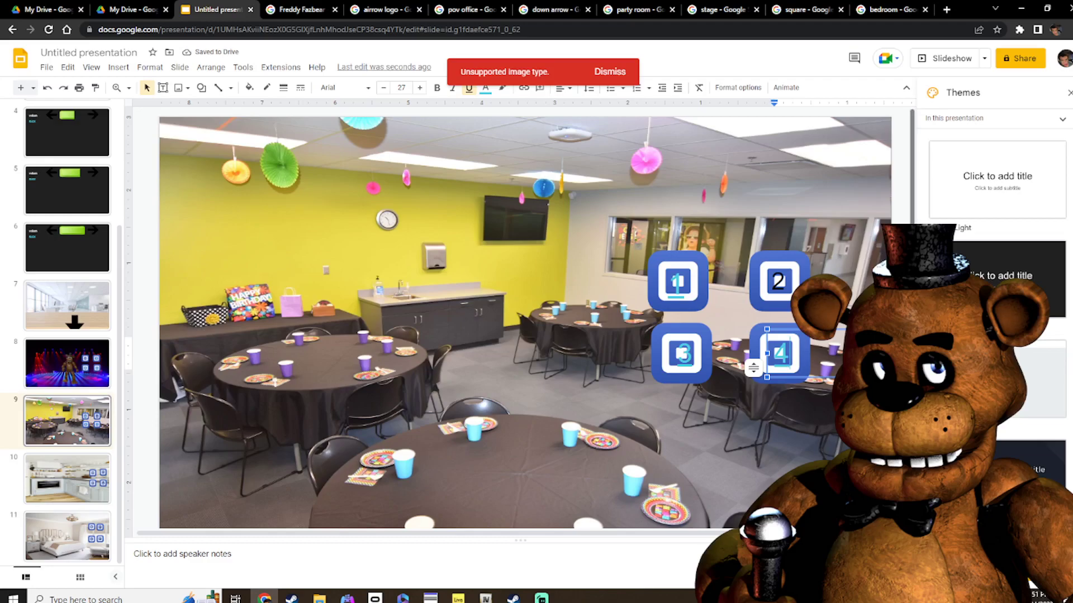
pyautogui.click(901, 336)
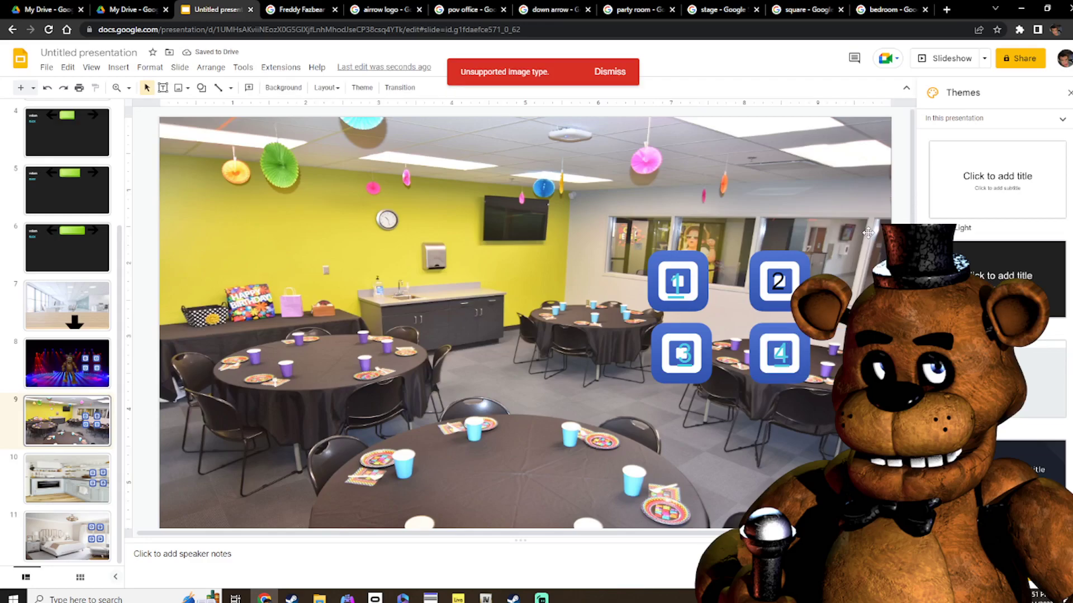
# Link the "1" on the kitchen slide, slide 10, to Slide 8 of this presentation
pyautogui.click(65, 483)
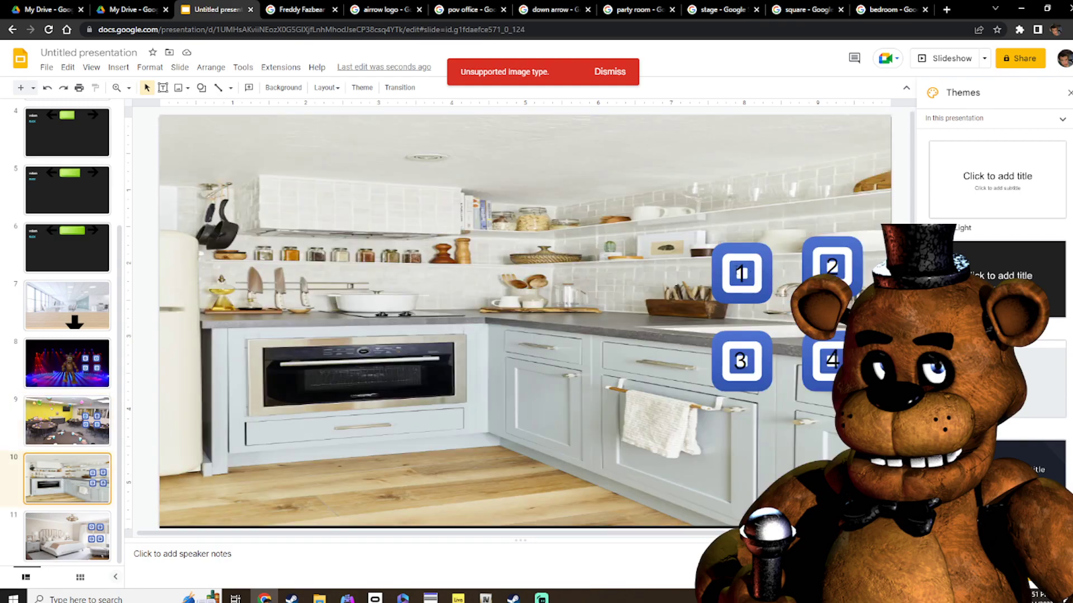
pyautogui.doubleClick(742, 273)
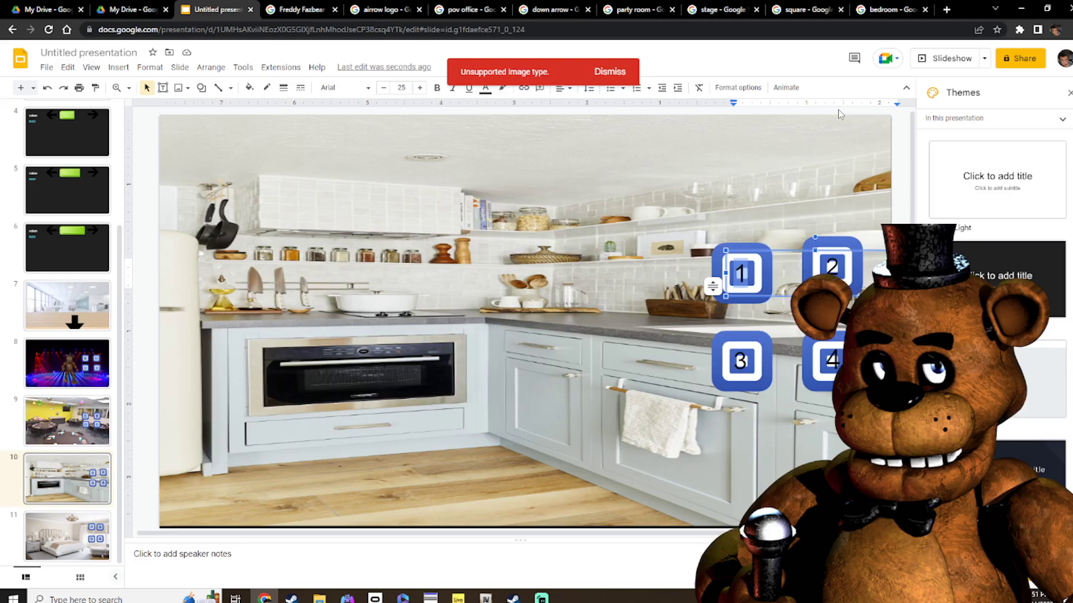
pyautogui.hotkey('ctrl', 'k')
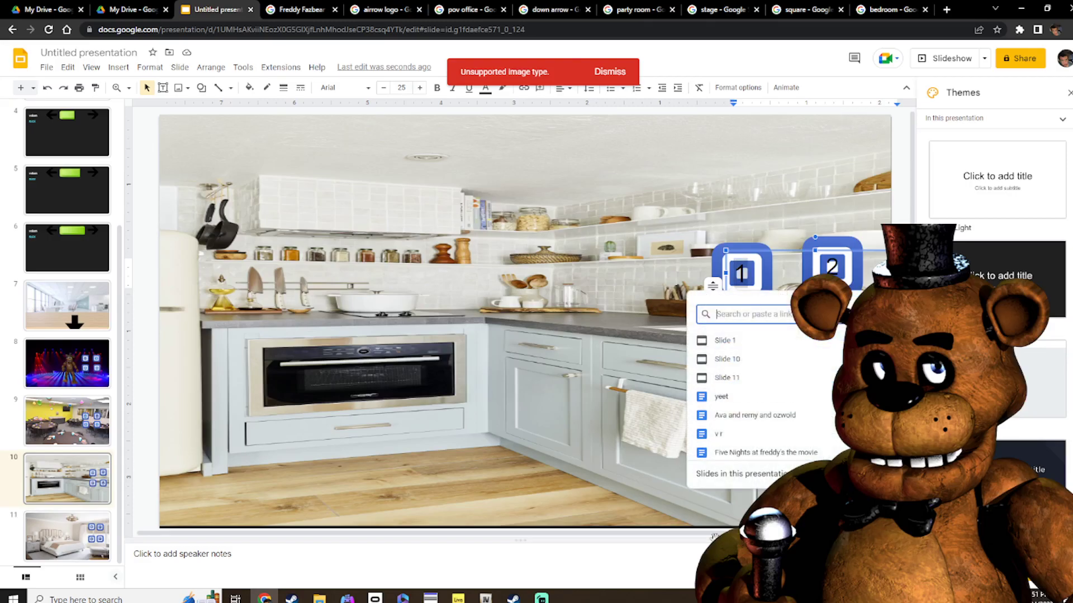
pyautogui.click(721, 482)
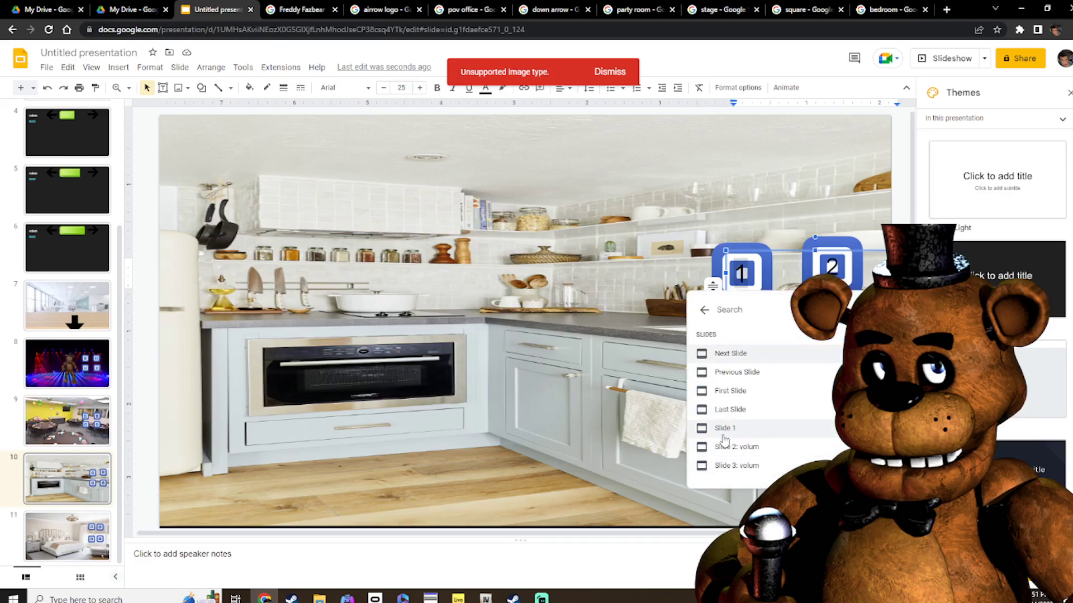
pyautogui.scroll(-3, 743, 436)
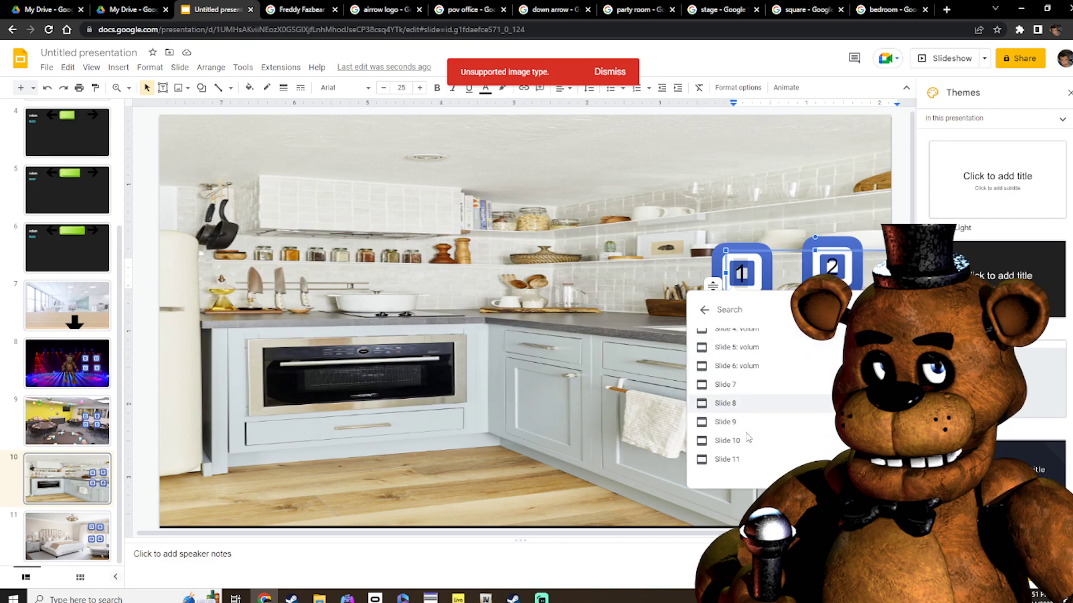
pyautogui.click(743, 411)
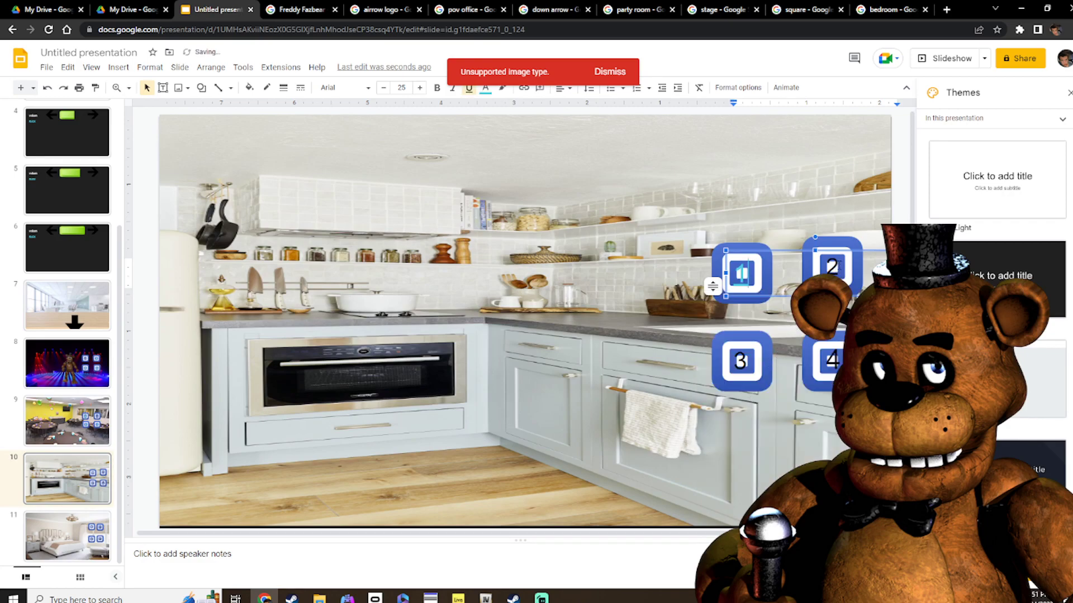
# Link the "2" on the kitchen slide to Slide 9 of this presentation
pyautogui.moveTo(841, 268); pyautogui.dragTo(823, 267)
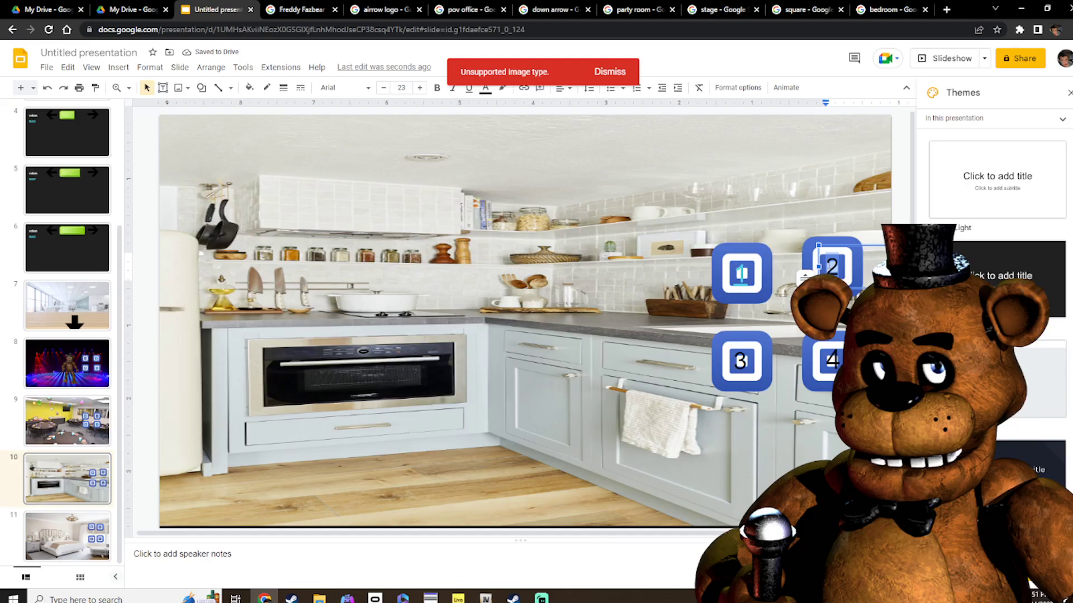
pyautogui.hotkey('ctrl', 'k')
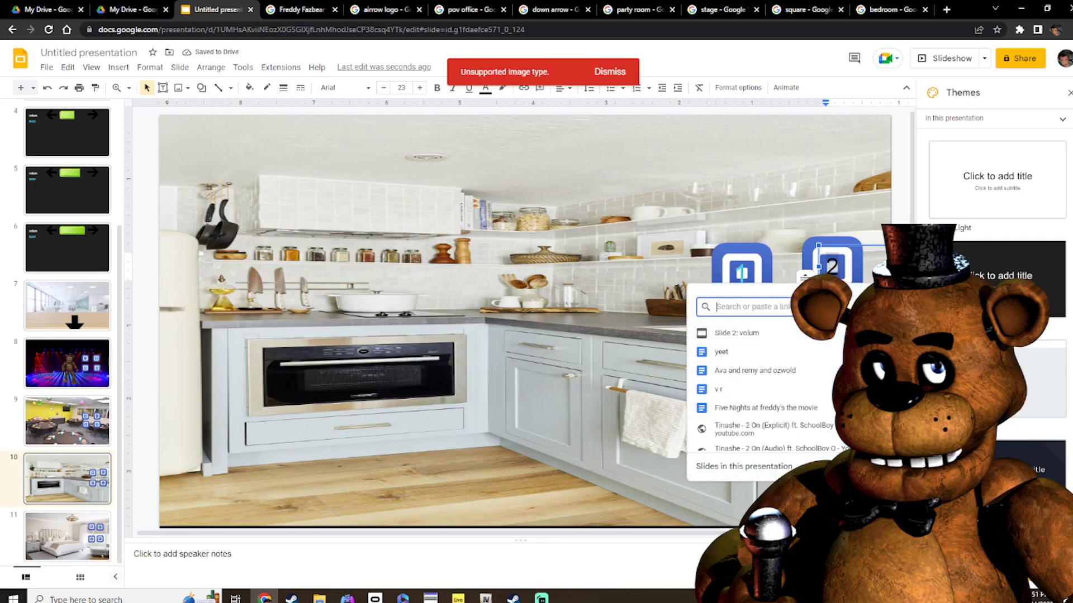
pyautogui.click(744, 466)
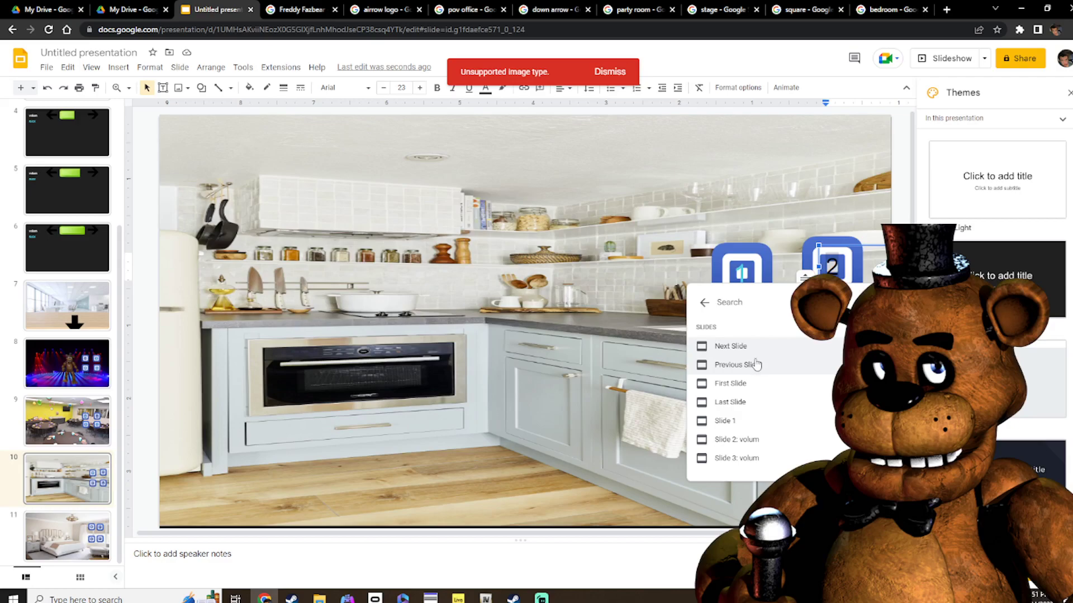
pyautogui.scroll(-3, 752, 421)
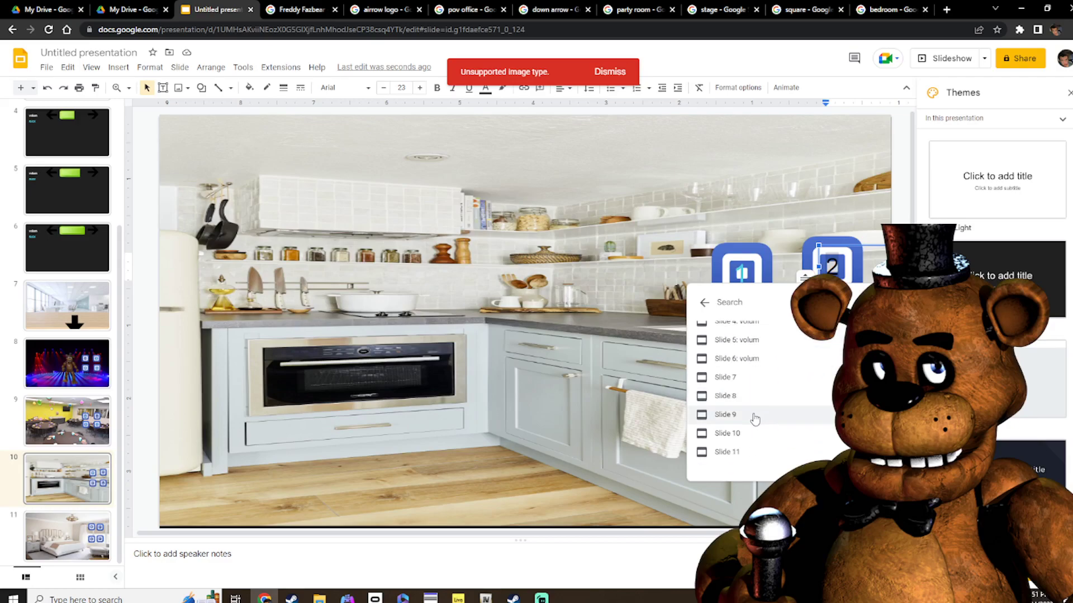
pyautogui.click(756, 415)
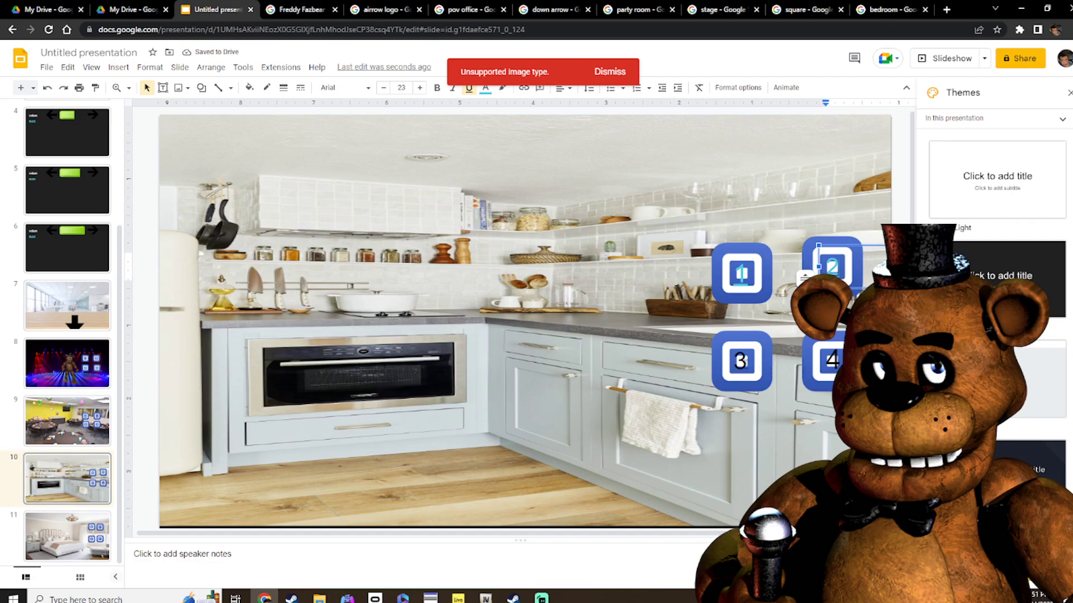
# Link the "4" on the kitchen slide to Slide 11 of this presentation
pyautogui.click(748, 361)
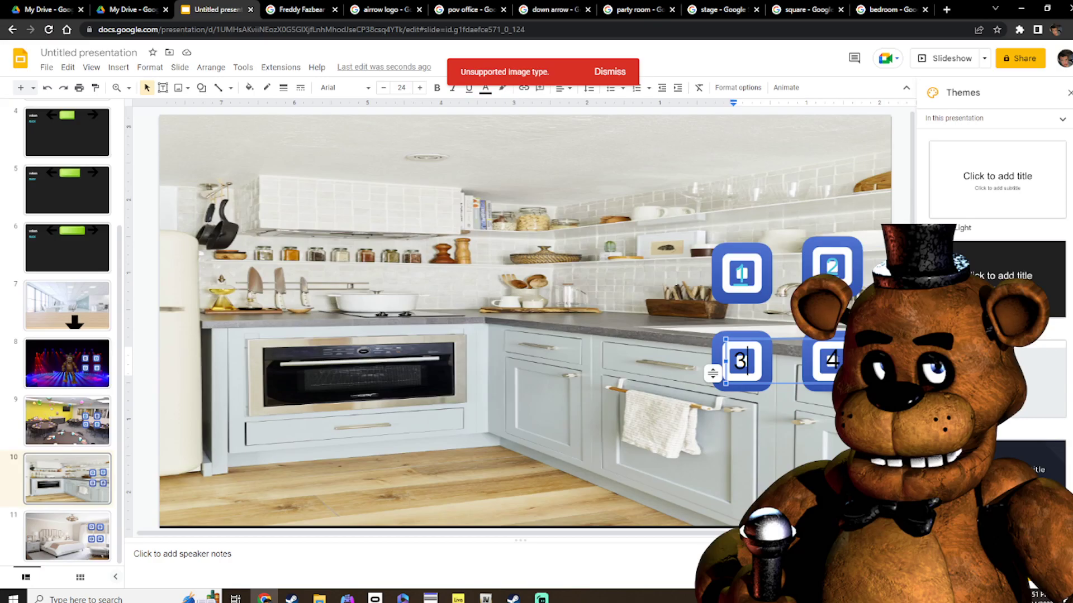
pyautogui.doubleClick(833, 360)
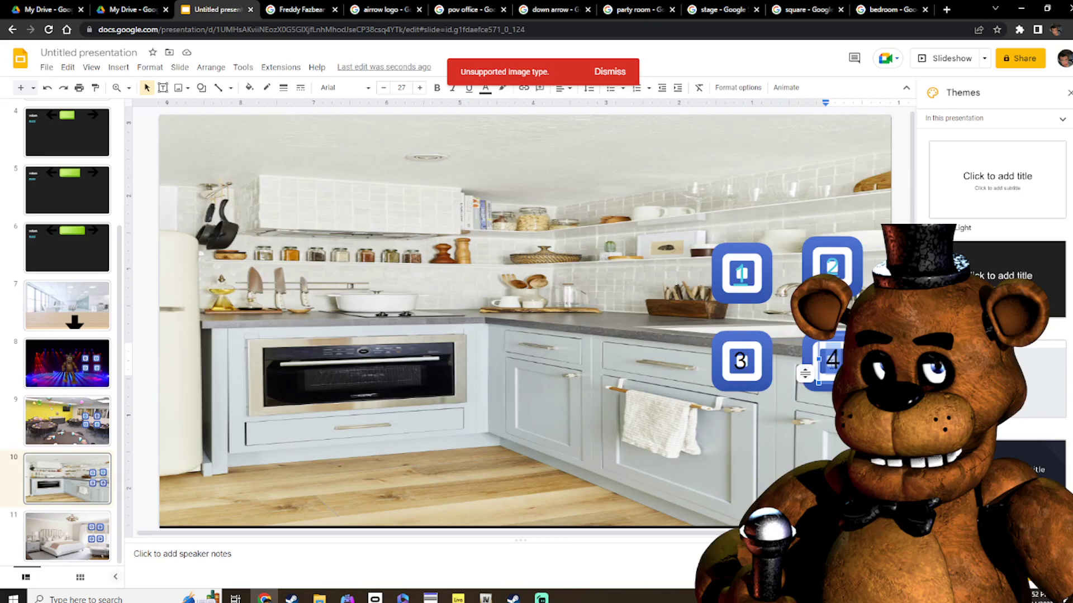
pyautogui.hotkey('ctrl', 'k')
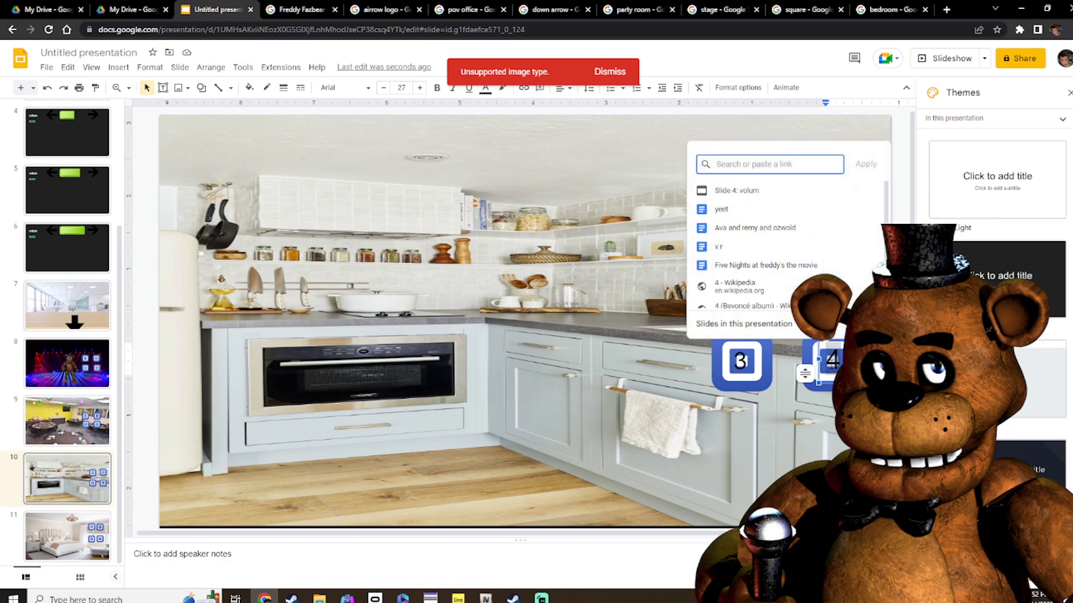
pyautogui.click(720, 326)
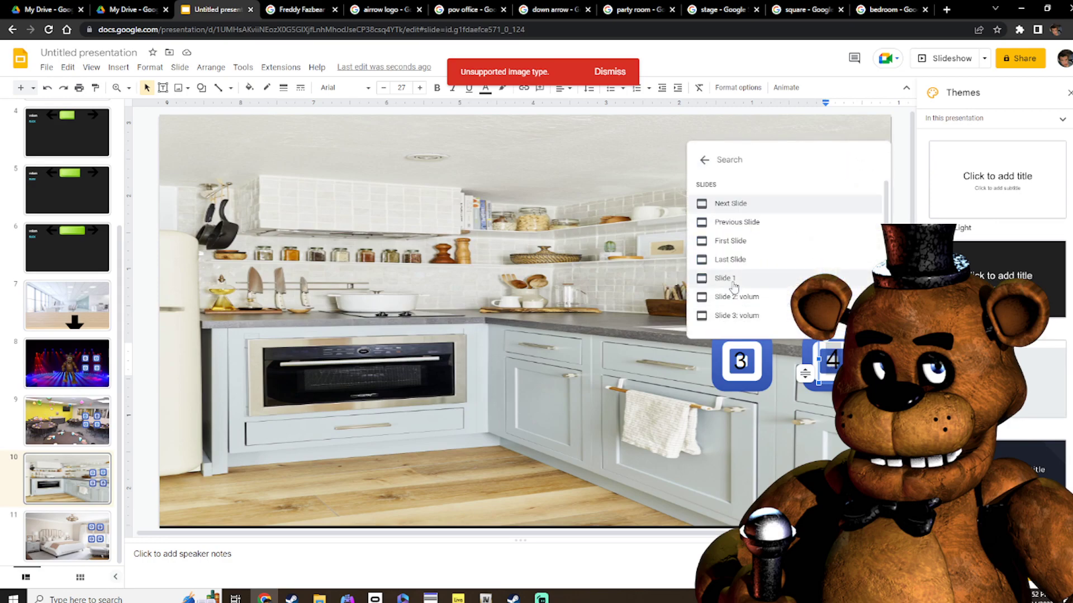
pyautogui.scroll(-3, 742, 294)
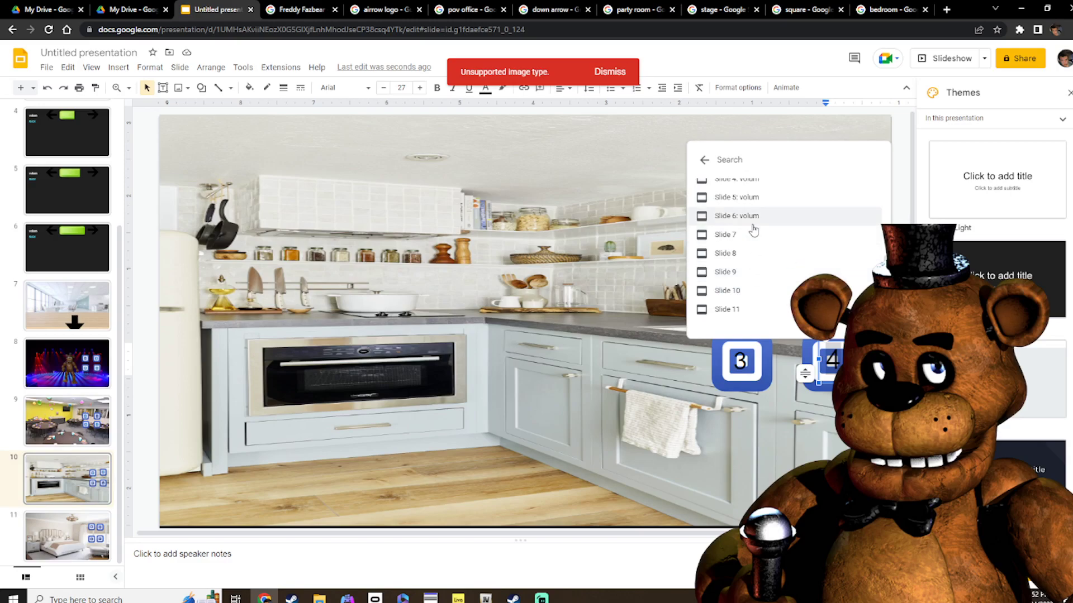
pyautogui.click(727, 309)
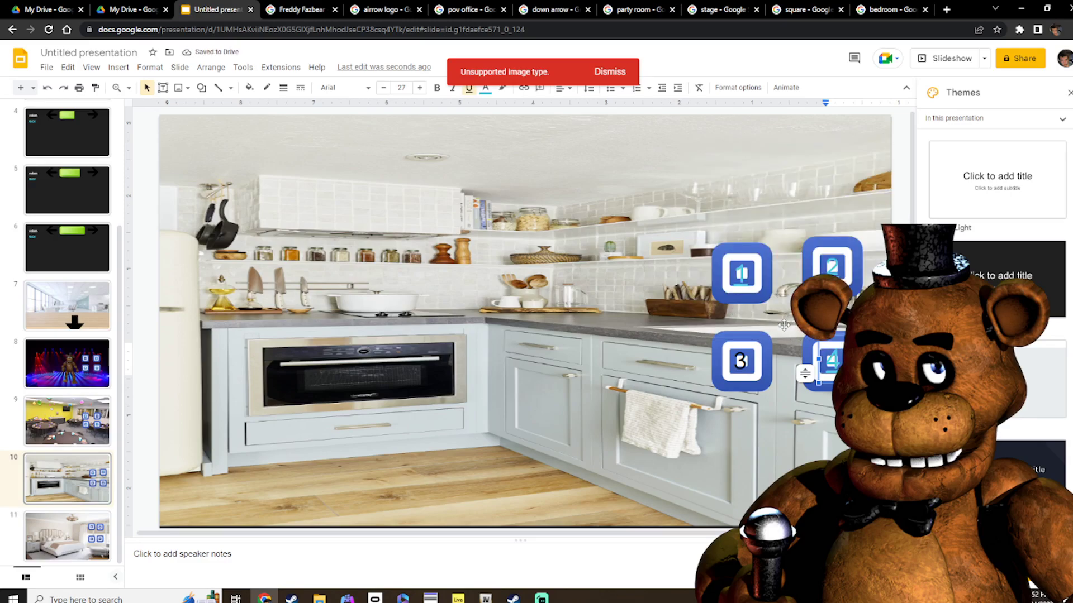
# Link the "1" on the bedroom slide, slide 11, to Slide 8 of this presentation
pyautogui.click(58, 532)
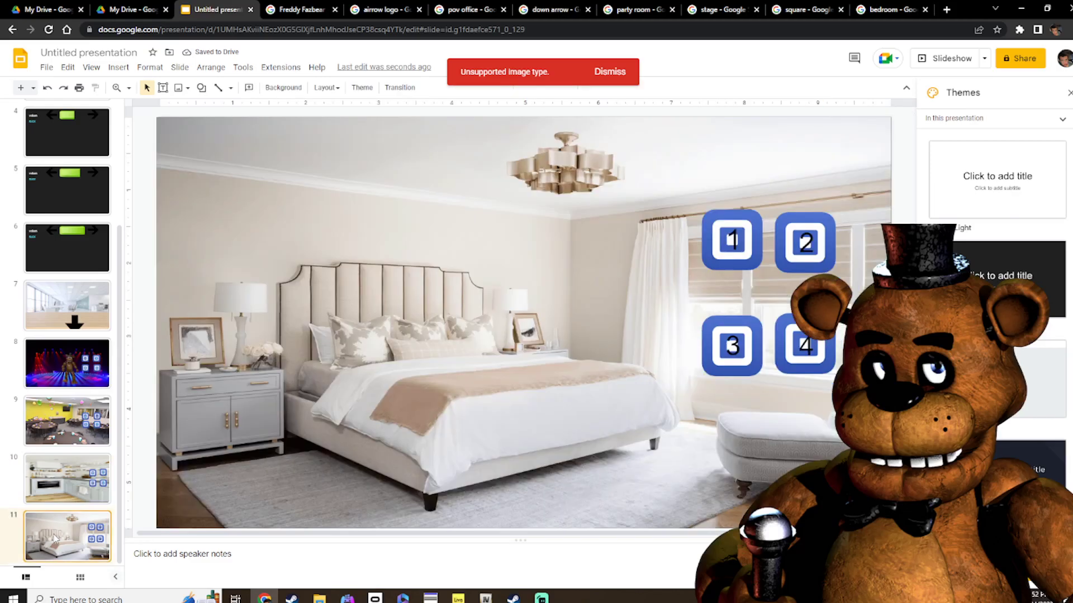
pyautogui.doubleClick(743, 239)
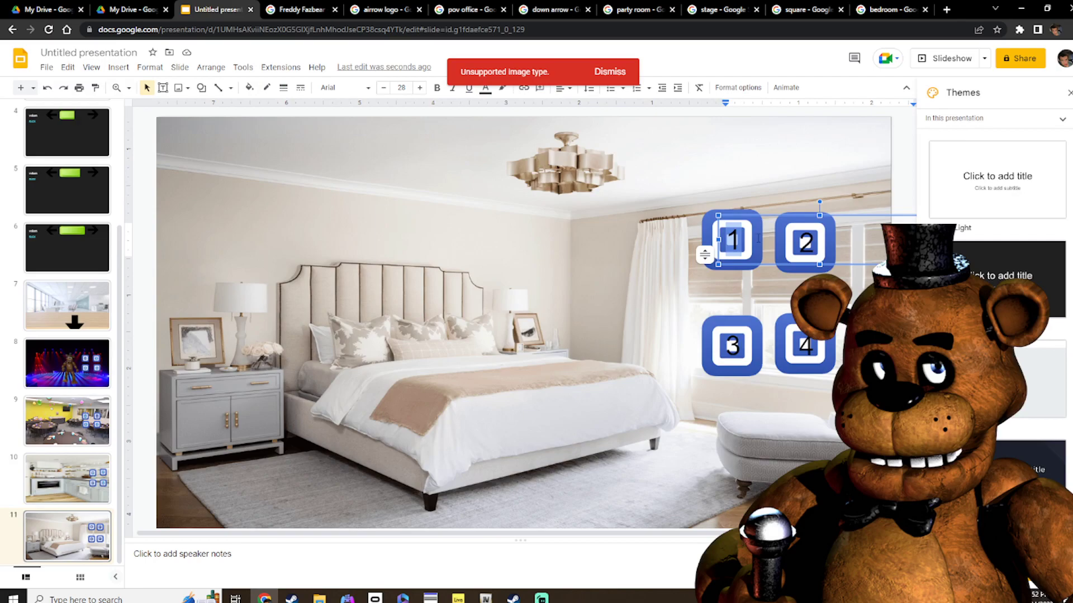
pyautogui.hotkey('ctrl', 'k')
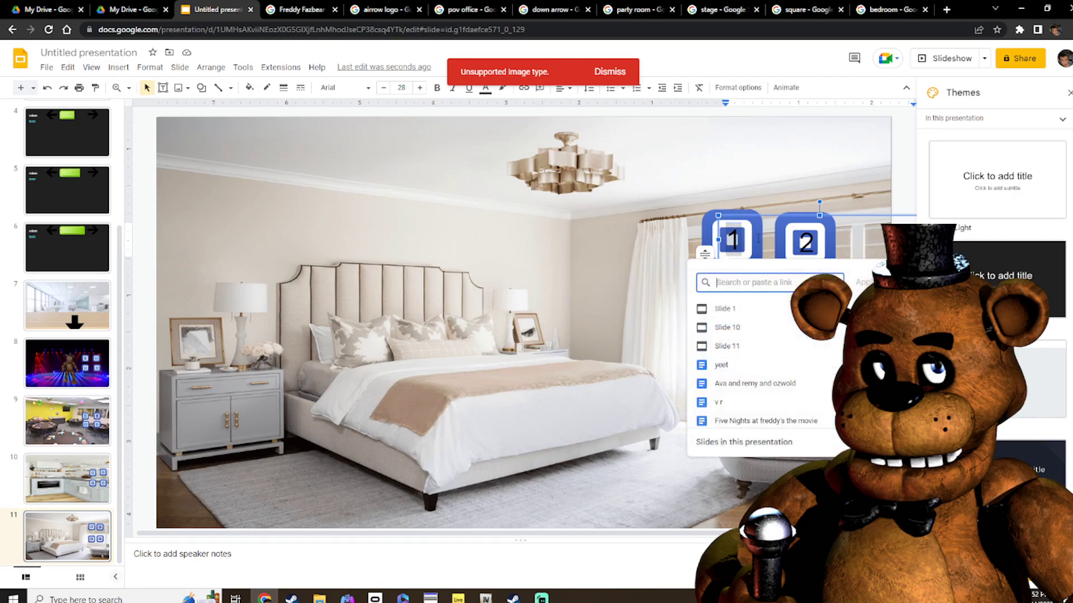
pyautogui.click(732, 442)
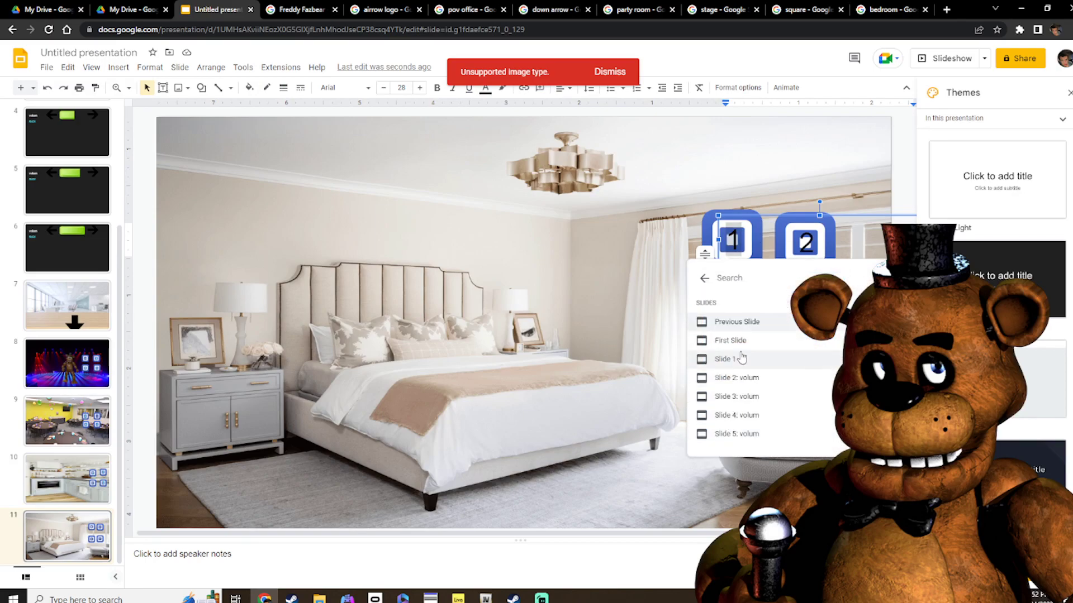
pyautogui.scroll(-3, 743, 379)
pyautogui.click(745, 375)
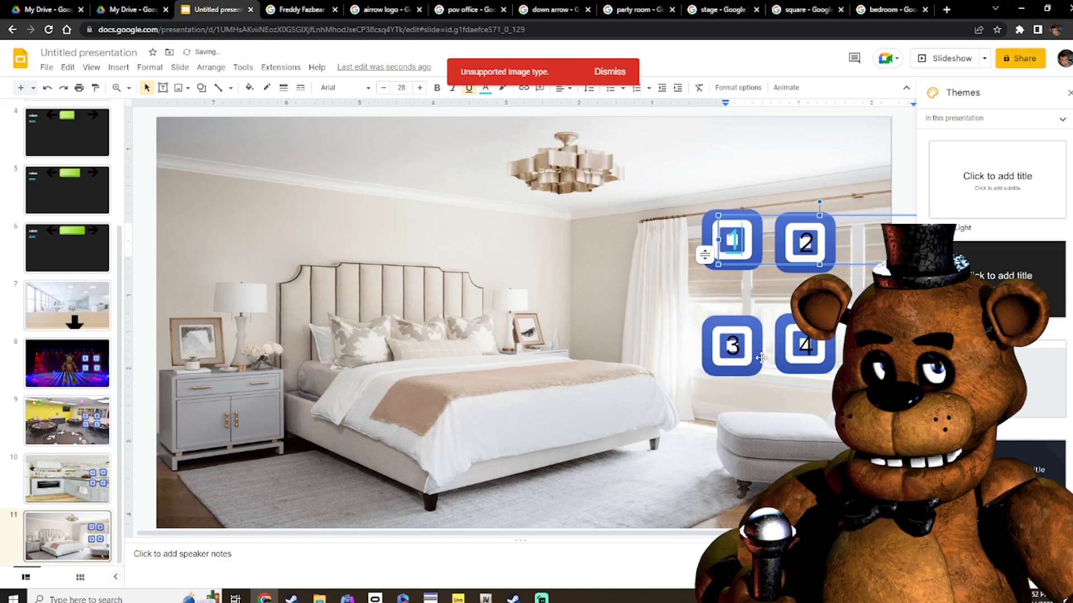
# Link the "2" on the bedroom slide to Slide 9 of this presentation
pyautogui.doubleClick(805, 240)
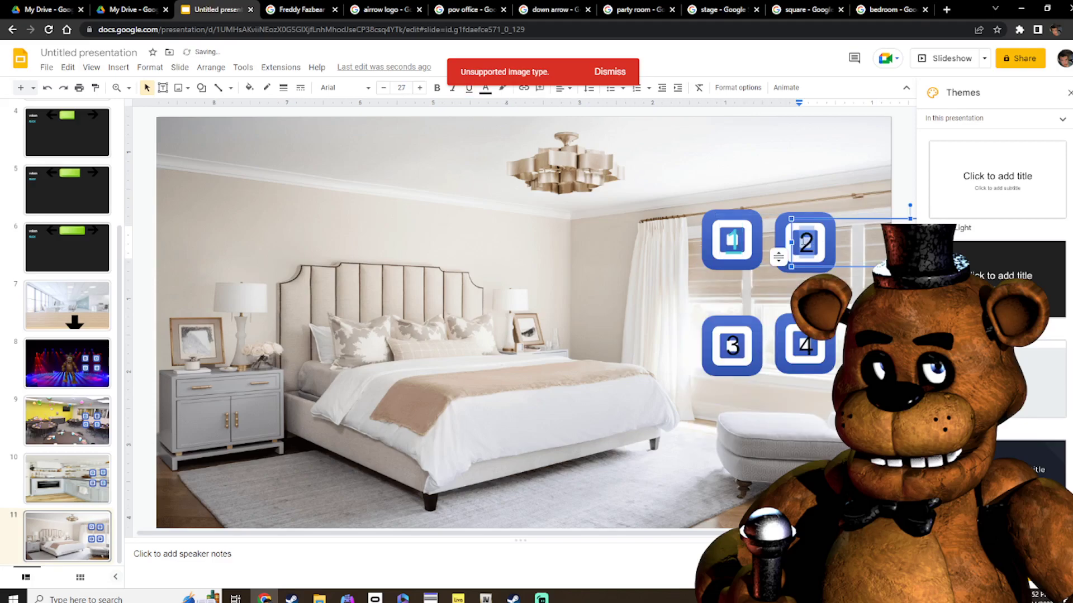
pyautogui.hotkey('ctrl', 'k')
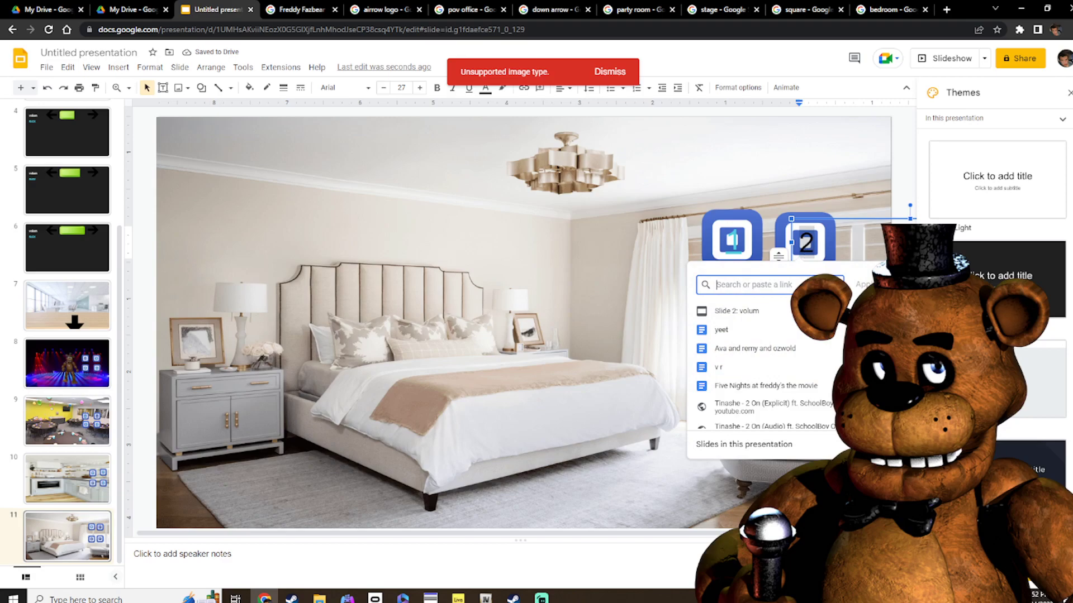
pyautogui.click(784, 441)
pyautogui.scroll(-2, 753, 363)
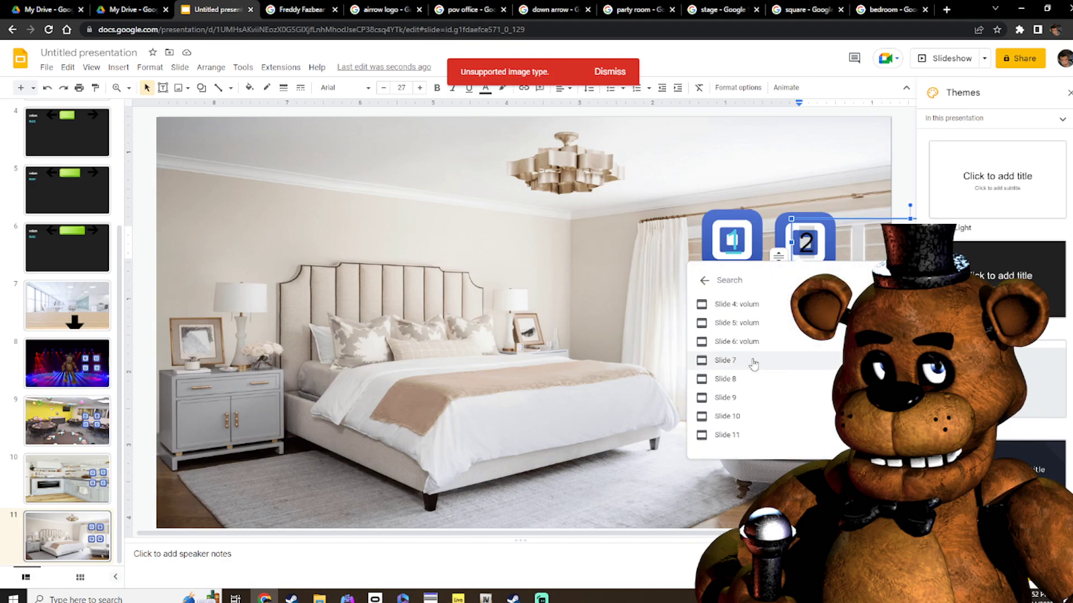
pyautogui.click(745, 398)
# Link the "3" on the bedroom slide to Slide 10 of this presentation
pyautogui.doubleClick(732, 346)
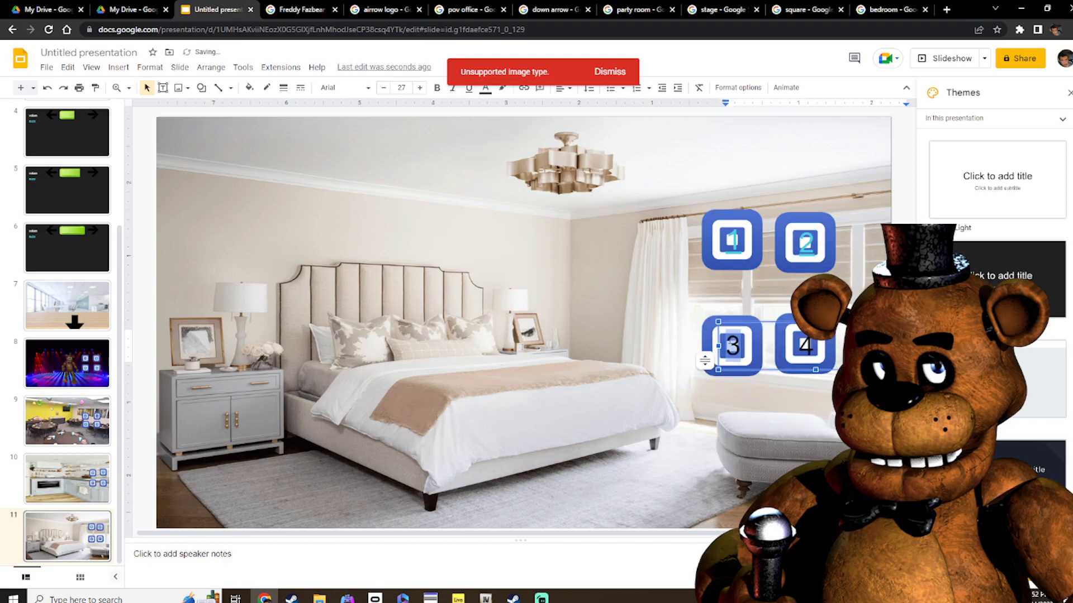
pyautogui.hotkey('ctrl', 'k')
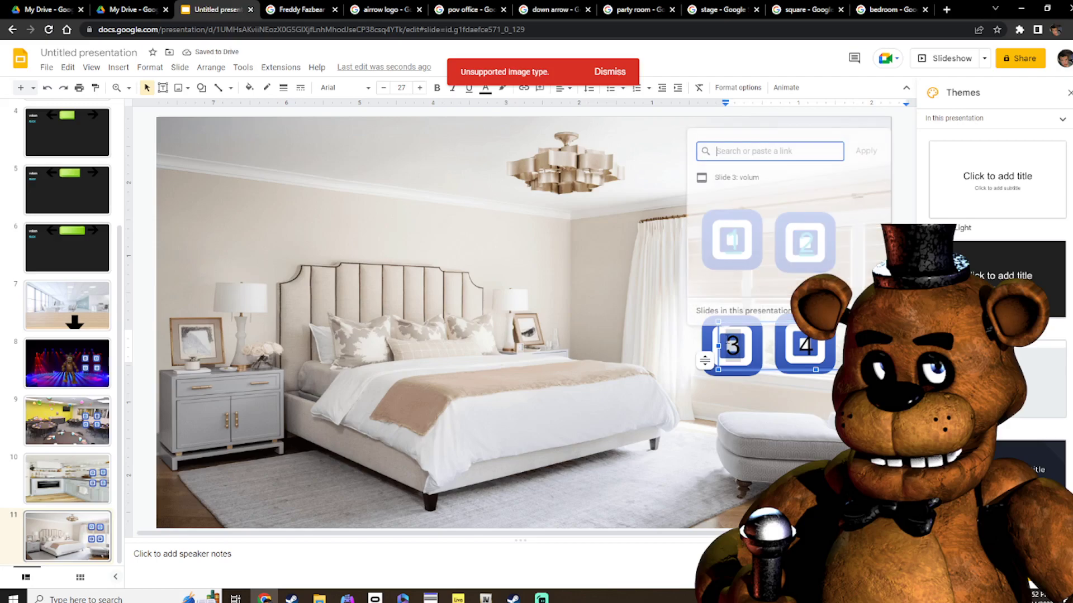
pyautogui.click(743, 310)
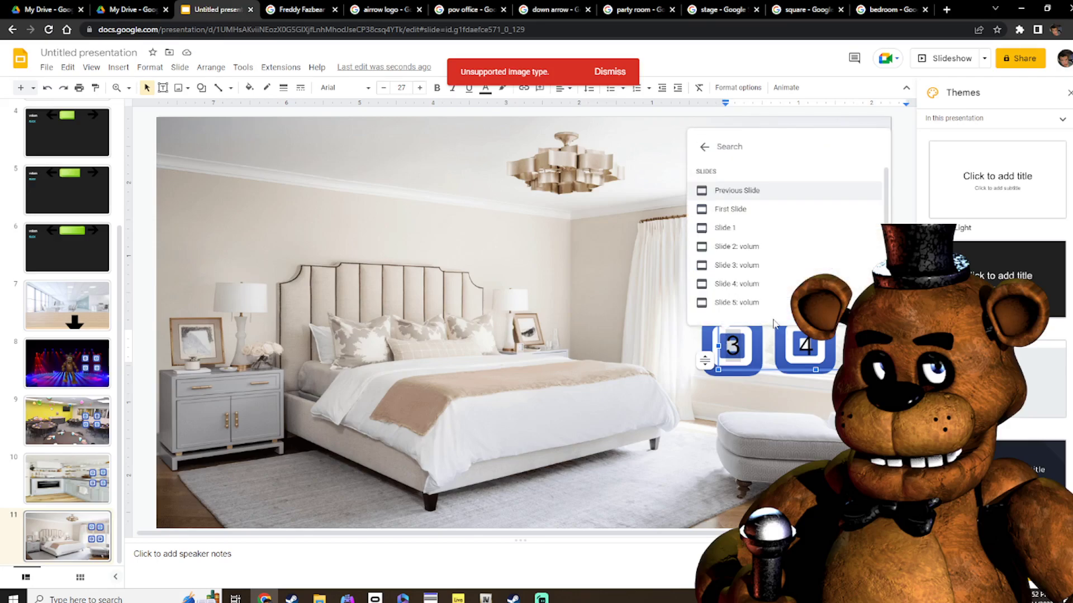
pyautogui.scroll(-2, 745, 275)
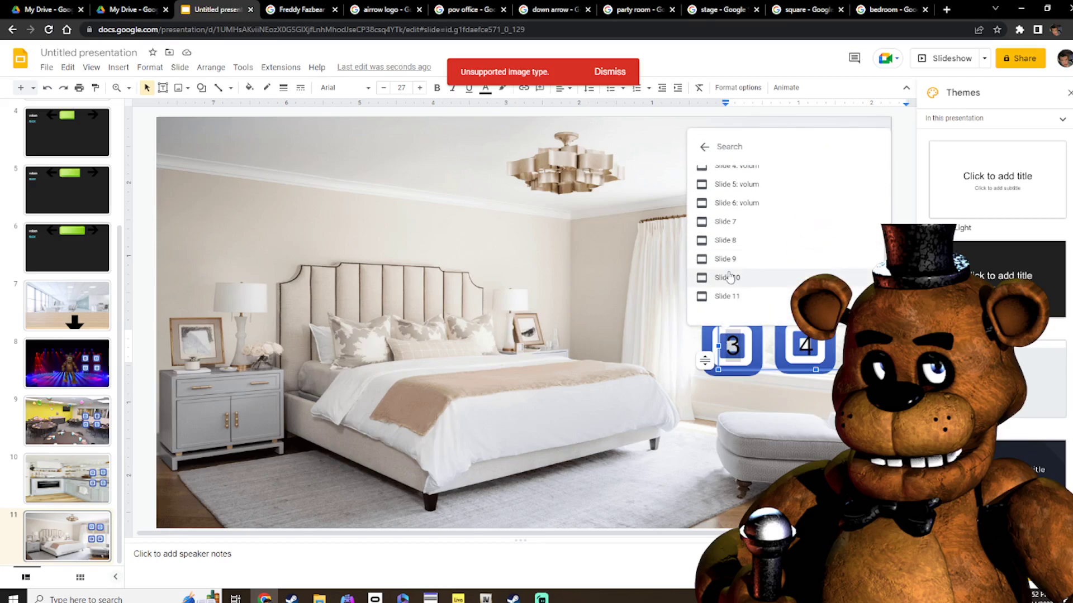
pyautogui.click(767, 275)
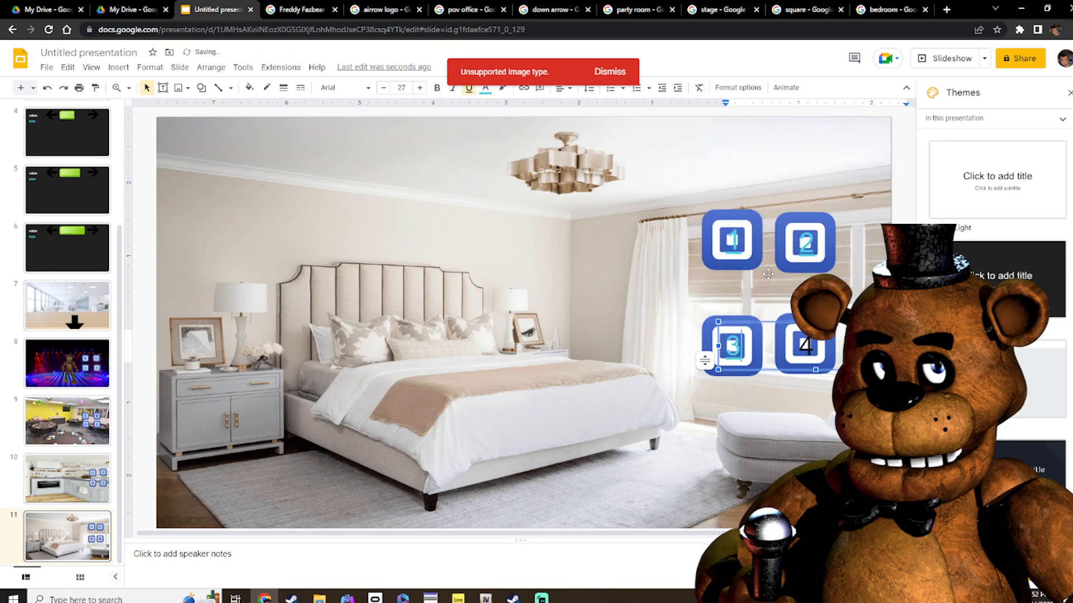
# Link the black down arrow on the office slide, slide 7, to Slide 8 of this presentation
pyautogui.click(60, 358)
pyautogui.click(71, 327)
pyautogui.click(565, 475)
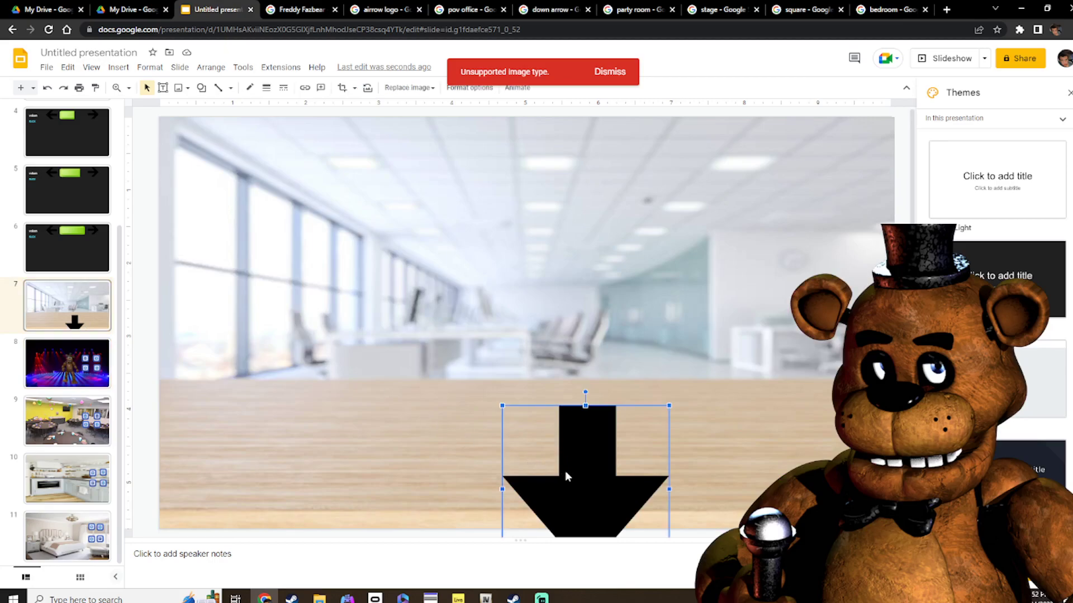
pyautogui.hotkey('ctrl', 'k')
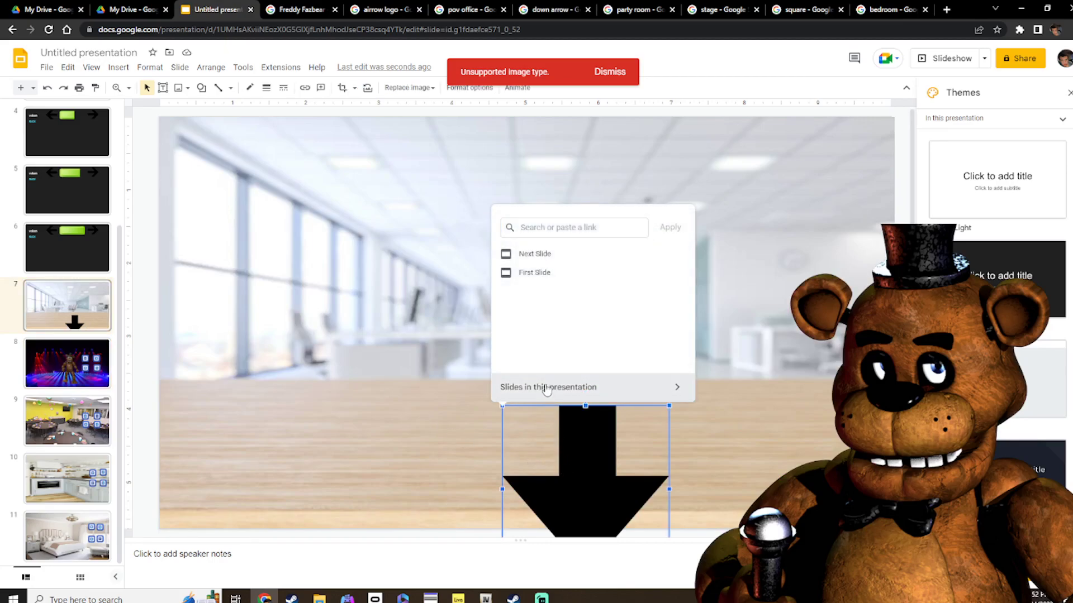
pyautogui.click(546, 387)
pyautogui.scroll(-3, 560, 318)
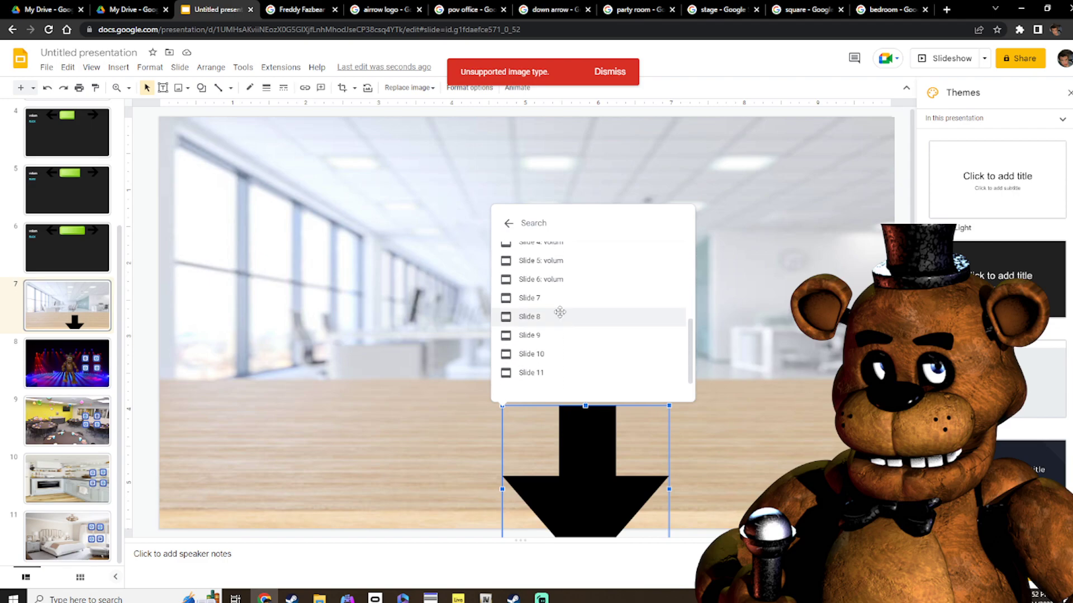
pyautogui.click(560, 316)
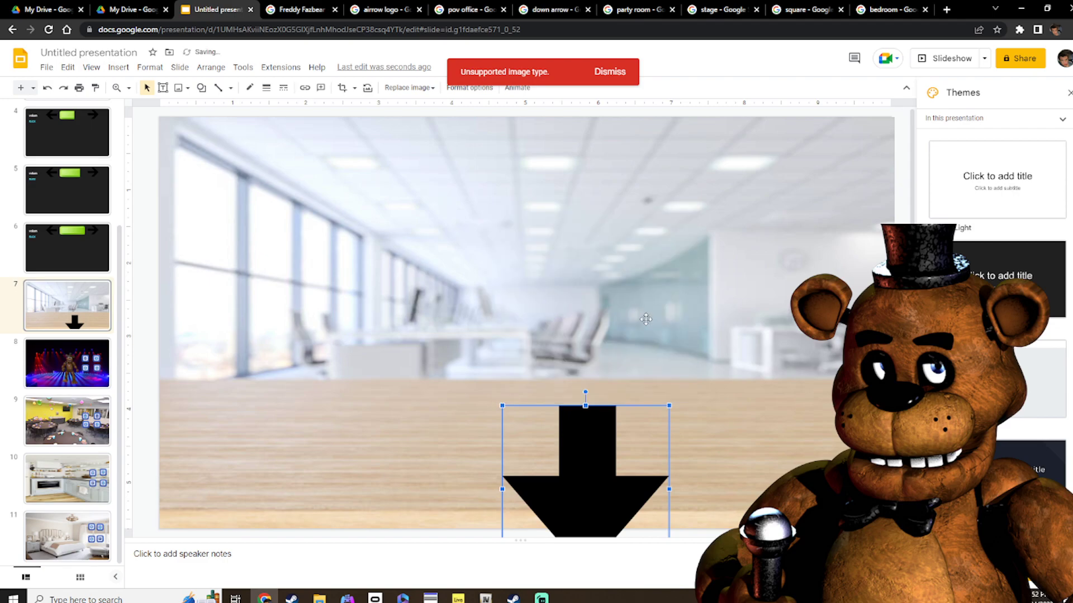
# Play the slideshow from the office slide, test the down arrow and the numbered camera links, and exit the slideshow
pyautogui.click(919, 60)
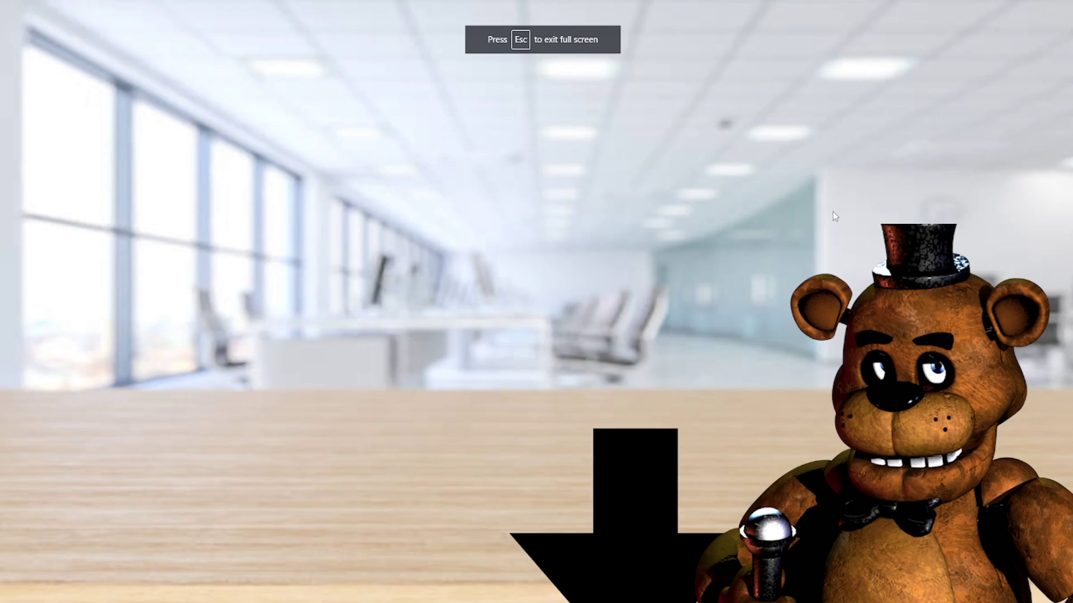
pyautogui.click(616, 493)
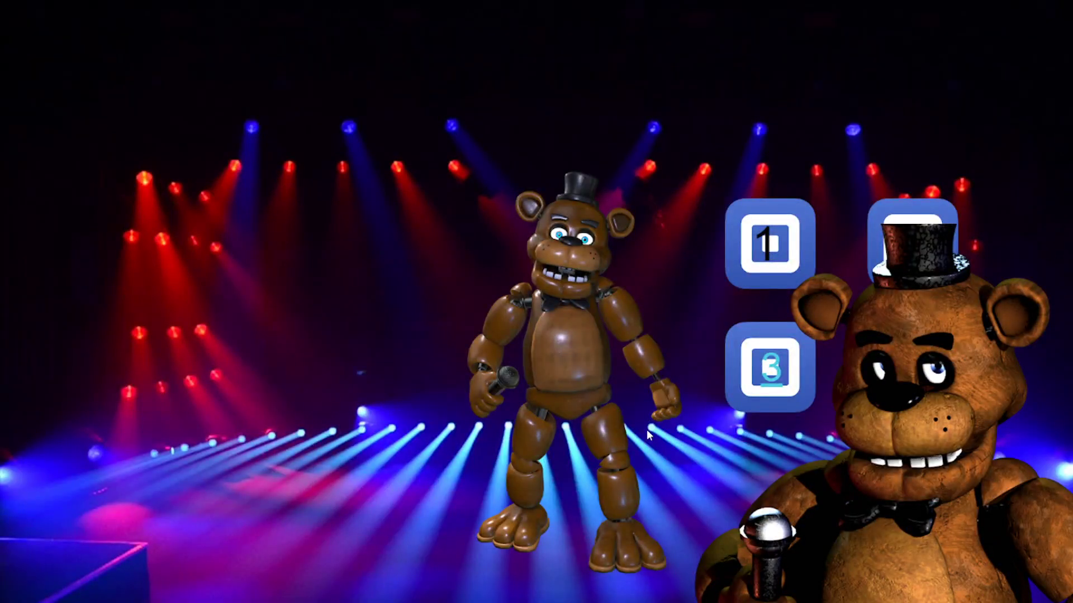
pyautogui.click(778, 368)
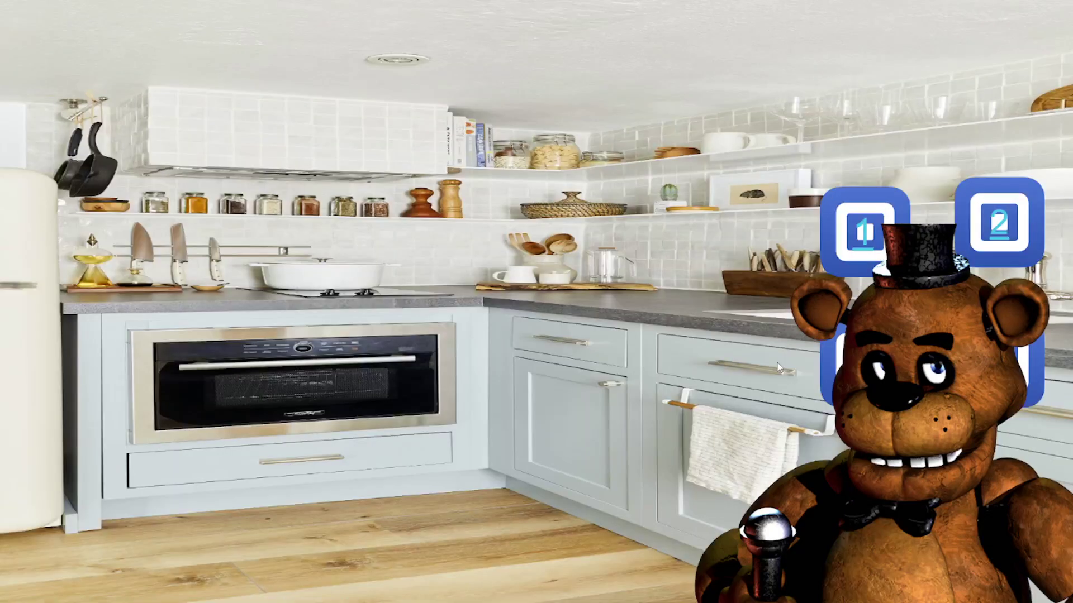
pyautogui.click(867, 245)
pyautogui.click(872, 245)
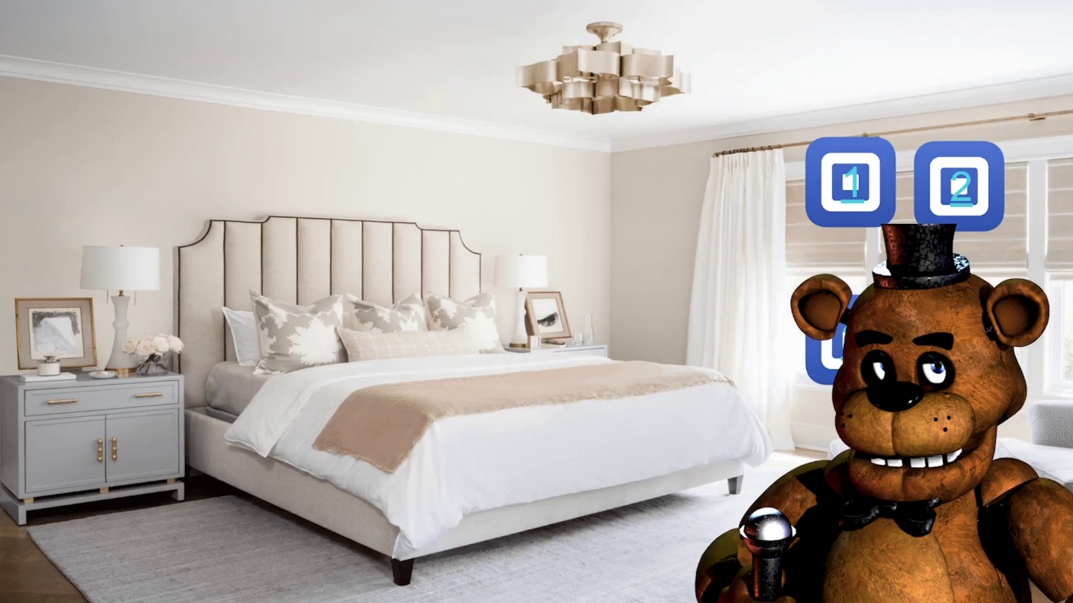
pyautogui.click(873, 211)
pyautogui.click(912, 367)
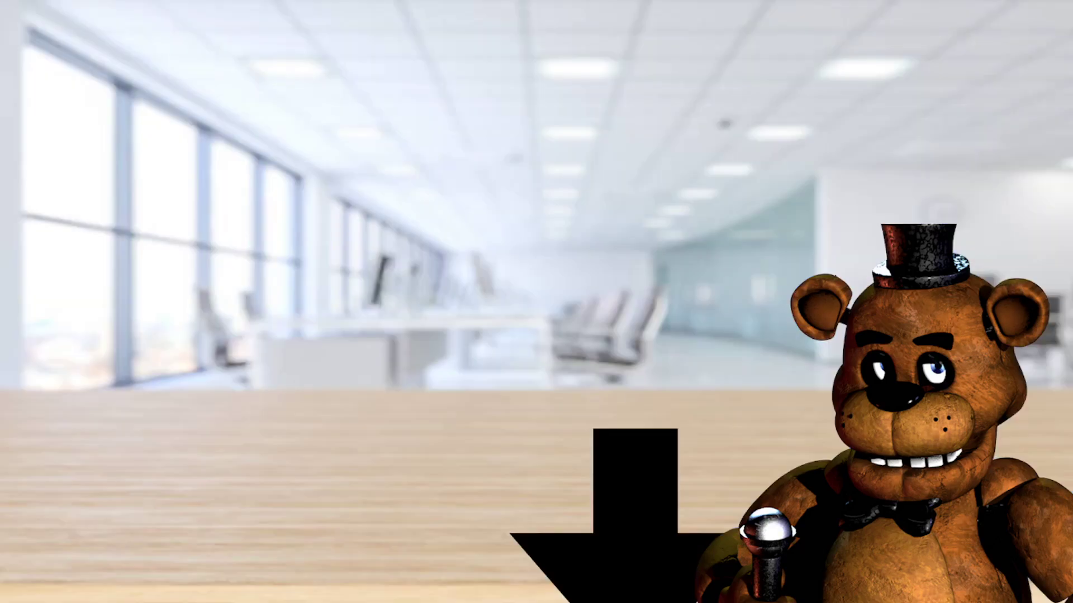
pyautogui.press('Escape')
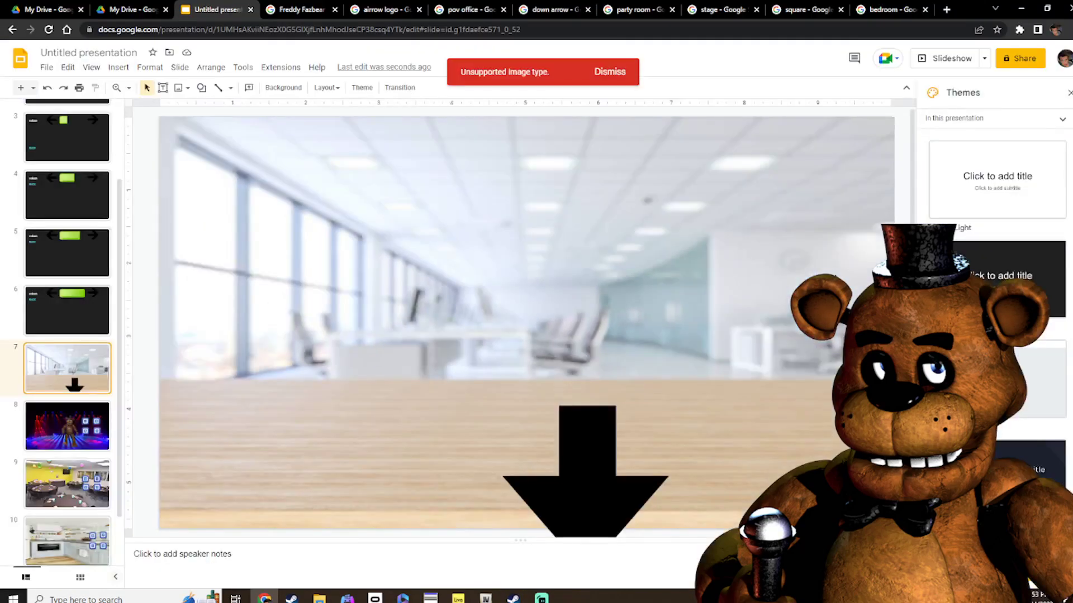
# Copy the office slide's down arrow onto the stage slide, slide 8, and place it beside Freddy
pyautogui.click(589, 461)
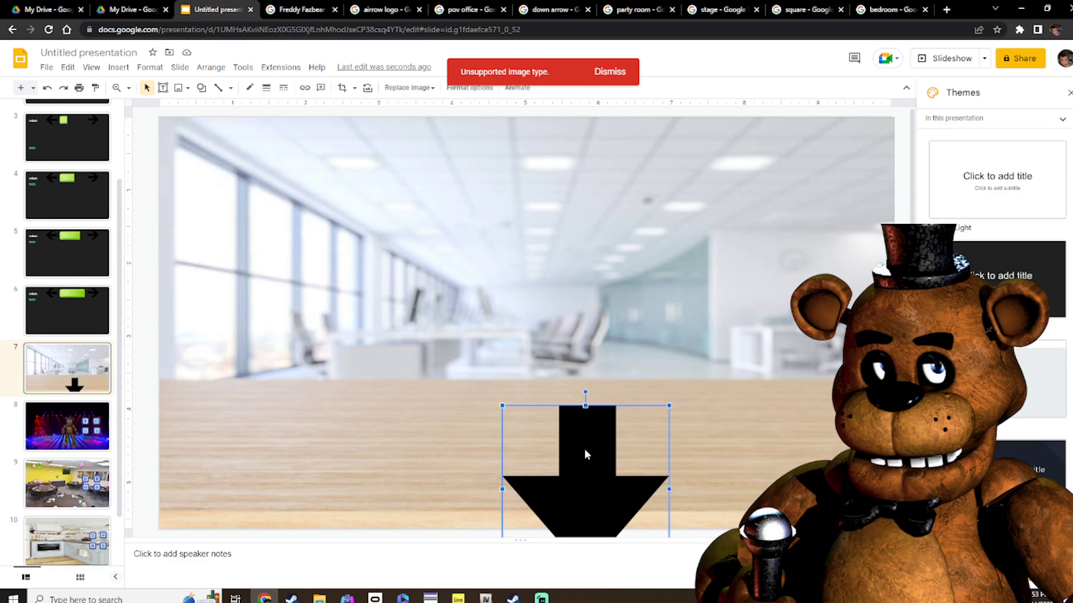
pyautogui.click(68, 428)
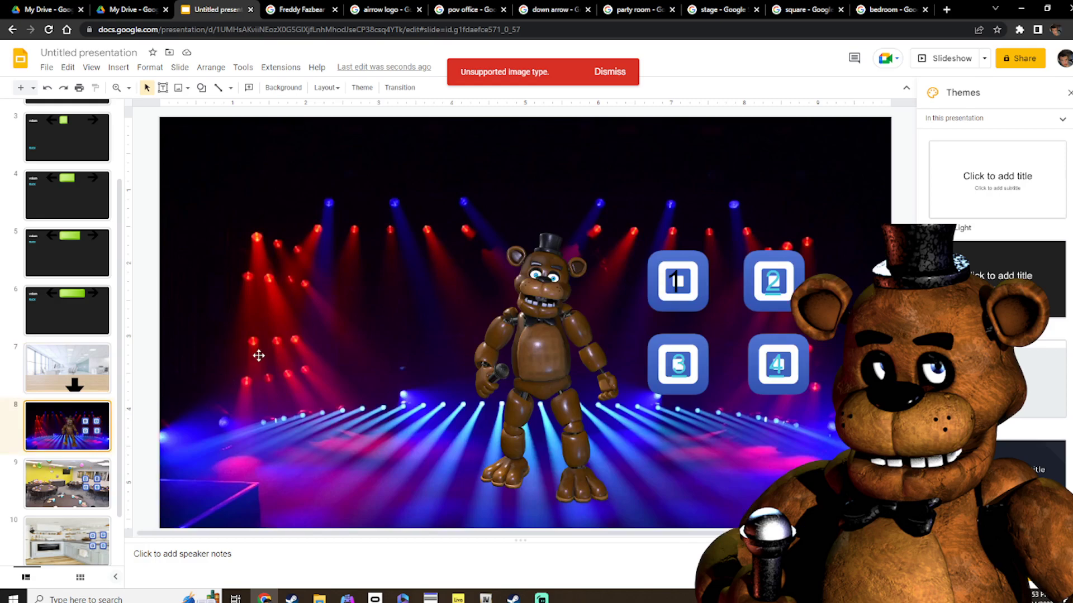
pyautogui.click(262, 337)
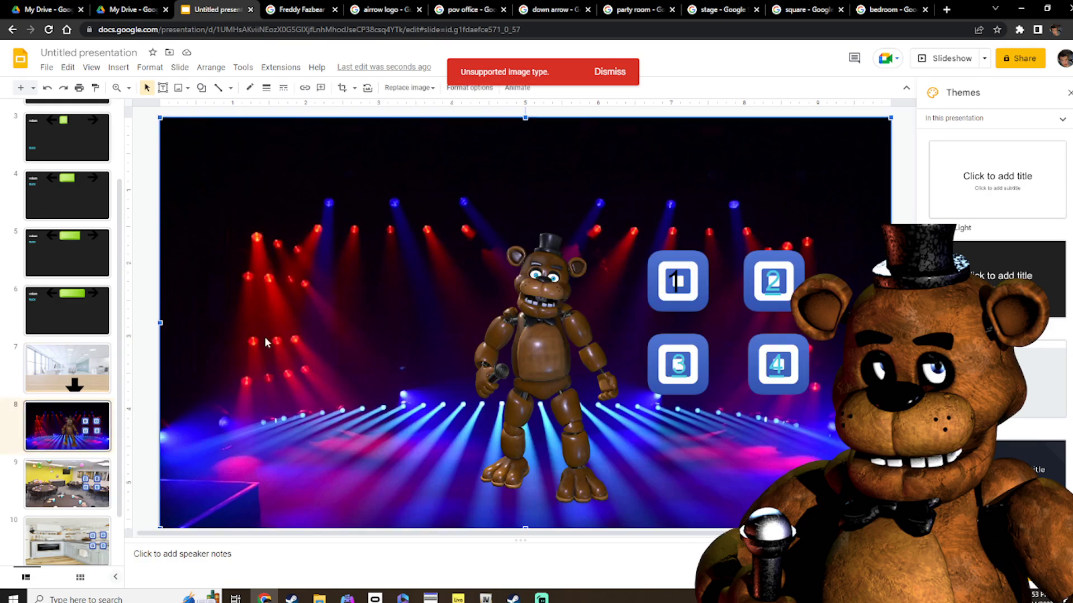
pyautogui.hotkey('ctrl', 'v')
pyautogui.moveTo(552, 453); pyautogui.dragTo(382, 292)
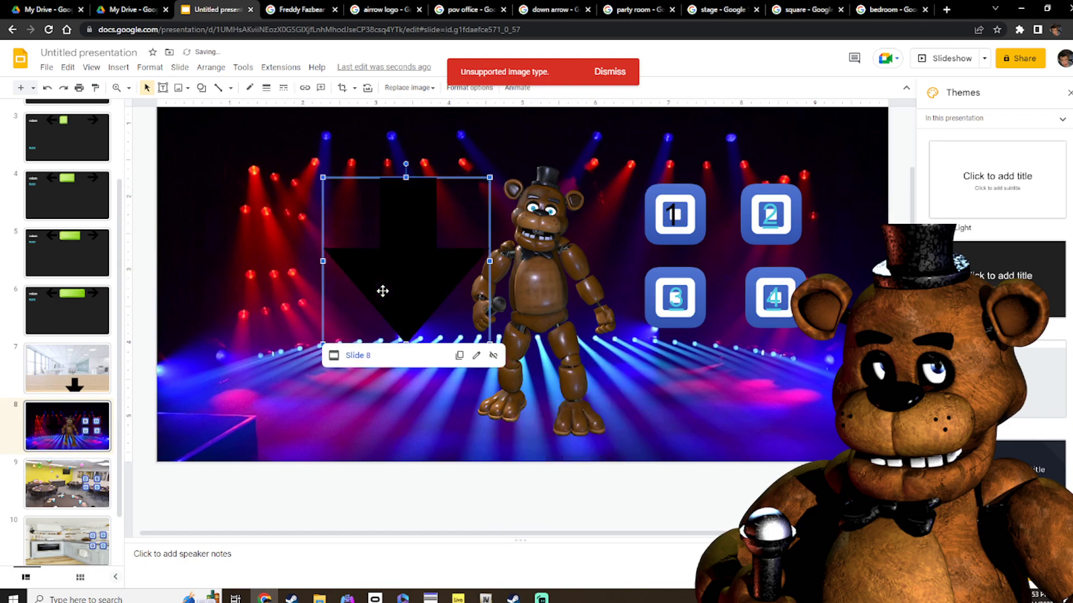
# Change the link of the stage slide's down arrow to Slide 7 of this presentation
pyautogui.click(476, 356)
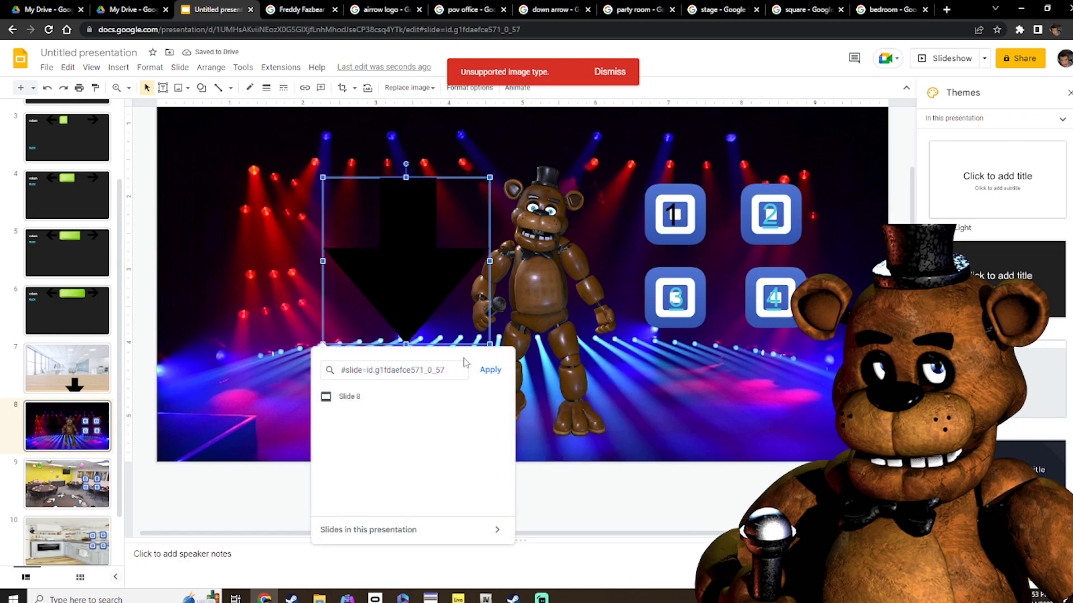
pyautogui.moveTo(464, 377); pyautogui.dragTo(333, 376)
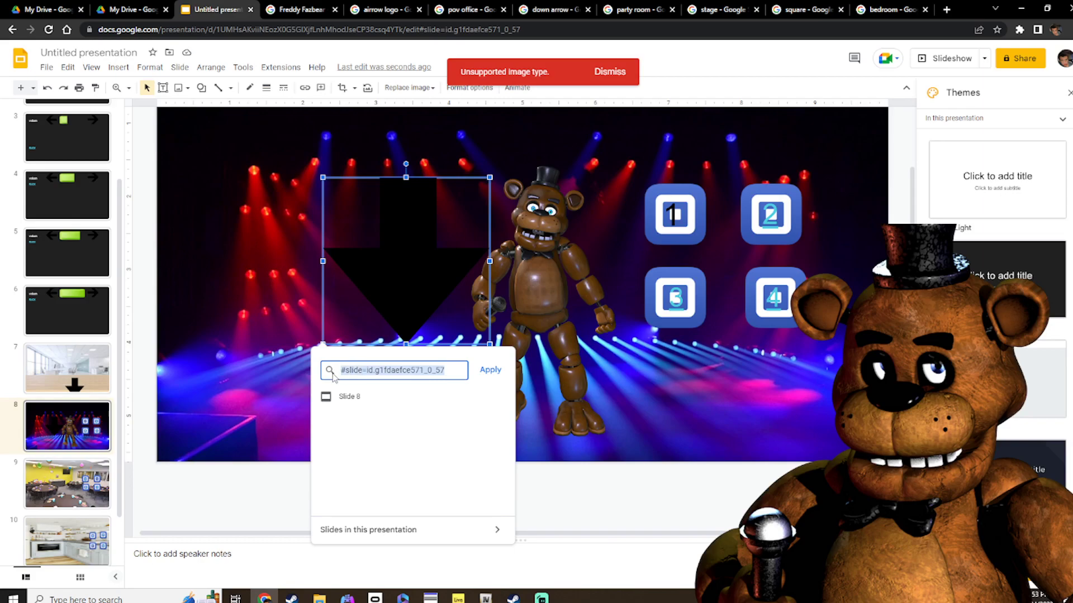
pyautogui.press('BackSpace')
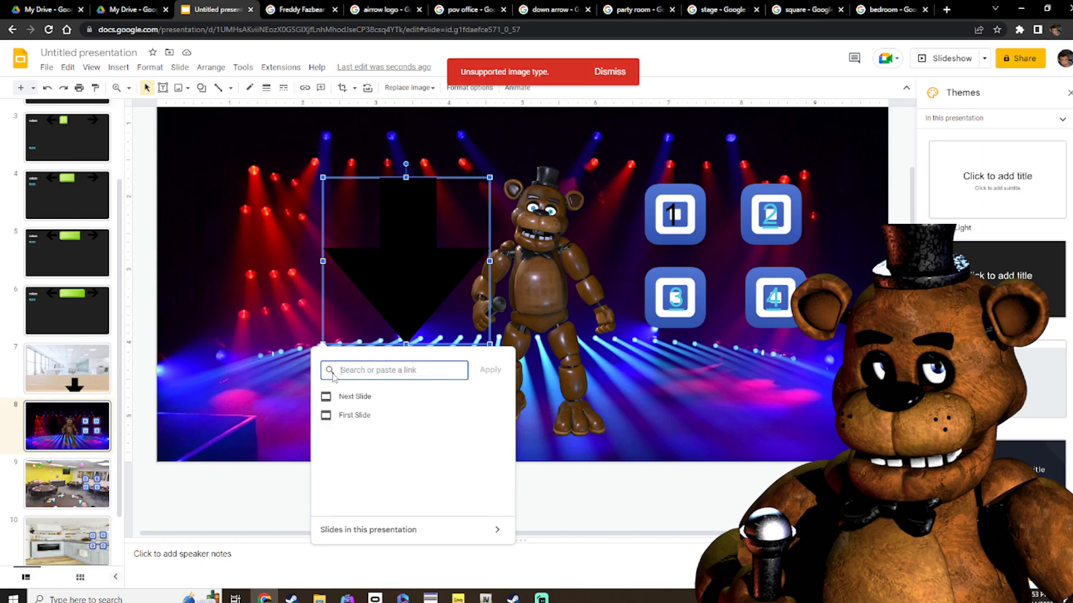
pyautogui.click(419, 531)
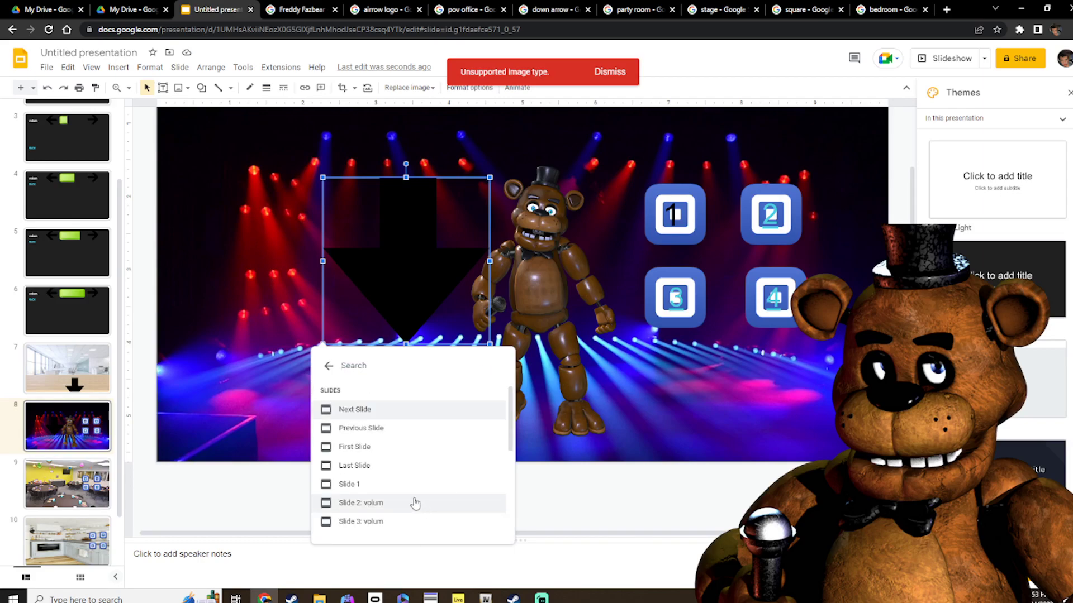
pyautogui.scroll(-3, 388, 475)
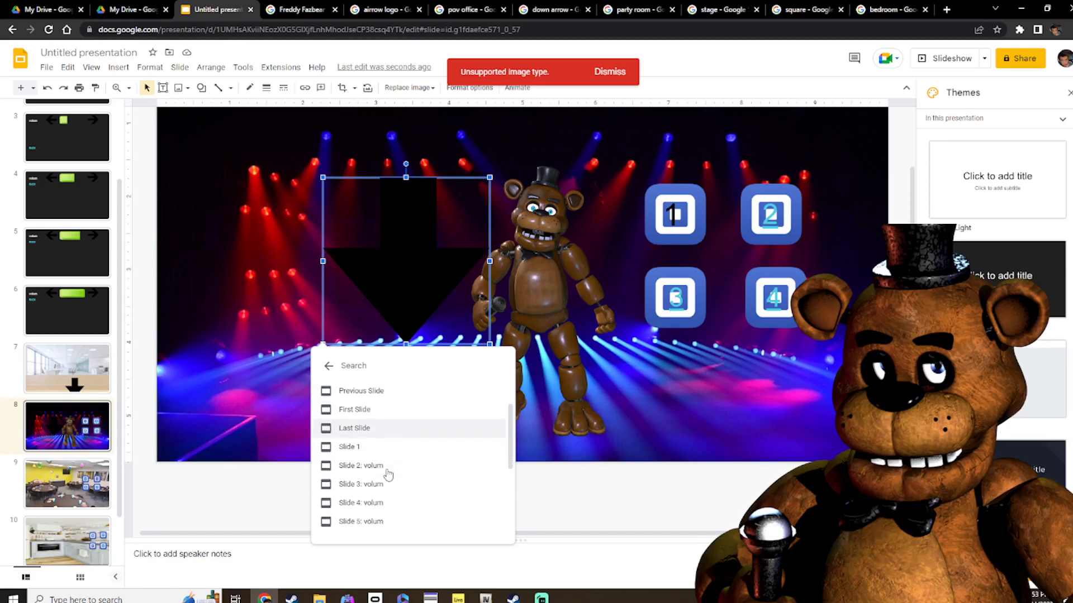
pyautogui.click(379, 483)
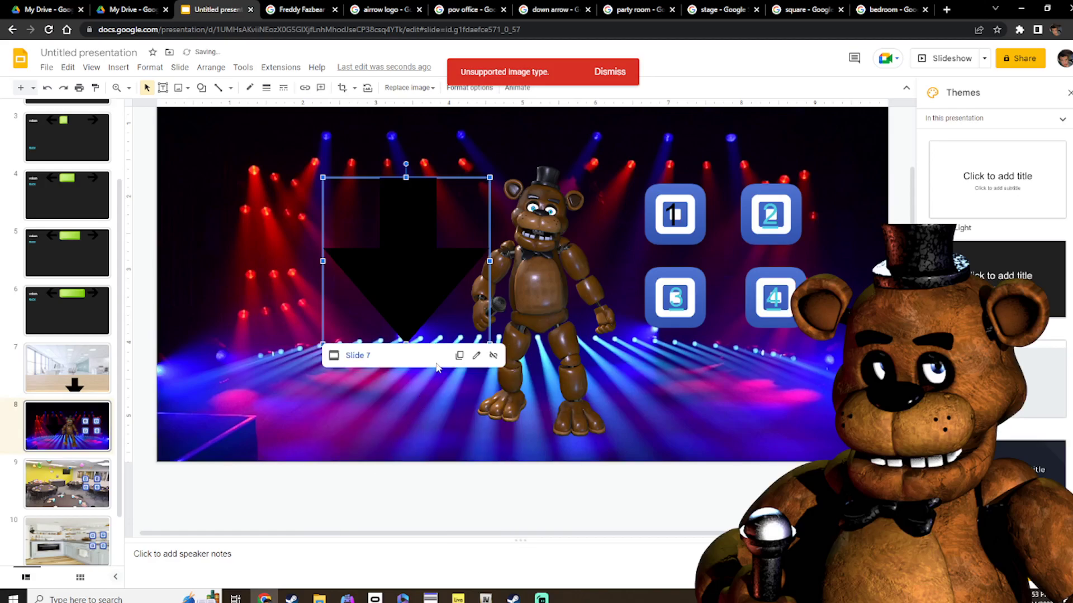
# Move the down arrow to the bottom edge of the stage picture at Freddy's feet and shrink it to about half its size
pyautogui.moveTo(410, 319); pyautogui.dragTo(545, 442)
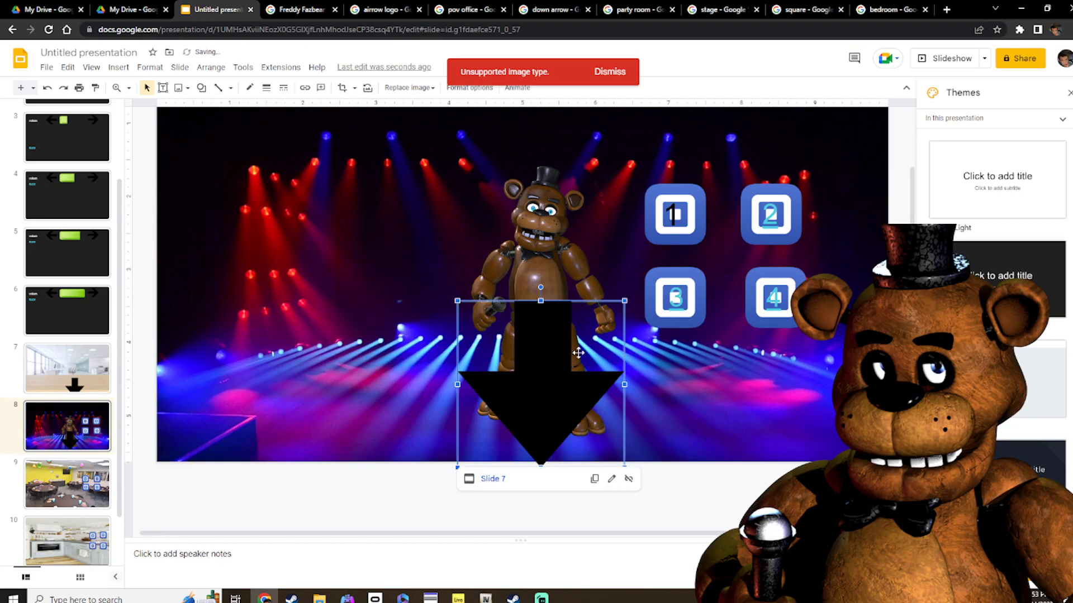
pyautogui.moveTo(625, 301); pyautogui.dragTo(546, 379)
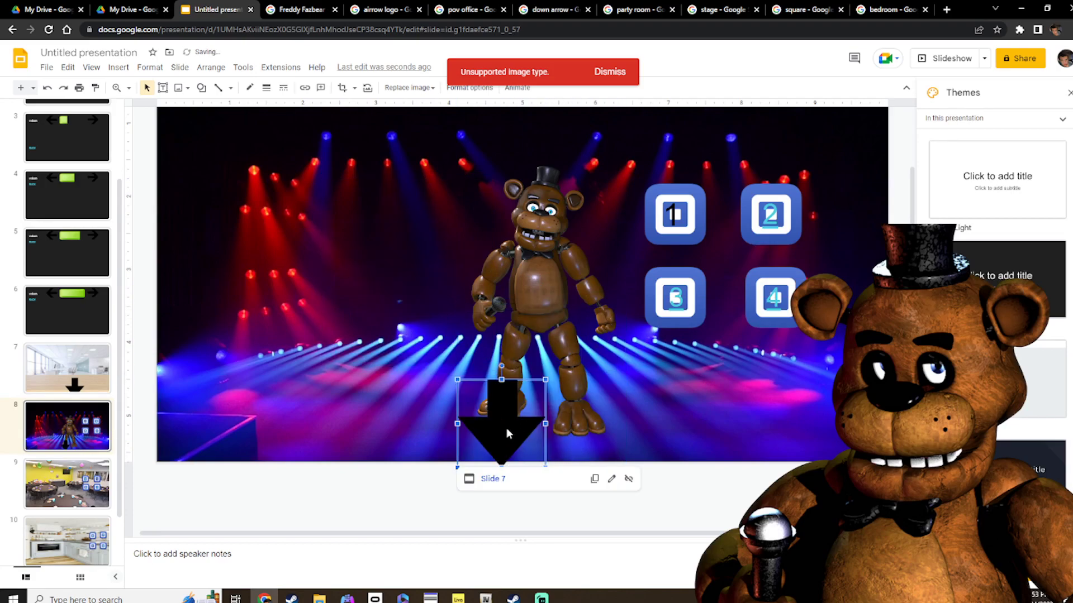
# Centre the stage slide's down arrow between Freddy's feet and test its link to the office and back in the slideshow
pyautogui.moveTo(506, 428); pyautogui.dragTo(554, 423)
pyautogui.click(761, 492)
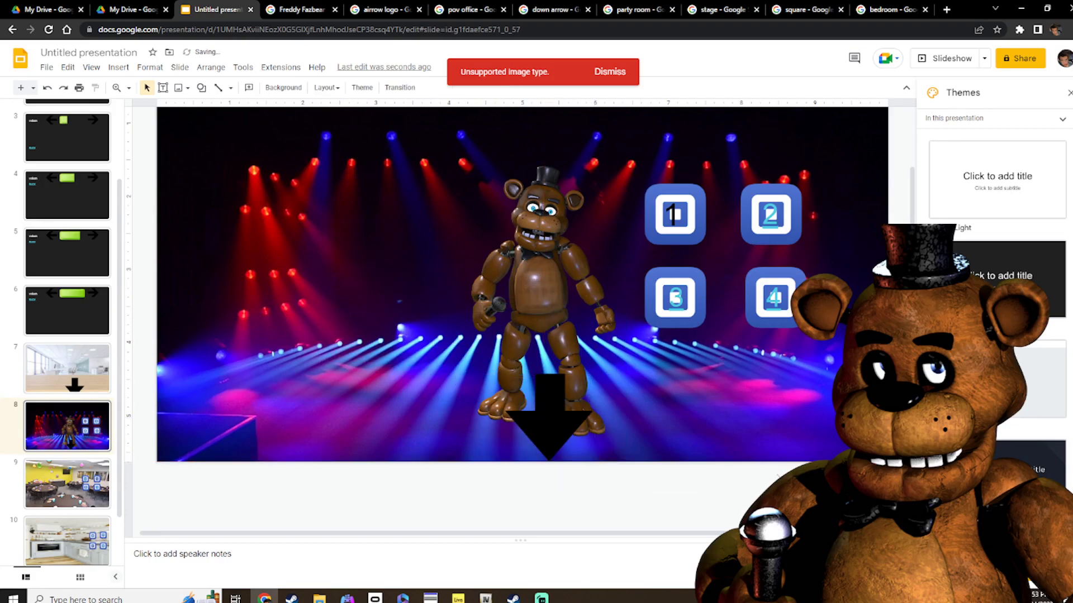
pyautogui.click(921, 59)
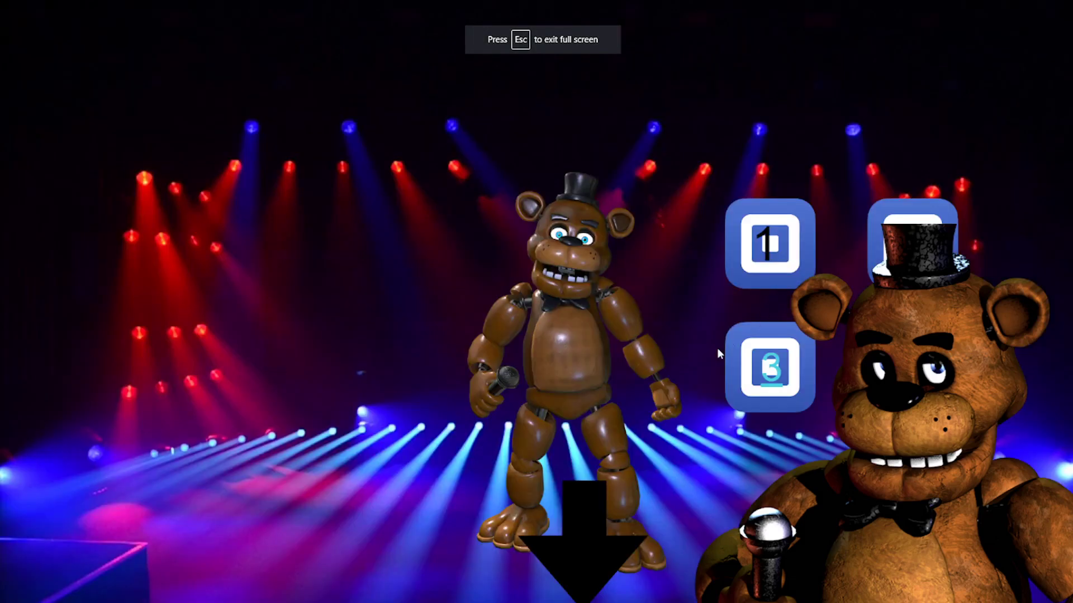
pyautogui.click(584, 525)
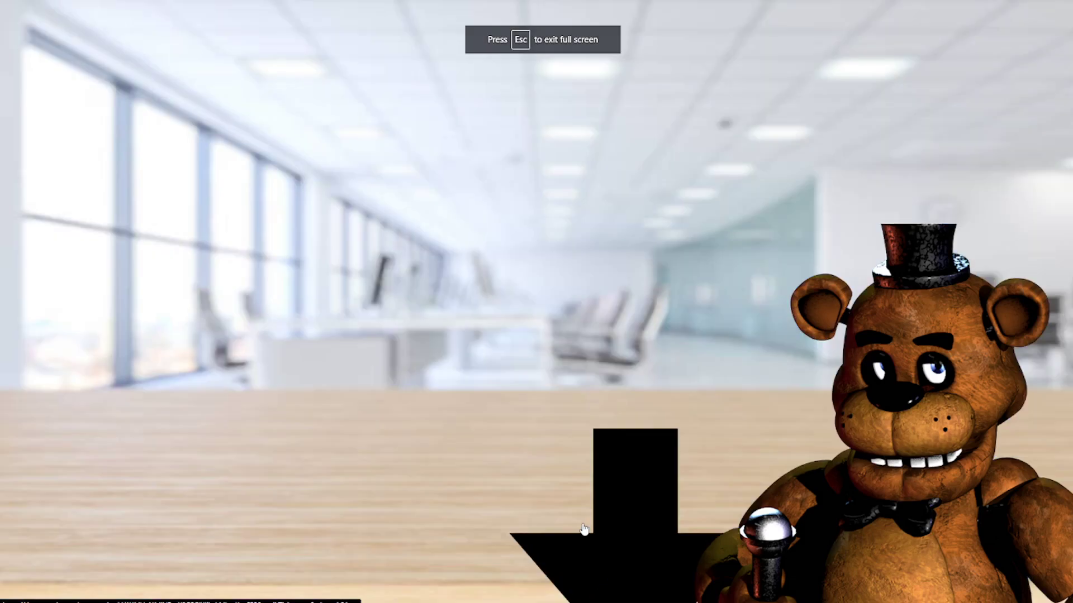
pyautogui.click(584, 528)
pyautogui.press('Escape')
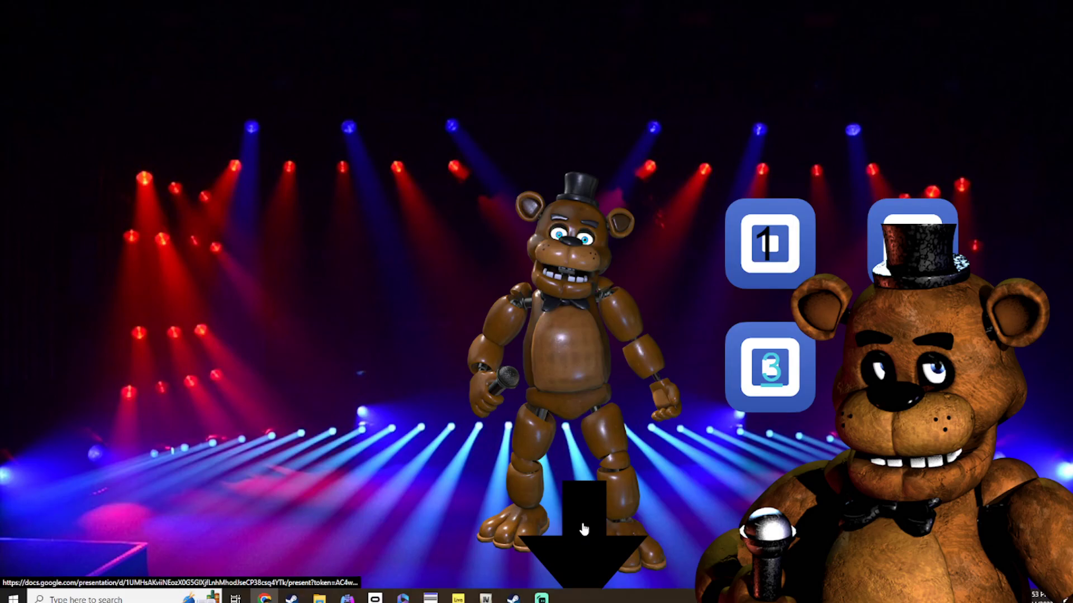
# Paste the down arrow onto the party room slide, slide 9, shrink it to just over half size and place it at the picture's bottom edge
pyautogui.click(550, 493)
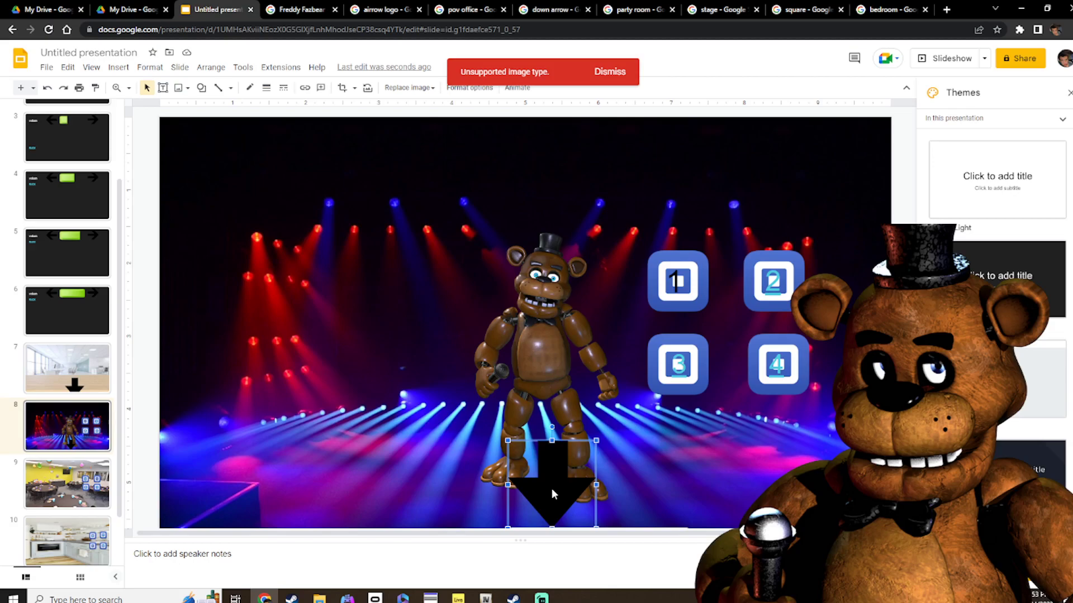
pyautogui.click(76, 488)
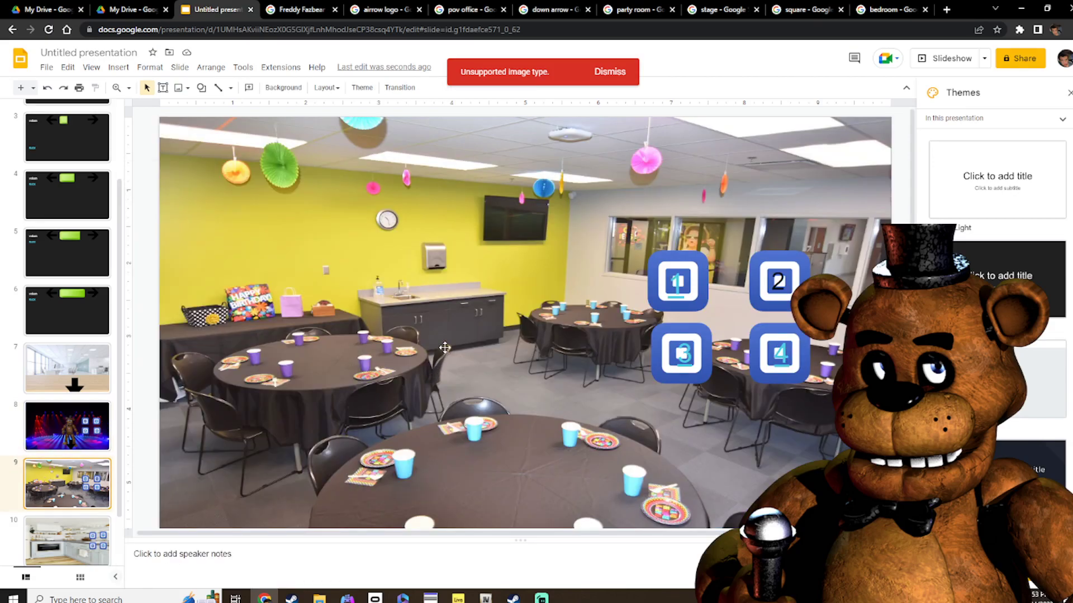
pyautogui.hotkey('ctrl', 'v')
pyautogui.moveTo(531, 405); pyautogui.dragTo(532, 375)
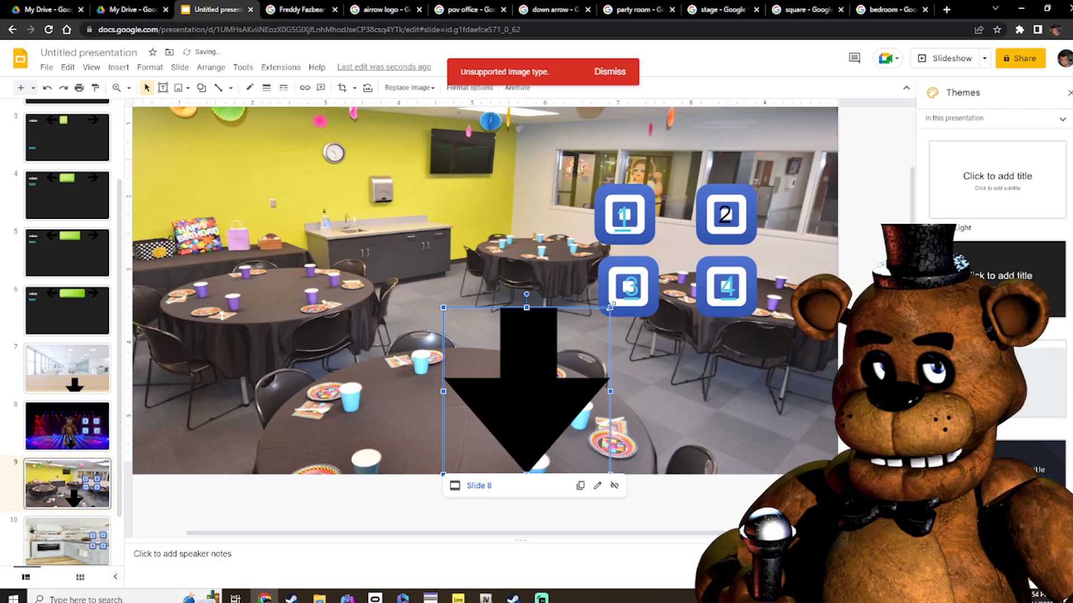
pyautogui.moveTo(610, 307); pyautogui.dragTo(539, 379)
pyautogui.moveTo(500, 434); pyautogui.dragTo(547, 441)
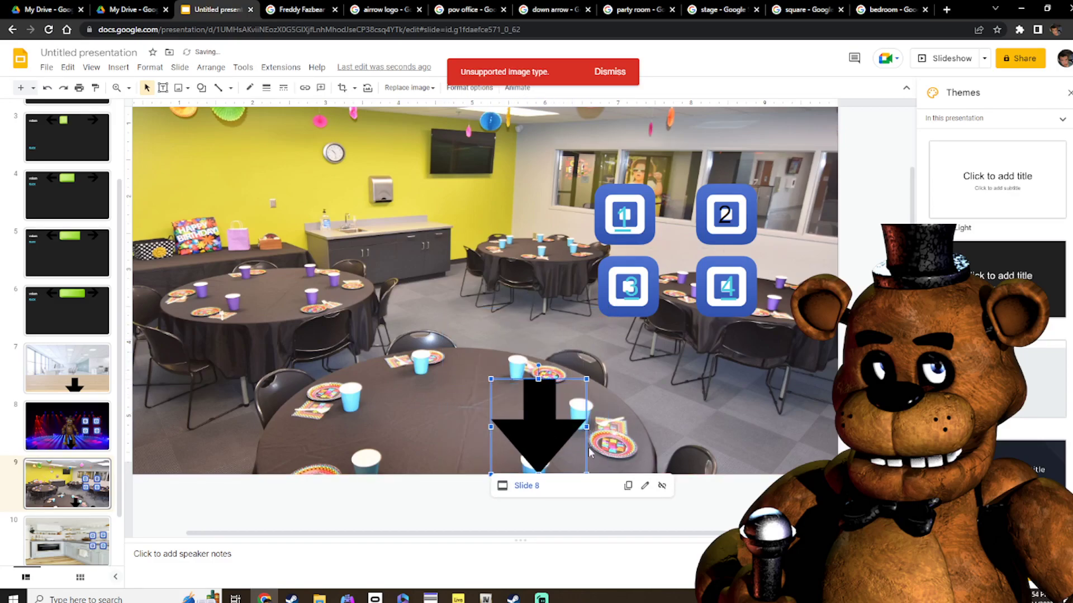
# Change the link of the party room slide's down arrow to Slide 7 of this presentation
pyautogui.click(645, 485)
pyautogui.click(625, 370)
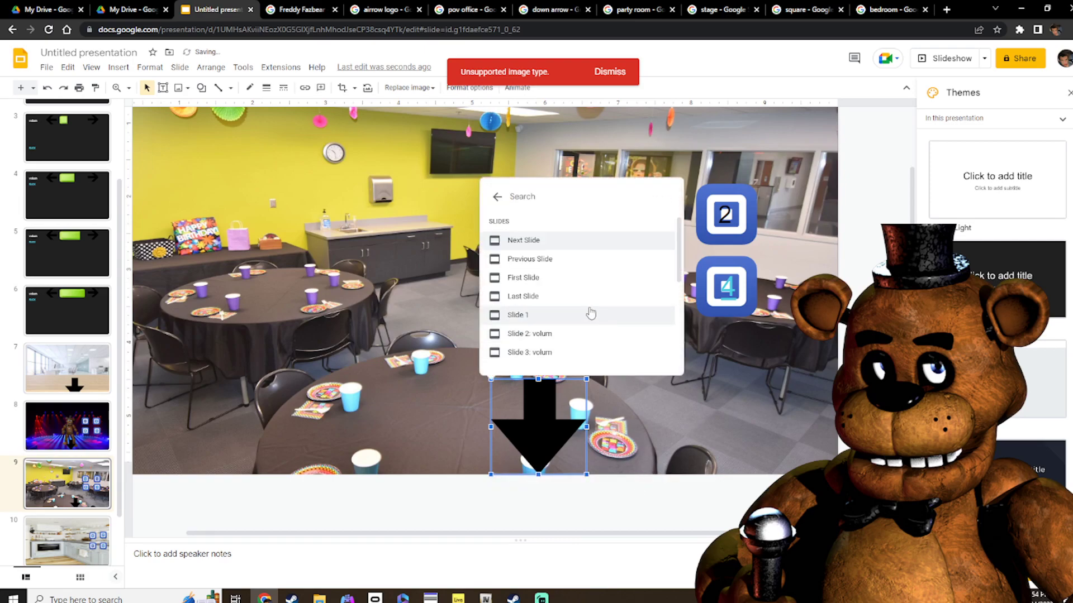
pyautogui.scroll(-1, 565, 312)
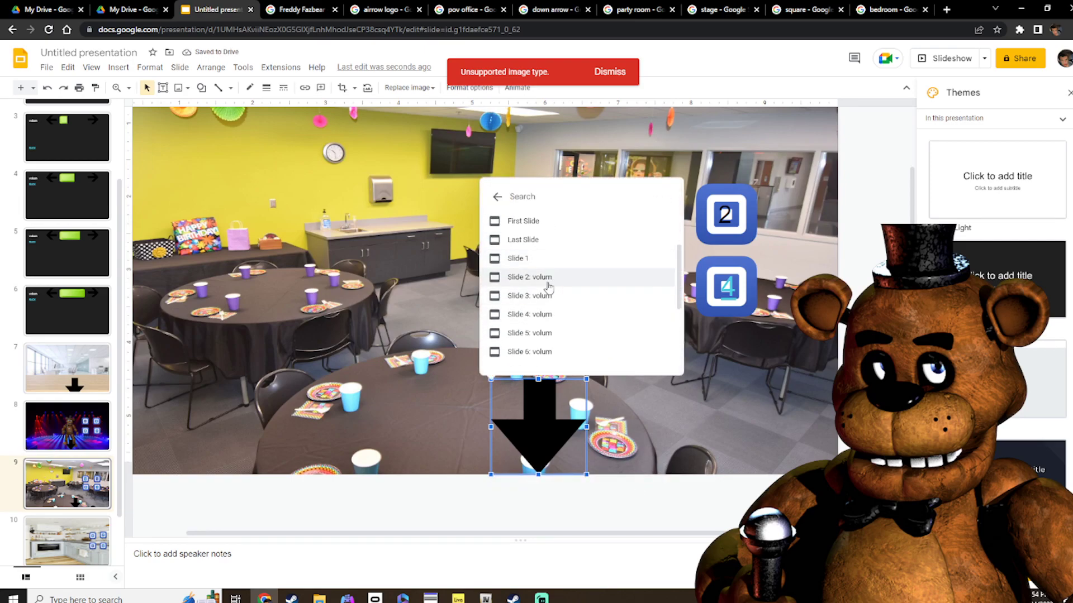
pyautogui.scroll(1, 547, 286)
pyautogui.scroll(-3, 546, 281)
pyautogui.click(533, 321)
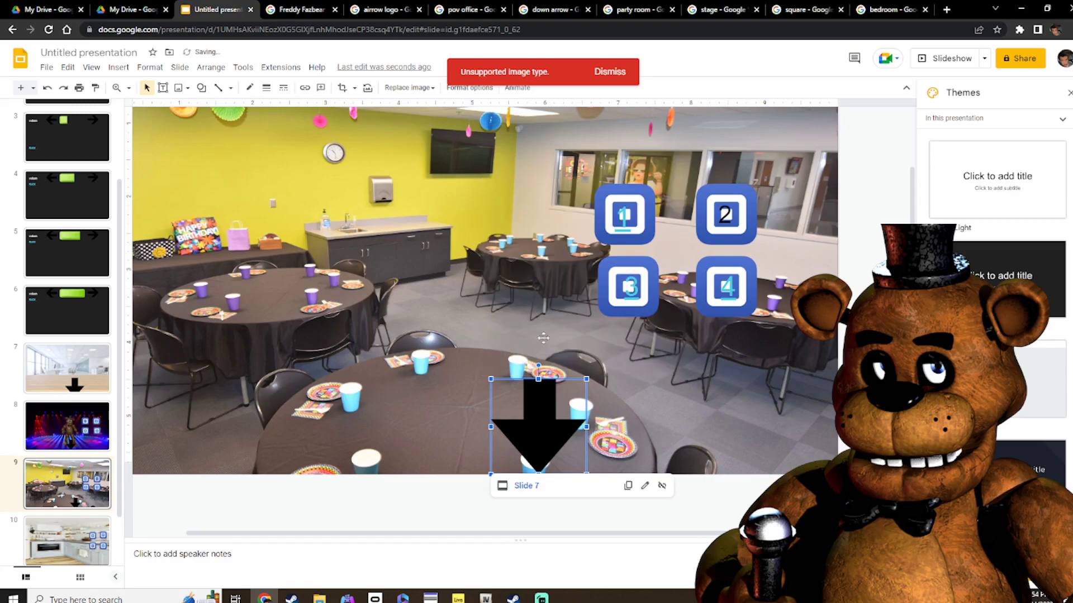
pyautogui.click(544, 338)
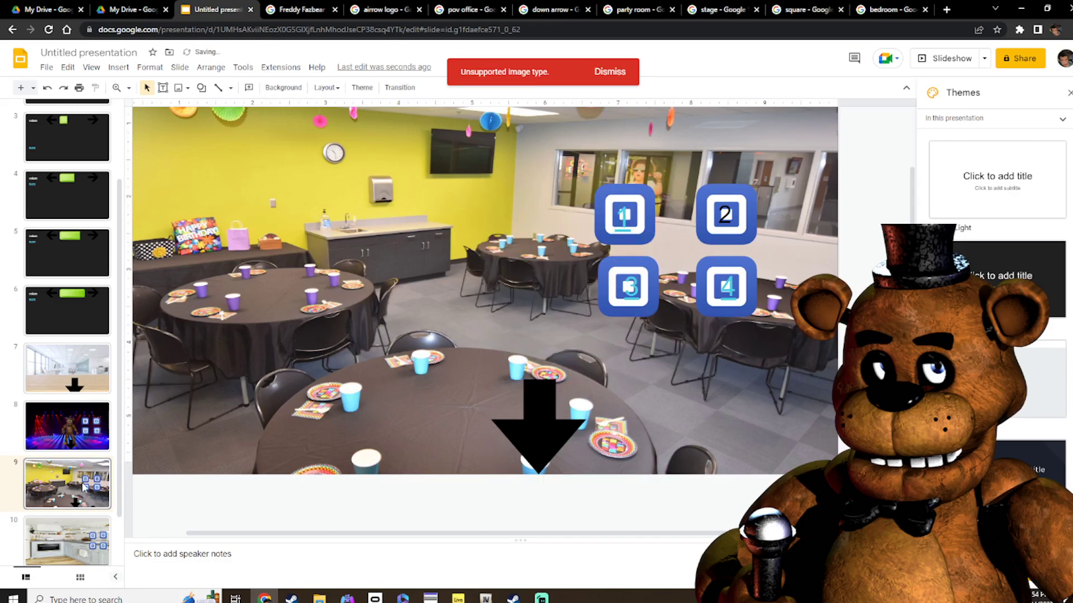
# Paste the down arrow onto the kitchen slide, slide 10, and change its link to Slide 7
pyautogui.click(76, 539)
pyautogui.click(399, 365)
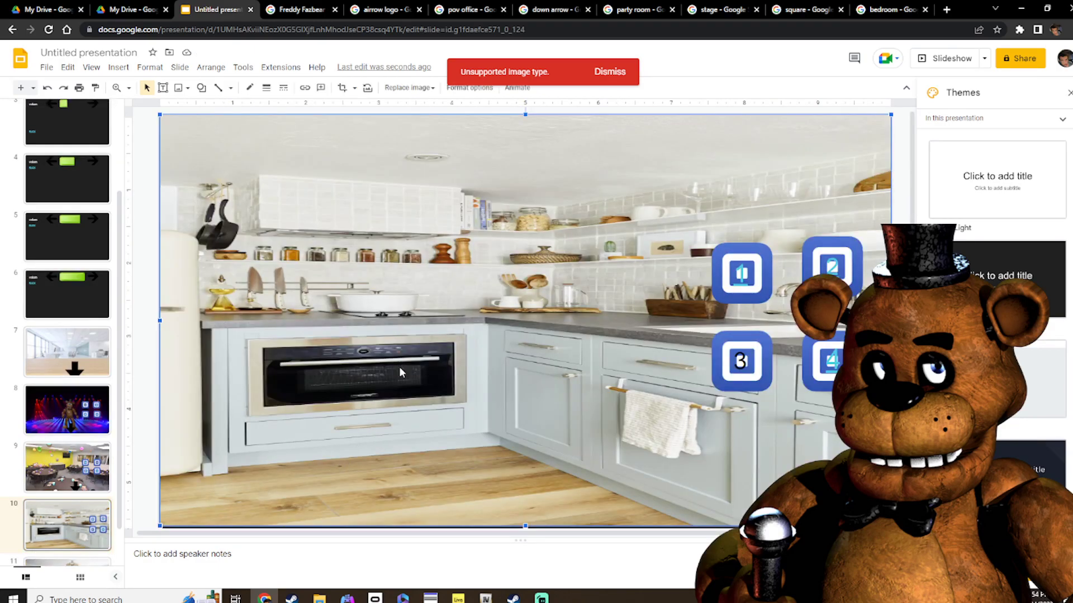
pyautogui.hotkey('ctrl', 'v')
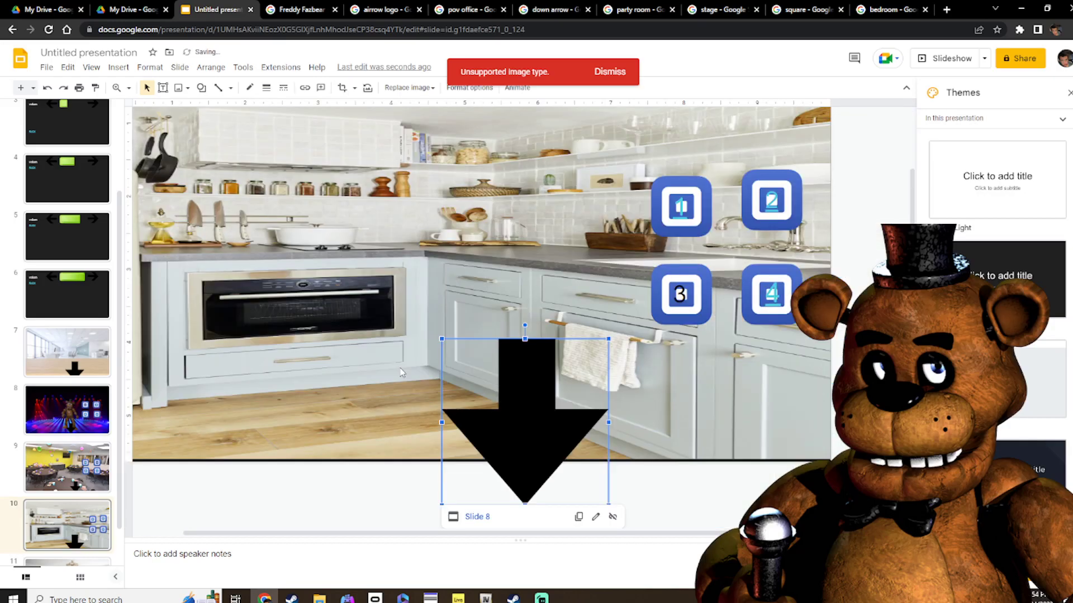
pyautogui.click(595, 517)
pyautogui.click(509, 320)
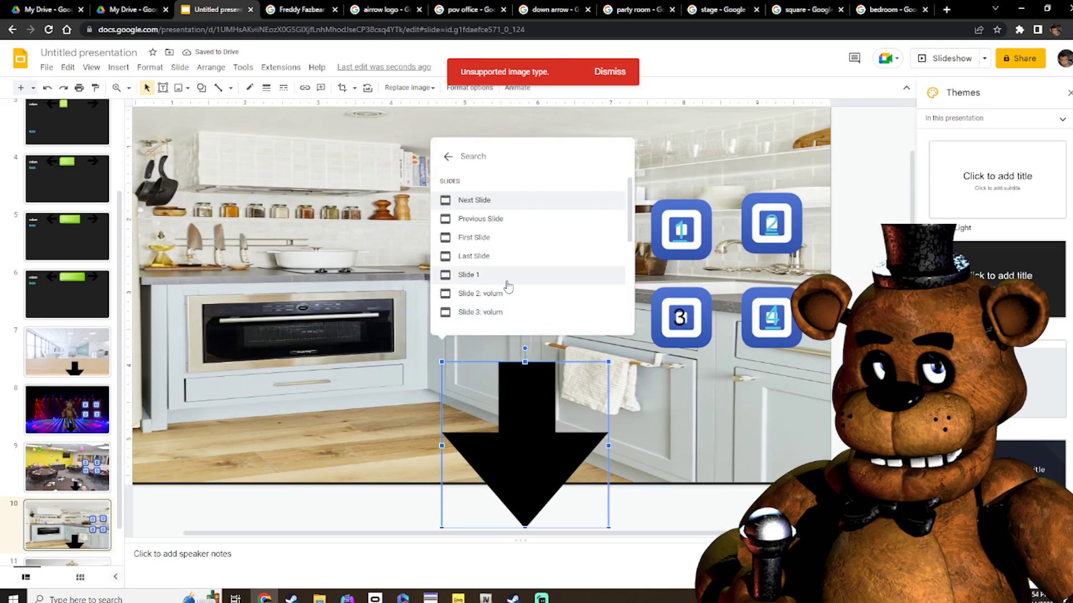
pyautogui.scroll(-1, 528, 309)
pyautogui.scroll(-1, 528, 309)
pyautogui.click(491, 273)
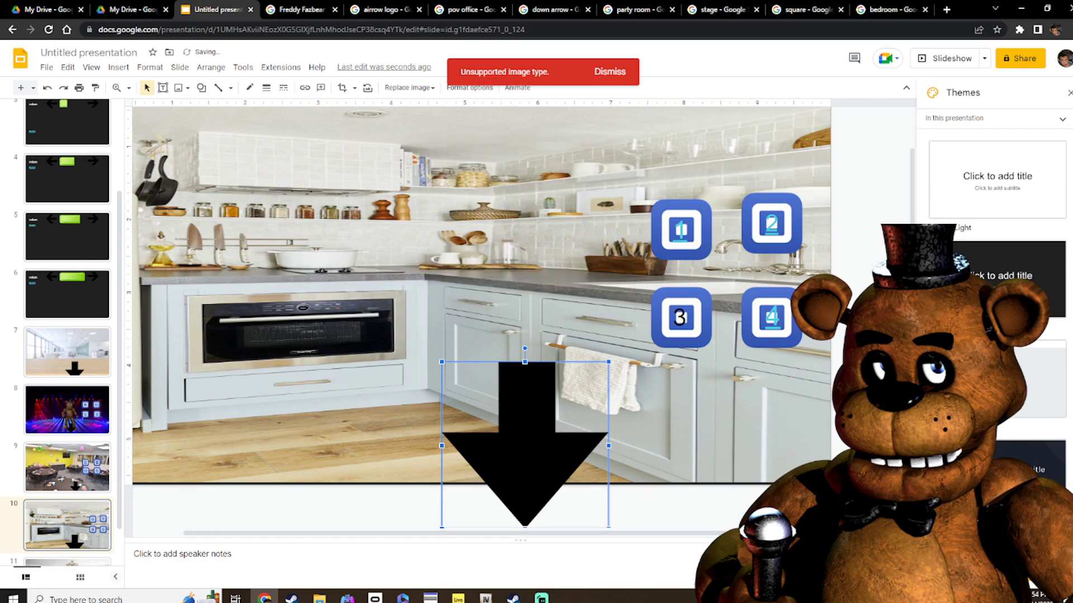
# Shrink the kitchen slide's down arrow to about half its size and place it at the picture's bottom edge below the towel
pyautogui.moveTo(539, 434); pyautogui.dragTo(532, 388)
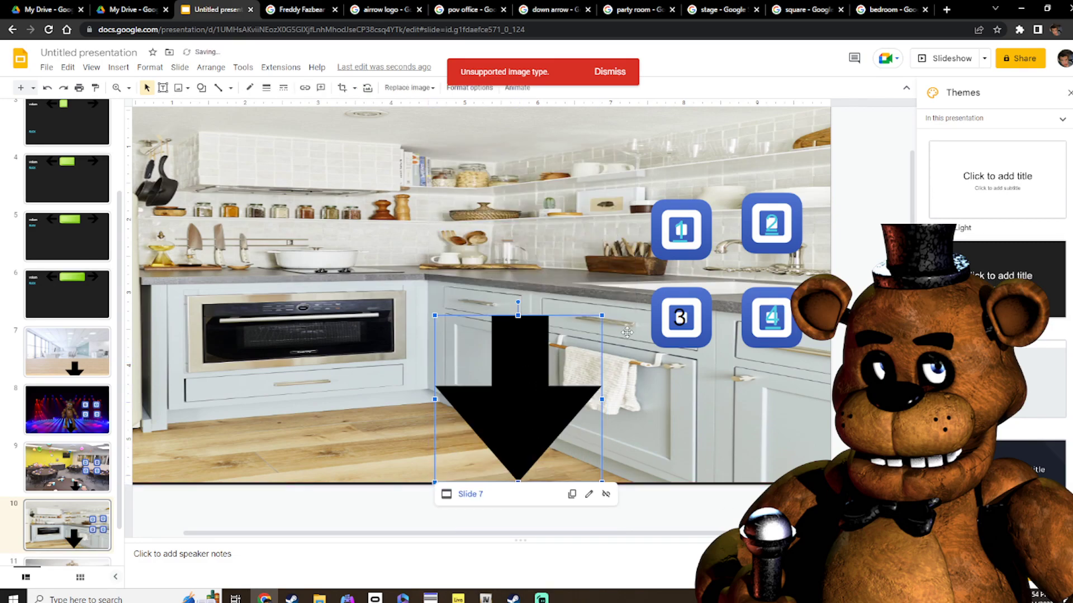
pyautogui.moveTo(602, 316); pyautogui.dragTo(519, 398)
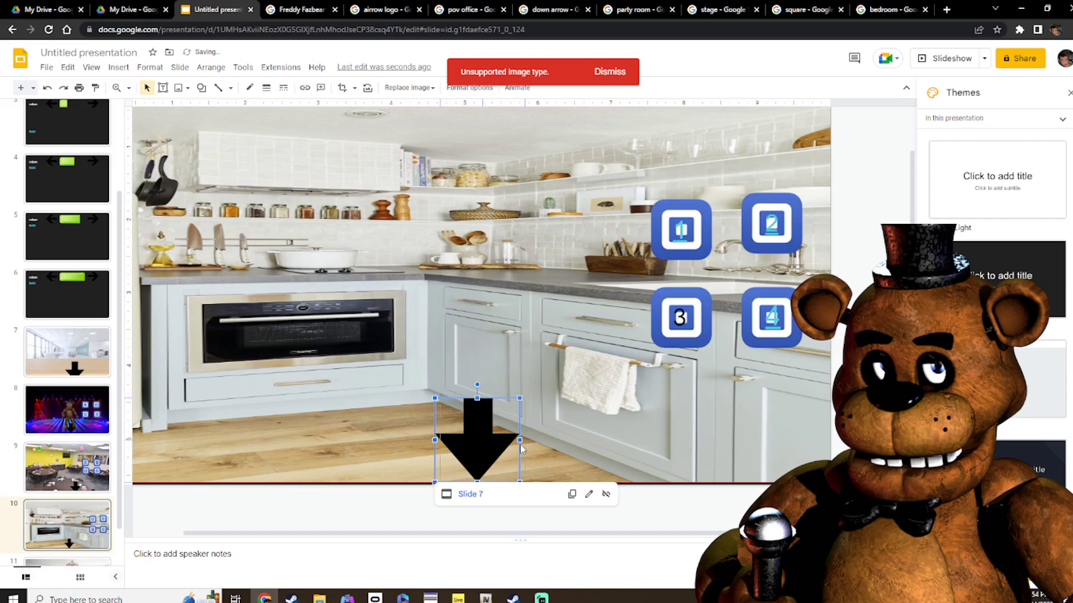
pyautogui.moveTo(506, 447); pyautogui.dragTo(586, 447)
pyautogui.click(727, 500)
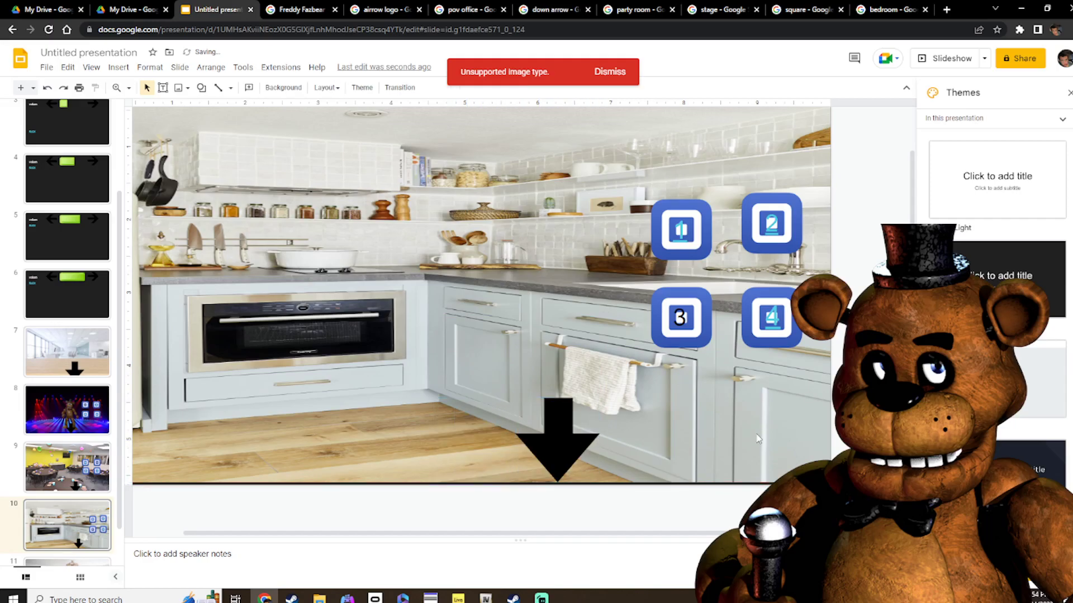
# Play the slideshow from the kitchen slide, test the down arrows and numbered camera links between the rooms and office, and exit
pyautogui.click(960, 64)
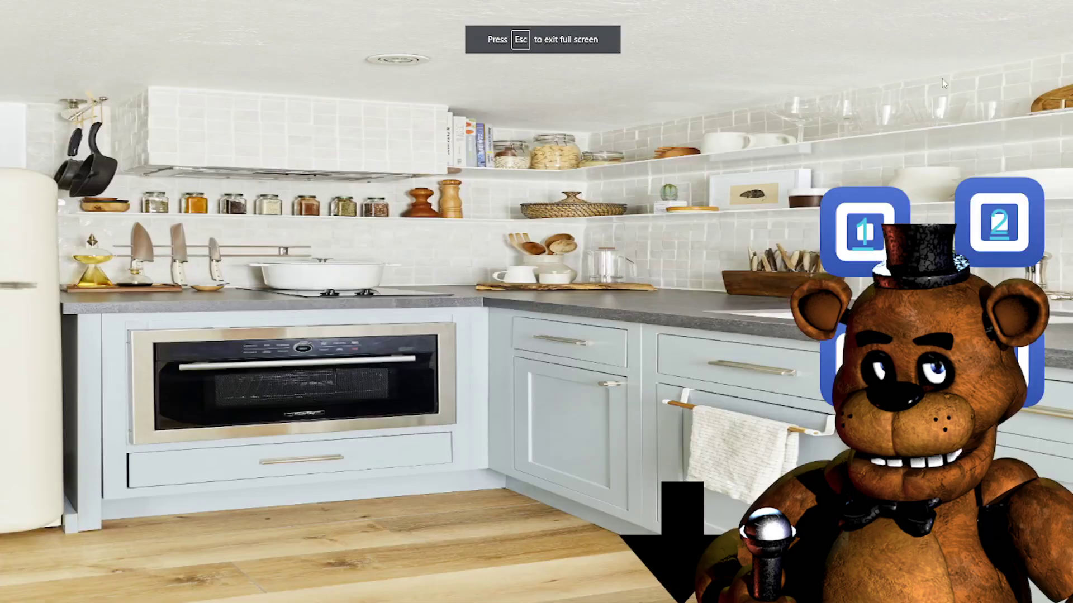
pyautogui.click(674, 519)
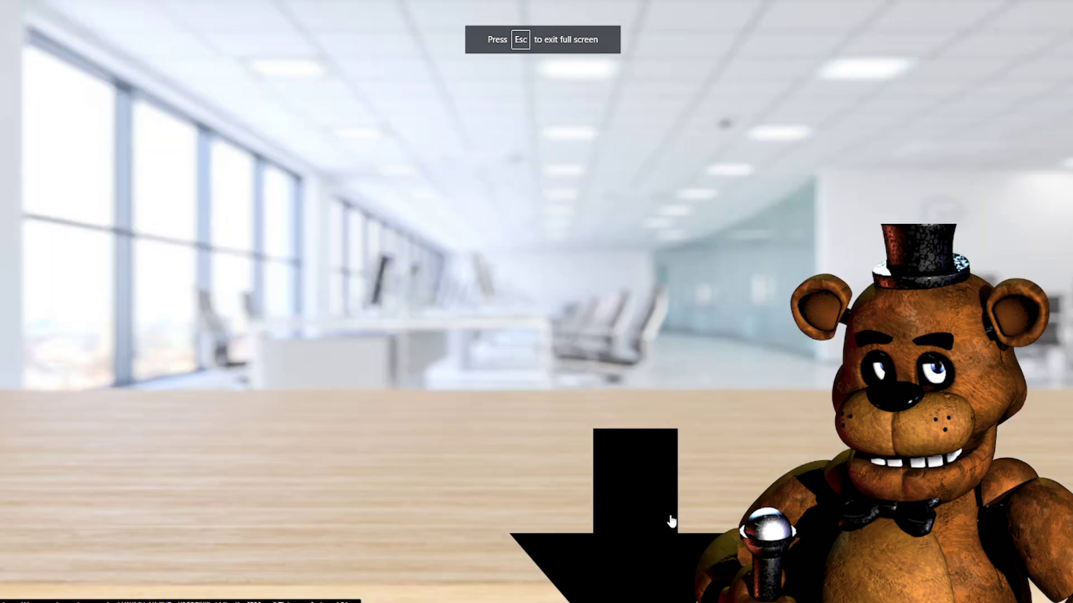
pyautogui.click(660, 529)
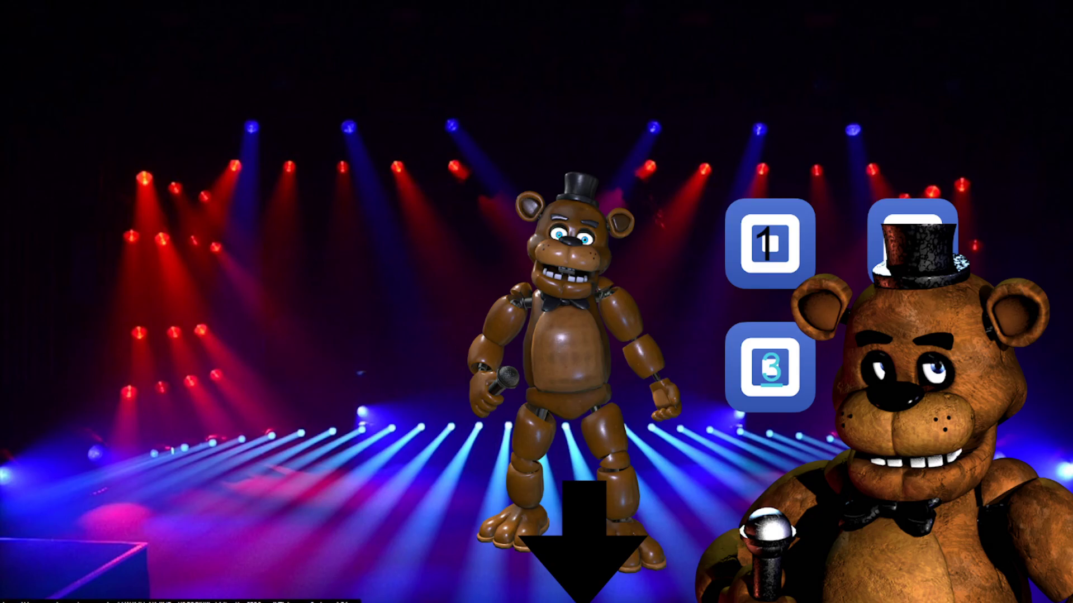
pyautogui.click(913, 251)
pyautogui.click(866, 342)
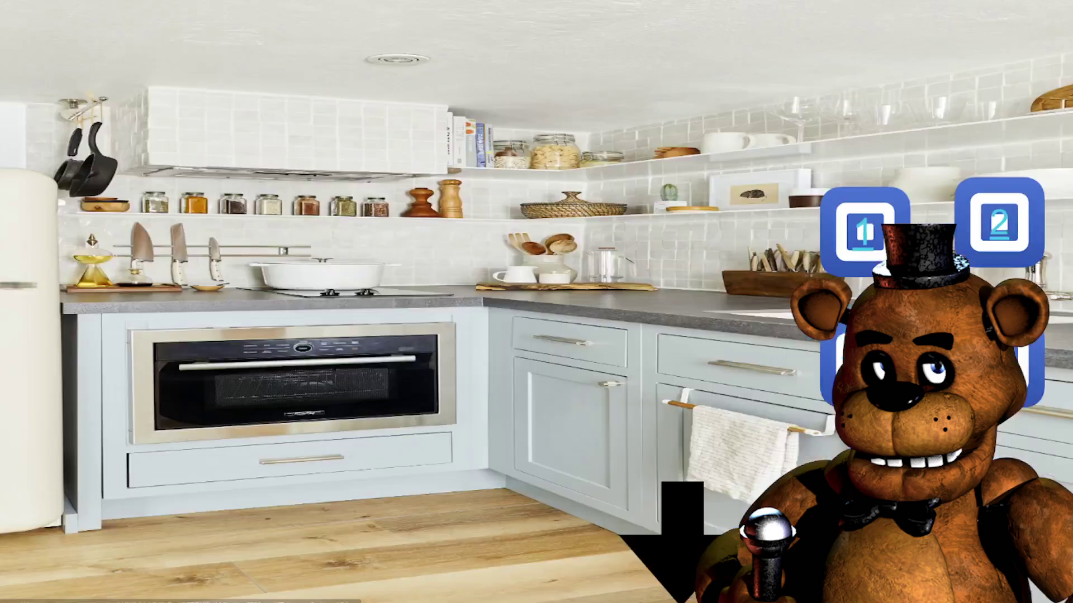
pyautogui.click(871, 245)
pyautogui.click(888, 246)
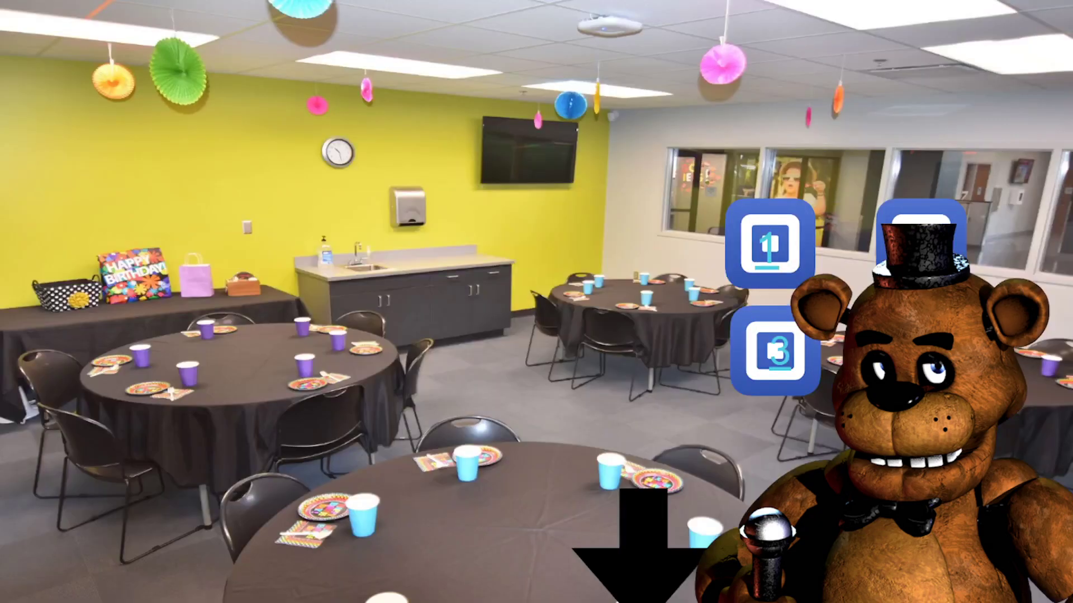
pyautogui.click(634, 565)
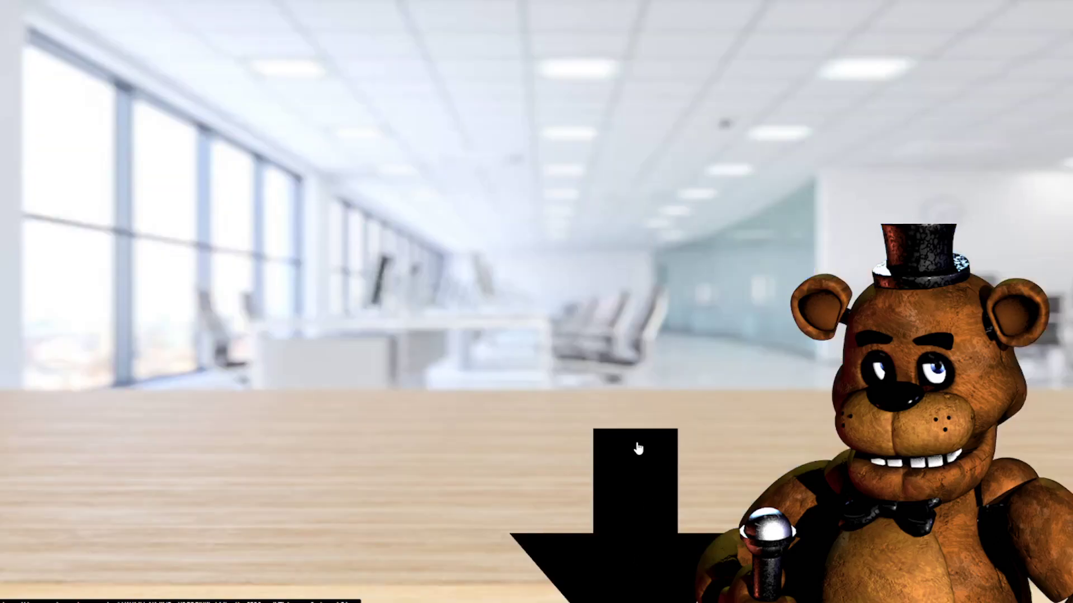
pyautogui.press('Escape')
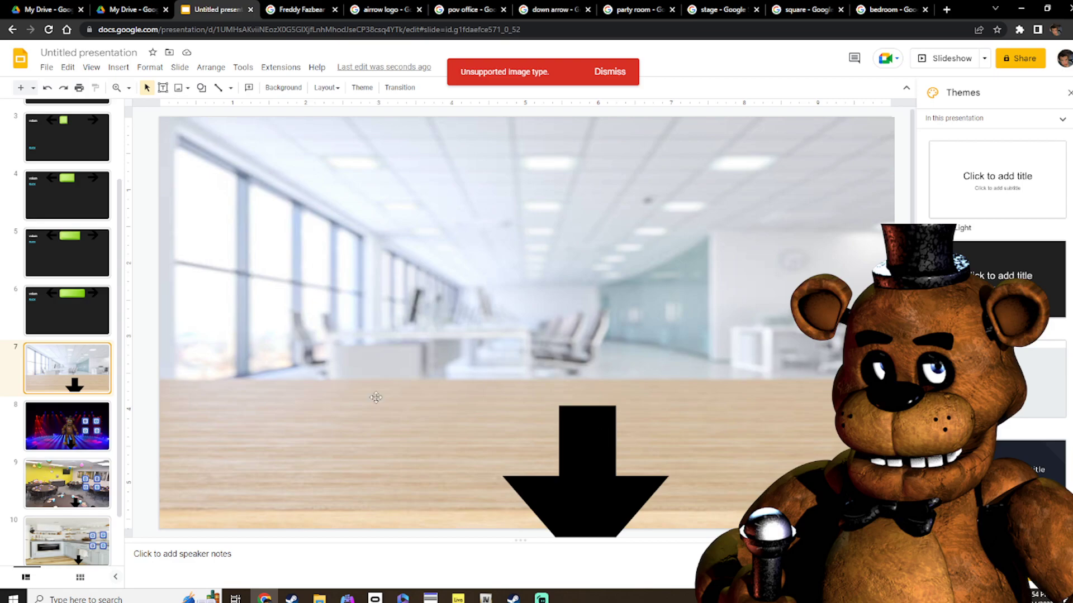
# Copy the office slide, slide 7, and paste eight copies of it directly after the original
pyautogui.rightClick(38, 367)
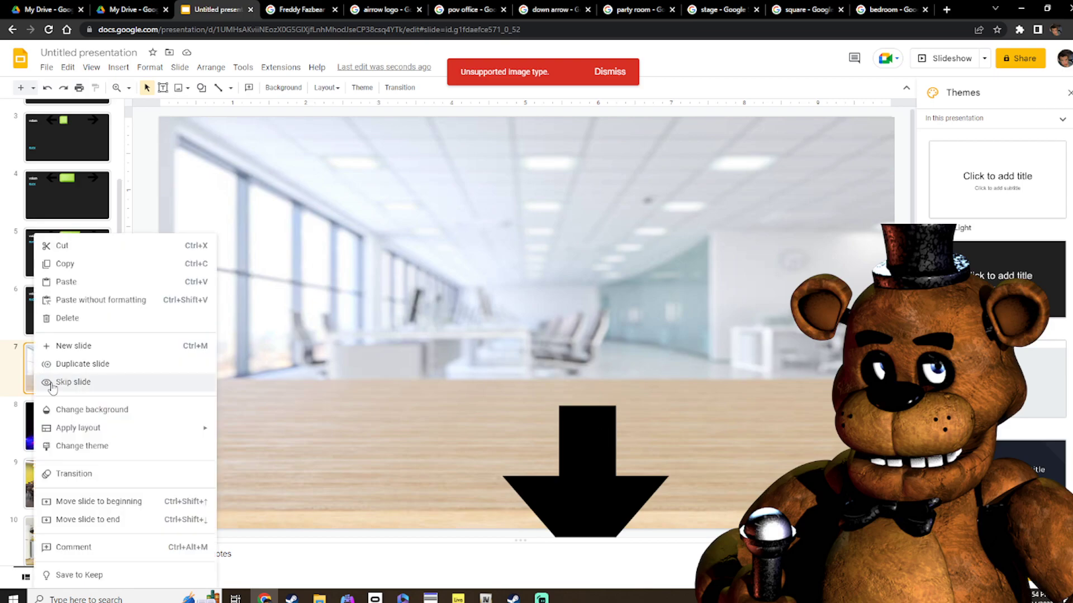
pyautogui.click(89, 281)
pyautogui.rightClick(72, 345)
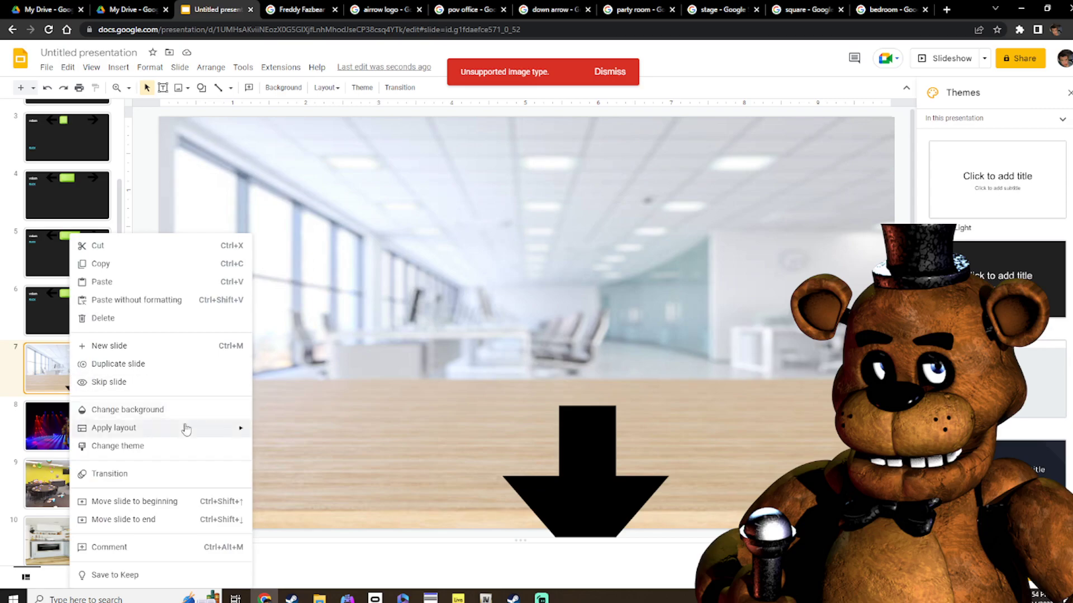
pyautogui.click(147, 282)
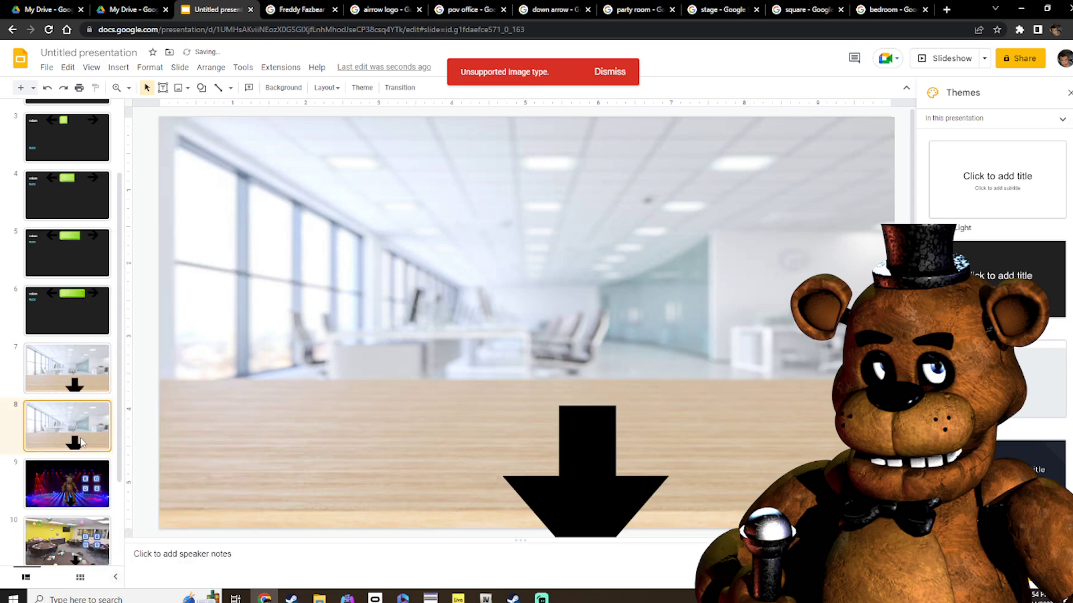
pyautogui.hotkey('ctrl', 'v')
pyautogui.hotkey('ctrl', 'v')
pyautogui.hotkey('ctrl', 'v')
pyautogui.hotkey('ctrl', 'v')
pyautogui.hotkey('ctrl', 'v')
pyautogui.hotkey('ctrl', 'v')
pyautogui.hotkey('ctrl', 'v')
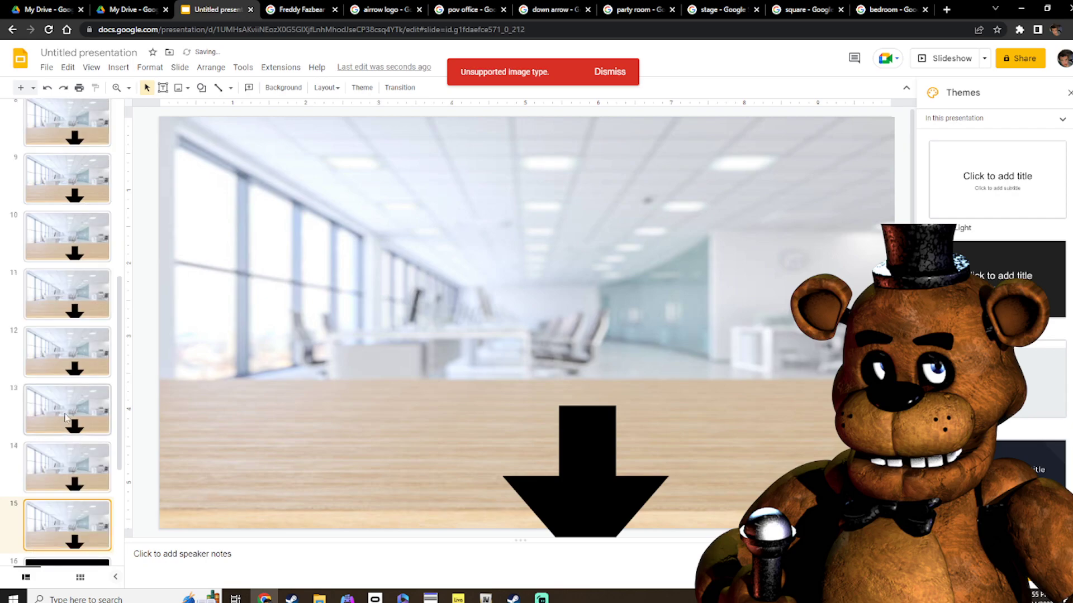
# Look through the slide list to check the office copies and the room slides that follow them
pyautogui.scroll(-4, 81, 441)
pyautogui.scroll(4, 46, 333)
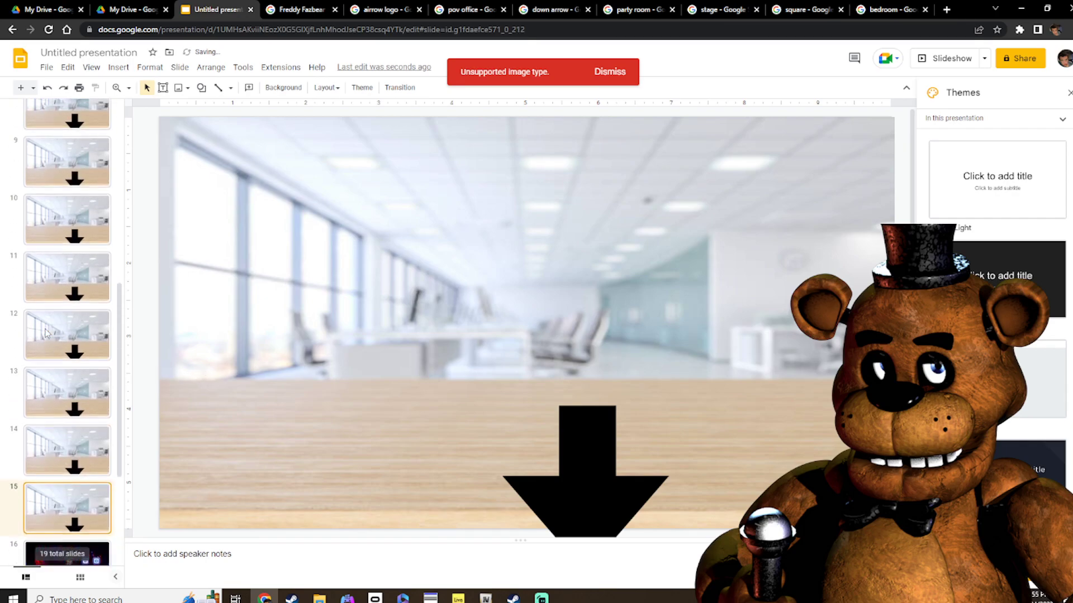
pyautogui.scroll(5, 46, 333)
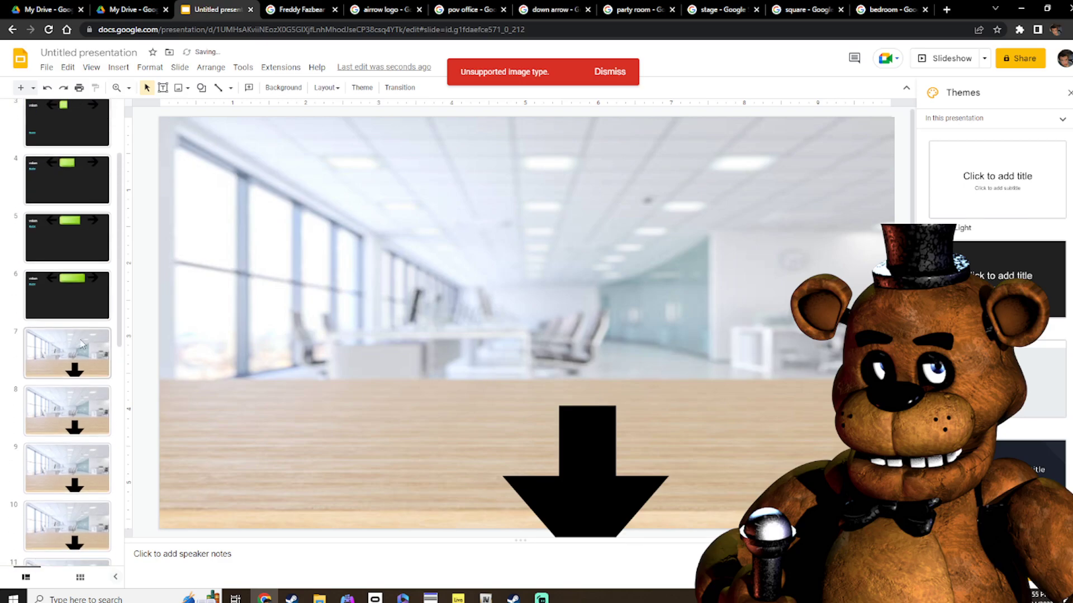
pyautogui.scroll(-3, 82, 344)
pyautogui.scroll(-6, 82, 344)
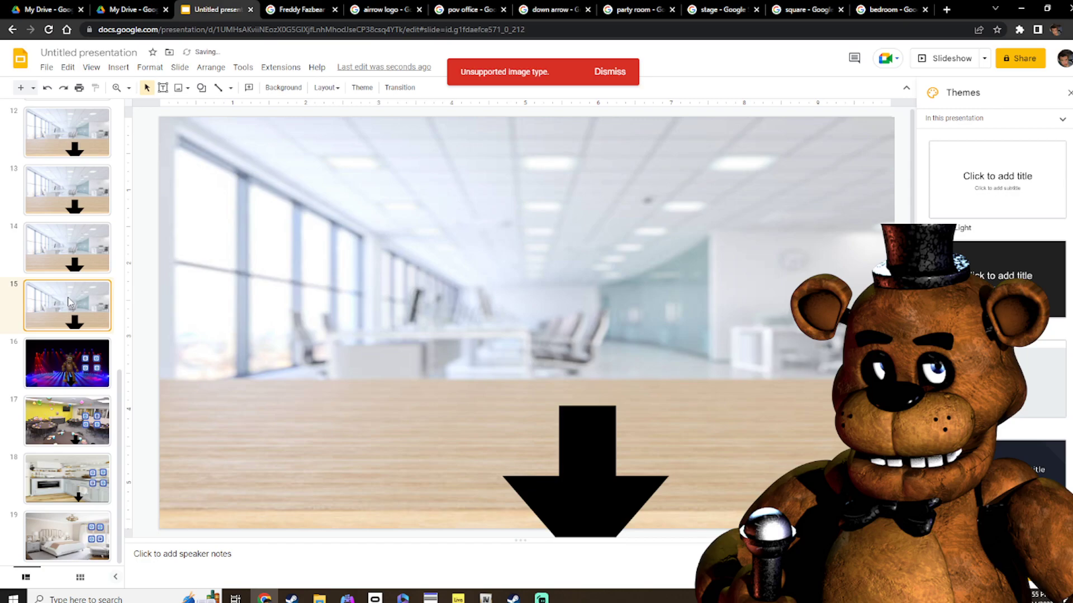
pyautogui.scroll(4, 69, 301)
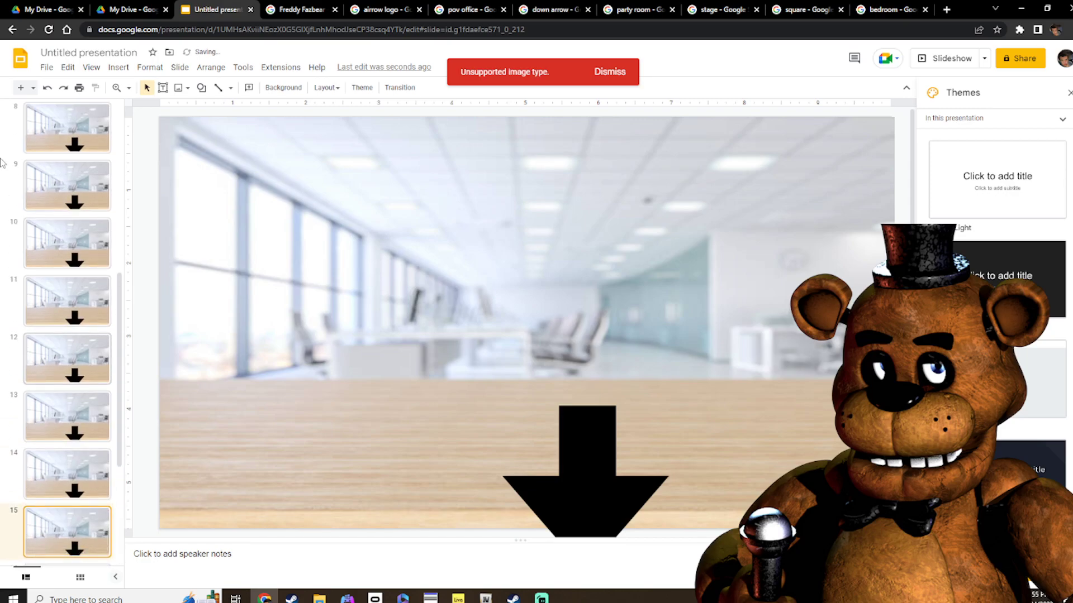
pyautogui.scroll(6, 6, 163)
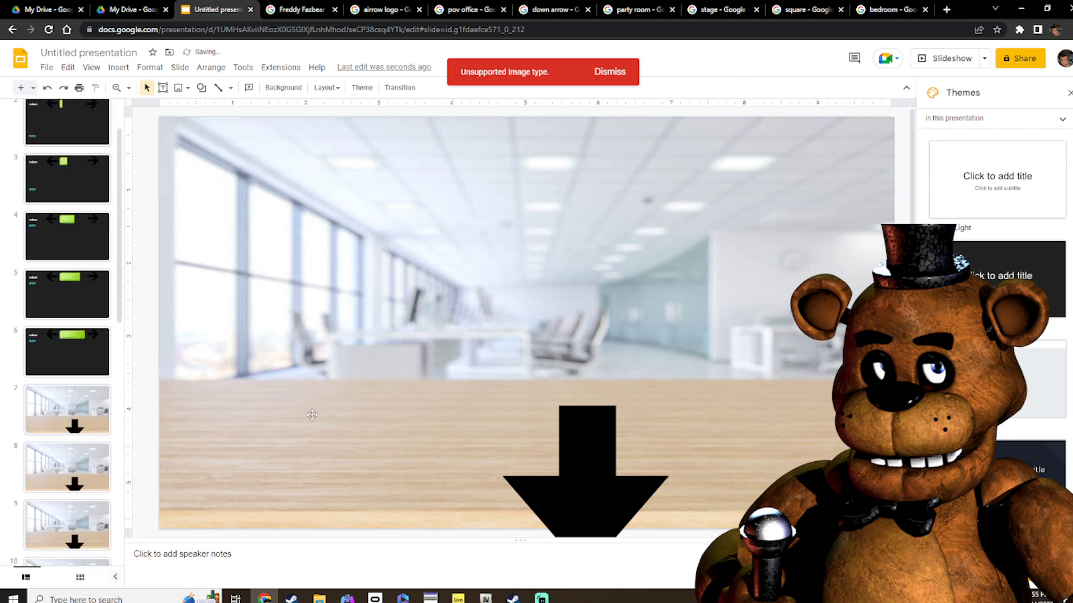
# Add a text box reading "12AM" over the windows on the first office slide, slide 7
pyautogui.scroll(-1, 103, 416)
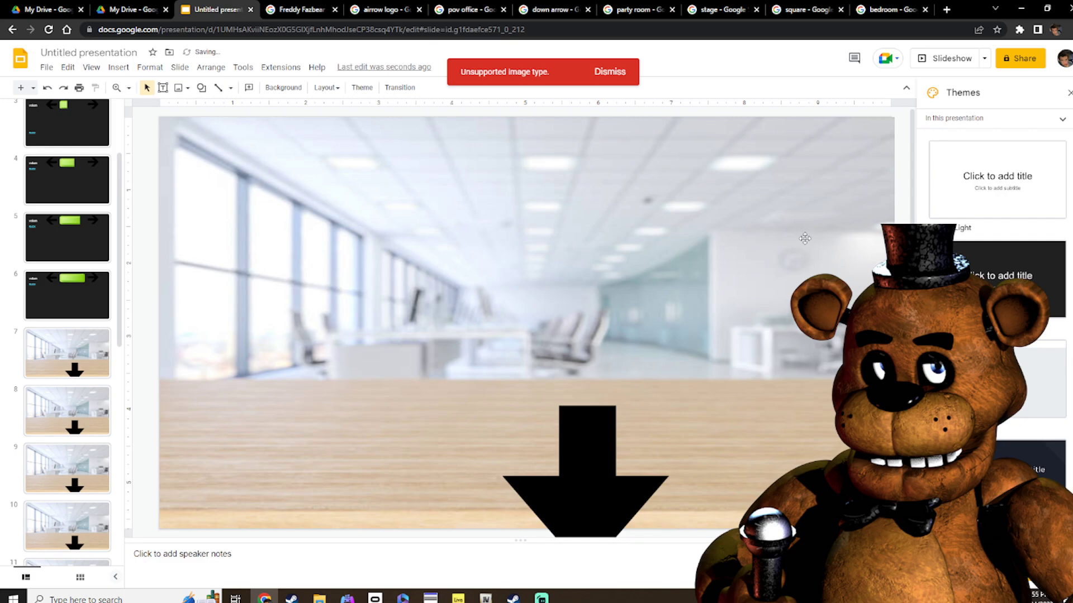
pyautogui.click(36, 353)
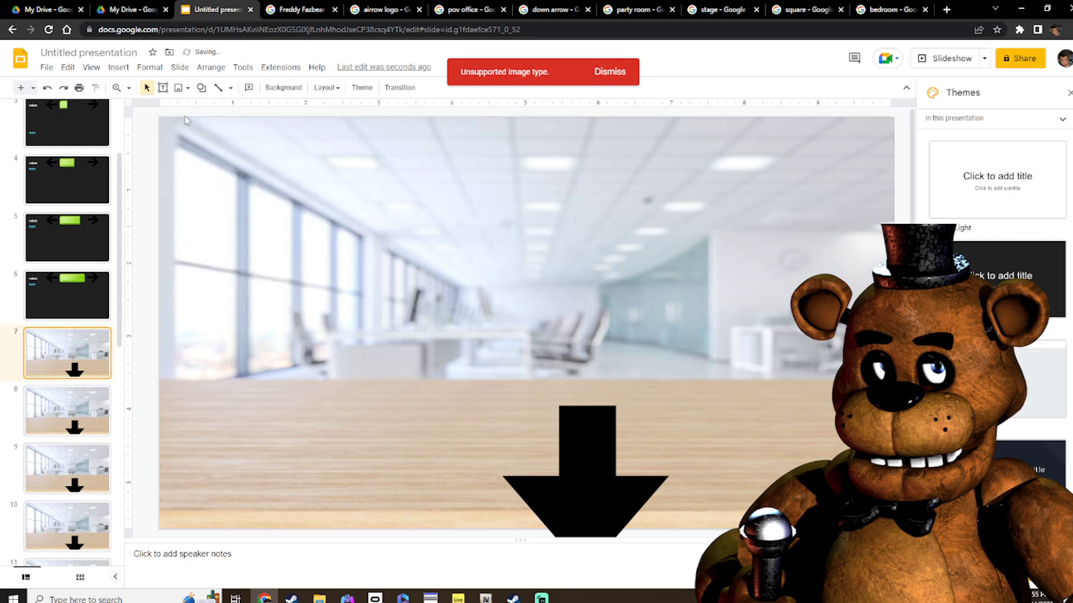
pyautogui.click(163, 88)
pyautogui.moveTo(283, 242); pyautogui.dragTo(448, 276)
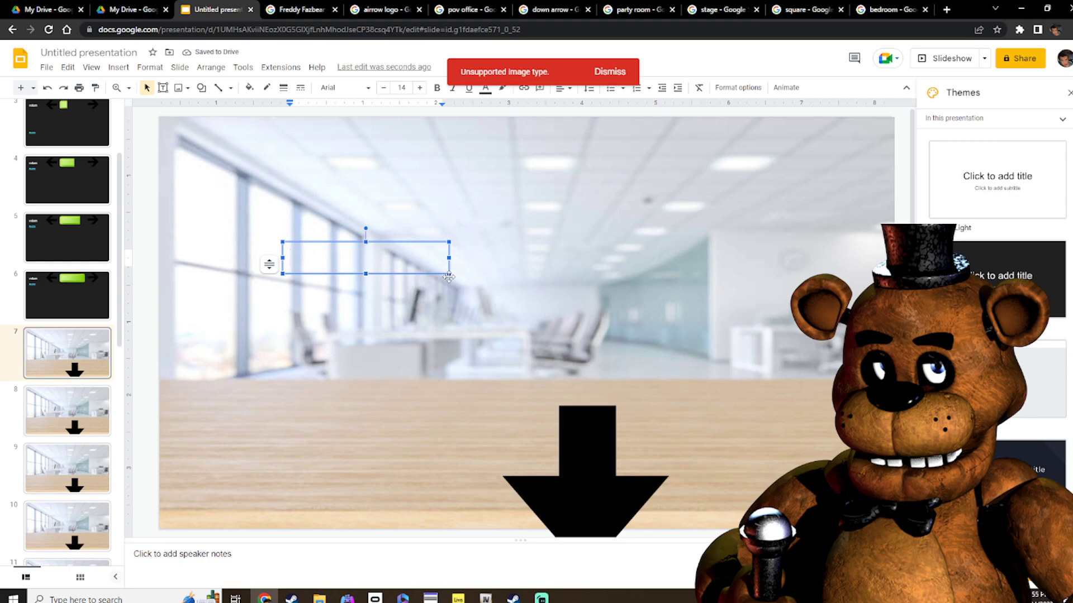
pyautogui.write('12AM')
# Set the 12AM label's font size to 20 and move it into the slide's upper-left corner
pyautogui.moveTo(329, 258); pyautogui.dragTo(291, 258)
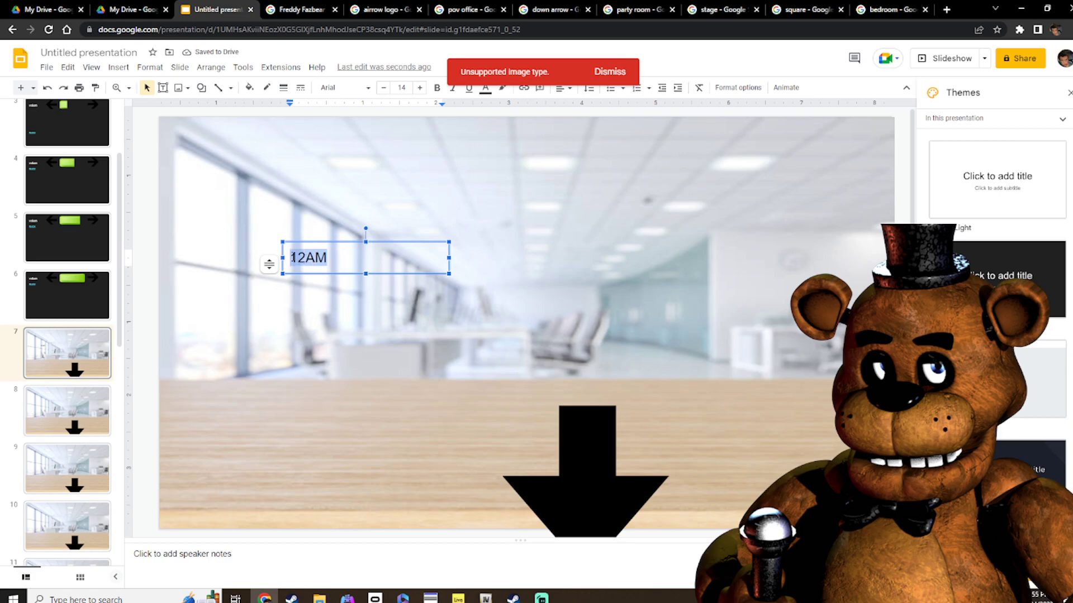
pyautogui.click(420, 87)
pyautogui.click(420, 88)
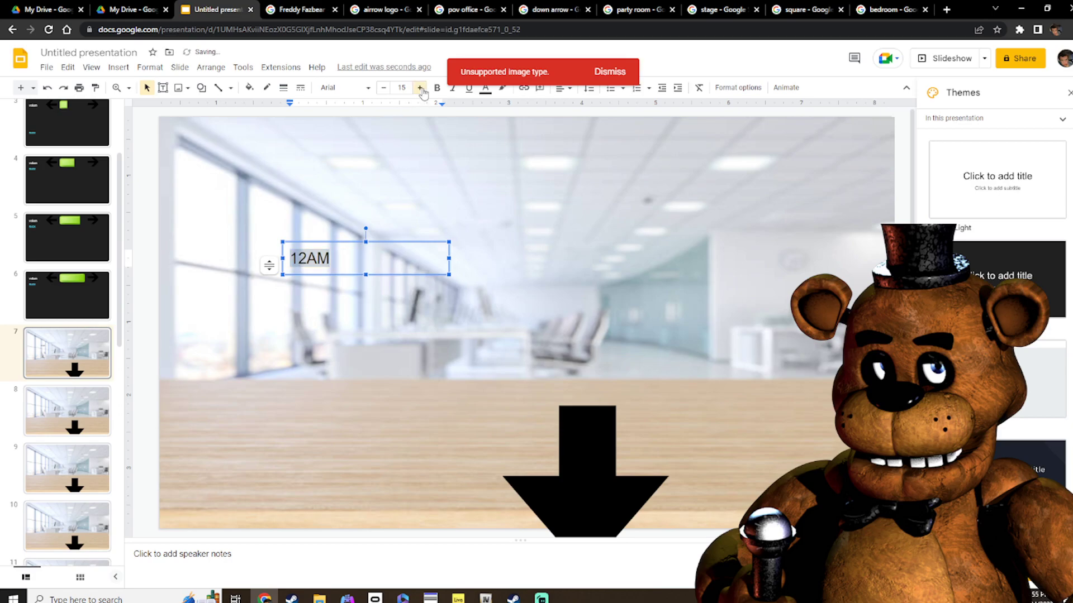
pyautogui.click(419, 88)
pyautogui.click(420, 88)
pyautogui.click(419, 88)
pyautogui.click(419, 88)
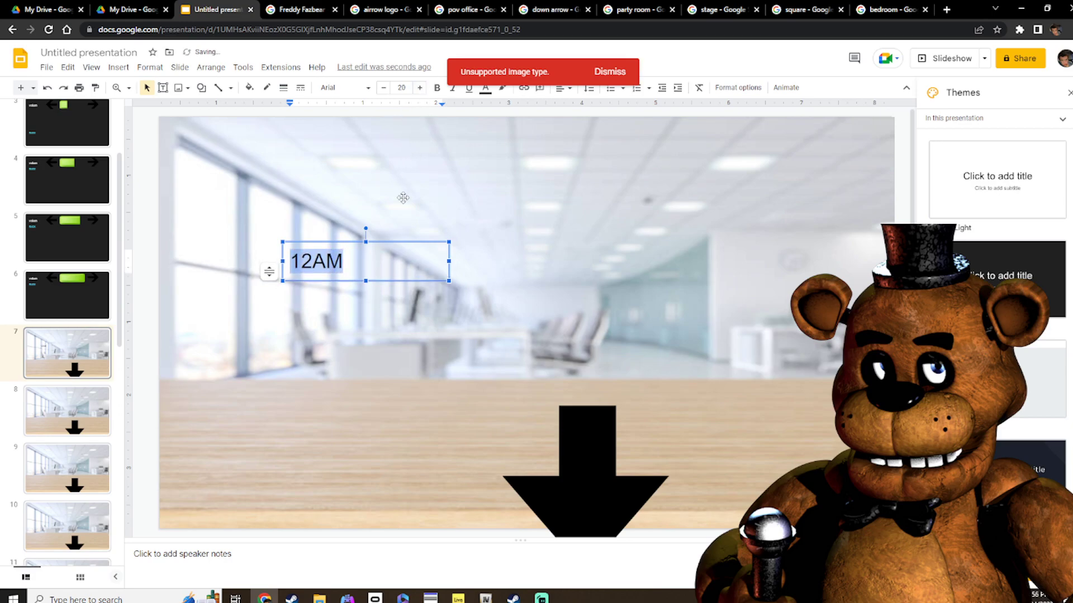
pyautogui.moveTo(390, 244); pyautogui.dragTo(266, 119)
pyautogui.click(156, 258)
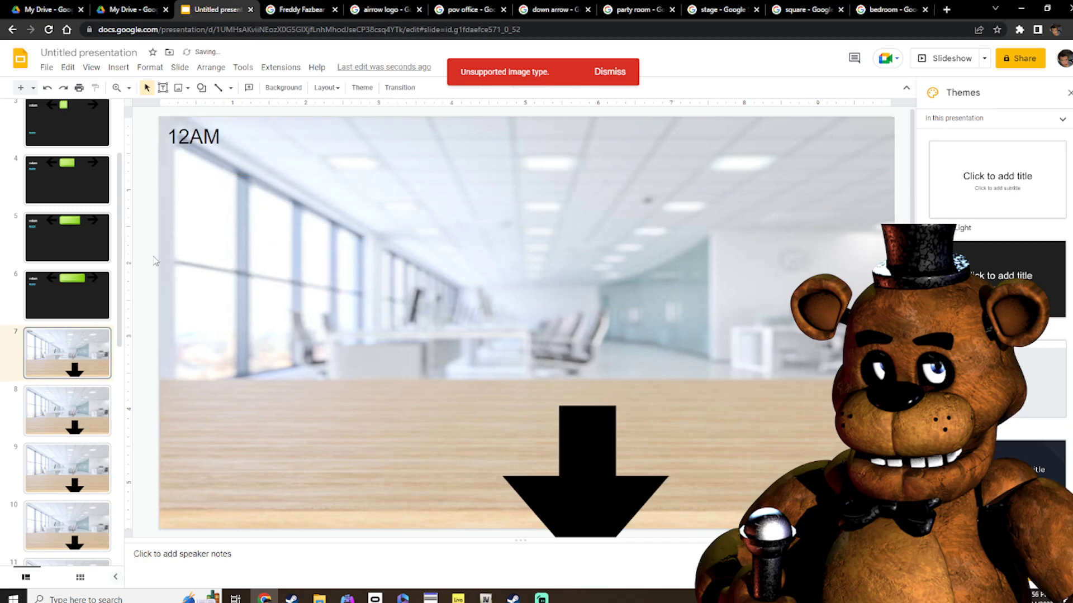
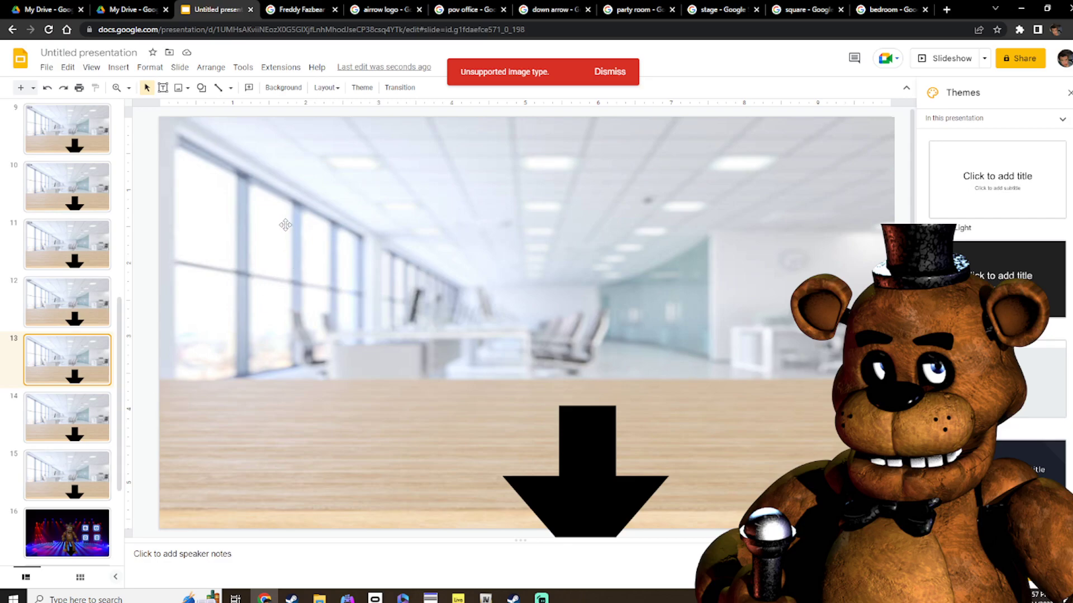
# Paste the copied 1AM label onto office slides 13, 14 and 15
pyautogui.hotkey('ctrl', 'v')
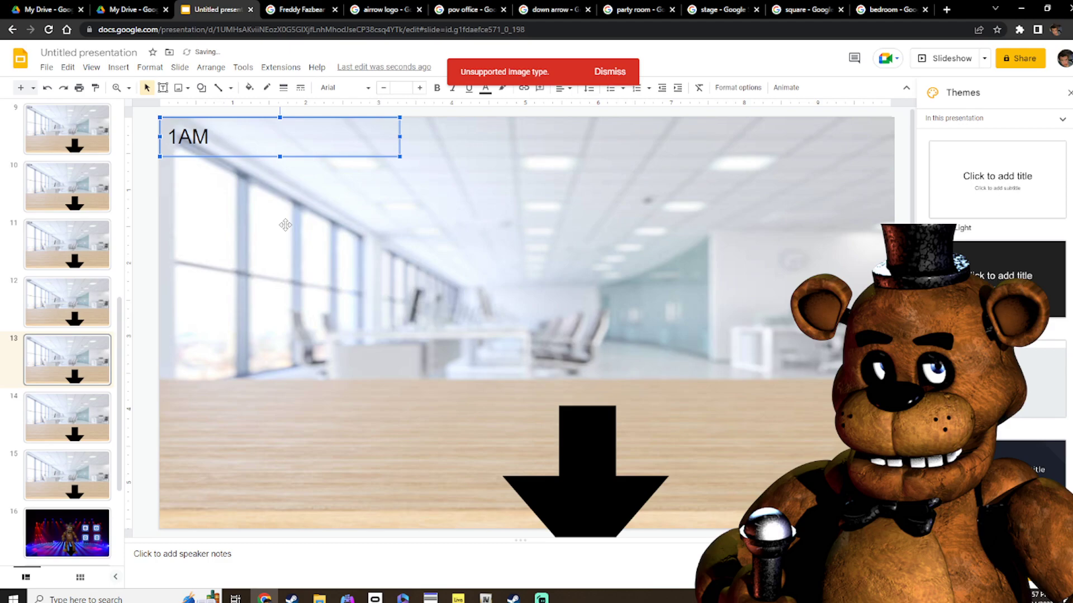
pyautogui.click(84, 415)
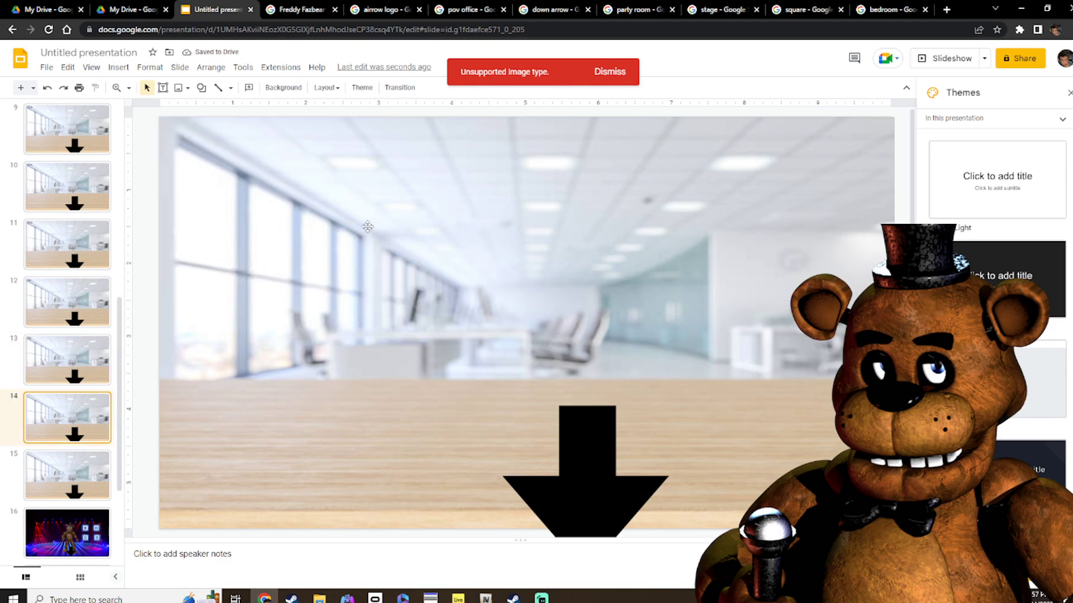
pyautogui.hotkey('ctrl', 'v')
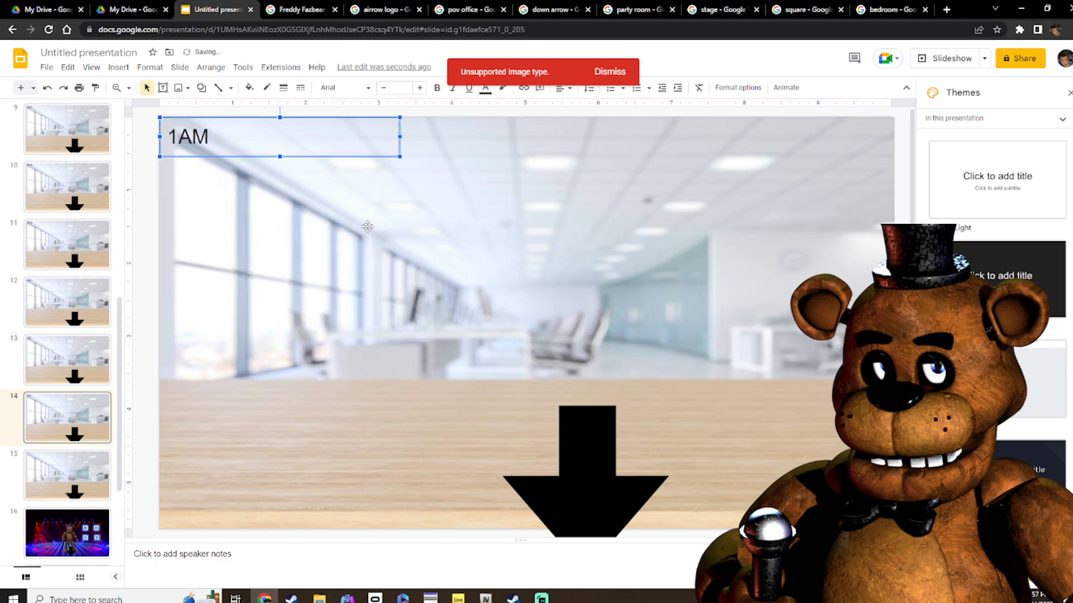
pyautogui.press('Down')
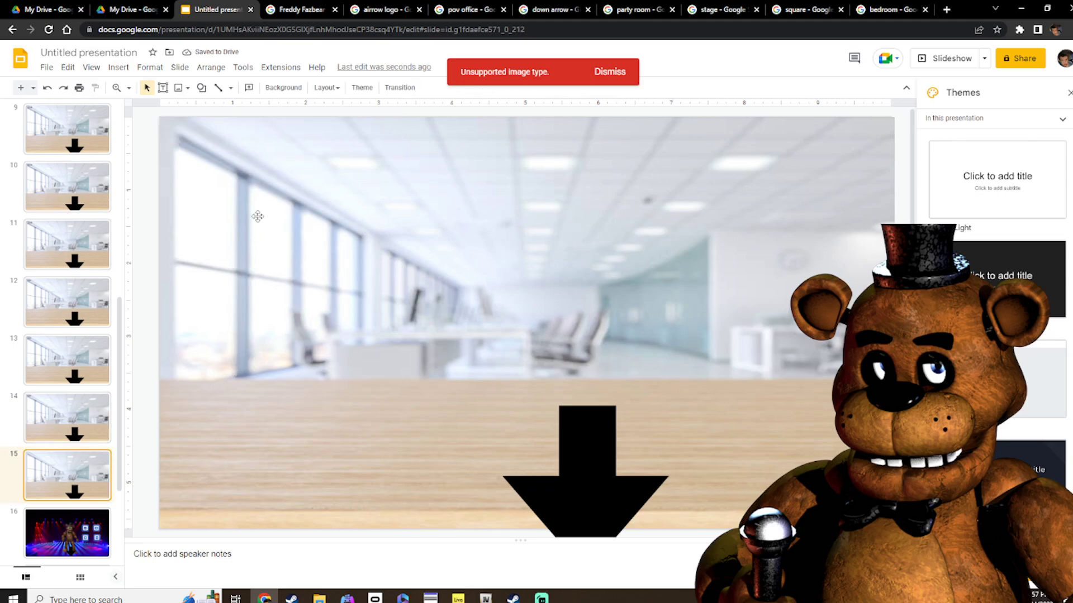
pyautogui.hotkey('ctrl', 'v')
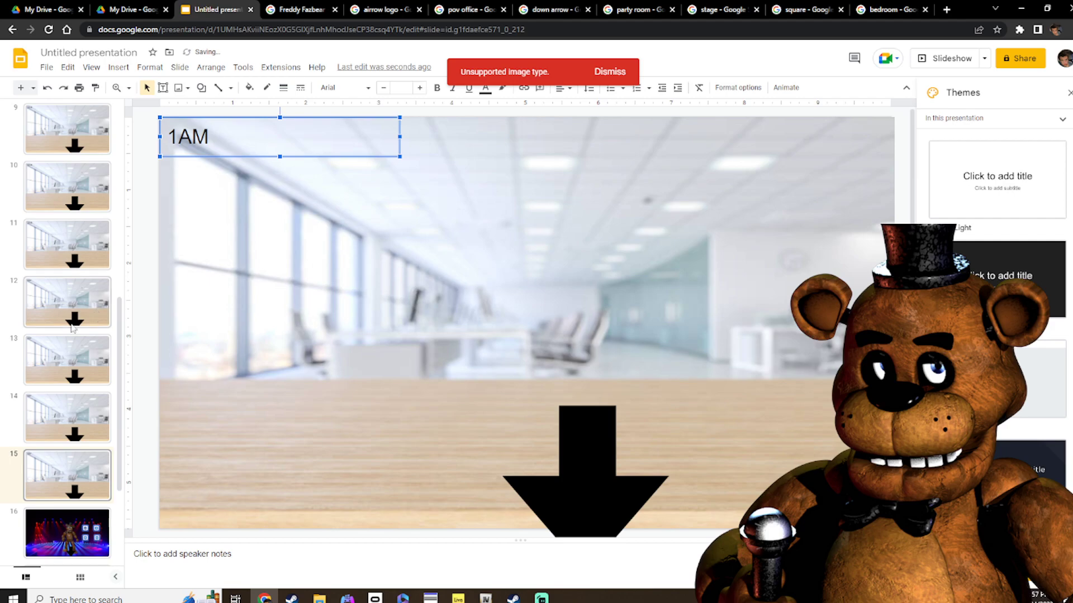
# Copy office slide 15 with its 1AM label and paste the copy directly after it
pyautogui.click(19, 88)
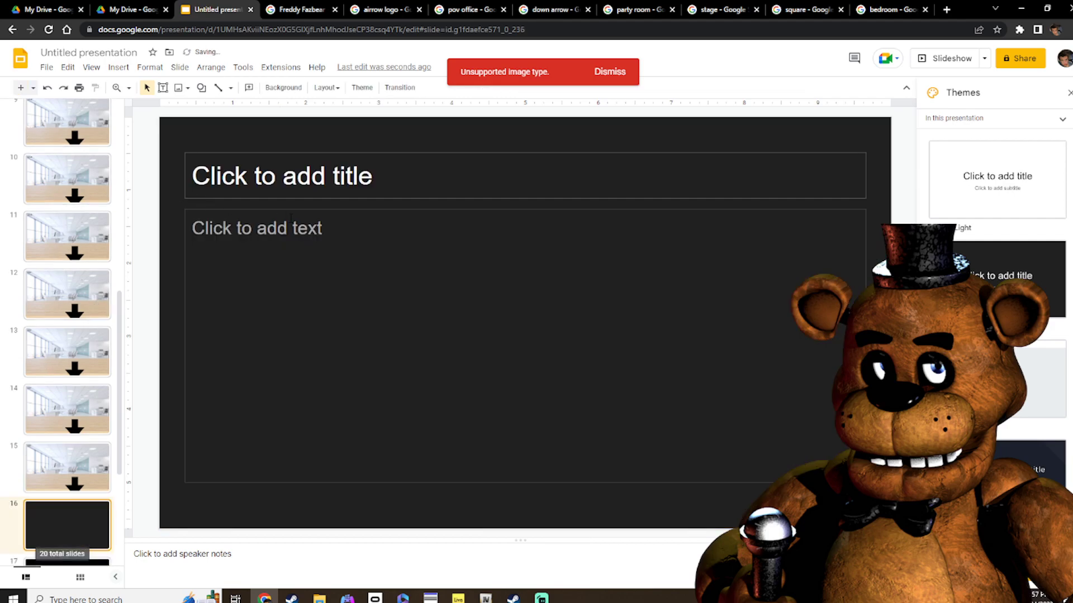
pyautogui.press('Delete')
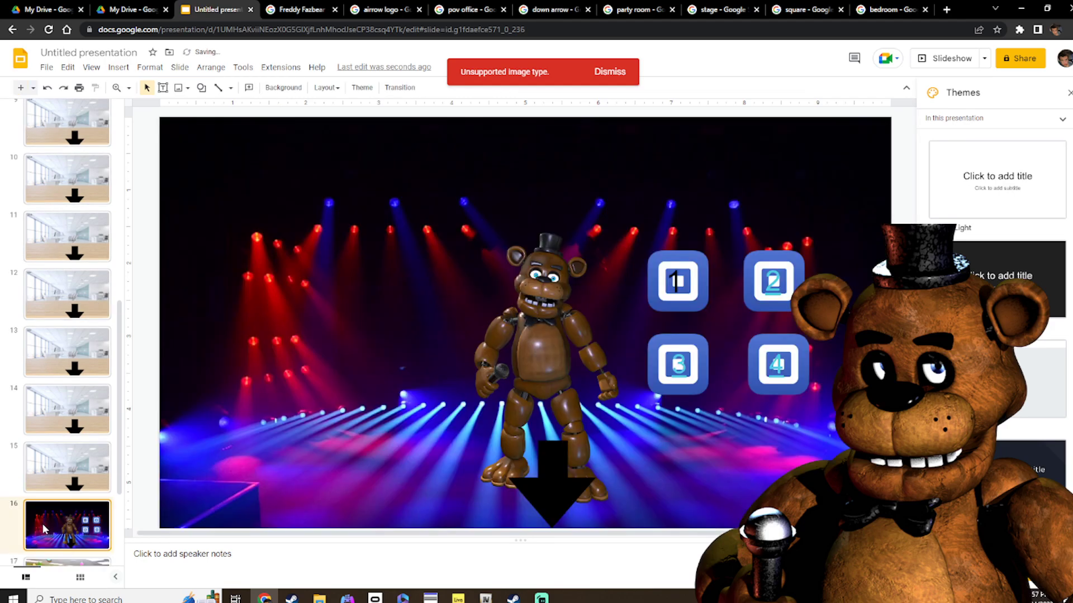
pyautogui.click(41, 467)
pyautogui.rightClick(41, 467)
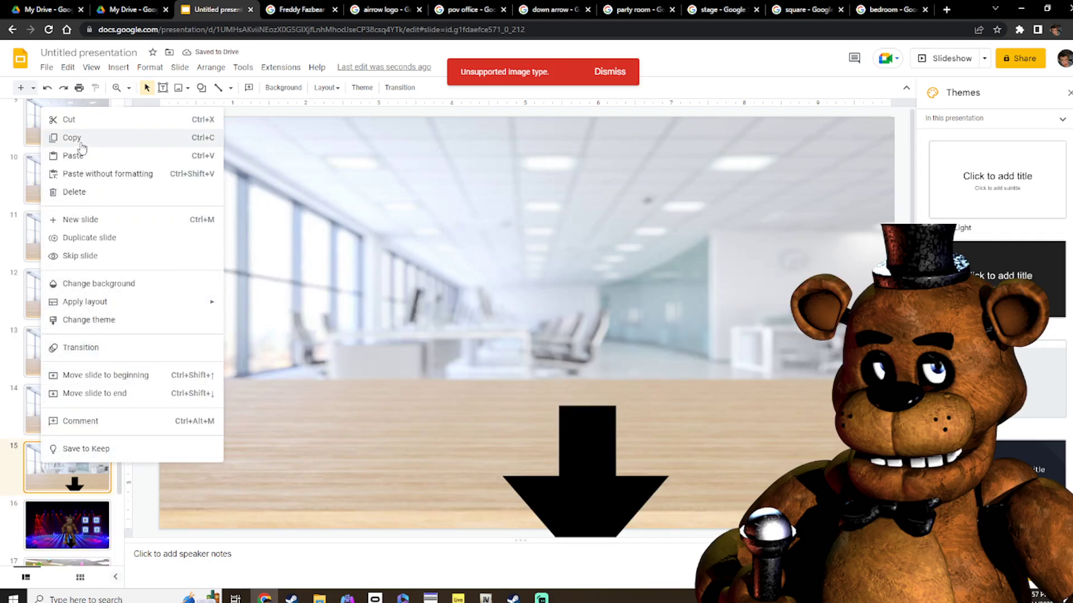
pyautogui.click(83, 159)
pyautogui.rightClick(77, 460)
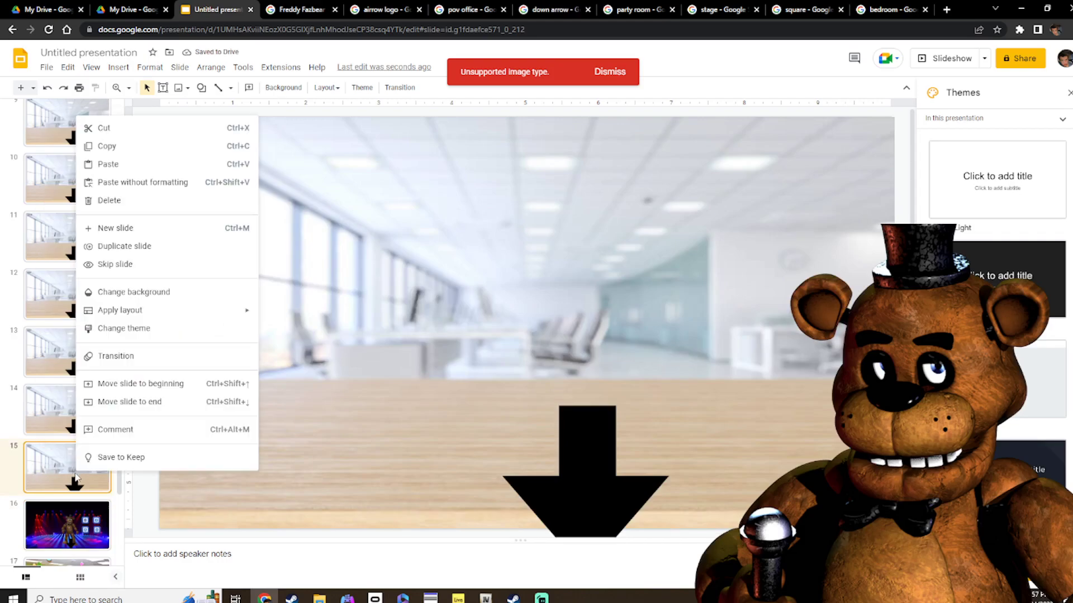
pyautogui.click(132, 163)
pyautogui.rightClick(132, 164)
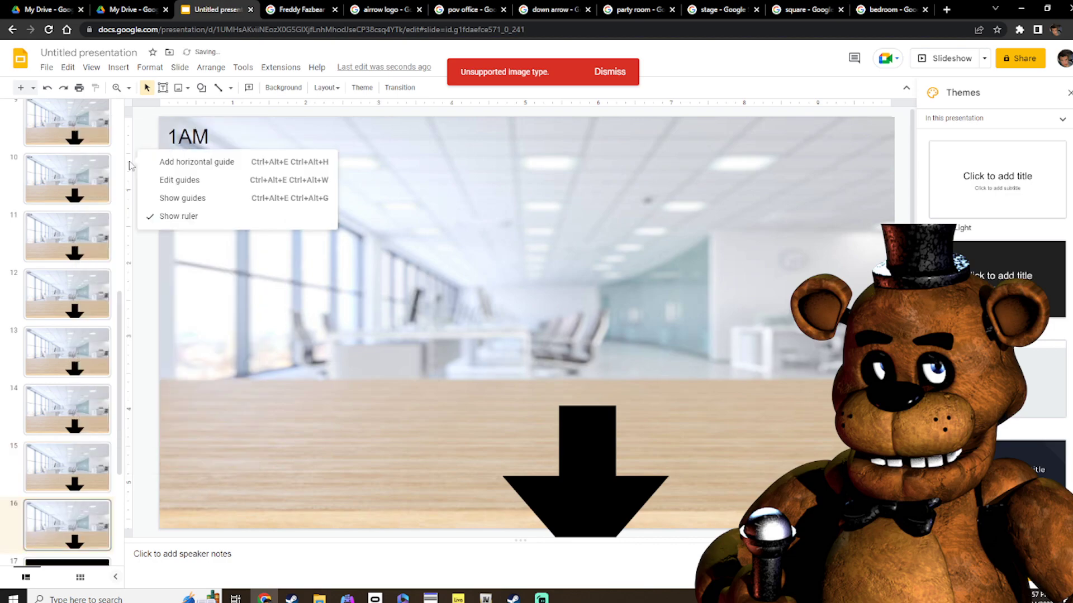
pyautogui.click(55, 529)
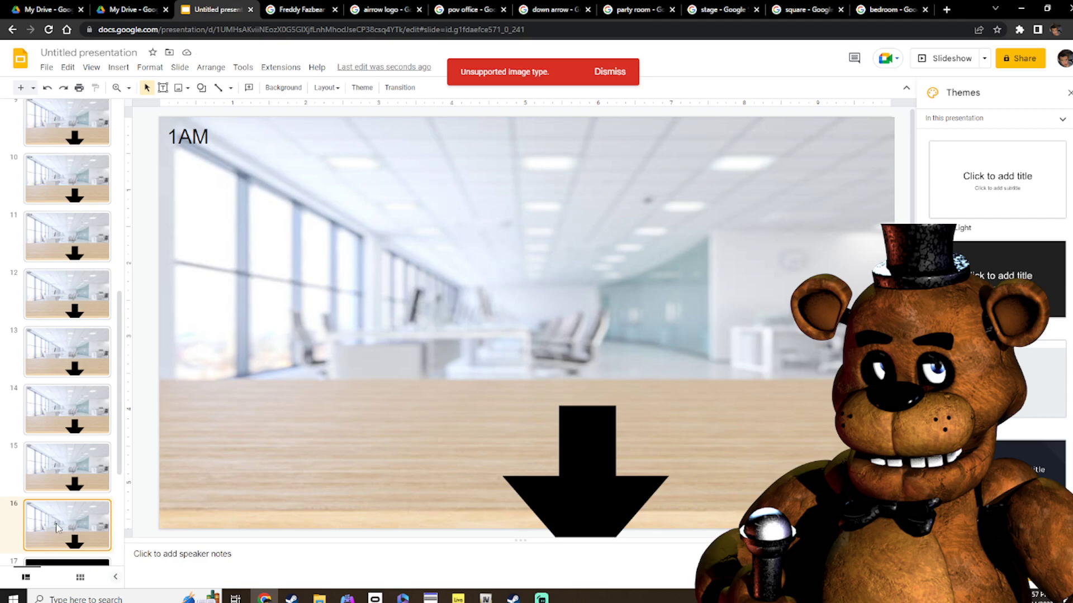
# Go through office slides 7 to 16 and check the time label on each one
pyautogui.keyDown('ctrl'); pyautogui.click(53, 330); pyautogui.keyUp('ctrl')
pyautogui.keyDown('ctrl'); pyautogui.click(54, 314); pyautogui.keyUp('ctrl')
pyautogui.keyDown('ctrl'); pyautogui.click(60, 260); pyautogui.keyUp('ctrl')
pyautogui.keyDown('ctrl'); pyautogui.click(64, 295); pyautogui.keyUp('ctrl')
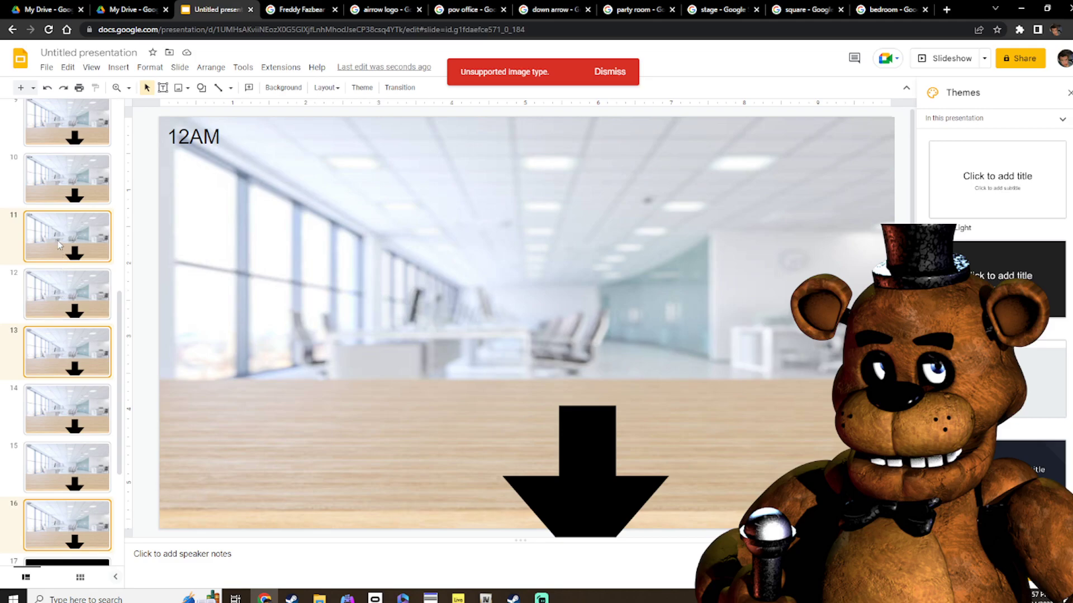
pyautogui.click(71, 181)
pyautogui.click(55, 136)
pyautogui.click(50, 102)
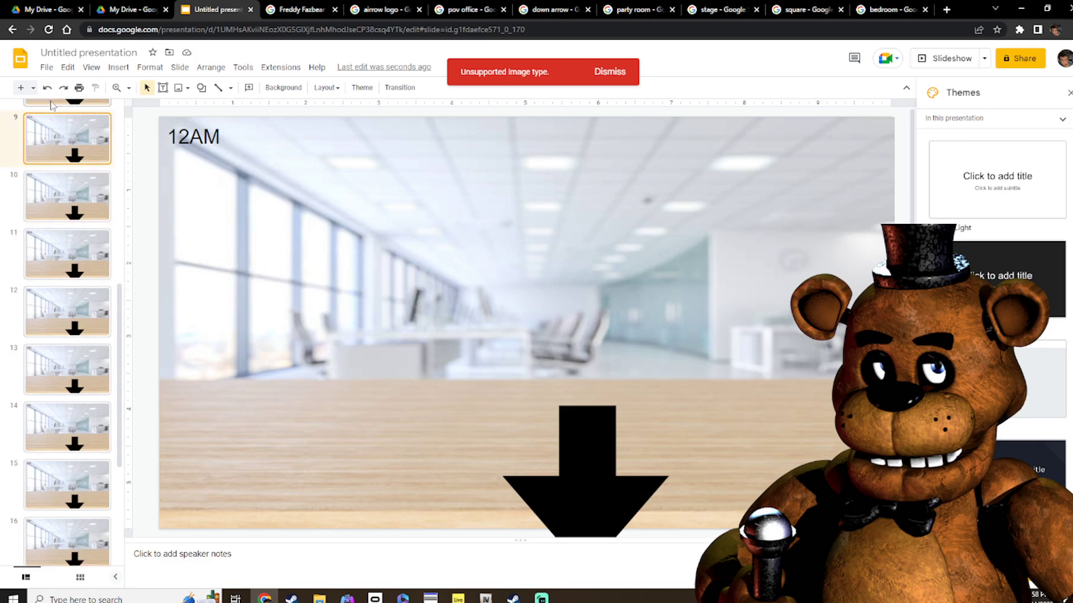
pyautogui.scroll(5, 36, 248)
pyautogui.click(62, 325)
pyautogui.click(61, 348)
pyautogui.scroll(-1, 61, 346)
pyautogui.click(59, 342)
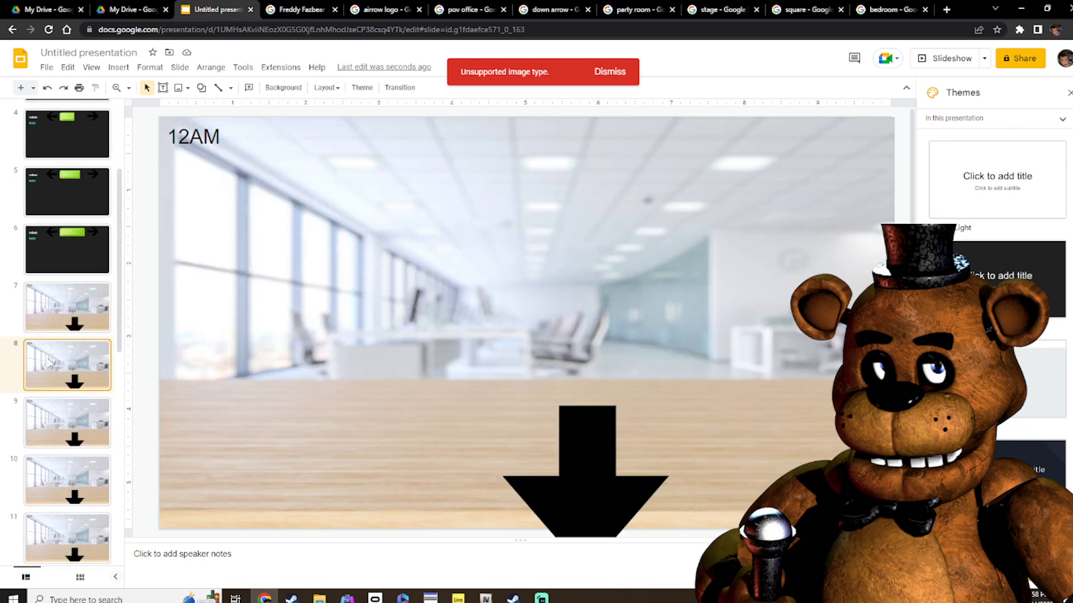
pyautogui.scroll(-3, 50, 302)
pyautogui.click(44, 263)
pyautogui.click(66, 313)
pyautogui.click(64, 358)
pyautogui.scroll(-2, 62, 352)
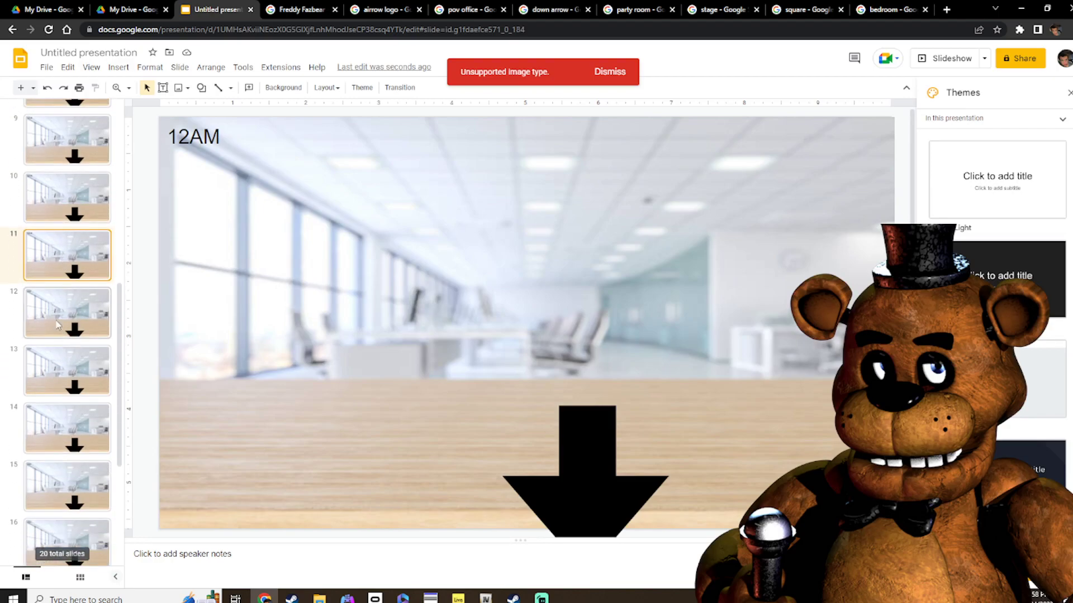
pyautogui.click(56, 331)
pyautogui.scroll(-1, 55, 331)
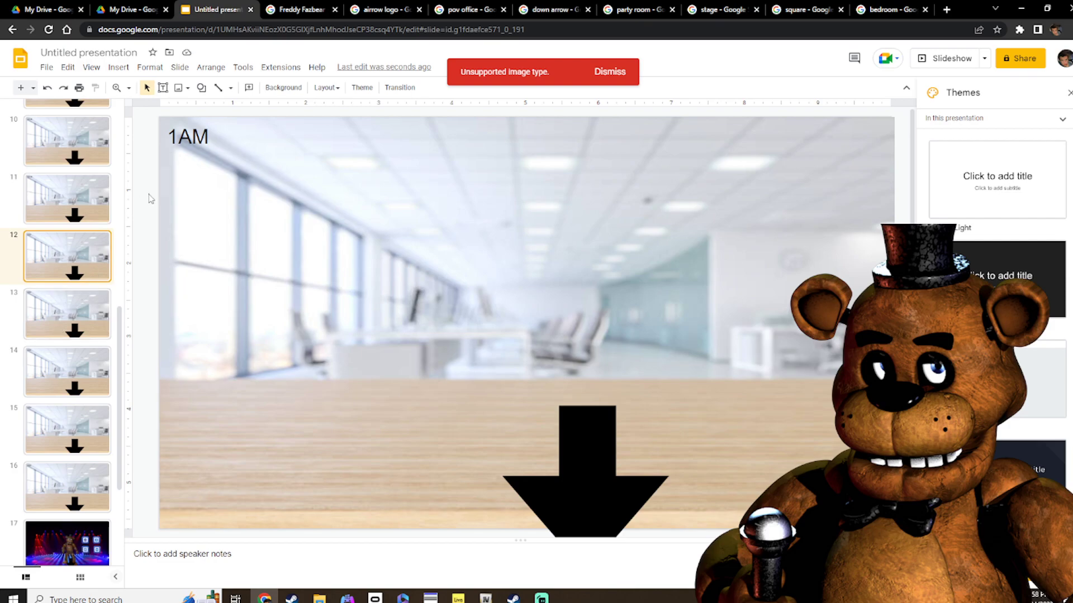
pyautogui.click(52, 320)
pyautogui.click(72, 270)
pyautogui.click(85, 309)
pyautogui.click(78, 369)
pyautogui.click(79, 422)
pyautogui.click(65, 485)
pyautogui.scroll(-1, 65, 486)
pyautogui.scroll(-1, 66, 489)
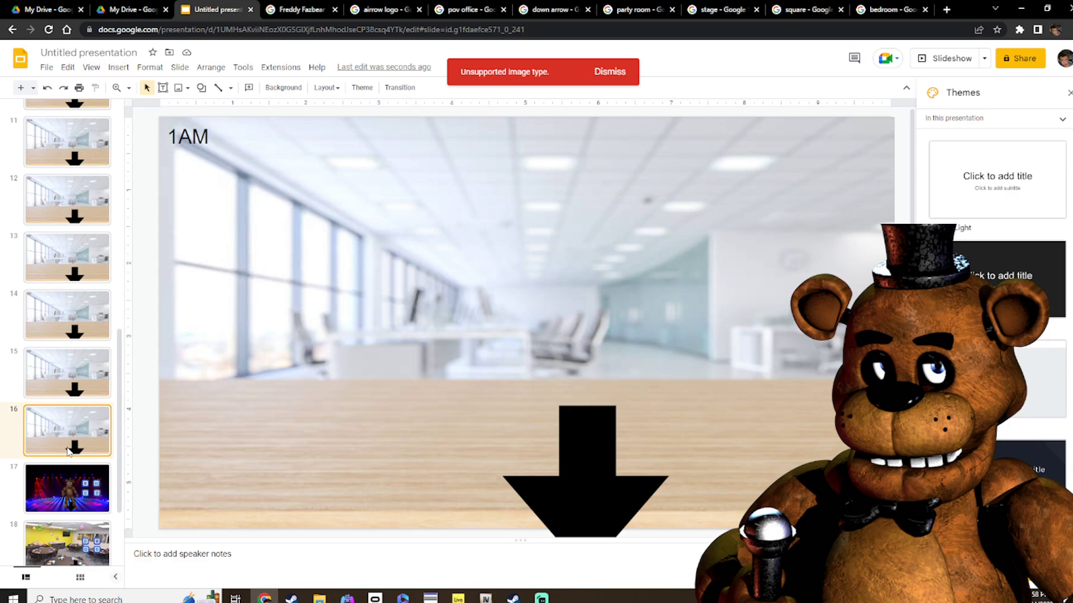
# Duplicate the last 1AM office slide, slide 16, and change the copy's time label to 2AM
pyautogui.hotkey('ctrl', 'd')
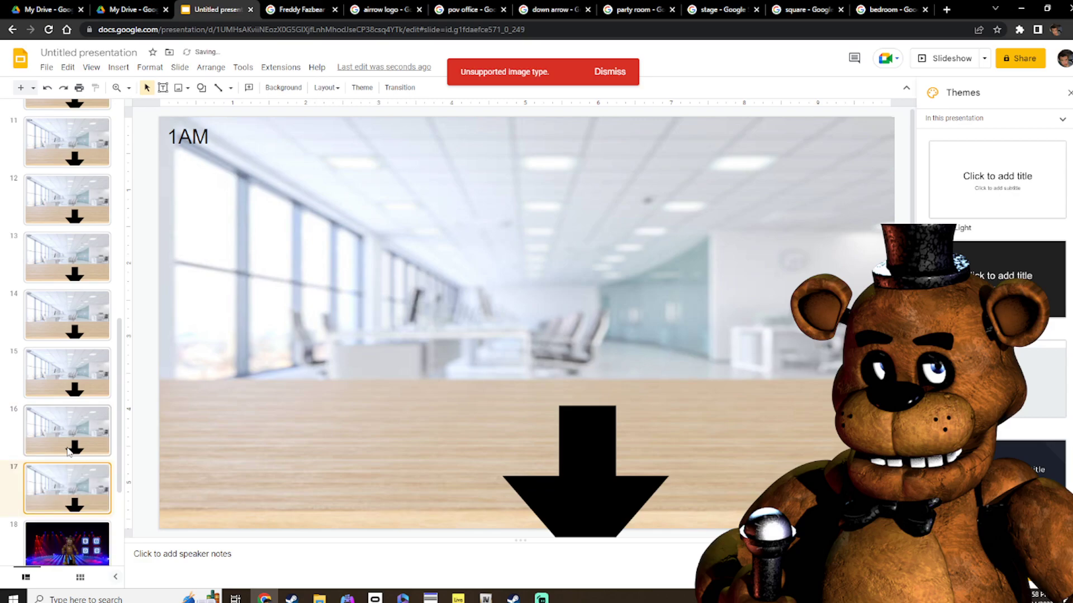
pyautogui.click(179, 138)
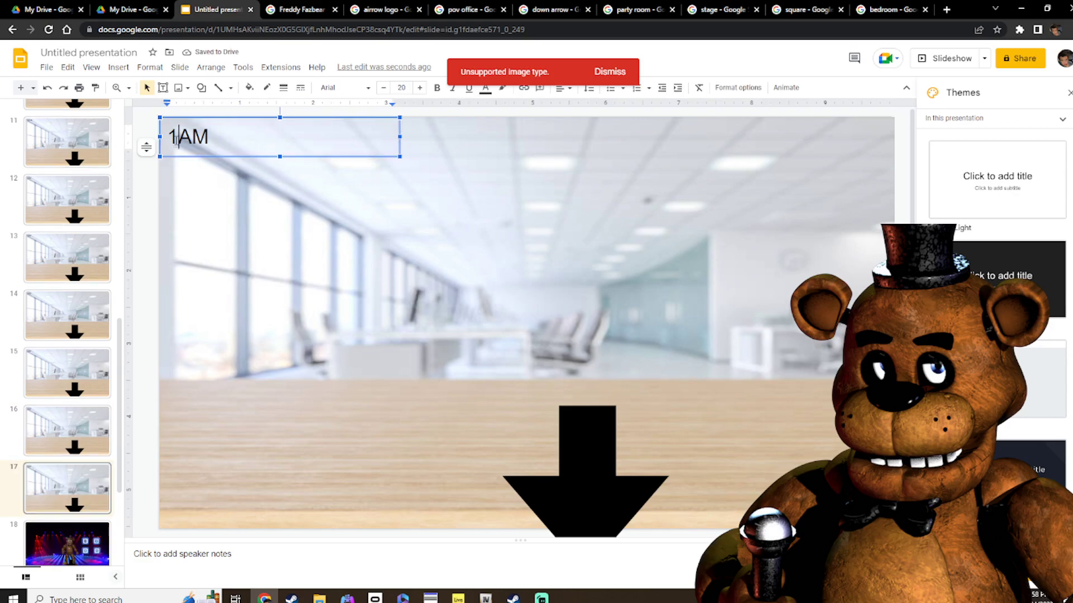
pyautogui.press('BackSpace')
pyautogui.write('2')
# Paste six copies of the 1AM office slide directly after the 2AM slide, slide 17
pyautogui.click(88, 492)
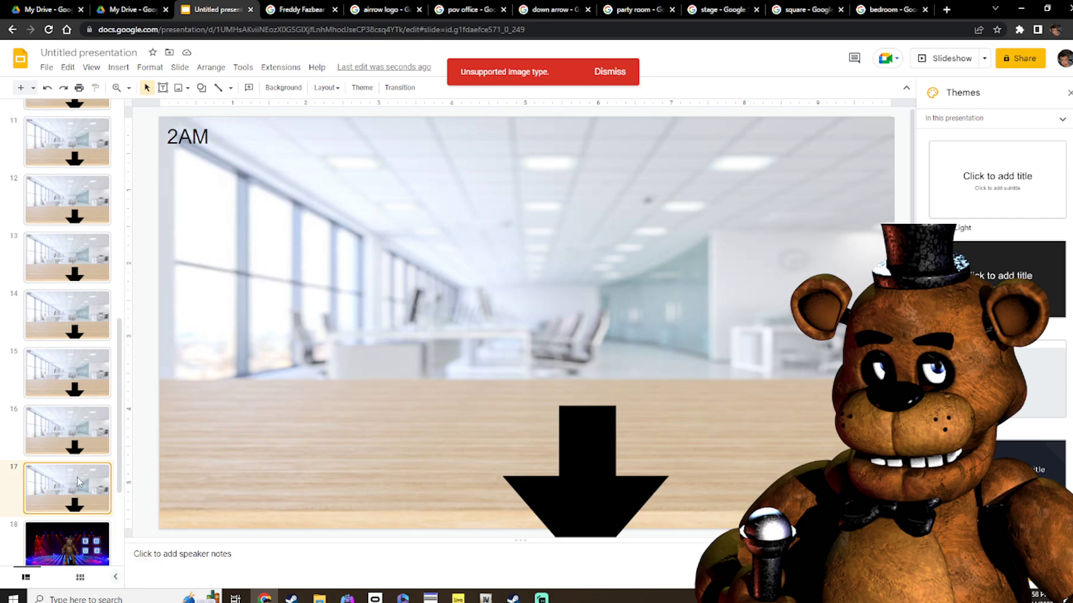
pyautogui.hotkey('ctrl', 'v')
pyautogui.hotkey('ctrl', 'v')
pyautogui.hotkey('ctrl', 'v')
pyautogui.hotkey('ctrl', 'v')
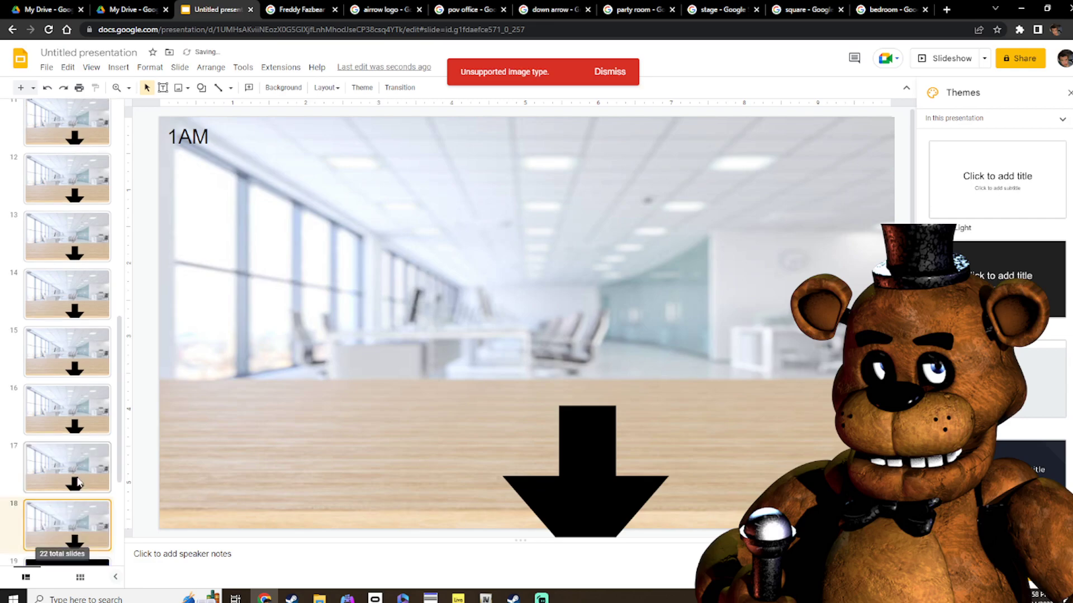
pyautogui.hotkey('ctrl', 'v')
pyautogui.hotkey('ctrl', 'v')
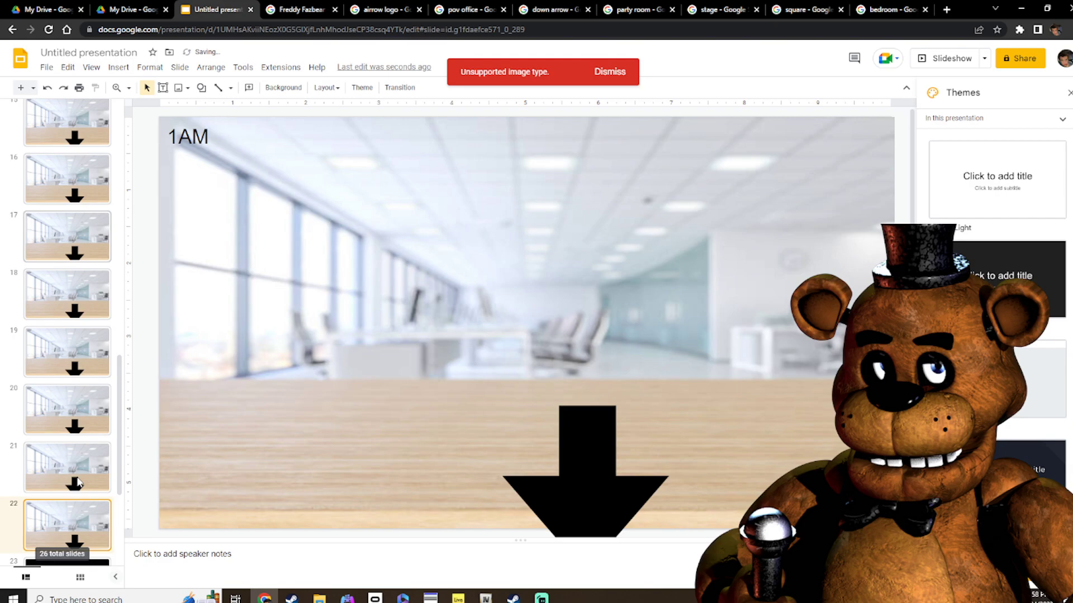
# Check the time labels on the newly pasted office slides between slide 17 and the stage slide
pyautogui.scroll(2, 68, 279)
pyautogui.click(68, 279)
pyautogui.click(48, 240)
pyautogui.click(55, 286)
pyautogui.click(66, 342)
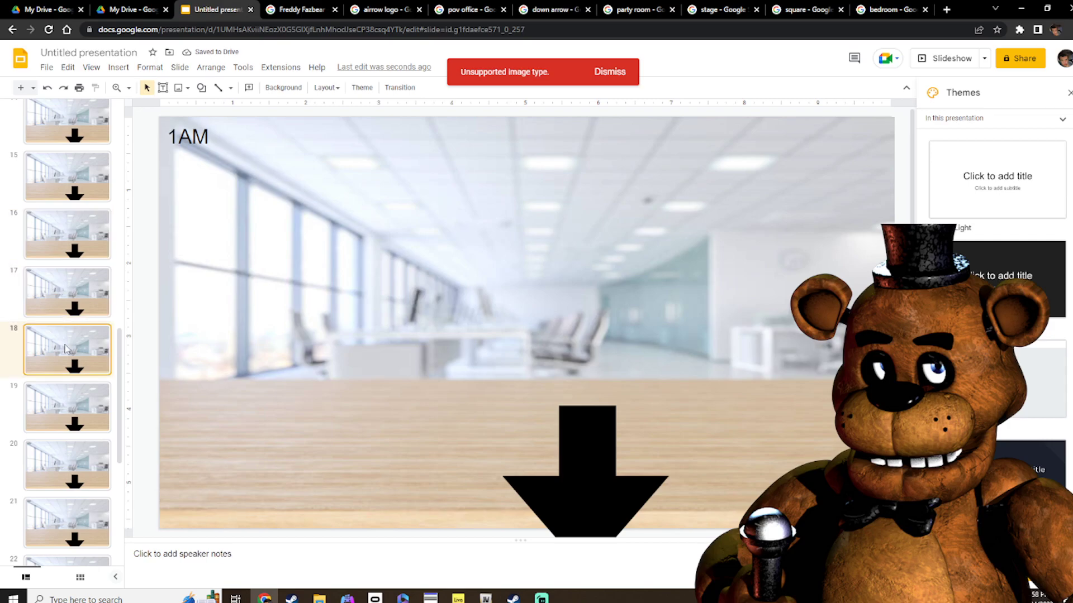
pyautogui.scroll(-5, 66, 342)
pyautogui.click(66, 342)
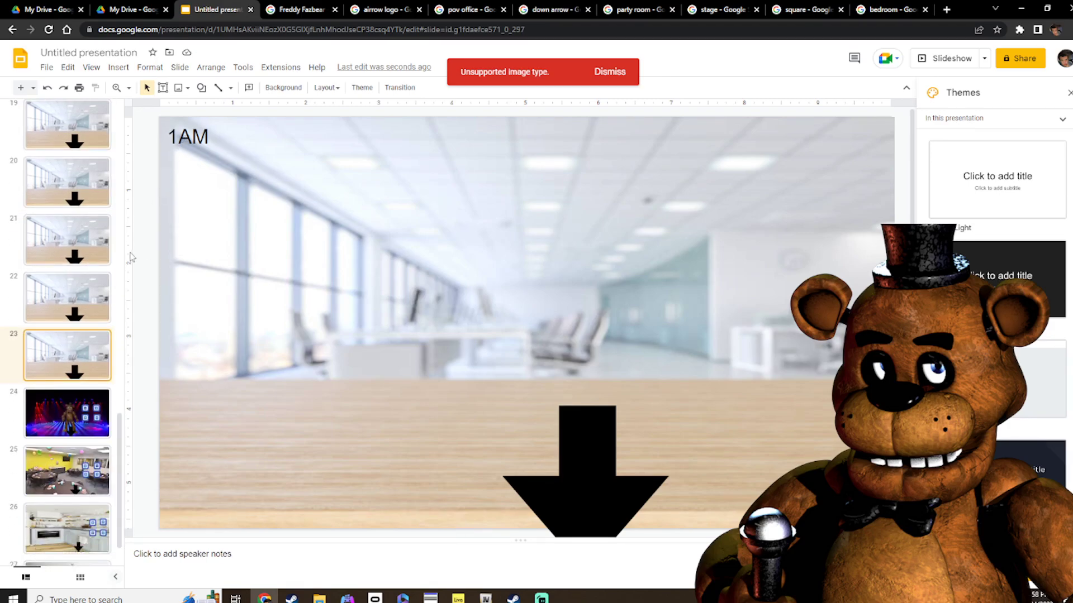
pyautogui.click(89, 291)
pyautogui.click(85, 248)
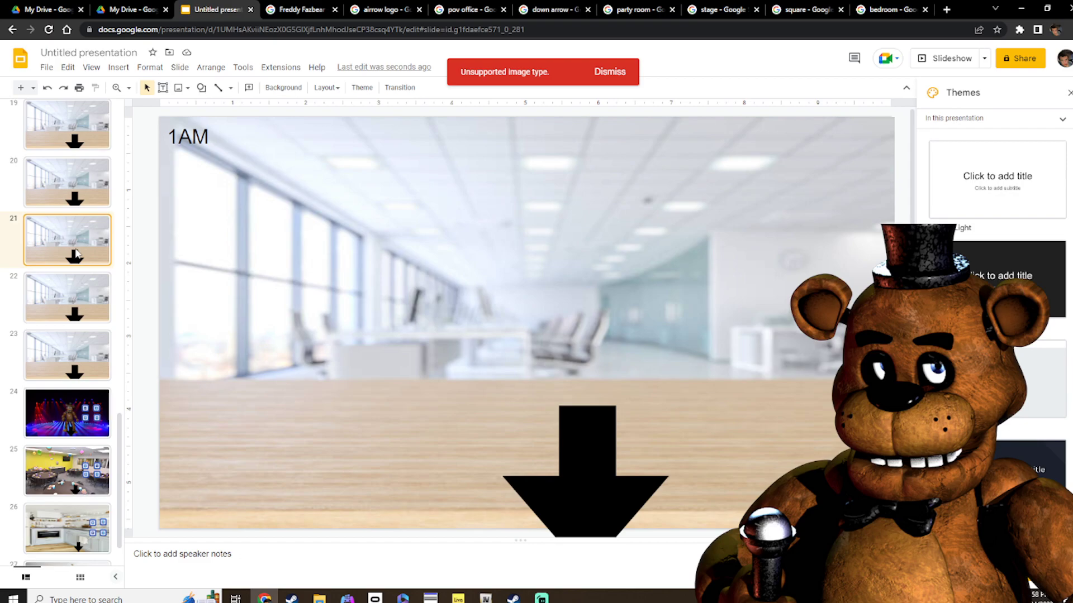
pyautogui.scroll(1, 84, 249)
pyautogui.click(81, 250)
pyautogui.scroll(2, 79, 251)
pyautogui.click(75, 253)
pyautogui.click(78, 197)
# Change the time label on office slide 18 to 2AM
pyautogui.click(78, 232)
pyautogui.click(177, 136)
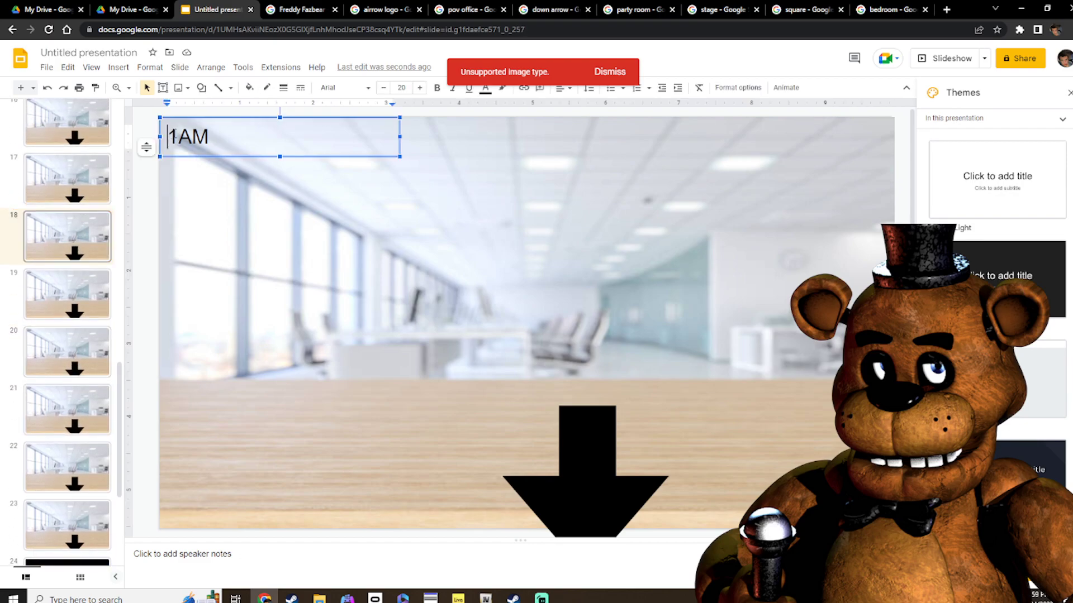
pyautogui.press('BackSpace')
pyautogui.write('2')
pyautogui.click(56, 279)
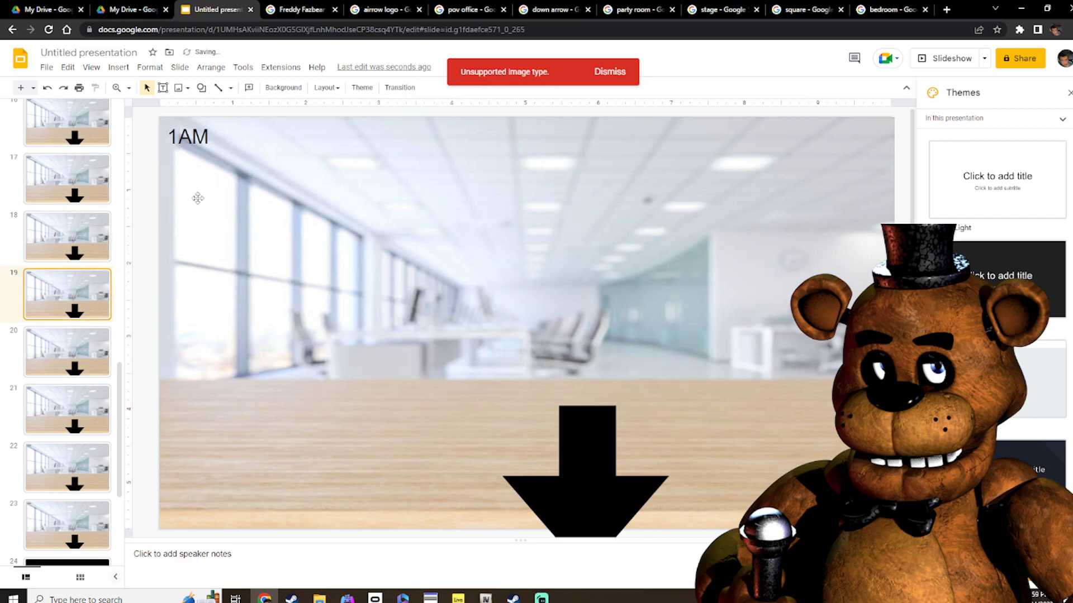
# Change the time labels on office slides 19 and 20 to 2AM
pyautogui.click(178, 137)
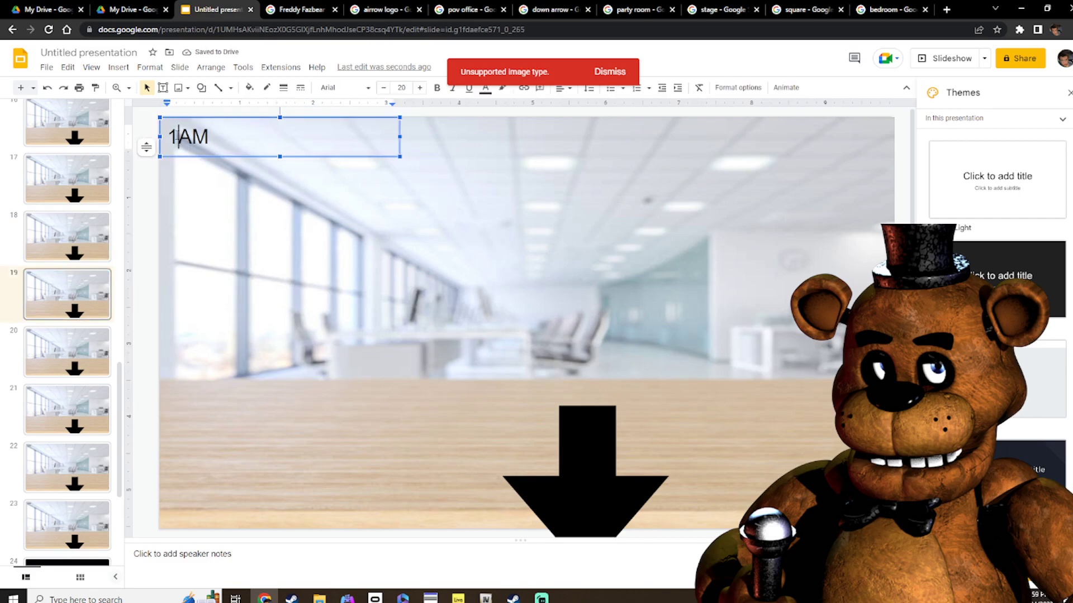
pyautogui.write('2')
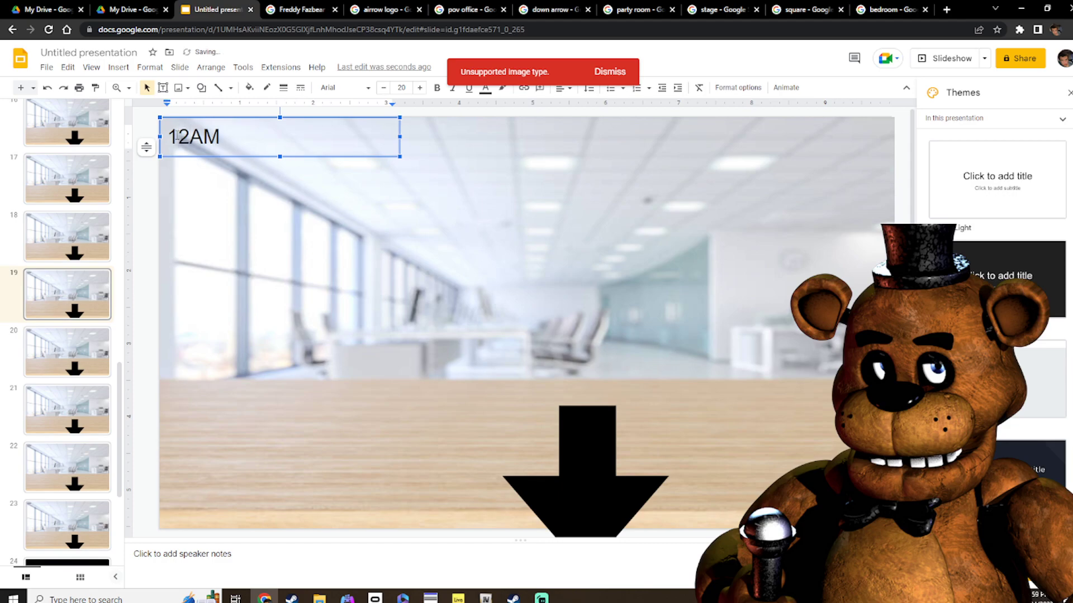
pyautogui.press('BackSpace')
pyautogui.press('BackSpace')
pyautogui.write('2')
pyautogui.click(78, 341)
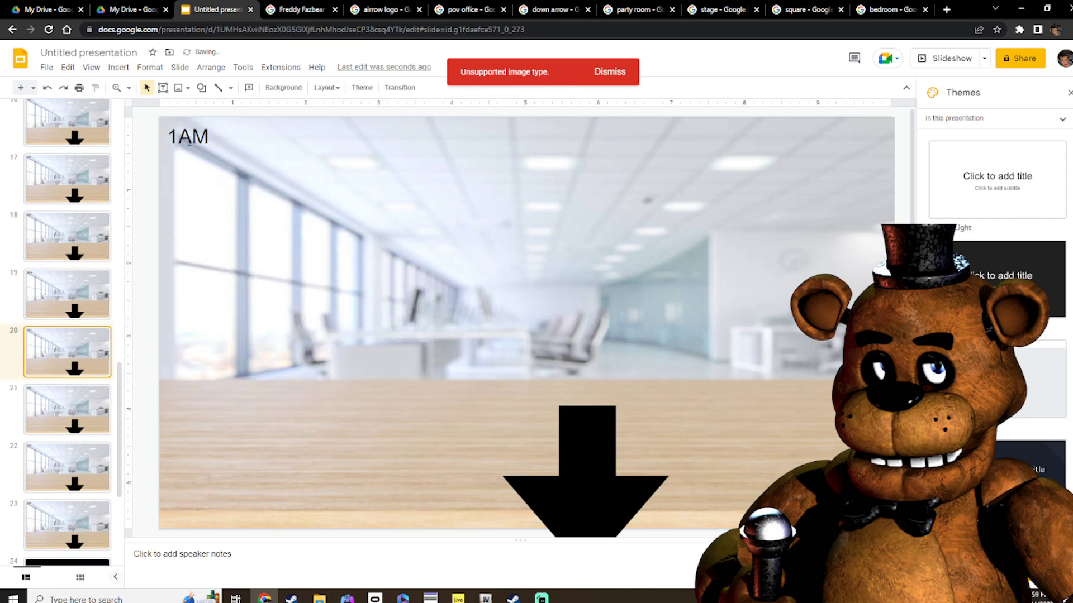
pyautogui.click(179, 137)
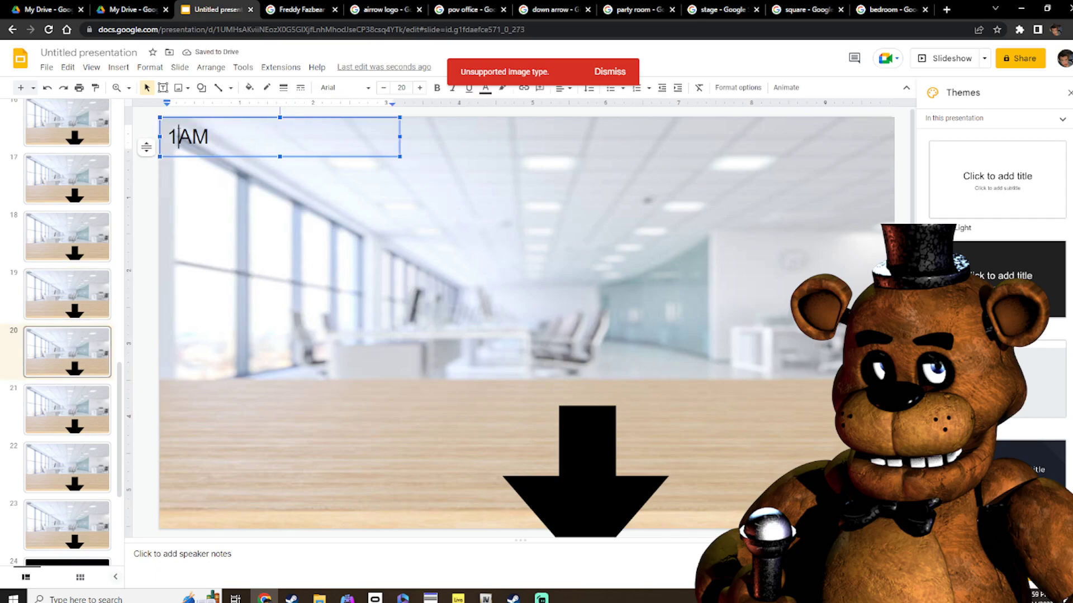
pyautogui.press('BackSpace')
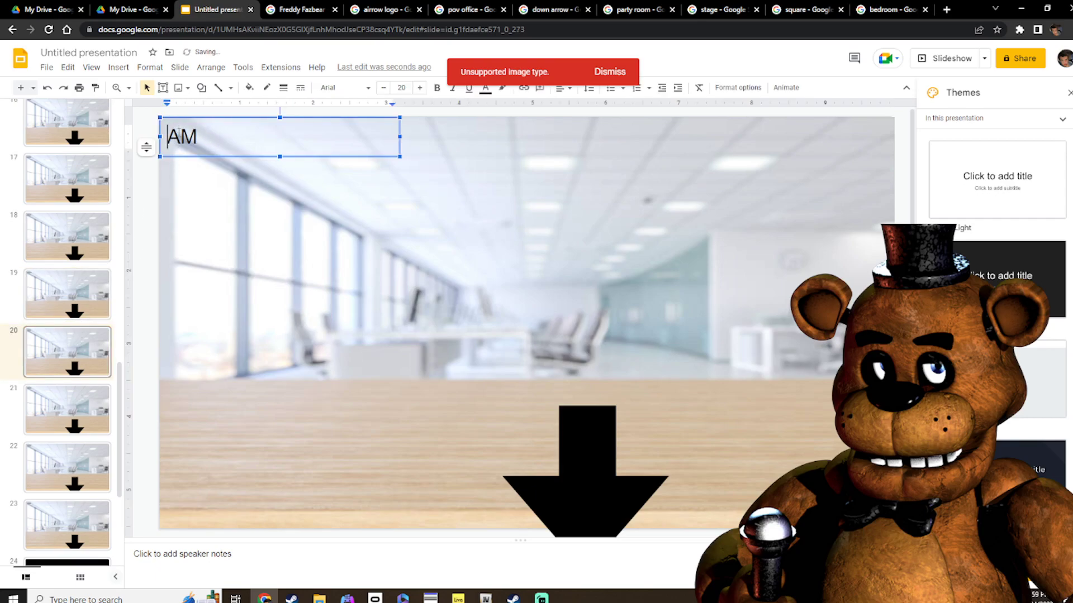
pyautogui.write('2')
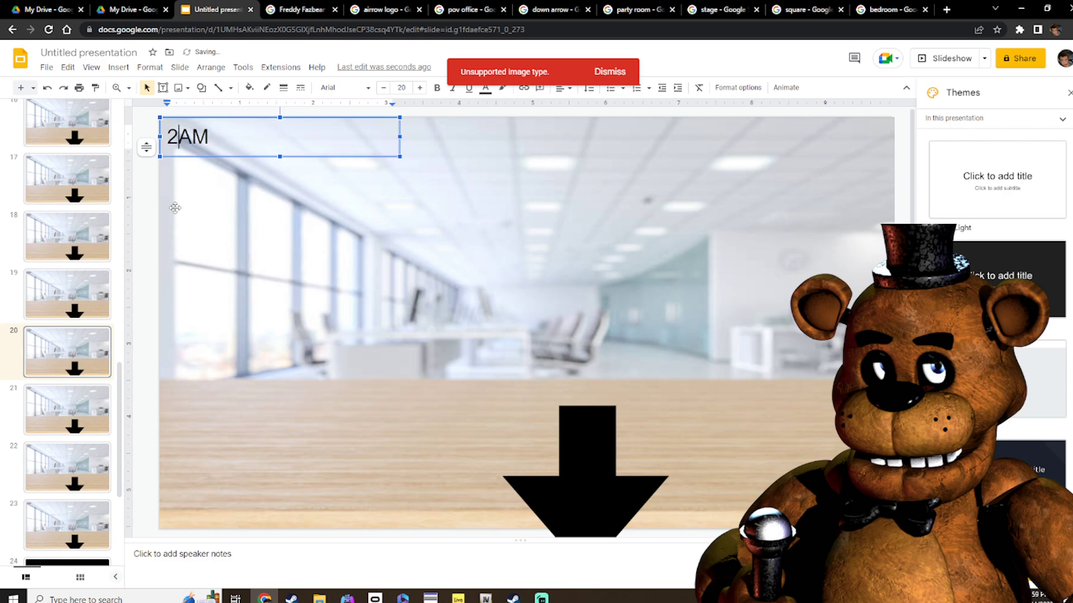
# Change the time labels on office slides 21 and 22 to 2AM
pyautogui.click(68, 400)
pyautogui.click(210, 138)
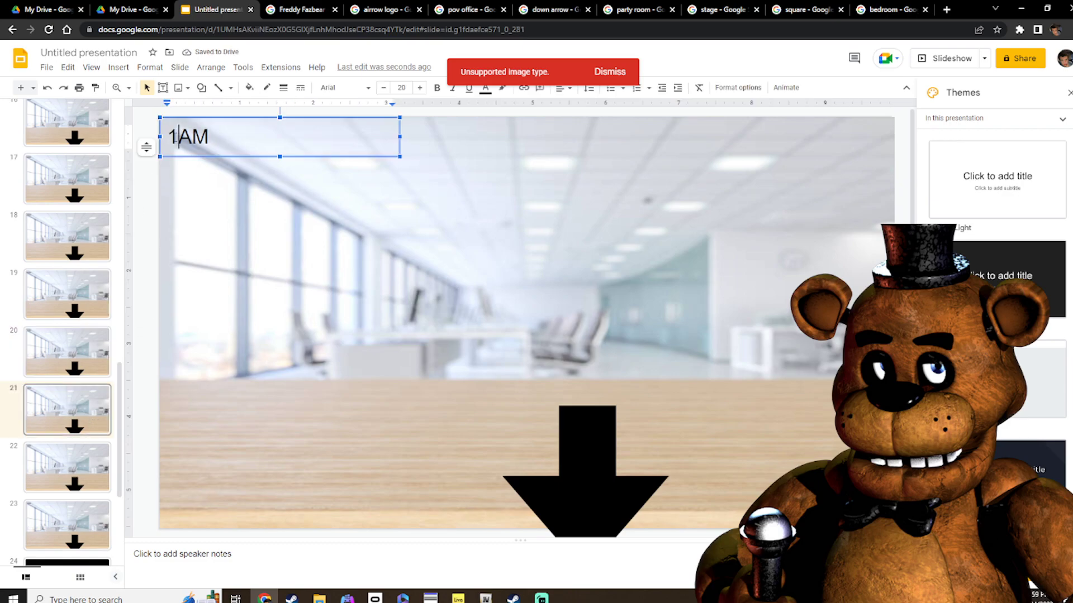
pyautogui.press('BackSpace')
pyautogui.write('2')
pyautogui.click(66, 475)
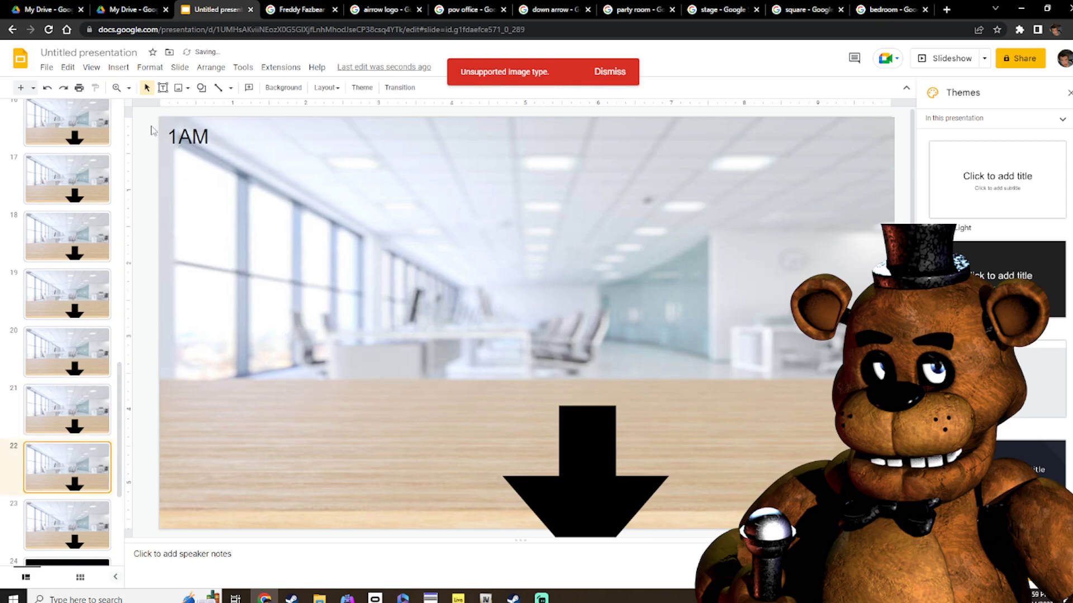
pyautogui.click(179, 135)
pyautogui.press('BackSpace')
pyautogui.write('2')
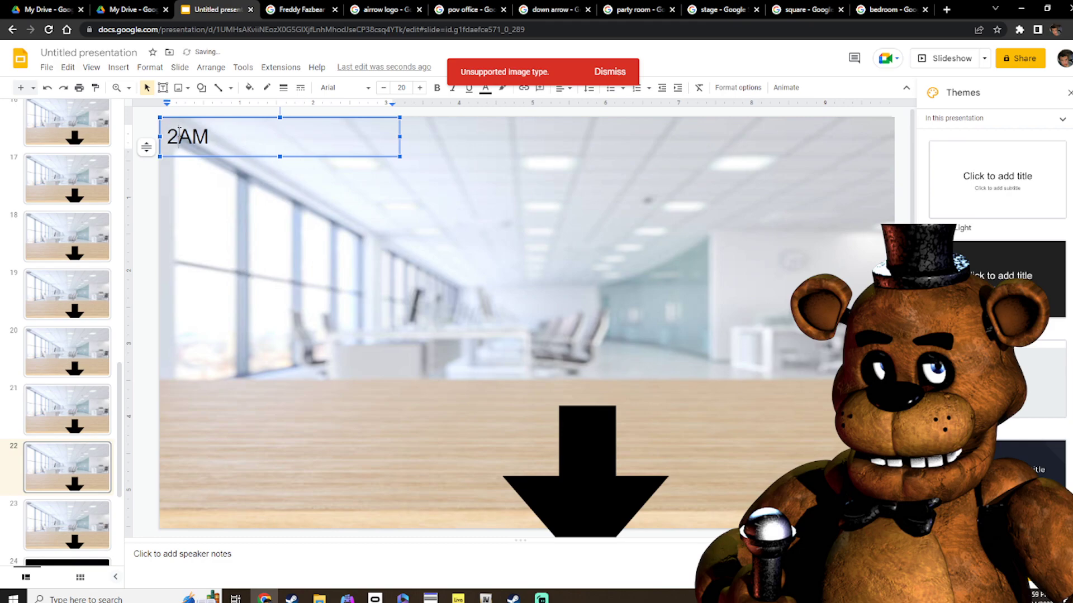
# Change the time label on slide 23, the last office slide before the stage, to 3AM
pyautogui.click(81, 503)
pyautogui.scroll(-1, 89, 475)
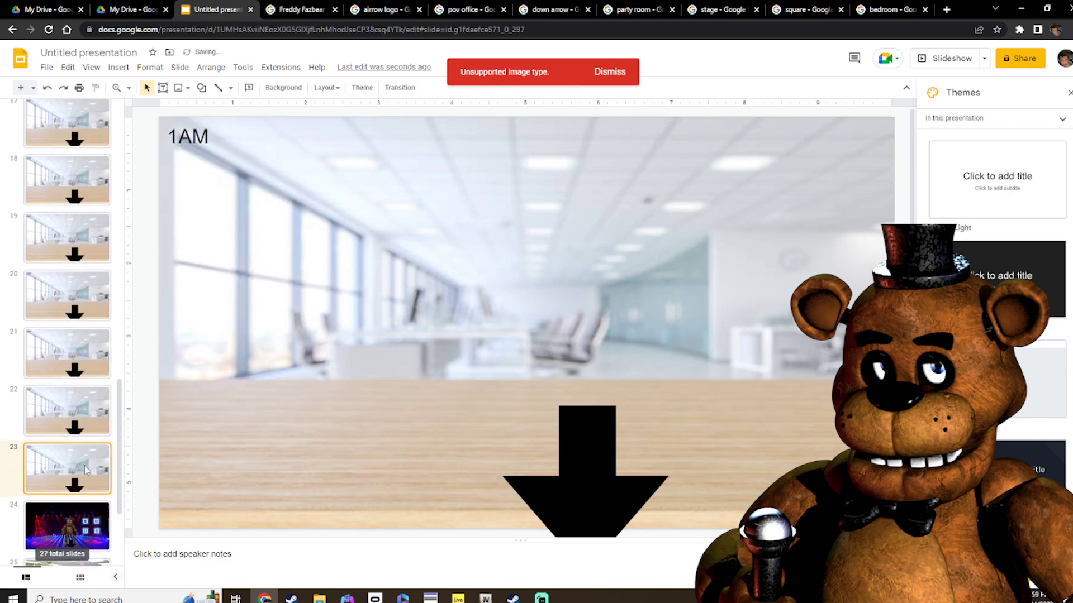
pyautogui.click(180, 135)
pyautogui.press('BackSpace')
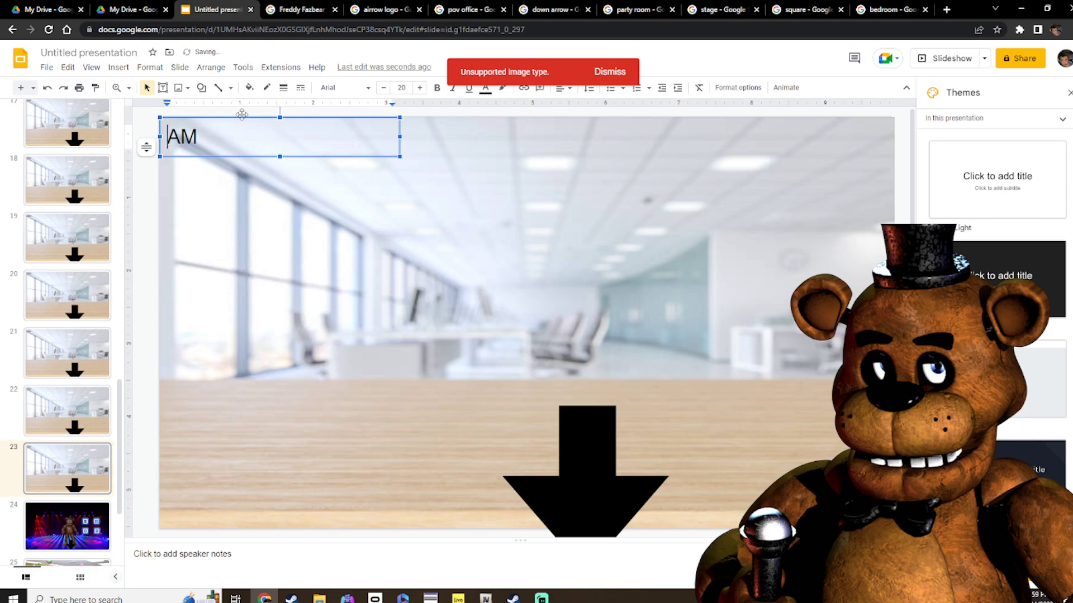
pyautogui.write('3')
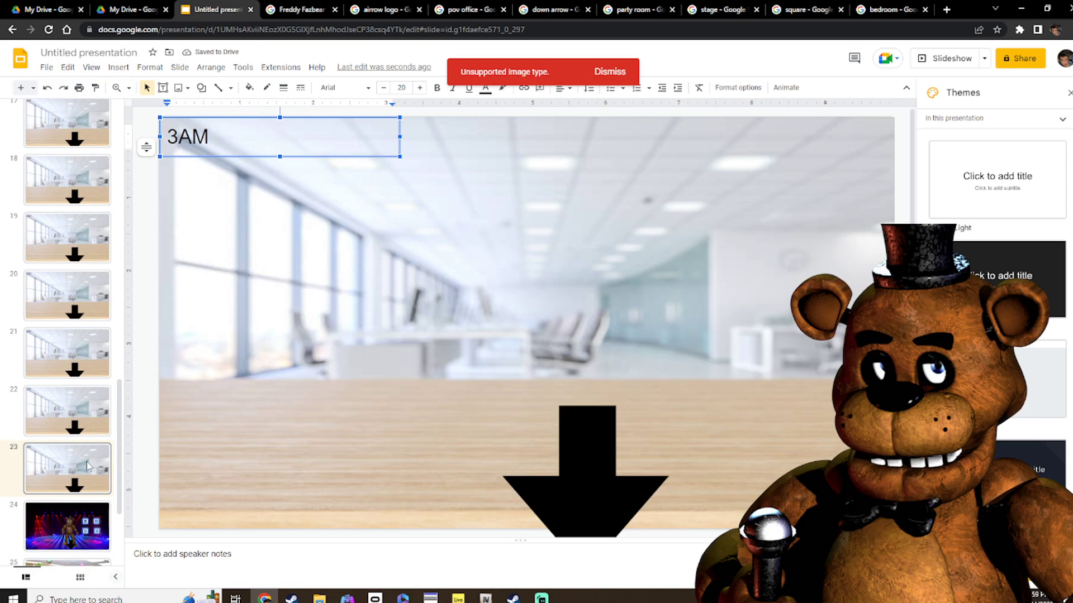
# Copy the 3AM office slide, slide 23, and add five copies directly after it
pyautogui.rightClick(67, 457)
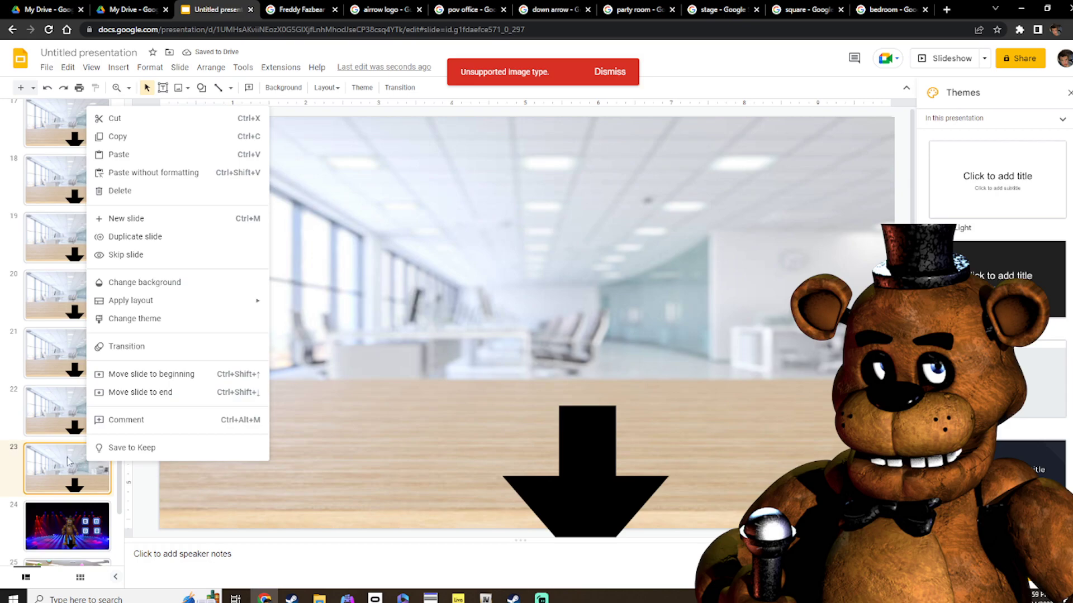
pyautogui.click(137, 138)
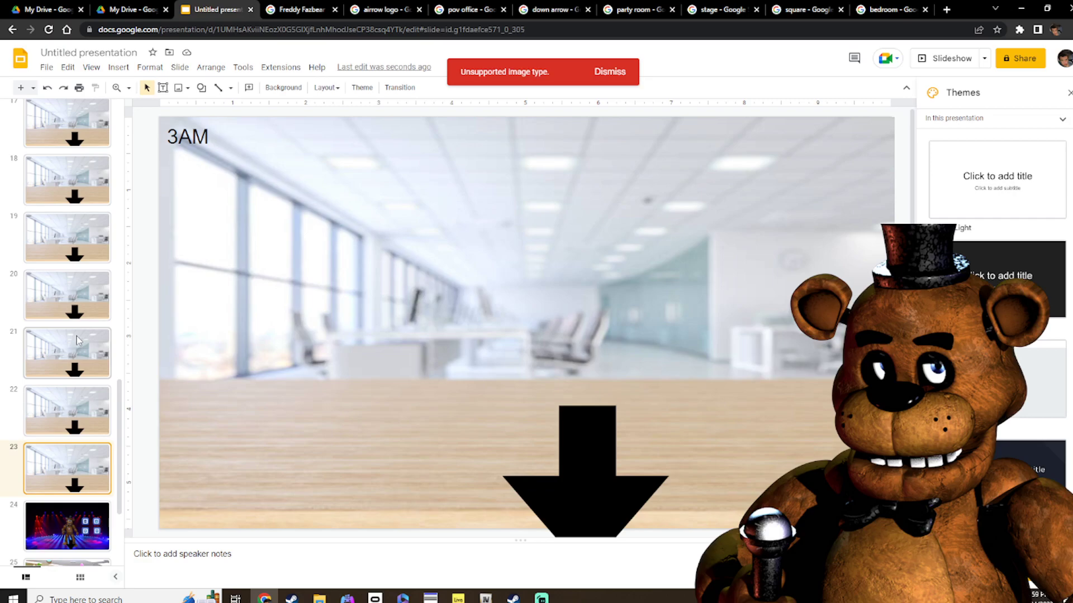
pyautogui.hotkey('ctrl', 'd')
pyautogui.hotkey('ctrl', 'd')
pyautogui.hotkey('ctrl', 'd')
pyautogui.hotkey('ctrl', 'd')
pyautogui.hotkey('ctrl', 'd')
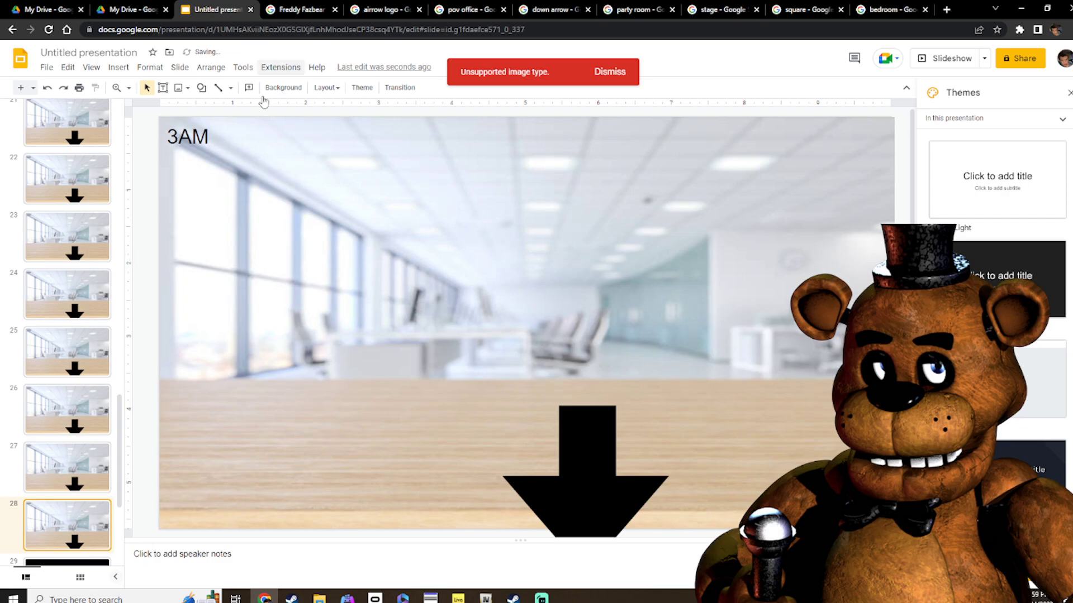
# Change the time label on office slide 28 to 4AM
pyautogui.click(179, 136)
pyautogui.press('BackSpace')
pyautogui.write('4')
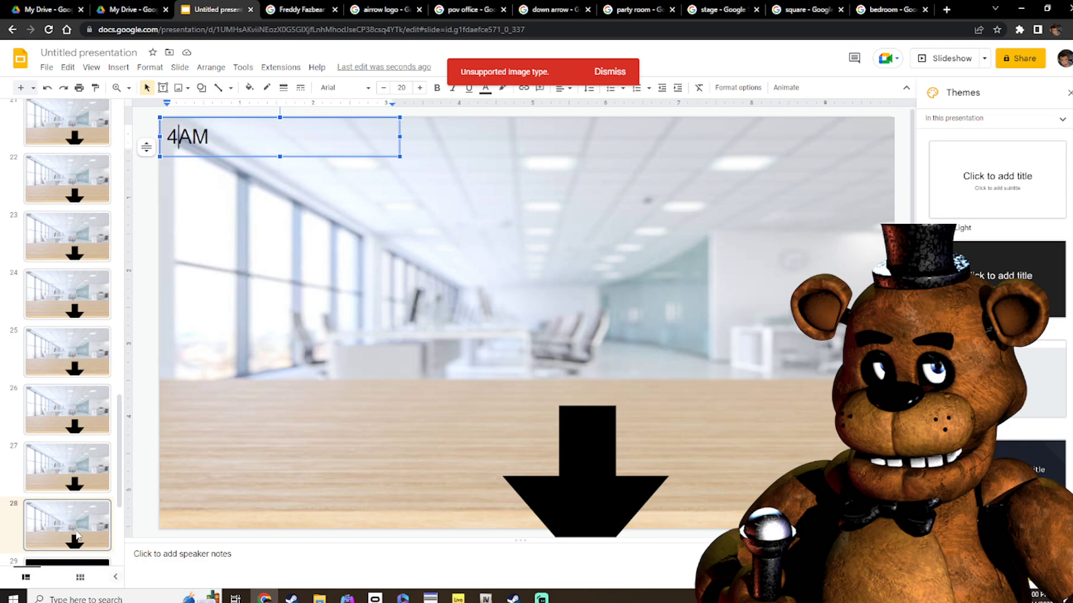
pyautogui.click(77, 535)
pyautogui.hotkey('ctrl', 'v')
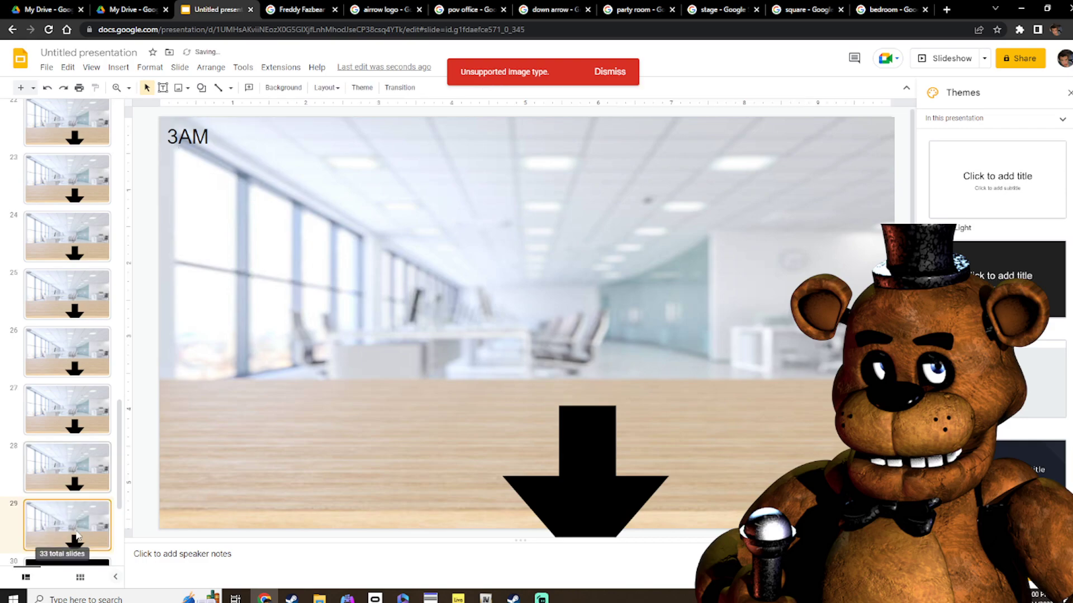
pyautogui.click(55, 475)
pyautogui.click(55, 528)
pyautogui.rightClick(52, 531)
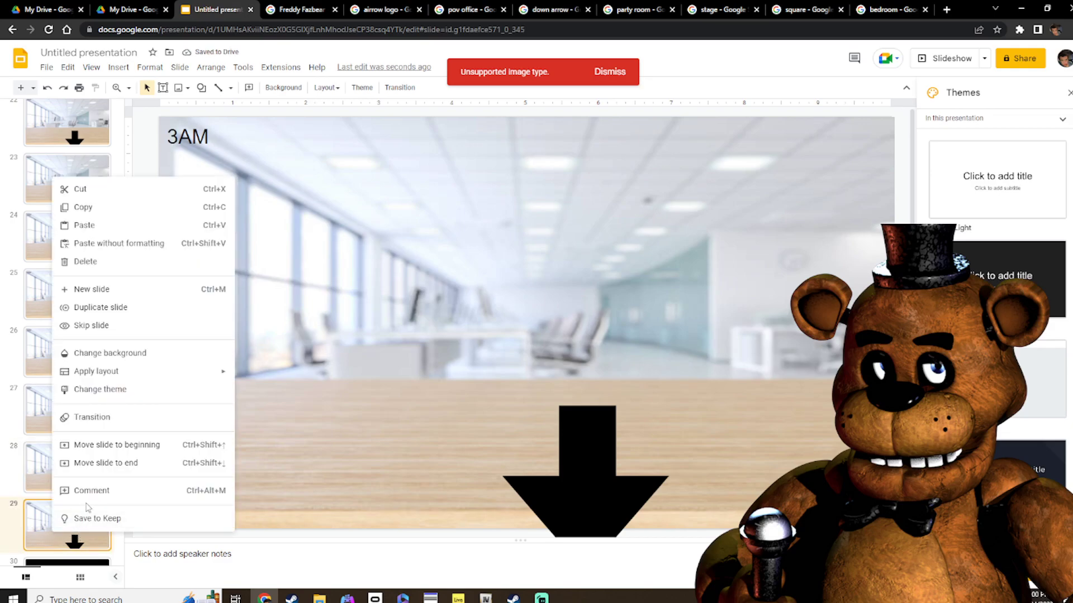
pyautogui.click(38, 541)
pyautogui.press('Delete')
# Copy the 4AM office slide, slide 28, and paste six copies directly after it
pyautogui.click(55, 474)
pyautogui.rightClick(55, 476)
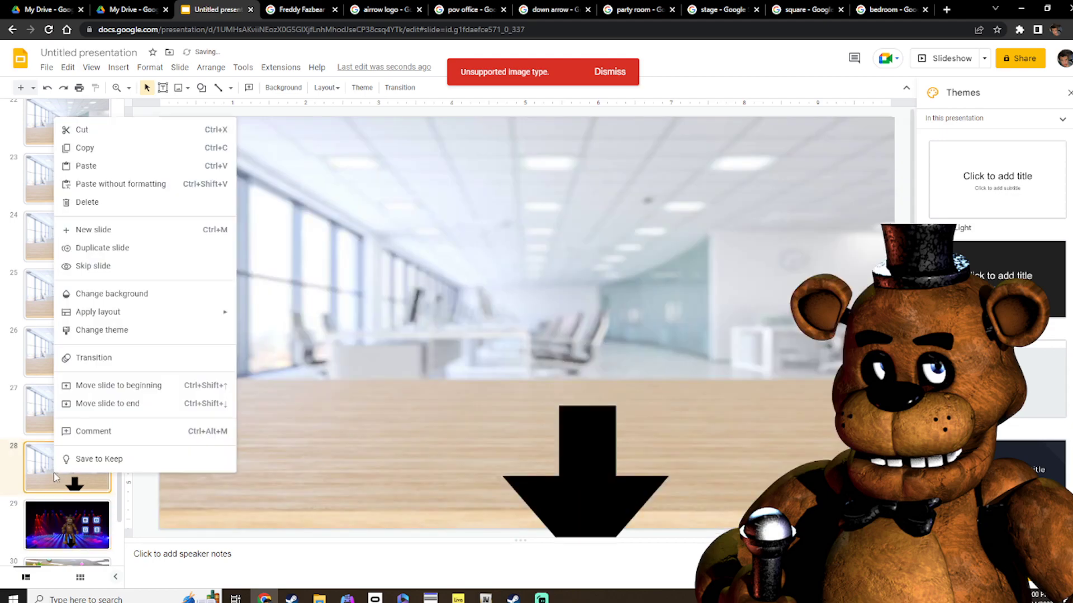
pyautogui.click(74, 156)
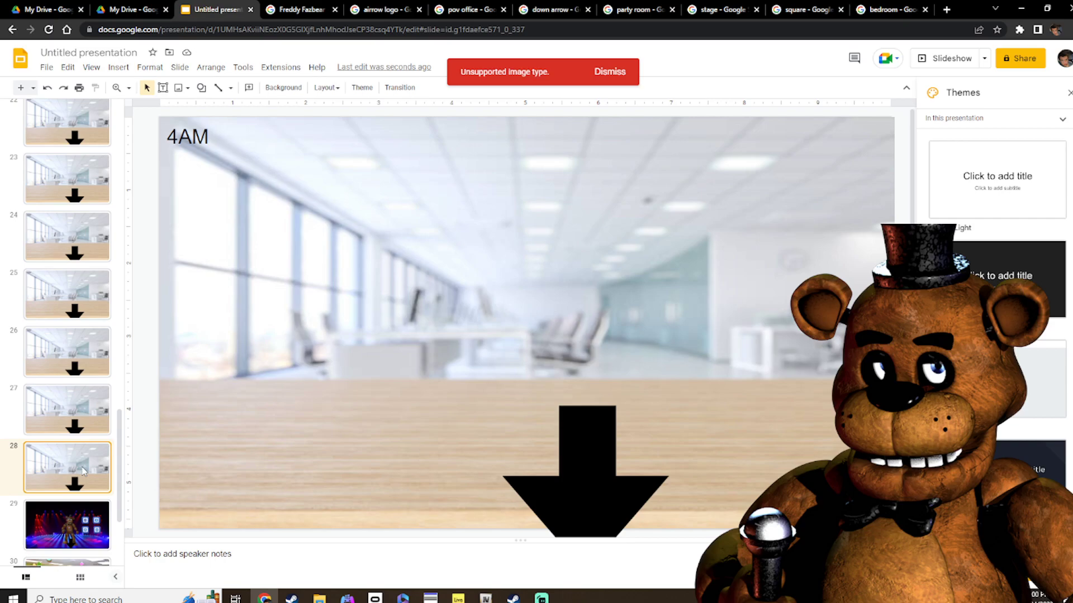
pyautogui.hotkey('ctrl', 'v')
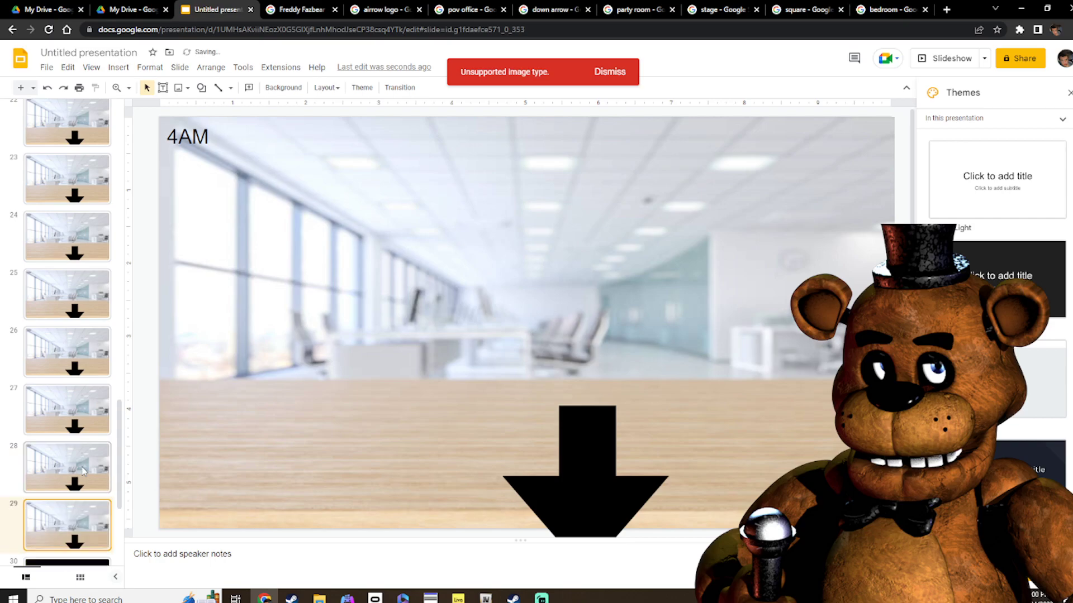
pyautogui.hotkey('ctrl', 'v')
pyautogui.hotkey('ctrl', 'v')
pyautogui.hotkey('ctrl', 'v')
pyautogui.hotkey('ctrl', 'v')
pyautogui.hotkey('ctrl', 'v')
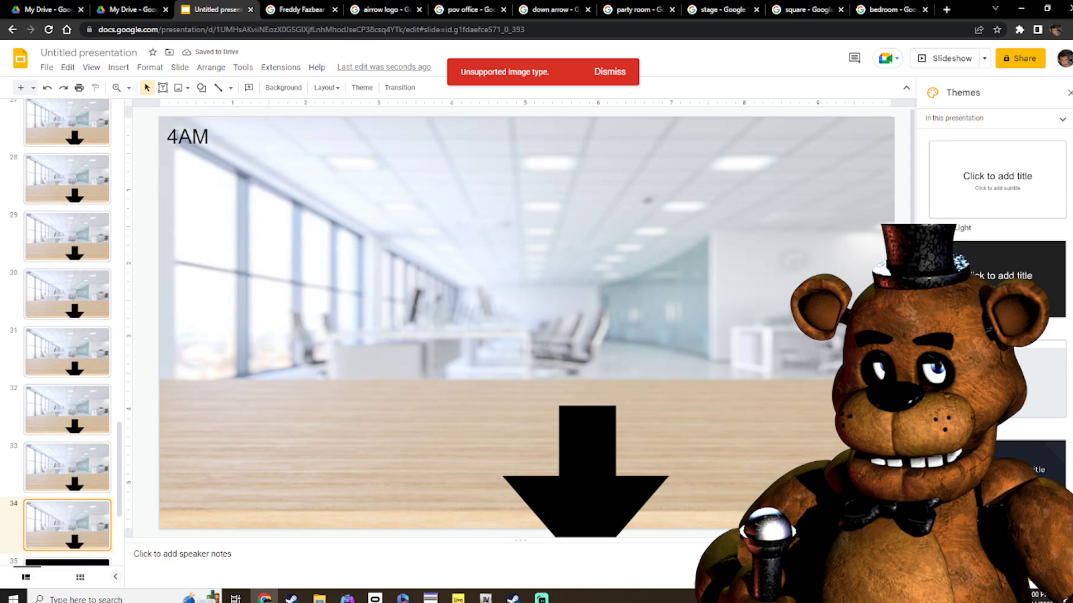
# Change the time label on office slide 34 to 5AM
pyautogui.click(391, 119)
pyautogui.press('BackSpace')
pyautogui.write('5')
# Paste six more copies of the 4AM office slide directly after the 5AM slide, slide 34
pyautogui.scroll(-2, 57, 410)
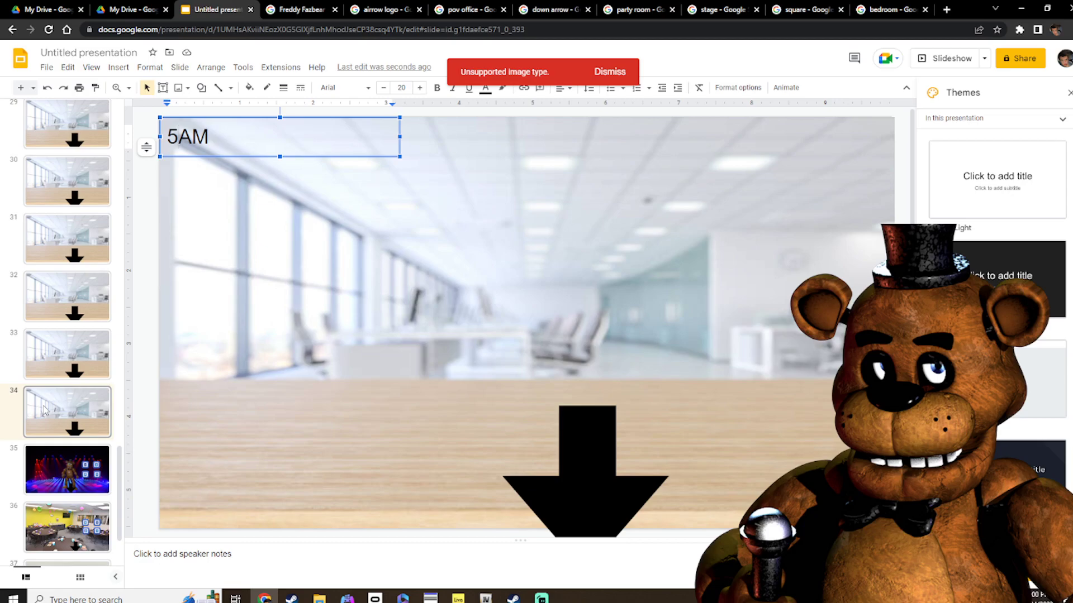
pyautogui.hotkey('ctrl', 'v')
pyautogui.hotkey('ctrl', 'v')
pyautogui.hotkey('ctrl', 'v')
pyautogui.hotkey('ctrl', 'v')
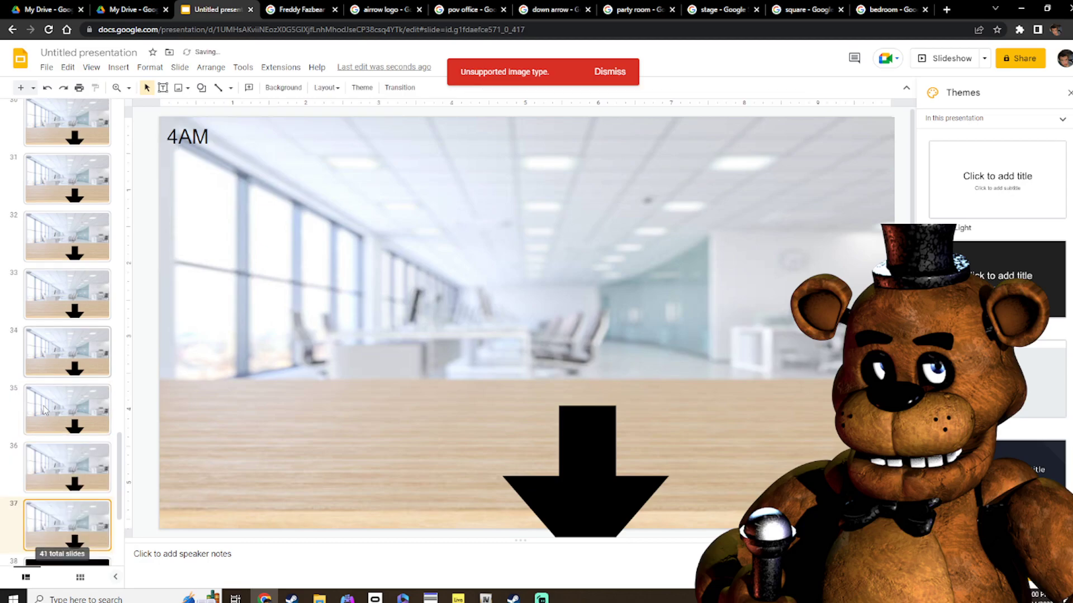
pyautogui.hotkey('ctrl', 'v')
pyautogui.hotkey('ctrl', 'v')
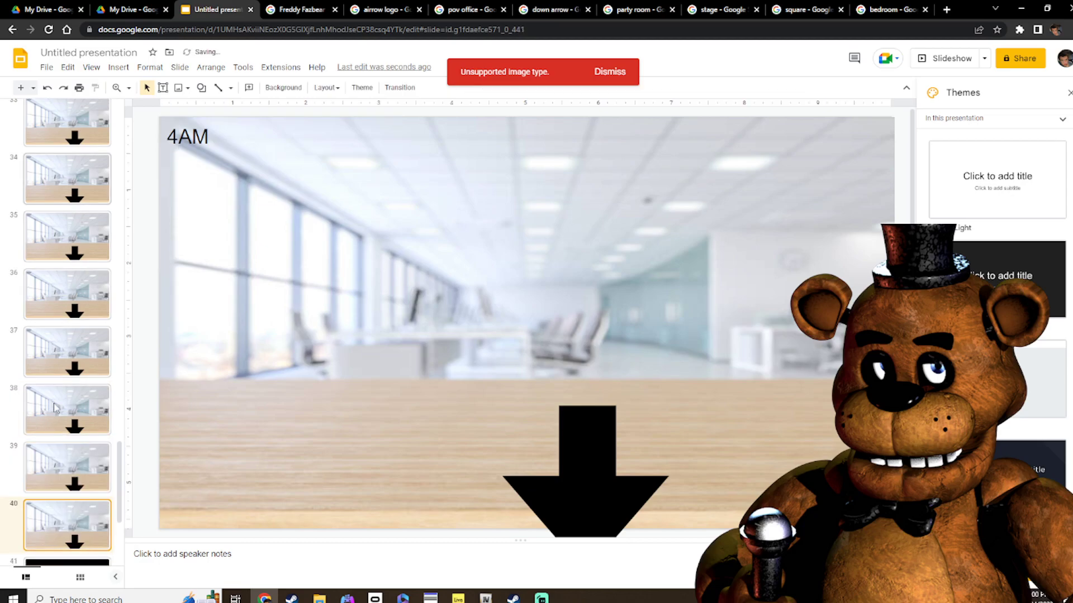
# Change the time label on slide 40, the last office slide before the stage, to 6AM
pyautogui.click(178, 133)
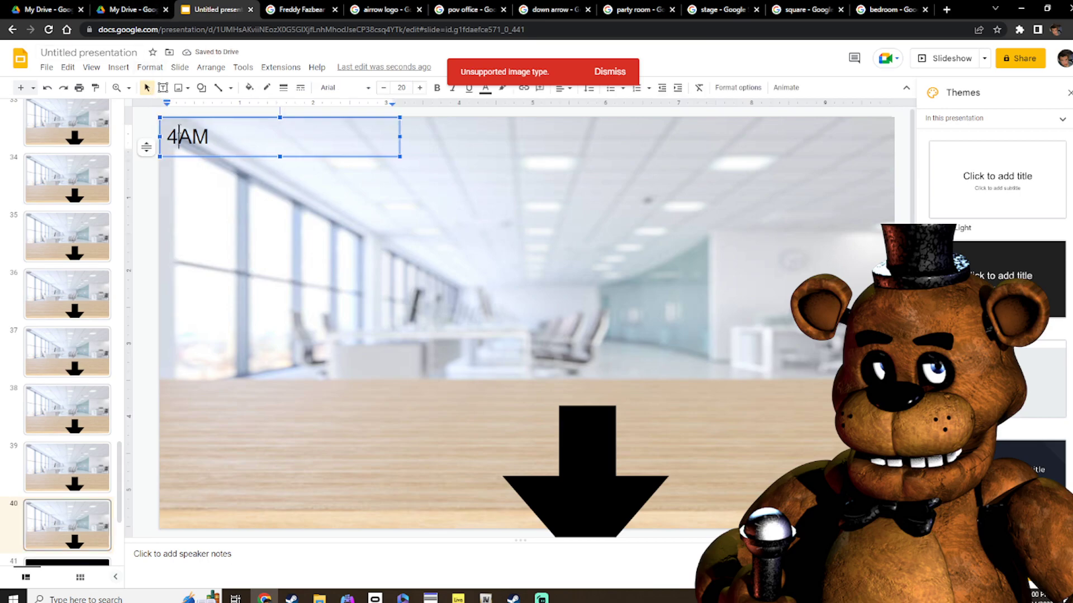
pyautogui.press('BackSpace')
pyautogui.write('6')
pyautogui.click(146, 246)
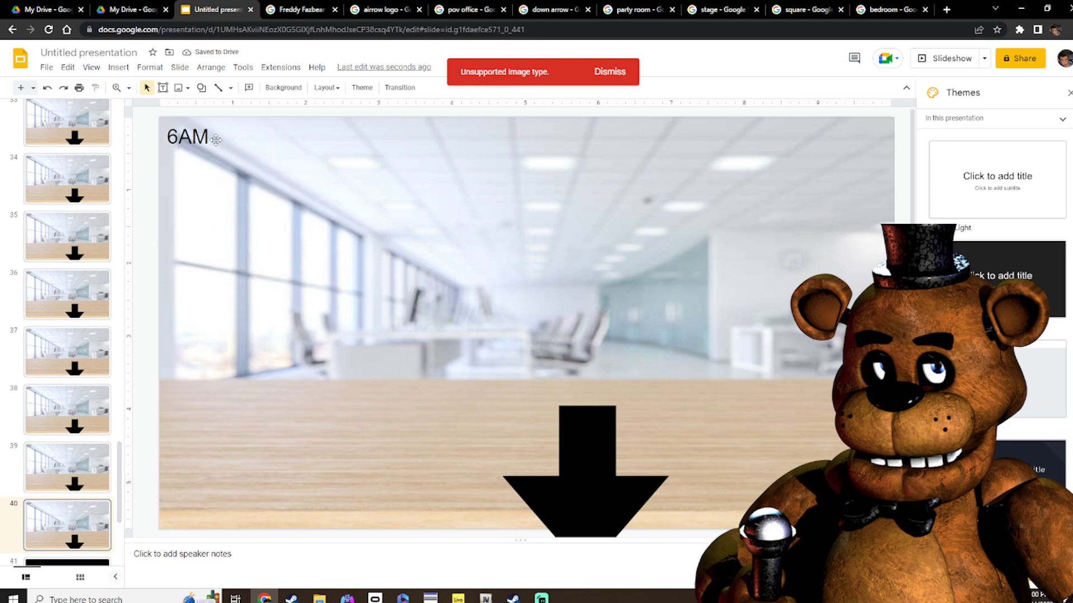
pyautogui.click(193, 137)
pyautogui.click(178, 137)
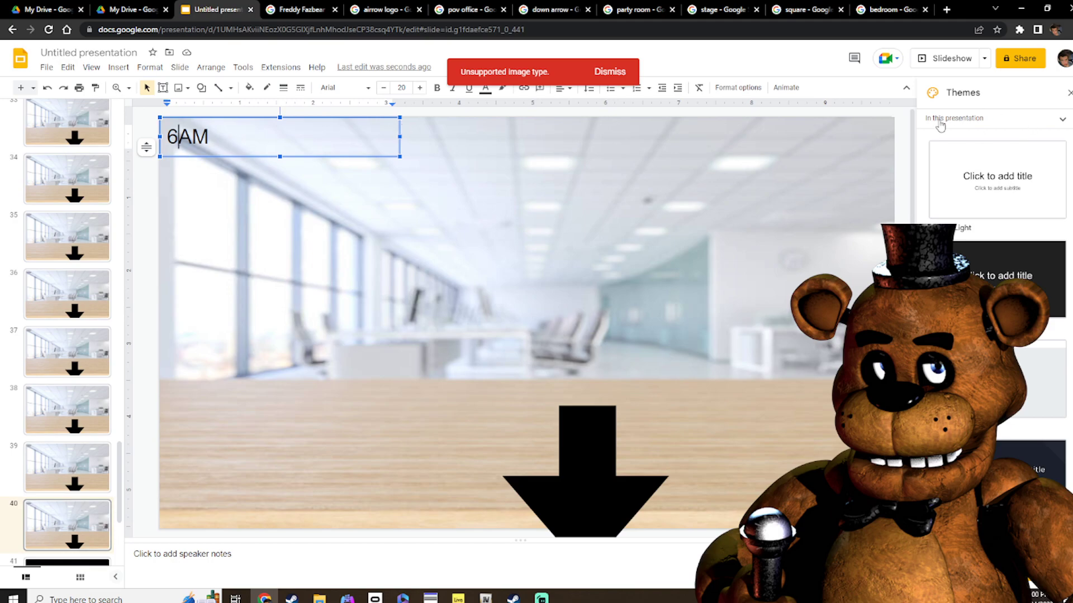
pyautogui.click(903, 158)
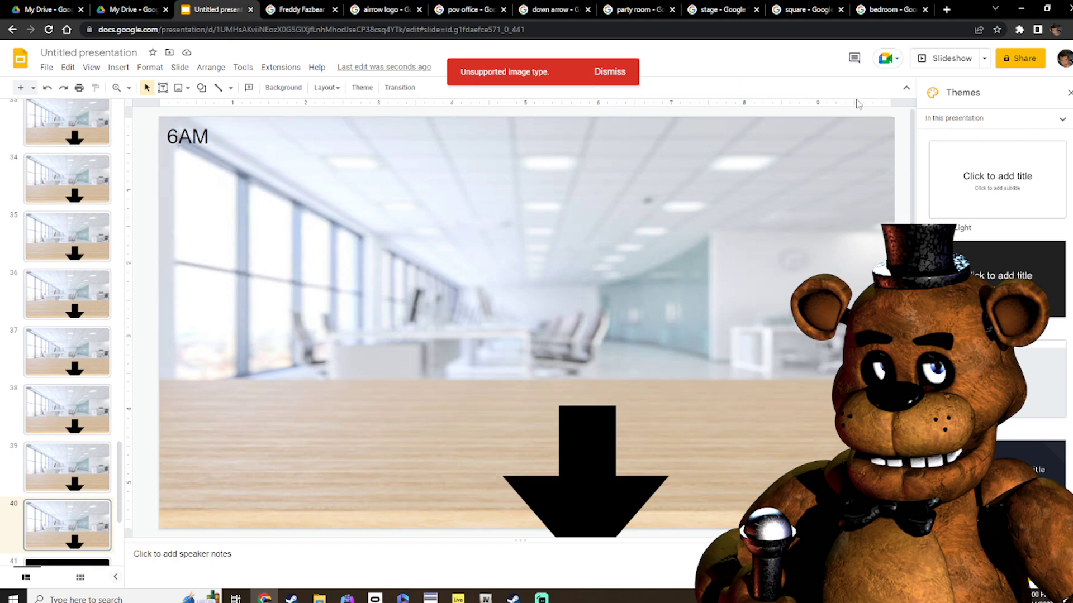
# Search Google Images for "6am" in a new browser tab
pyautogui.click(947, 9)
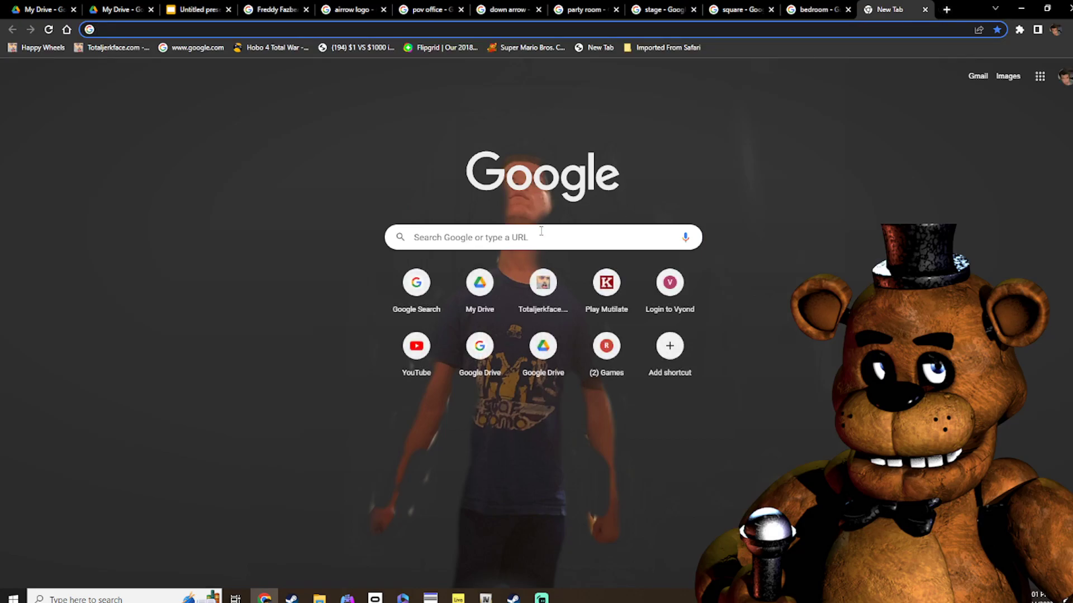
pyautogui.click(541, 231)
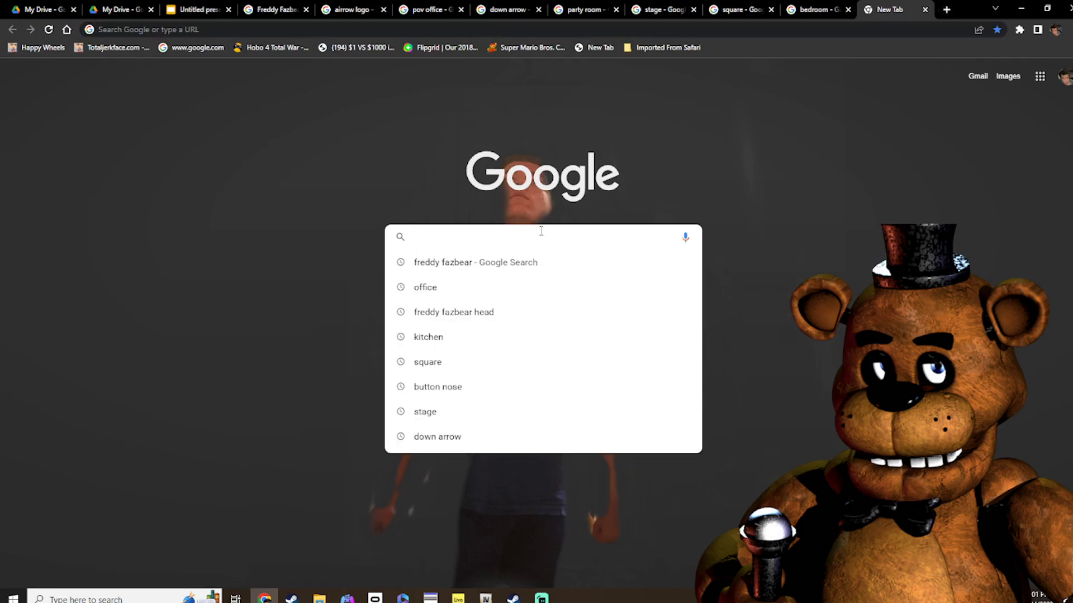
pyautogui.write('6am')
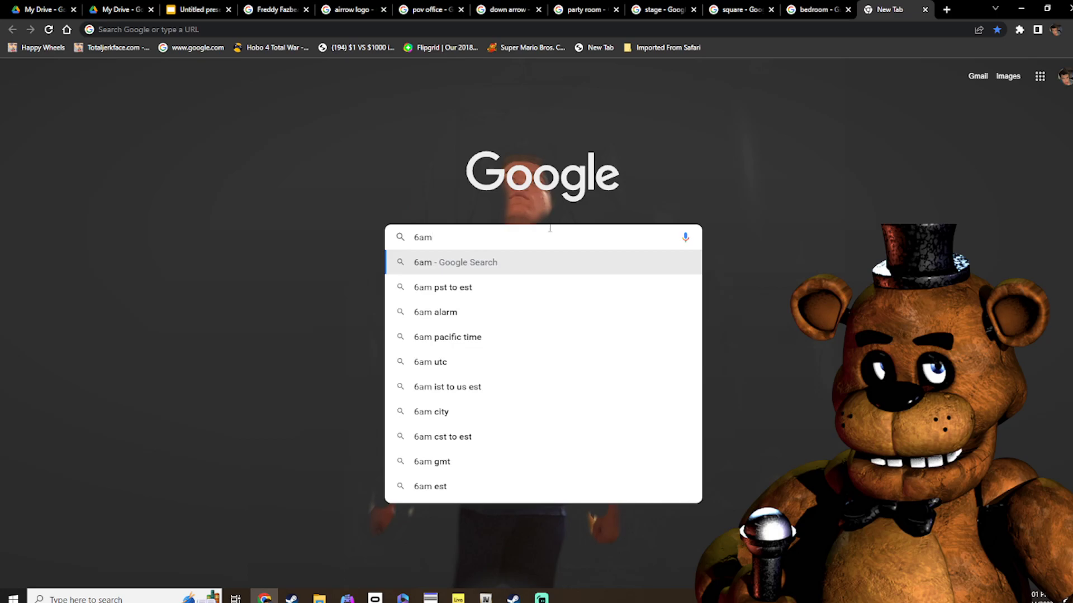
pyautogui.write('\\')
pyautogui.press('Return')
pyautogui.press('BackSpace')
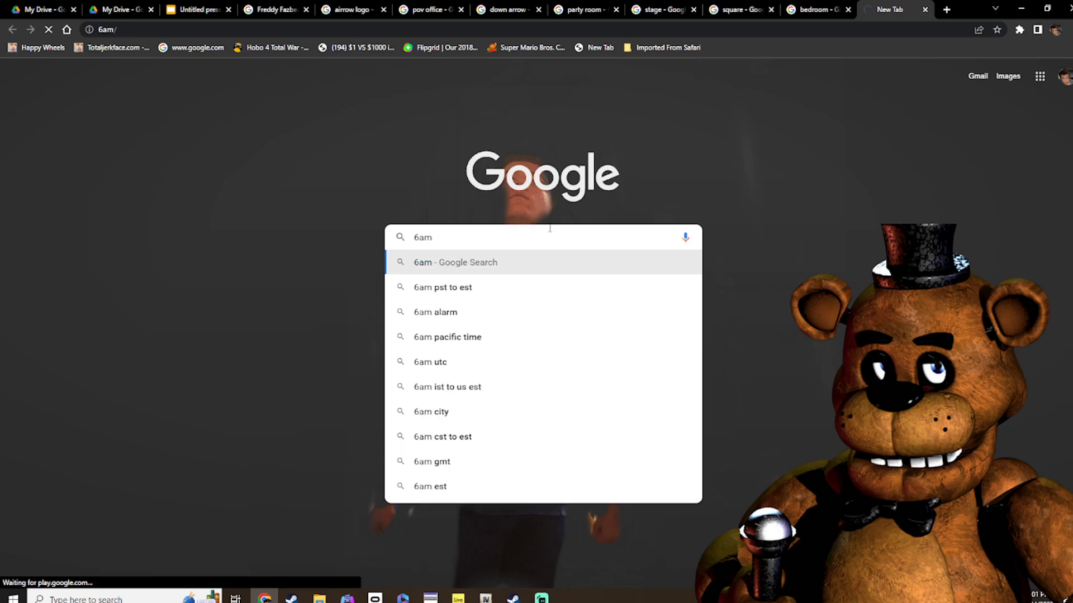
pyautogui.press('Return')
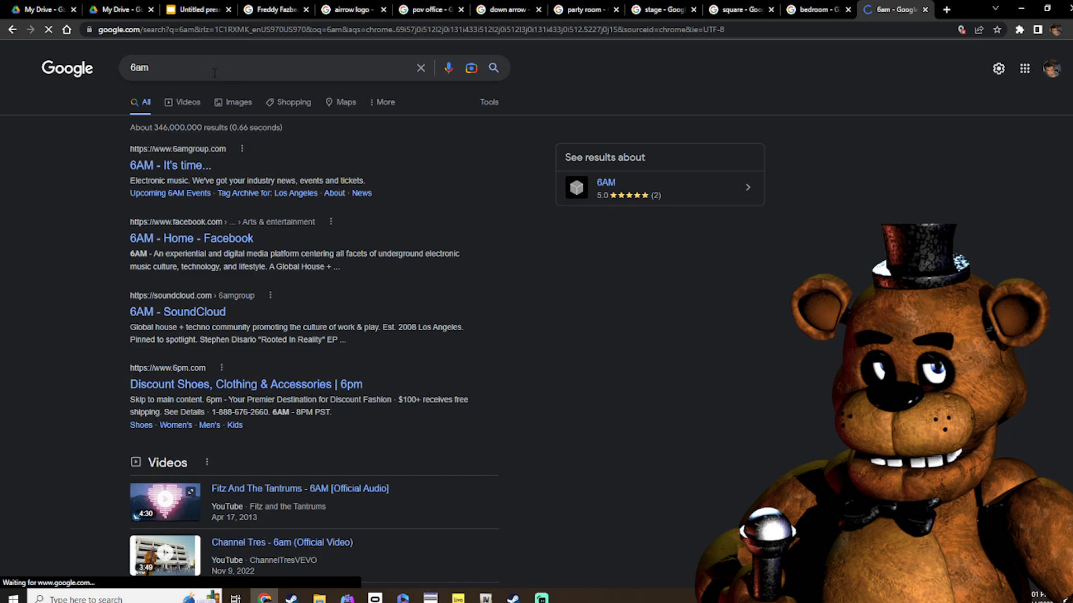
pyautogui.click(240, 103)
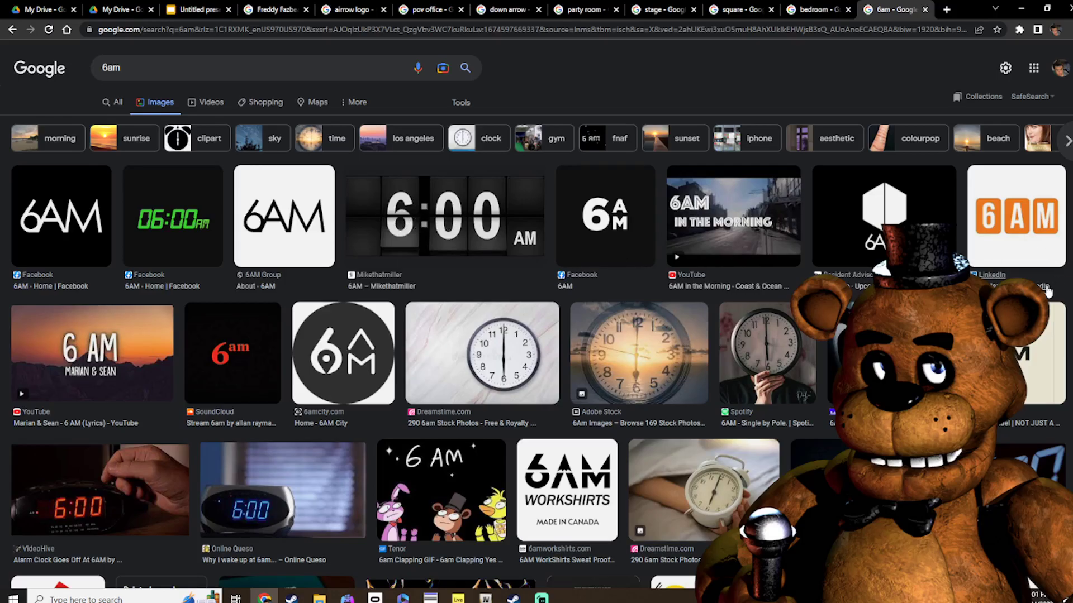
# Find the thin white-on-black 6AM logo from SoundCloud in the image results and place it on slide 40 of the presentation
pyautogui.scroll(-8, 1048, 291)
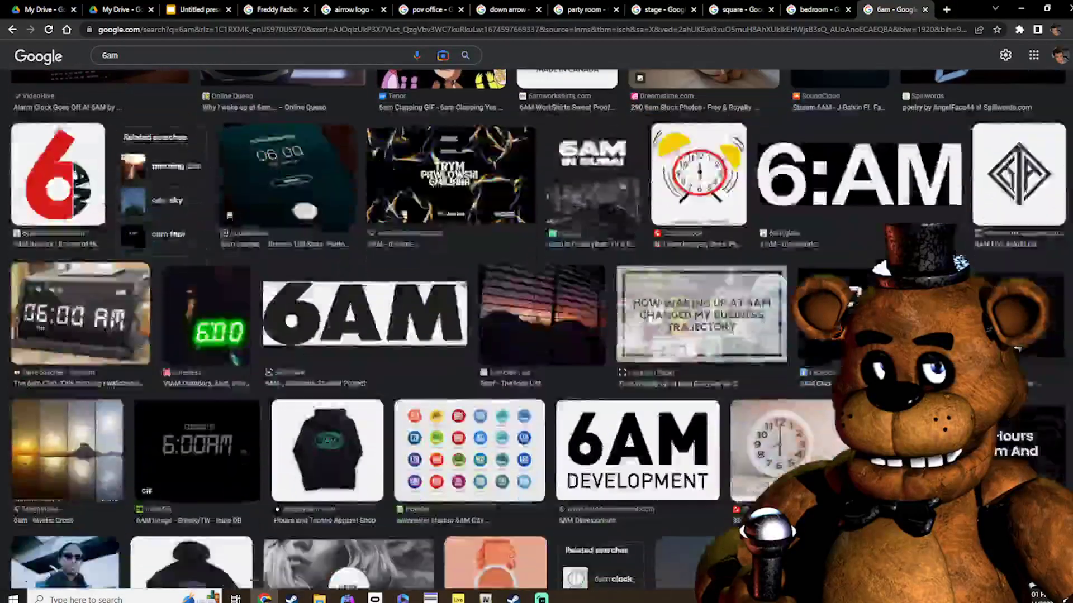
pyautogui.click(855, 221)
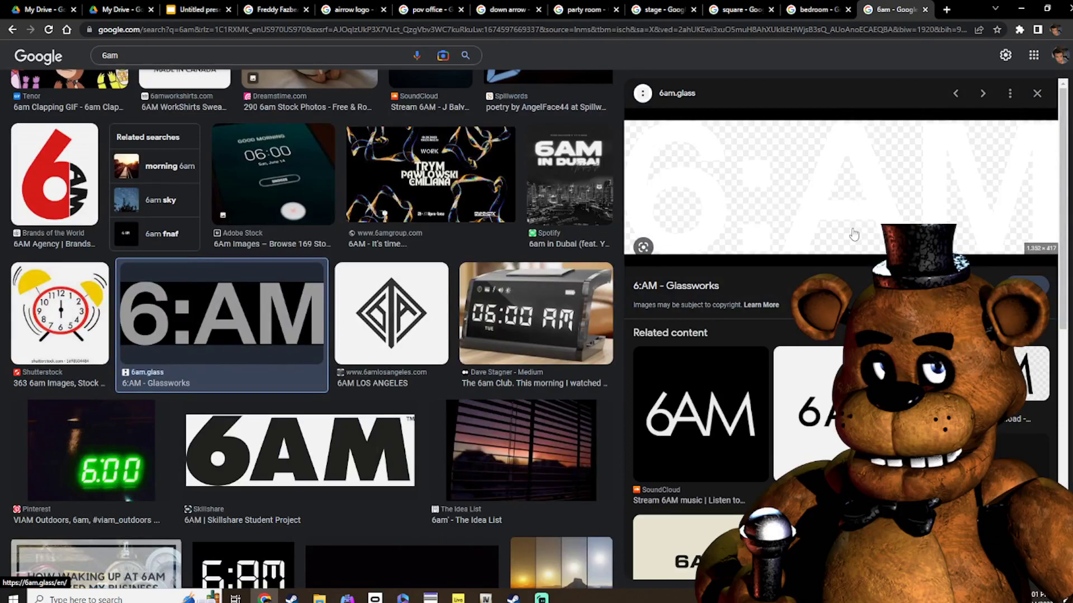
pyautogui.click(729, 404)
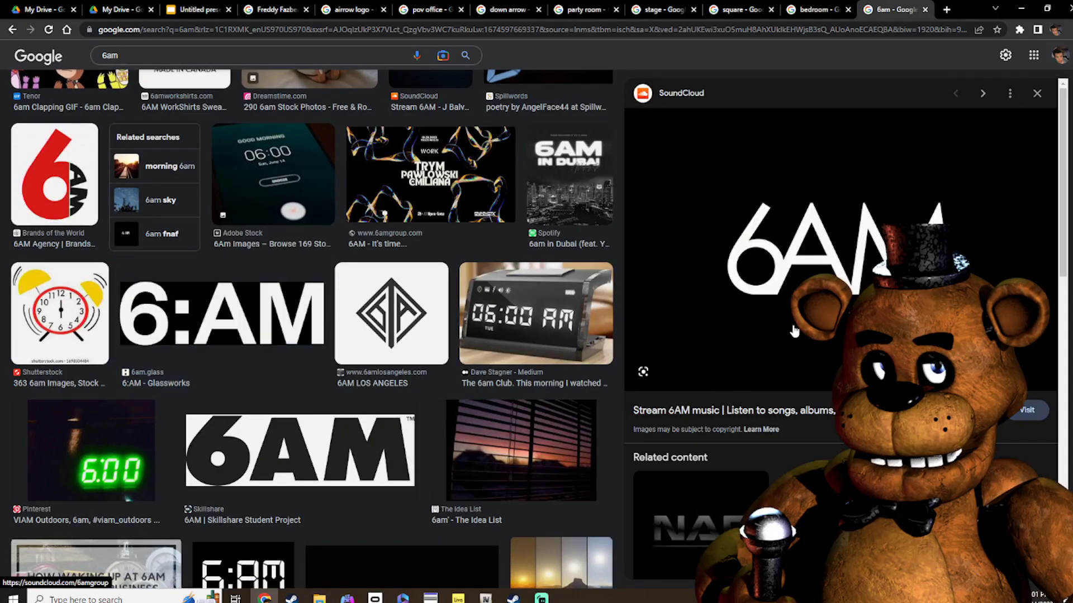
pyautogui.scroll(-4, 794, 331)
pyautogui.scroll(-5, 793, 331)
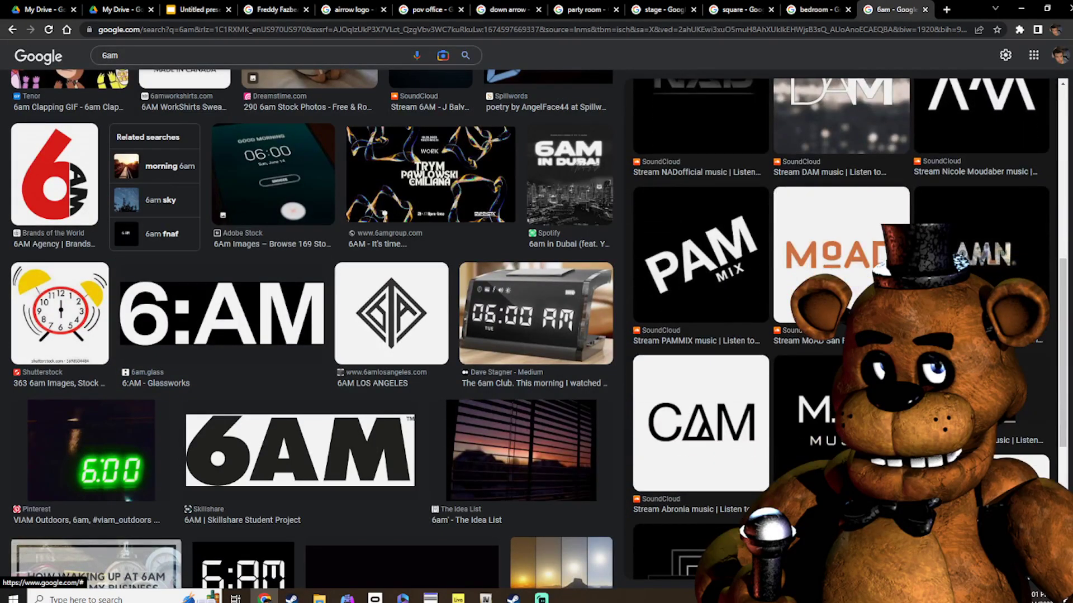
pyautogui.scroll(-3, 794, 331)
pyautogui.scroll(10, 793, 331)
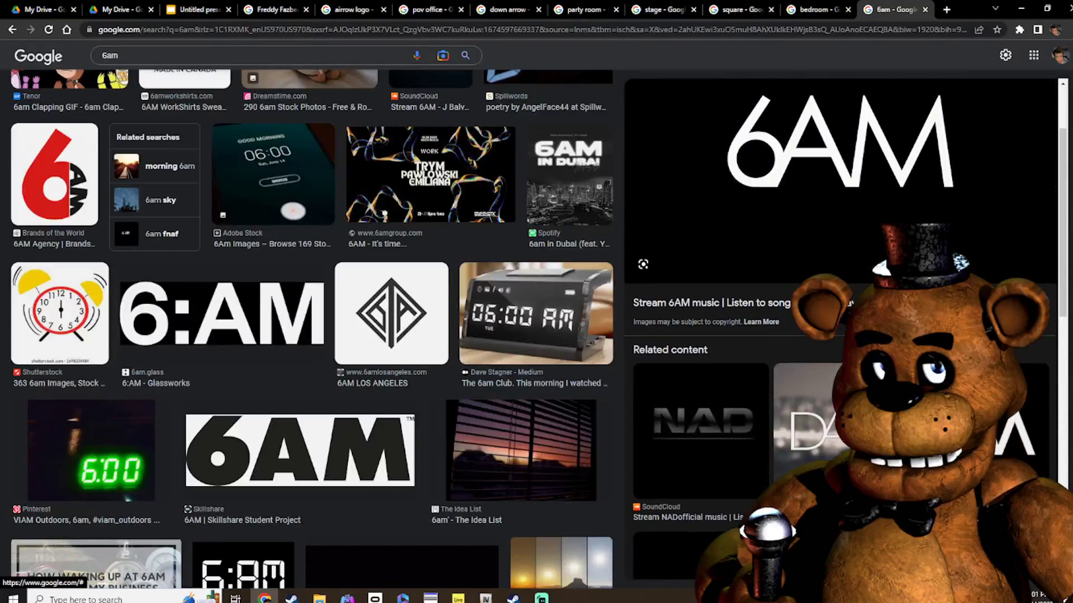
pyautogui.moveTo(811, 252); pyautogui.dragTo(334, 344)
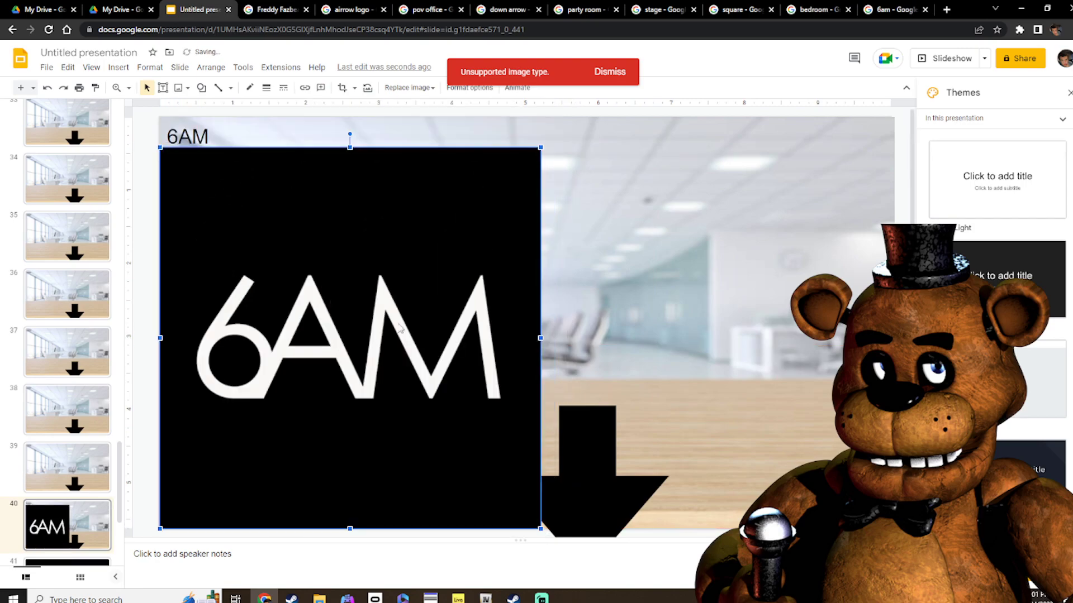
# Stretch the 6AM image upward, sideways and slightly downward across the office background on slide 40
pyautogui.moveTo(350, 147); pyautogui.dragTo(342, 116)
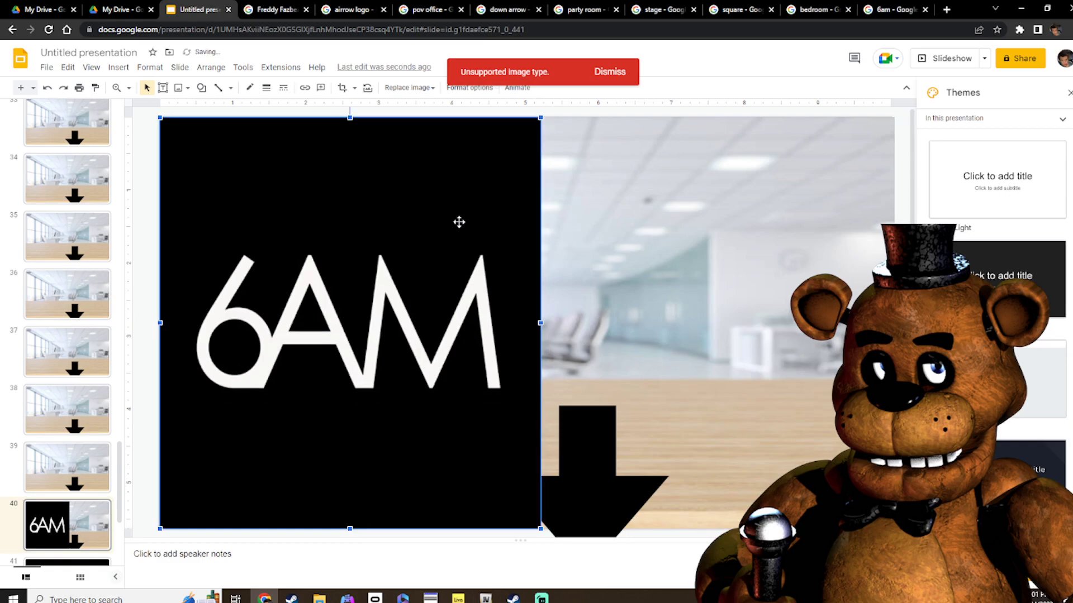
pyautogui.moveTo(542, 324); pyautogui.dragTo(896, 325)
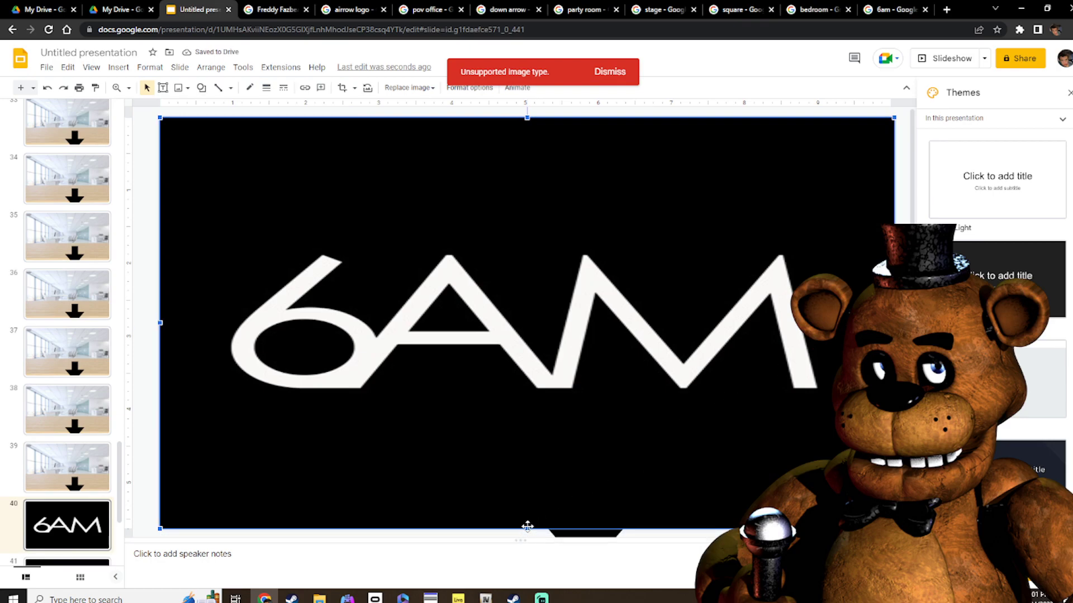
pyautogui.moveTo(527, 526); pyautogui.dragTo(526, 531)
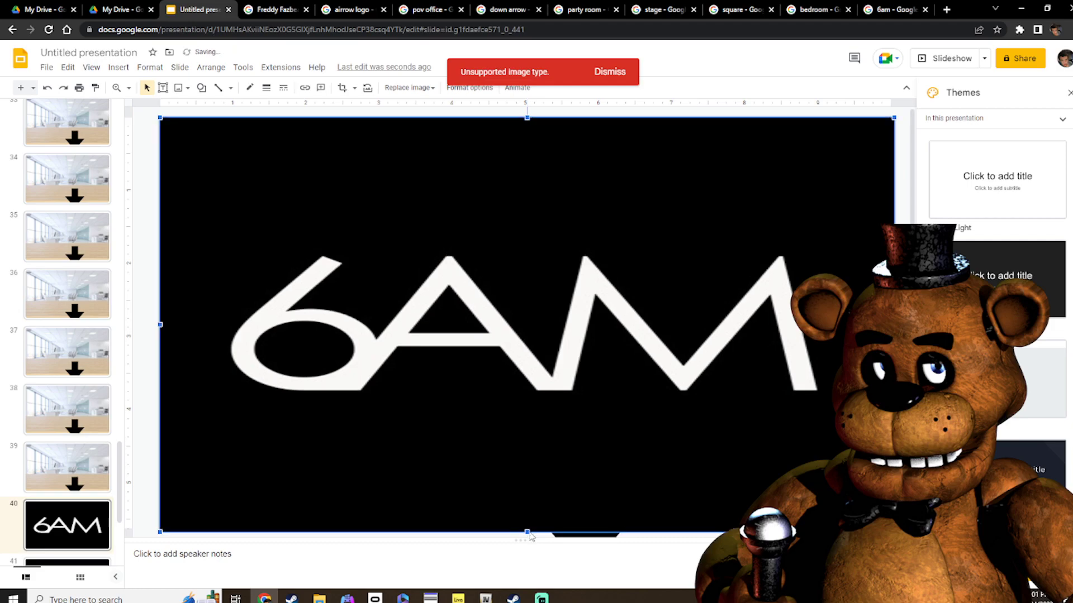
# Add a Fade in (On click) animation to the 6AM image on slide 40 and preview it
pyautogui.rightClick(545, 371)
pyautogui.click(620, 428)
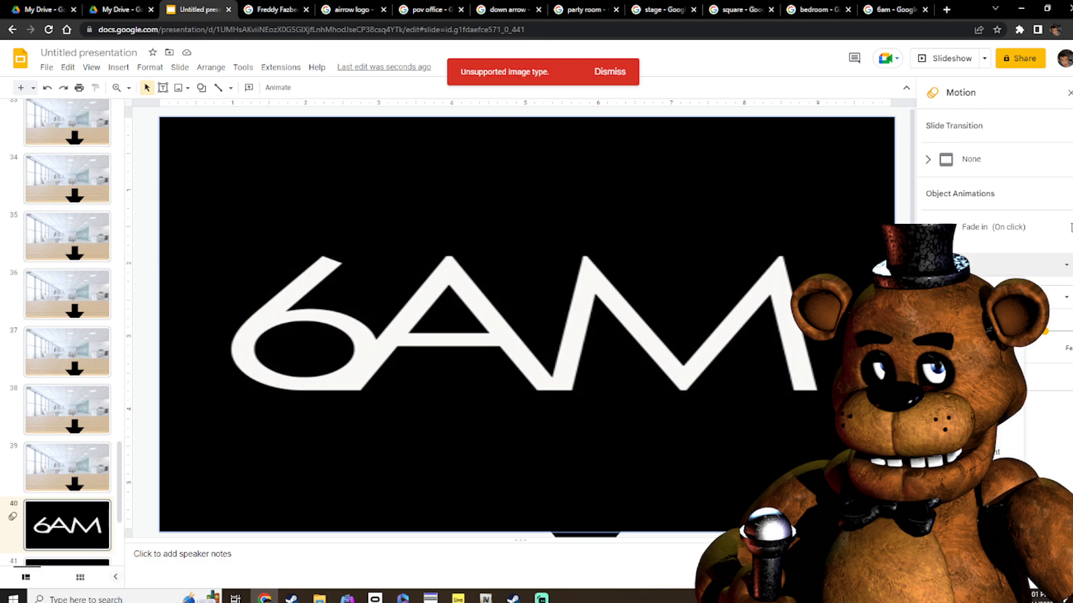
pyautogui.click(993, 409)
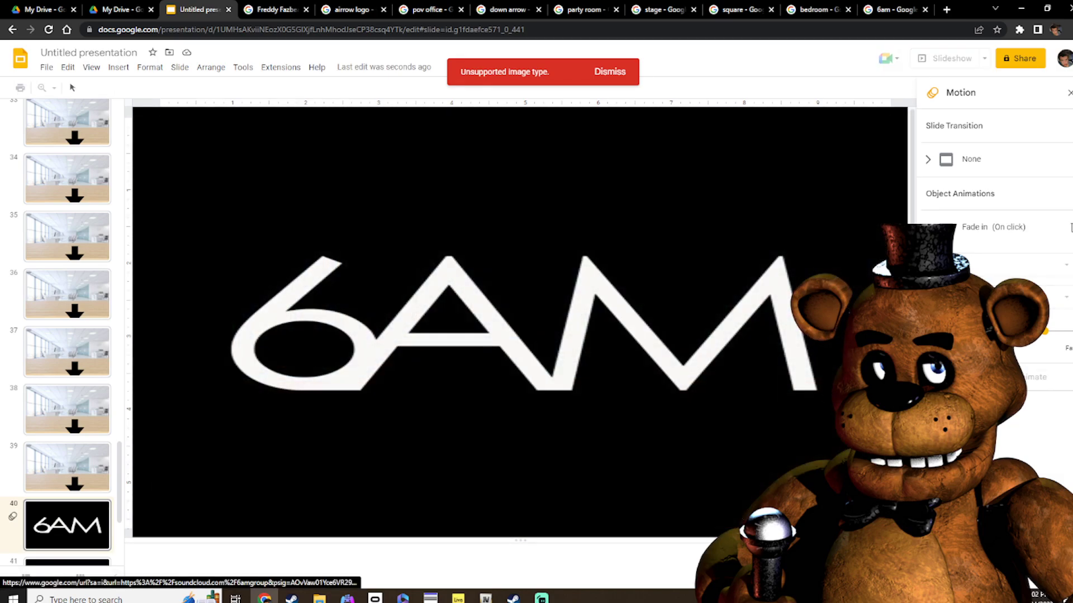
pyautogui.click(632, 426)
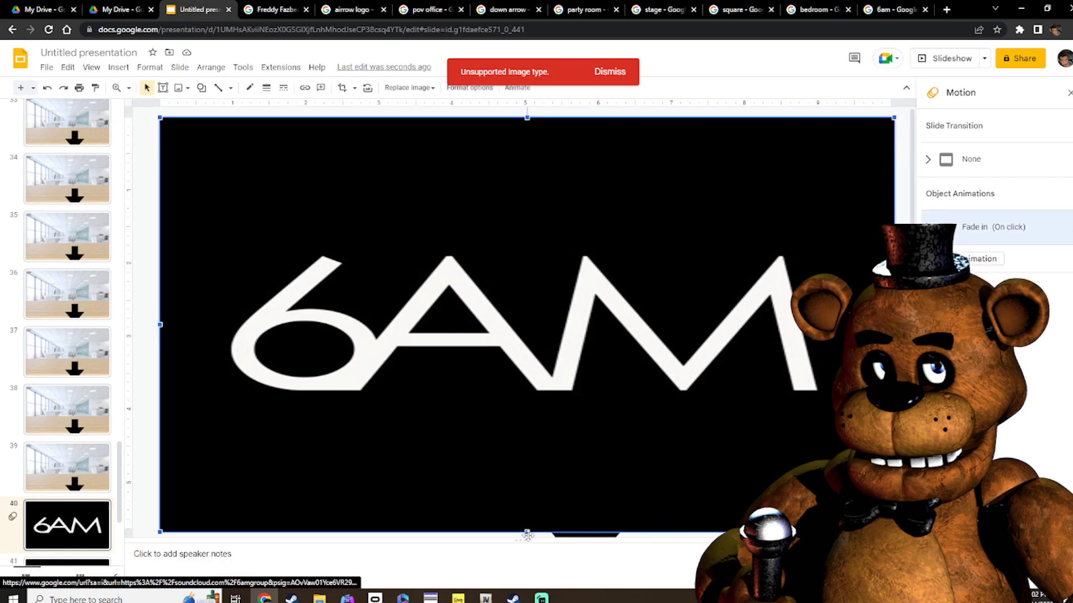
# Move the 6AM image down past the slide's lower edge and extend its upper edge to cover the whole slide
pyautogui.moveTo(596, 470); pyautogui.dragTo(582, 346)
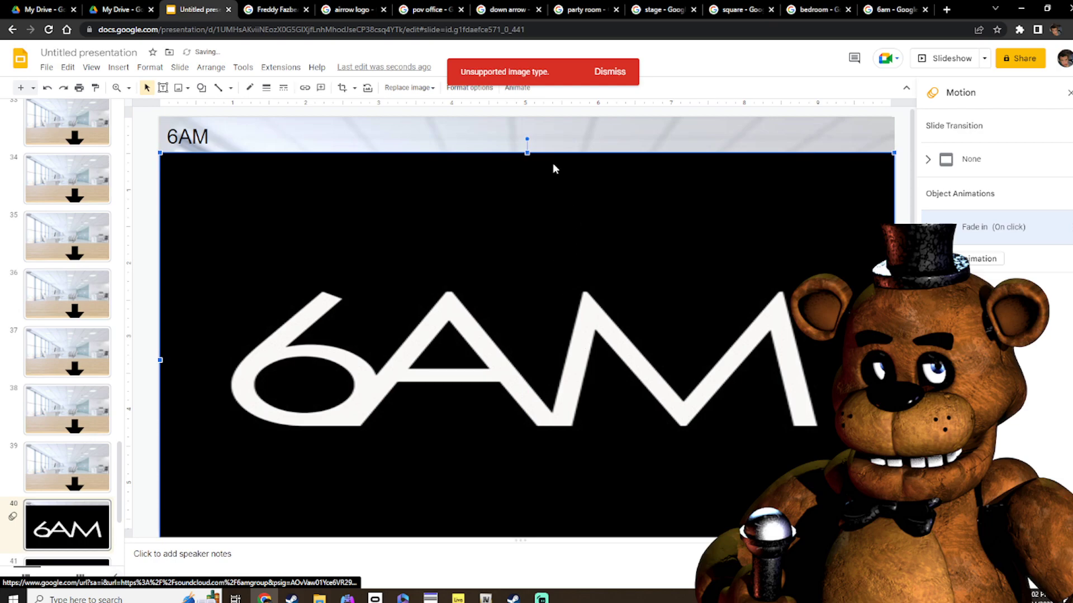
pyautogui.moveTo(527, 149); pyautogui.dragTo(520, 117)
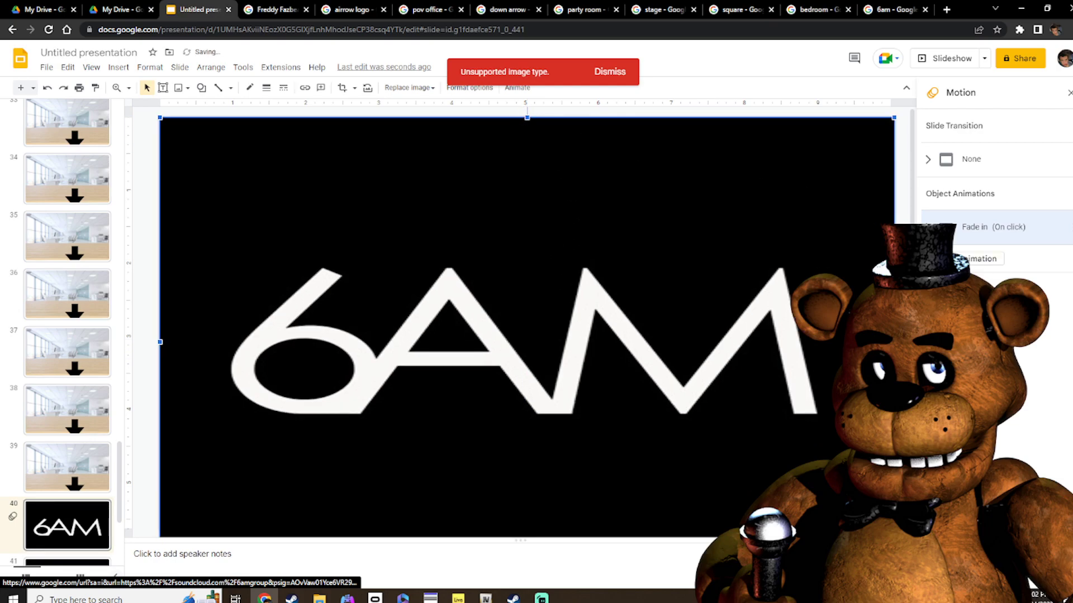
pyautogui.press('Escape')
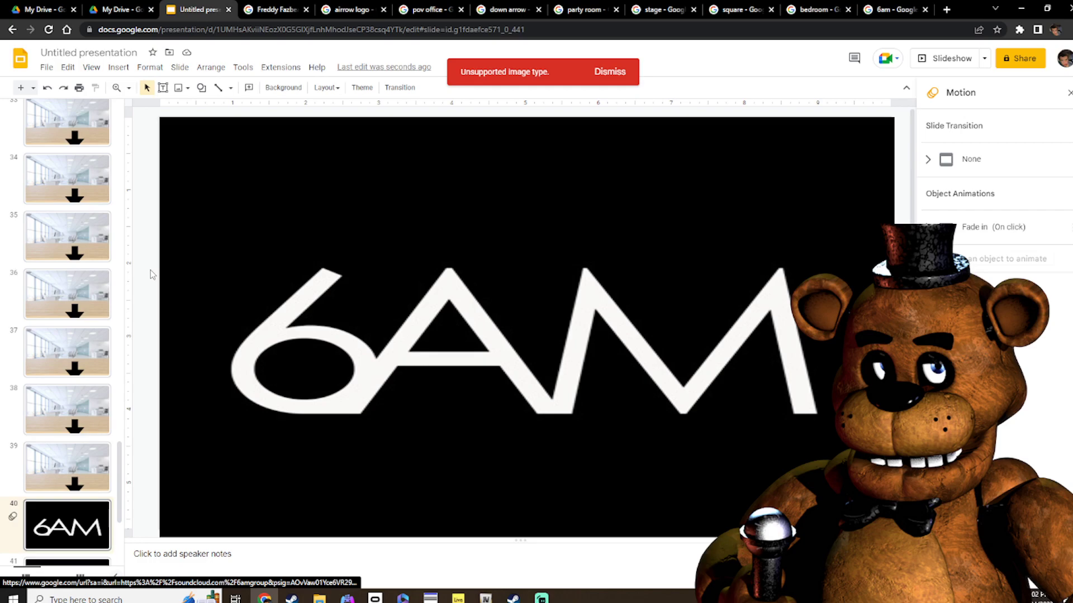
pyautogui.scroll(-3, 53, 304)
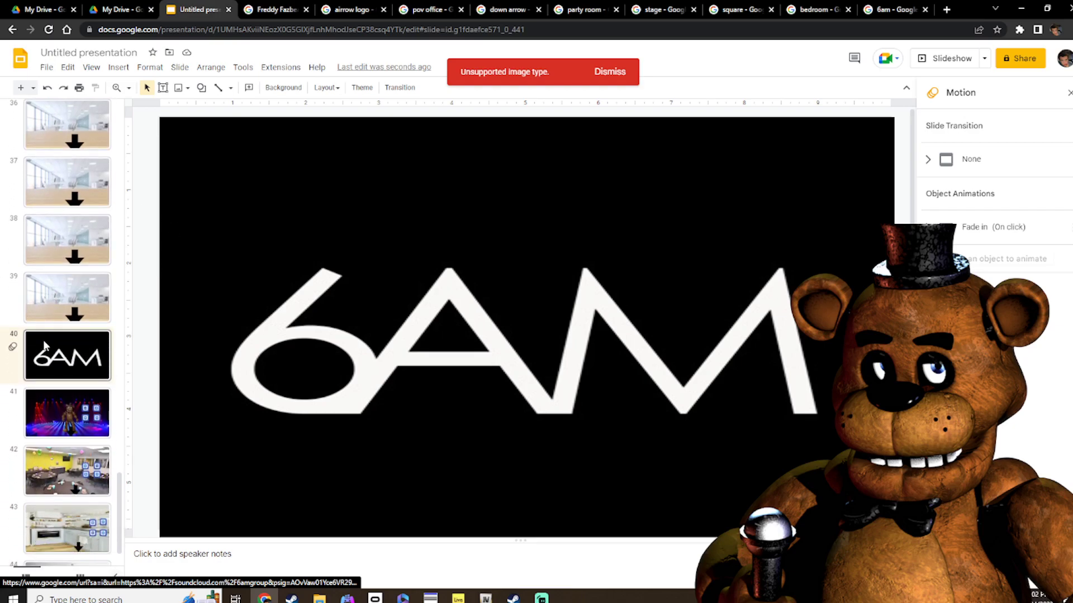
pyautogui.click(288, 334)
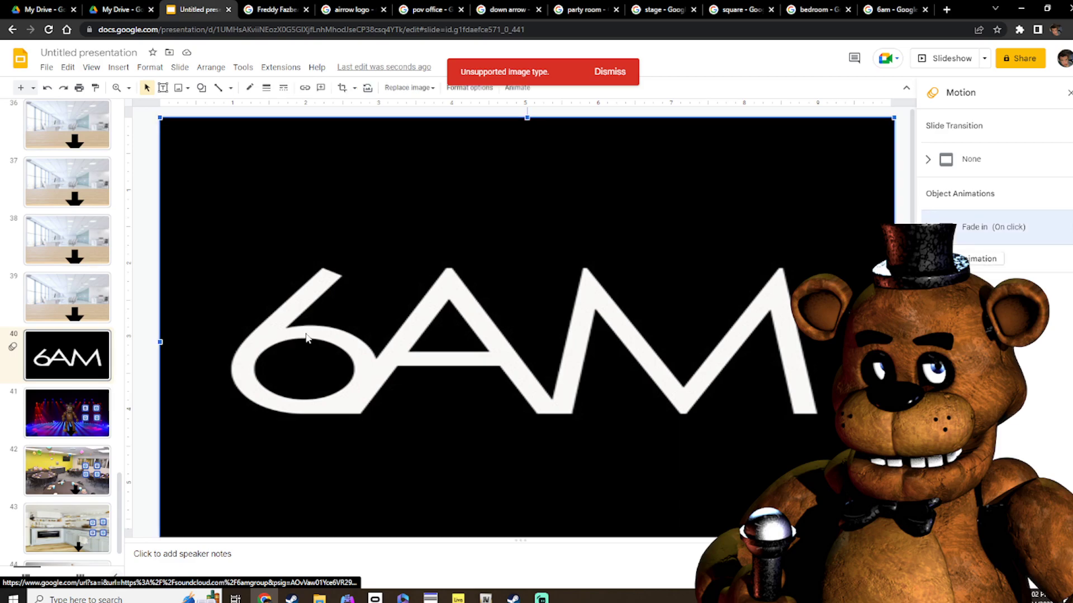
pyautogui.scroll(-1, 306, 337)
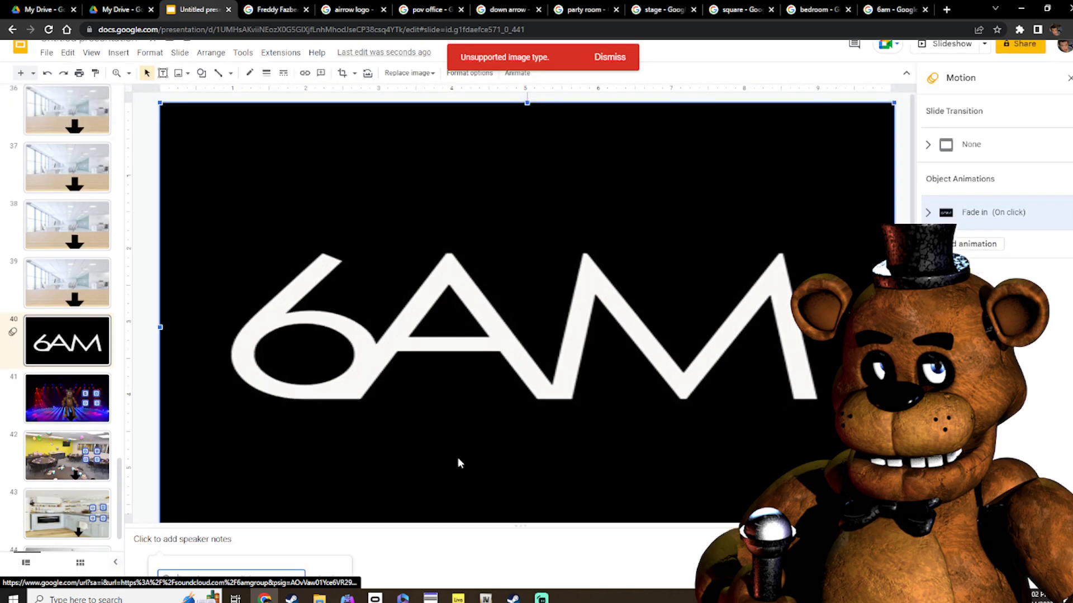
pyautogui.scroll(-1, 447, 475)
pyautogui.scroll(-2, 437, 492)
pyautogui.scroll(2, 179, 479)
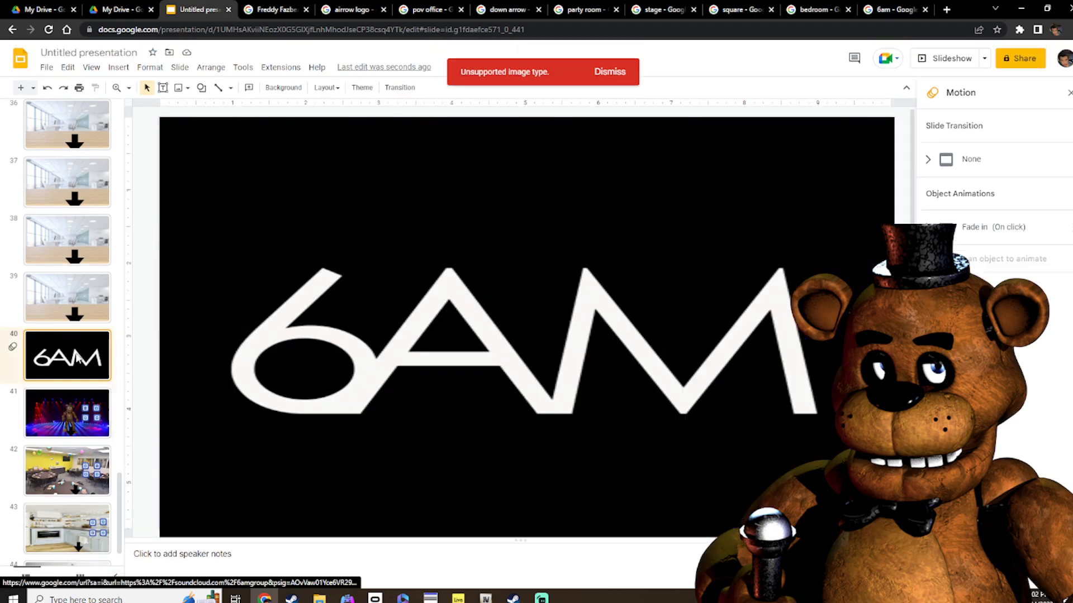
pyautogui.click(358, 434)
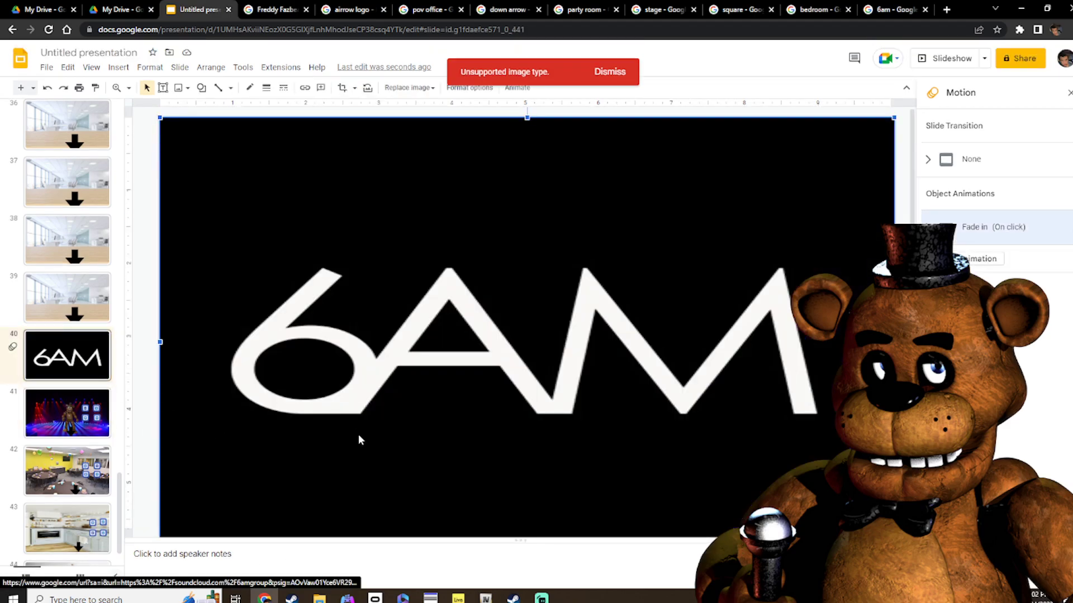
pyautogui.scroll(-1, 358, 435)
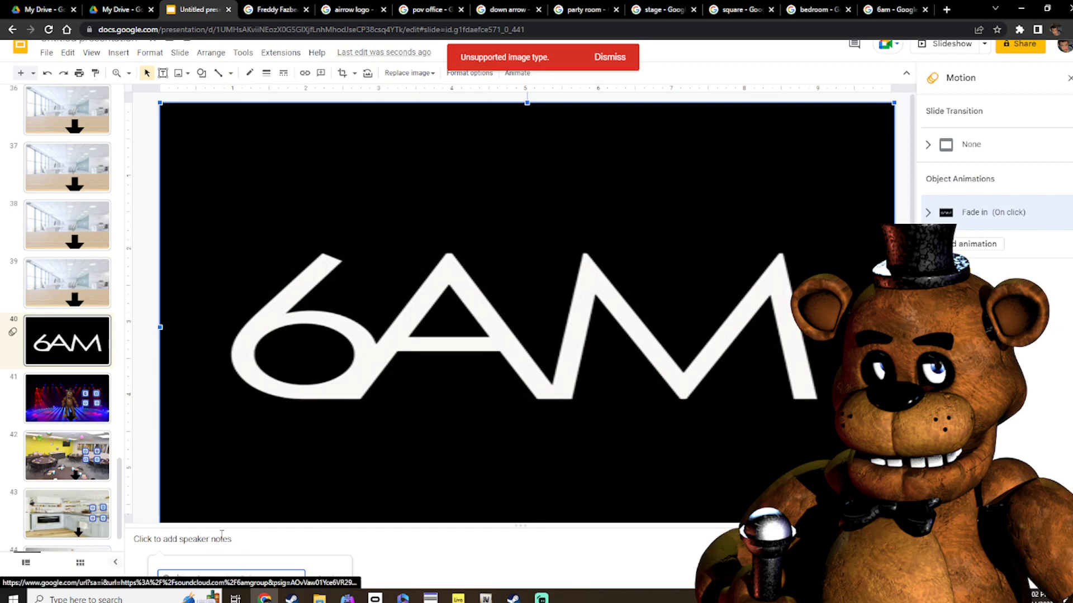
pyautogui.scroll(15, 66, 187)
pyautogui.scroll(20, 66, 187)
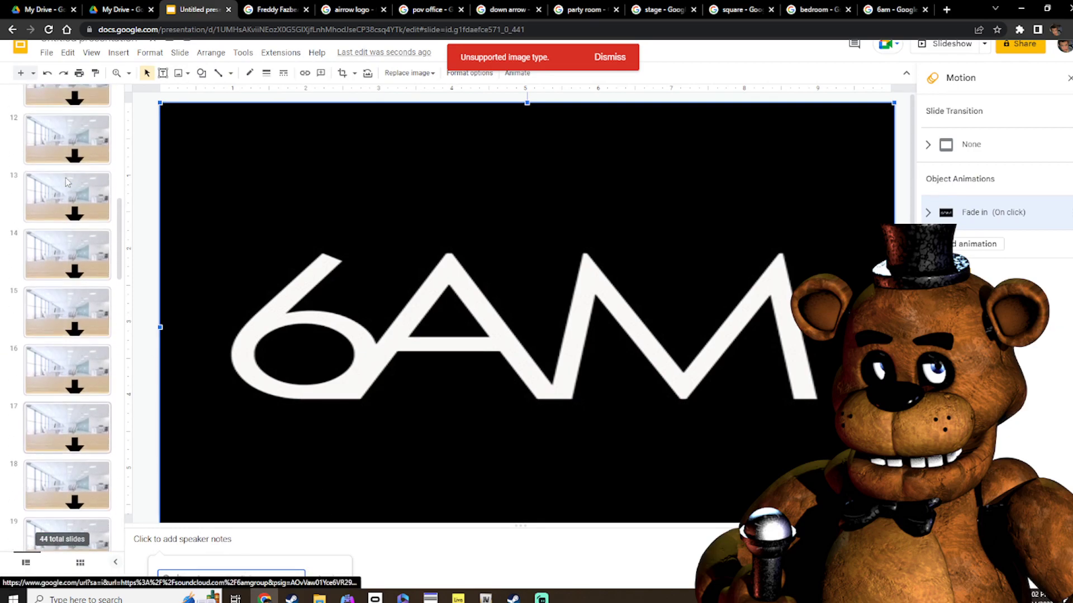
# Copy the title slide, slide 1, and try to paste it as the link target of the 6AM image on slide 40
pyautogui.click(49, 110)
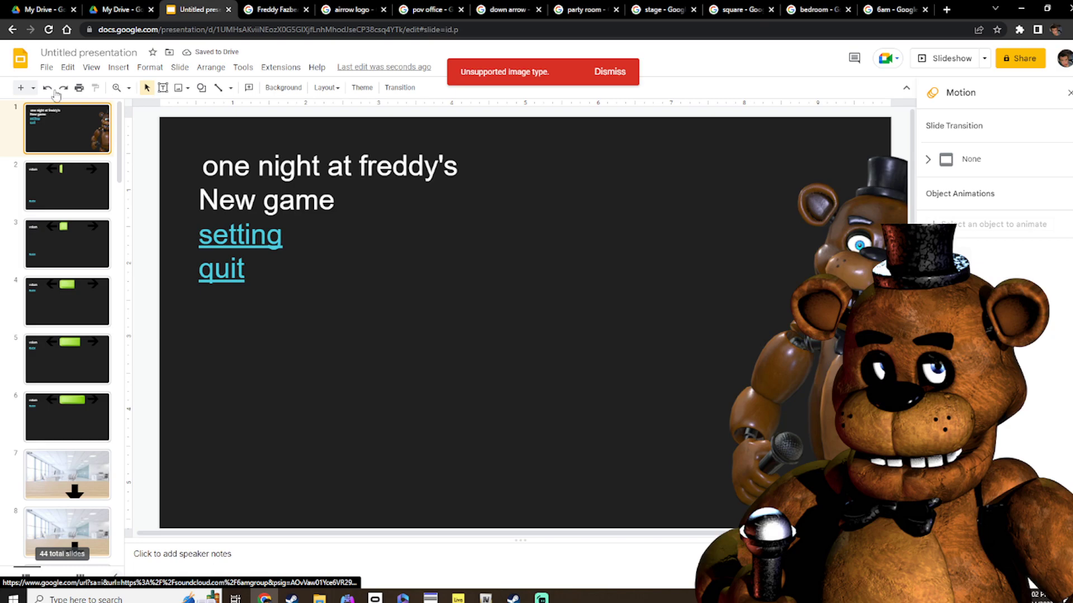
pyautogui.rightClick(49, 125)
pyautogui.click(105, 155)
pyautogui.scroll(-20, 20, 186)
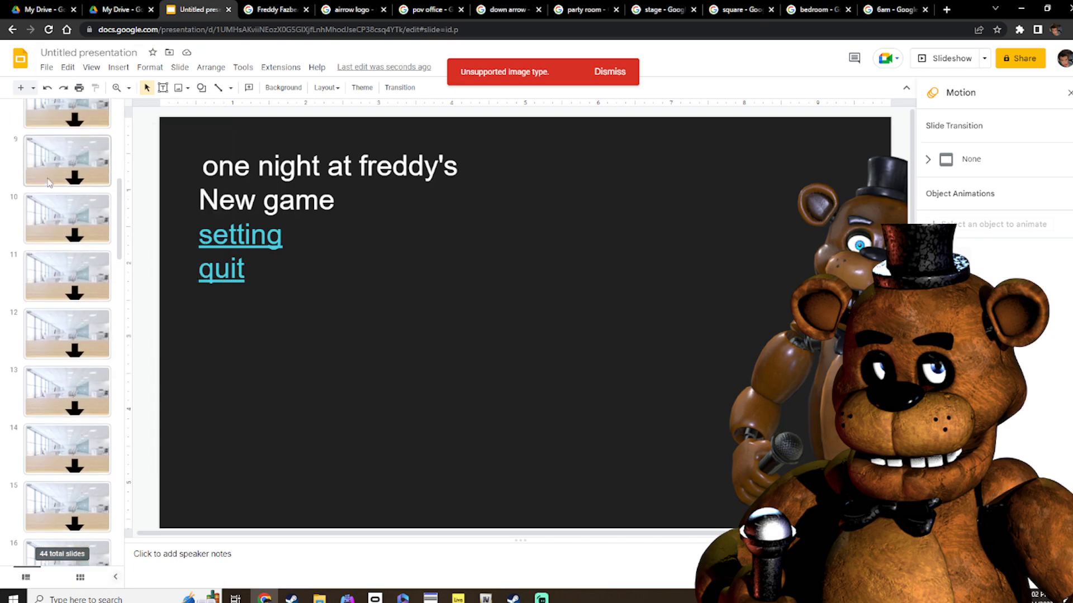
pyautogui.scroll(-10, 20, 186)
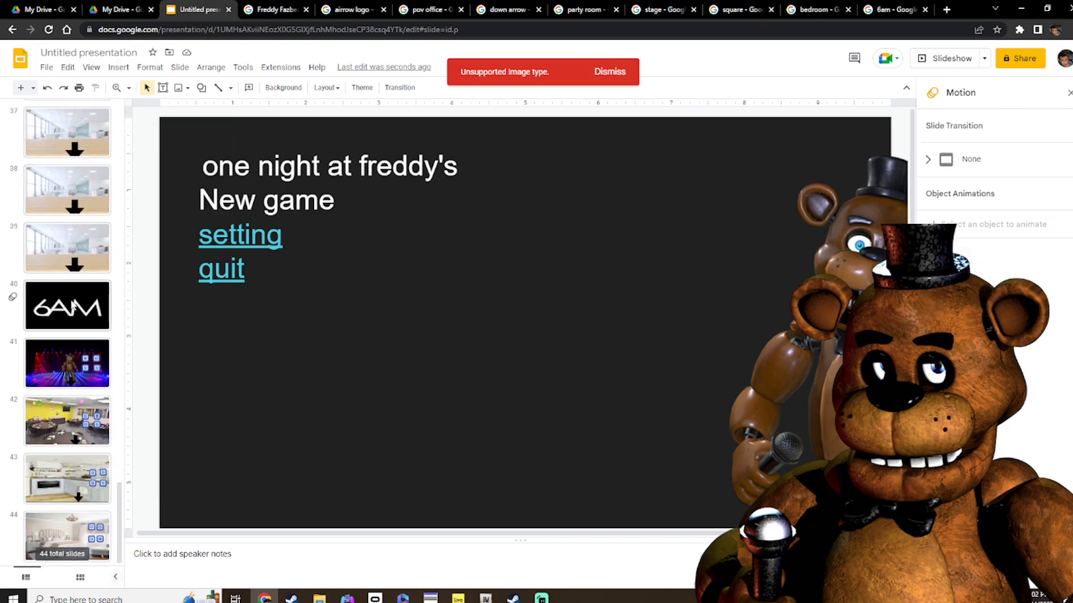
pyautogui.click(67, 306)
pyautogui.click(291, 303)
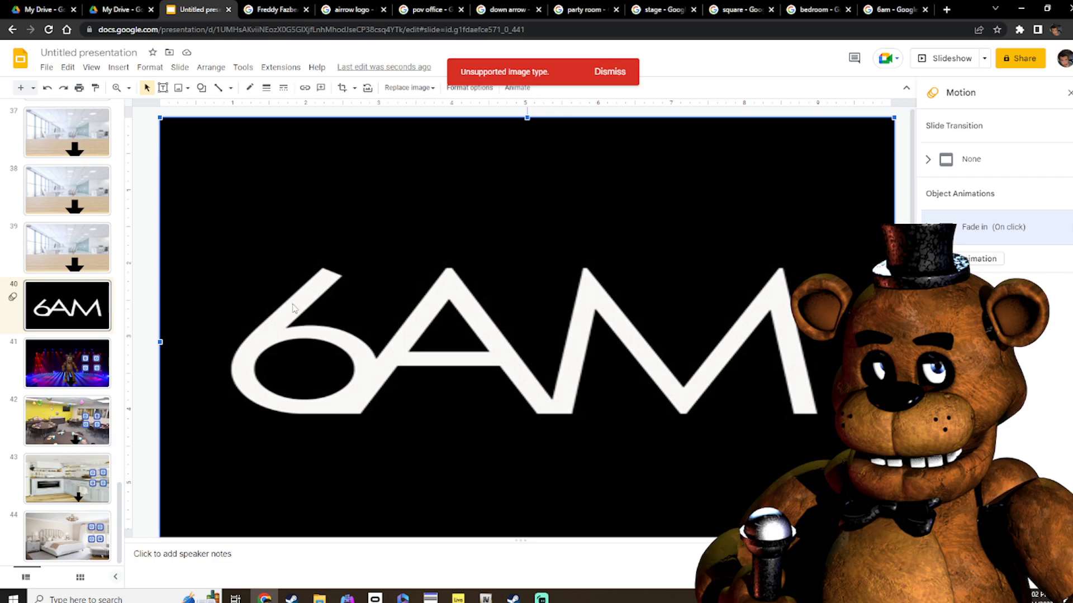
pyautogui.hotkey('ctrl', 'k')
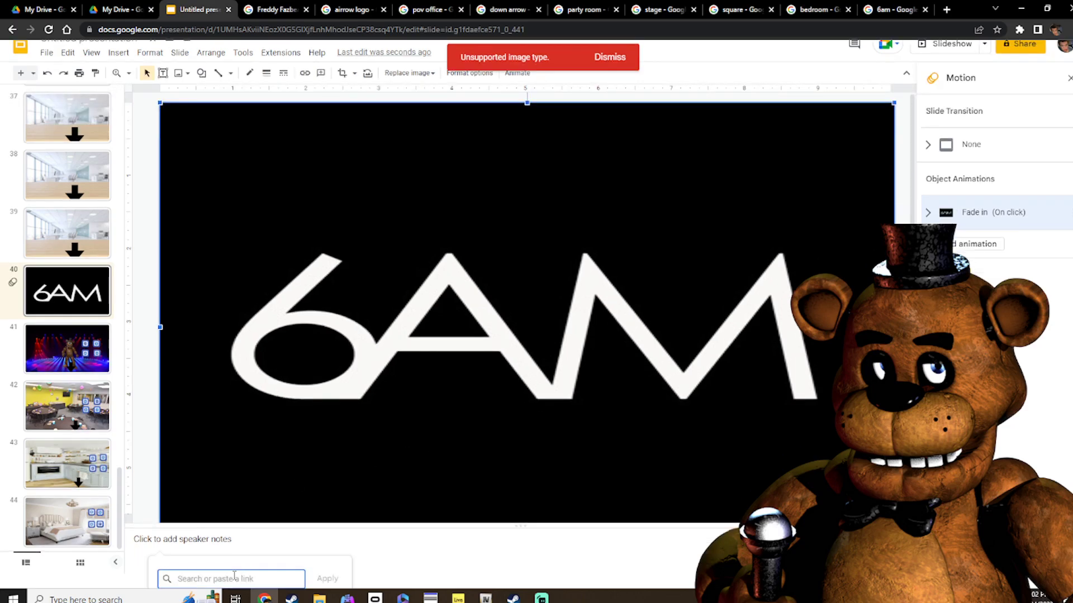
pyautogui.rightClick(234, 577)
pyautogui.click(291, 489)
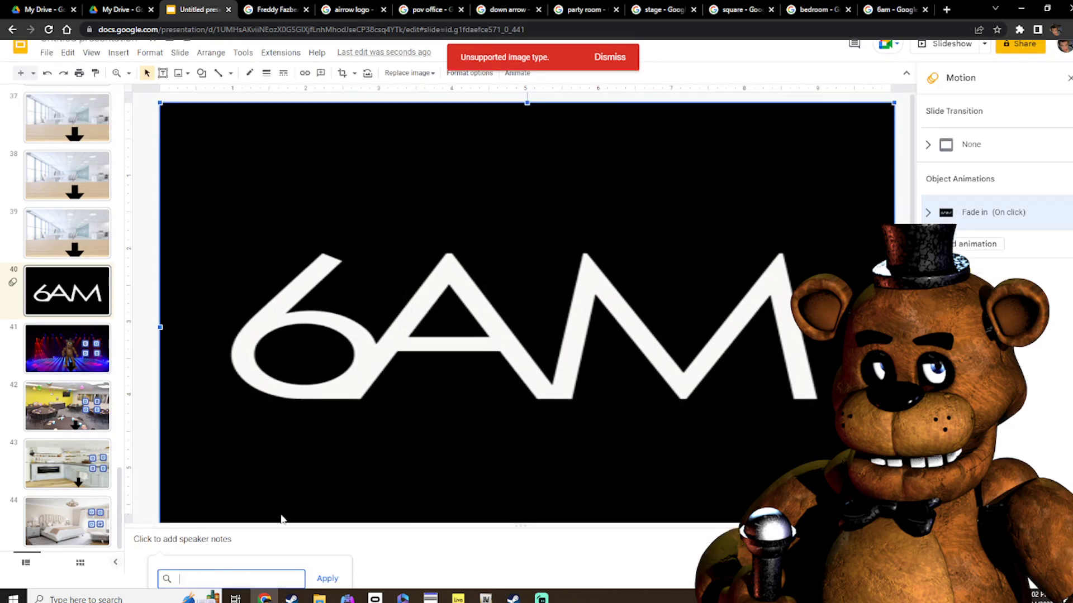
pyautogui.rightClick(260, 578)
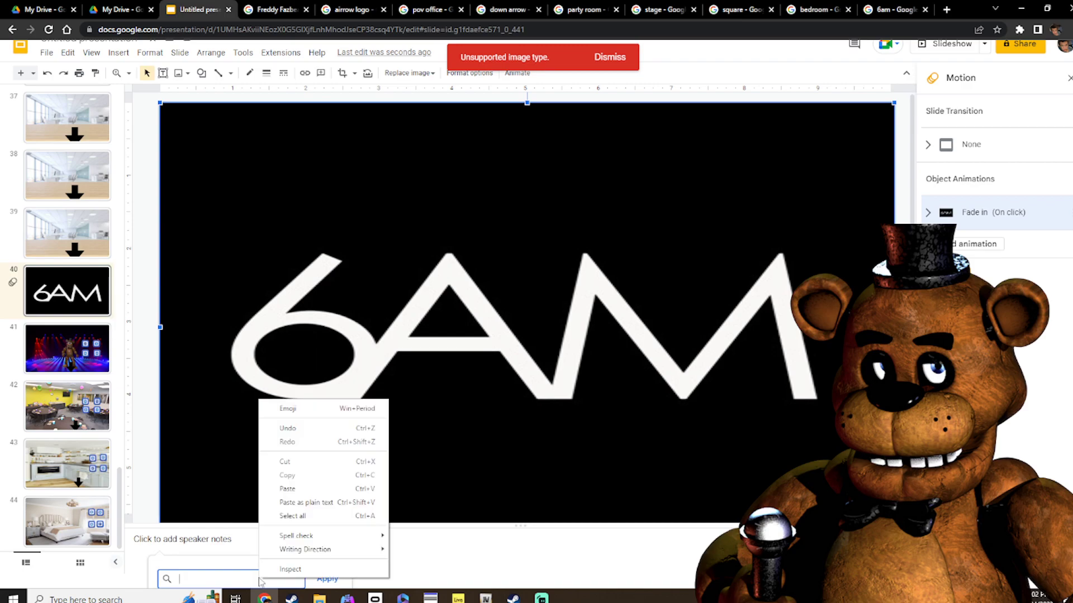
pyautogui.click(313, 494)
# Copy the title slide, slide 1, and try to apply it as the link of the 6AM image on slide 40
pyautogui.scroll(20, 64, 197)
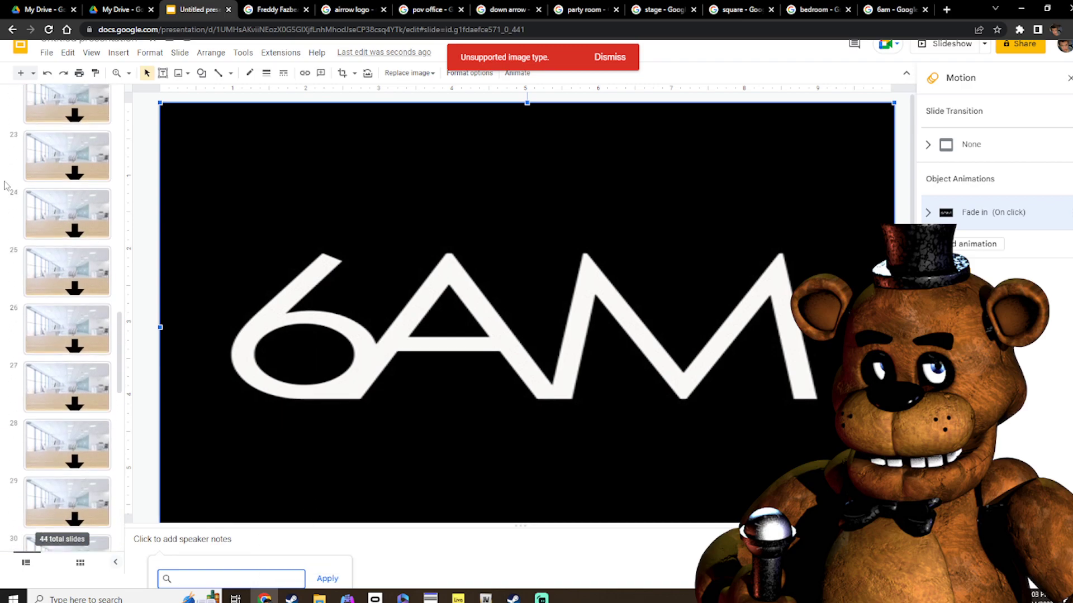
pyautogui.scroll(3, 65, 197)
pyautogui.click(62, 126)
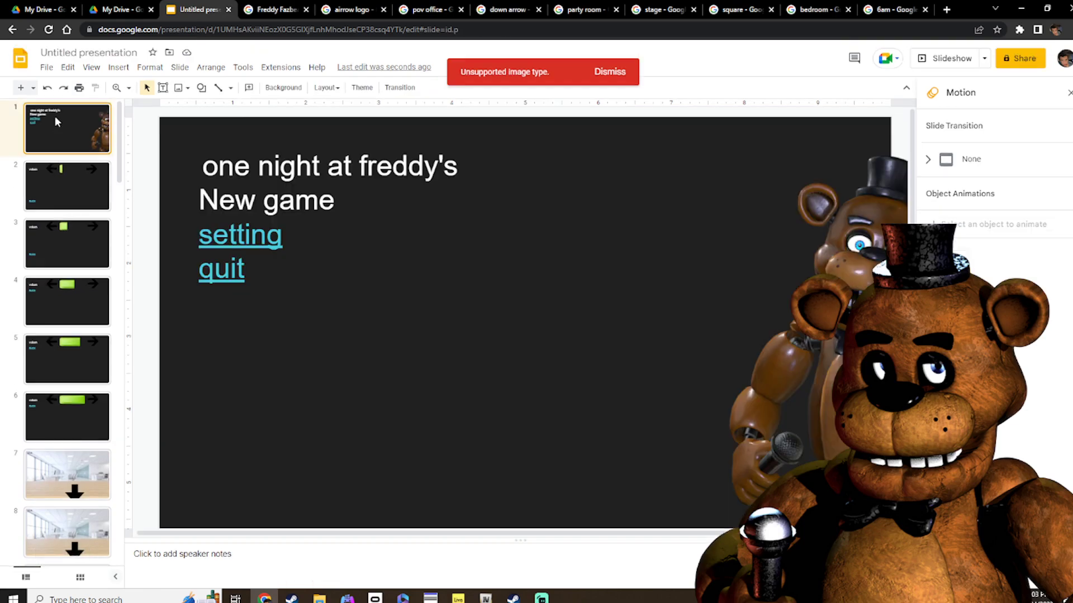
pyautogui.rightClick(57, 119)
pyautogui.click(112, 166)
pyautogui.scroll(-20, 77, 272)
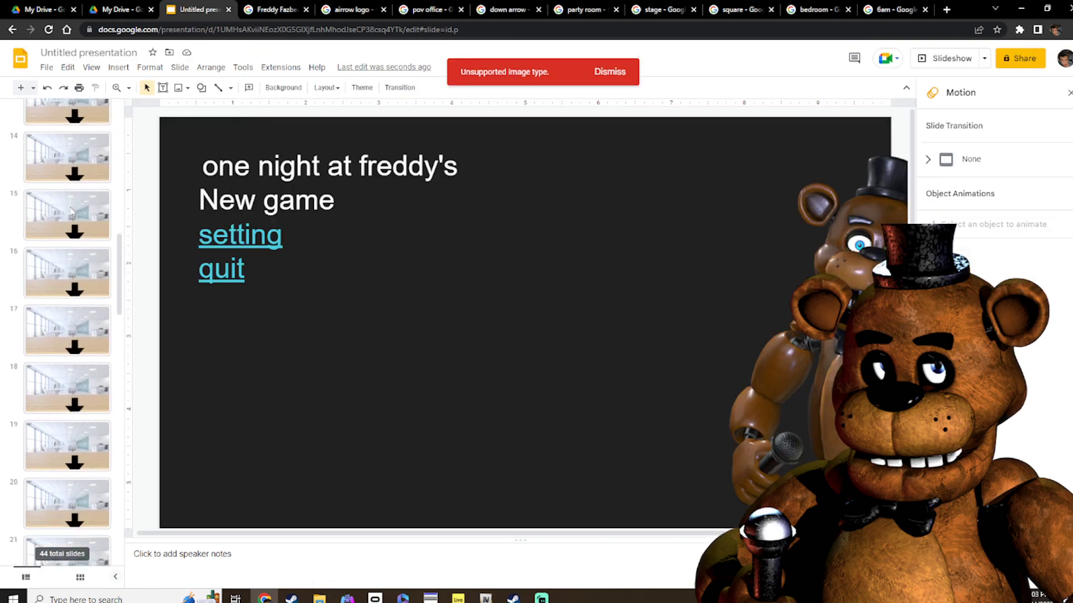
pyautogui.click(80, 305)
pyautogui.click(310, 299)
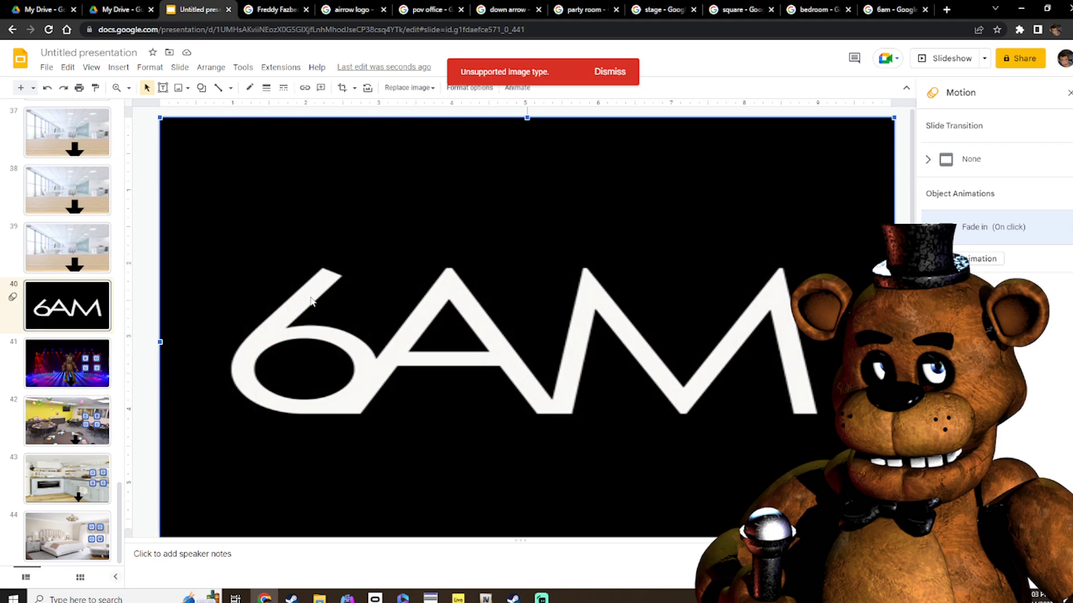
pyautogui.hotkey('ctrl', 'k')
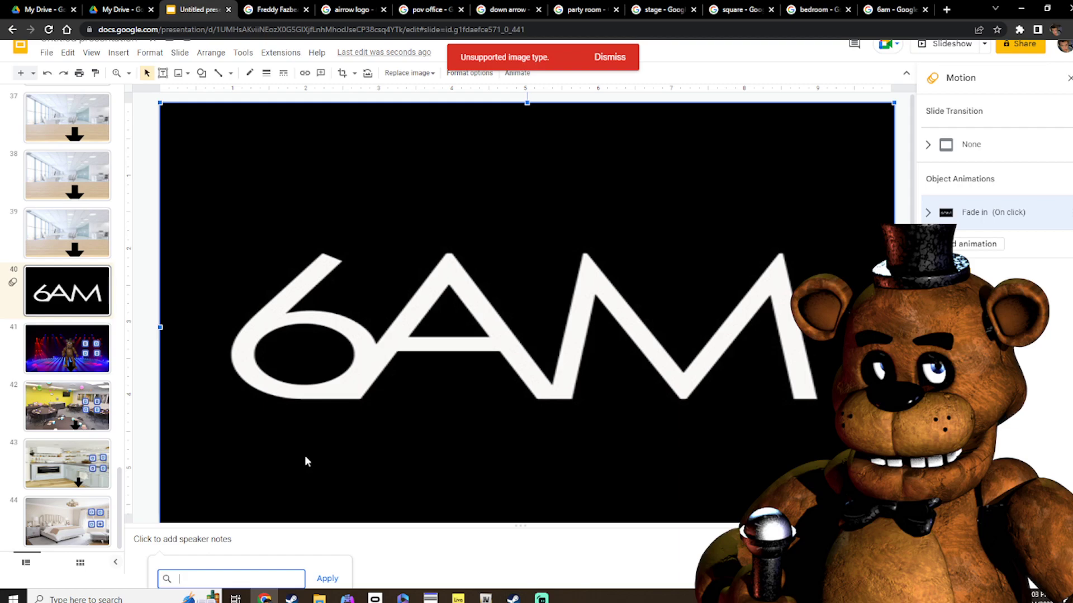
pyautogui.click(328, 578)
pyautogui.click(252, 579)
# Recopy slide 1, retry adding a link to the 6AM image on slide 40, and abandon the link entry
pyautogui.scroll(20, 75, 204)
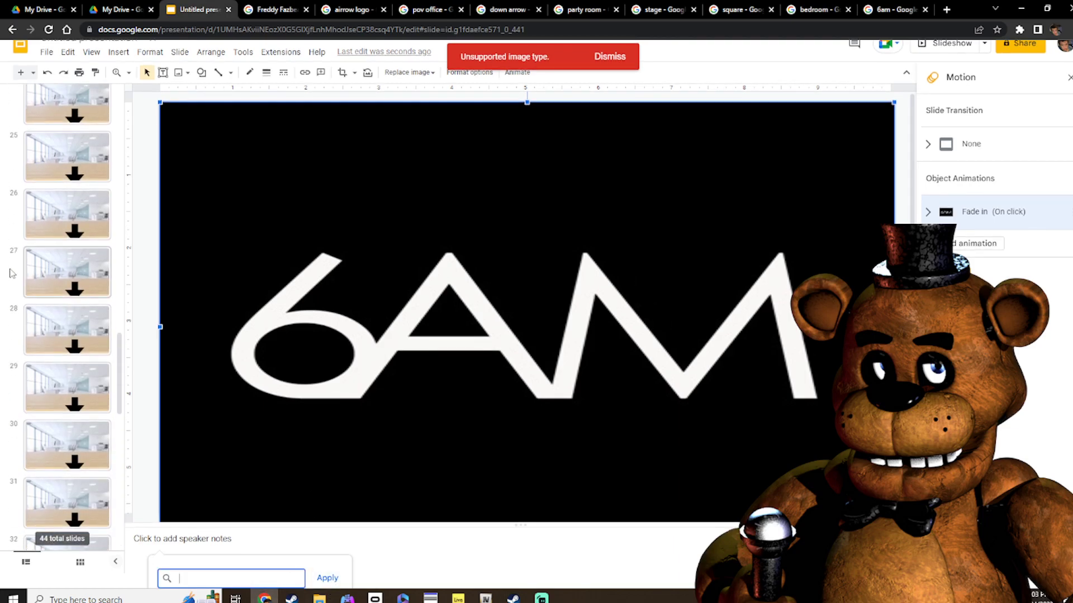
pyautogui.scroll(8, 74, 204)
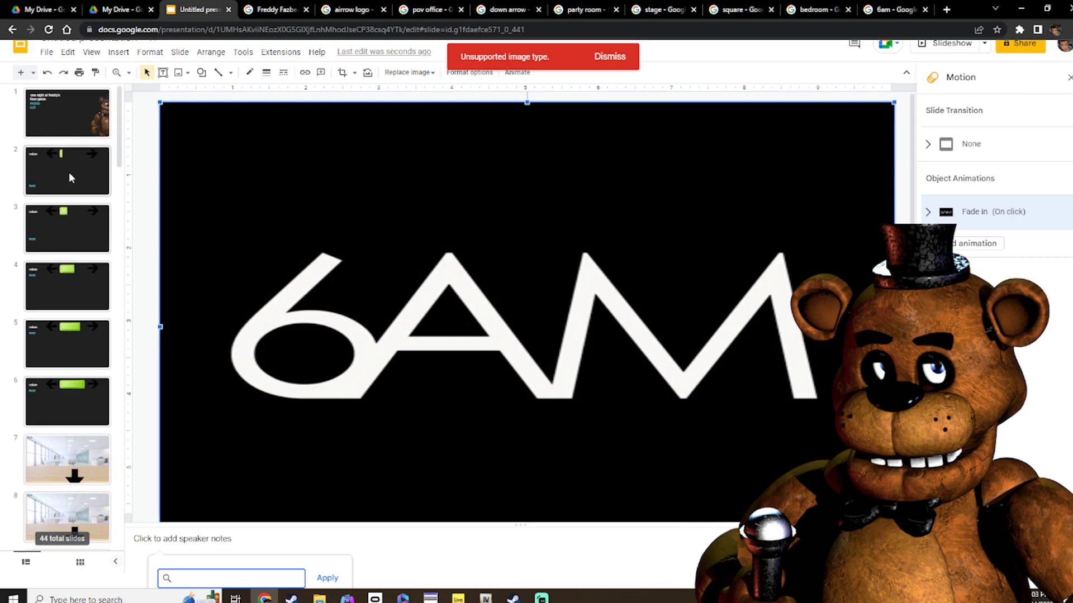
pyautogui.click(55, 109)
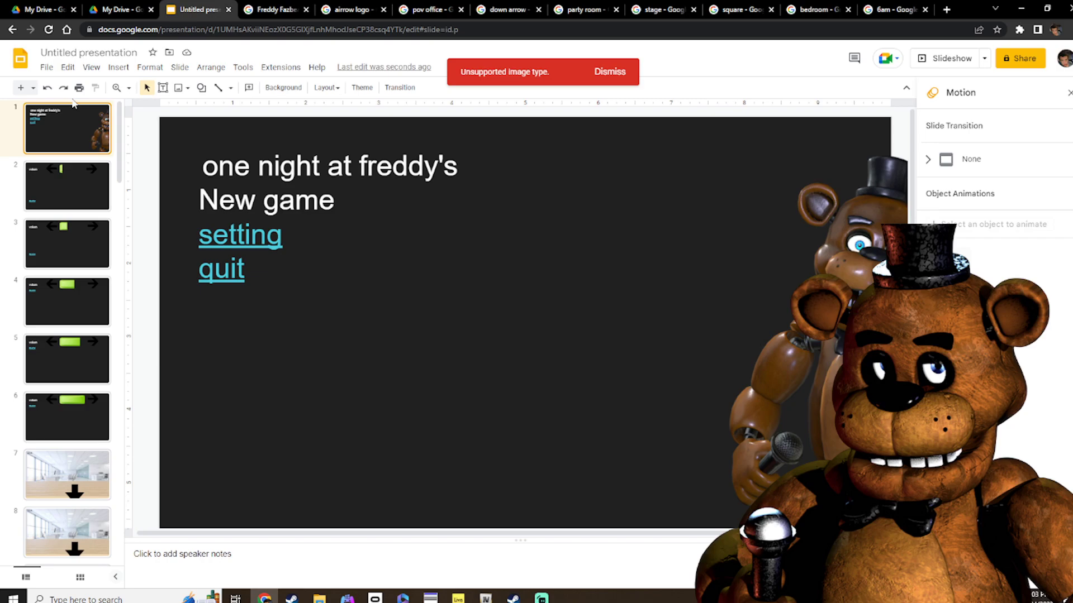
pyautogui.rightClick(71, 132)
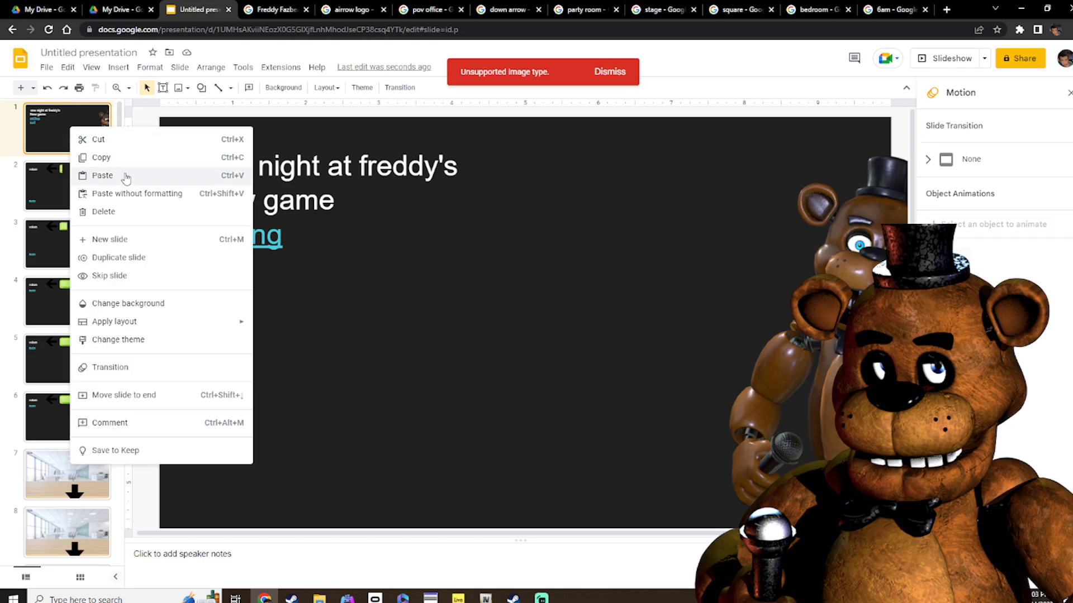
pyautogui.click(106, 156)
pyautogui.scroll(-6, 94, 174)
pyautogui.scroll(-20, 93, 174)
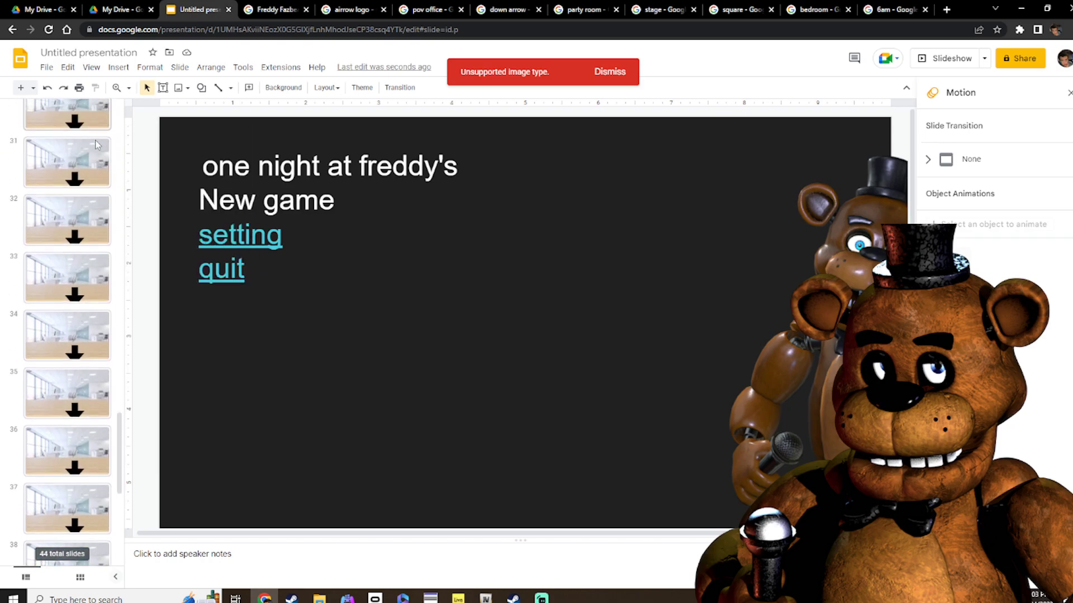
pyautogui.click(67, 306)
pyautogui.click(262, 302)
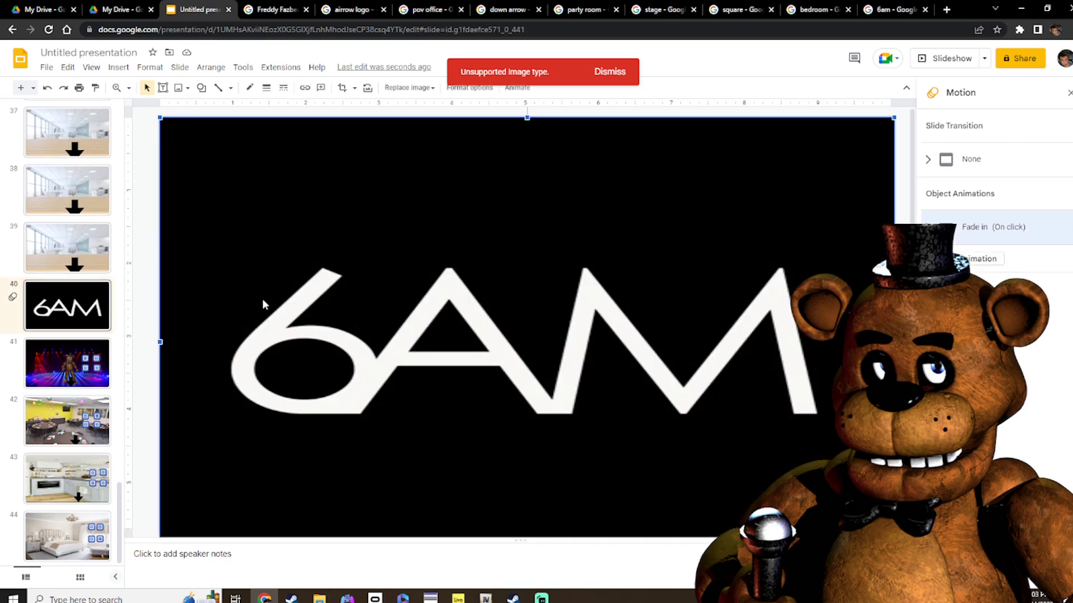
pyautogui.hotkey('ctrl', 'k')
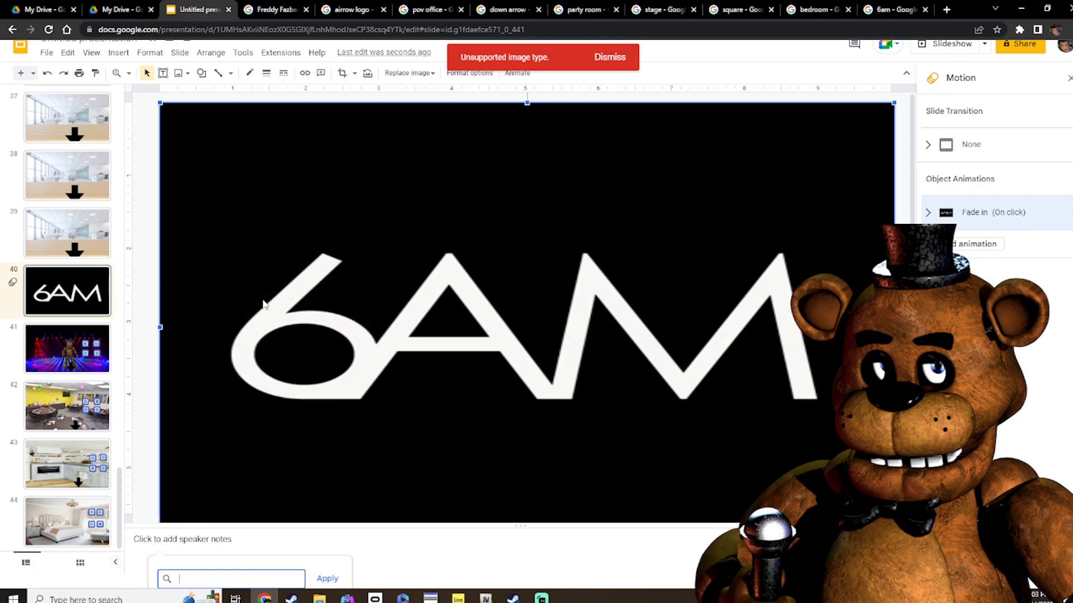
pyautogui.click(435, 566)
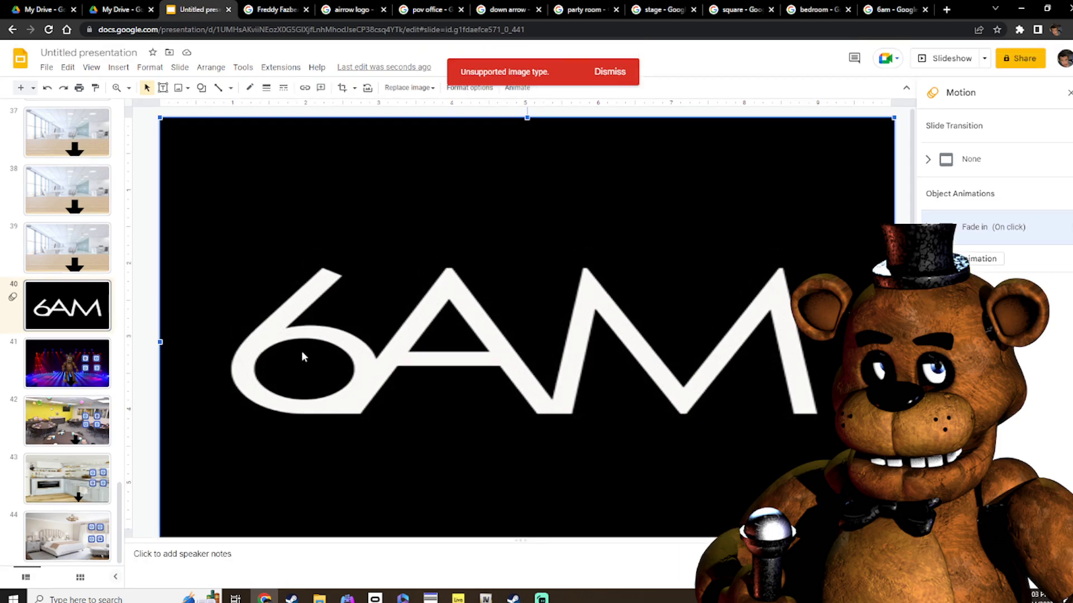
# Add a text box reading "MAN you" in cyan text on slide 40 and place it in the slide's upper-left corner
pyautogui.click(163, 88)
pyautogui.moveTo(199, 173); pyautogui.dragTo(507, 251)
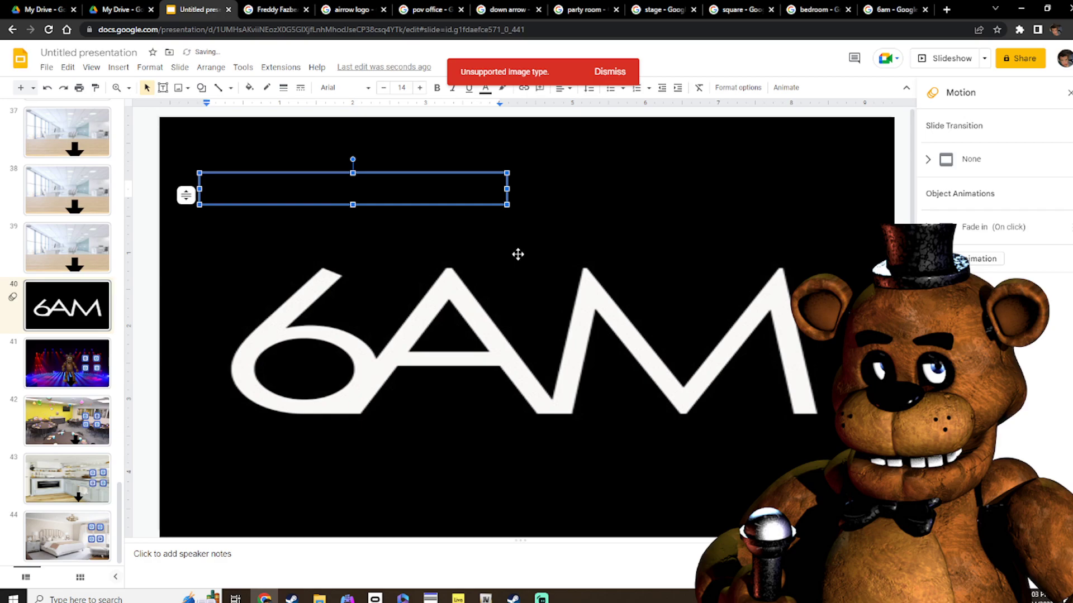
pyautogui.moveTo(240, 189); pyautogui.dragTo(206, 190)
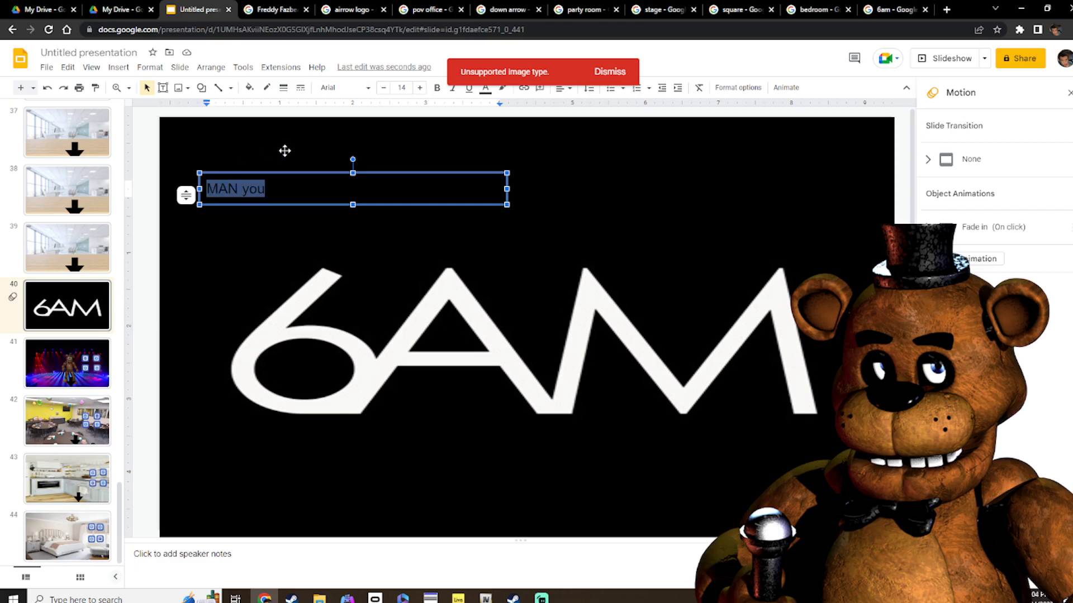
pyautogui.click(485, 89)
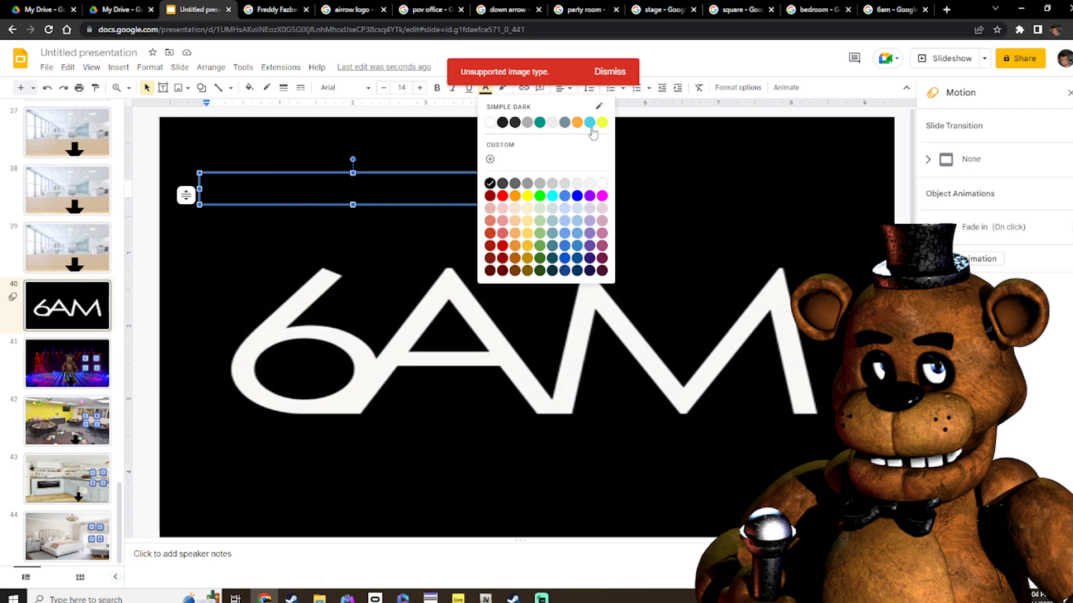
pyautogui.click(590, 123)
pyautogui.moveTo(376, 173); pyautogui.dragTo(342, 136)
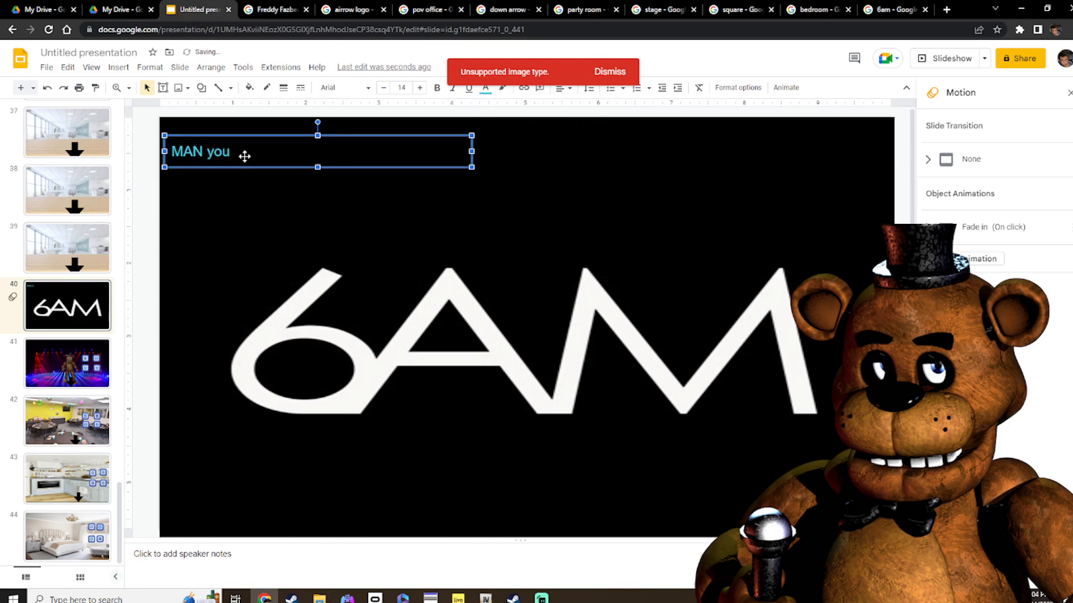
# Replace the text in slide 40's upper-left text box with "Man you"
pyautogui.doubleClick(218, 152)
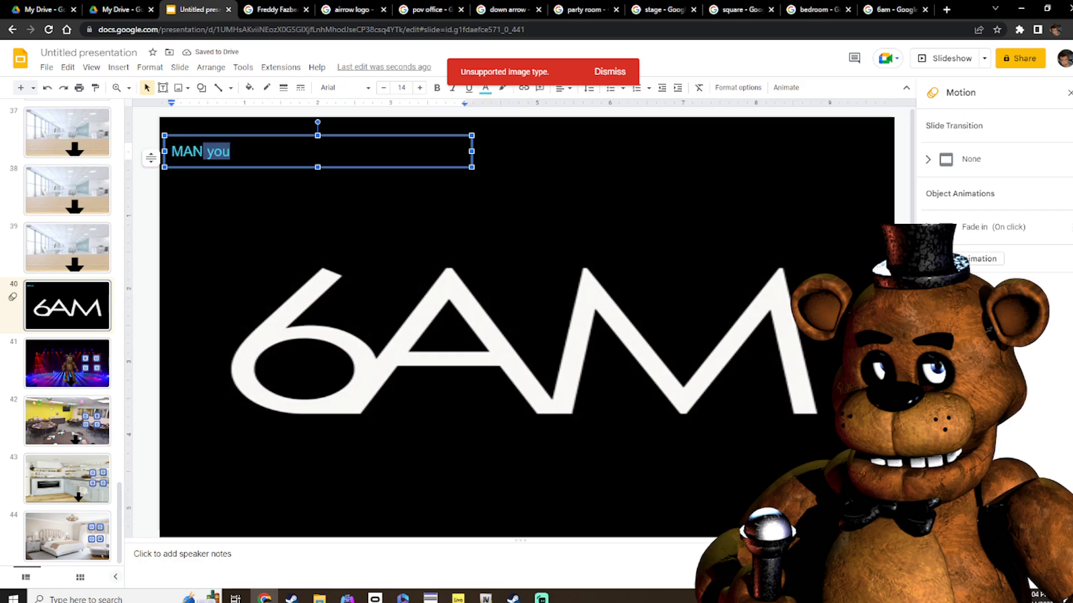
pyautogui.moveTo(218, 152); pyautogui.dragTo(167, 156)
pyautogui.write('k')
pyautogui.press('BackSpace')
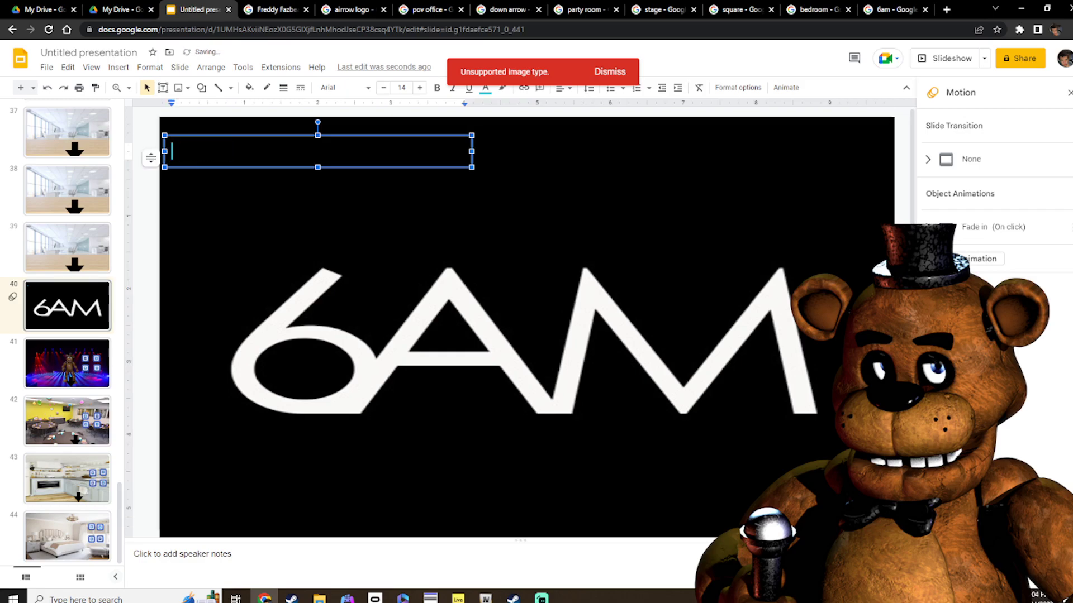
pyautogui.write('Man you')
# Link the "Man you" text on slide 40 to the First Slide of this presentation
pyautogui.hotkey('shift', 'Left')
pyautogui.hotkey('shift', 'Left')
pyautogui.hotkey('shift', 'Left')
pyautogui.hotkey('shift', 'Left')
pyautogui.hotkey('shift', 'Left')
pyautogui.hotkey('shift', 'Left')
pyautogui.hotkey('shift', 'Left')
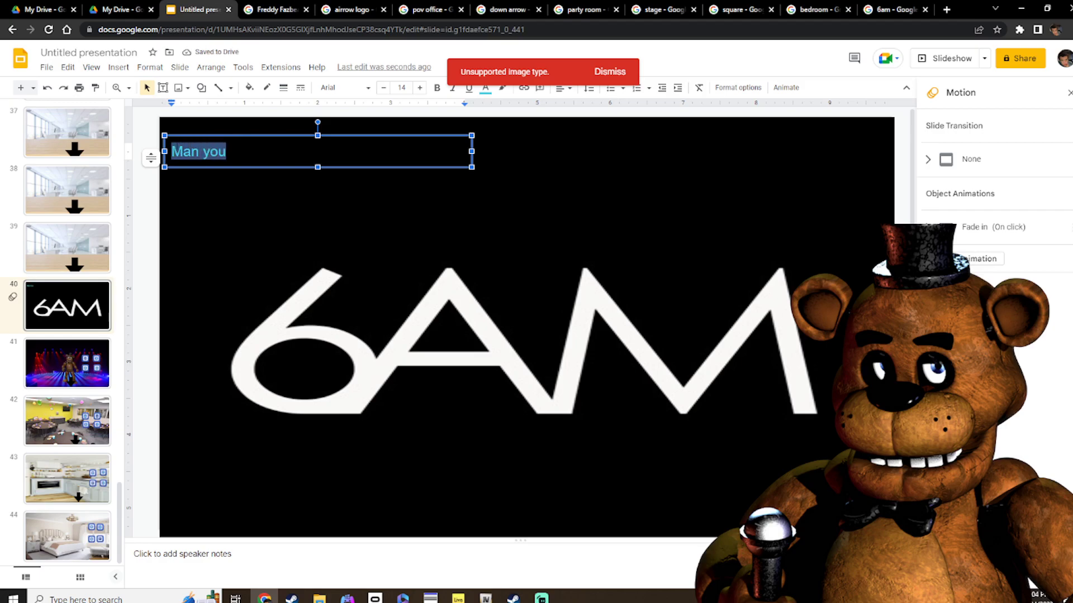
pyautogui.hotkey('ctrl', 'k')
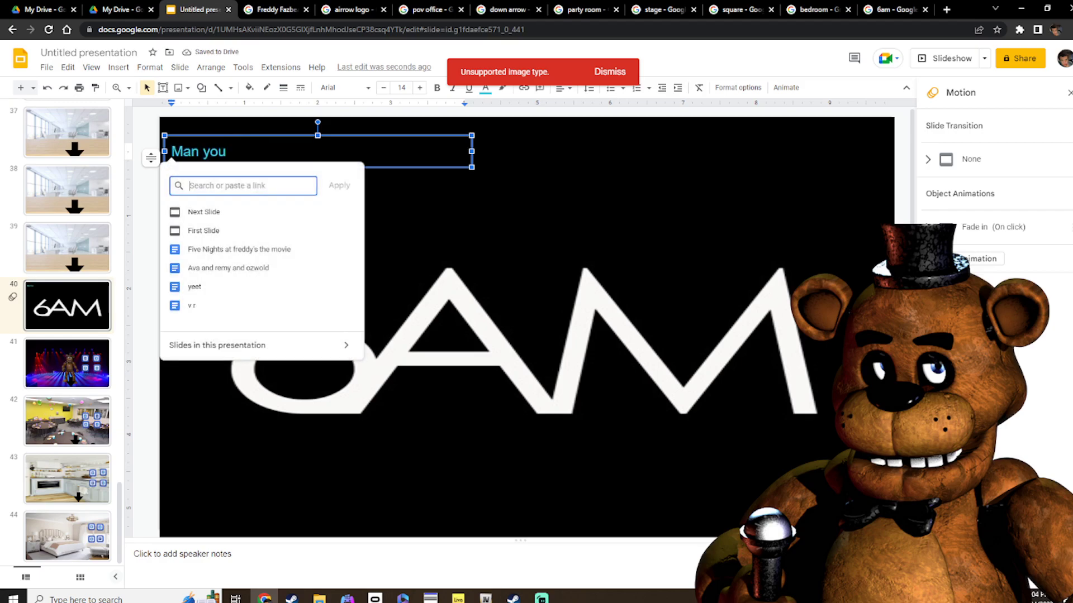
pyautogui.click(286, 345)
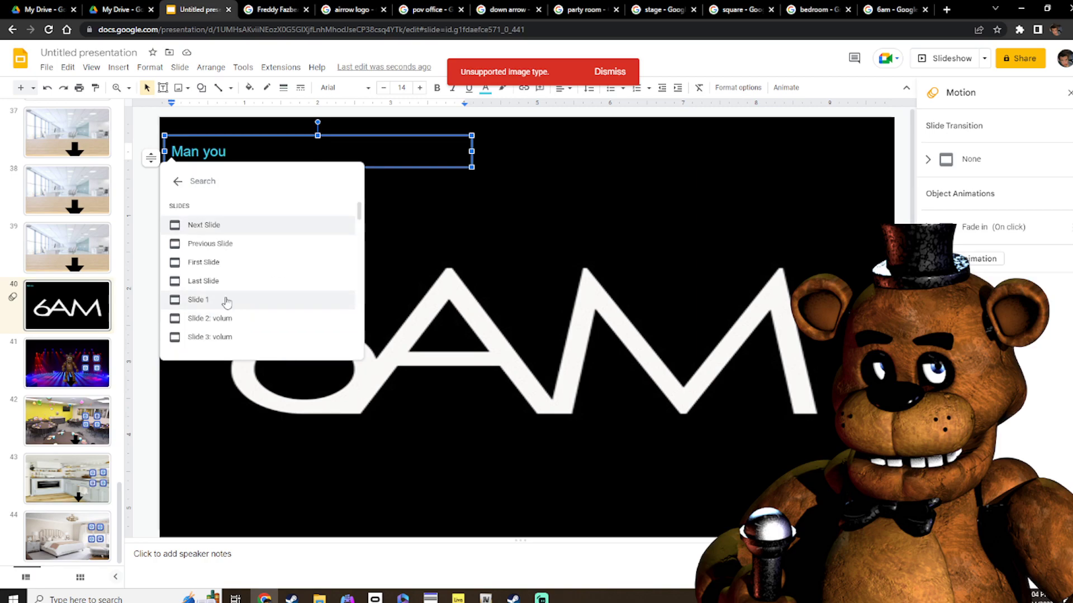
pyautogui.click(215, 281)
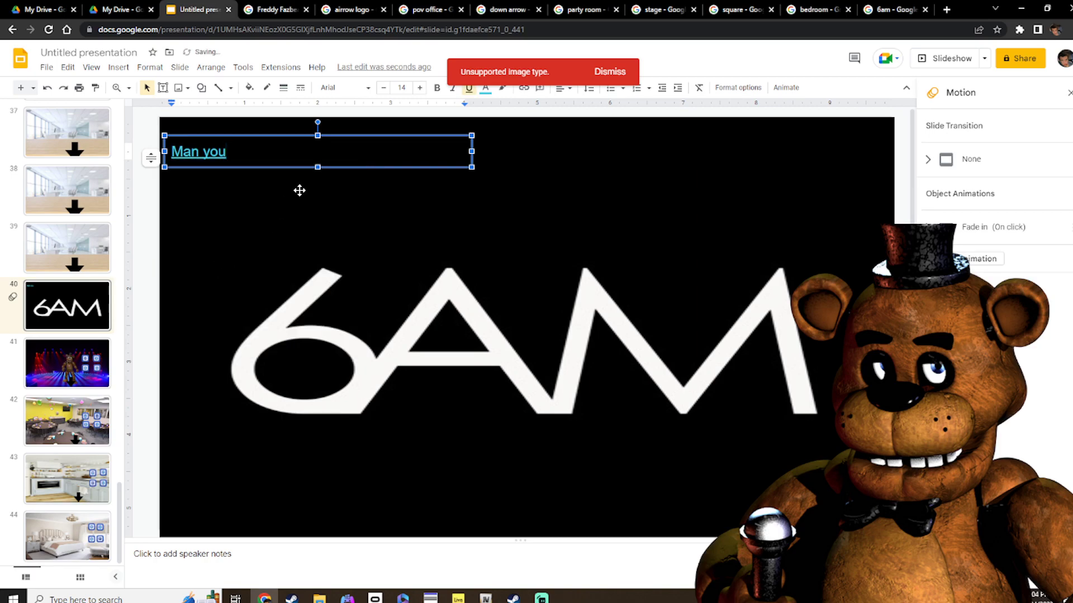
pyautogui.press('Left')
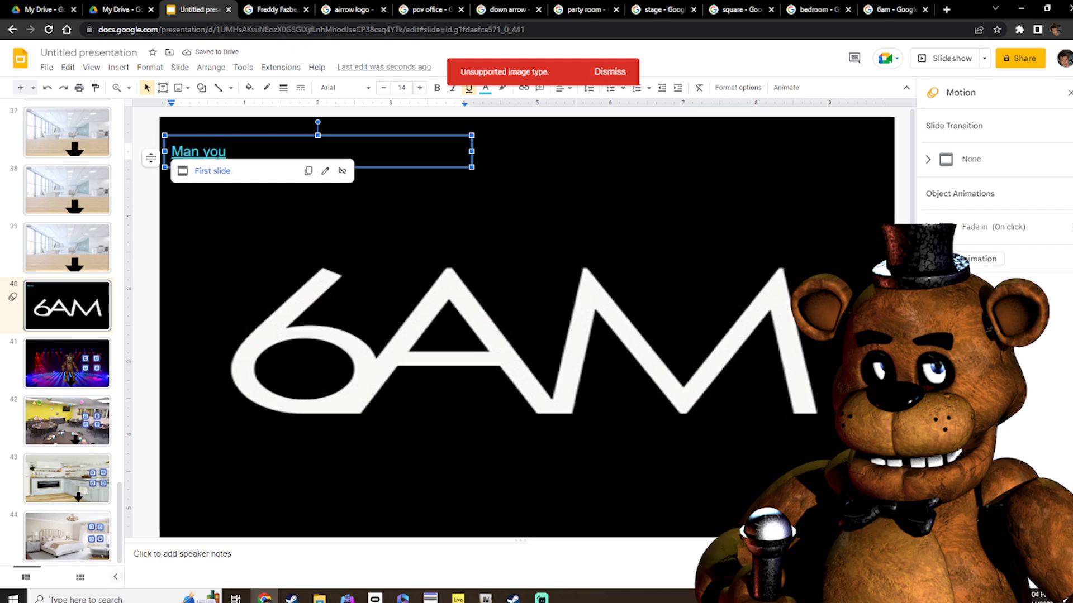
pyautogui.click(159, 268)
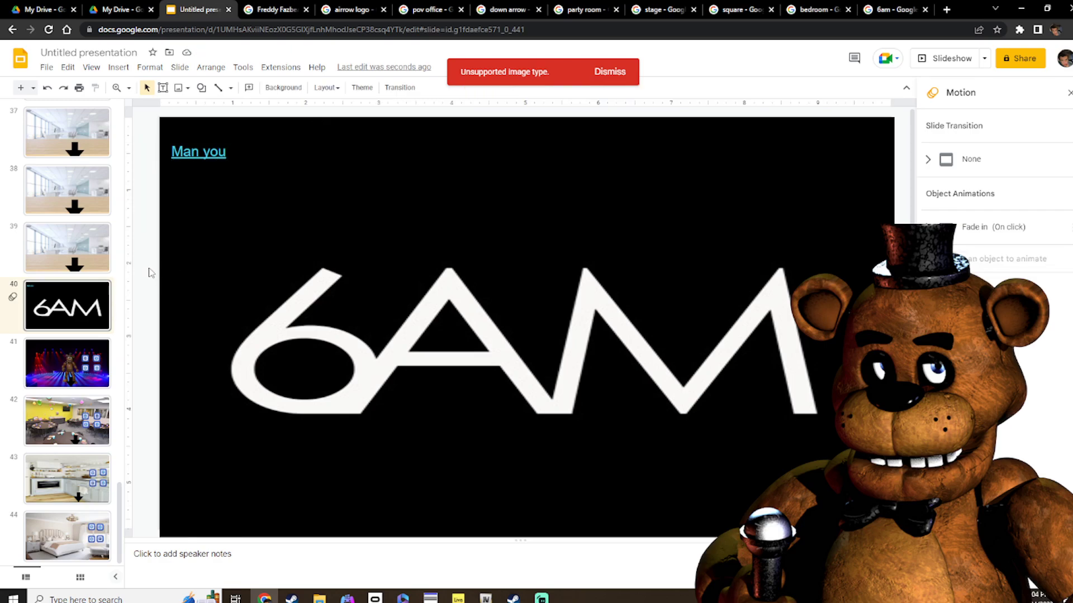
# Link the "New game" text on the title slide to slide 7, and open slide 7
pyautogui.scroll(20, 93, 271)
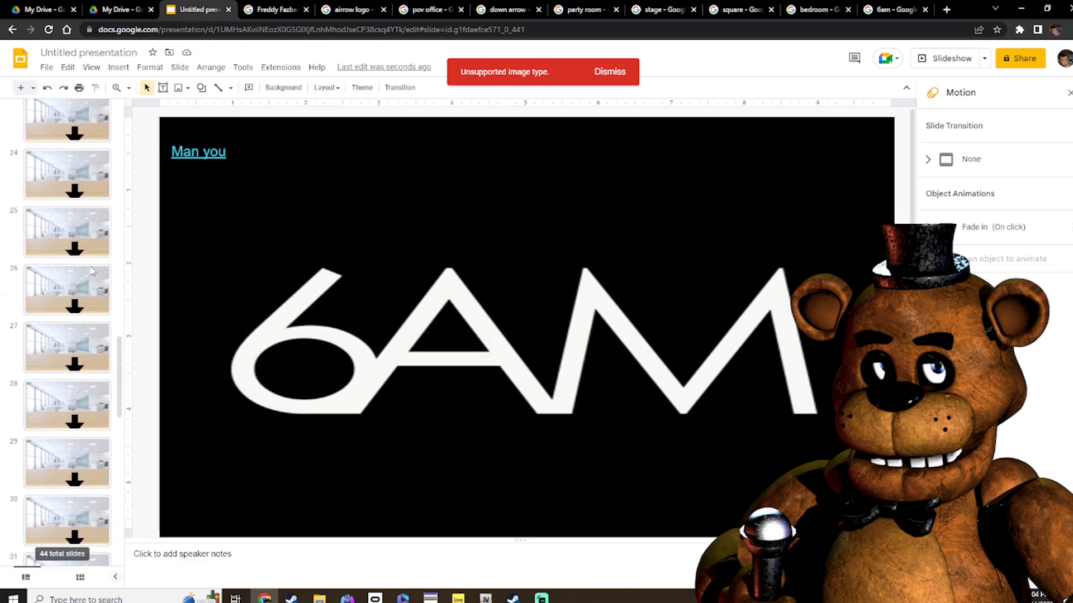
pyautogui.scroll(17, 91, 268)
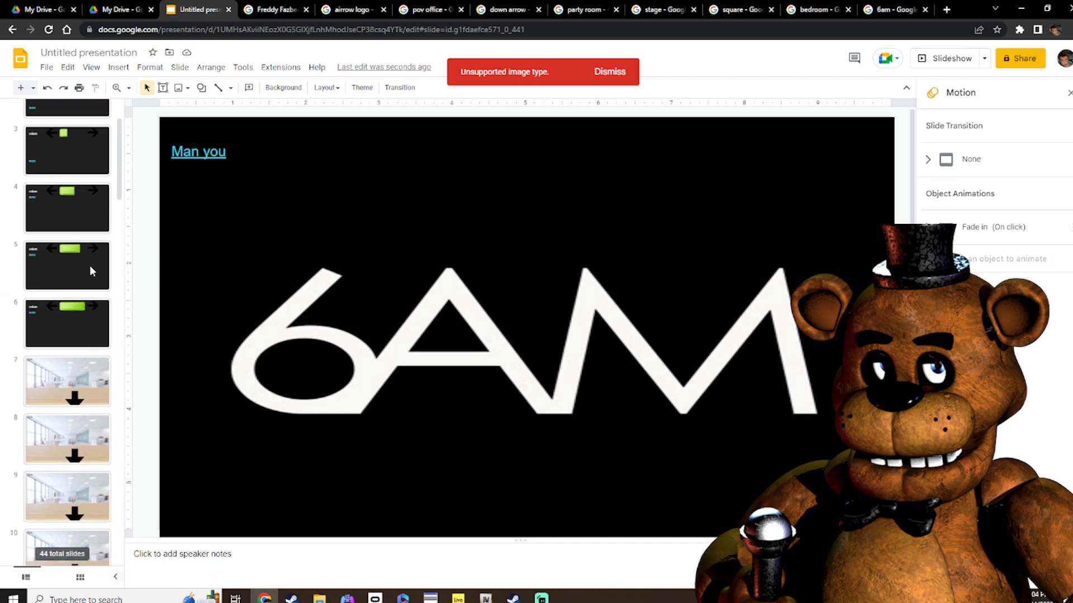
pyautogui.scroll(3, 46, 263)
pyautogui.click(62, 120)
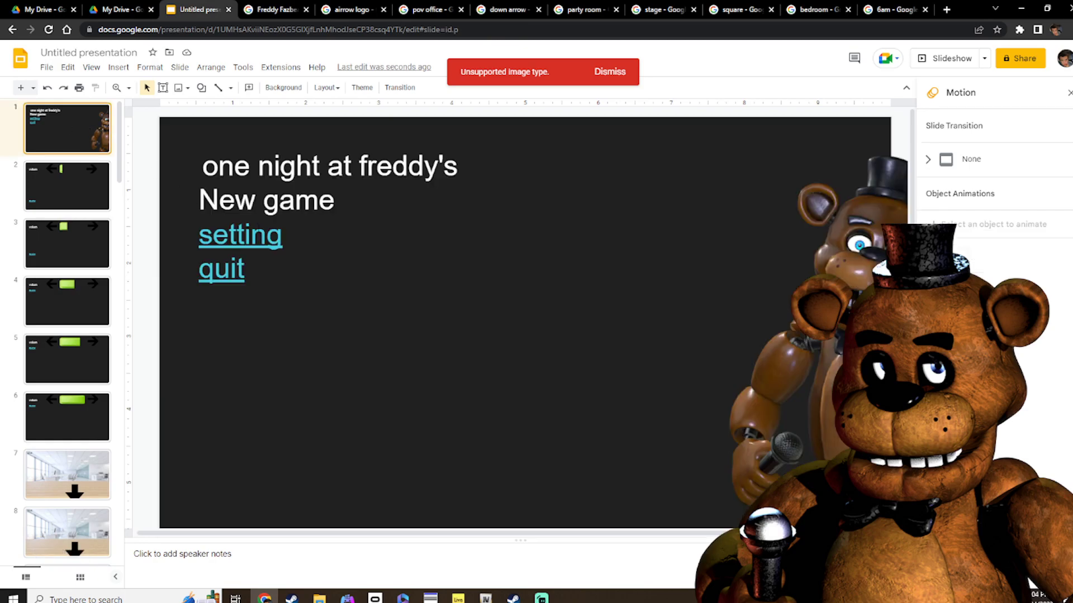
pyautogui.moveTo(337, 198); pyautogui.dragTo(193, 202)
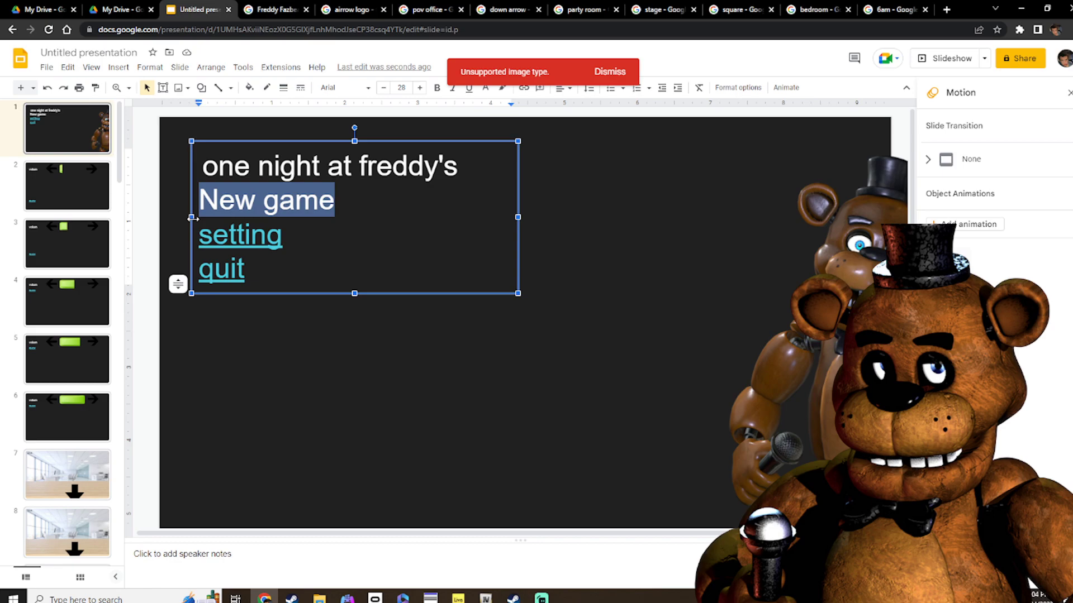
pyautogui.hotkey('ctrl', 'k')
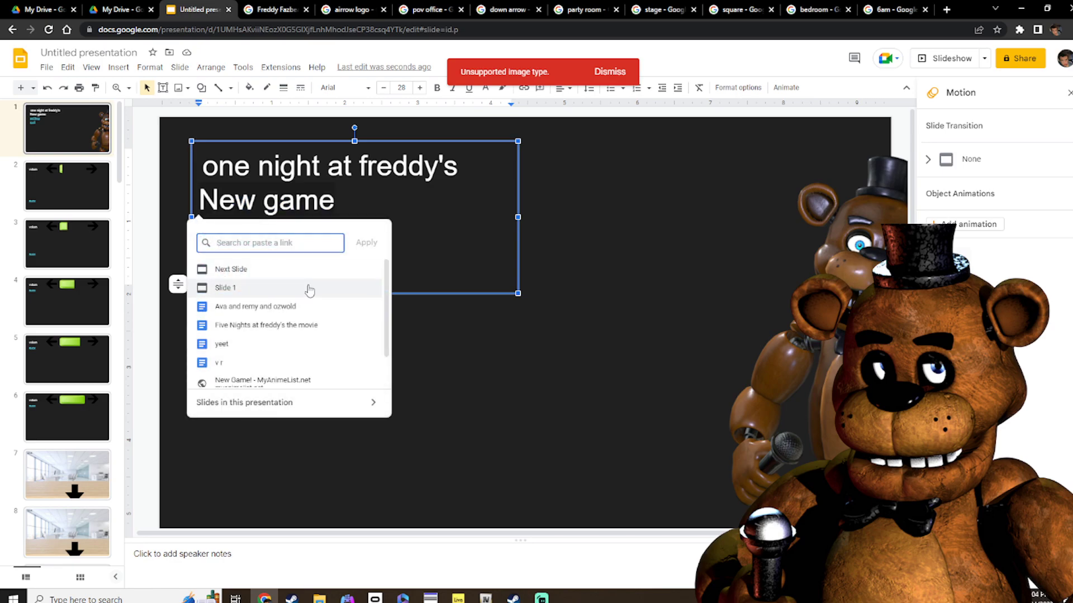
pyautogui.scroll(-1, 291, 306)
pyautogui.scroll(1, 273, 335)
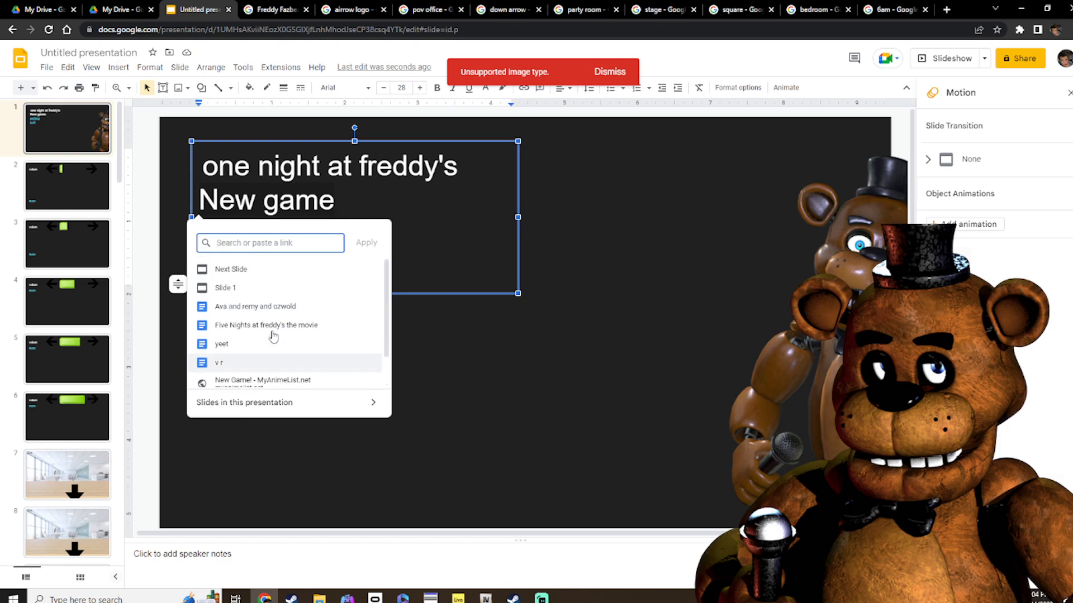
pyautogui.click(279, 403)
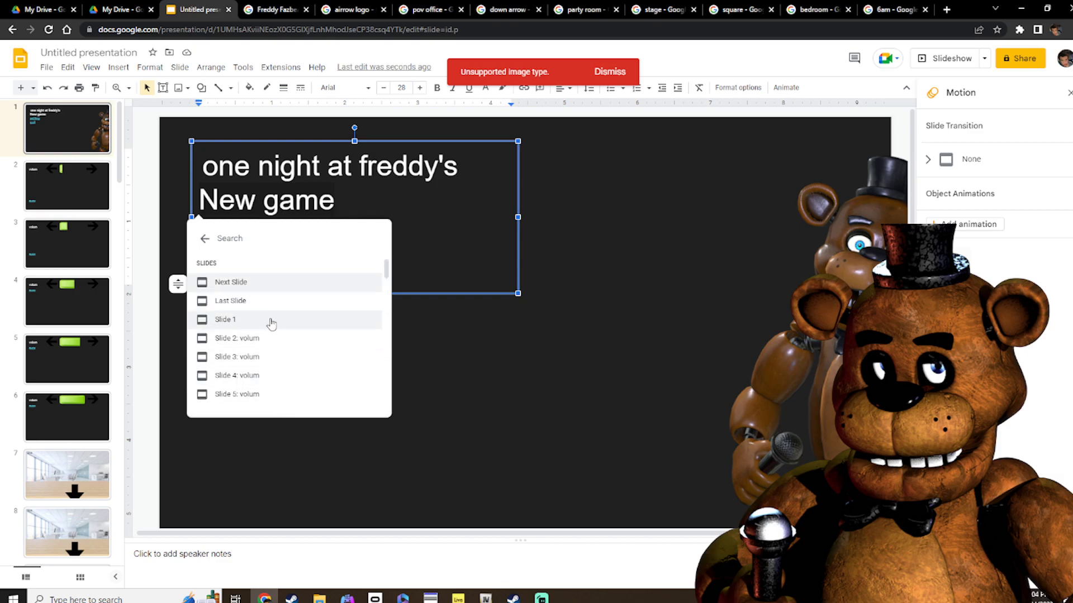
pyautogui.scroll(-10, 272, 323)
pyautogui.scroll(10, 250, 327)
pyautogui.scroll(-1, 248, 349)
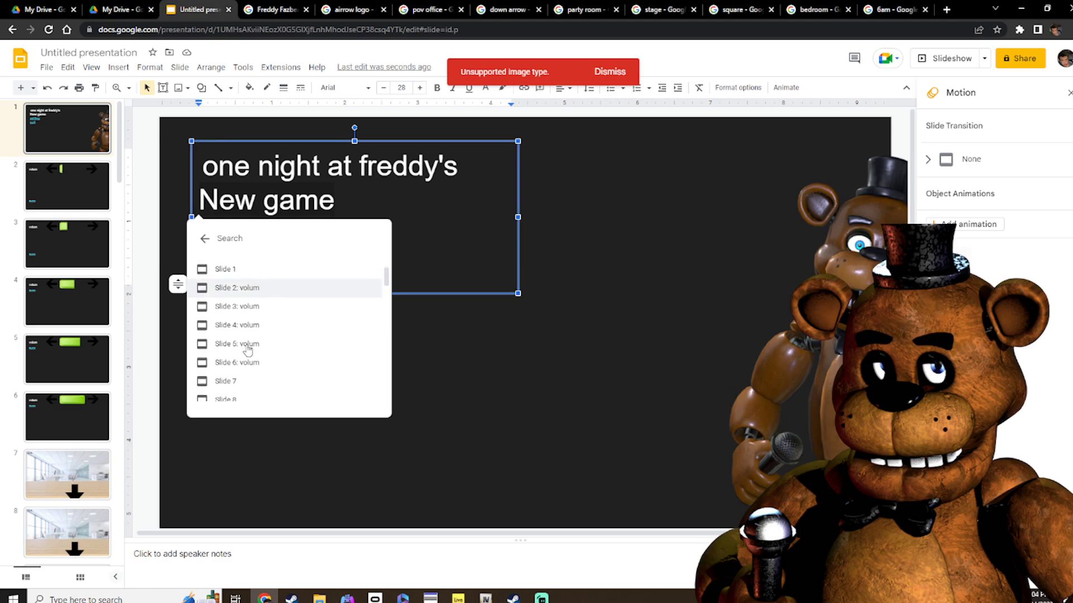
pyautogui.click(241, 382)
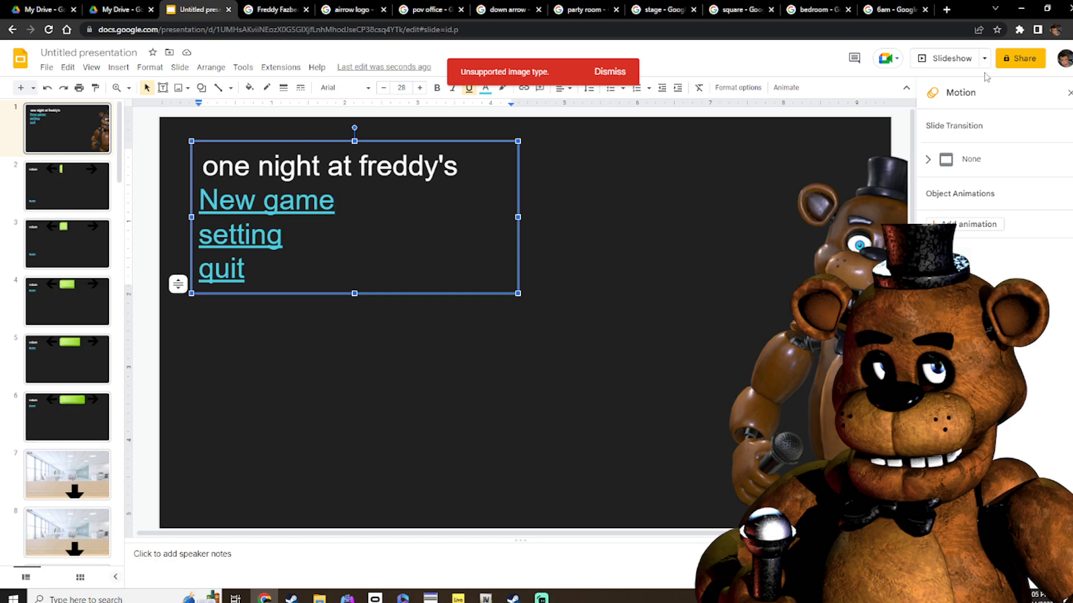
pyautogui.click(38, 467)
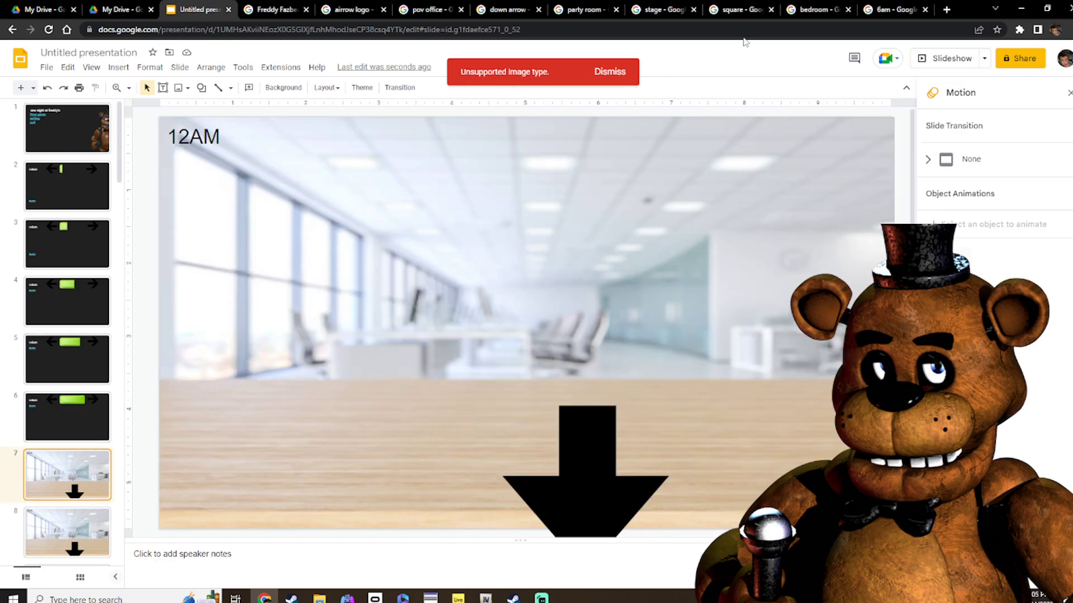
# Search Google Images for "12am" in a new browser tab
pyautogui.click(946, 10)
pyautogui.click(536, 230)
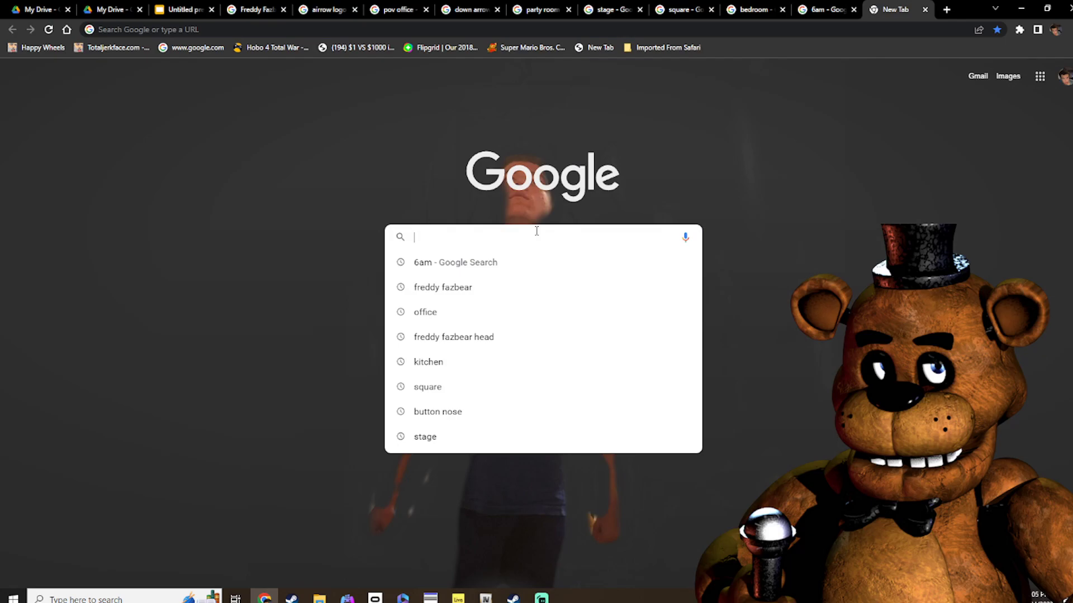
pyautogui.write('12')
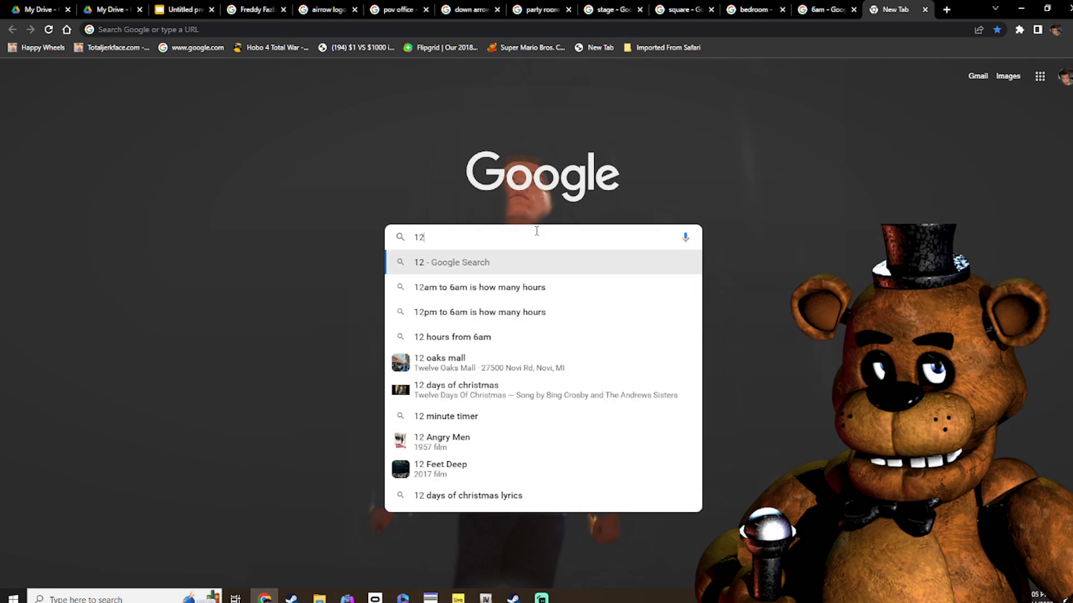
pyautogui.write('am')
pyautogui.press('Return')
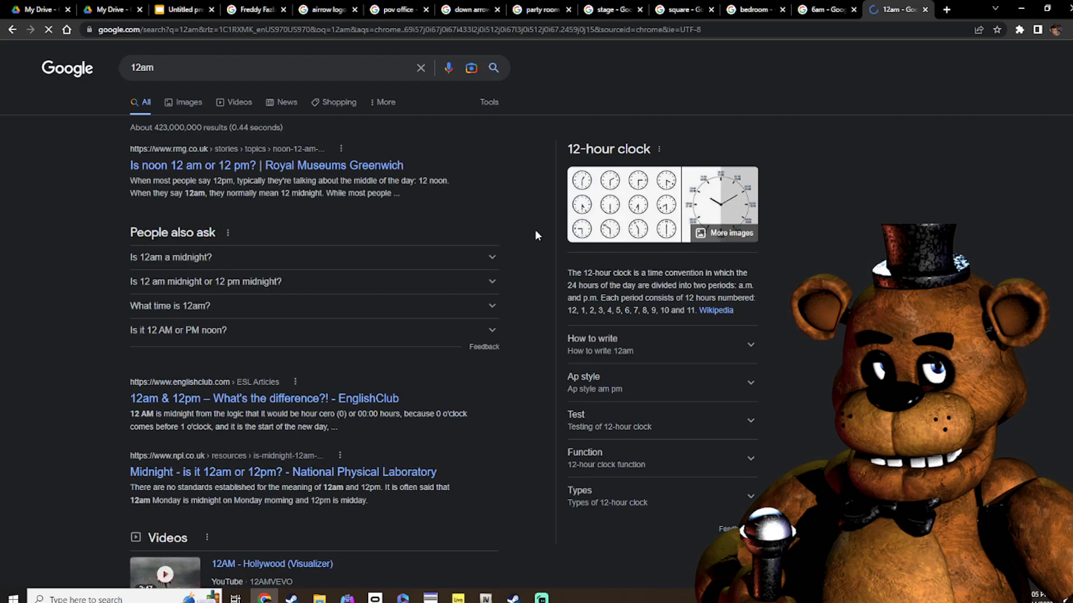
pyautogui.click(182, 104)
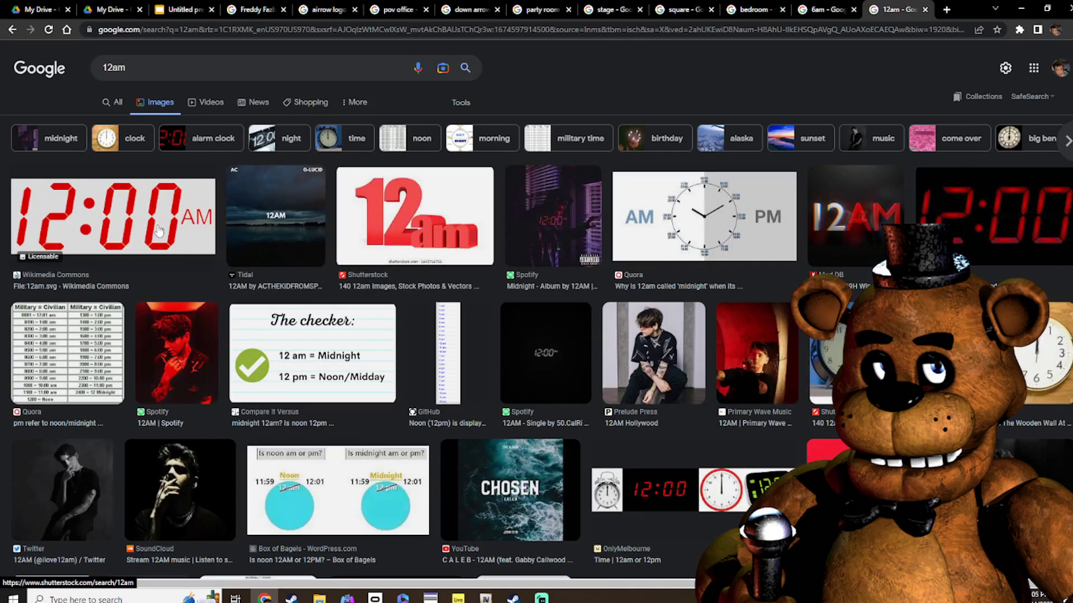
# Open the related red-on-black 12:00 AM digital clock image and place it on slide 7 of the presentation
pyautogui.click(152, 223)
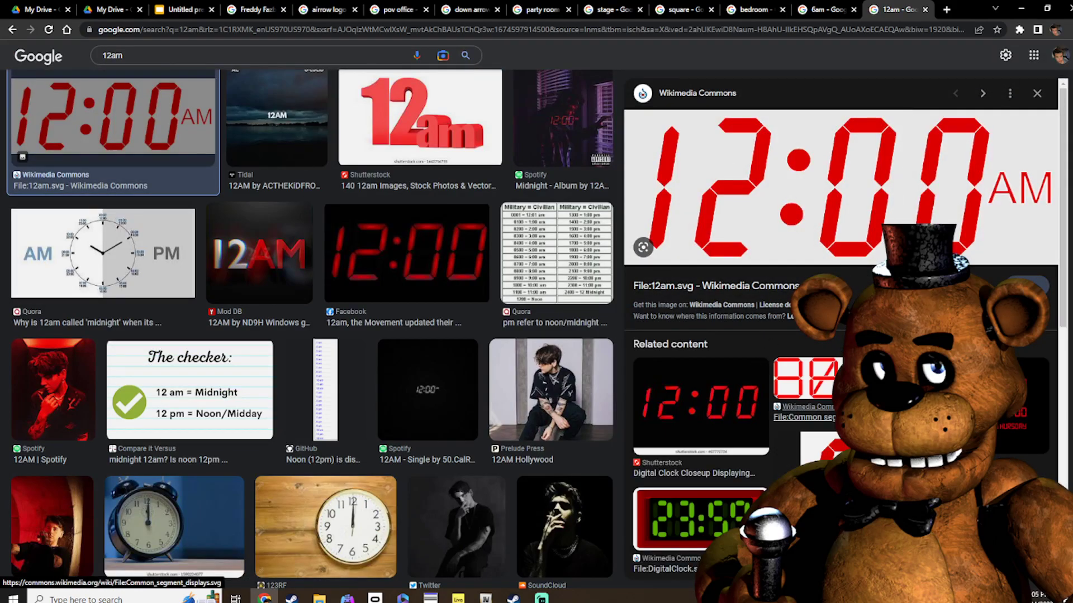
pyautogui.click(1019, 405)
pyautogui.moveTo(778, 275); pyautogui.dragTo(484, 339)
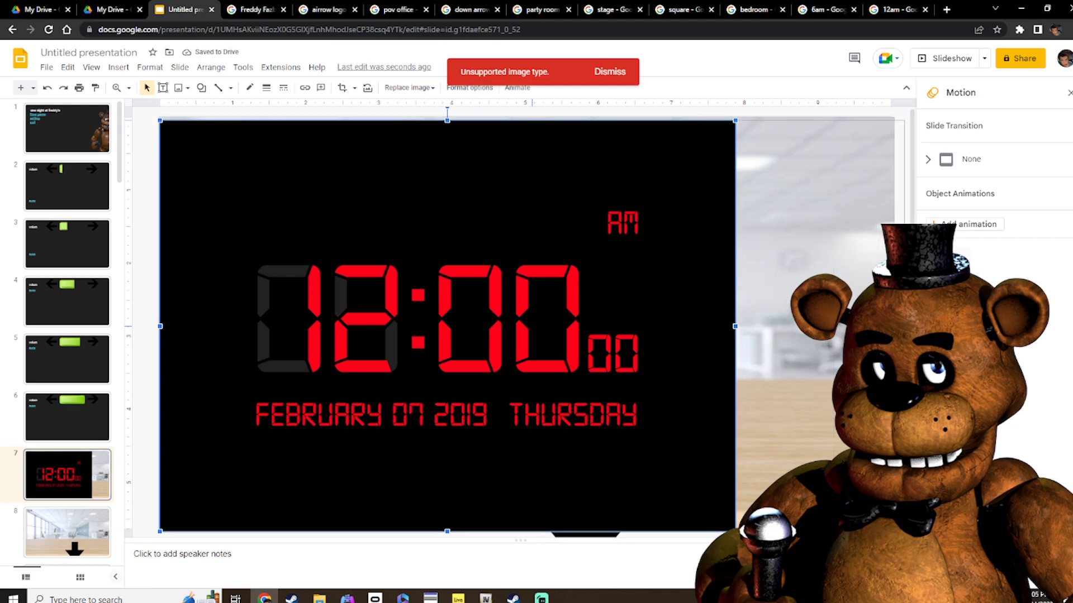
# Stretch and reposition the 12:00 AM clock image on slide 7 so it covers the office picture
pyautogui.moveTo(735, 326); pyautogui.dragTo(895, 326)
pyautogui.moveTo(755, 328); pyautogui.dragTo(747, 294)
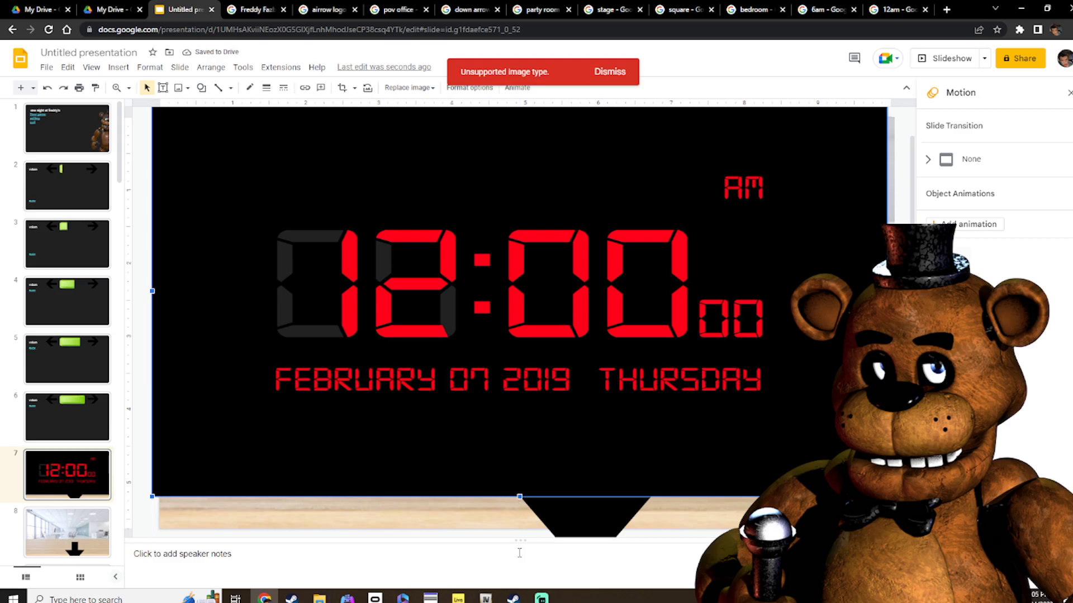
pyautogui.moveTo(563, 382); pyautogui.dragTo(577, 424)
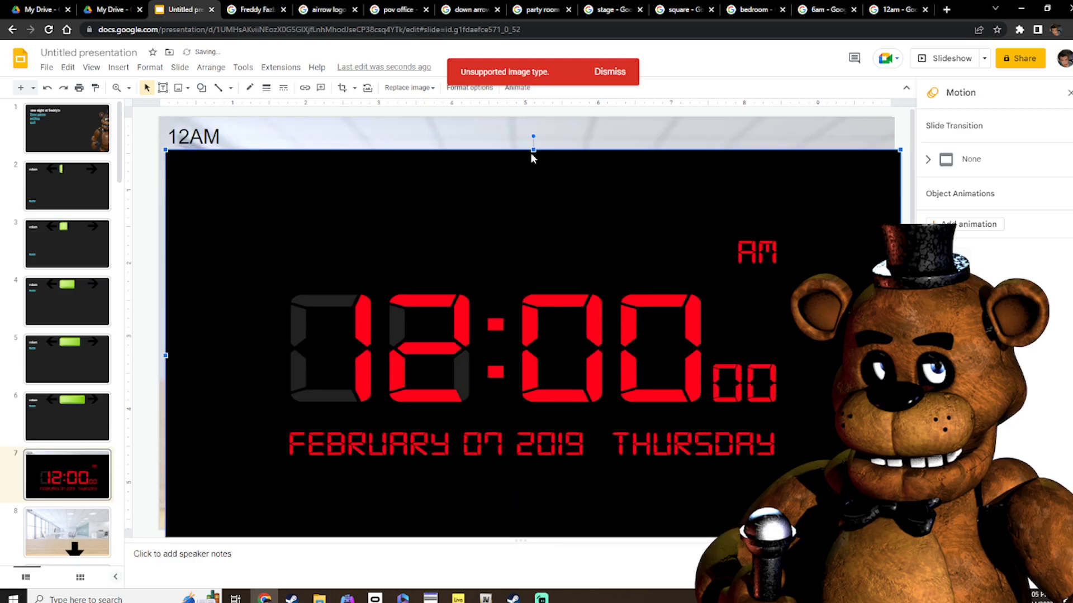
pyautogui.moveTo(533, 149); pyautogui.dragTo(532, 117)
pyautogui.click(692, 114)
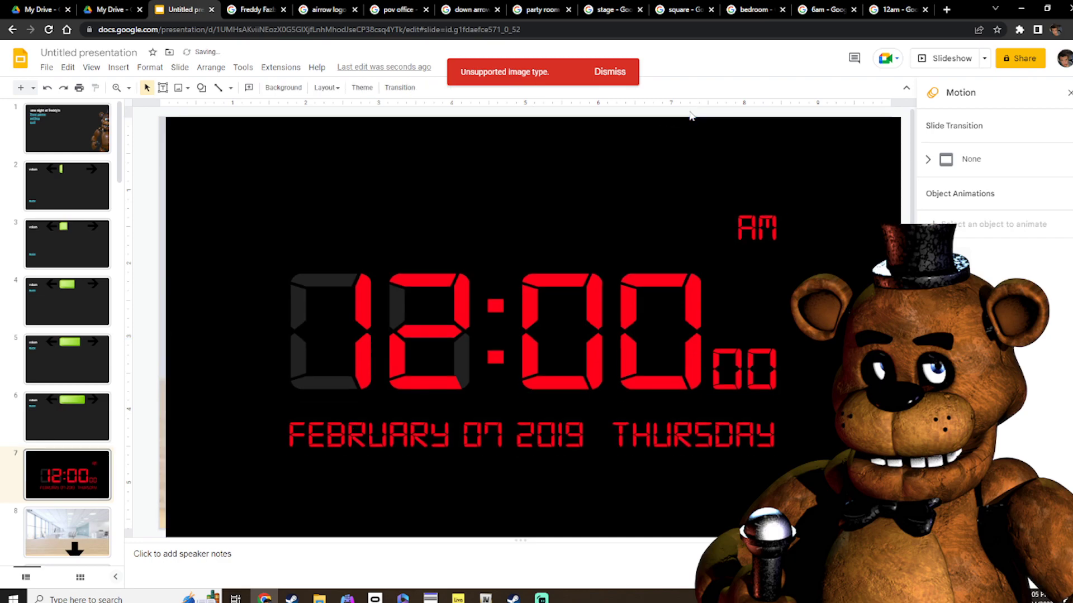
# Add a Fade out (On click) animation to the clock image on slide 7 and preview it
pyautogui.click(360, 288)
pyautogui.click(975, 226)
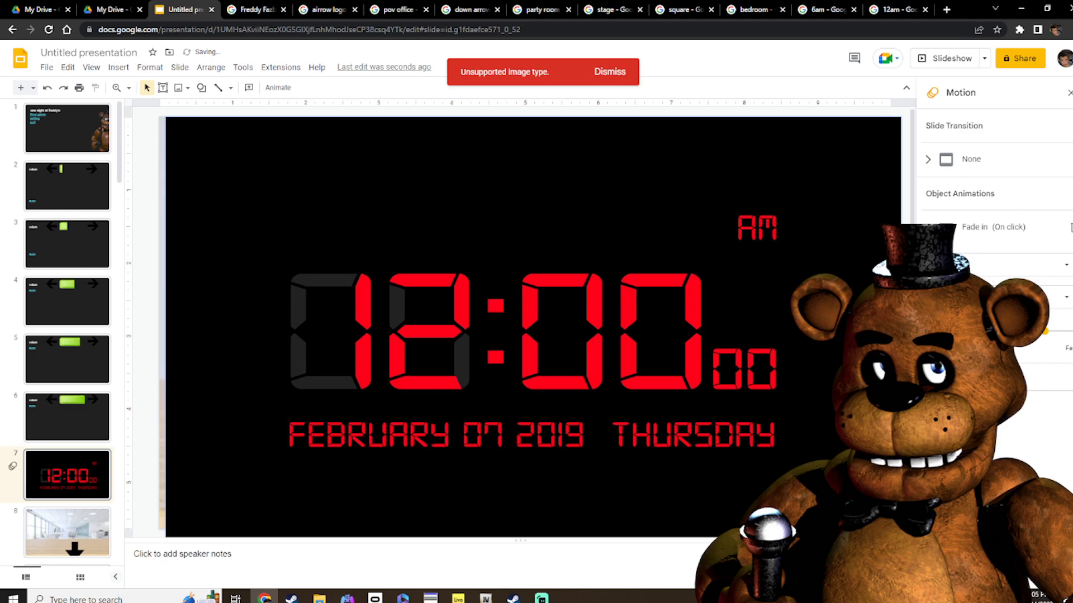
pyautogui.click(944, 412)
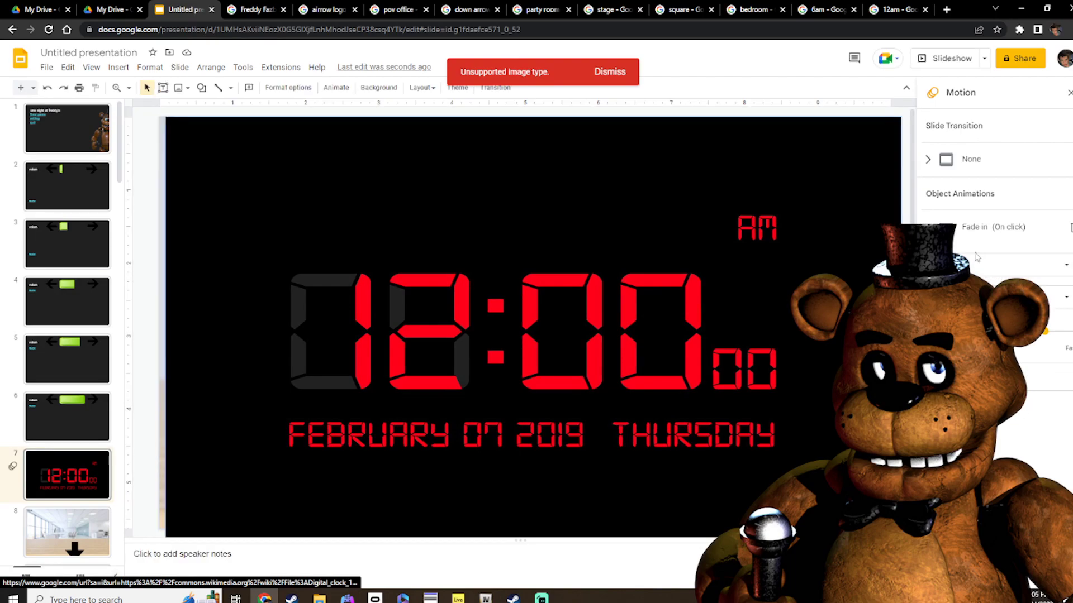
pyautogui.click(961, 342)
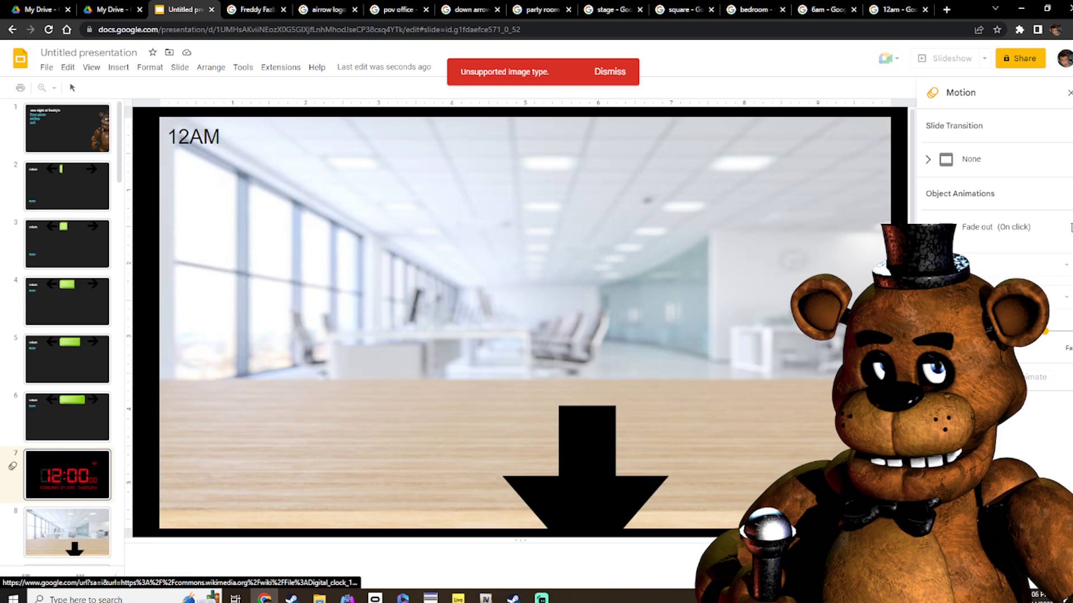
pyautogui.click(651, 364)
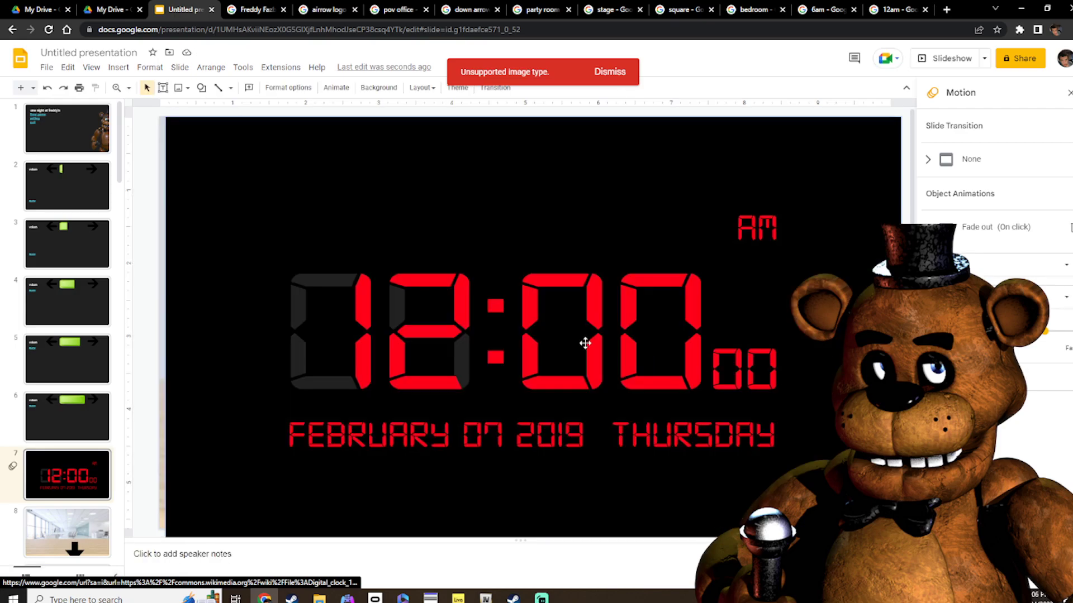
# Present from the title slide and set the slideshow's Auto-play to every 10 seconds
pyautogui.click(79, 121)
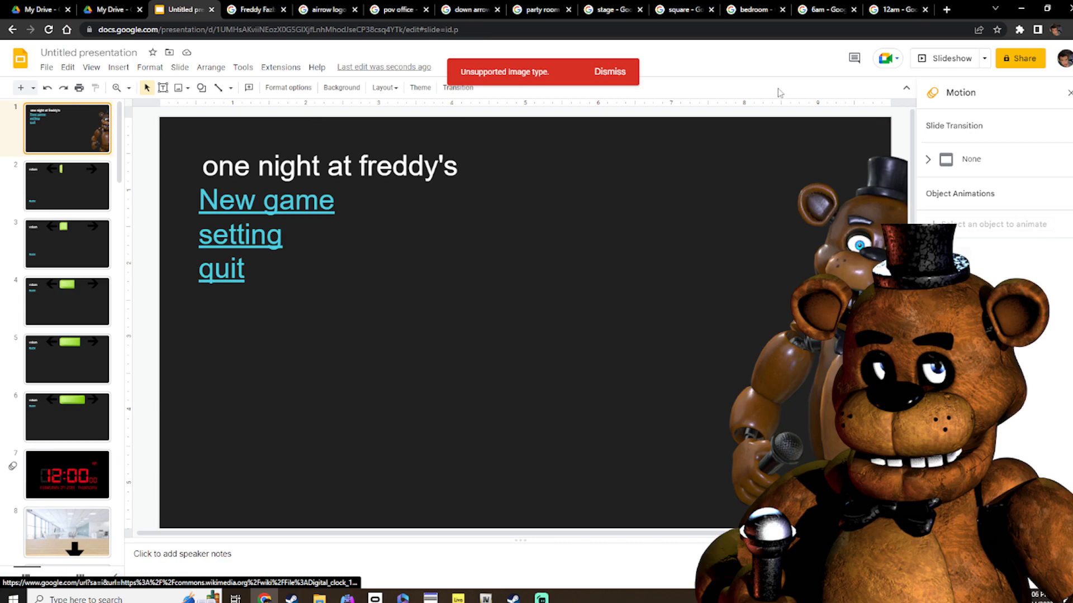
pyautogui.click(952, 58)
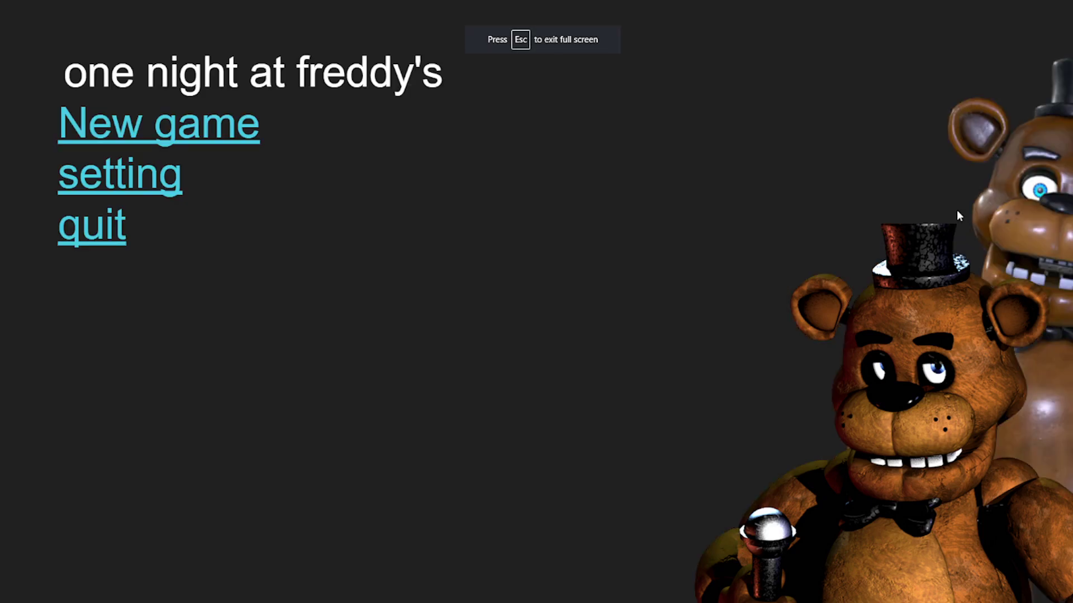
pyautogui.click(88, 588)
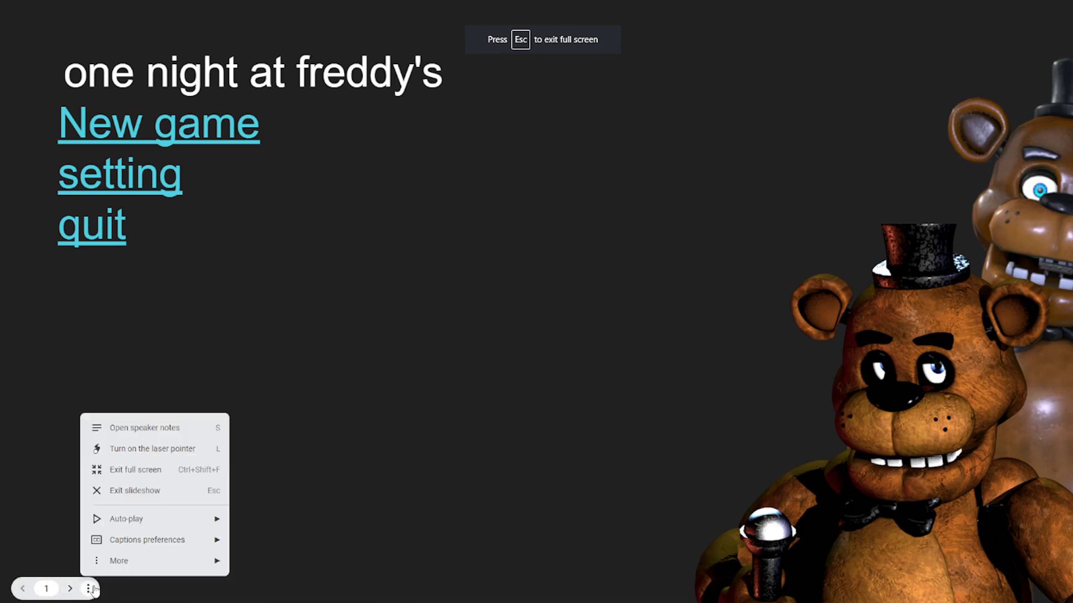
pyautogui.moveTo(137, 520)
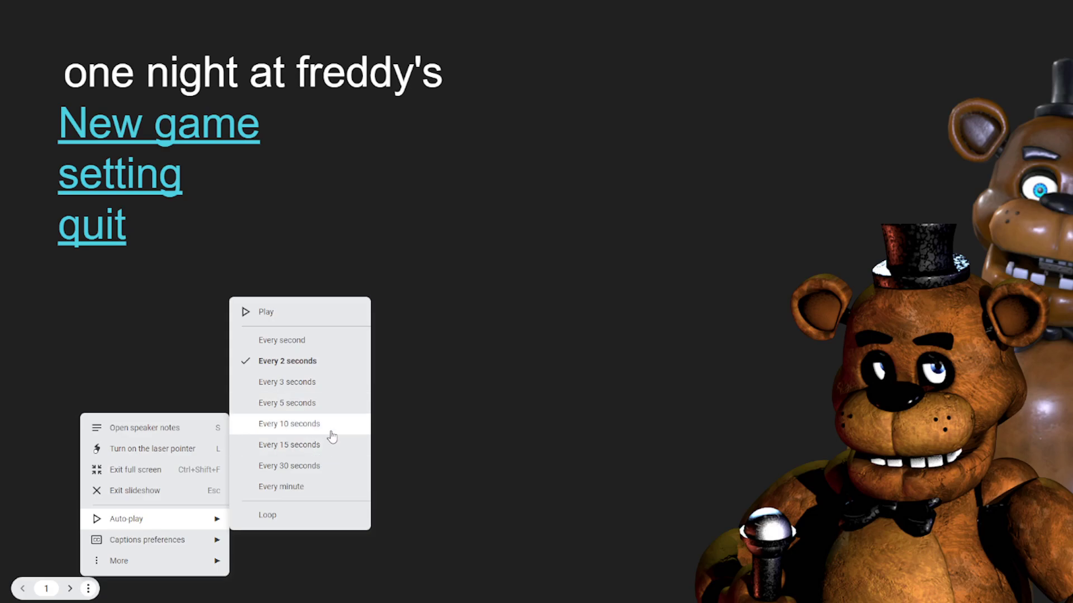
pyautogui.click(289, 424)
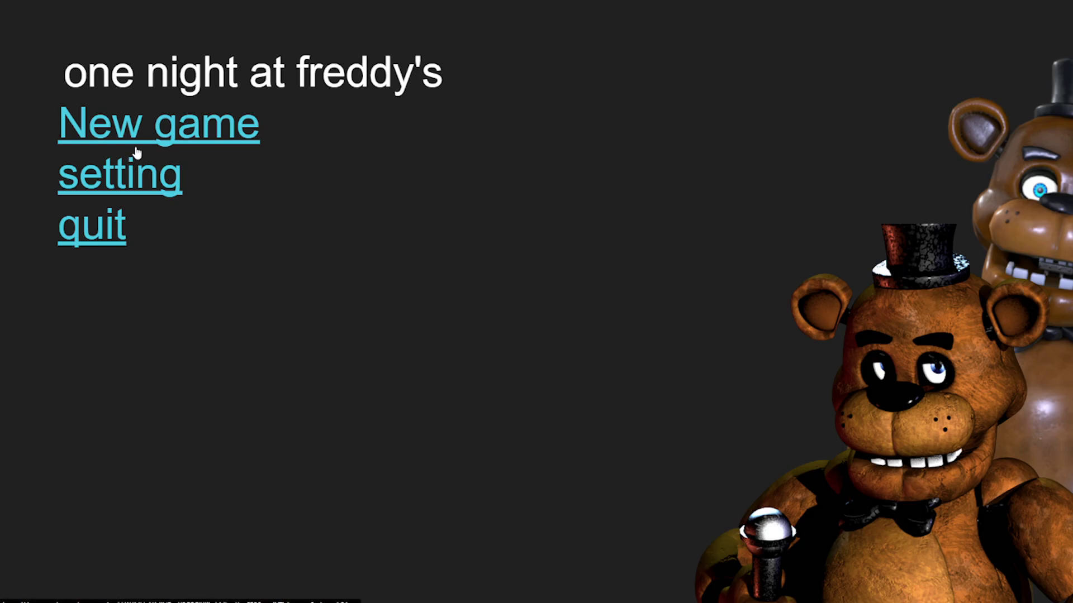
# Play-test New game by opening the cameras from the office and switching to cameras 2, 3 and 1
pyautogui.click(147, 137)
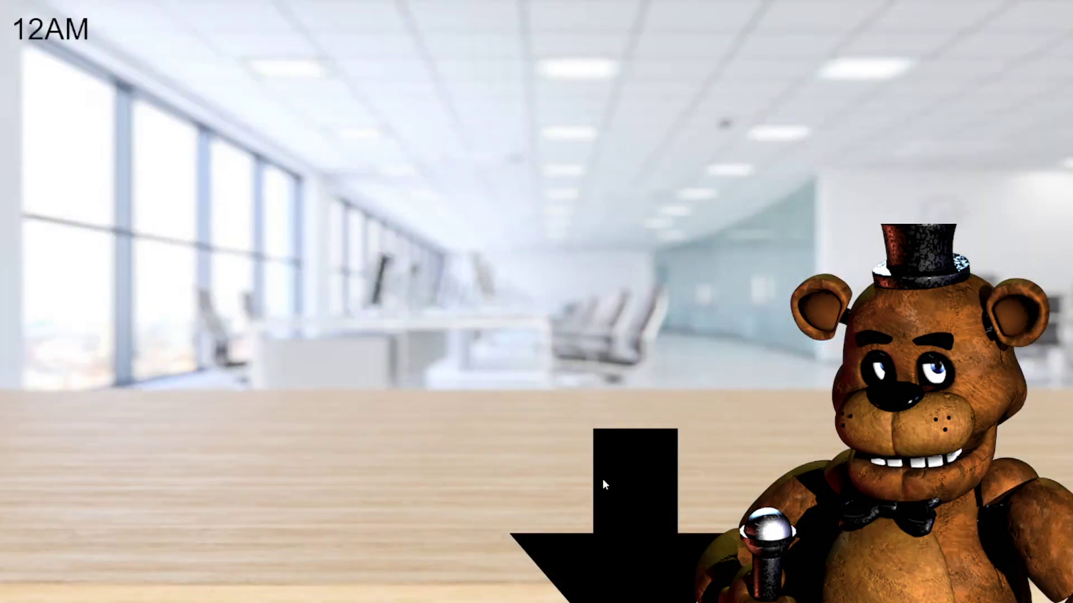
pyautogui.click(634, 560)
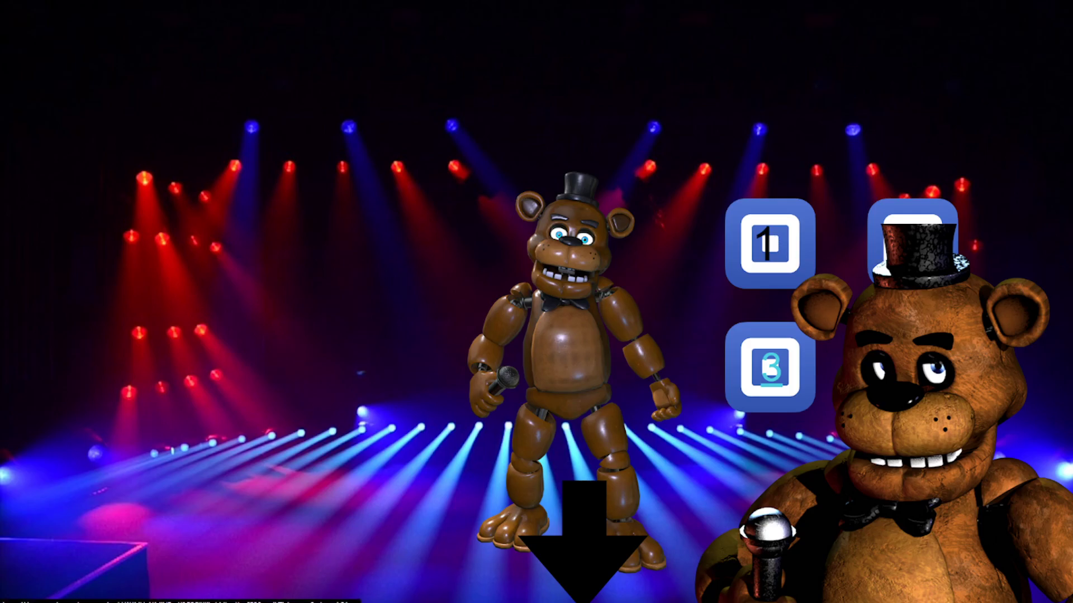
pyautogui.click(880, 249)
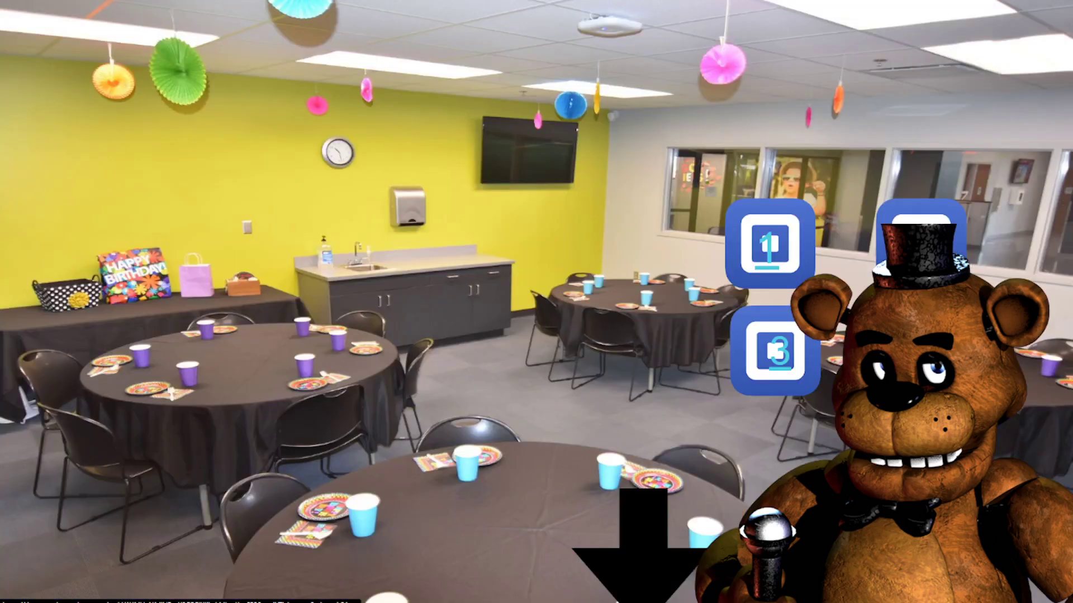
pyautogui.click(780, 354)
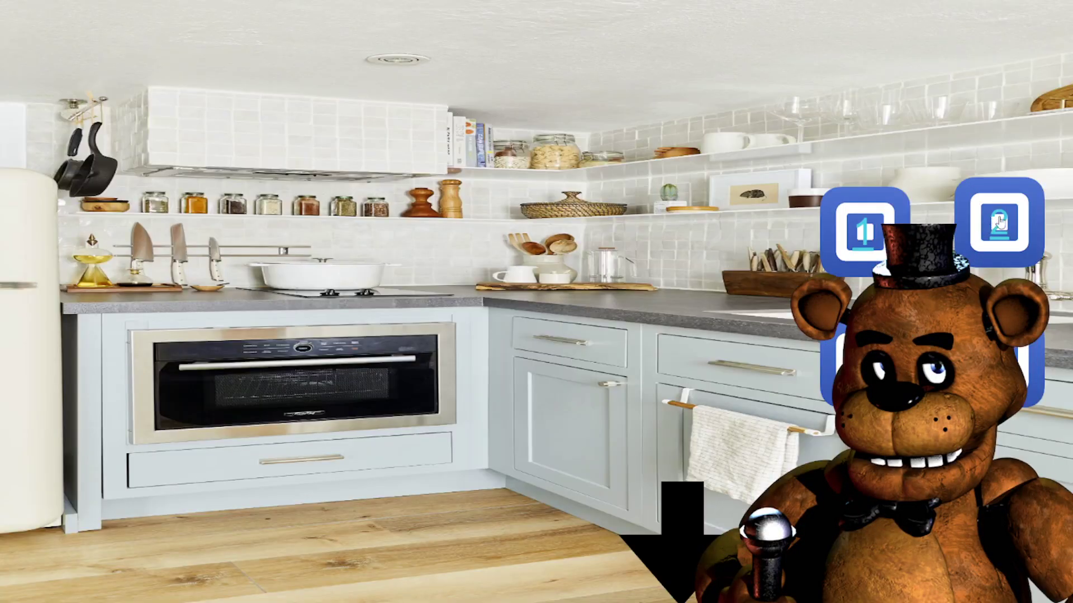
pyautogui.click(871, 242)
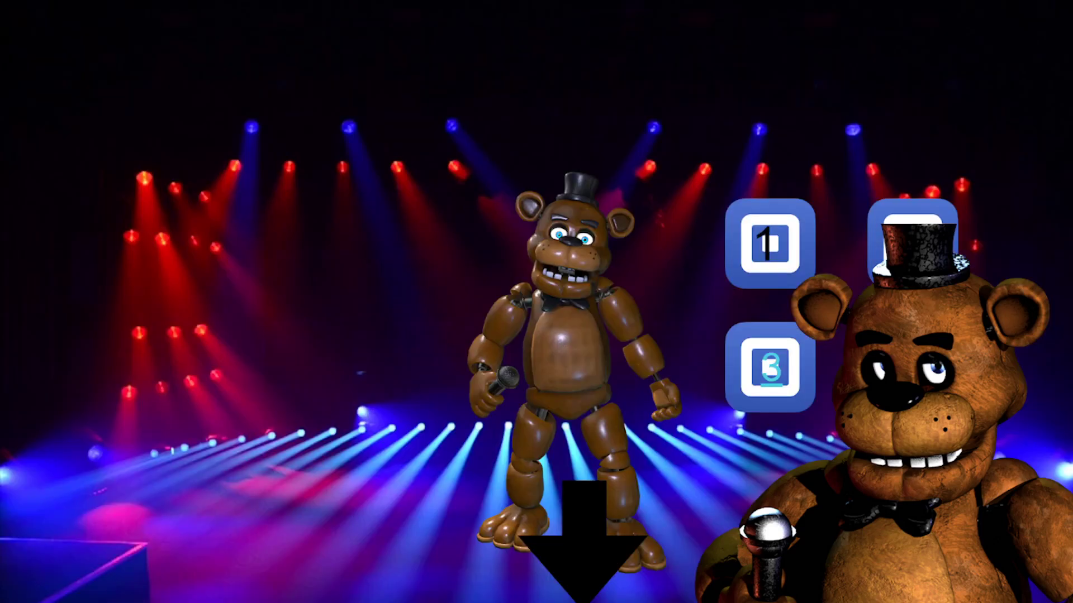
# Lower the system volume to 26, and exit the slideshow from the camera 2 party room
pyautogui.press('XF86AudioLowerVolume')
pyautogui.press('XF86AudioLowerVolume')
pyautogui.press('XF86AudioLowerVolume')
pyautogui.press('XF86AudioLowerVolume')
pyautogui.press('XF86AudioLowerVolume')
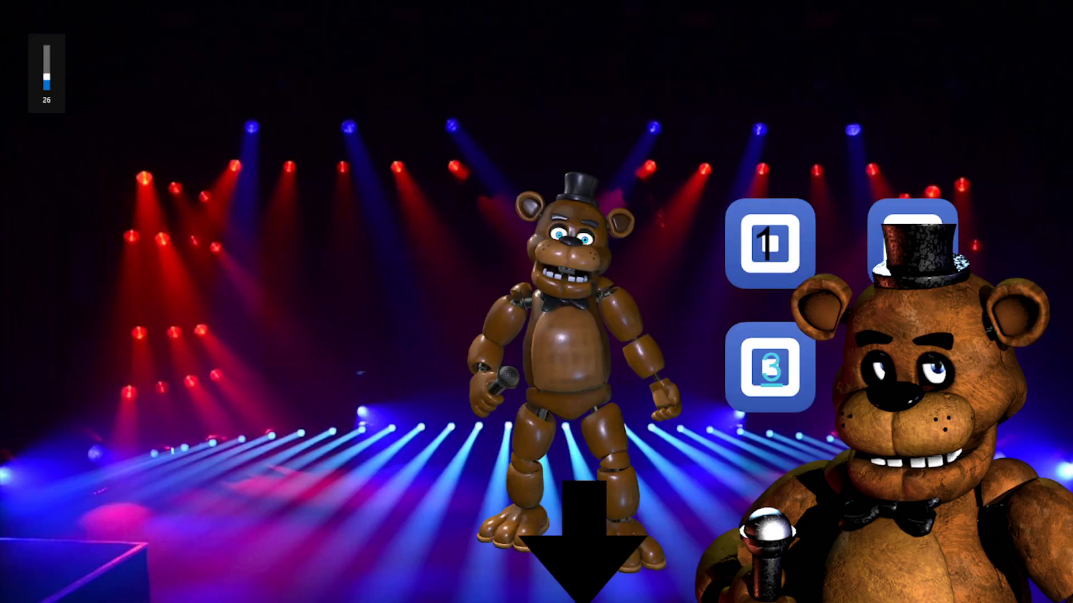
pyautogui.click(915, 246)
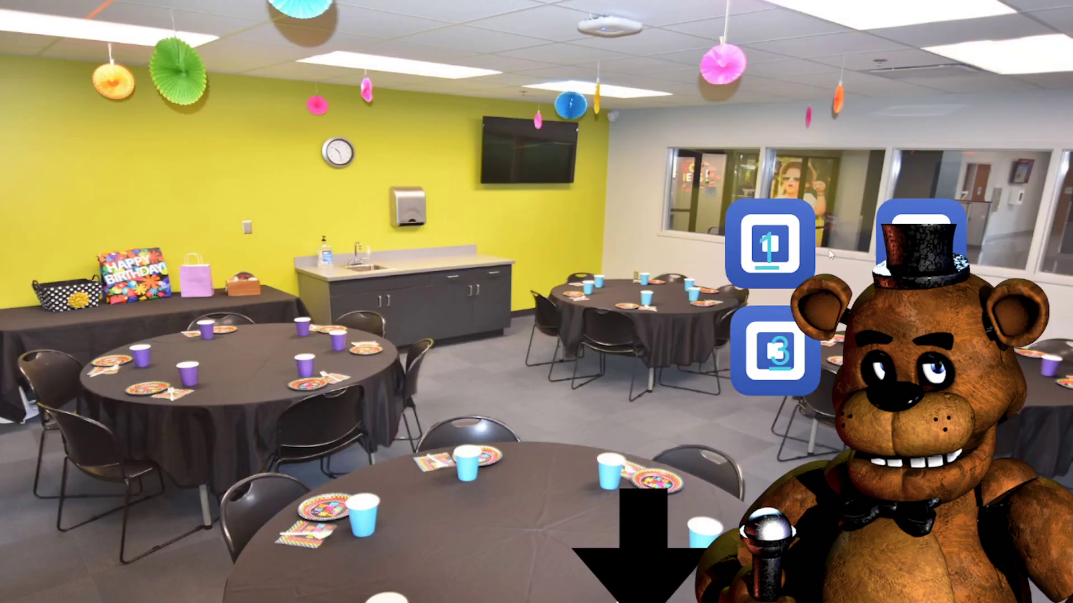
pyautogui.press('Escape')
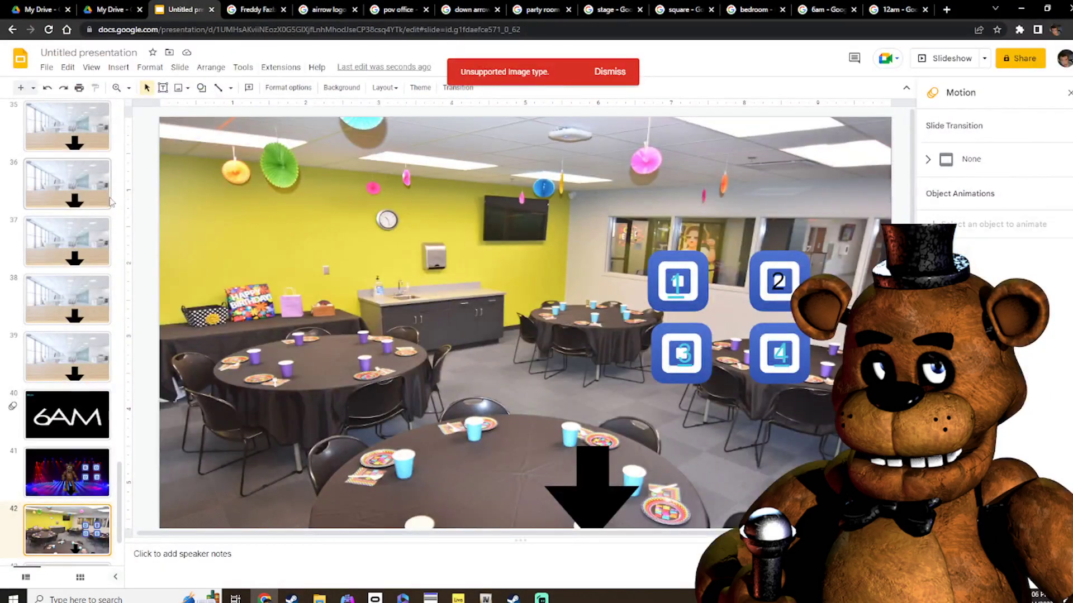
# Return to the title slide and look over the first slides of the presentation
pyautogui.scroll(15, 83, 184)
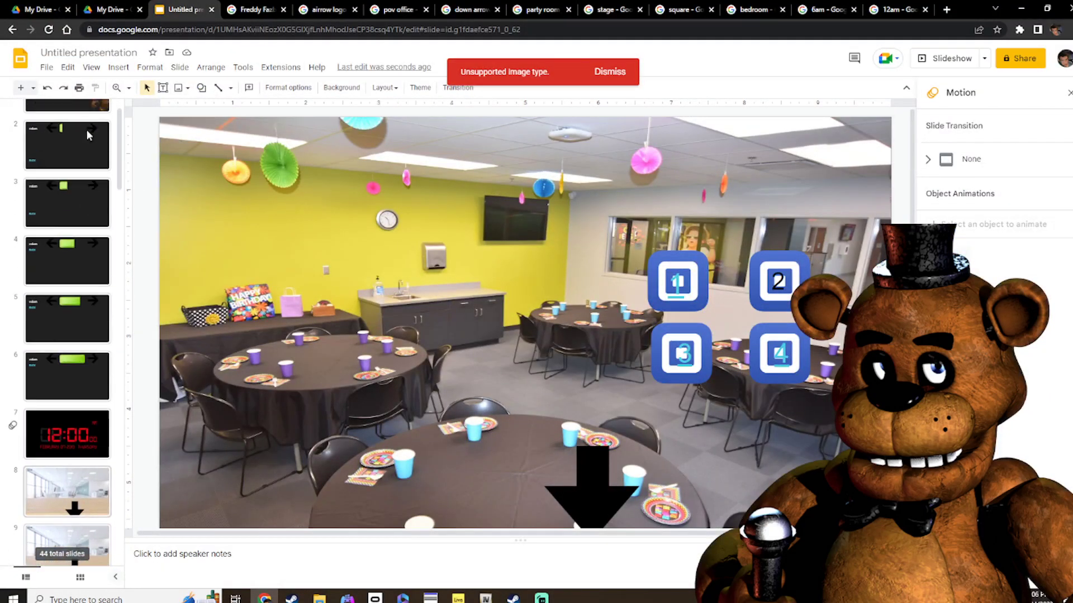
pyautogui.click(77, 127)
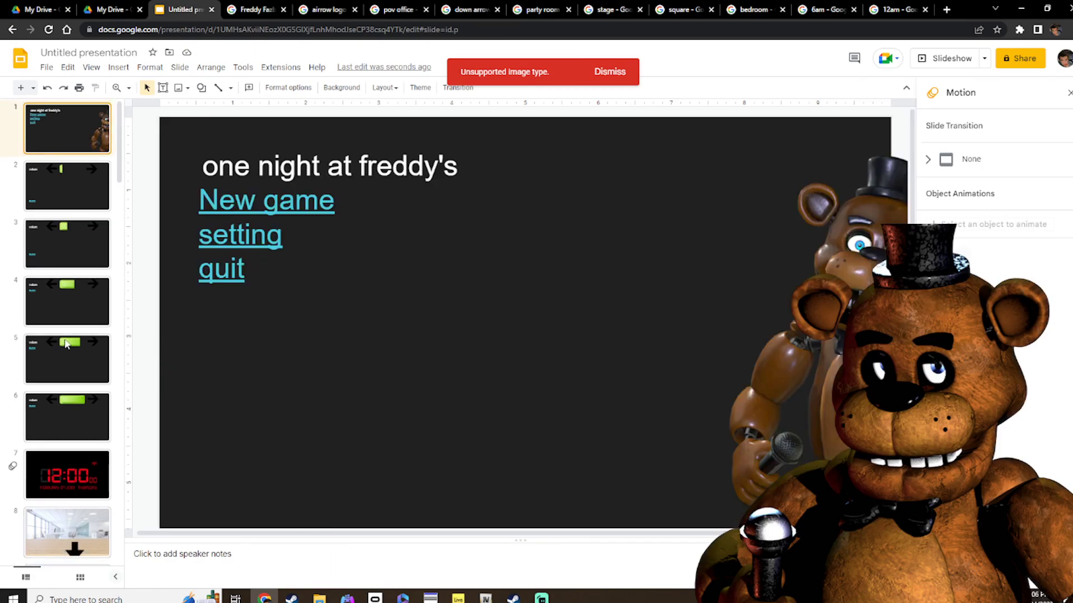
pyautogui.scroll(-4, 89, 323)
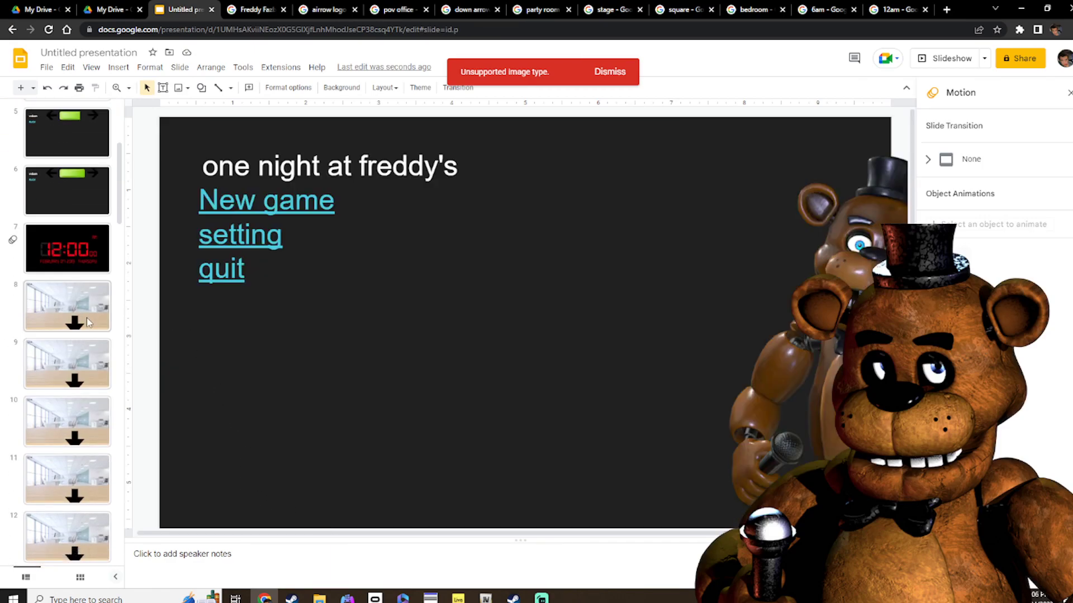
pyautogui.scroll(4, 86, 317)
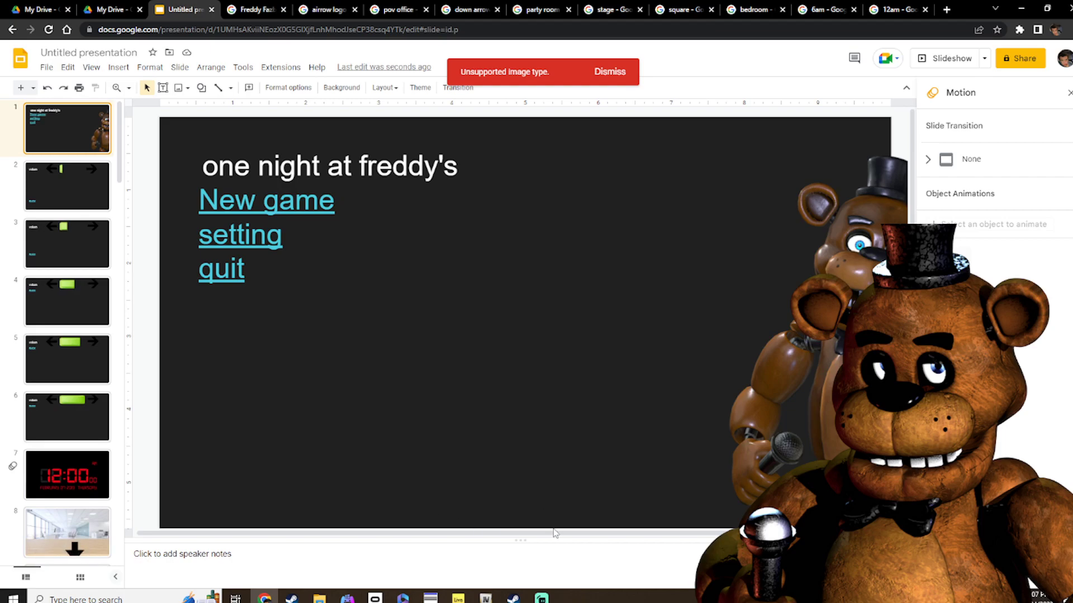
# Switch to Streamlabs Desktop and enlarge the Freddy Fazbear image source to the full preview height, shifting it slightly left
pyautogui.moveTo(541, 598)
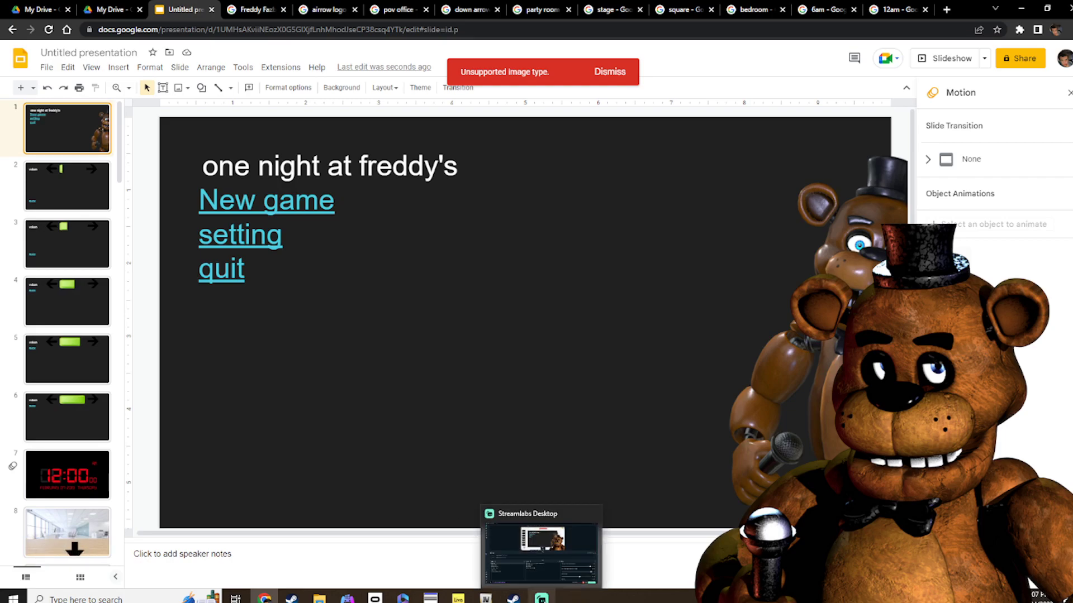
pyautogui.click(541, 598)
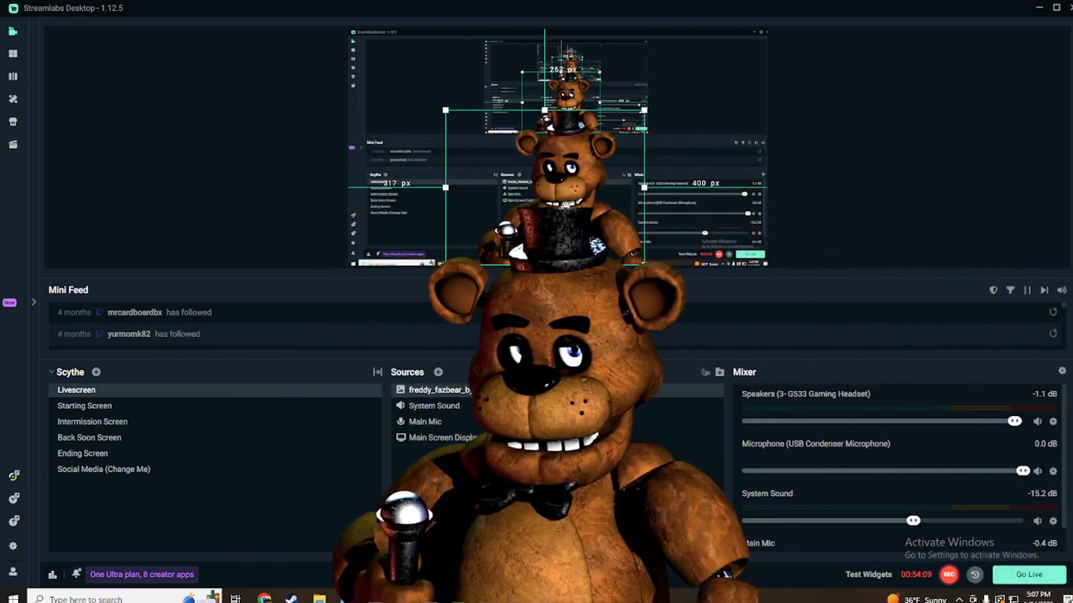
pyautogui.moveTo(644, 110); pyautogui.dragTo(749, 27)
pyautogui.moveTo(687, 100); pyautogui.dragTo(660, 101)
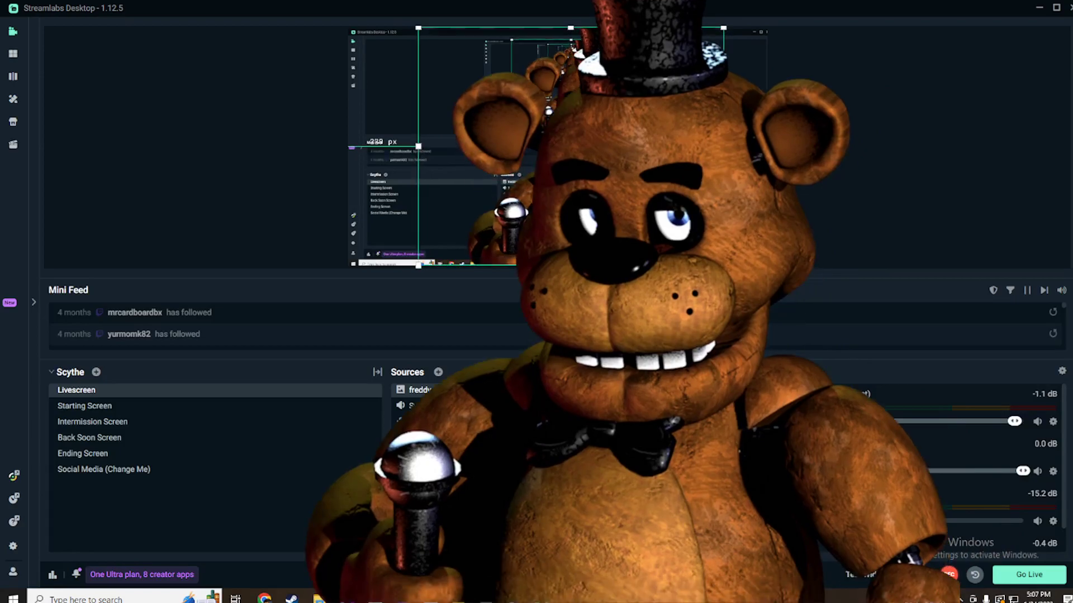
pyautogui.click(876, 165)
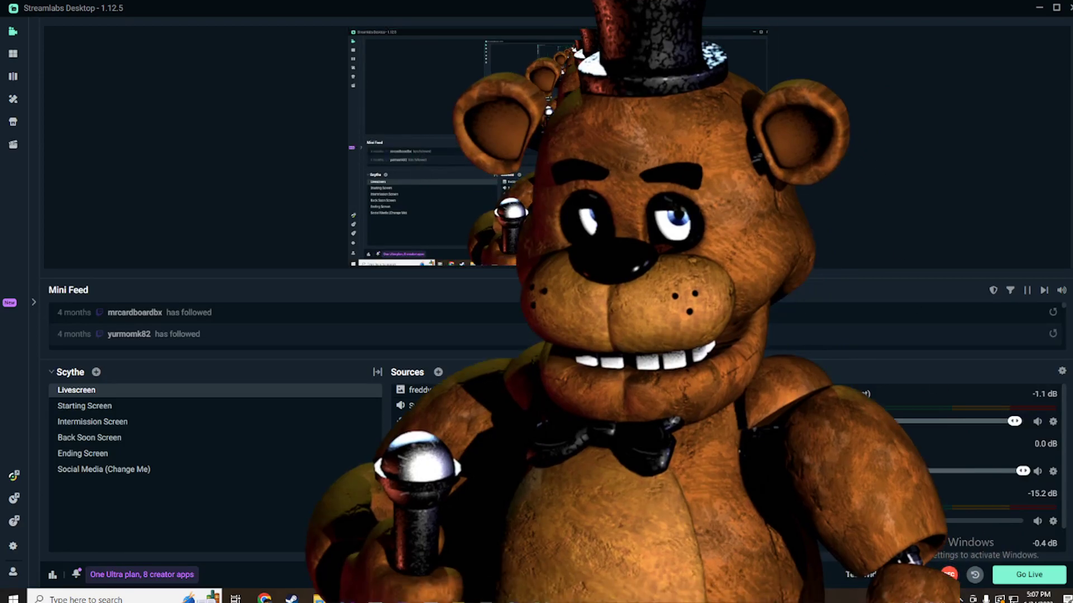